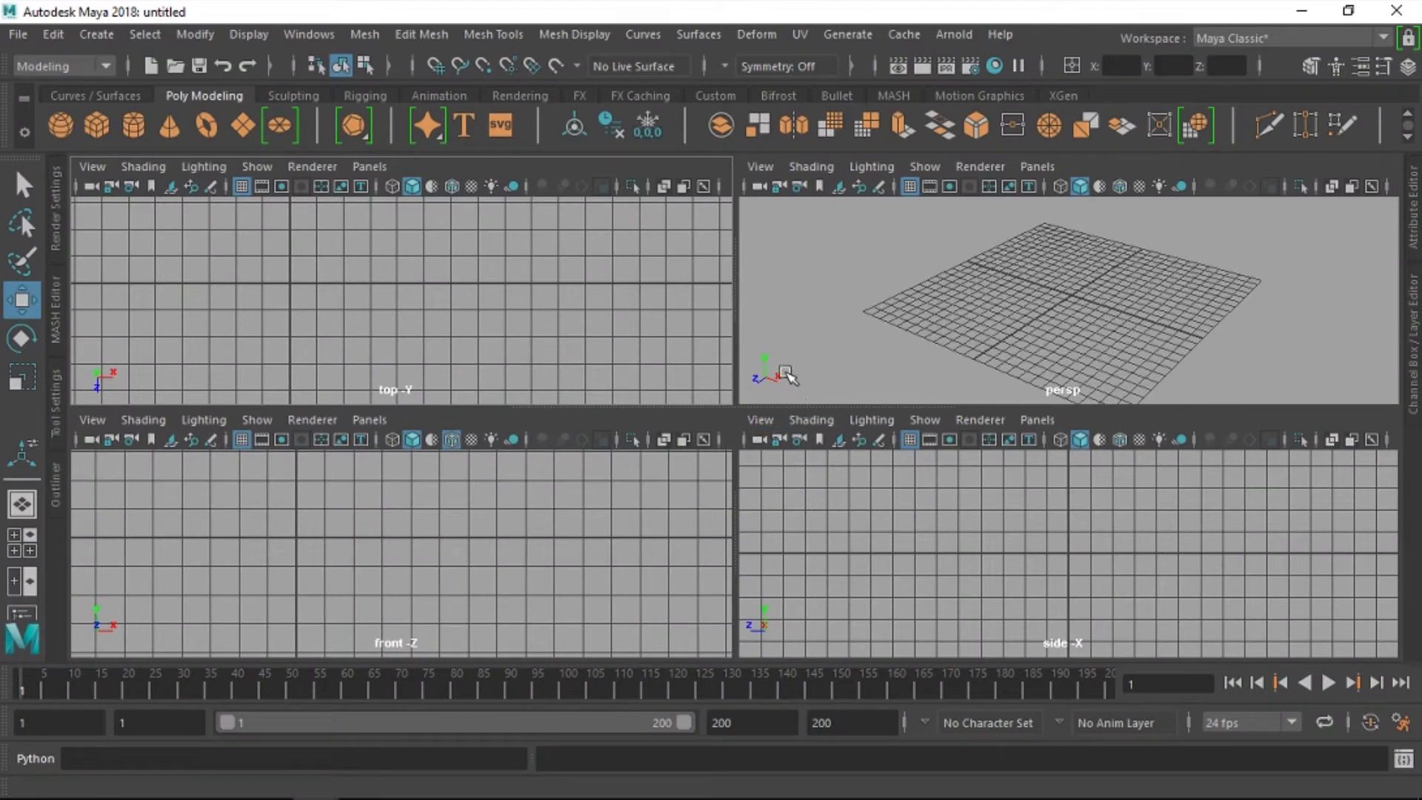
Step: Frame the four views on the origin, then orbit and zoom the perspective grid
key(f)
key(f)
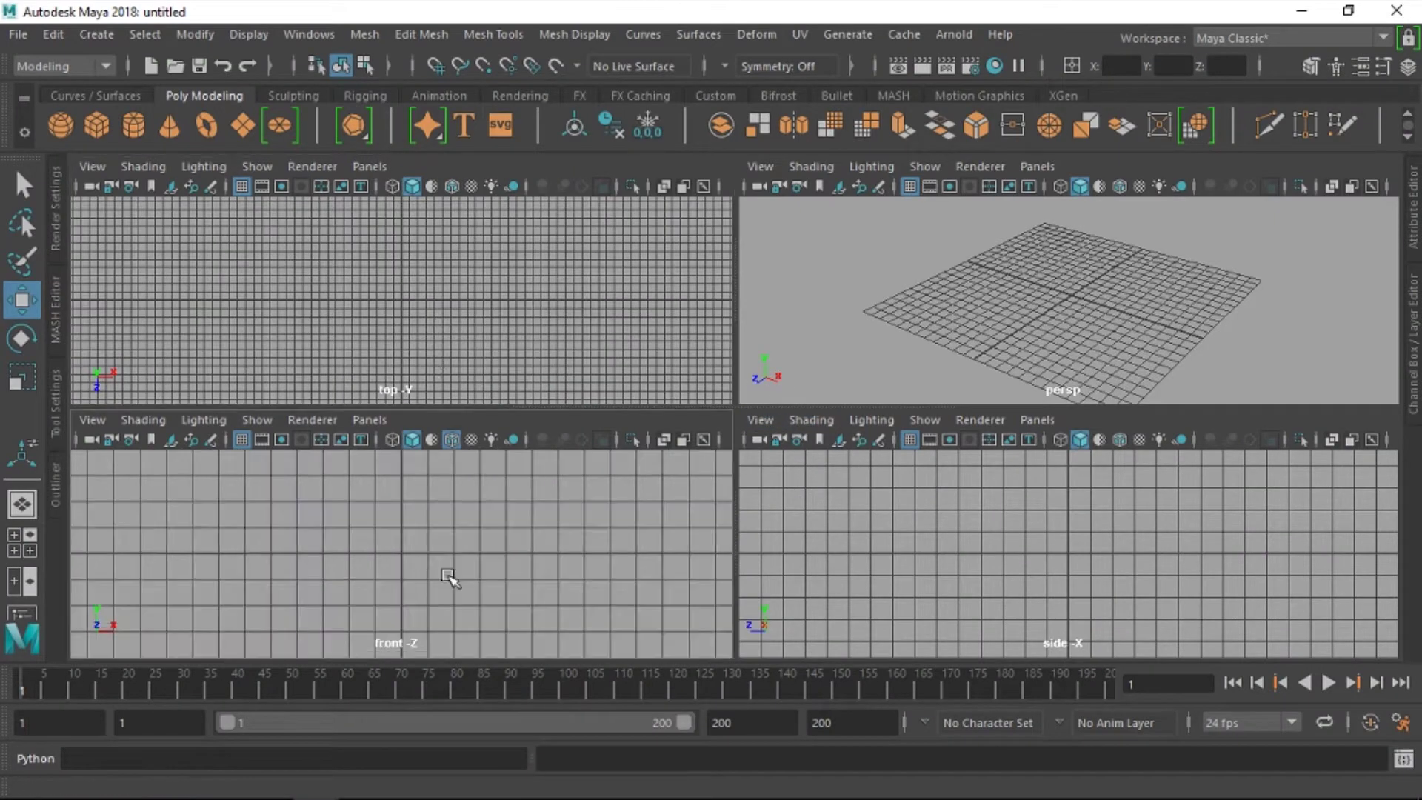
key(f)
key(f)
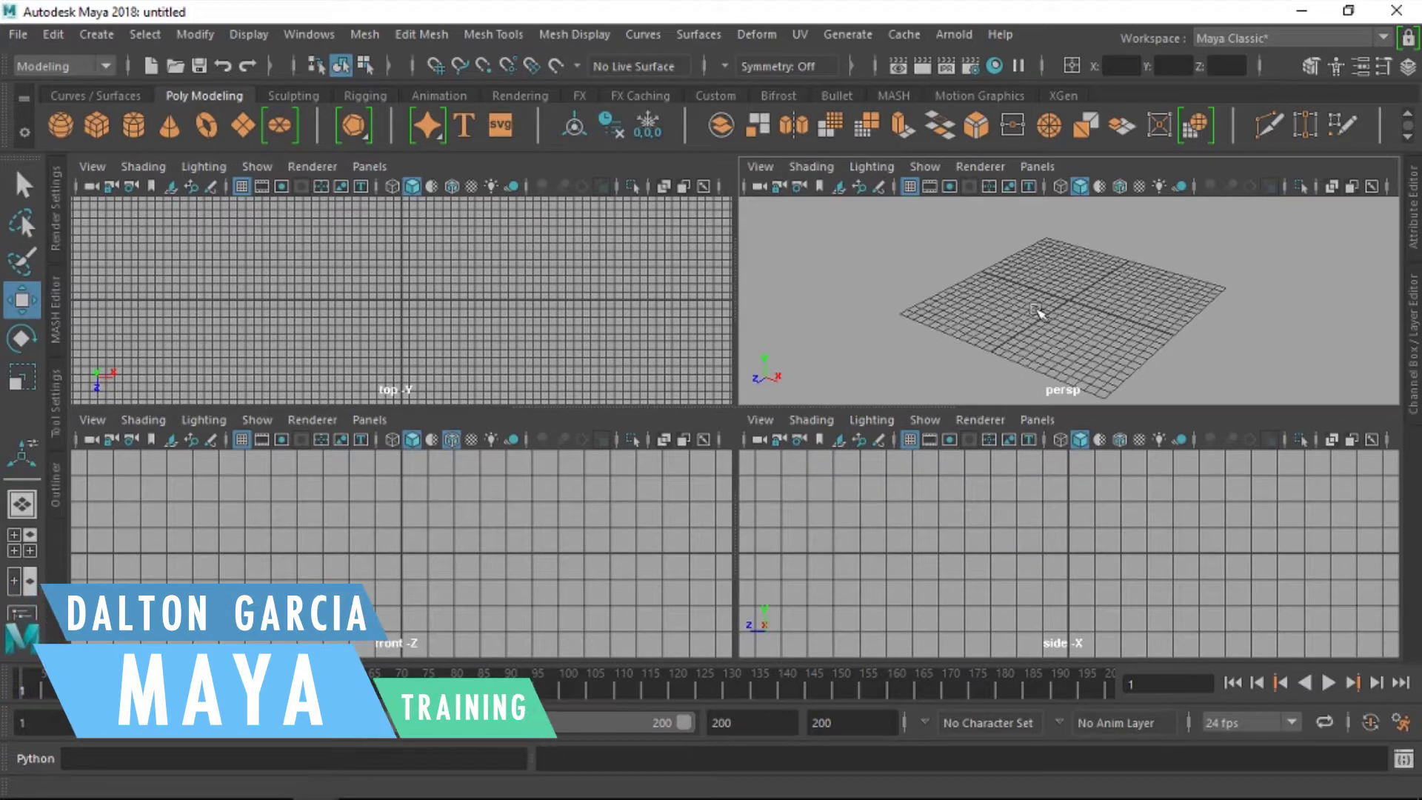
mouse_move(1053, 304)
alt+mouse_down()
mouse_move(1031, 305)
mouse_move(1044, 308)
alt+mouse_up()
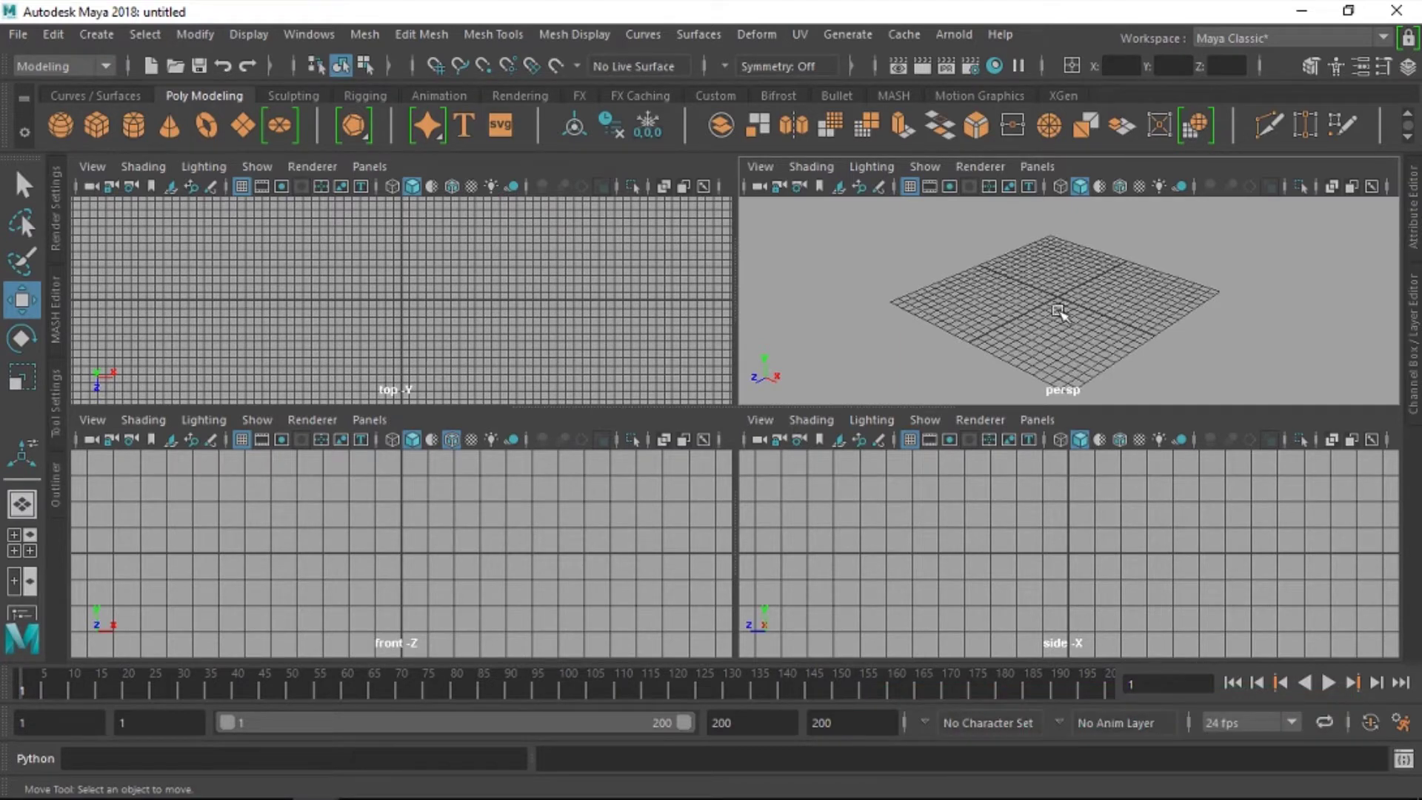
mouse_move(1051, 300)
alt+mouse_down()
mouse_move(1011, 310)
mouse_move(1021, 320)
alt+mouse_up()
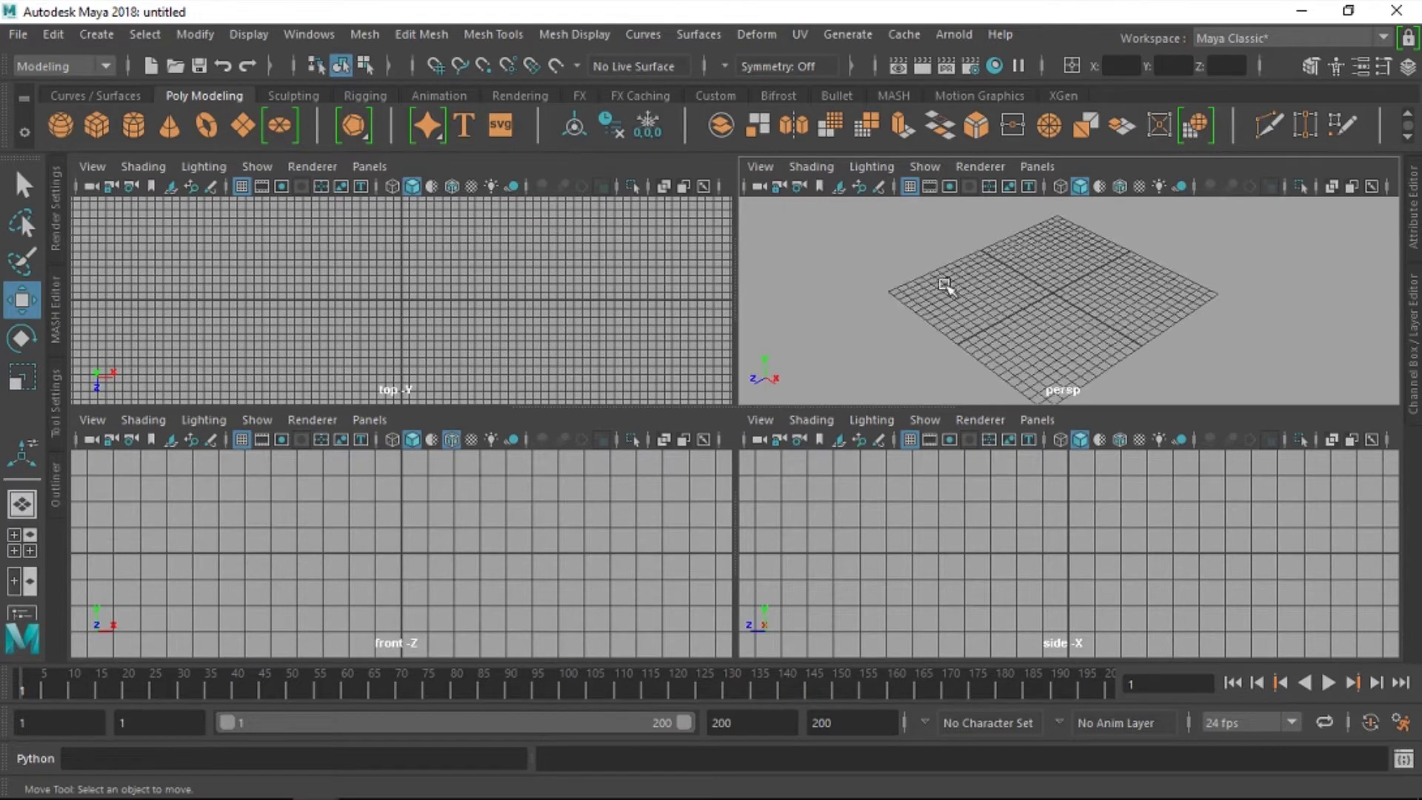
scroll(997, 269, up, 2)
scroll(1008, 309, up, 3)
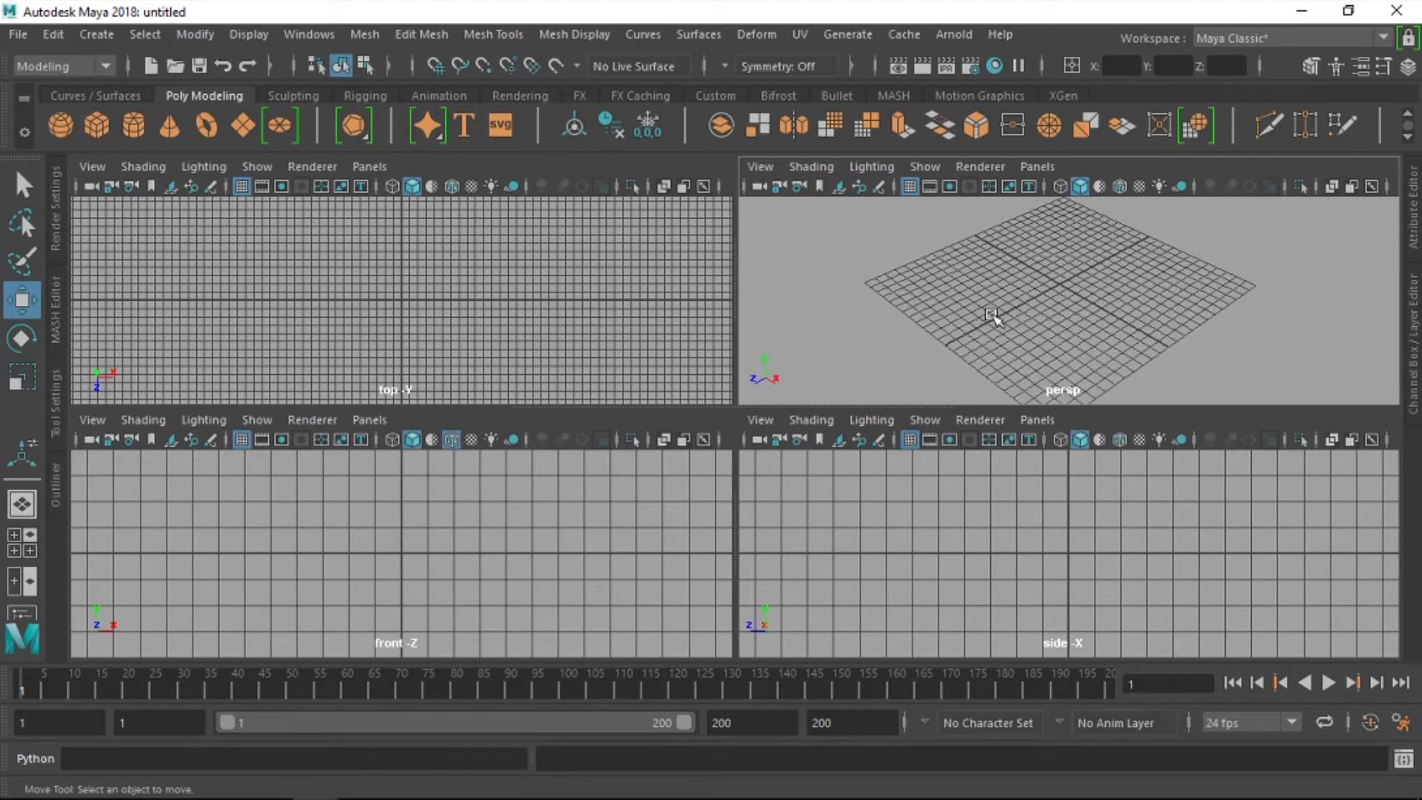
scroll(985, 317, up, 1)
scroll(1001, 317, up, 1)
scroll(981, 316, up, 1)
scroll(1081, 307, up, 2)
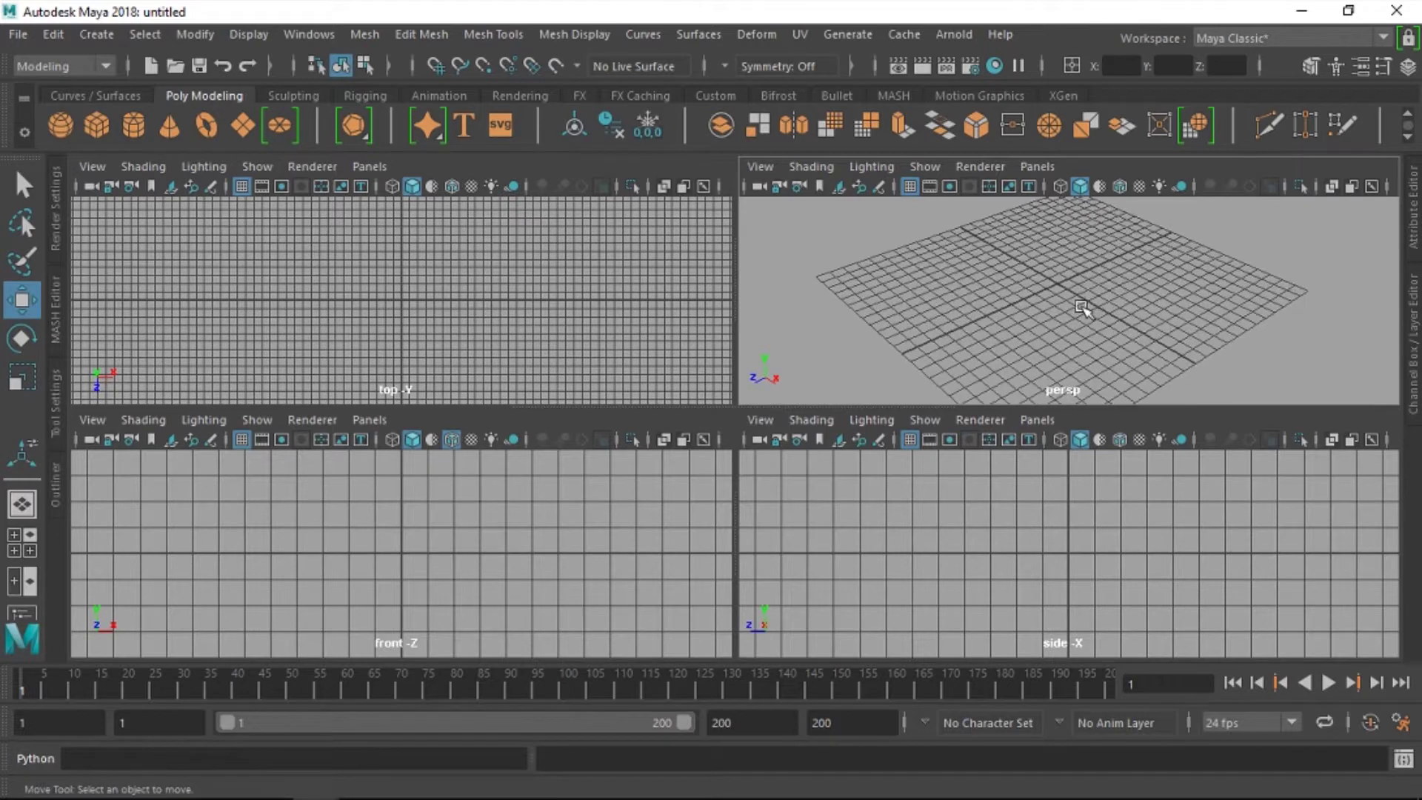
scroll(1066, 309, down, 1)
scroll(1059, 310, up, 1)
scroll(1021, 308, down, 1)
scroll(1035, 291, down, 1)
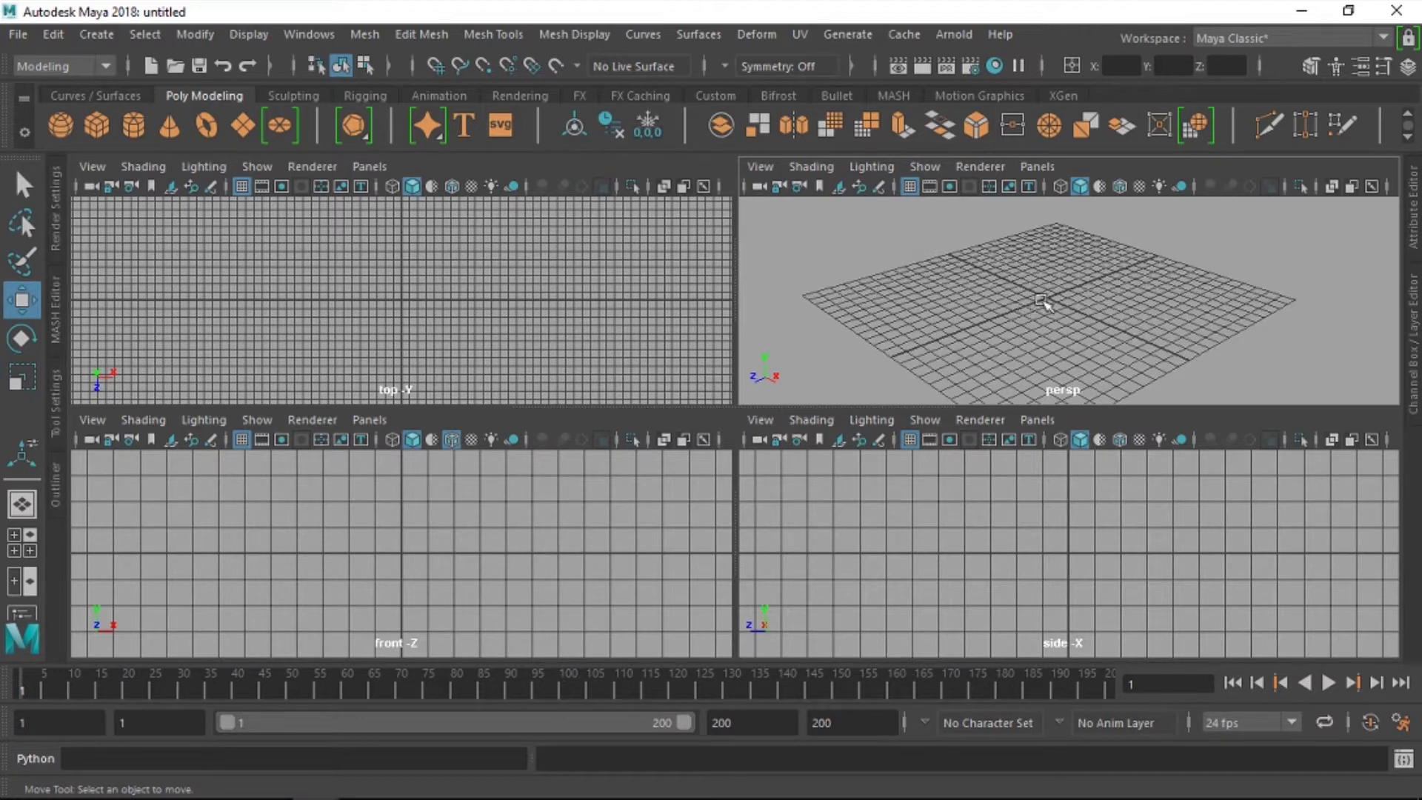
alt+drag(1042, 303, 1036, 289)
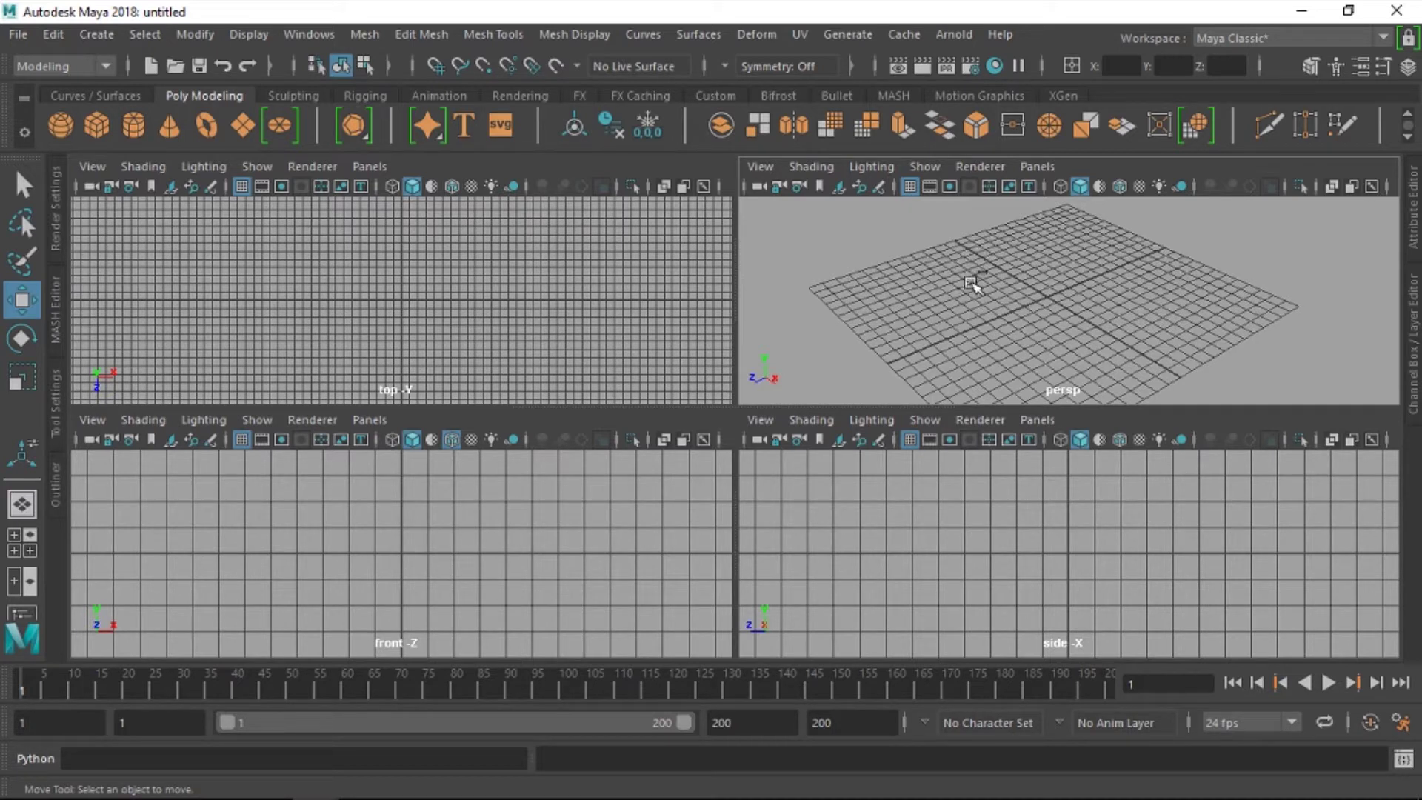
Step: Hide the interface with Ctrl+Space, maximize the perspective pane, and orbit over the grid
key(ctrl+space)
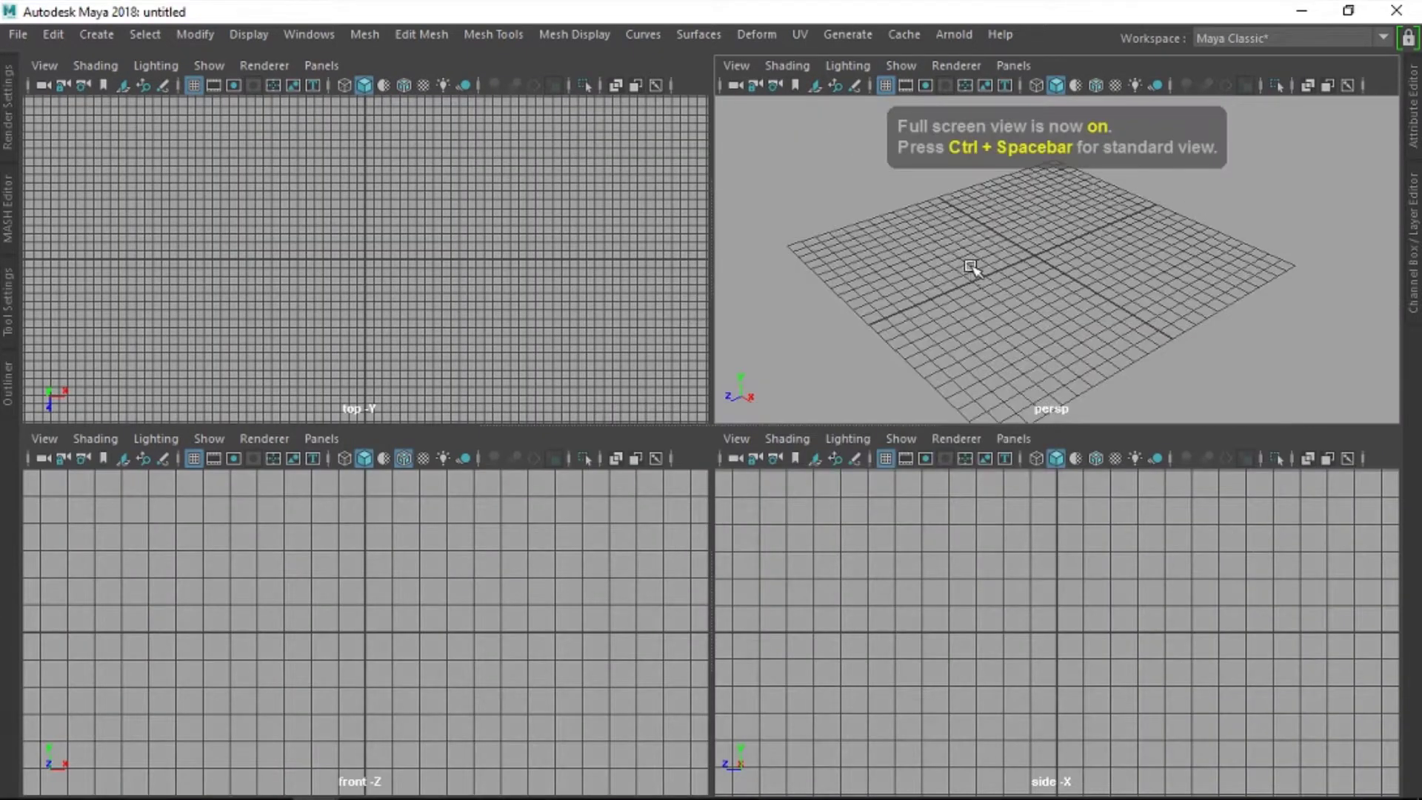
key(space)
mouse_move(762, 340)
alt+mouse_down()
mouse_move(714, 327)
mouse_move(711, 396)
mouse_move(793, 349)
mouse_move(1148, 288)
alt+mouse_up()
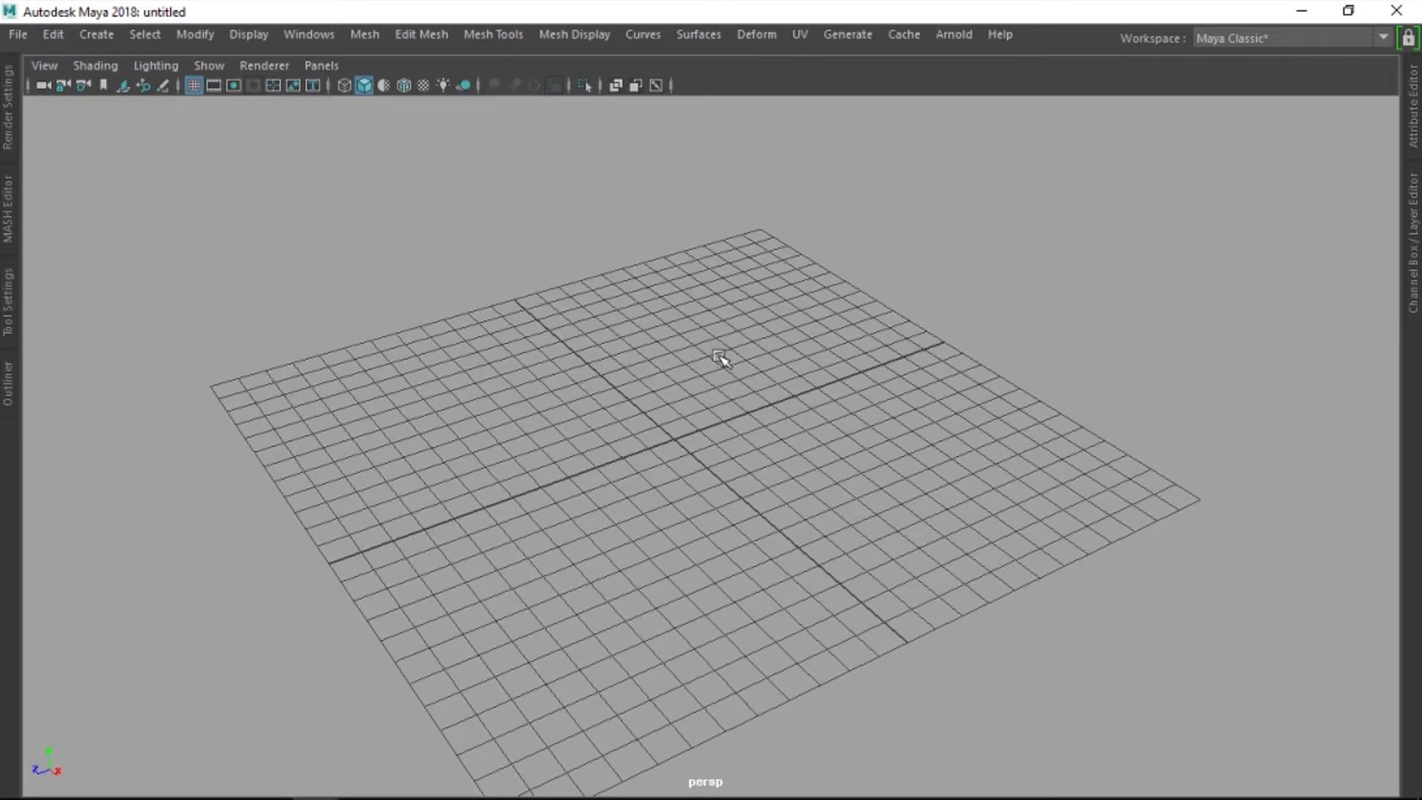
mouse_move(673, 343)
alt+mouse_down()
mouse_move(663, 382)
mouse_move(704, 386)
alt+mouse_up()
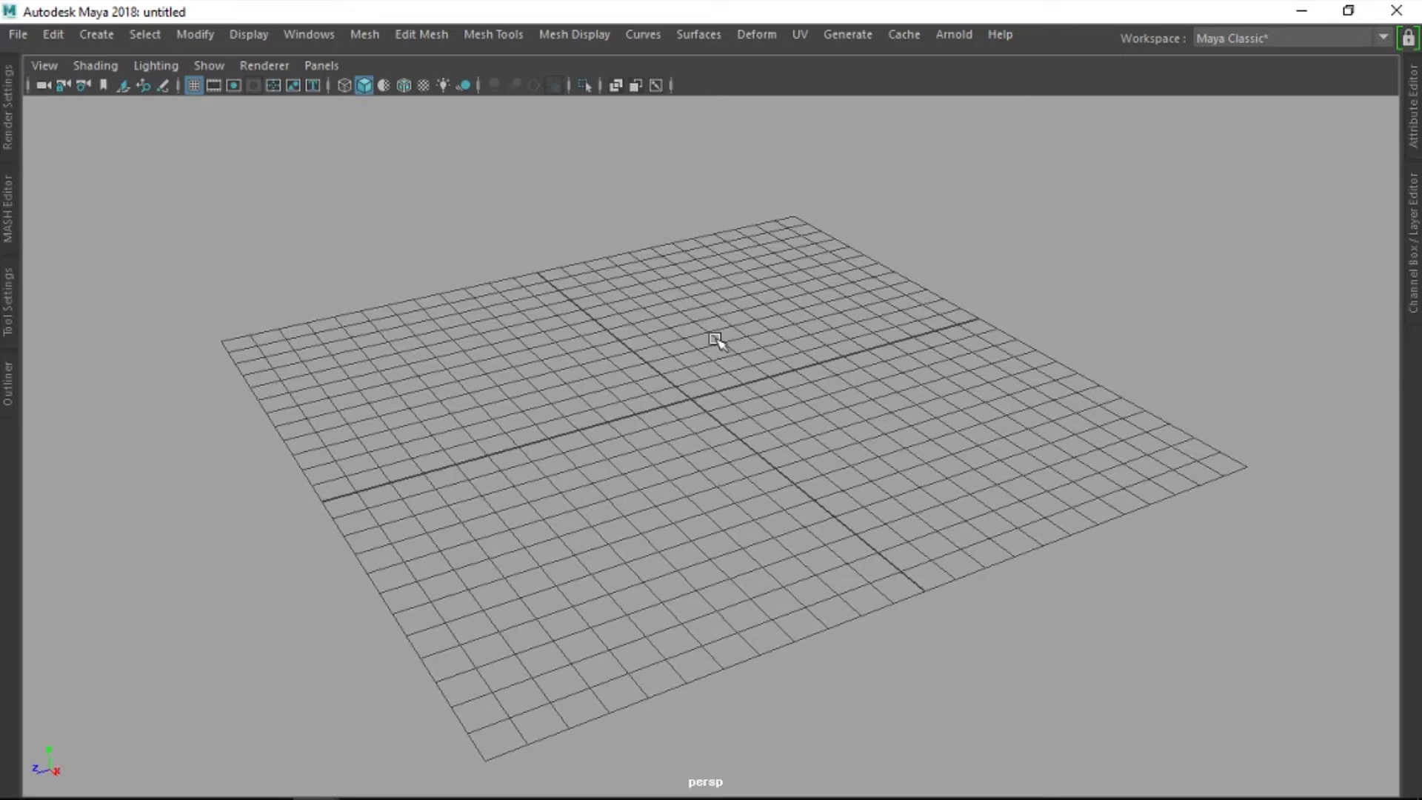
mouse_move(741, 378)
alt+mouse_down()
mouse_move(724, 387)
mouse_move(728, 328)
alt+mouse_up()
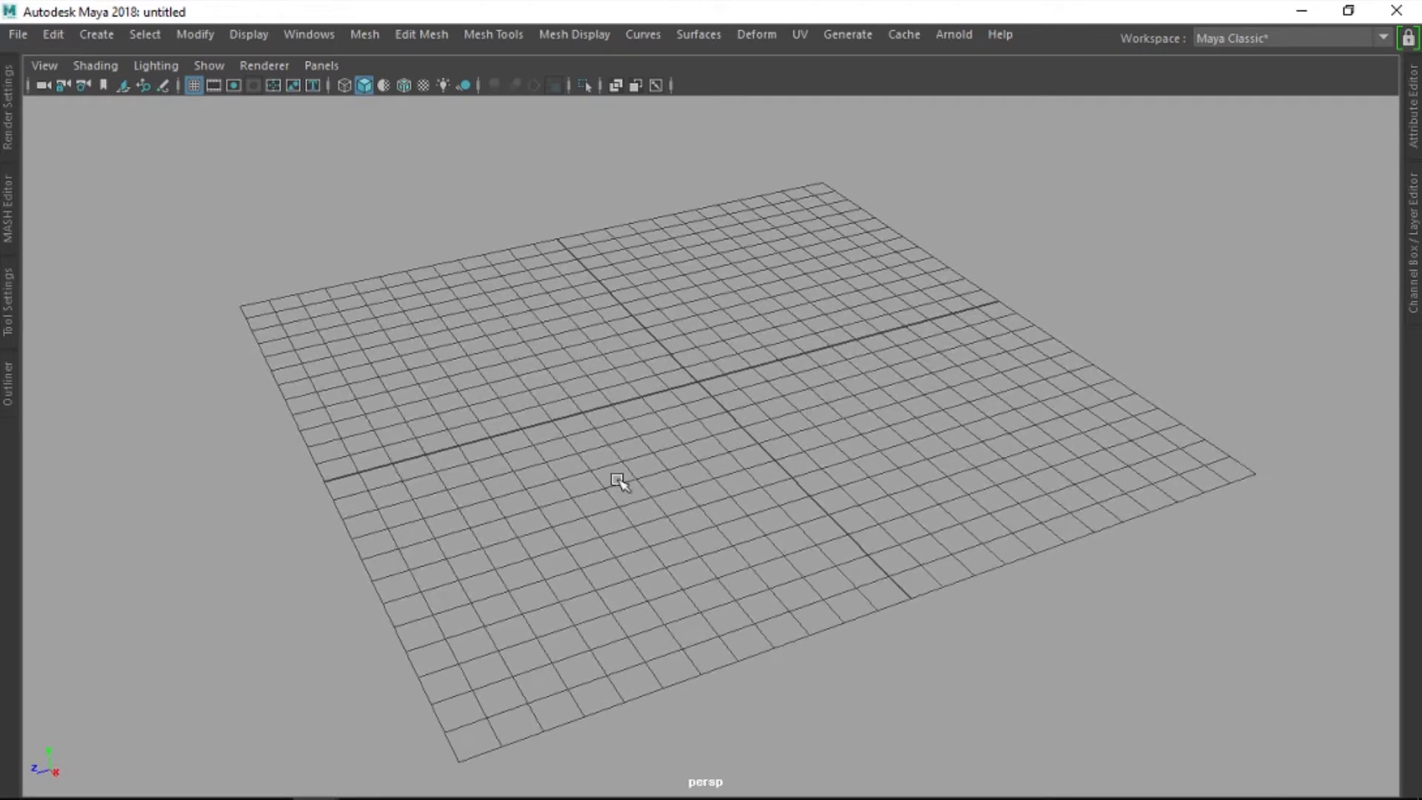
mouse_move(466, 308)
alt+mouse_down()
mouse_move(532, 390)
mouse_move(540, 358)
mouse_move(485, 358)
mouse_move(573, 190)
alt+mouse_up()
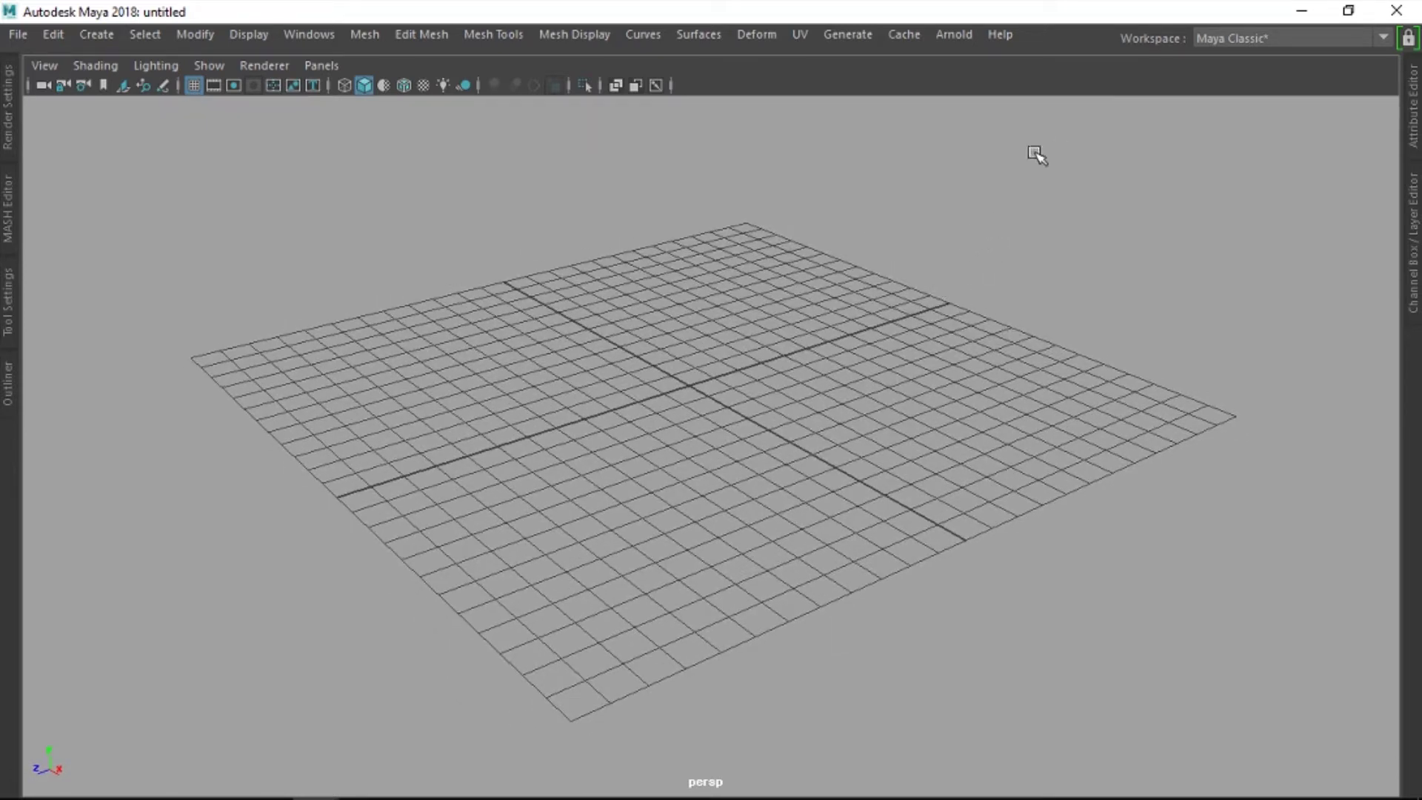
mouse_move(722, 276)
alt+mouse_down()
mouse_move(644, 314)
mouse_move(715, 363)
mouse_move(775, 370)
alt+mouse_up()
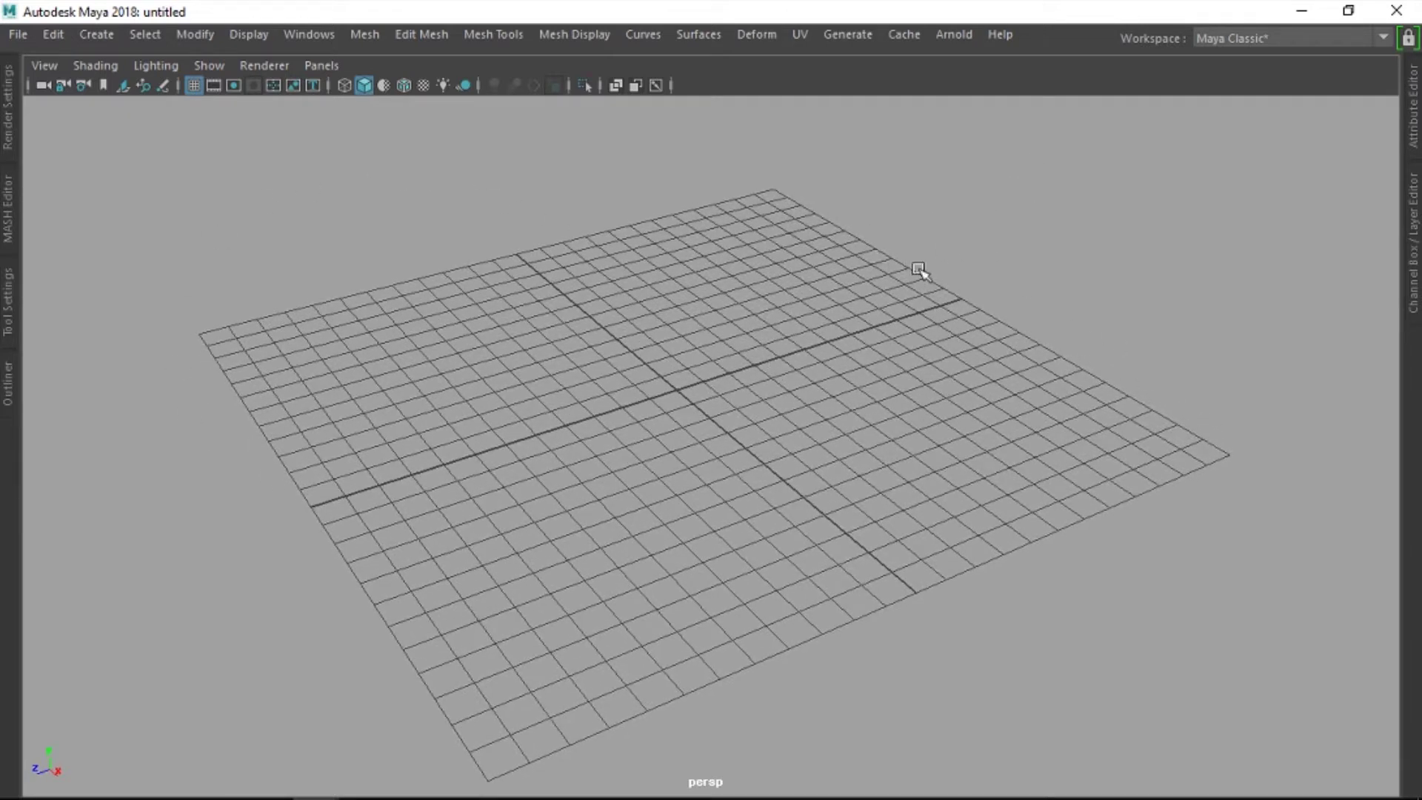
alt+drag(670, 413, 644, 412)
Step: Orbit the maximized perspective grid further, then restore the shelves, toolbox and time slider
mouse_move(787, 327)
alt+mouse_down()
mouse_move(793, 365)
mouse_move(805, 329)
alt+mouse_up()
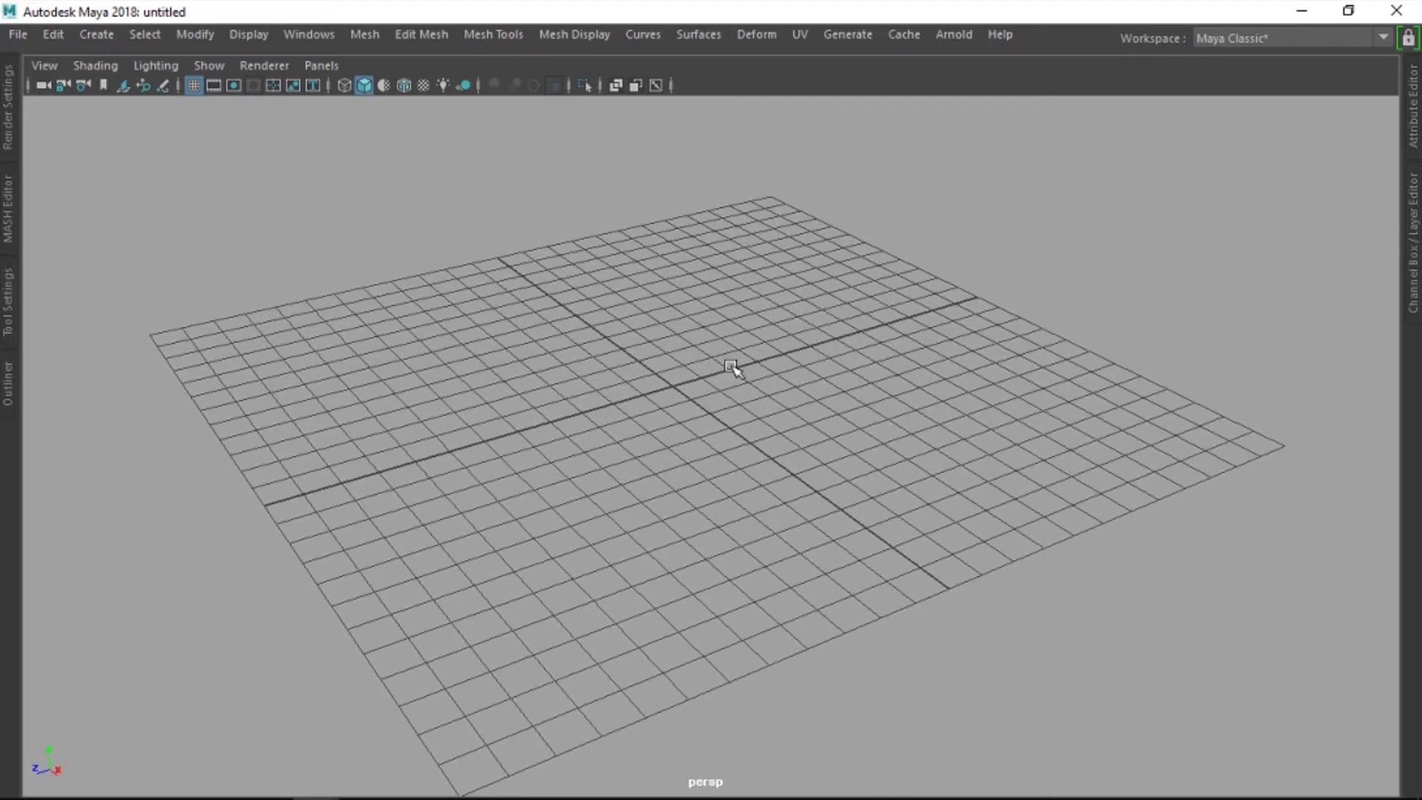
mouse_move(765, 433)
alt+mouse_down()
mouse_move(764, 412)
mouse_move(789, 420)
alt+mouse_up()
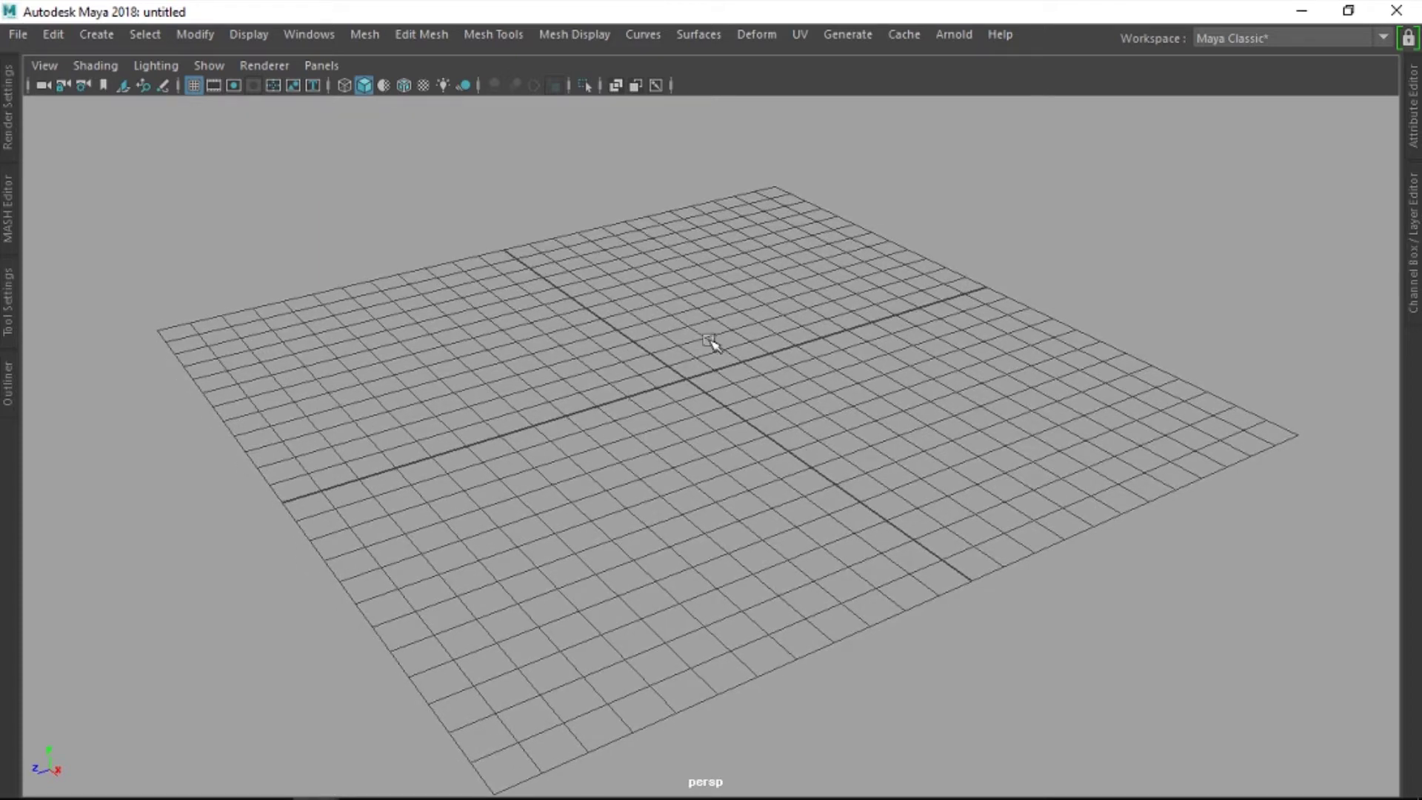
alt+drag(676, 404, 729, 331)
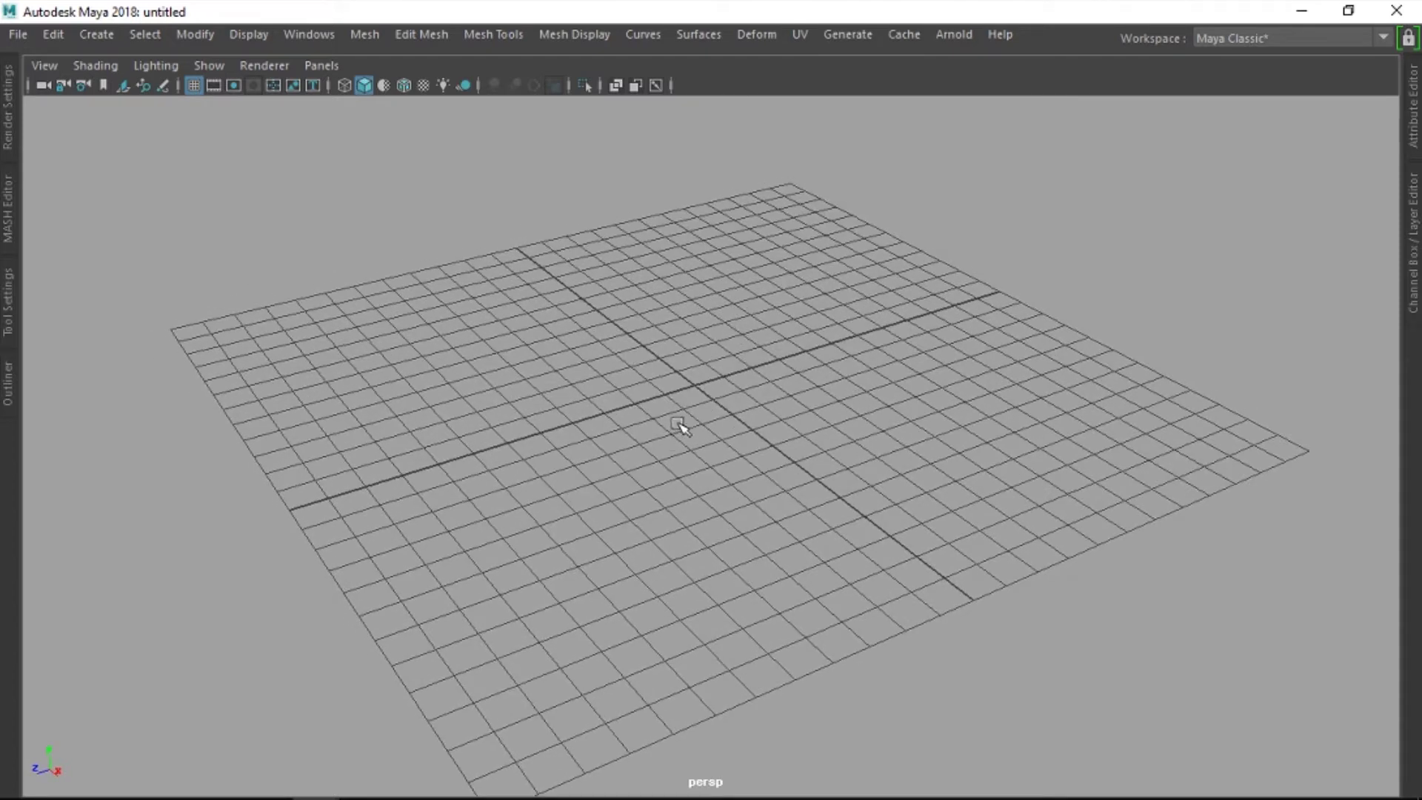
mouse_move(673, 423)
alt+mouse_down()
mouse_move(700, 429)
mouse_move(668, 394)
alt+mouse_up()
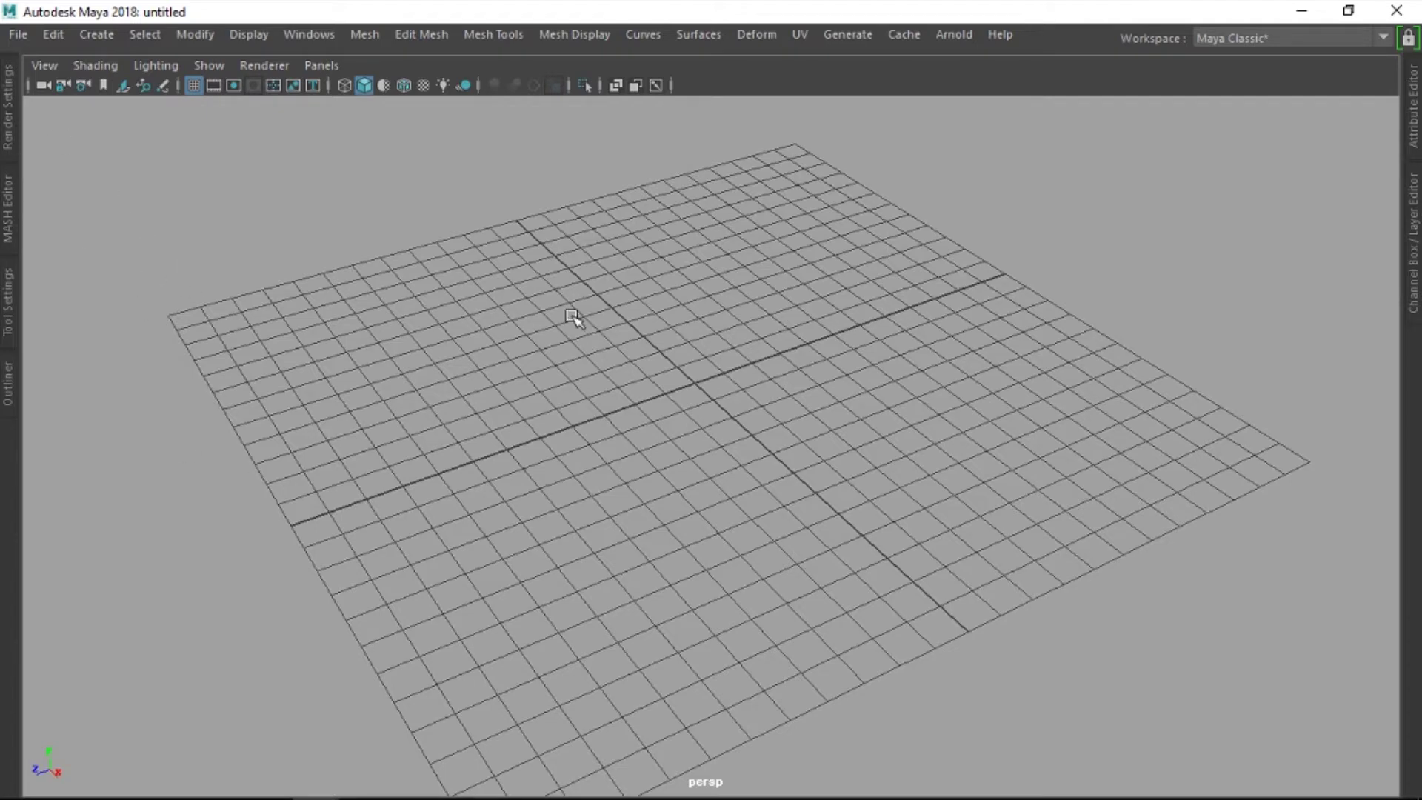
alt+drag(570, 351, 581, 343)
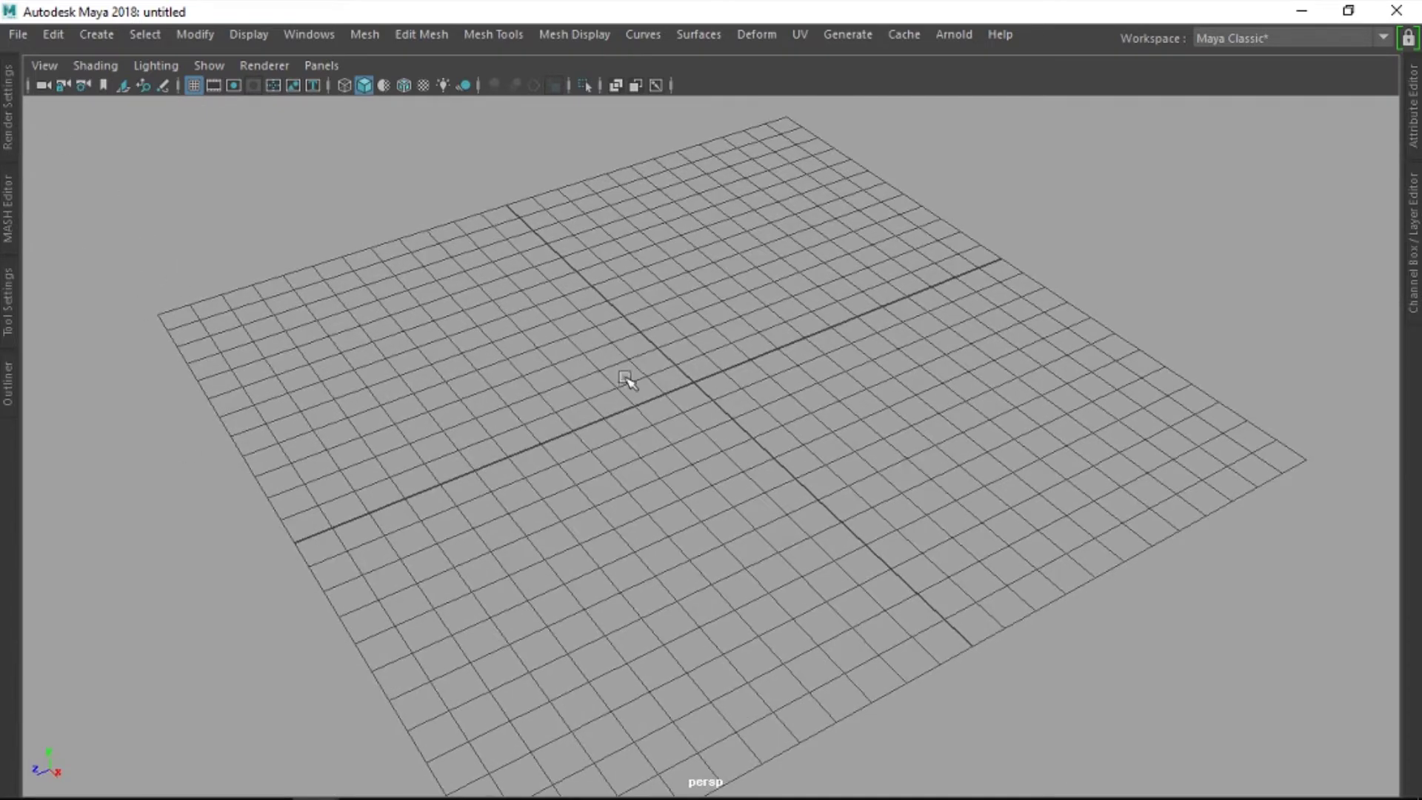
alt+drag(628, 384, 648, 384)
key(ctrl+space)
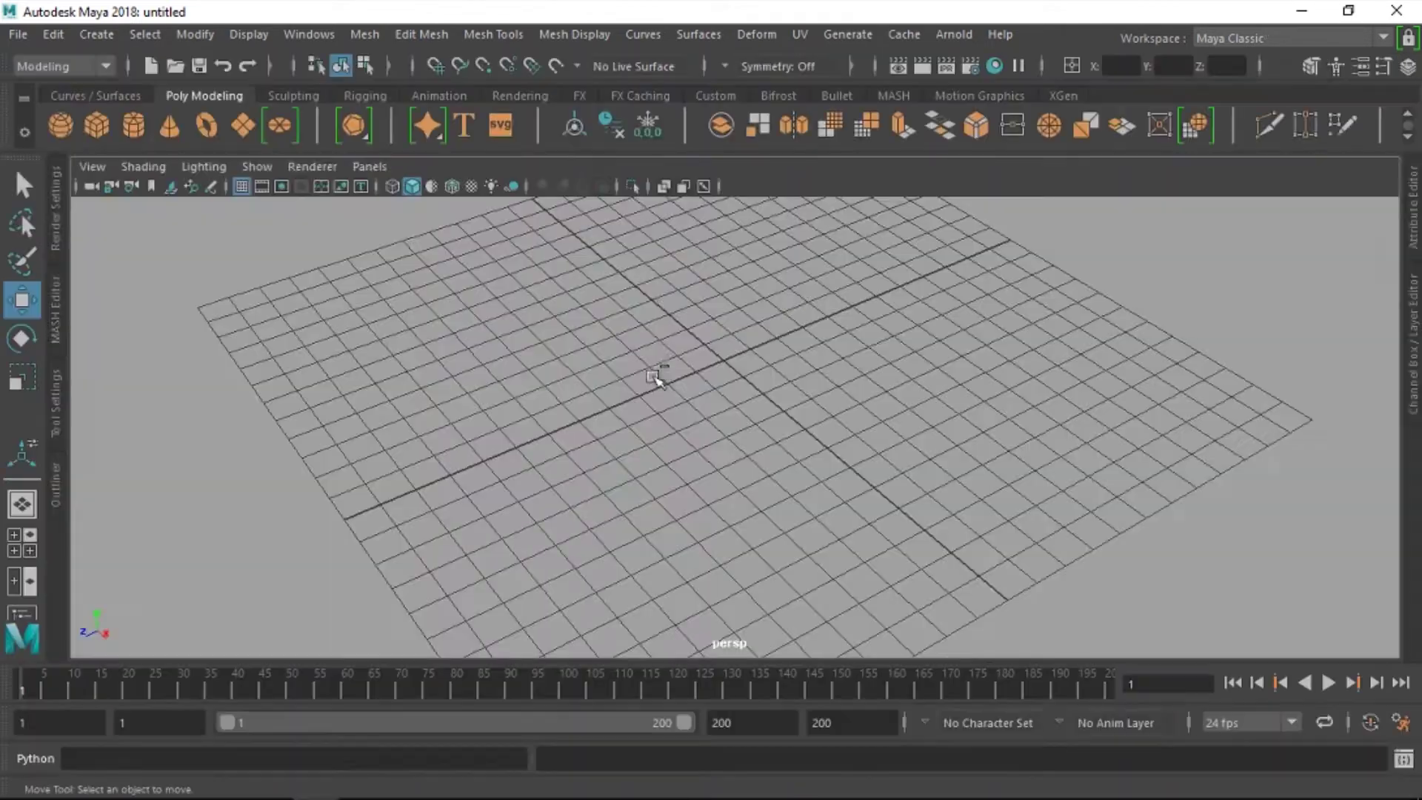
Step: Restore the top, perspective, front and side panes, then zoom out and orbit the perspective camera
key(space)
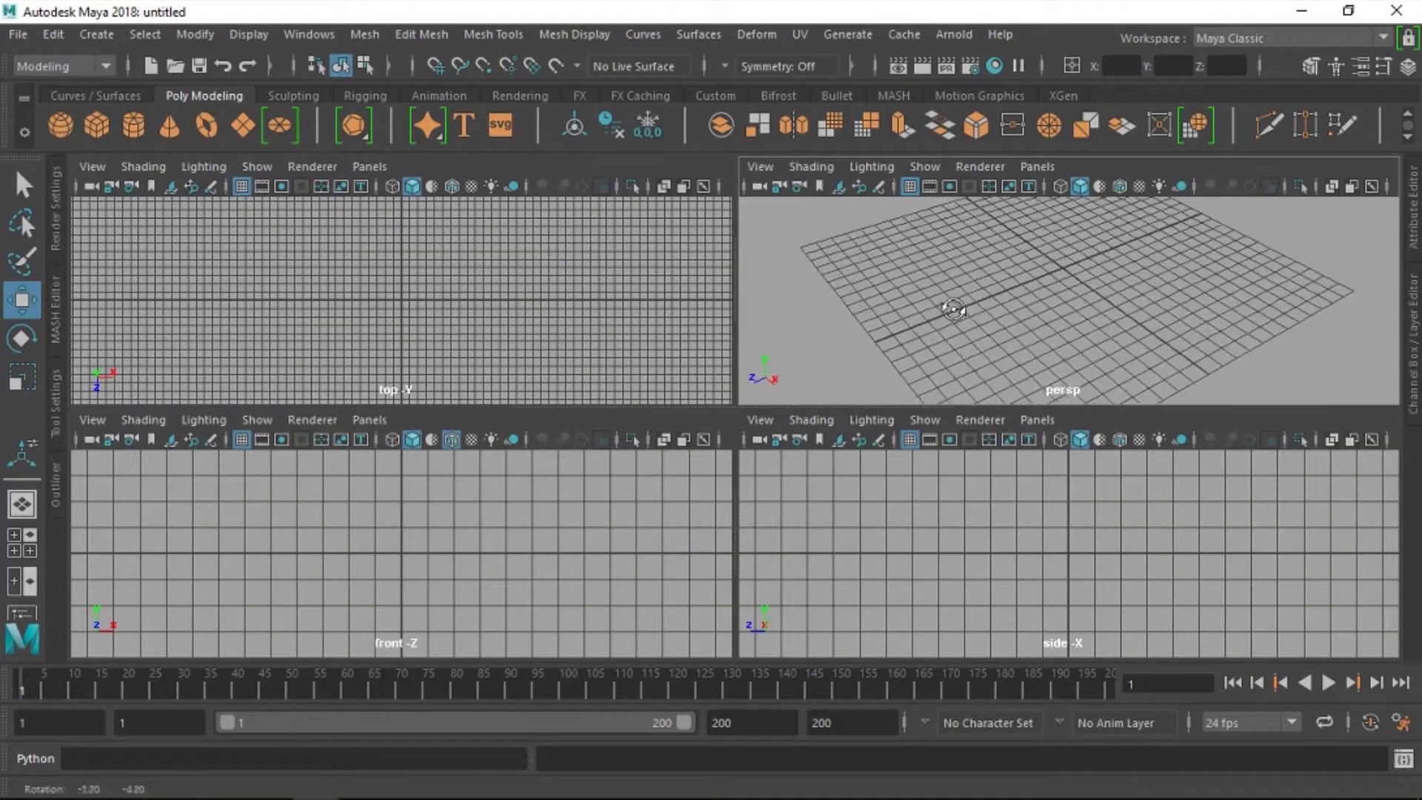
scroll(1020, 291, down, 2)
scroll(1015, 304, down, 1)
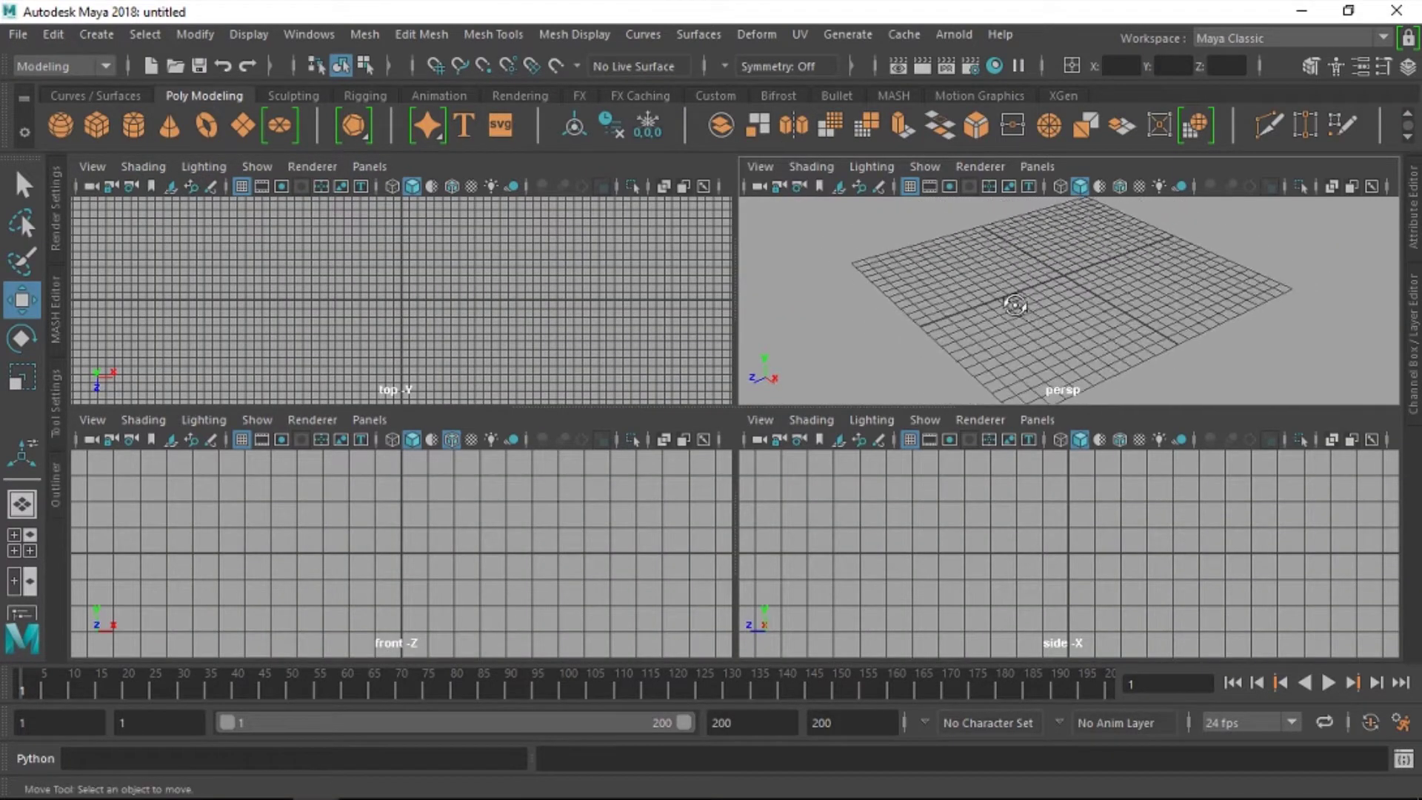
scroll(1015, 304, down, 2)
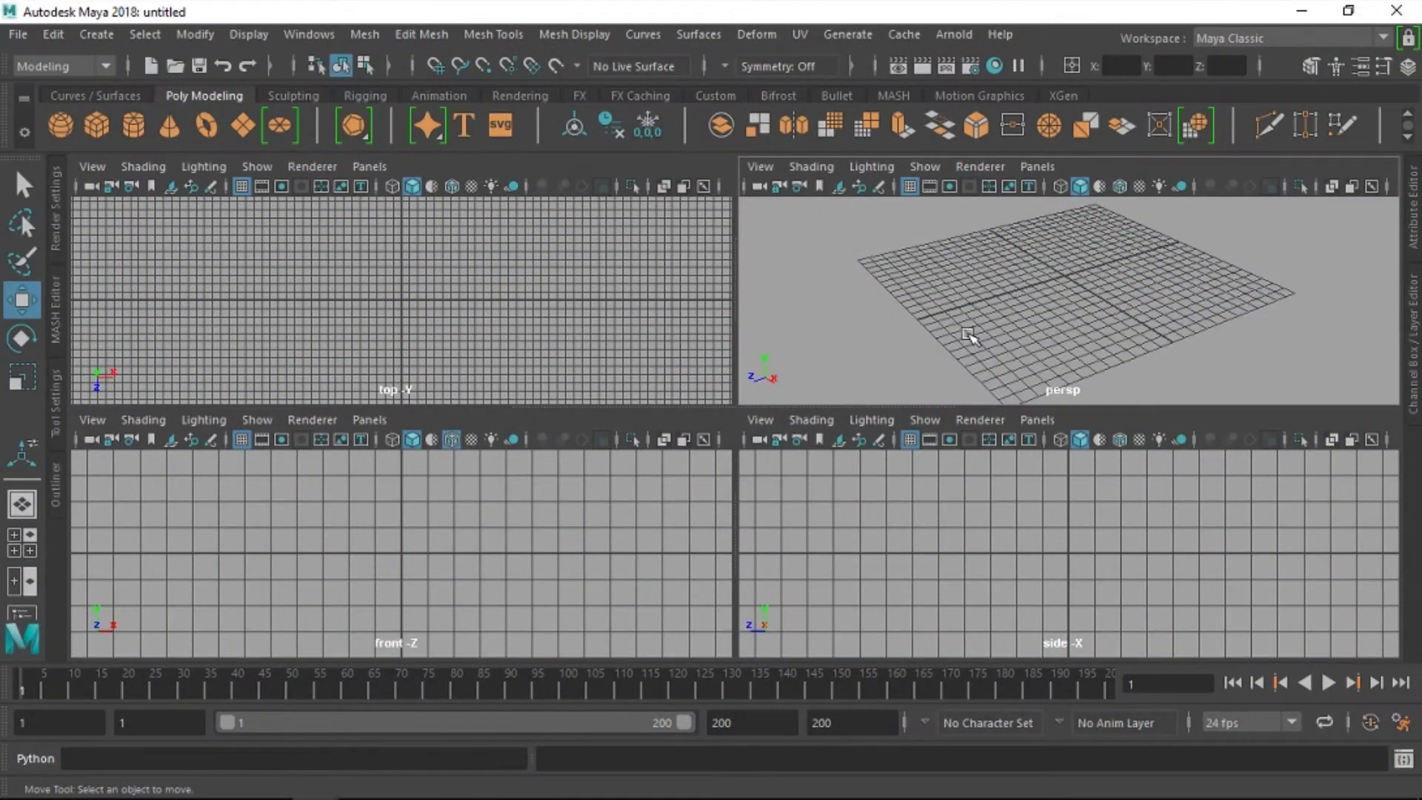
mouse_move(1035, 314)
alt+mouse_down()
mouse_move(1059, 296)
mouse_move(1035, 314)
alt+mouse_up()
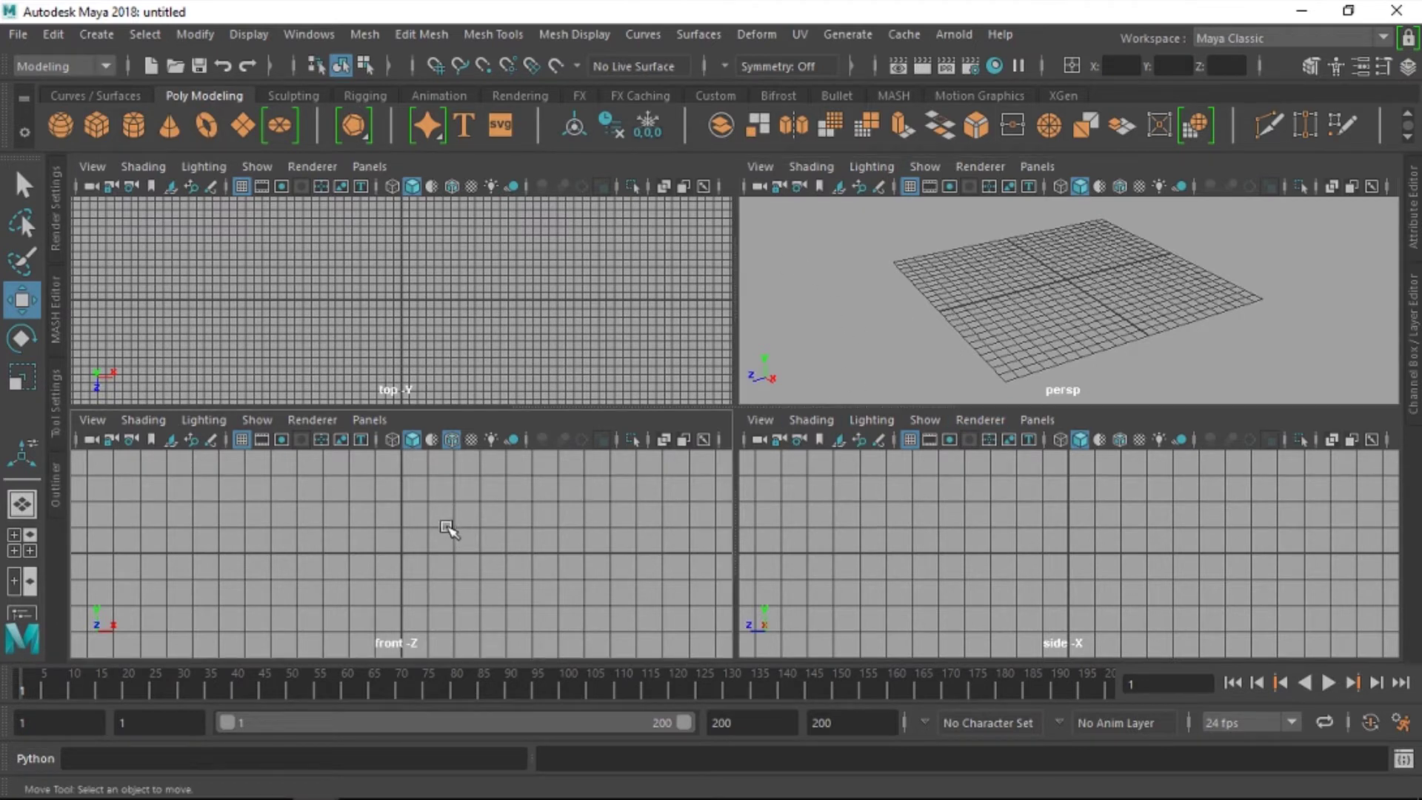
alt+drag(941, 299, 1000, 280)
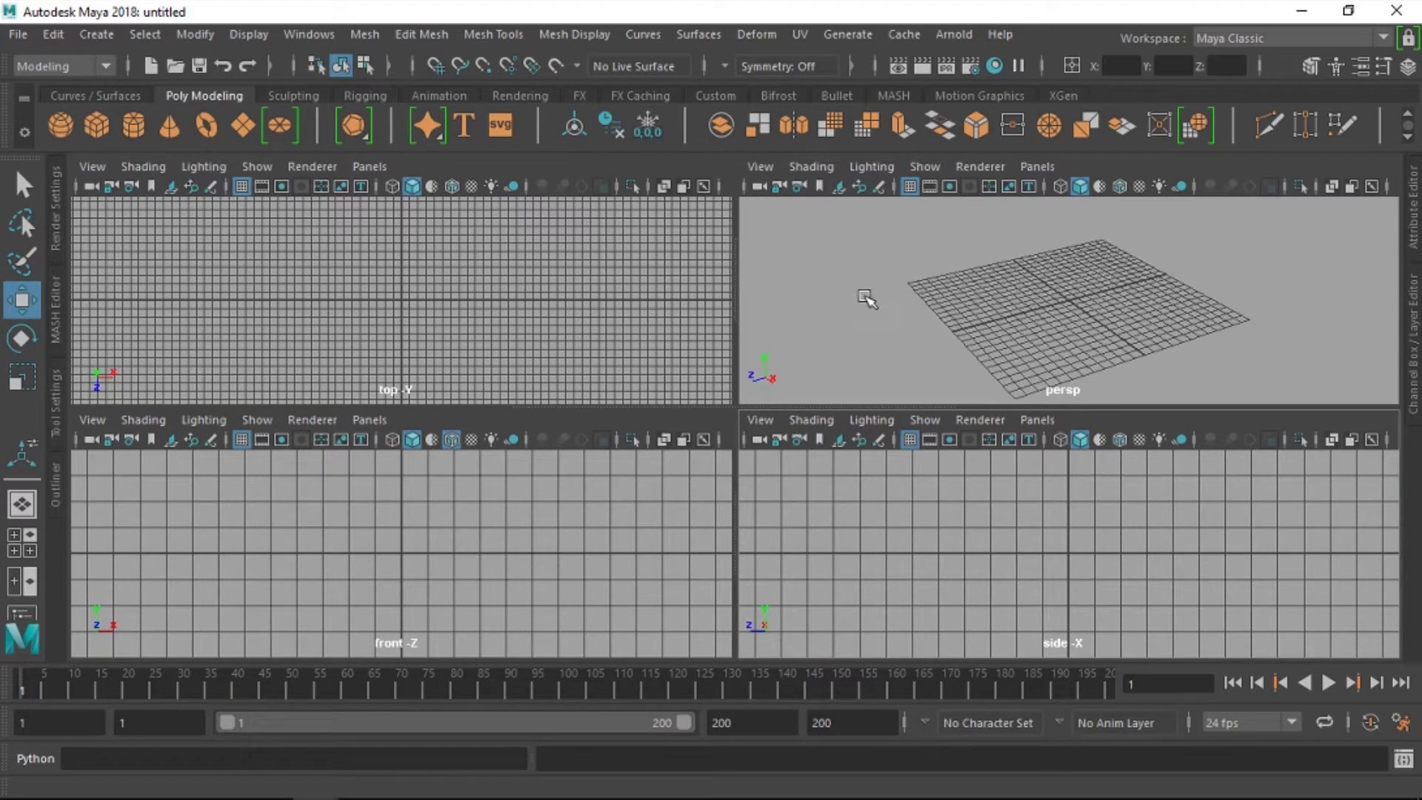
mouse_move(863, 296)
alt+mouse_down()
mouse_move(880, 282)
mouse_move(1074, 302)
mouse_move(1031, 290)
alt+mouse_up()
alt+drag(996, 291, 1028, 307)
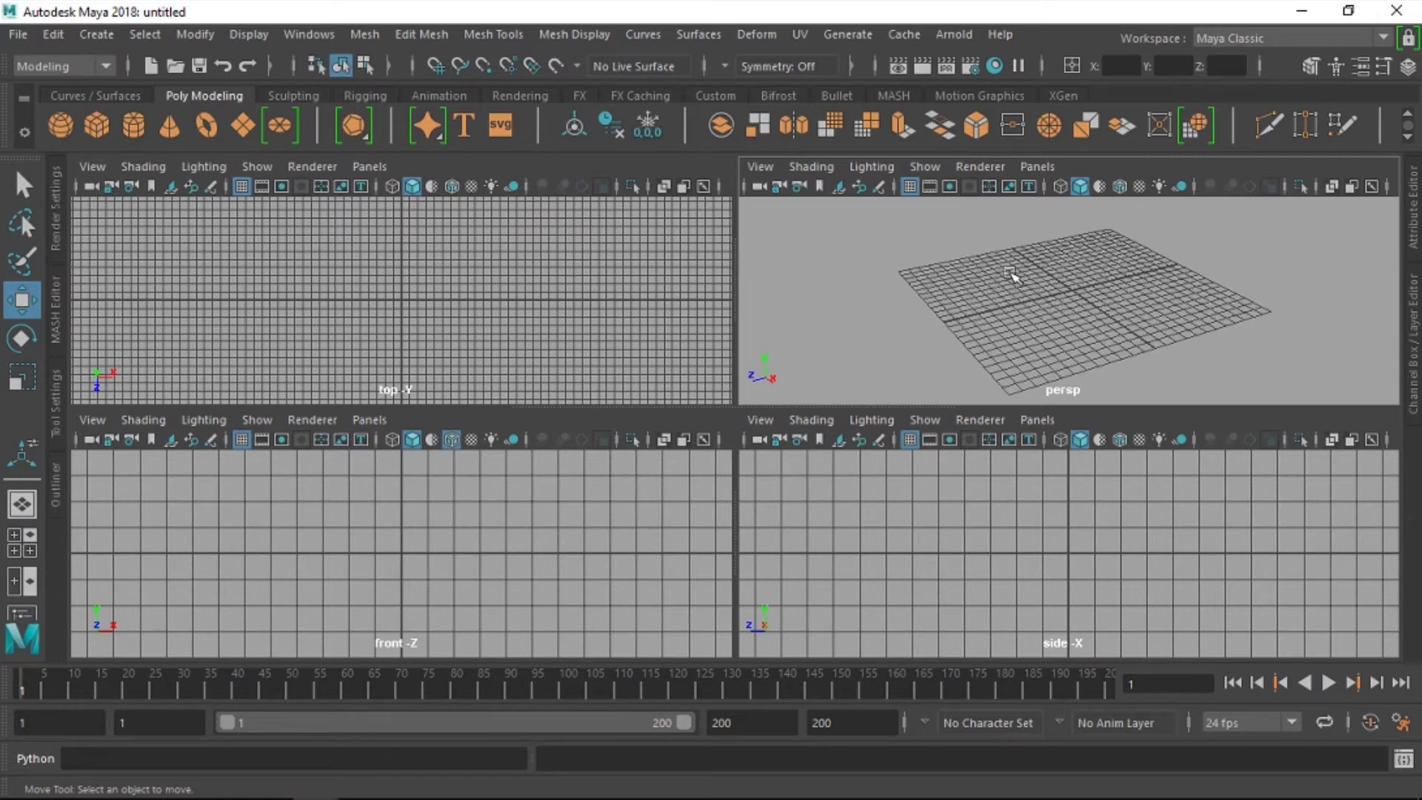
mouse_move(1017, 294)
alt+mouse_down()
mouse_move(1012, 304)
mouse_move(1104, 317)
mouse_move(976, 302)
alt+mouse_up()
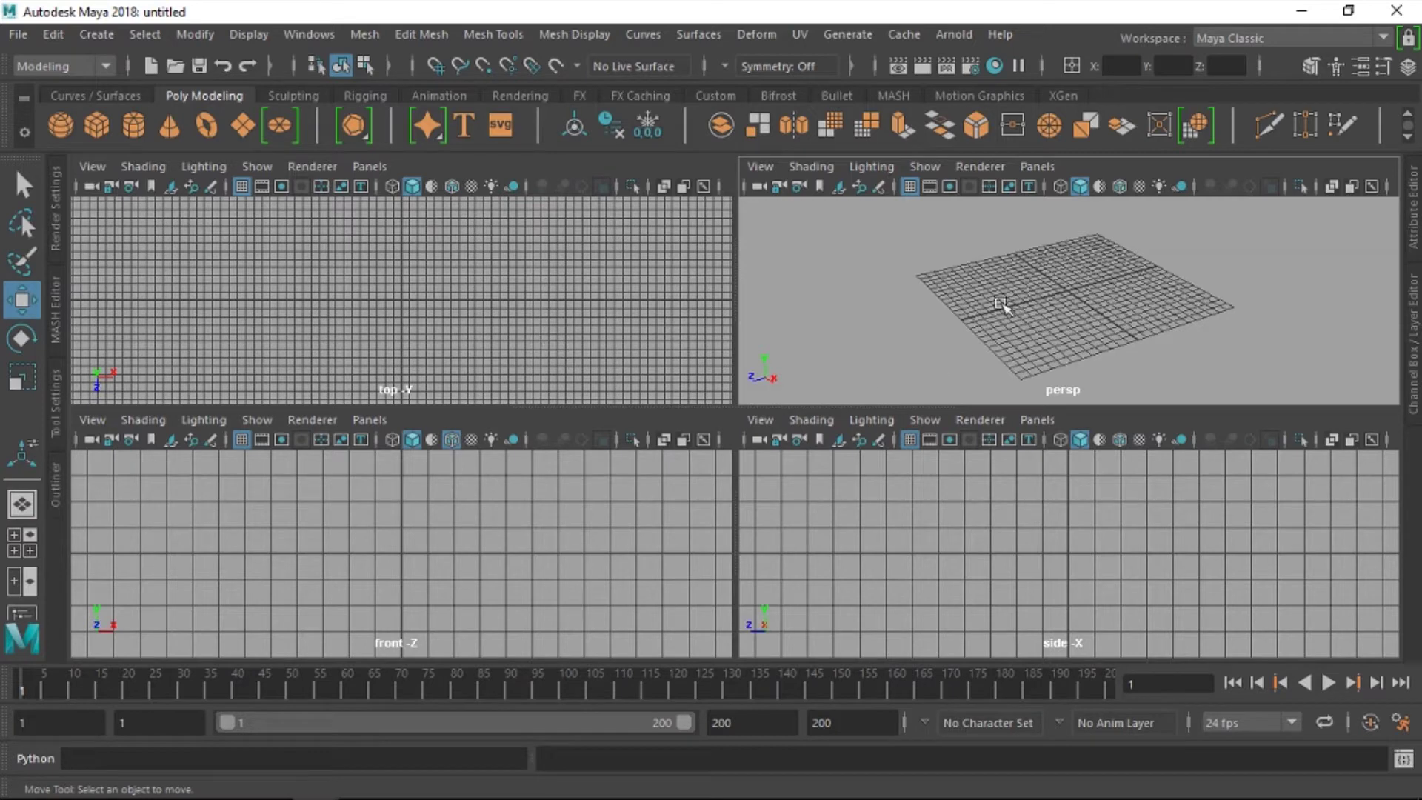
Step: Toggle the perspective, top and front panes full size and back, orbit, then summon the hotbox
key(space)
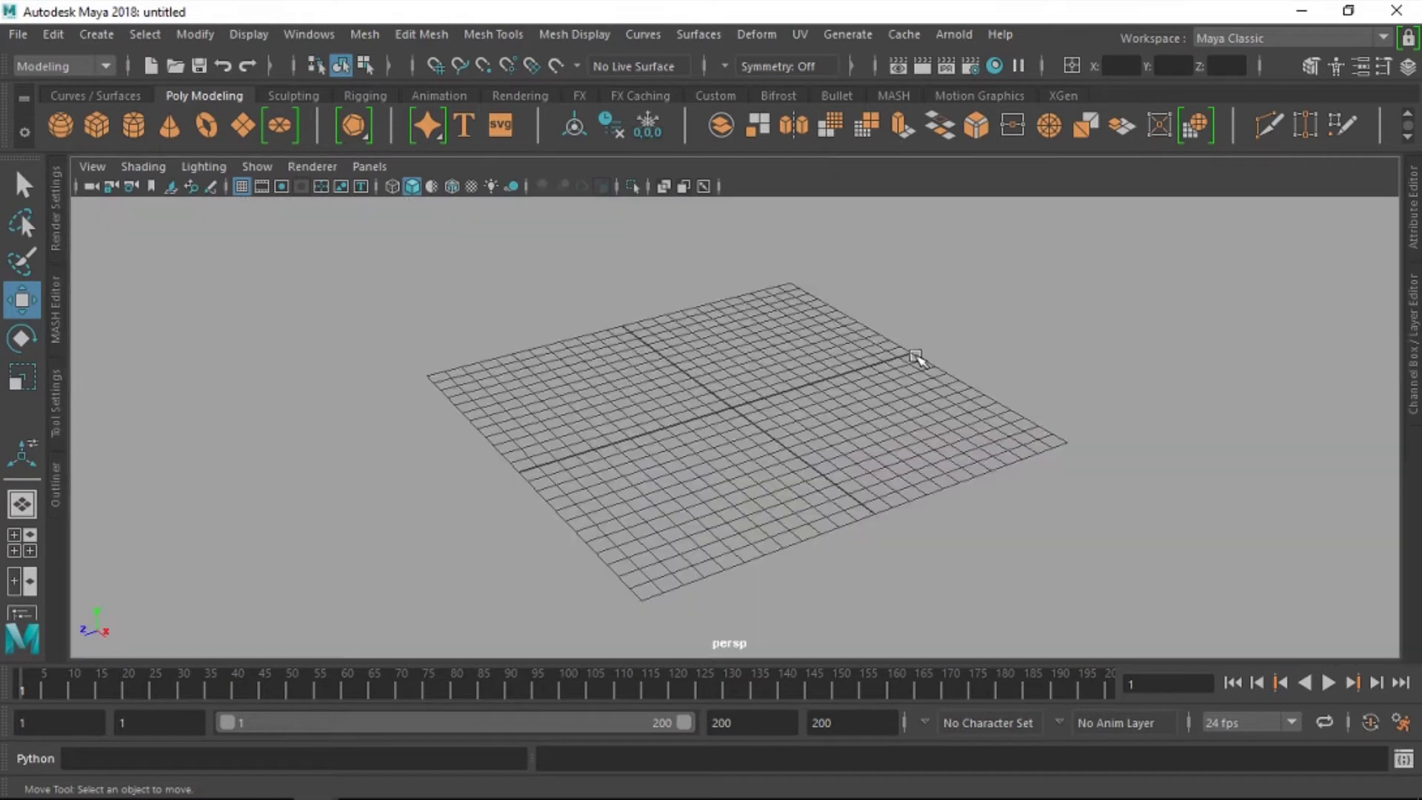
key(space)
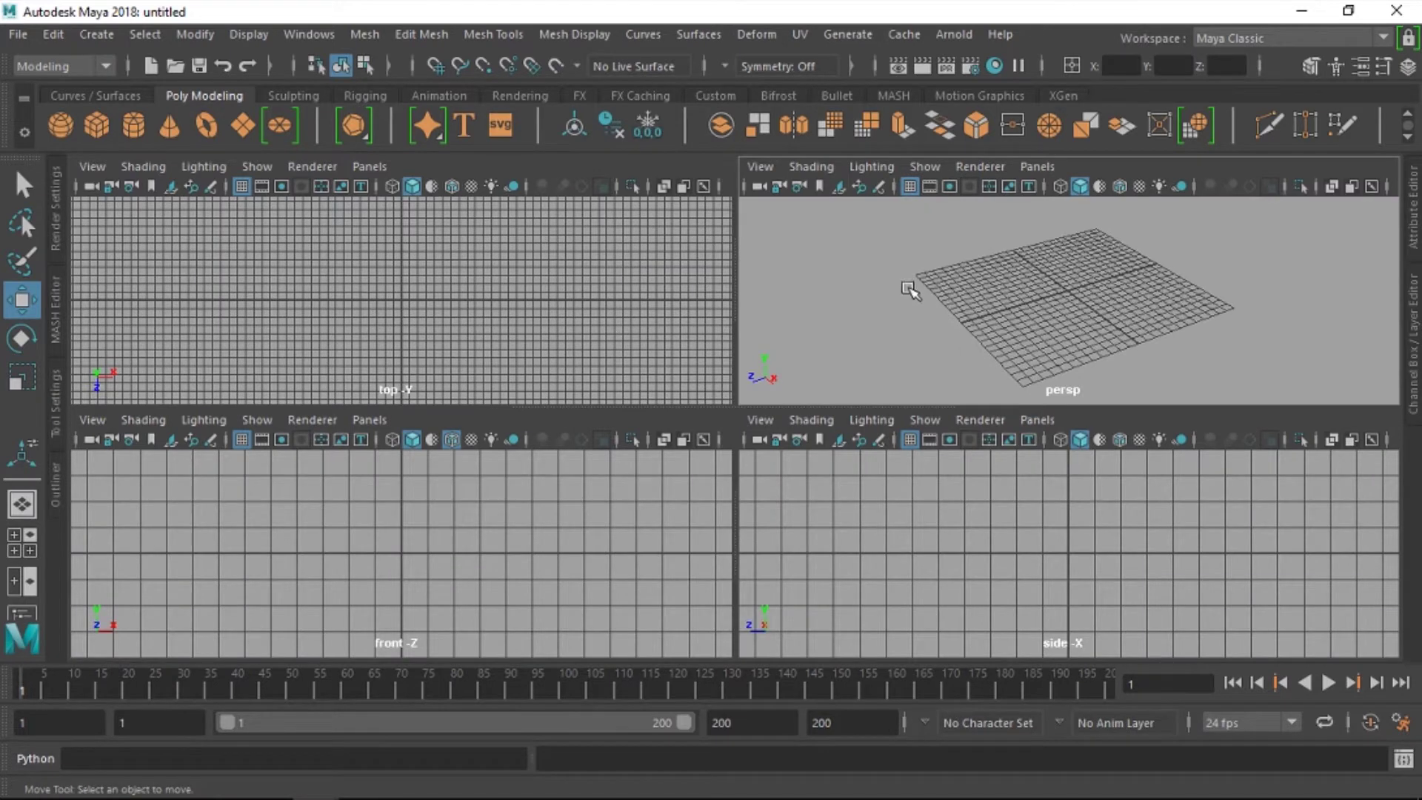
key(space)
key(space)
key(space)
key(space)
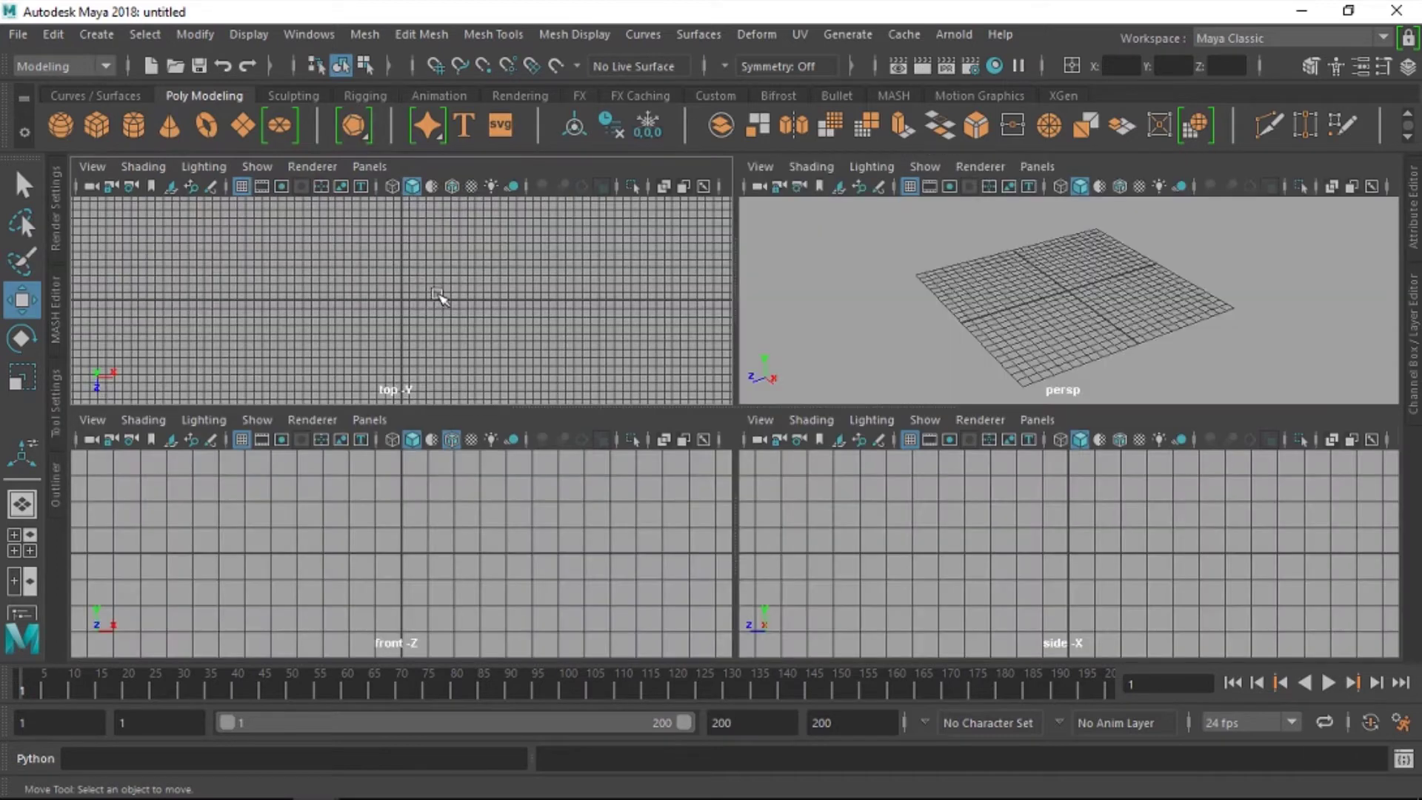
key(space)
key(space)
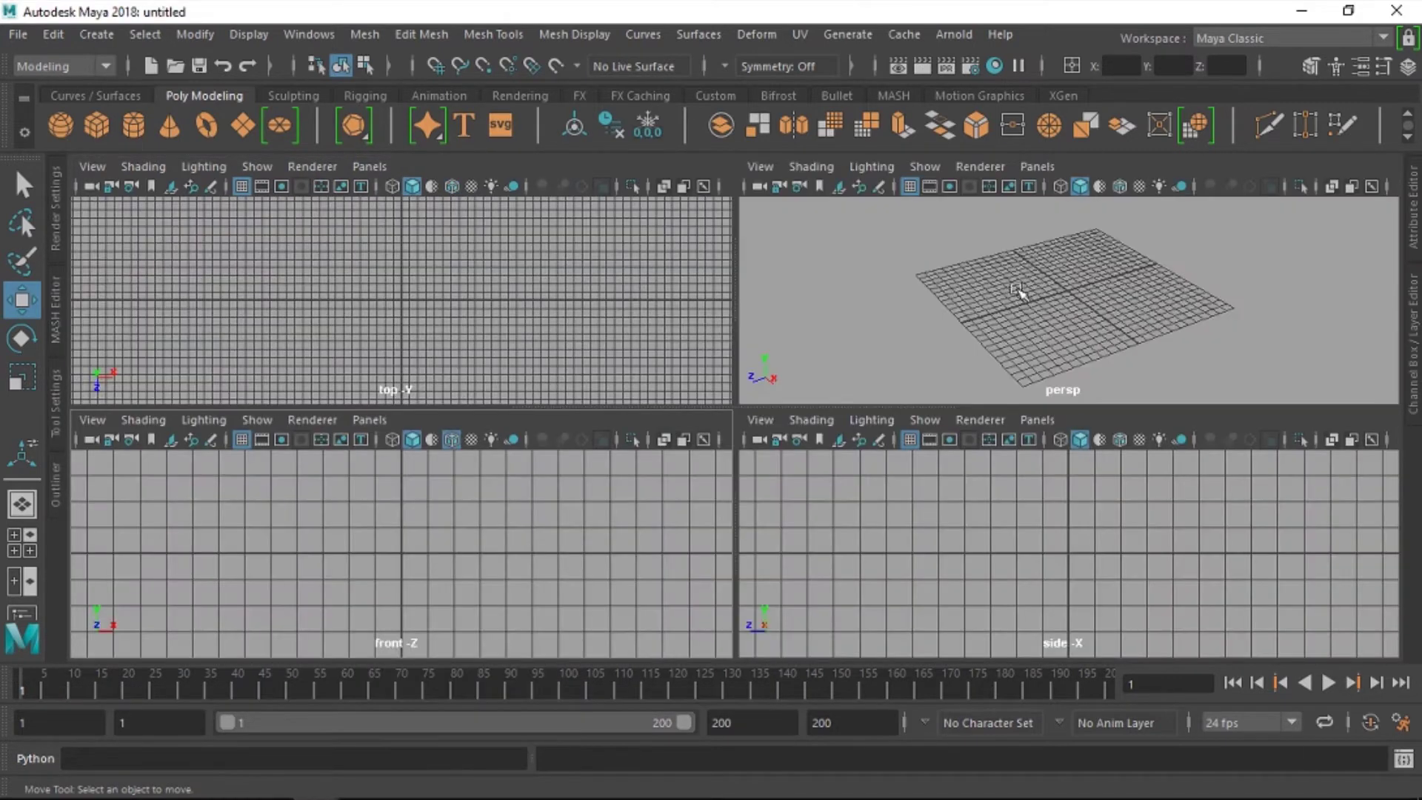
key(space)
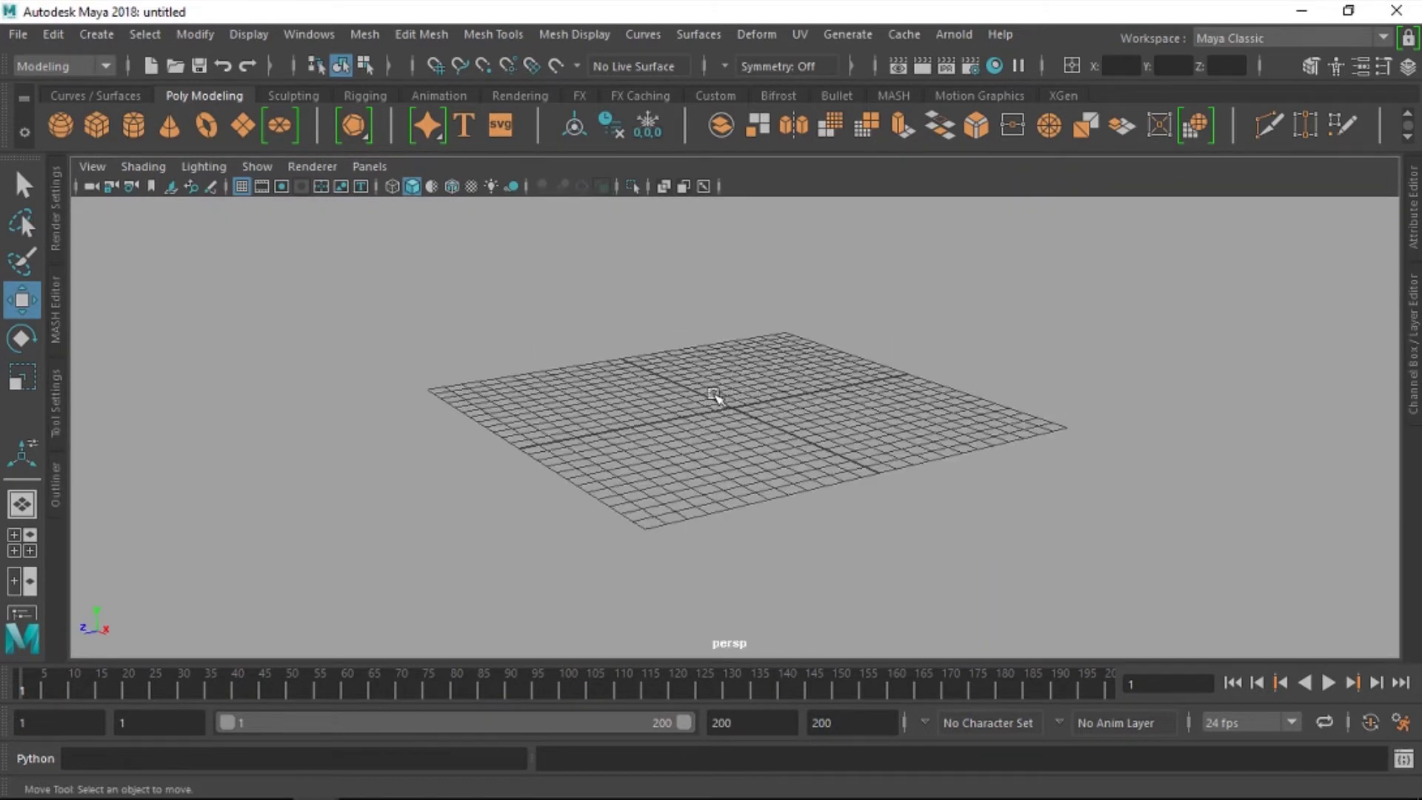
mouse_move(713, 394)
alt+mouse_down()
mouse_move(748, 385)
mouse_move(740, 374)
alt+mouse_up()
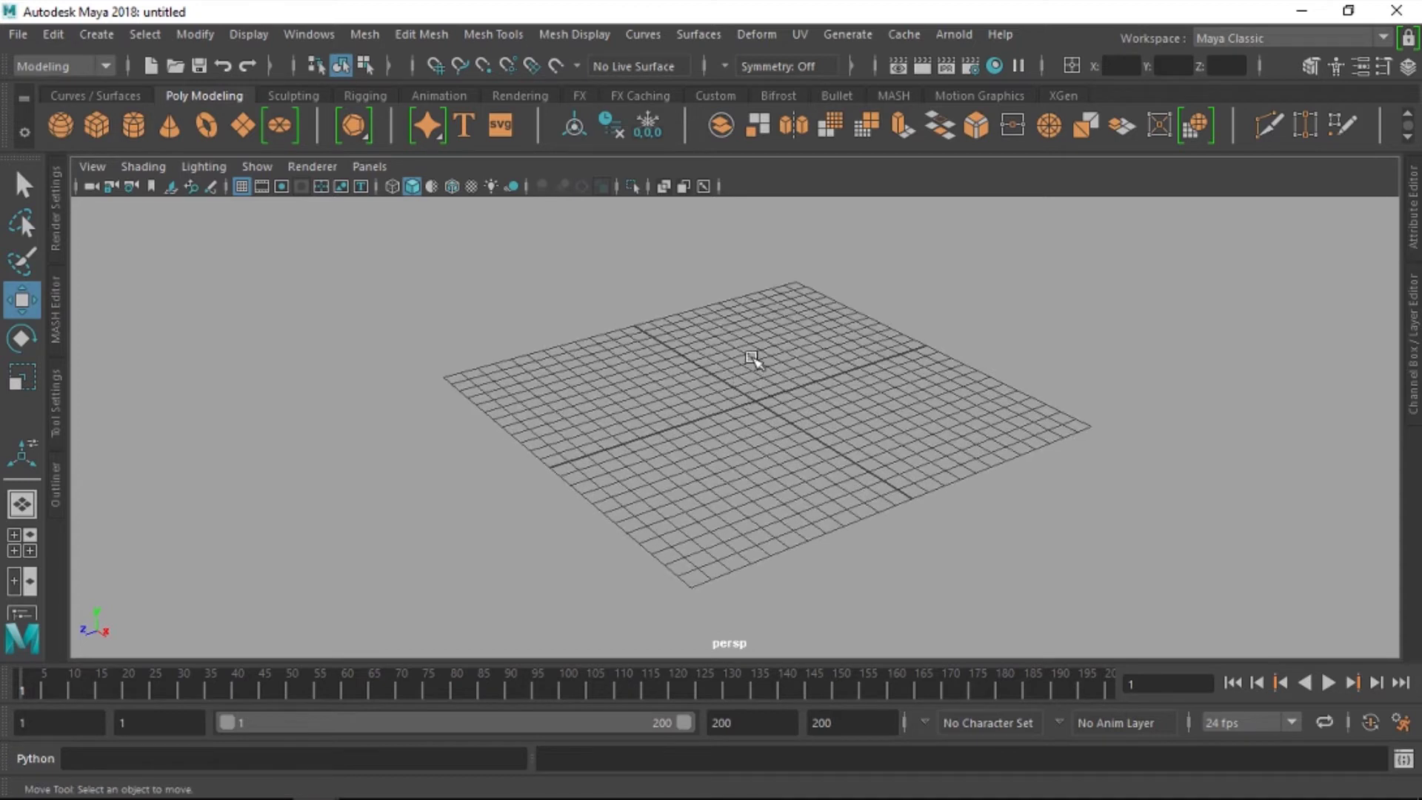
key(space)
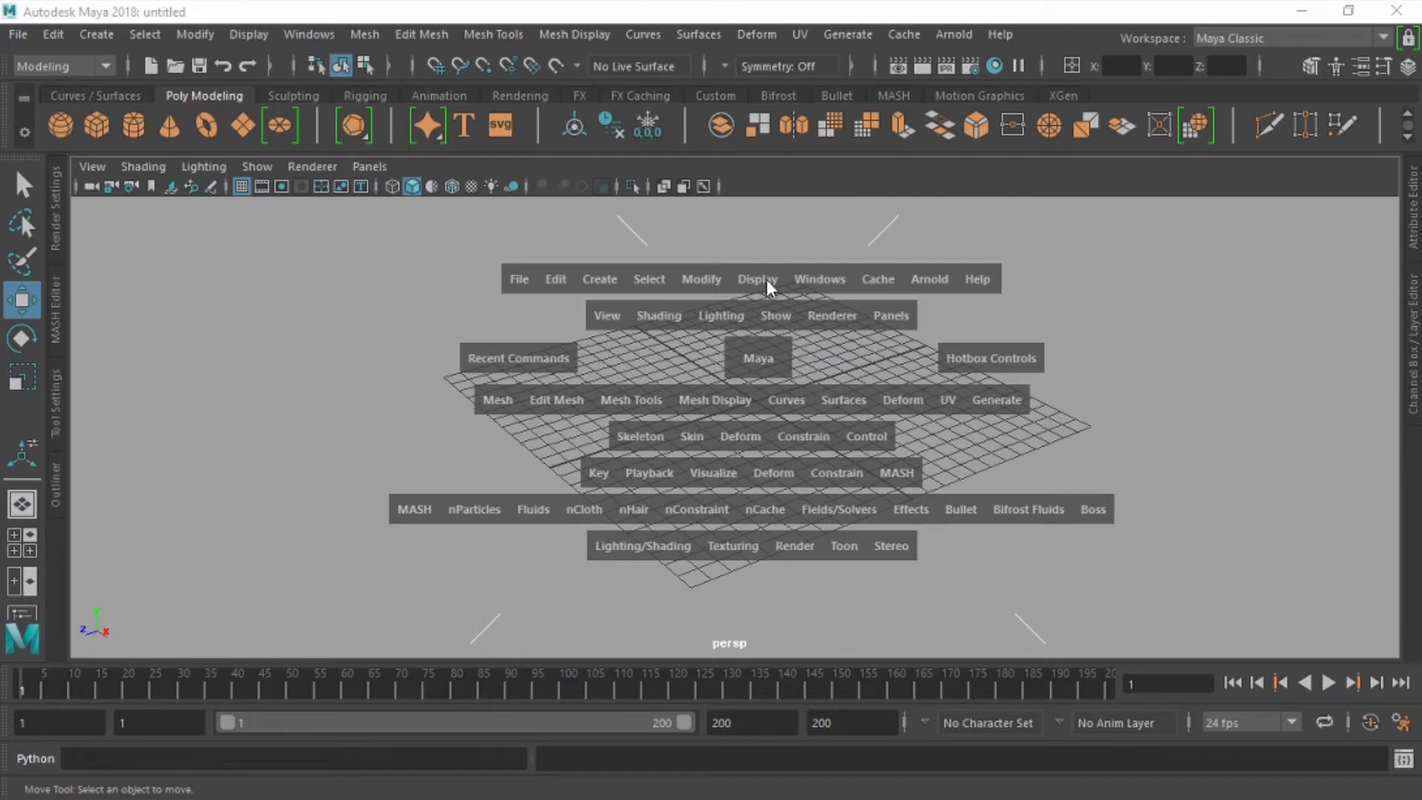
Step: Switch the viewport to the front view via the hotbox marking menu, then back to perspective
click(758, 364)
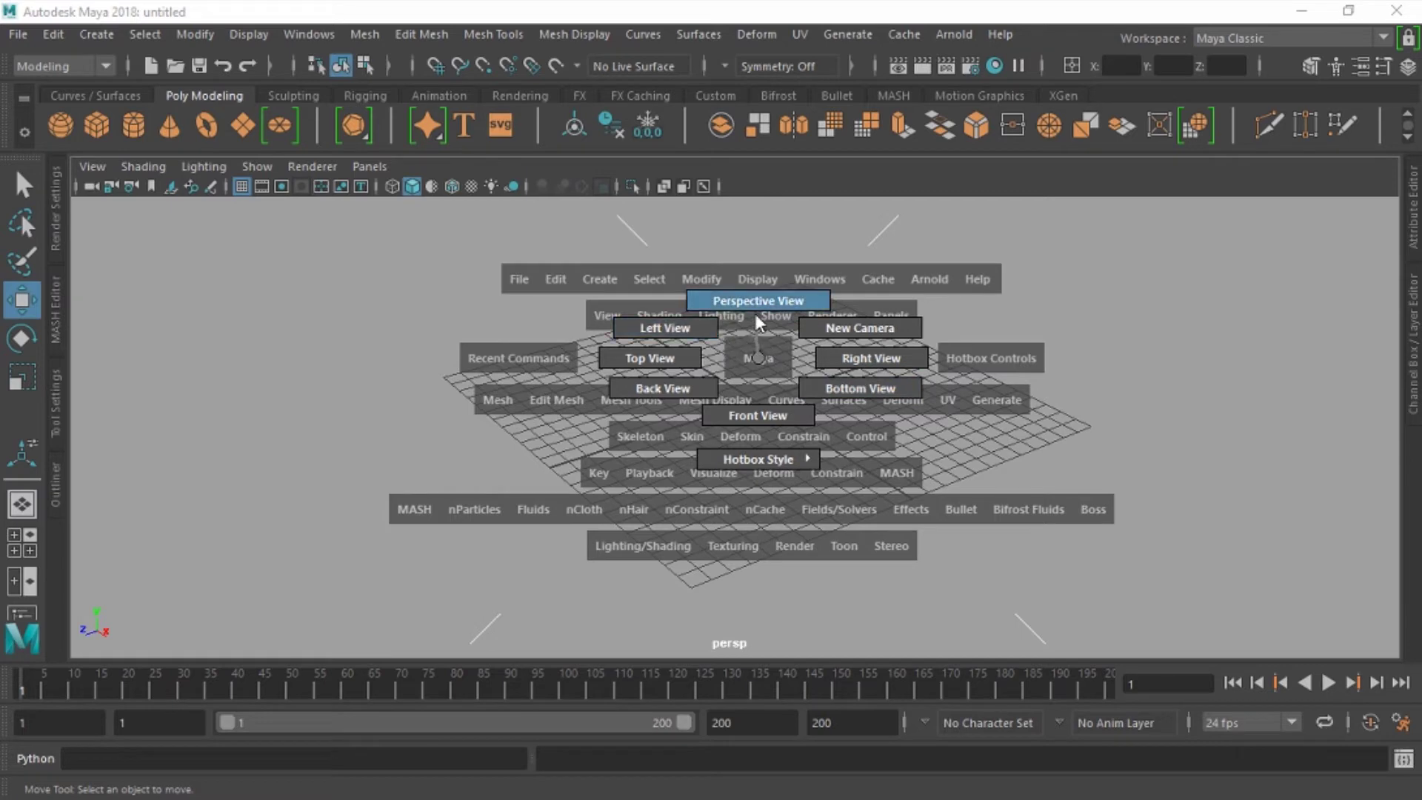
drag(733, 320, 759, 391)
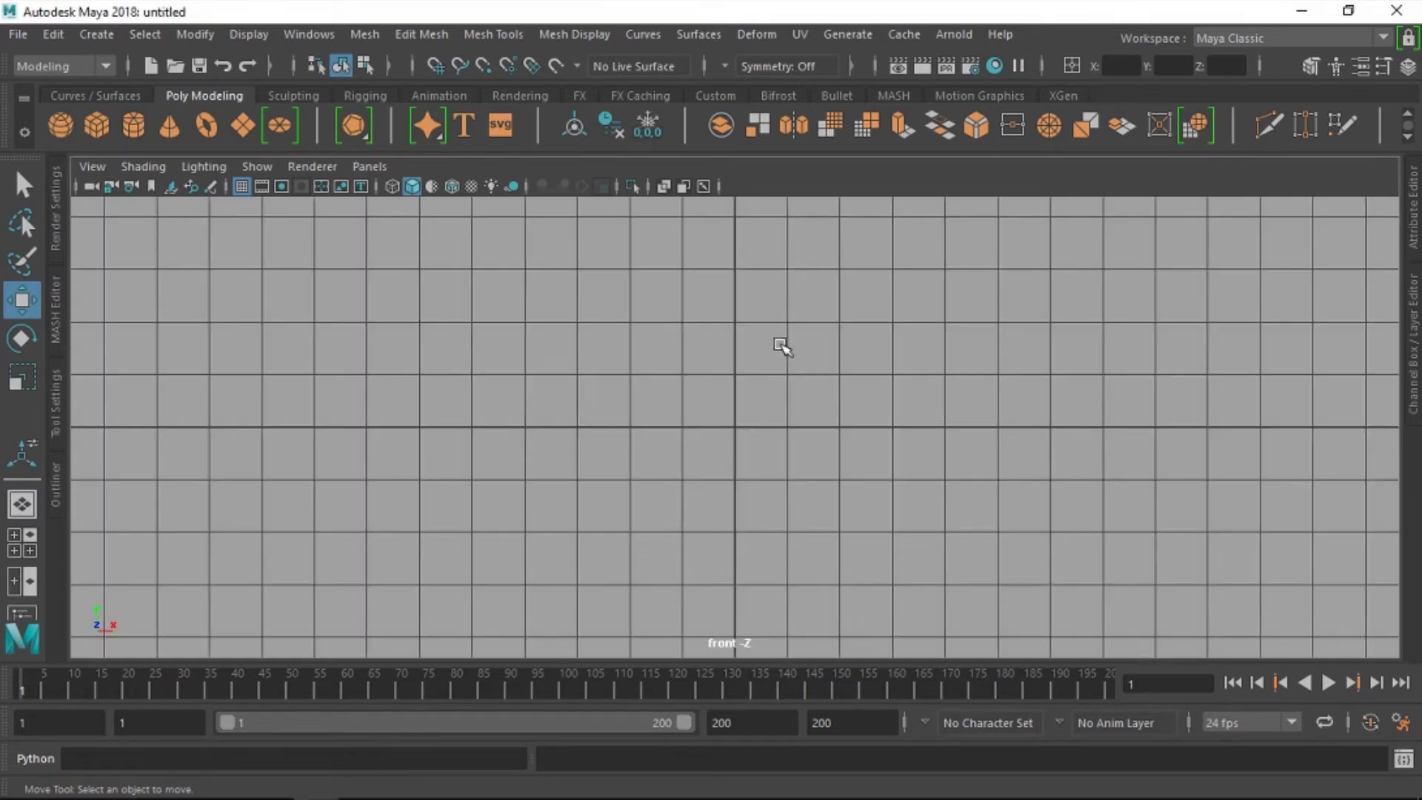
scroll(770, 374, down, 2)
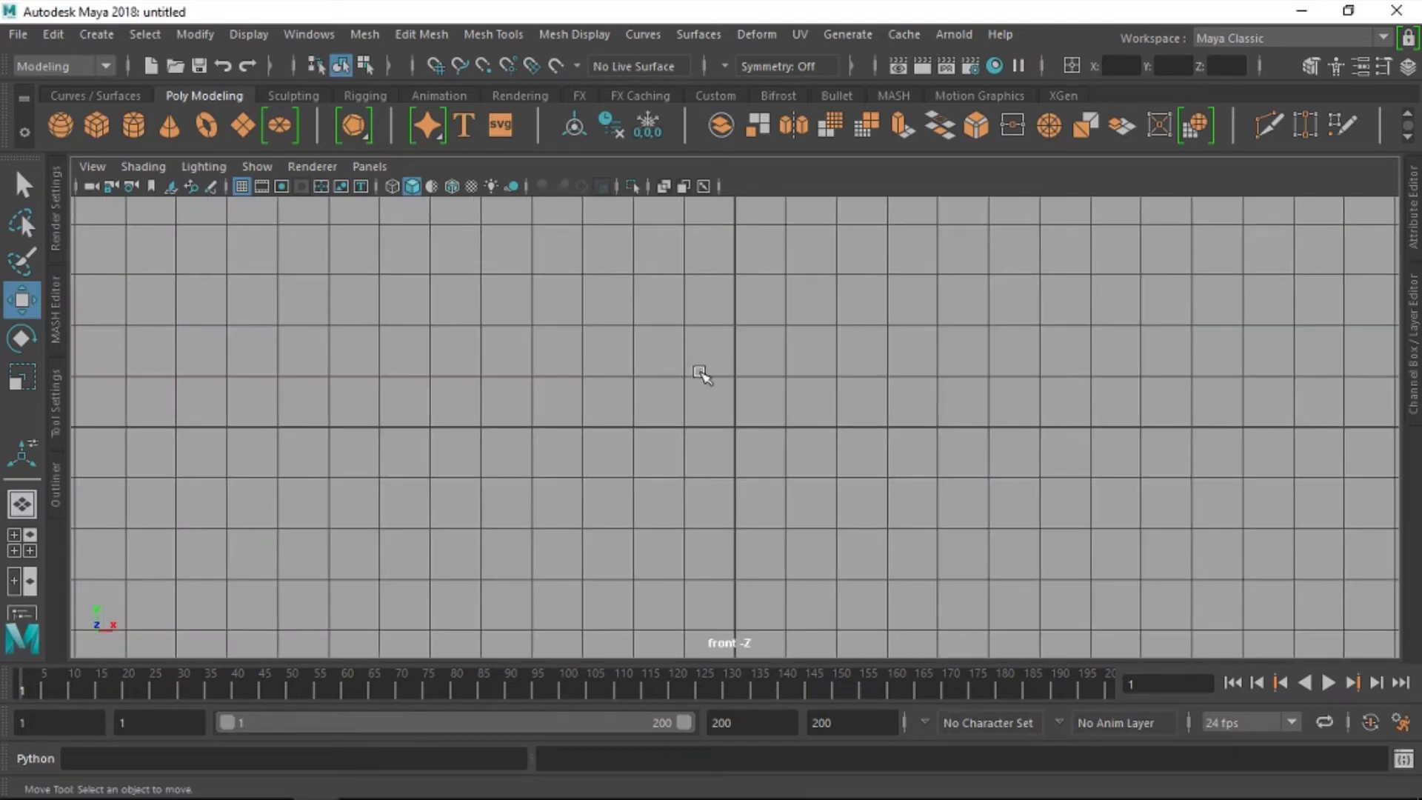
key(space)
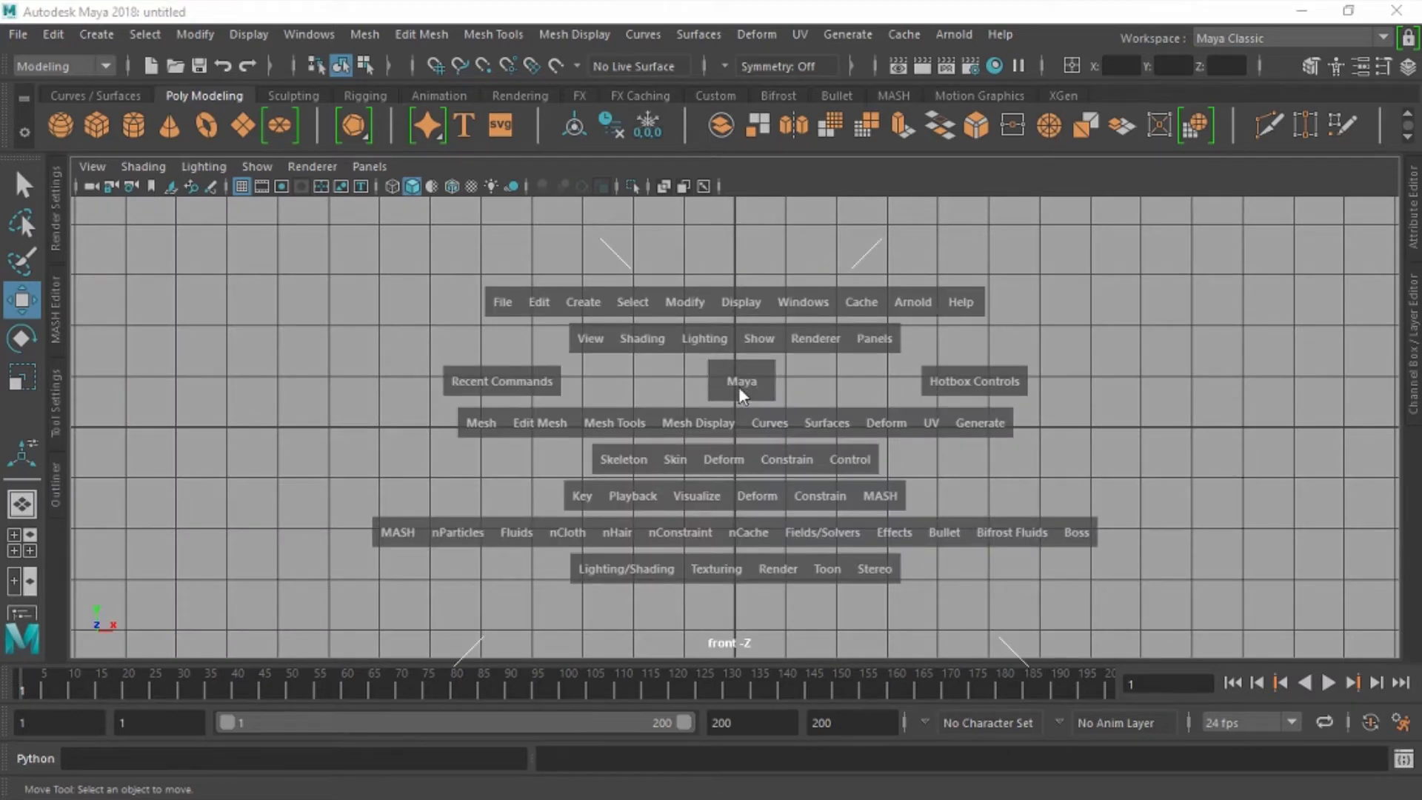
drag(743, 382, 748, 337)
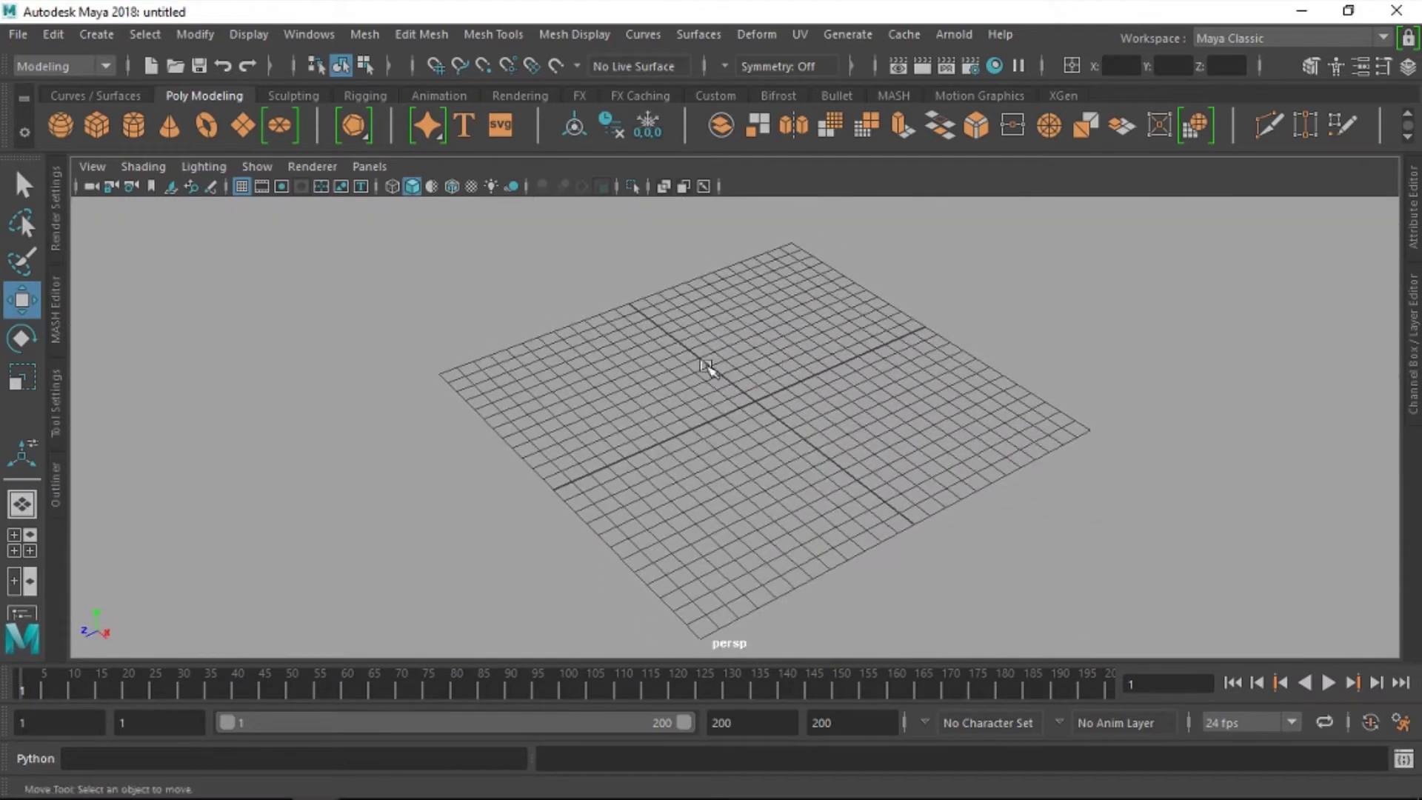
scroll(778, 385, up, 2)
scroll(795, 382, up, 2)
mouse_move(795, 382)
alt+mouse_down()
mouse_move(746, 368)
mouse_move(789, 388)
alt+mouse_up()
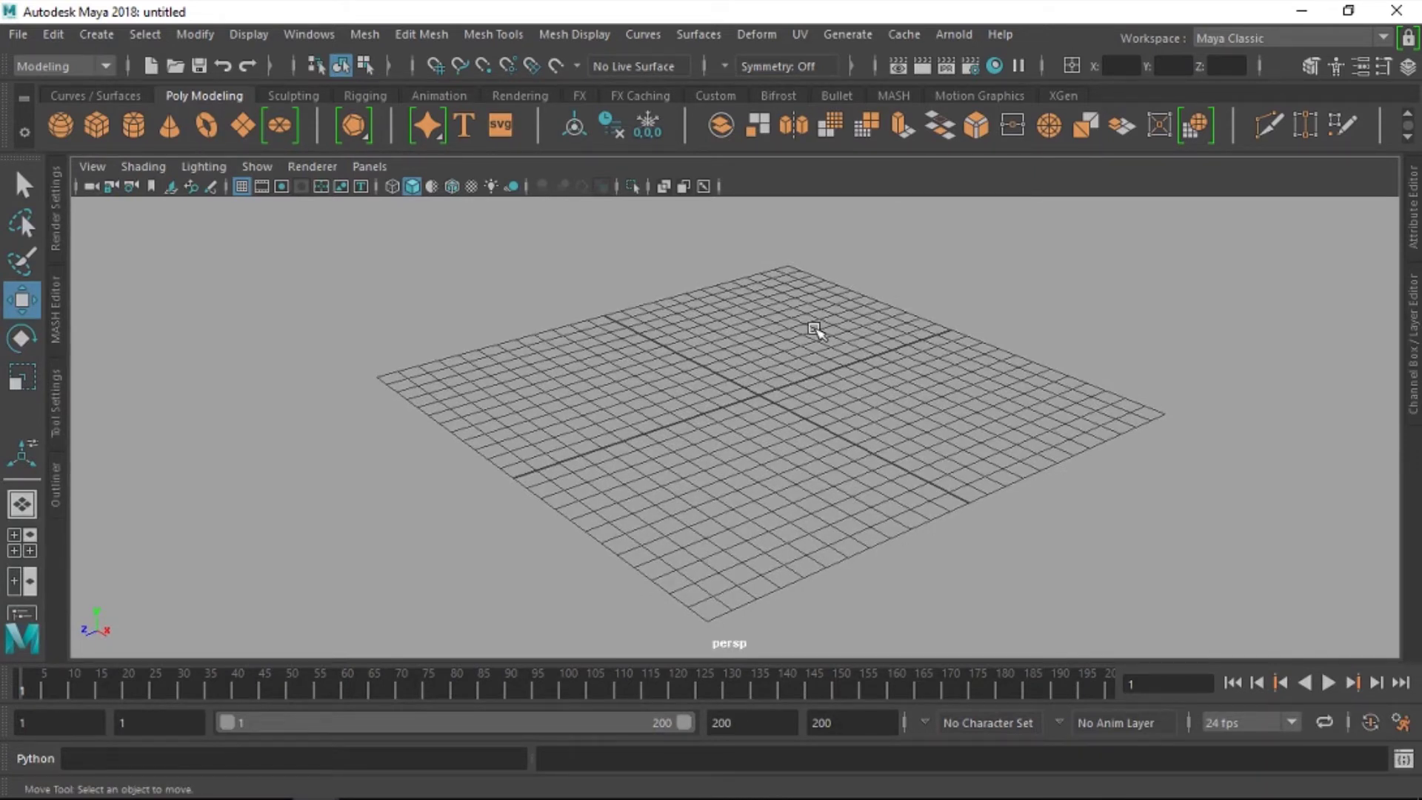
Step: Toggle the four-view layout and back, try the top view, and return to a single perspective pane
key(space)
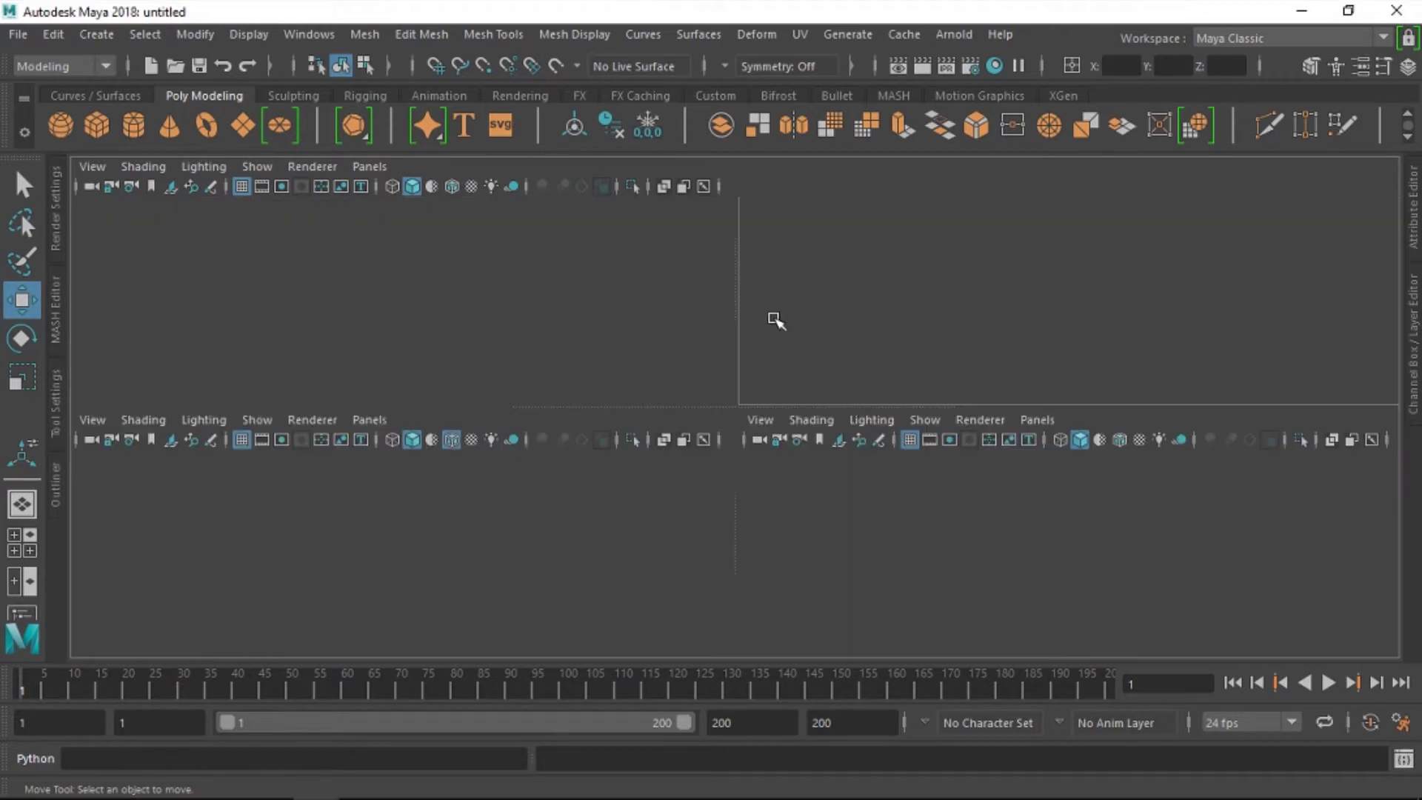
key(space)
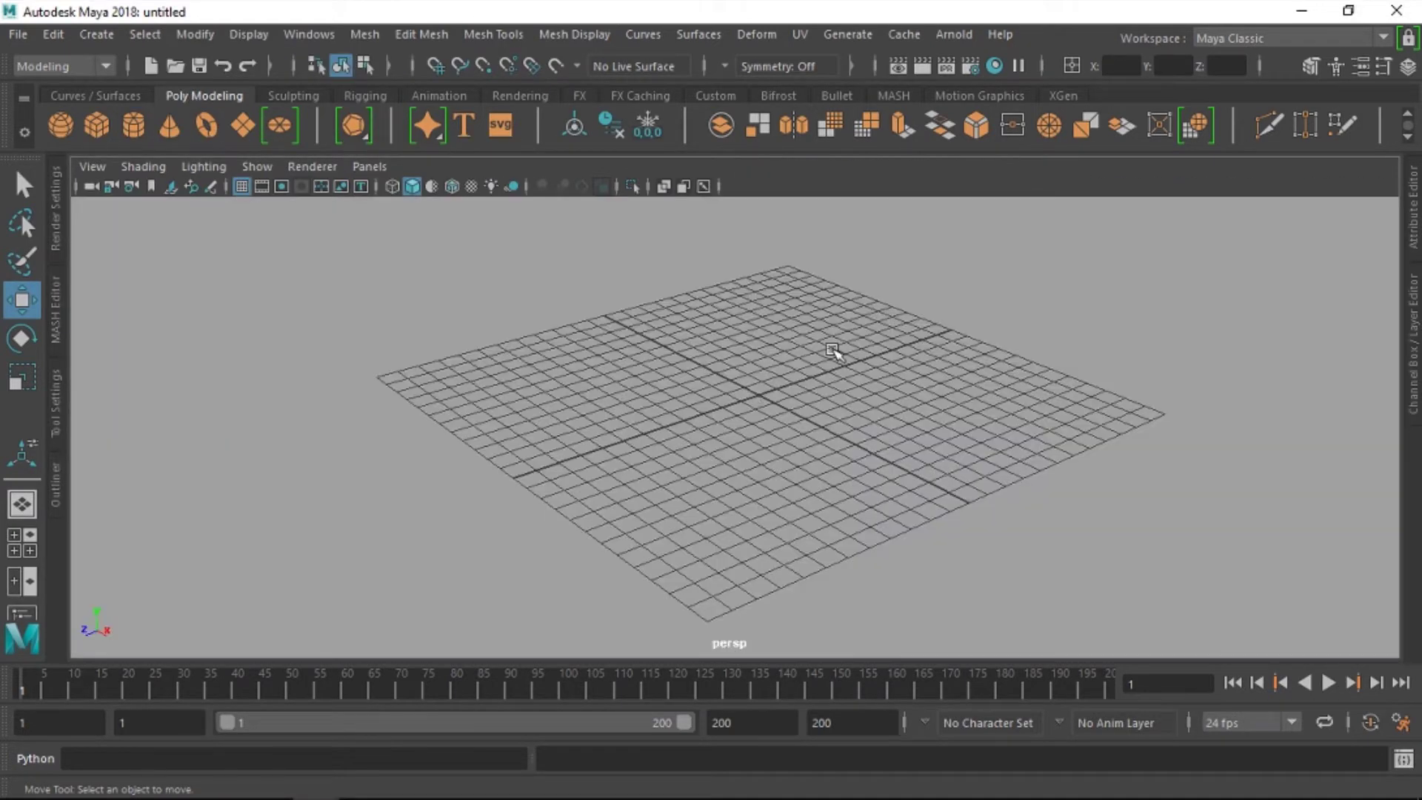
alt+drag(768, 375, 717, 381)
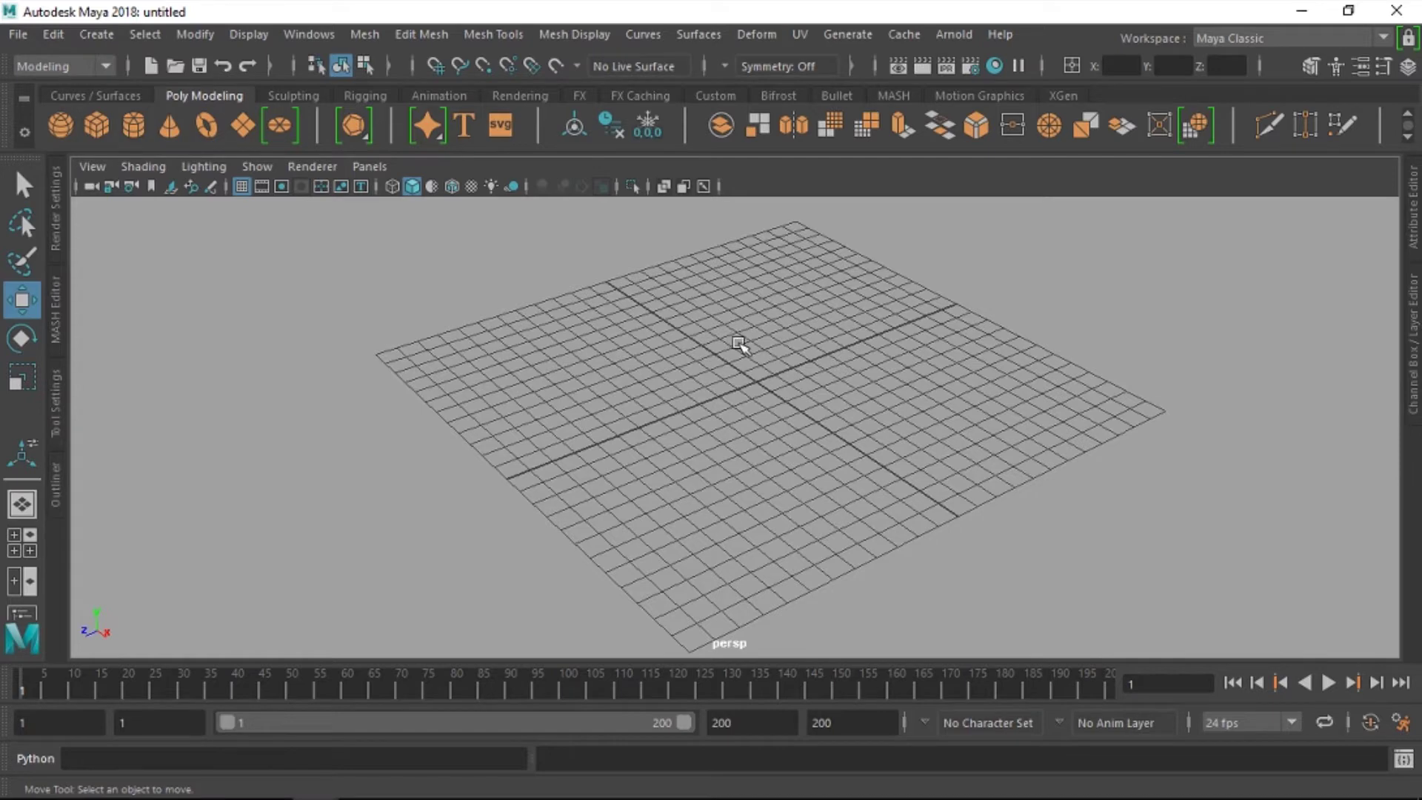
drag(696, 336, 637, 344)
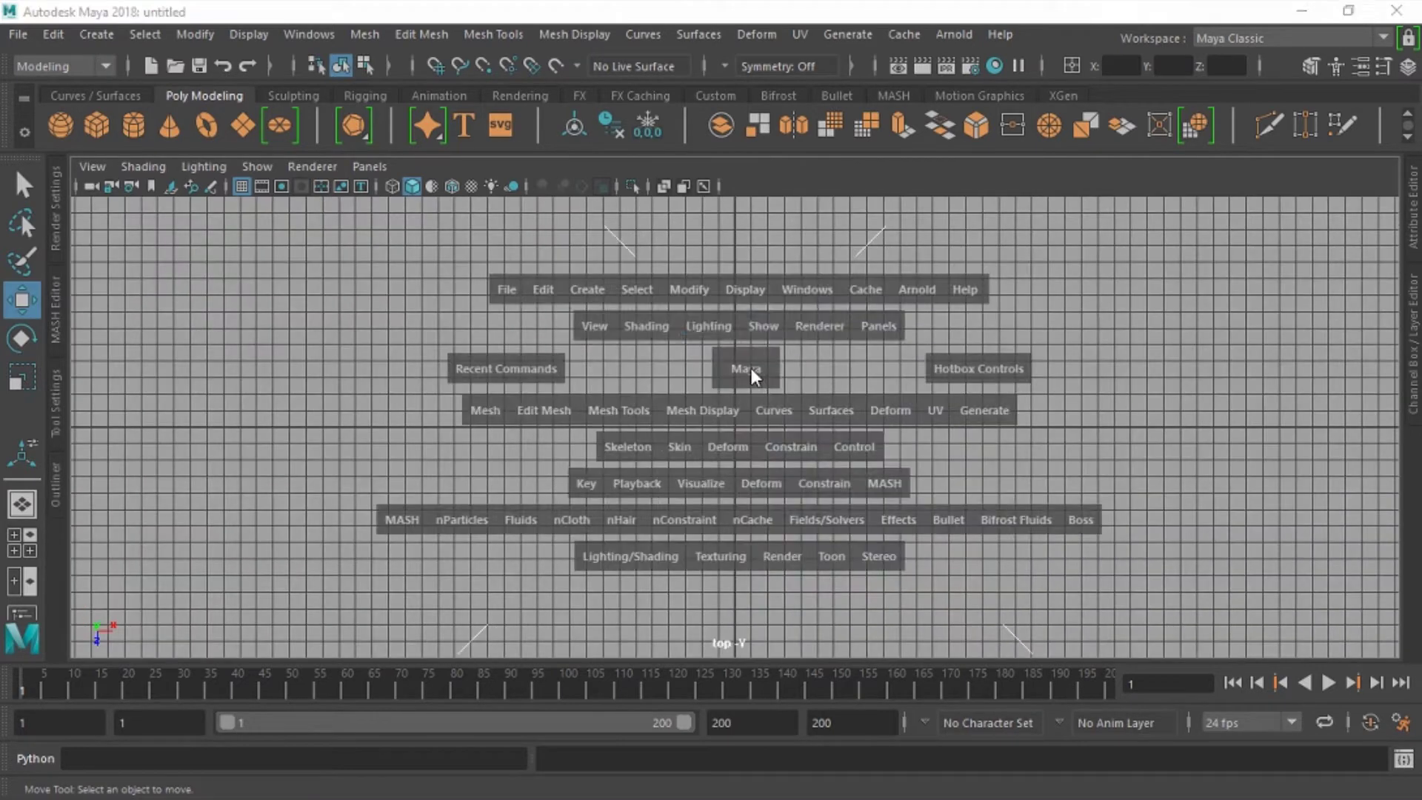
click(752, 363)
alt+drag(762, 373, 737, 366)
mouse_move(835, 368)
alt+mouse_down()
mouse_move(702, 412)
mouse_move(702, 397)
mouse_move(645, 413)
mouse_move(645, 380)
mouse_move(682, 391)
mouse_move(619, 407)
mouse_move(638, 412)
mouse_move(644, 397)
alt+mouse_up()
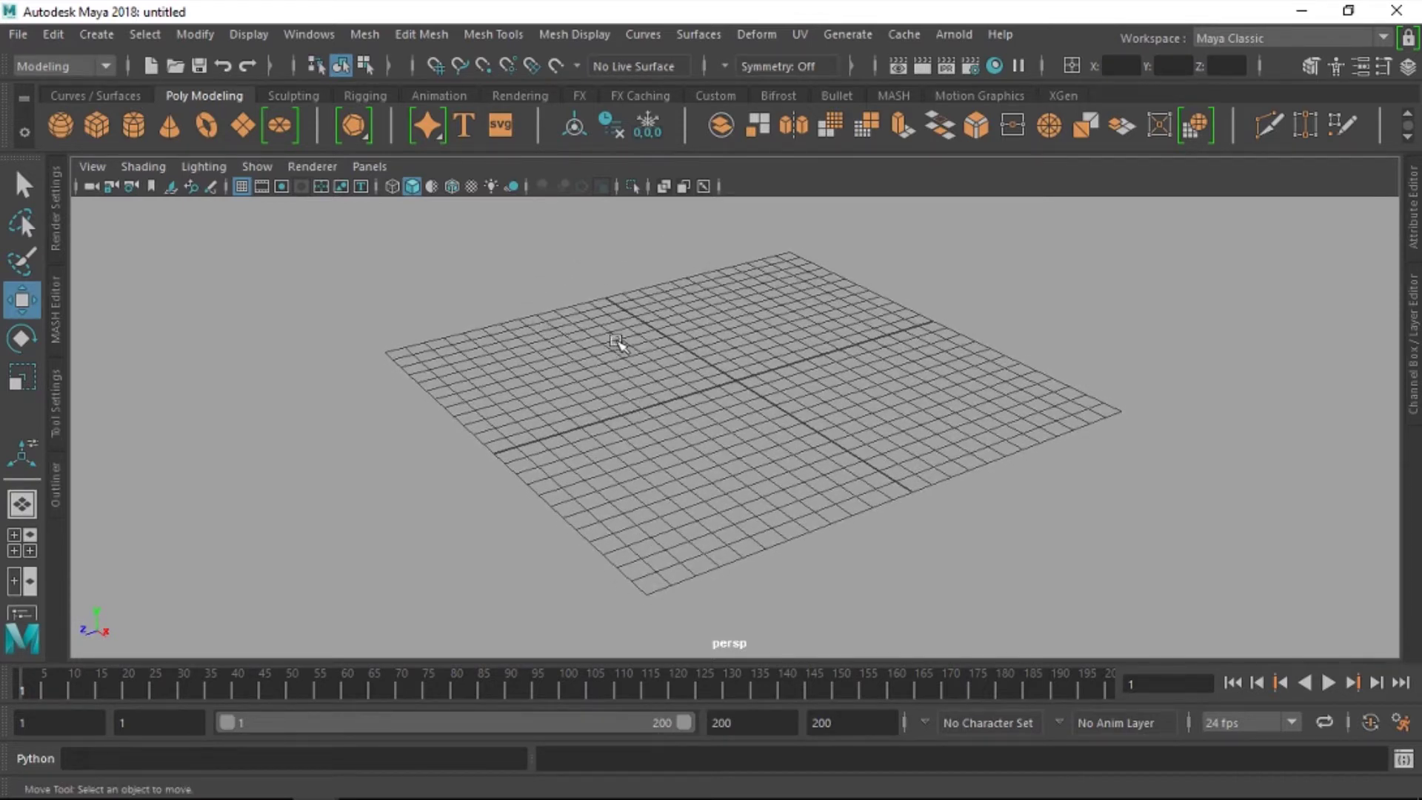
key(alt+b)
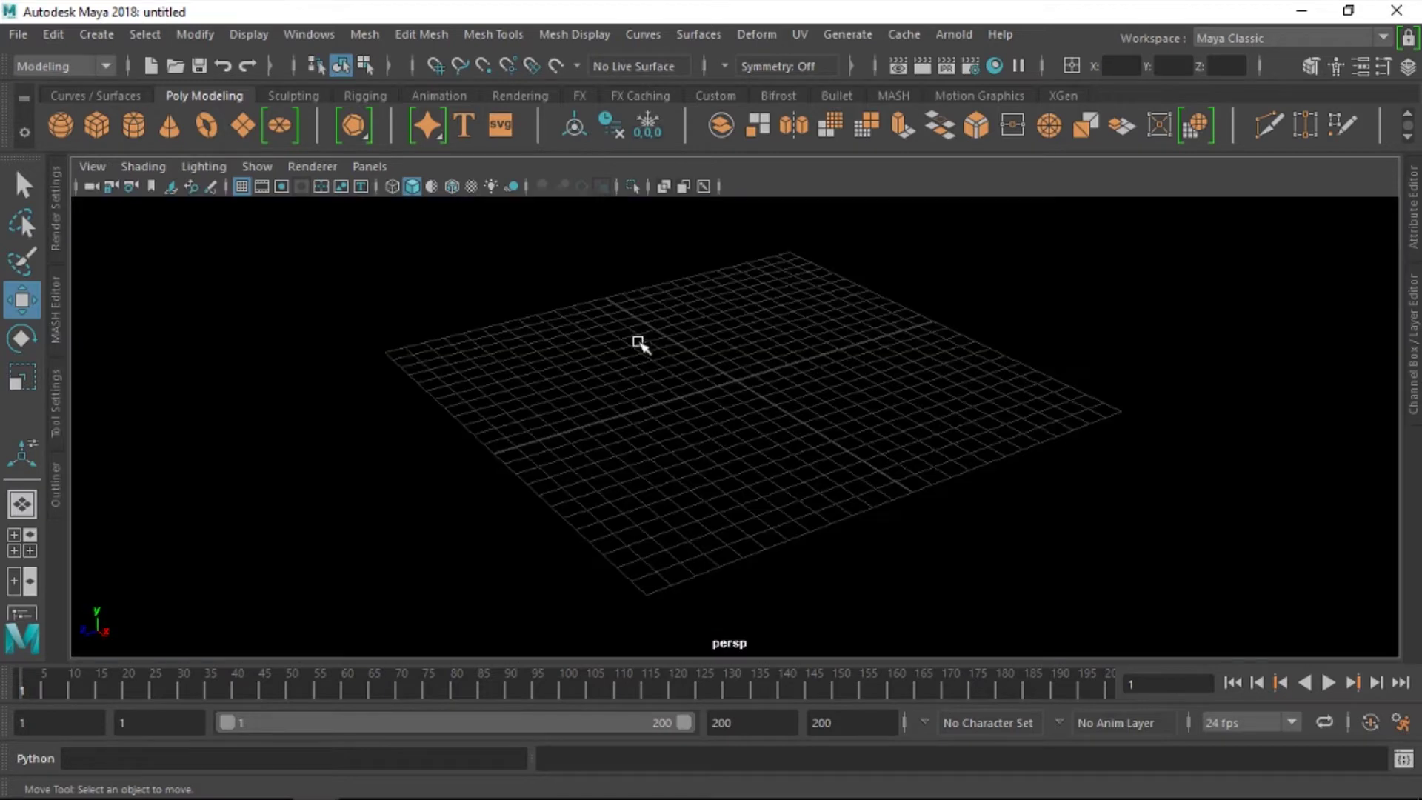
key(alt+b)
key(alt+b)
mouse_move(644, 342)
alt+mouse_down()
mouse_move(737, 364)
mouse_move(636, 313)
alt+mouse_up()
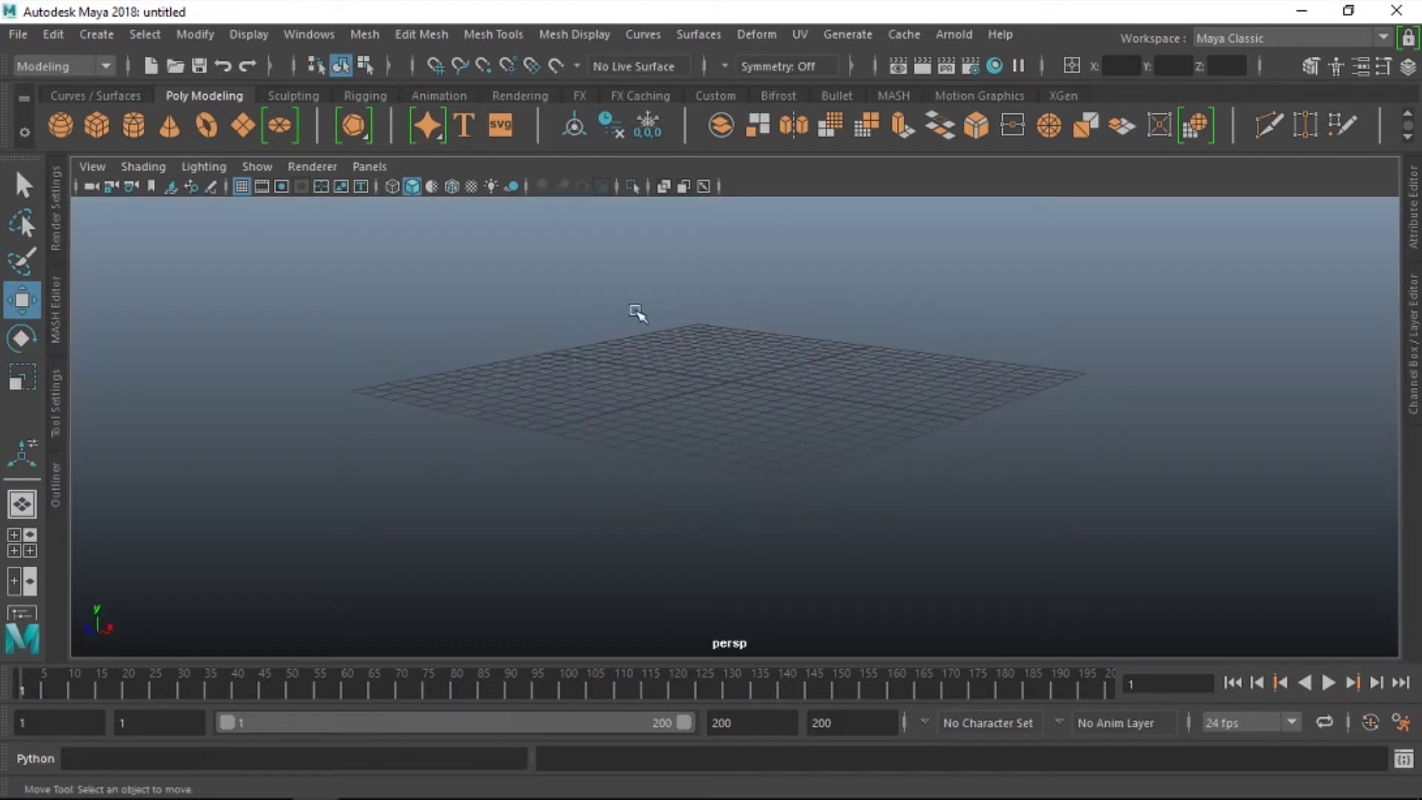
alt+drag(782, 419, 711, 352)
alt+right_drag(711, 352, 841, 402)
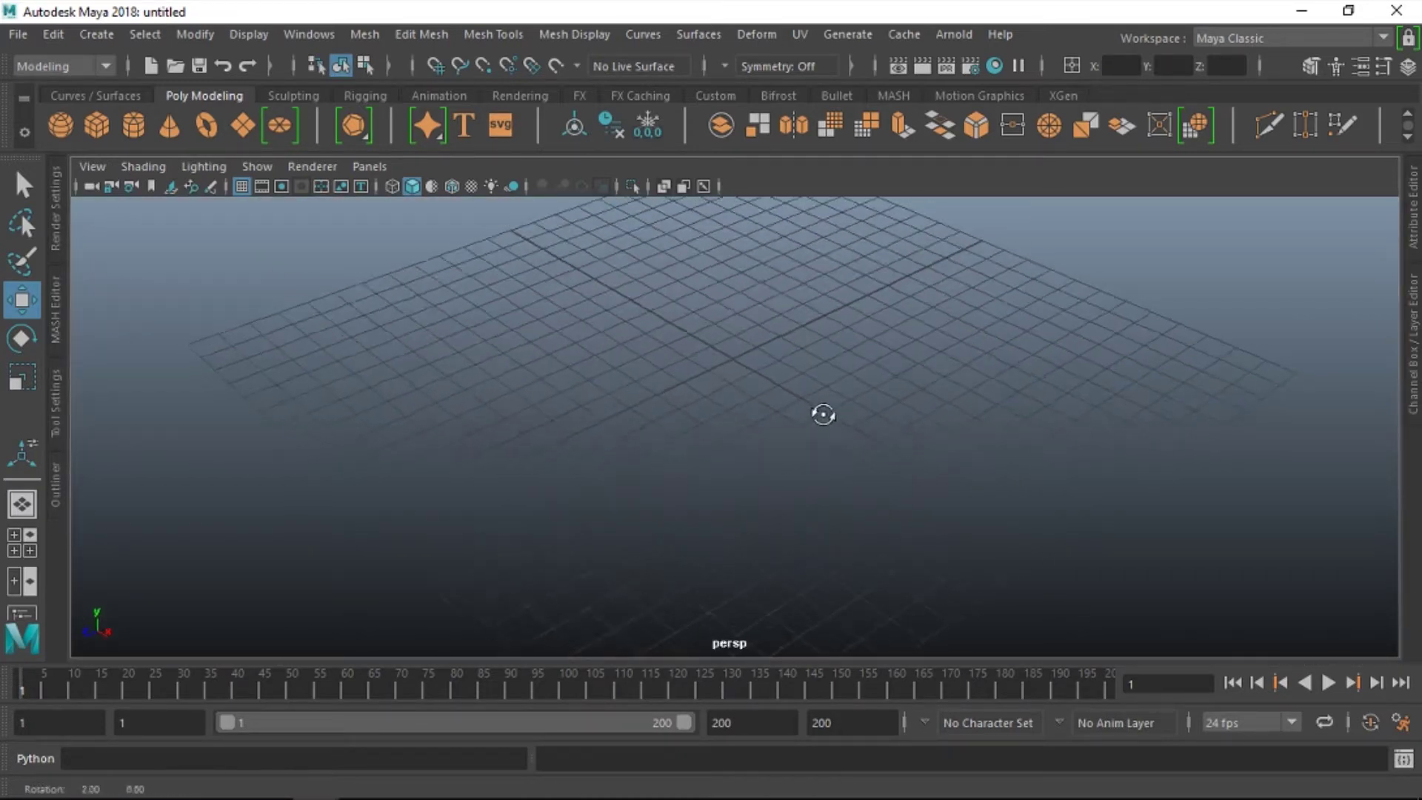
alt+middle_drag(841, 403, 744, 383)
alt+drag(744, 384, 809, 416)
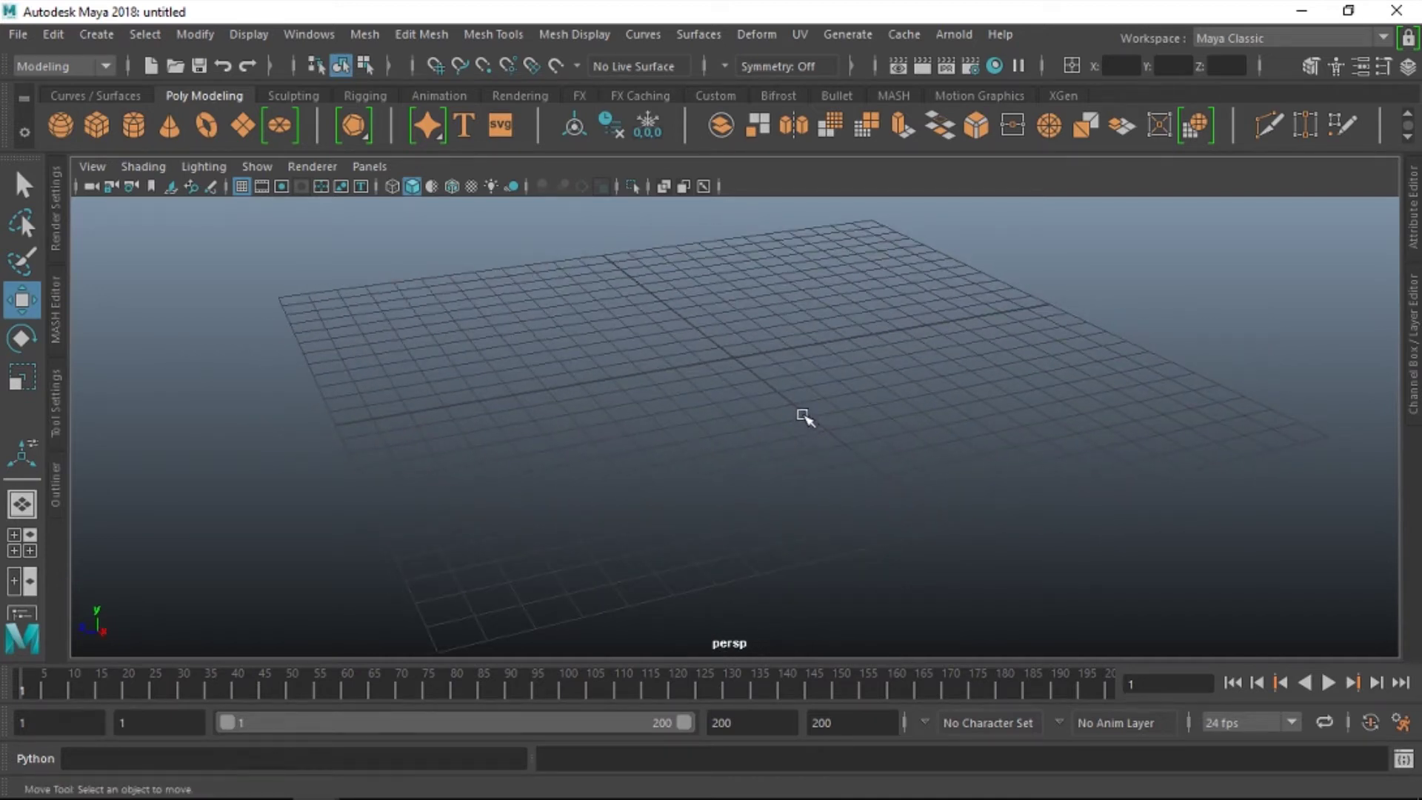
key(alt+b)
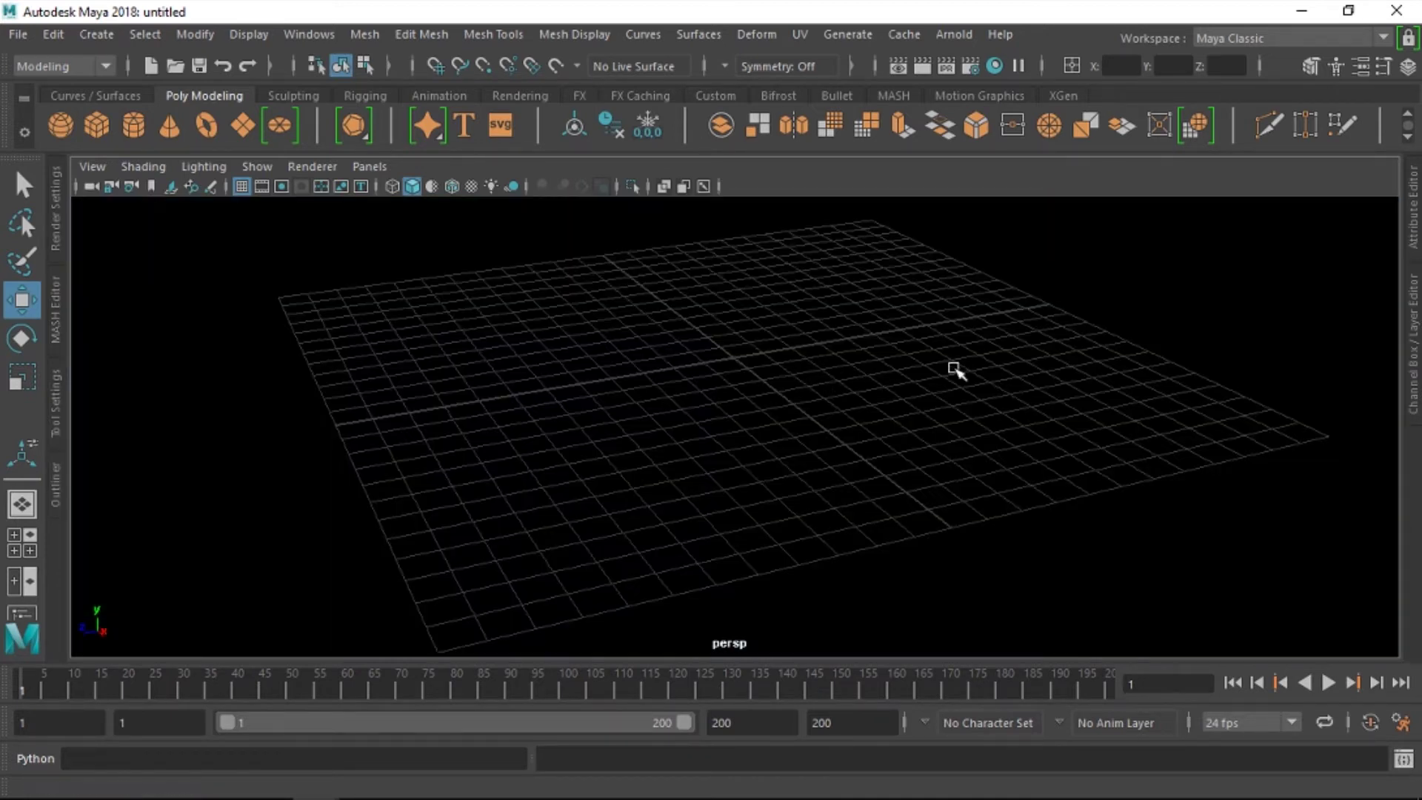
alt+drag(952, 371, 740, 387)
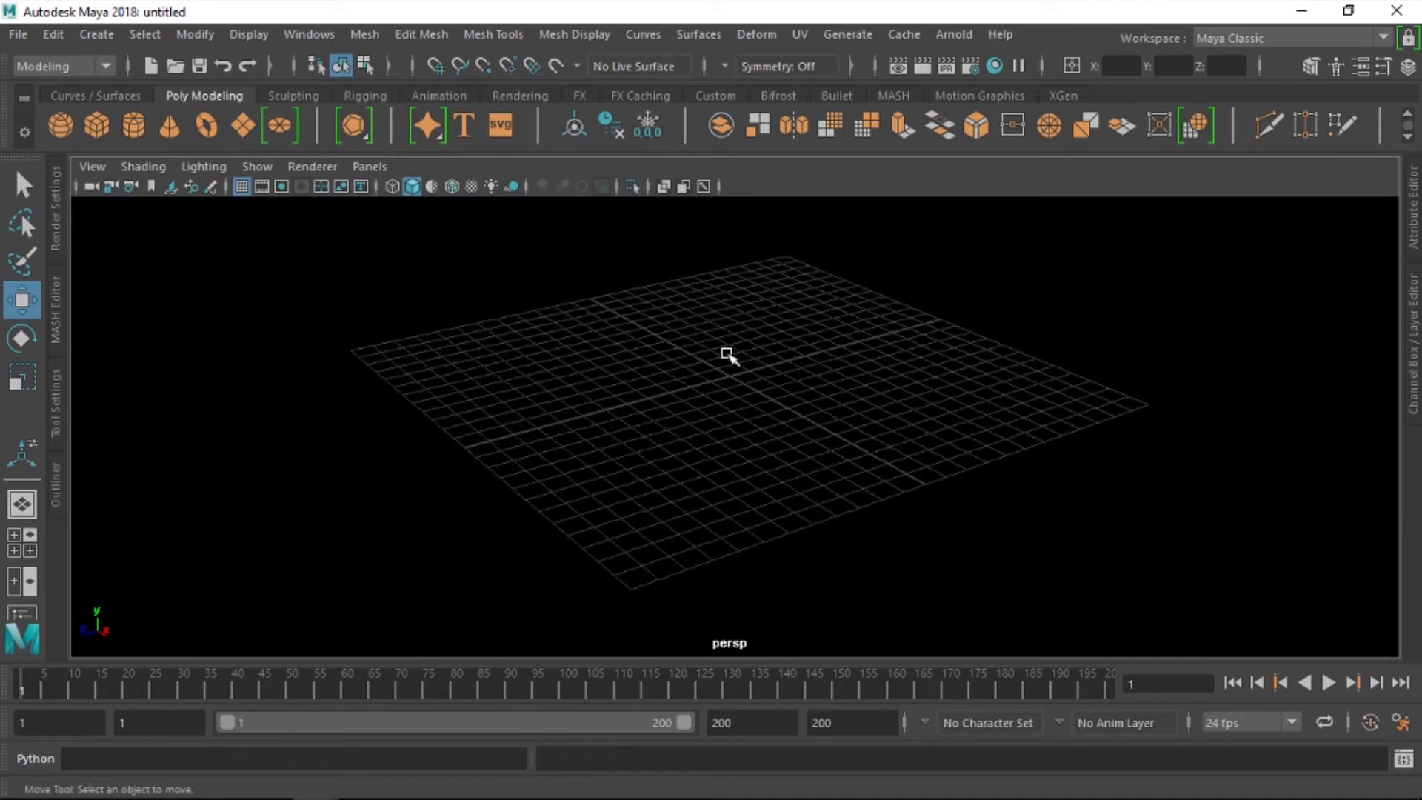
key(alt+b)
key(alt+b)
key(alt+b)
key(alt+b)
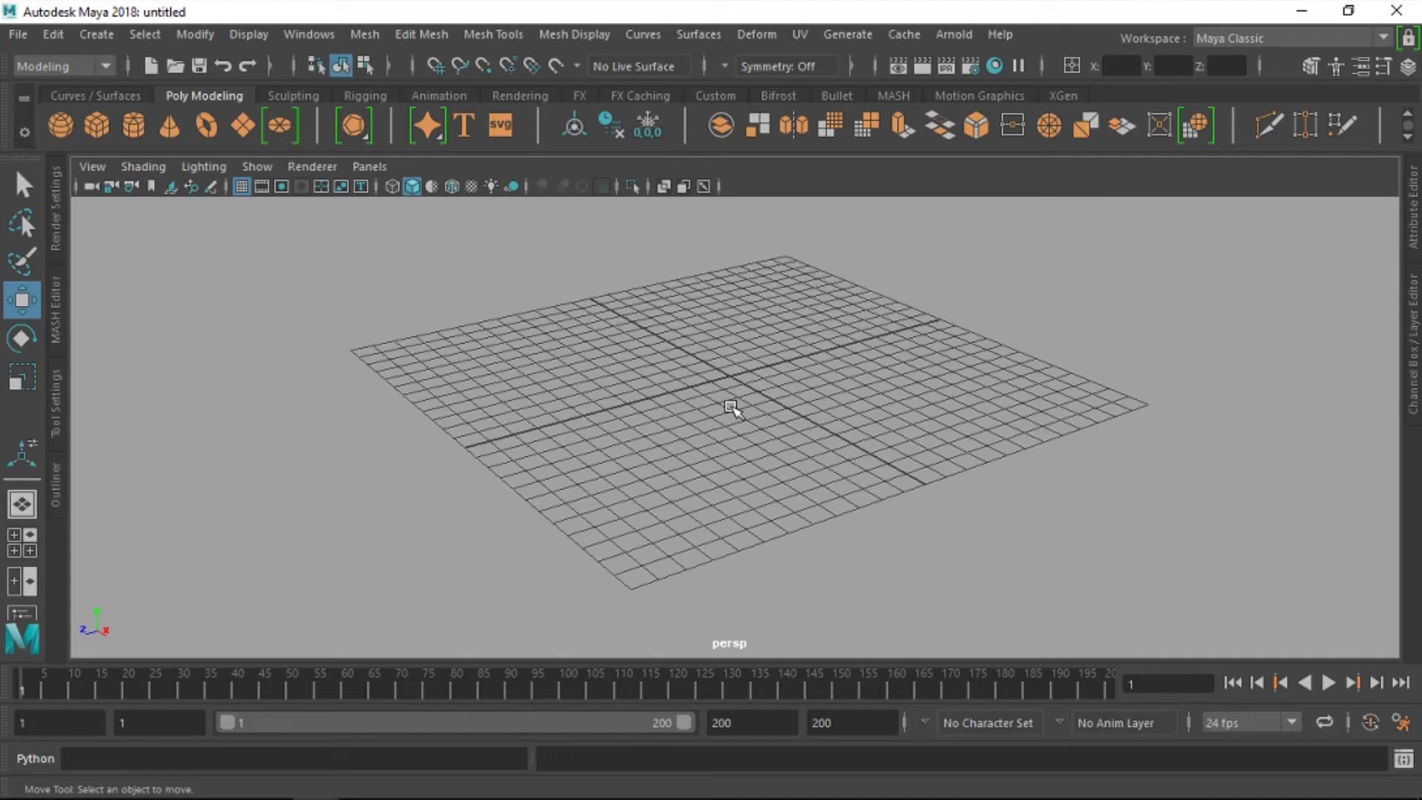
mouse_move(796, 406)
alt+mouse_down()
mouse_move(746, 429)
mouse_move(790, 403)
mouse_move(721, 396)
alt+mouse_up()
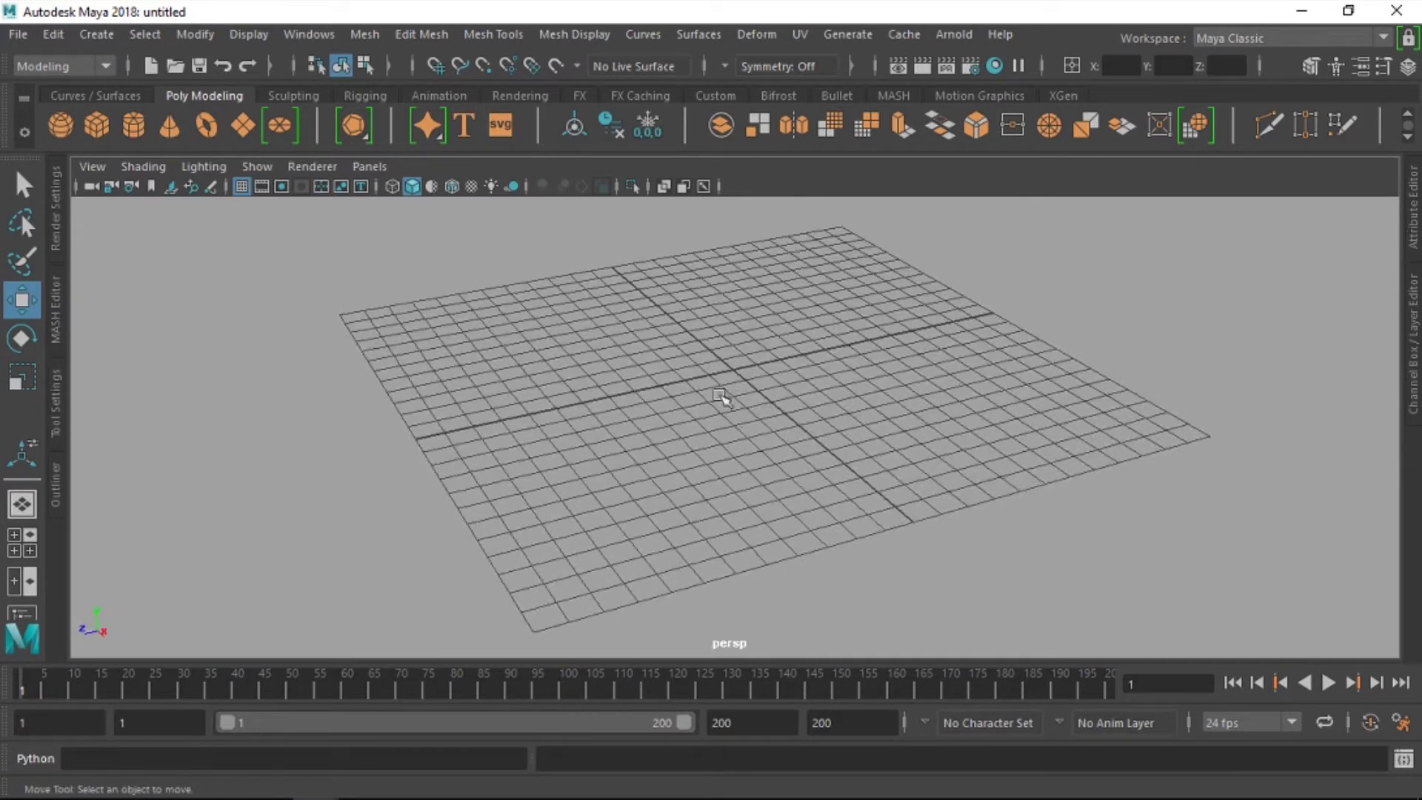
key(alt+b)
mouse_move(763, 352)
alt+mouse_down()
mouse_move(746, 390)
mouse_move(740, 366)
alt+mouse_up()
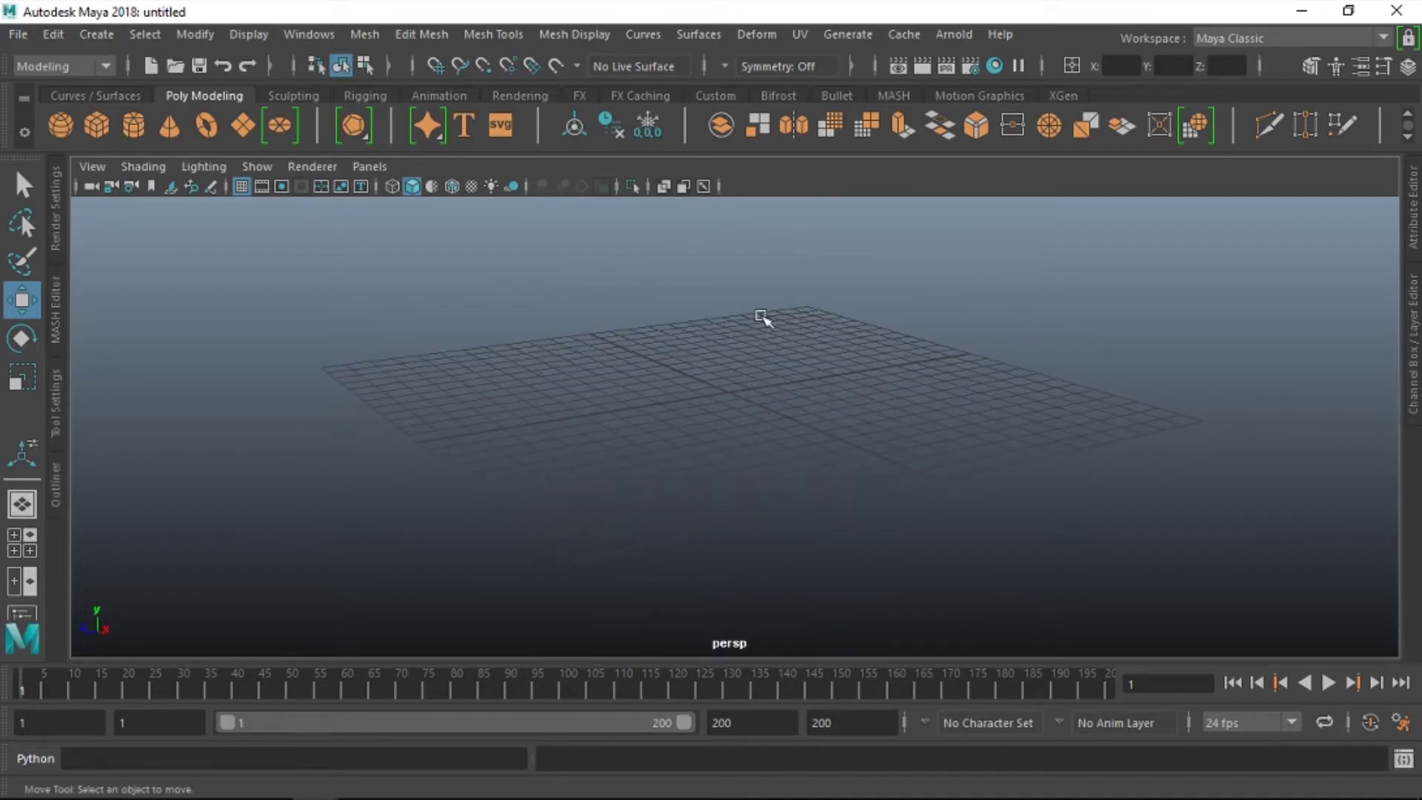
key(alt+b)
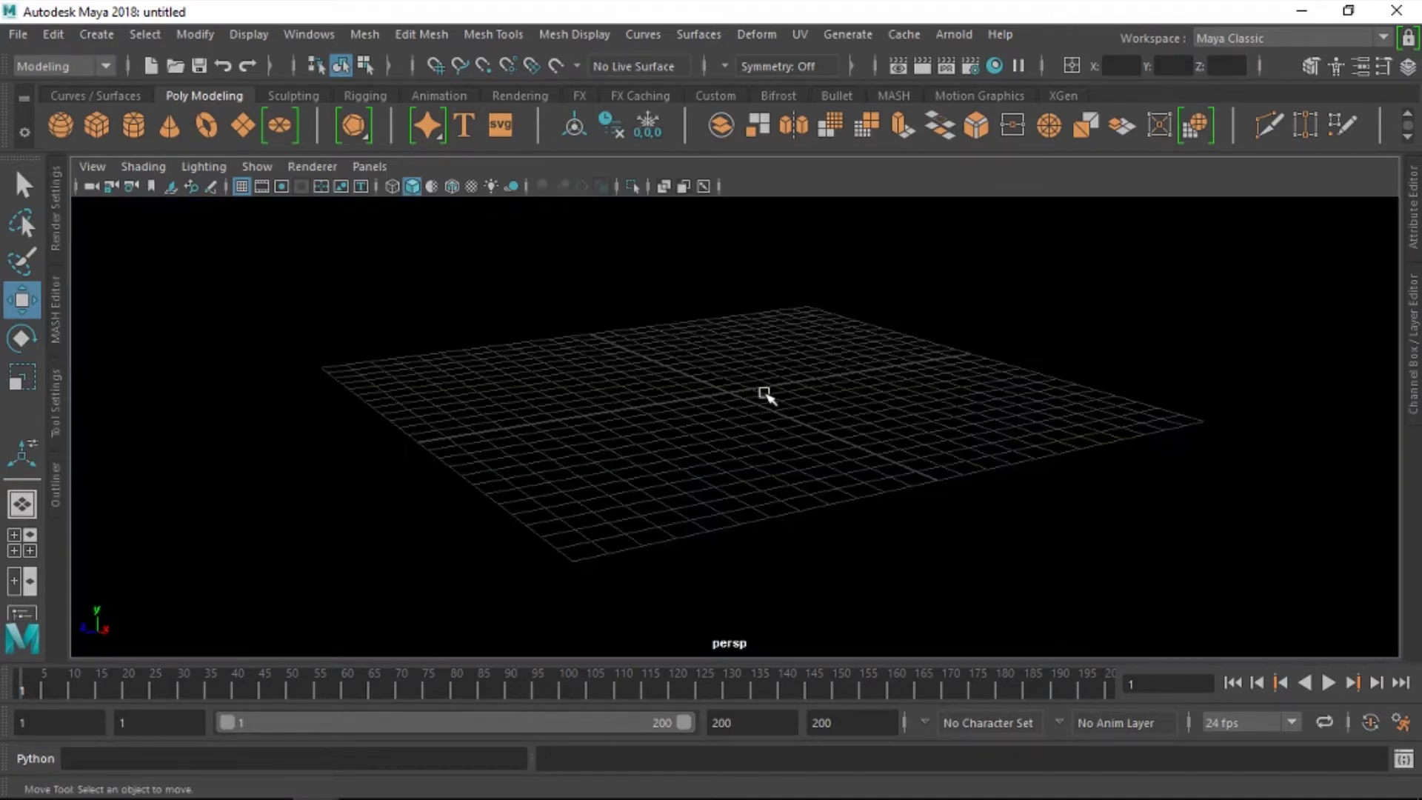
key(alt+b)
key(alt+b)
mouse_move(747, 354)
alt+mouse_down()
mouse_move(748, 391)
mouse_move(819, 345)
mouse_move(806, 371)
mouse_move(740, 359)
mouse_move(741, 328)
alt+mouse_up()
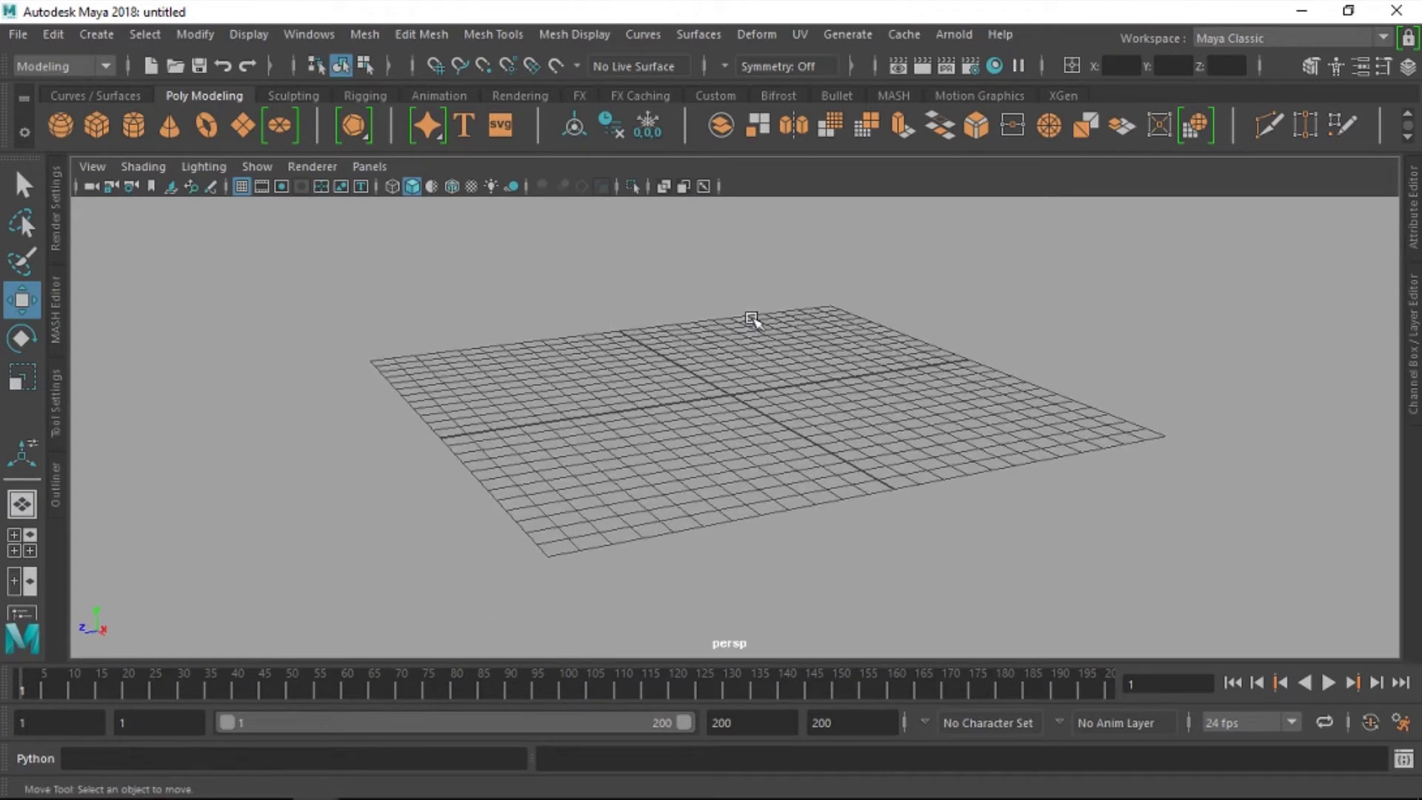
key(alt+b)
key(alt+b)
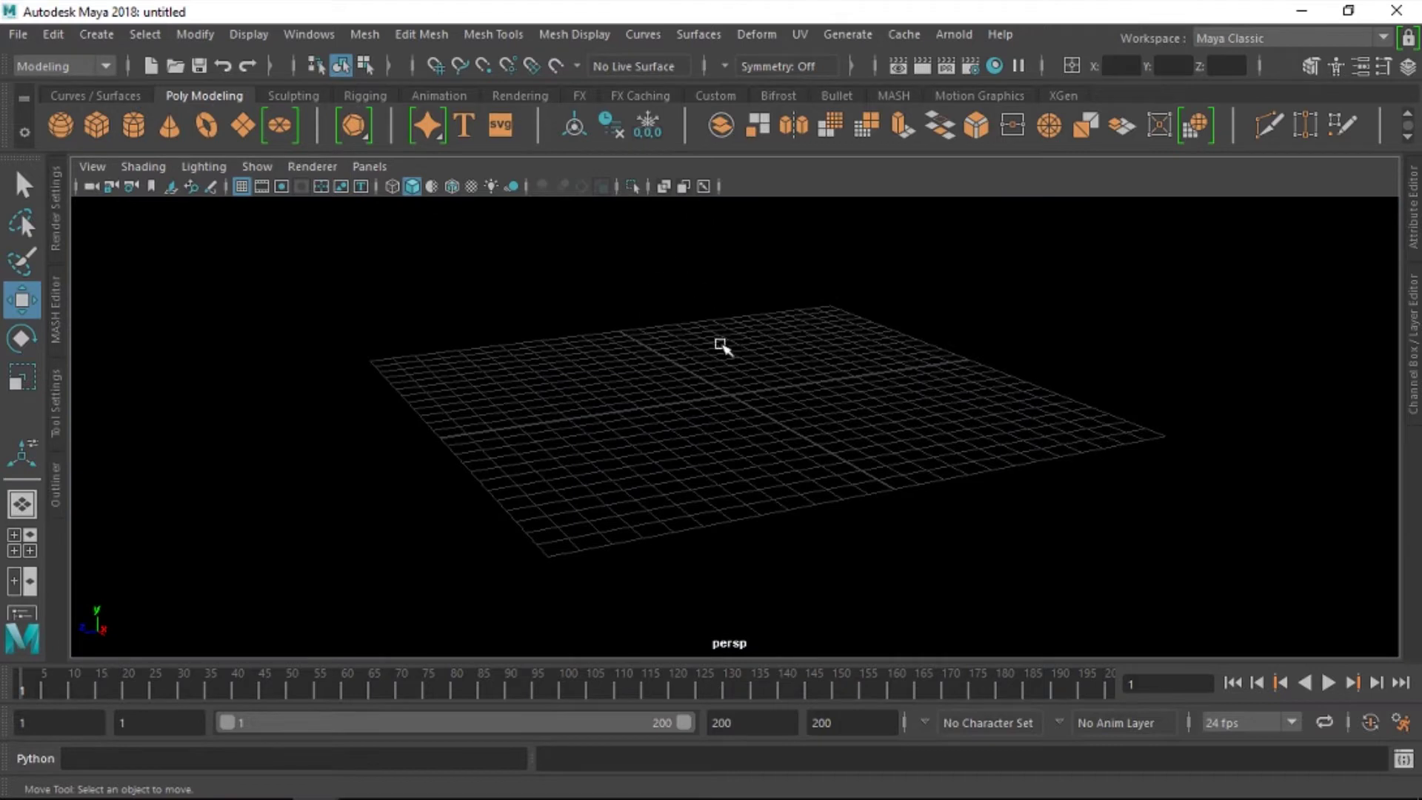
key(alt+b)
key(alt+b)
alt+drag(787, 301, 657, 330)
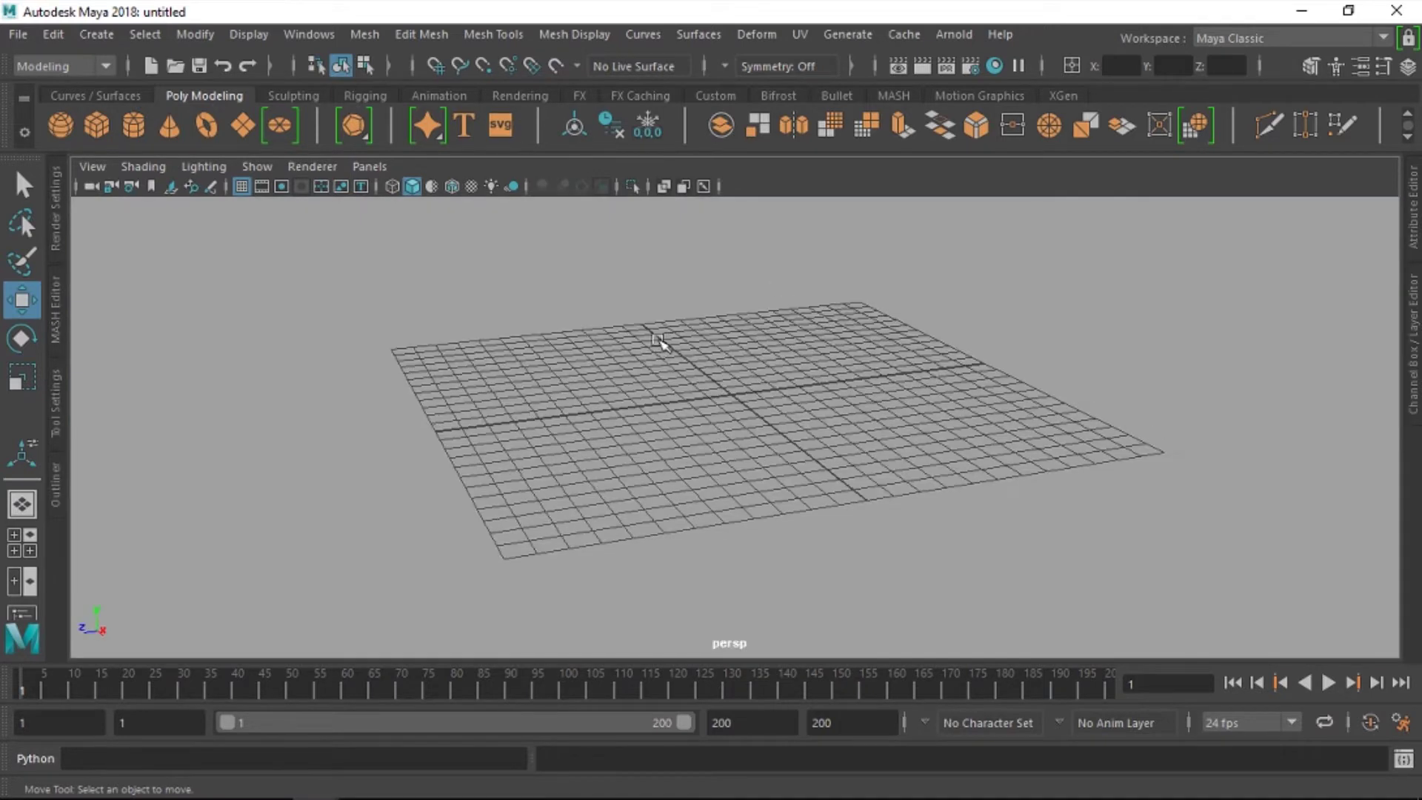
key(alt+b)
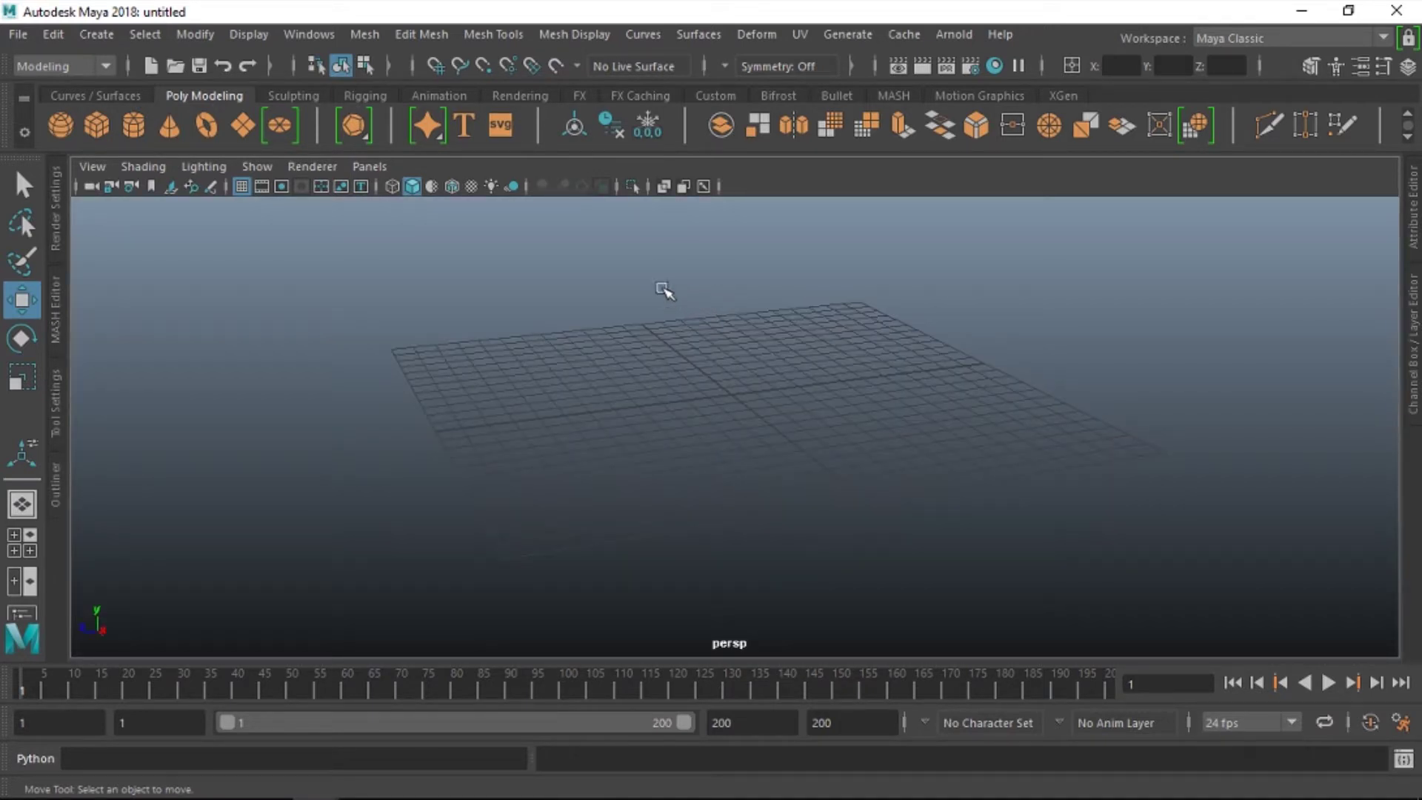
mouse_move(693, 315)
alt+mouse_down()
mouse_move(727, 321)
mouse_move(739, 359)
mouse_move(653, 349)
mouse_move(689, 368)
alt+mouse_up()
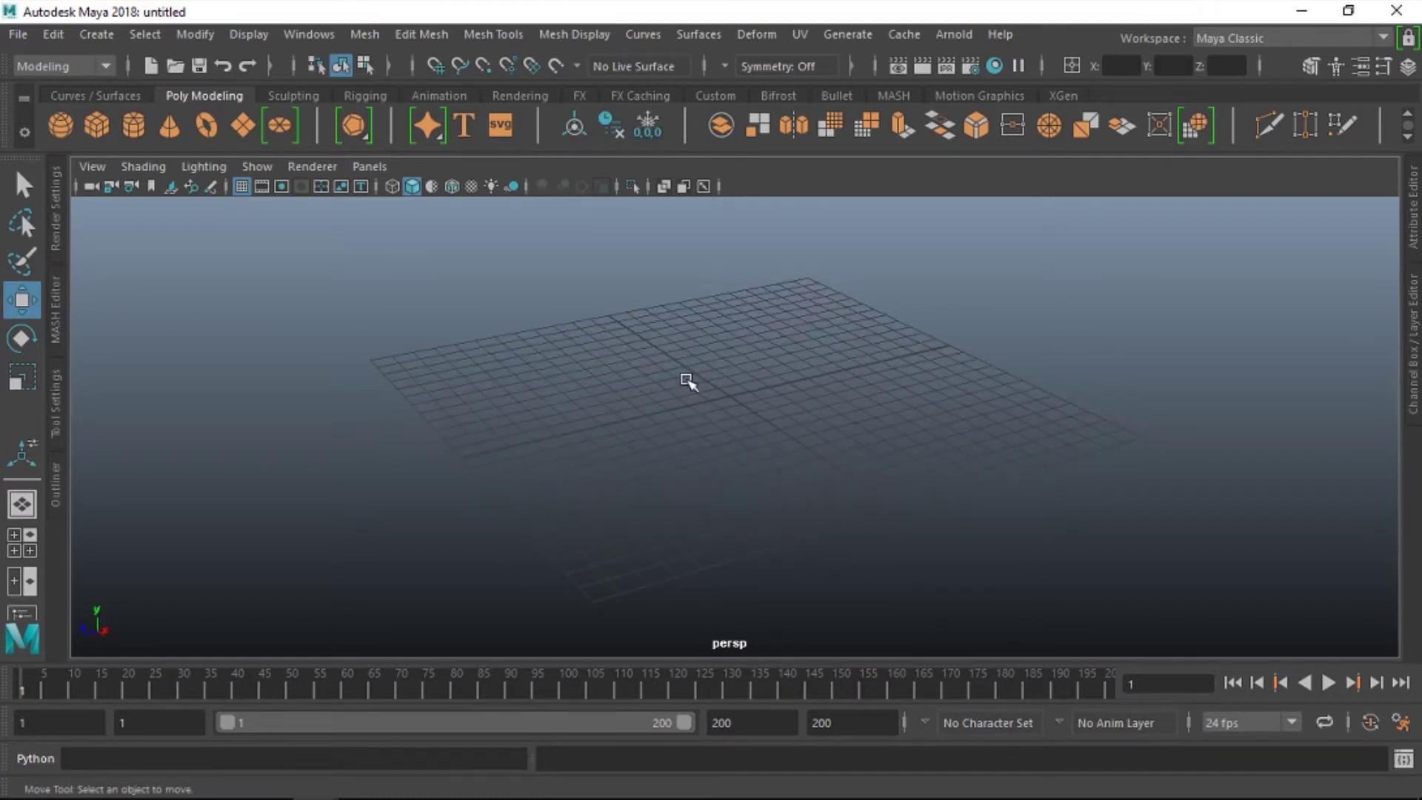
key(alt+b)
key(alt+b)
key(alt+b)
key(alt+b)
key(alt+b)
key(alt+b)
key(alt+b)
mouse_move(676, 381)
alt+mouse_down()
mouse_move(717, 368)
mouse_move(753, 394)
mouse_move(735, 386)
mouse_move(809, 355)
alt+mouse_up()
alt+right_drag(809, 355, 629, 387)
mouse_move(629, 388)
alt+mouse_down()
mouse_move(667, 374)
mouse_move(646, 398)
alt+mouse_up()
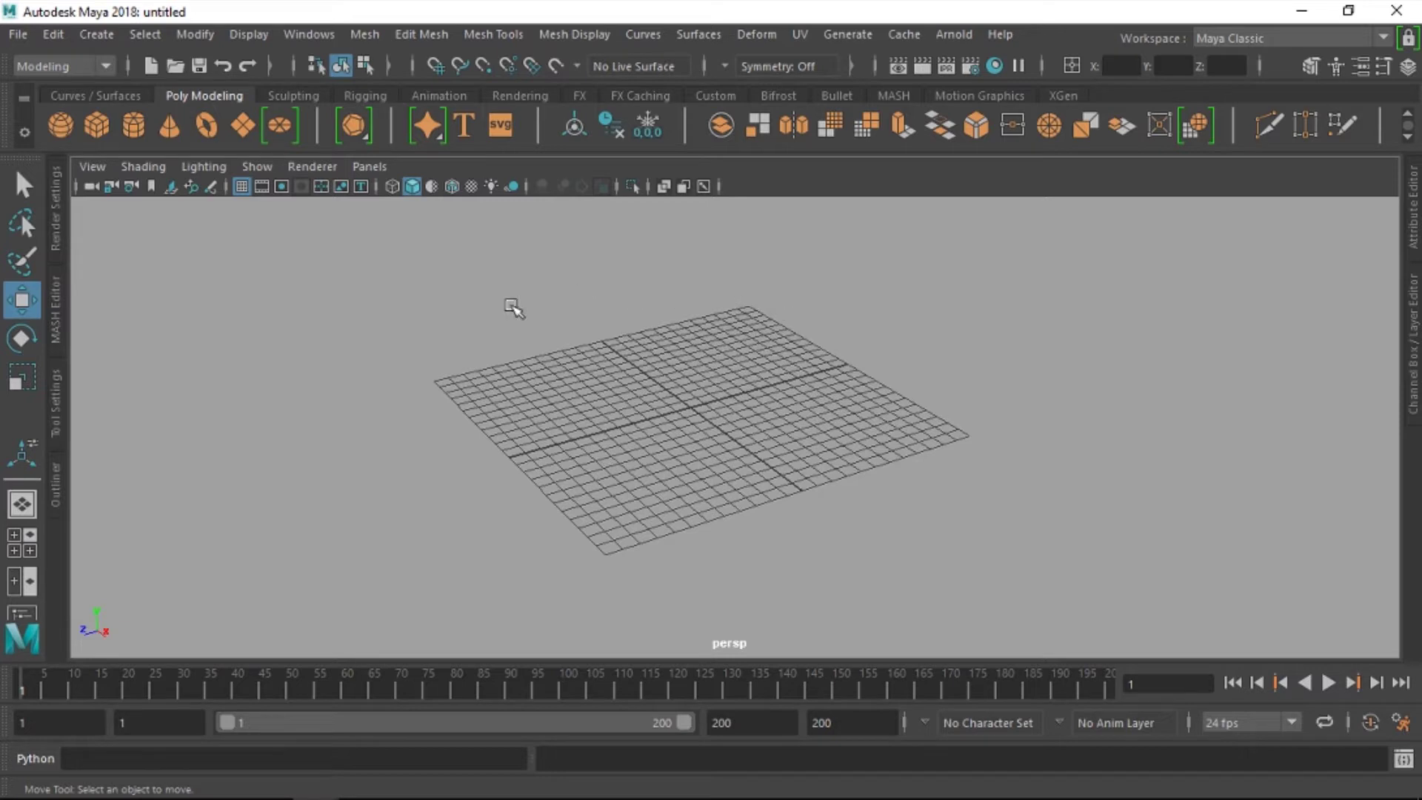
Step: Flip to the four-view layout and back to a single perspective pane, then bring up the Panels menu
key(space)
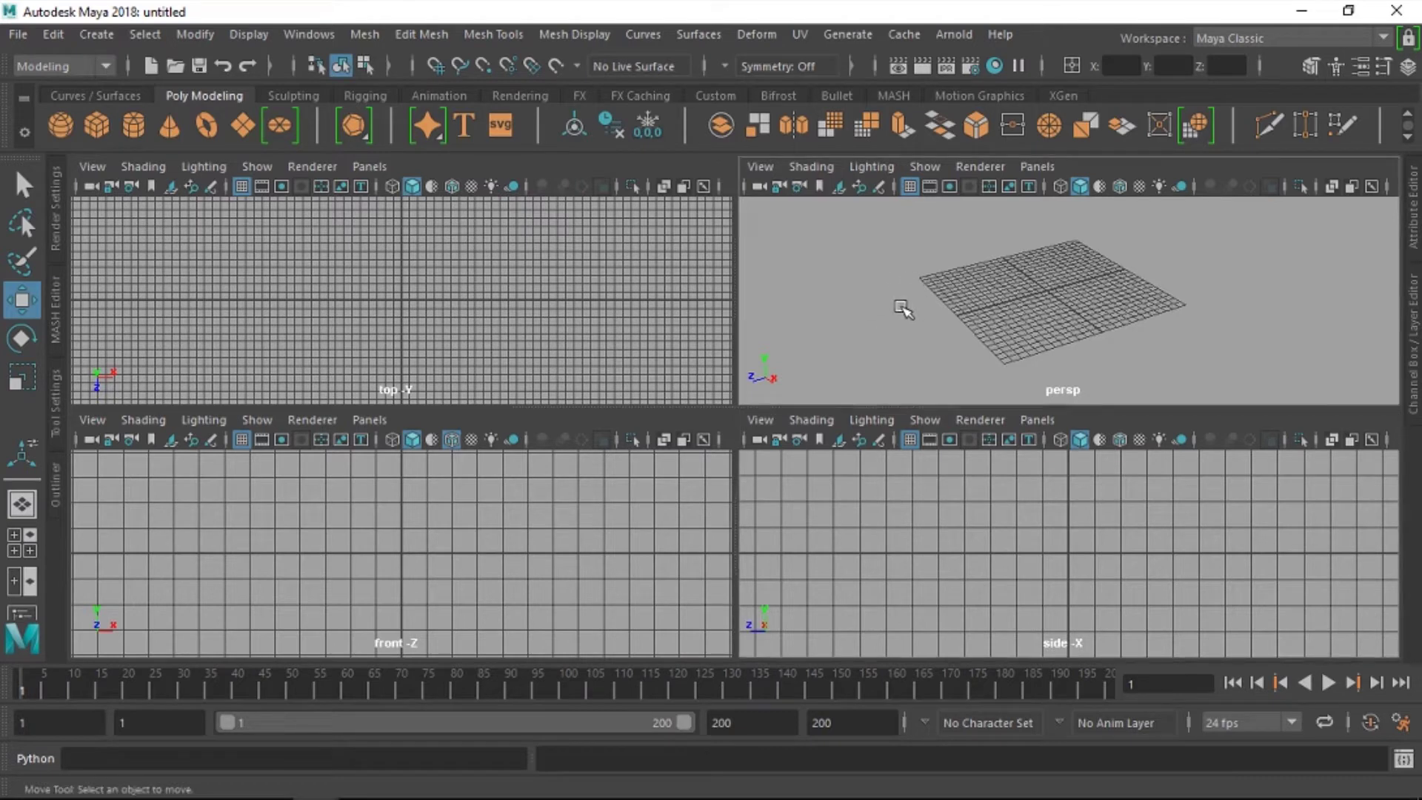
key(space)
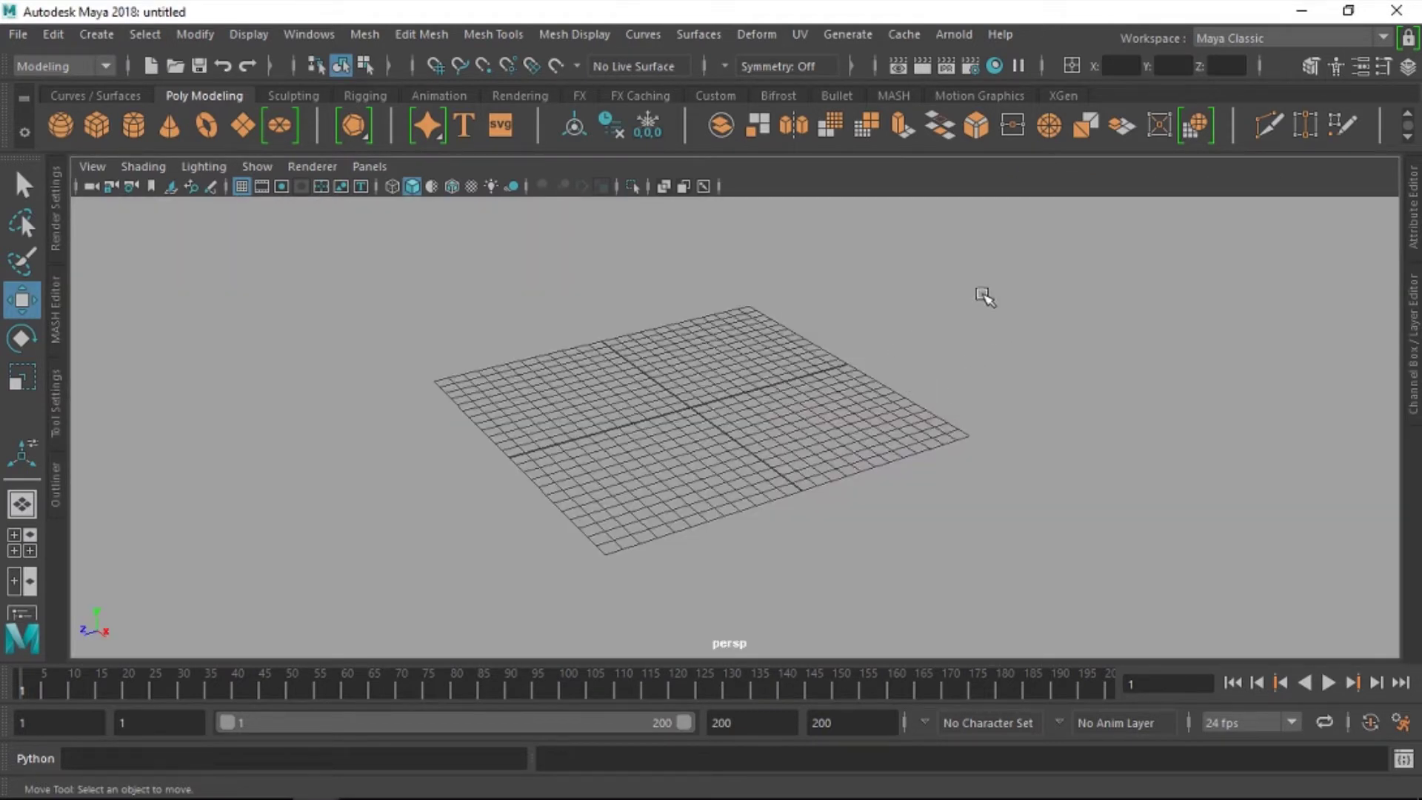
click(370, 167)
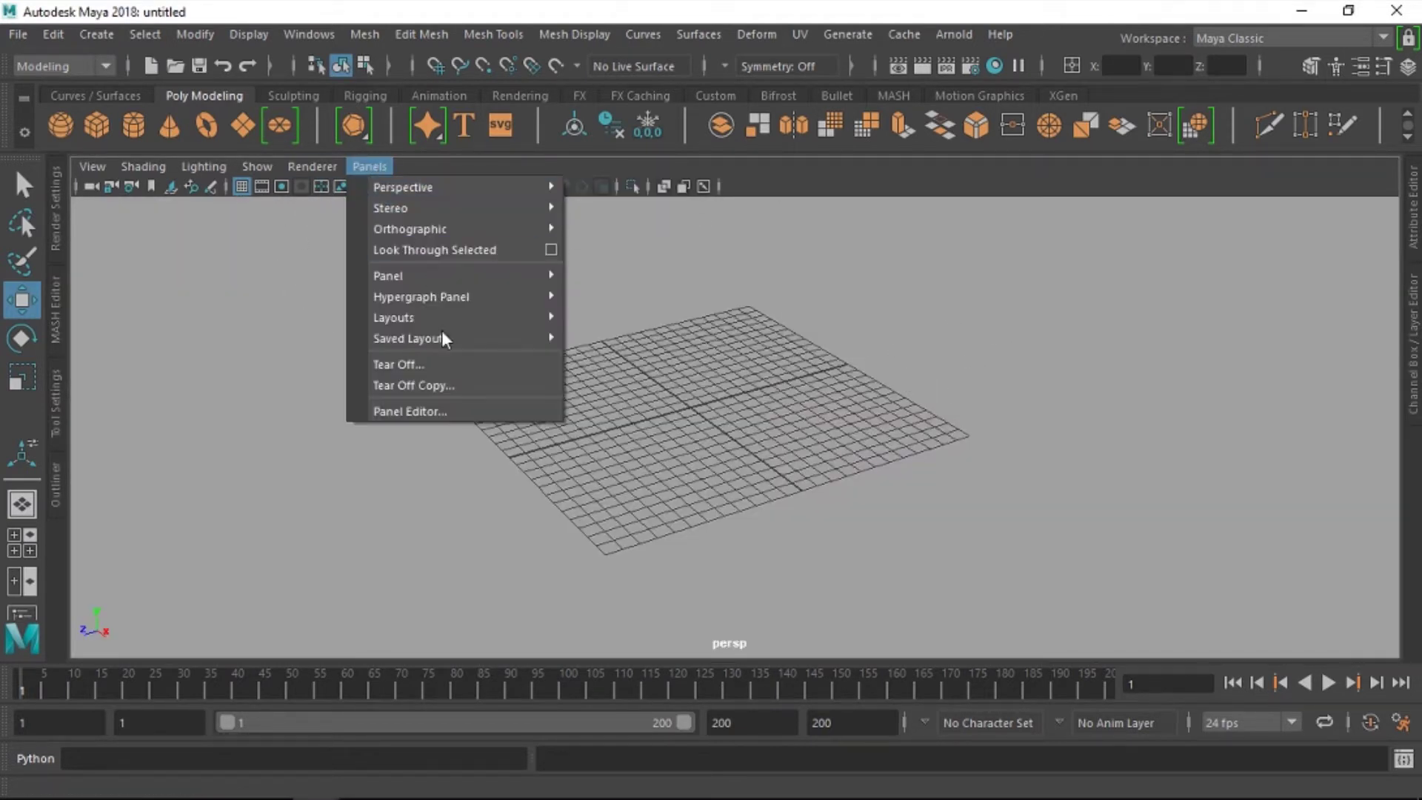
mouse_move(461, 317)
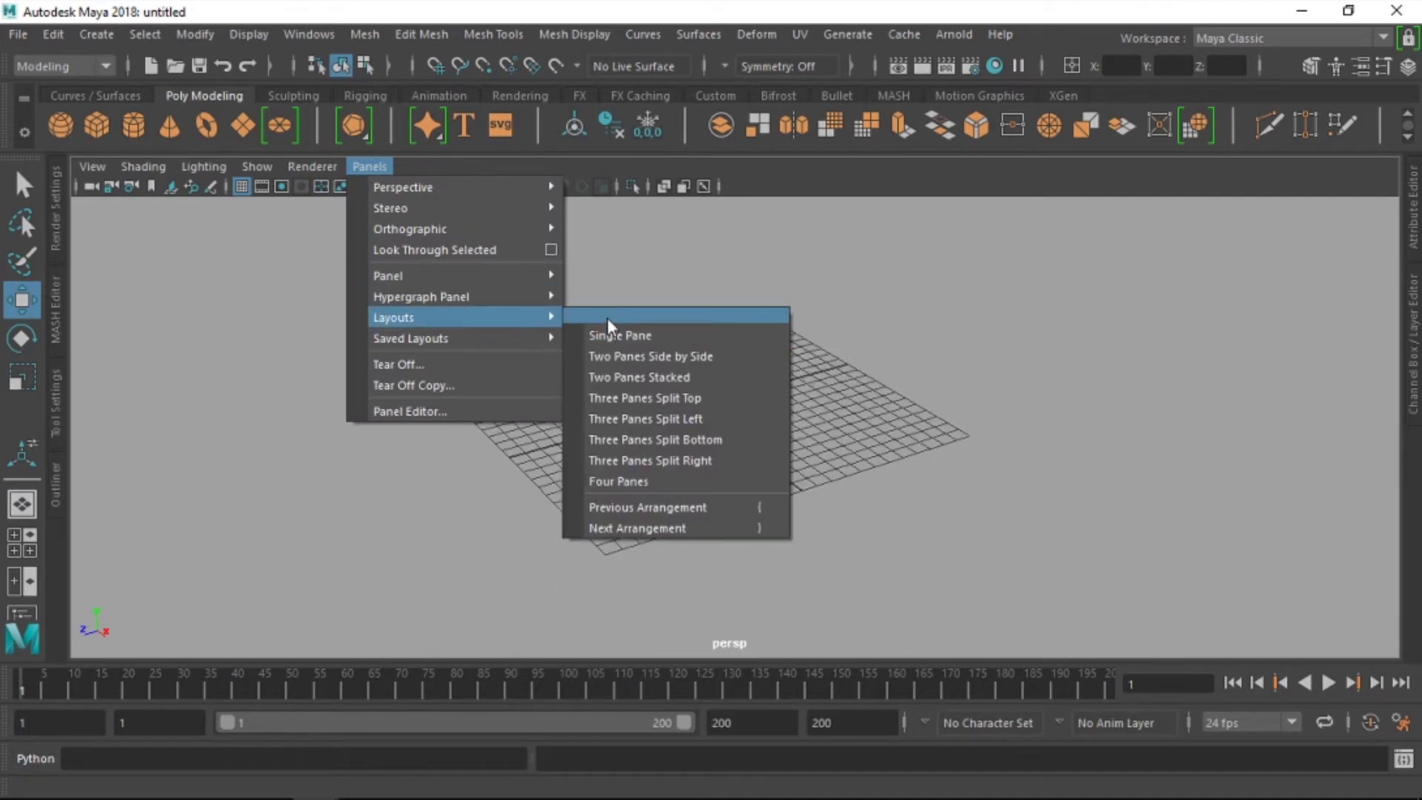
Step: Tear off the Panels > Layouts list, apply Three Panes Split Left, and close the floating list
click(607, 312)
drag(720, 302, 1050, 319)
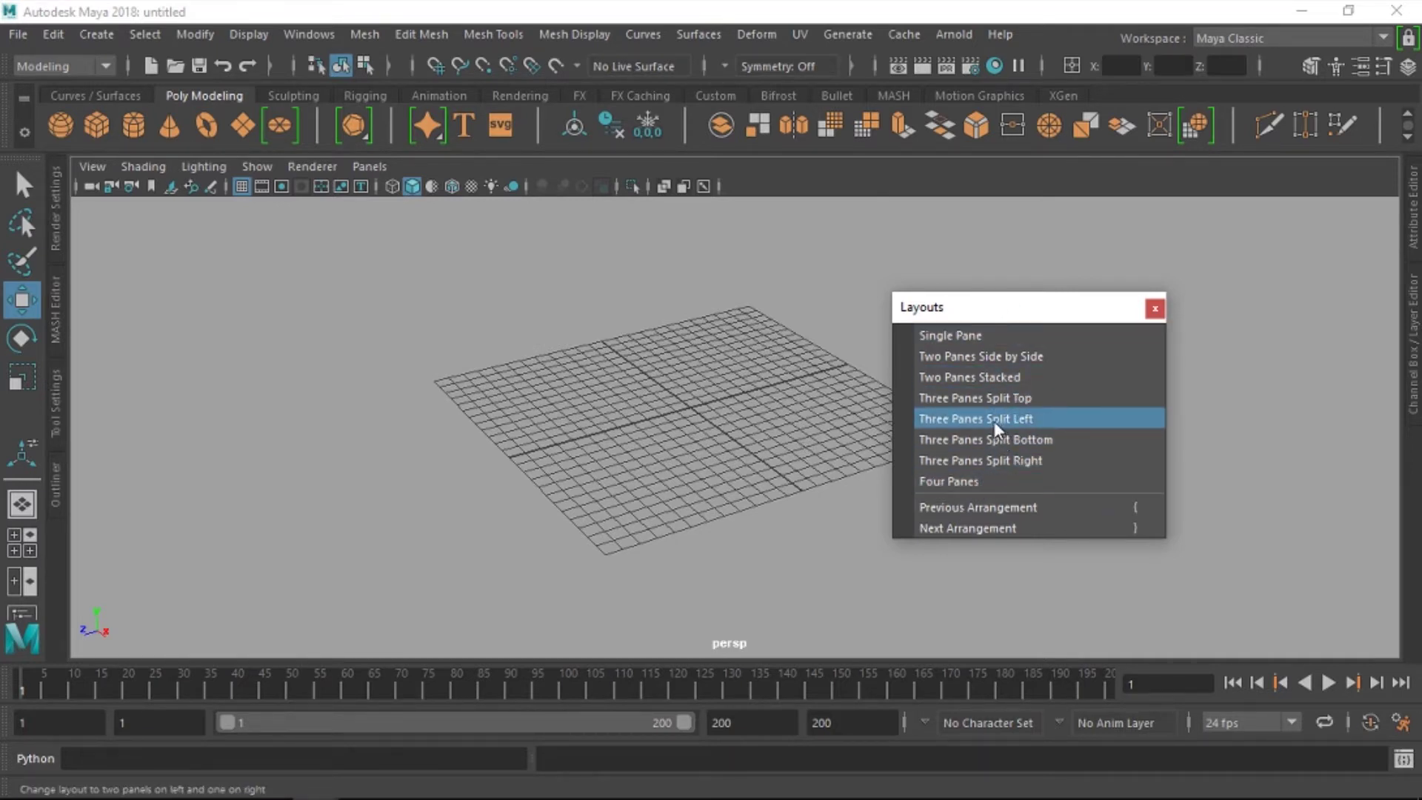
click(994, 420)
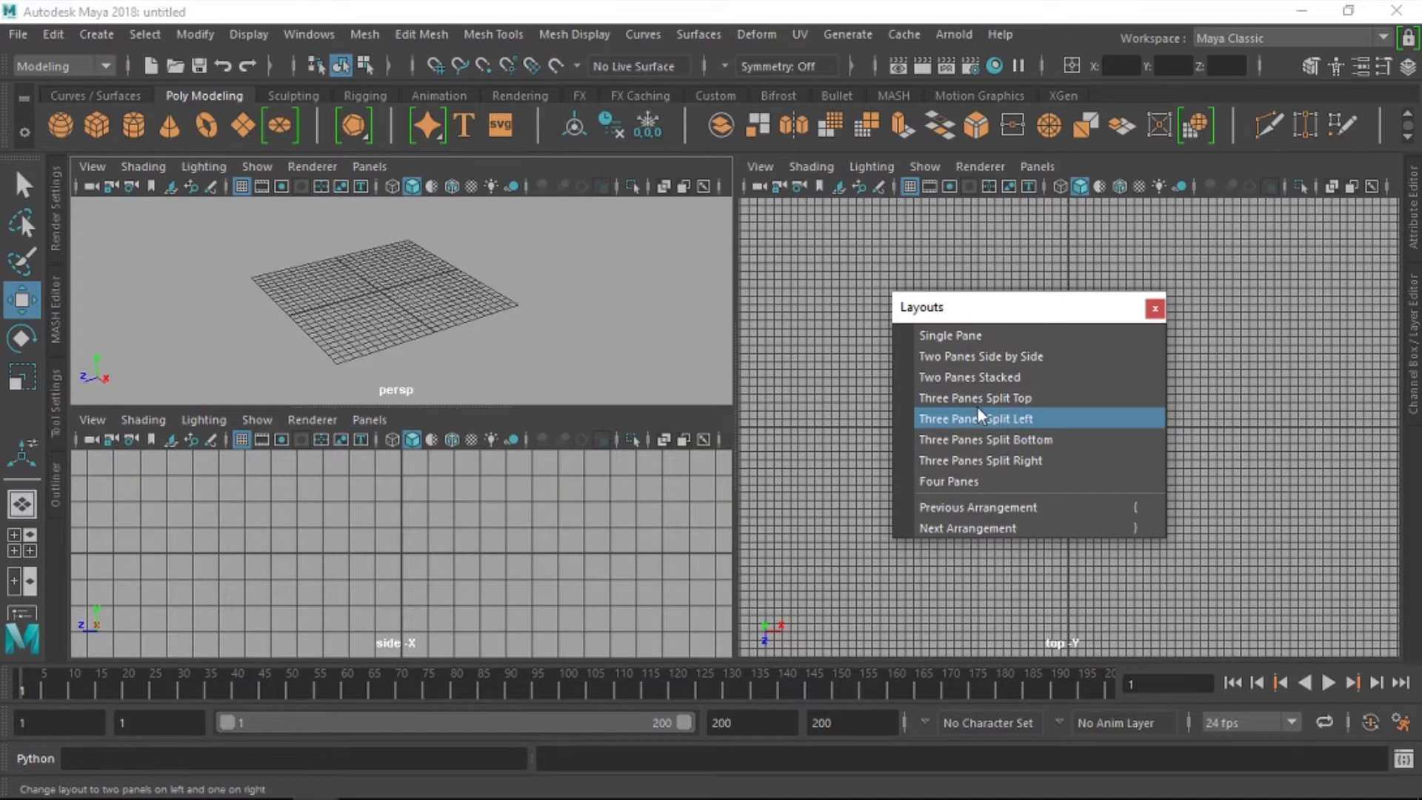
click(1153, 309)
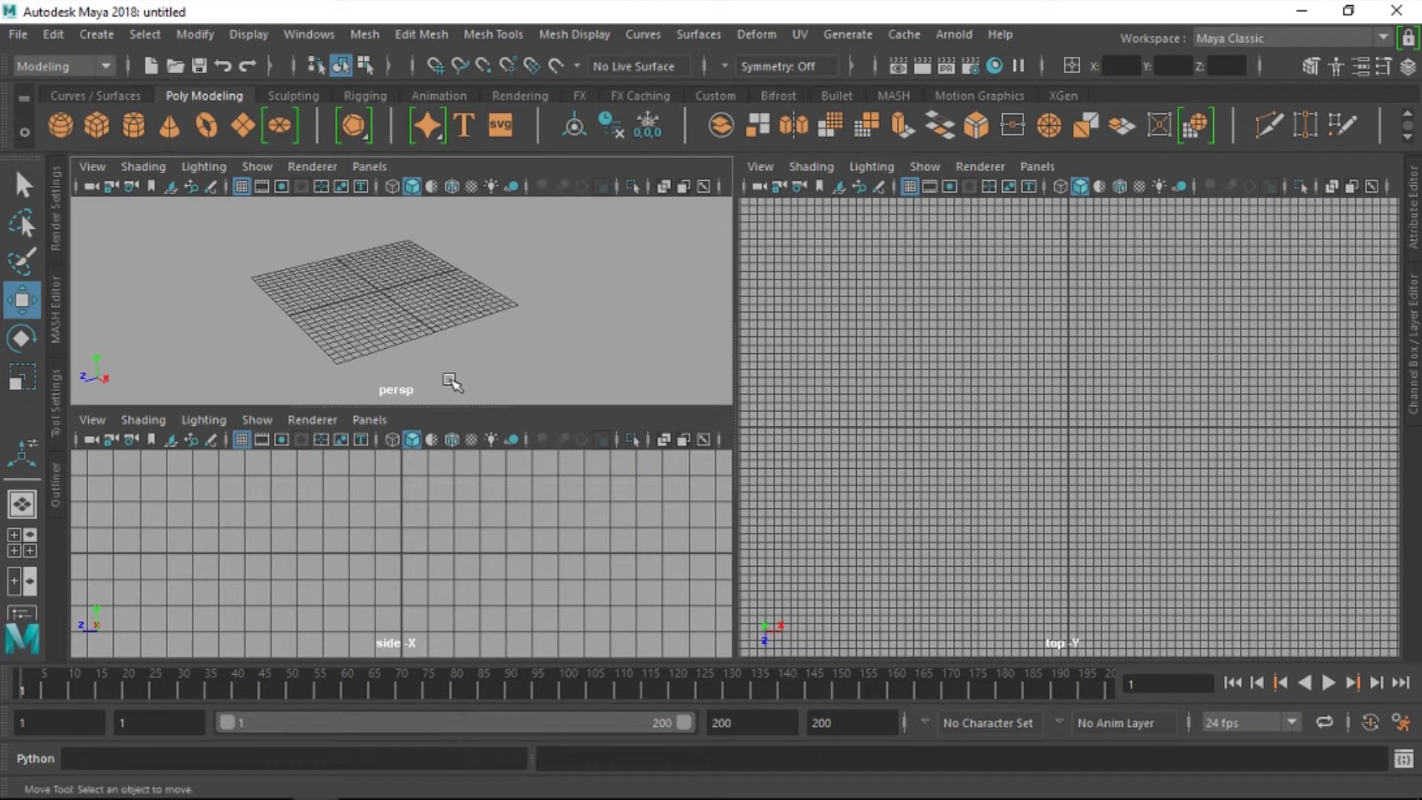
Step: Assign the perspective view to the right pane and the front view to the top-left pane
click(1097, 379)
drag(1057, 382, 1026, 330)
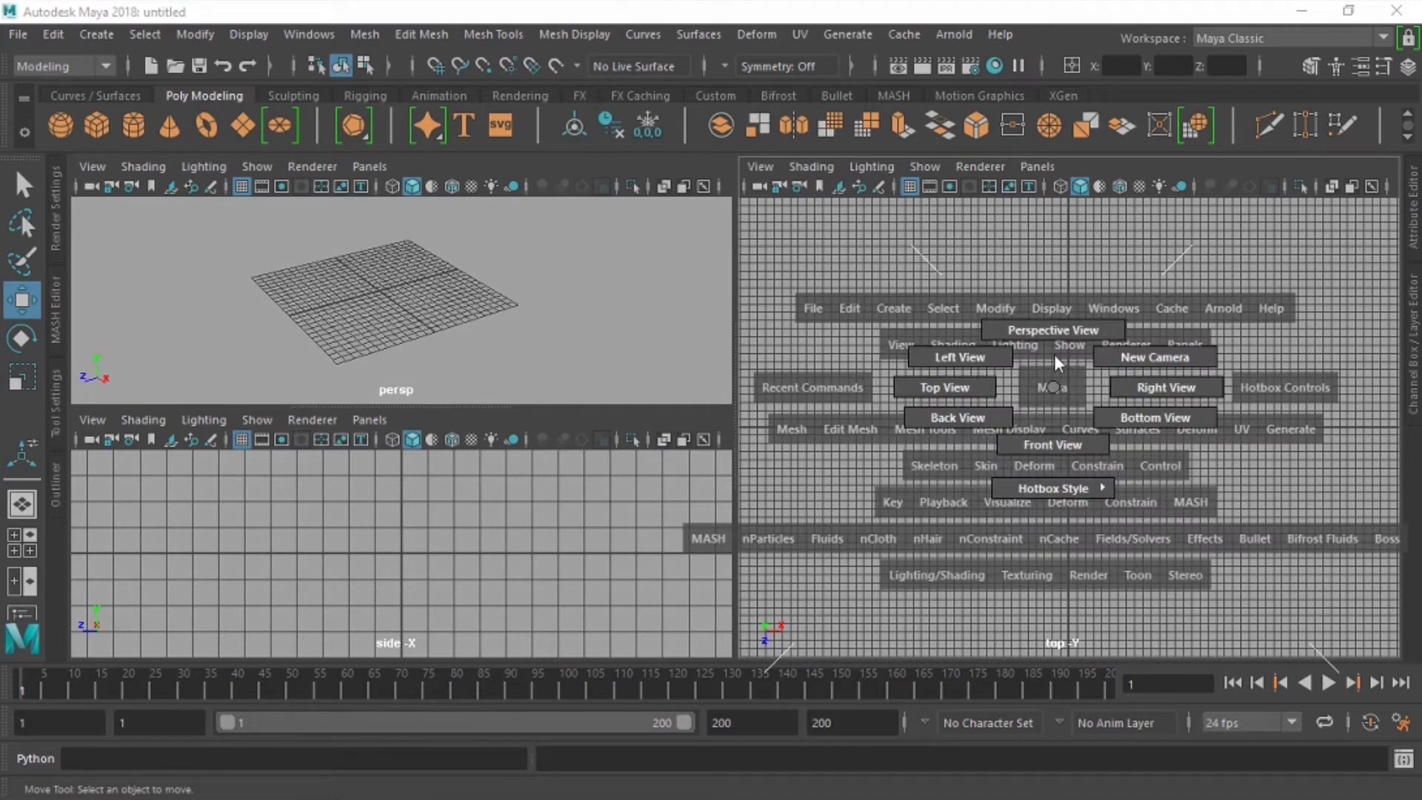
mouse_move(1023, 385)
alt+right_down()
mouse_move(1092, 363)
mouse_move(692, 359)
alt+right_up()
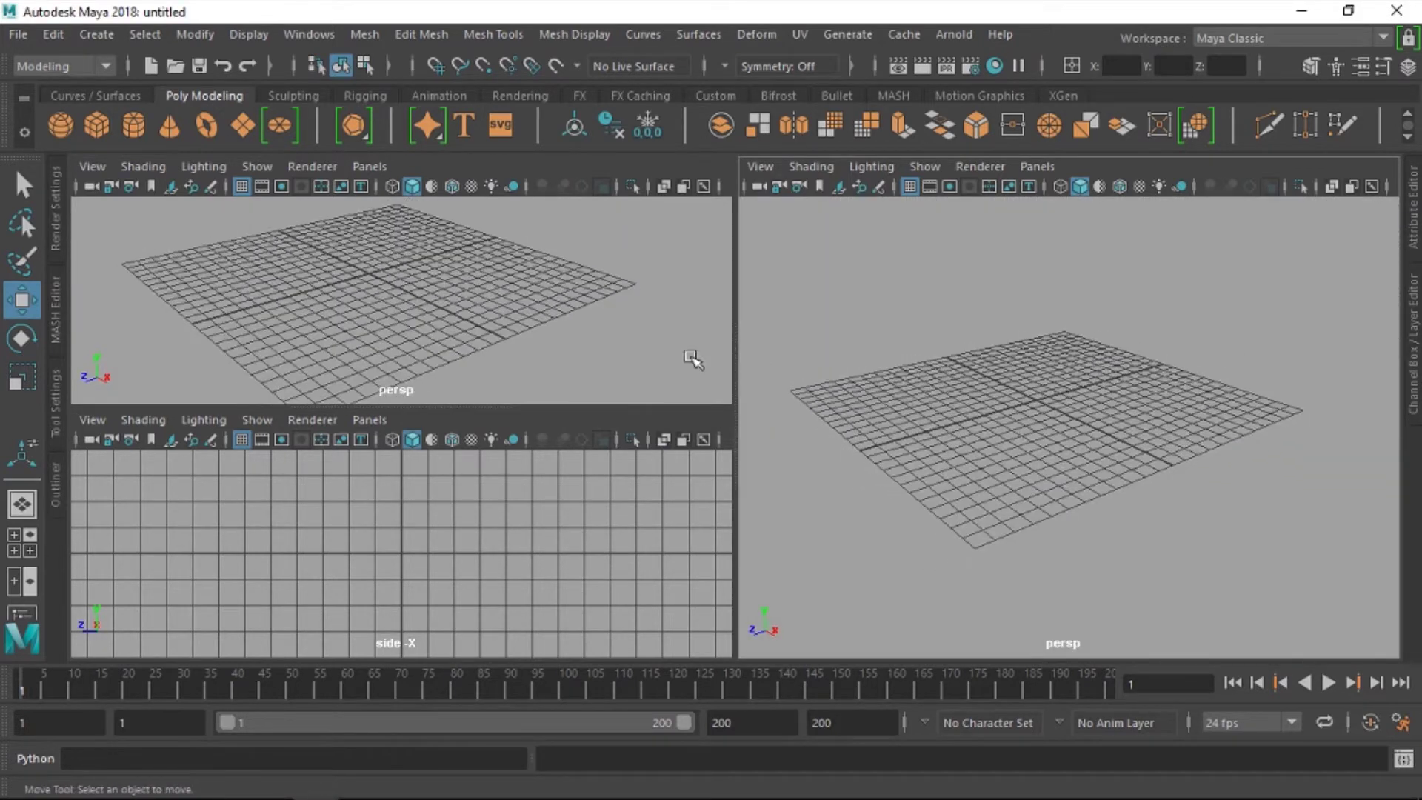
drag(398, 302, 403, 437)
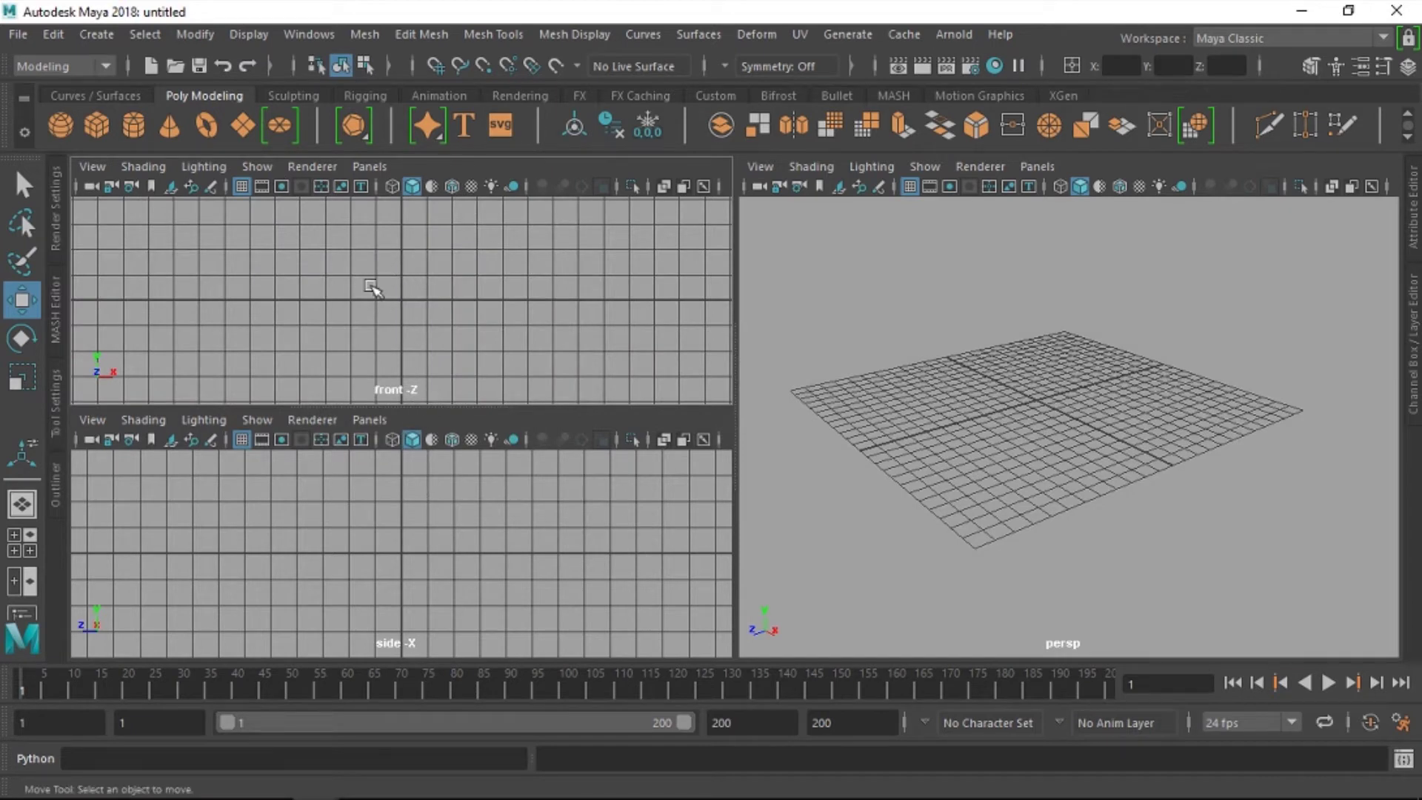
drag(371, 288, 416, 333)
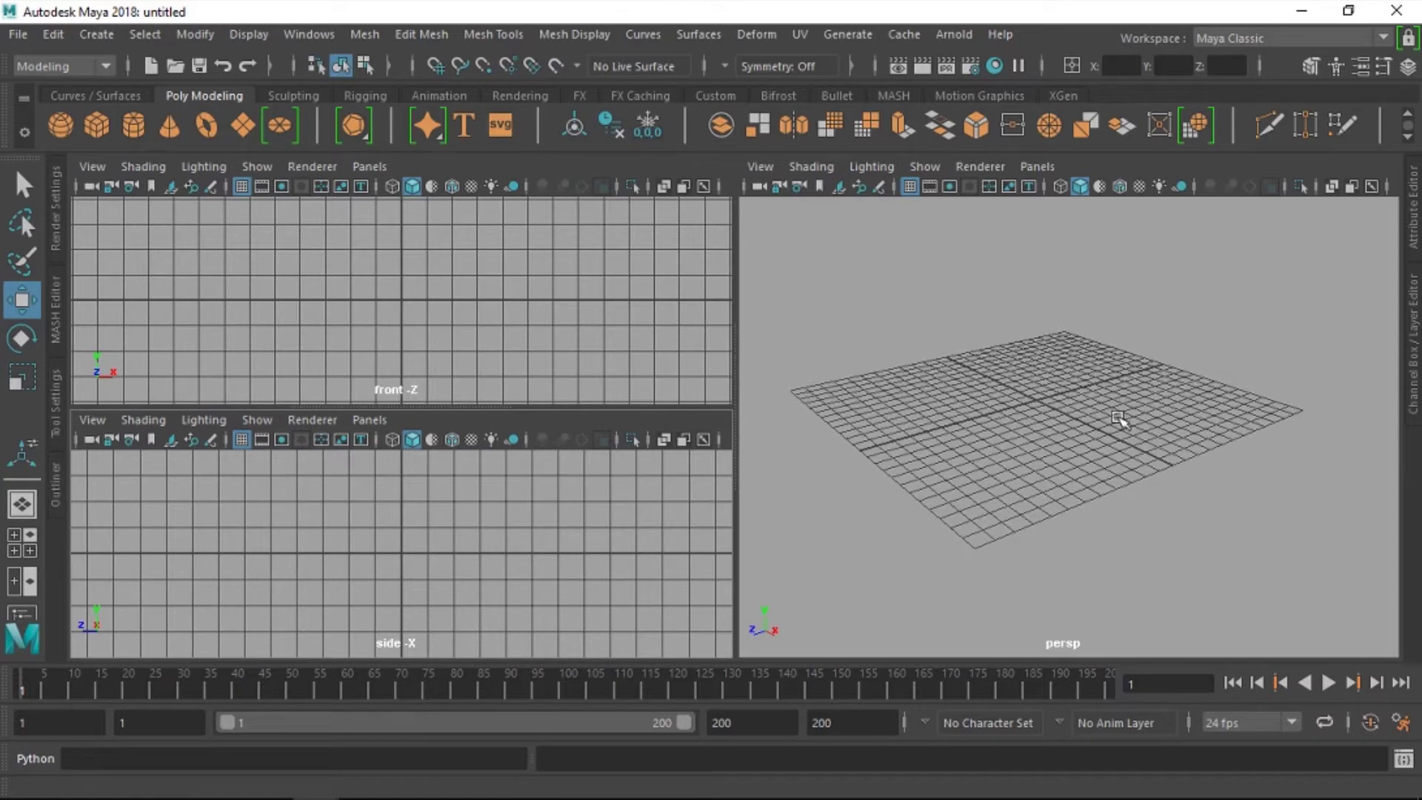
Step: Dolly and orbit the perspective view, then create a polygon cube at the origin
alt+right_drag(1060, 366, 1145, 378)
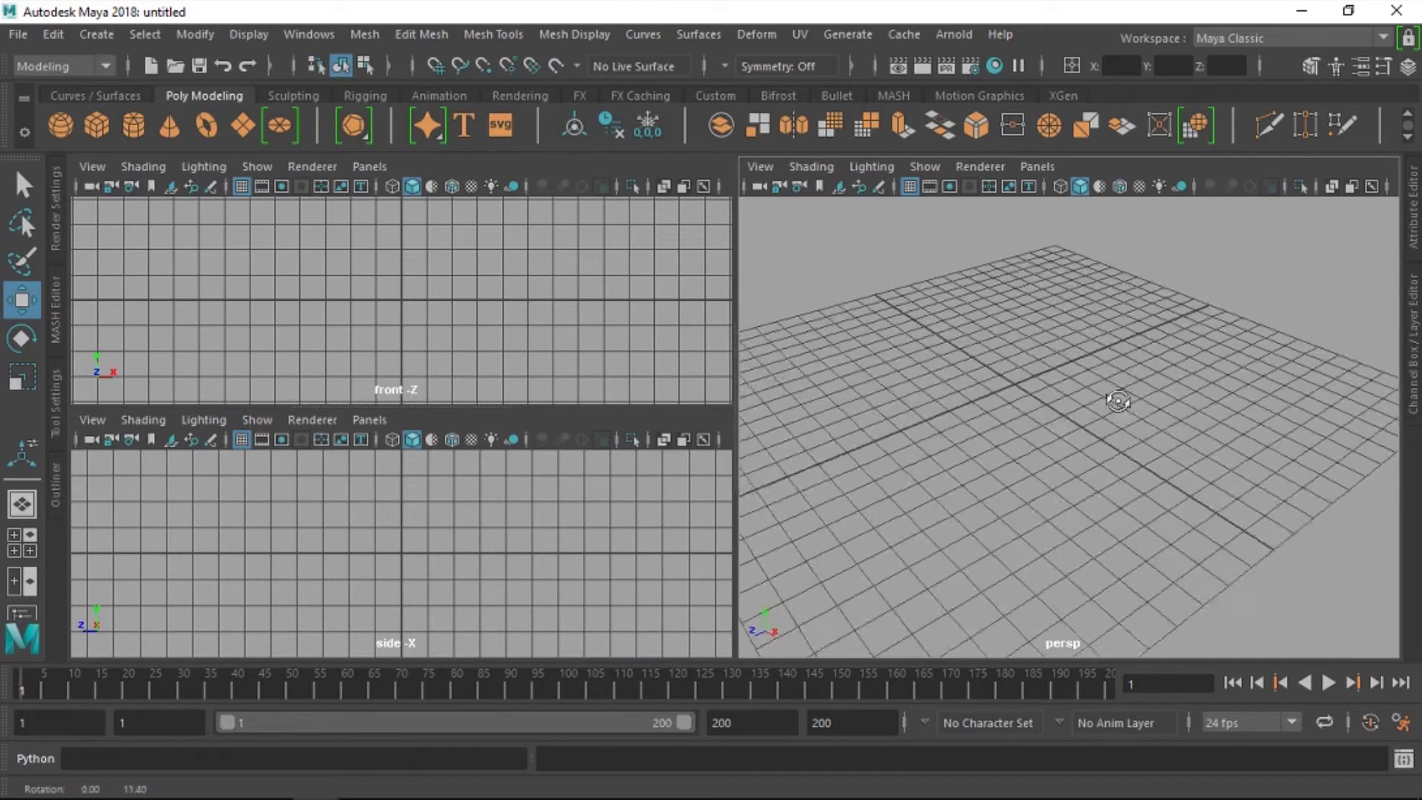
mouse_move(1145, 379)
alt+mouse_down()
mouse_move(1051, 377)
mouse_move(1070, 314)
mouse_move(1047, 371)
mouse_move(1031, 370)
alt+mouse_up()
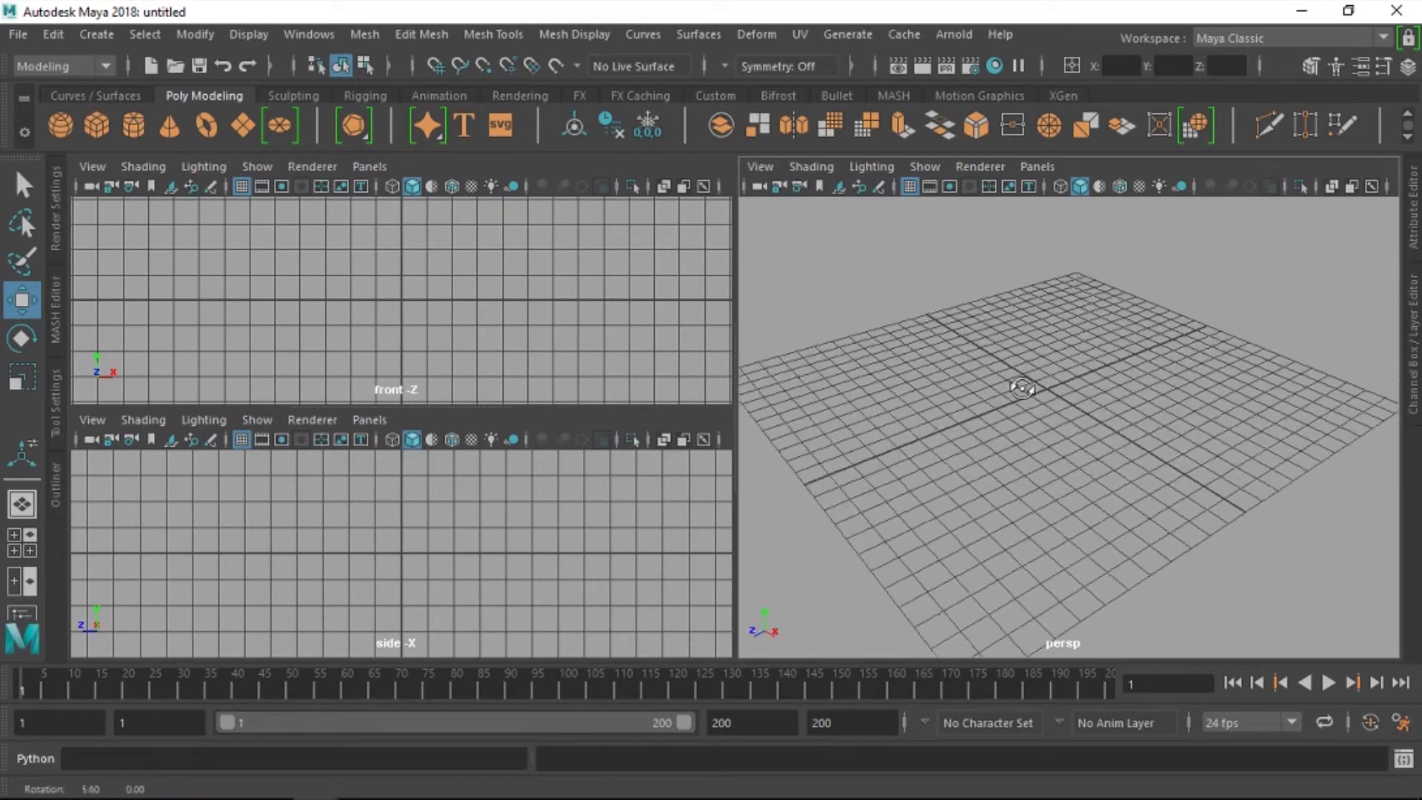
shift+right_click(1030, 350)
shift+right_drag(1037, 358, 1029, 400)
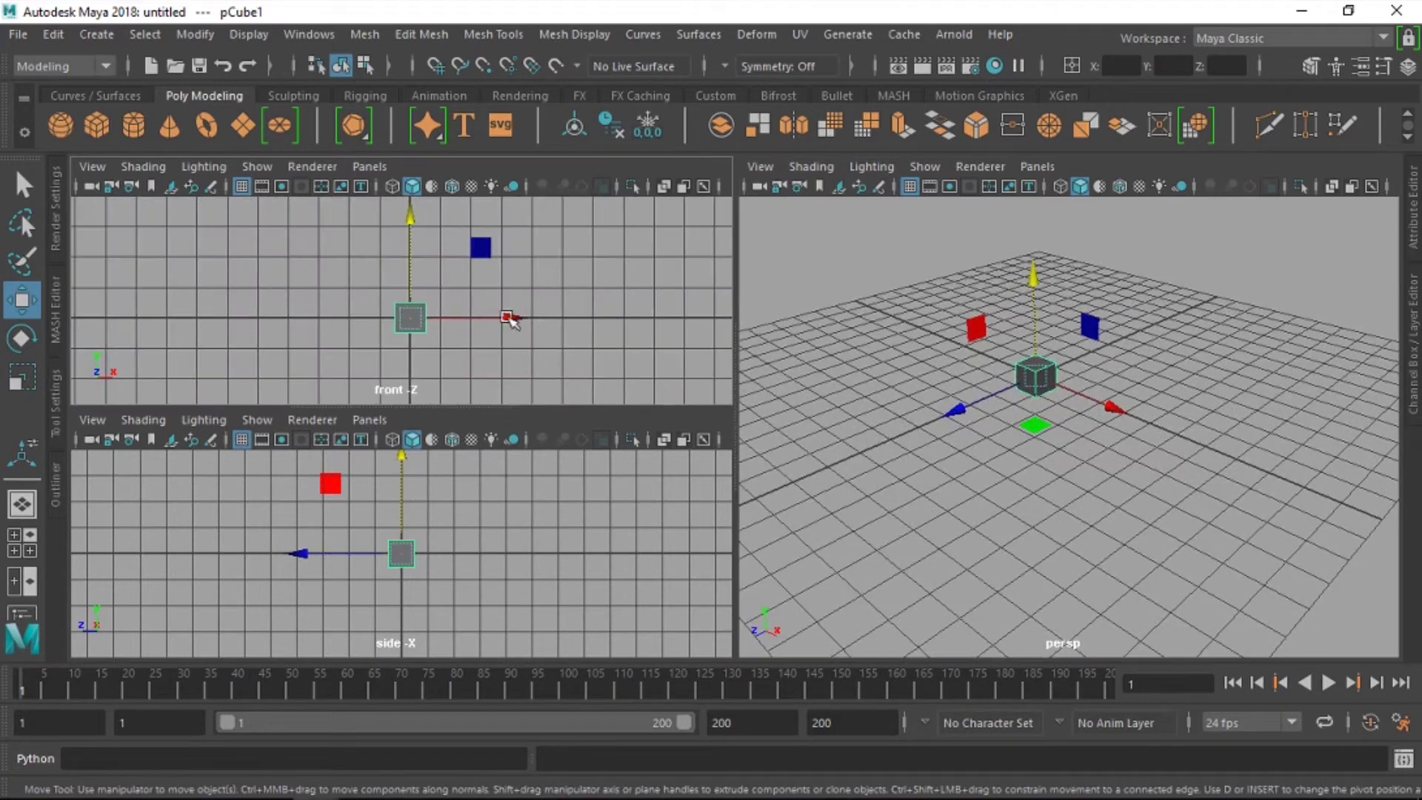
Step: Scale pCube1 into a tall slab: narrow along X, taller in Y, wide along Z
key(r)
mouse_move(501, 317)
mouse_down()
mouse_move(522, 319)
mouse_move(450, 308)
mouse_up()
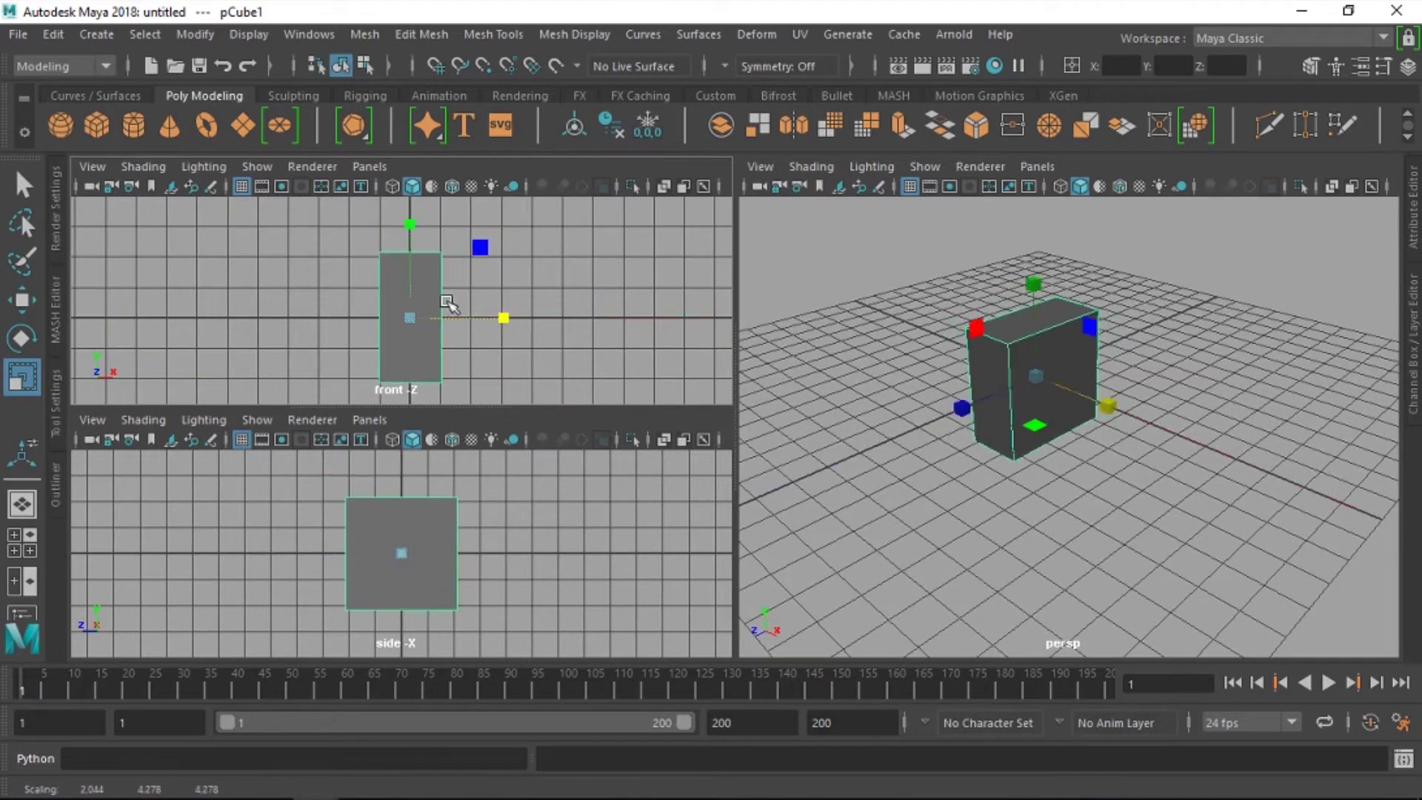
drag(409, 224, 406, 238)
alt+middle_drag(358, 527, 357, 497)
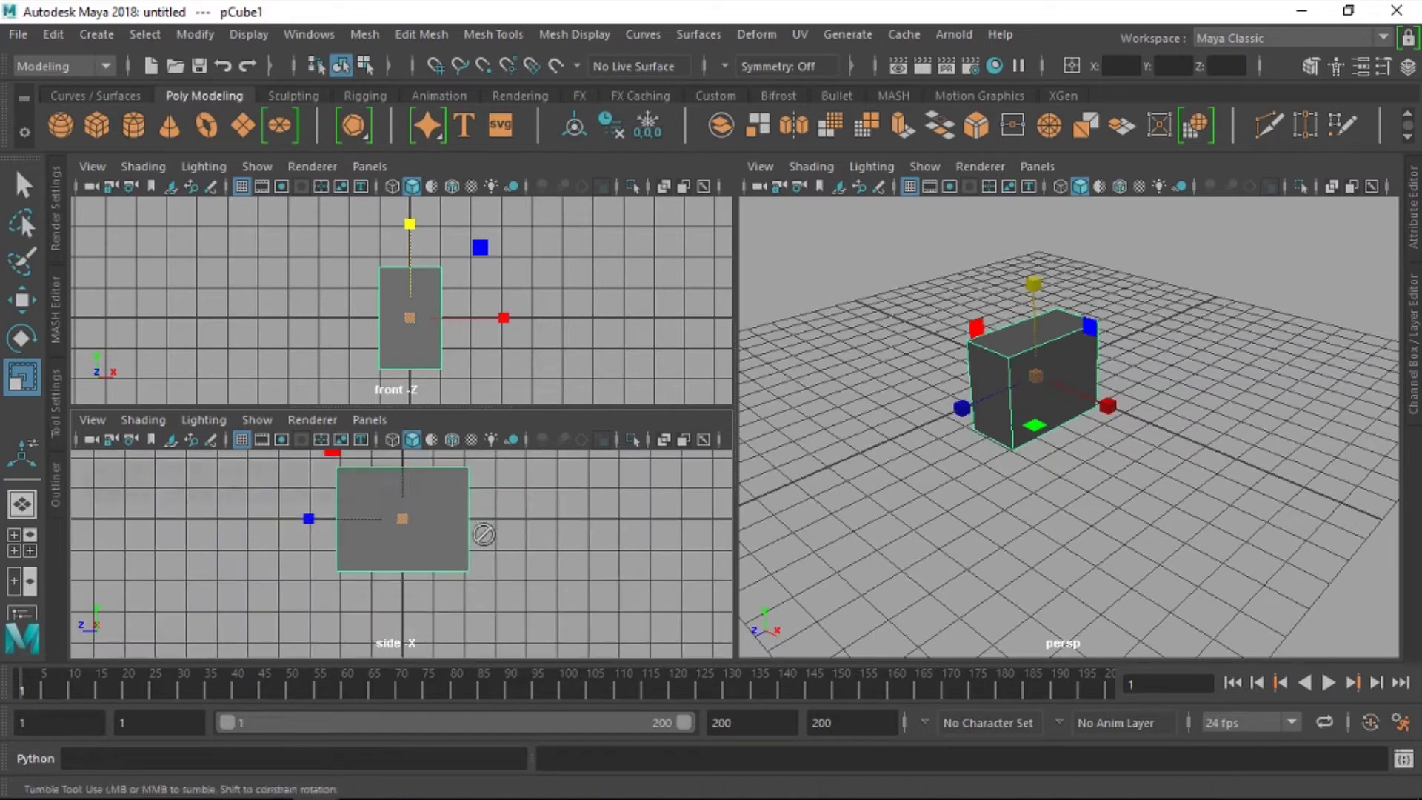
alt+drag(357, 498, 308, 518)
alt+drag(1037, 514, 1004, 518)
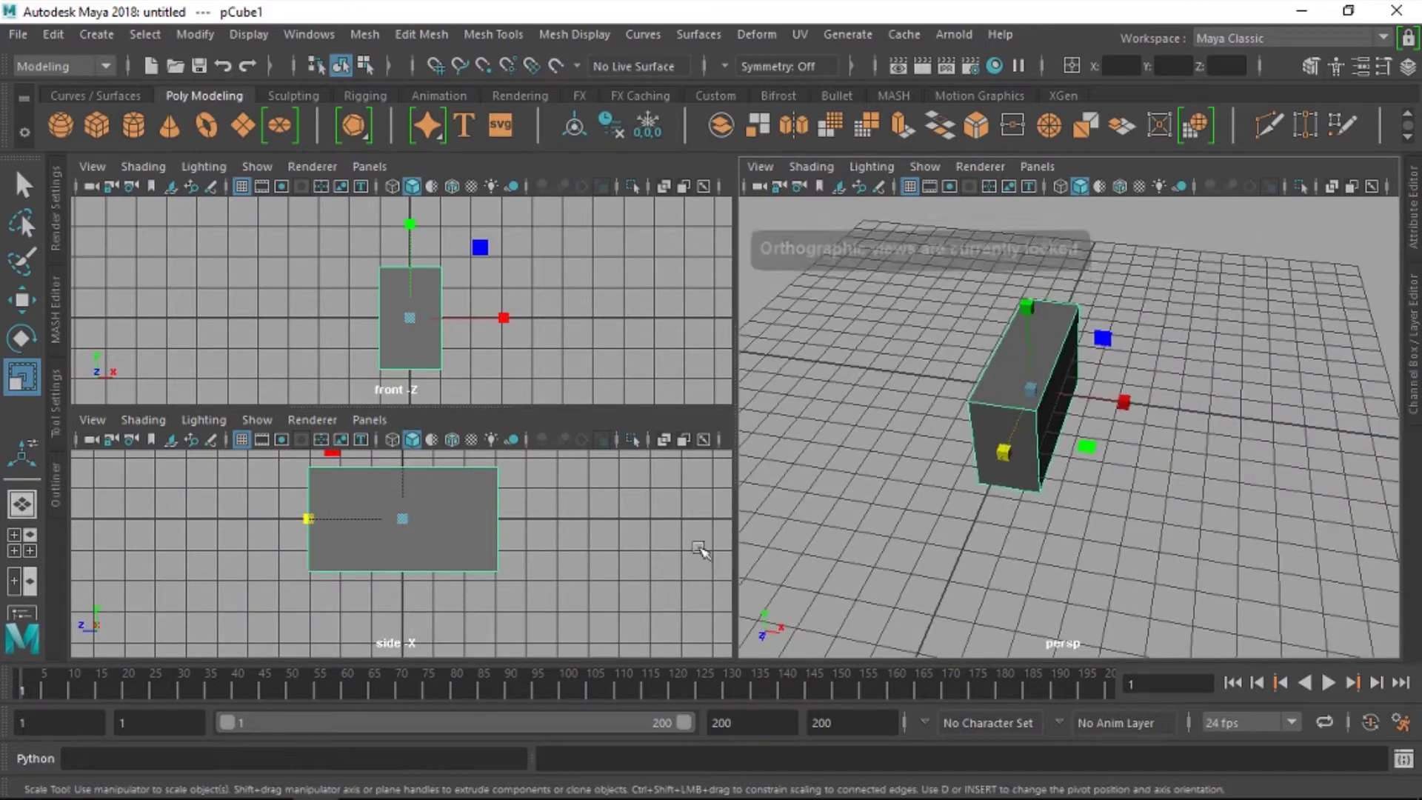
drag(310, 519, 313, 519)
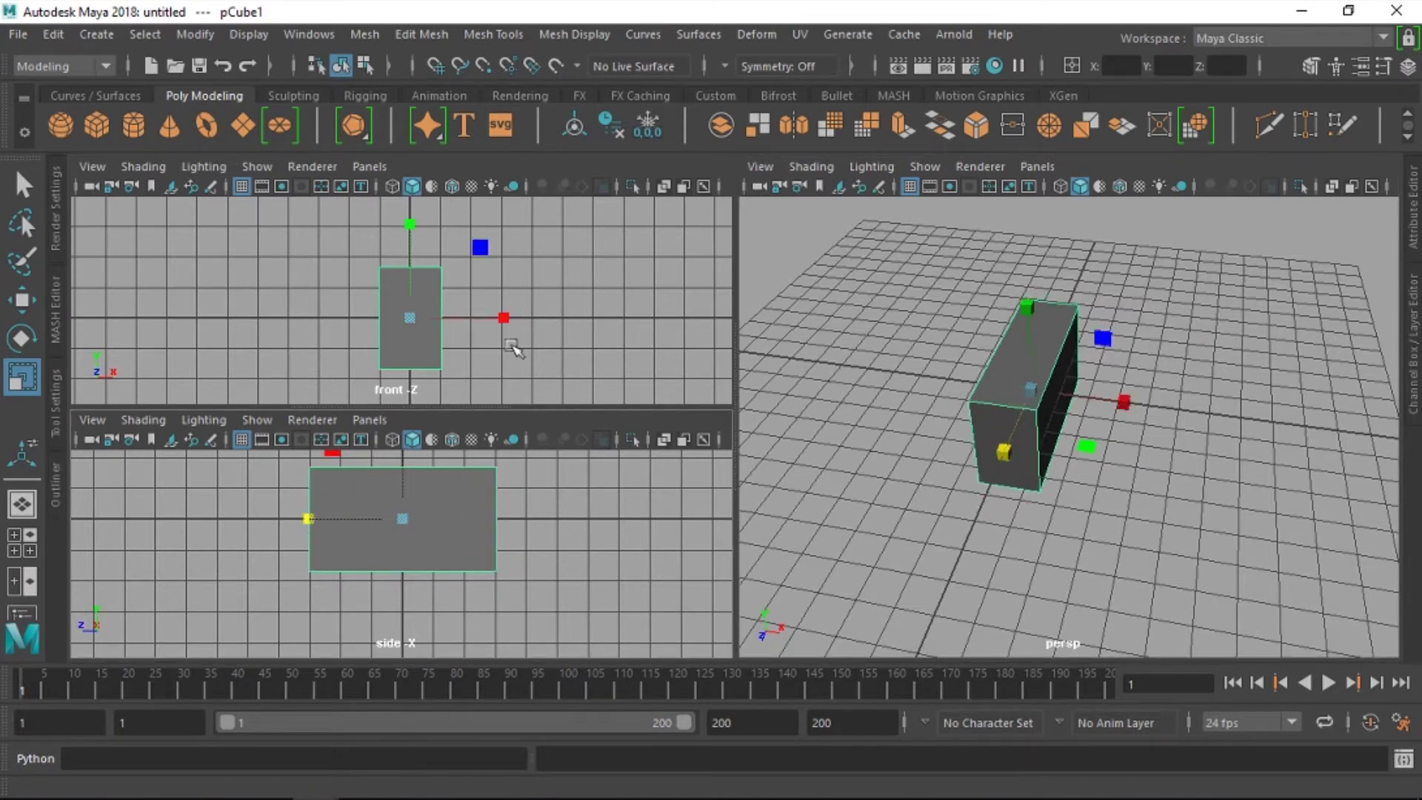
alt+middle_drag(419, 526, 417, 603)
drag(382, 503, 382, 474)
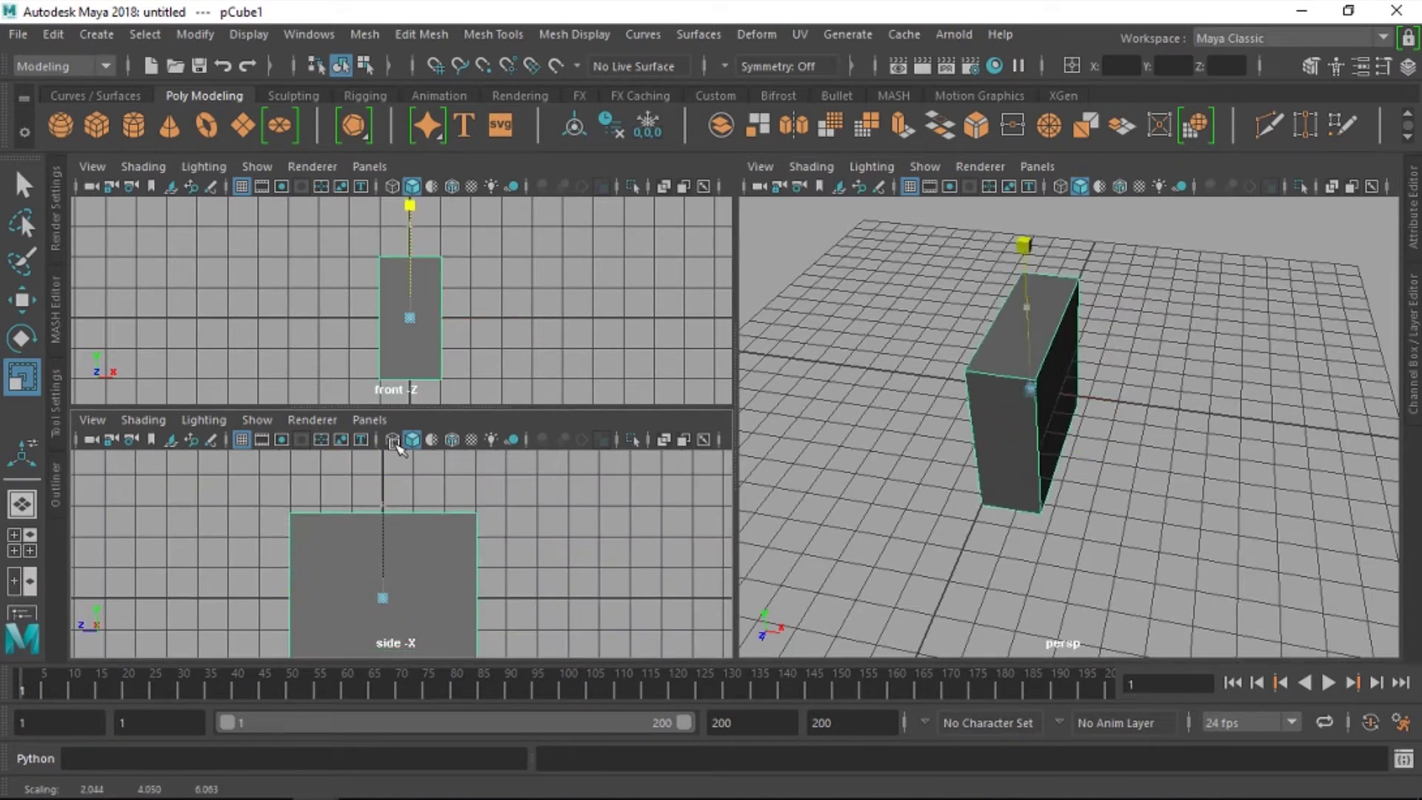
mouse_move(1084, 396)
alt+mouse_down()
mouse_move(1034, 433)
mouse_move(1011, 402)
alt+mouse_up()
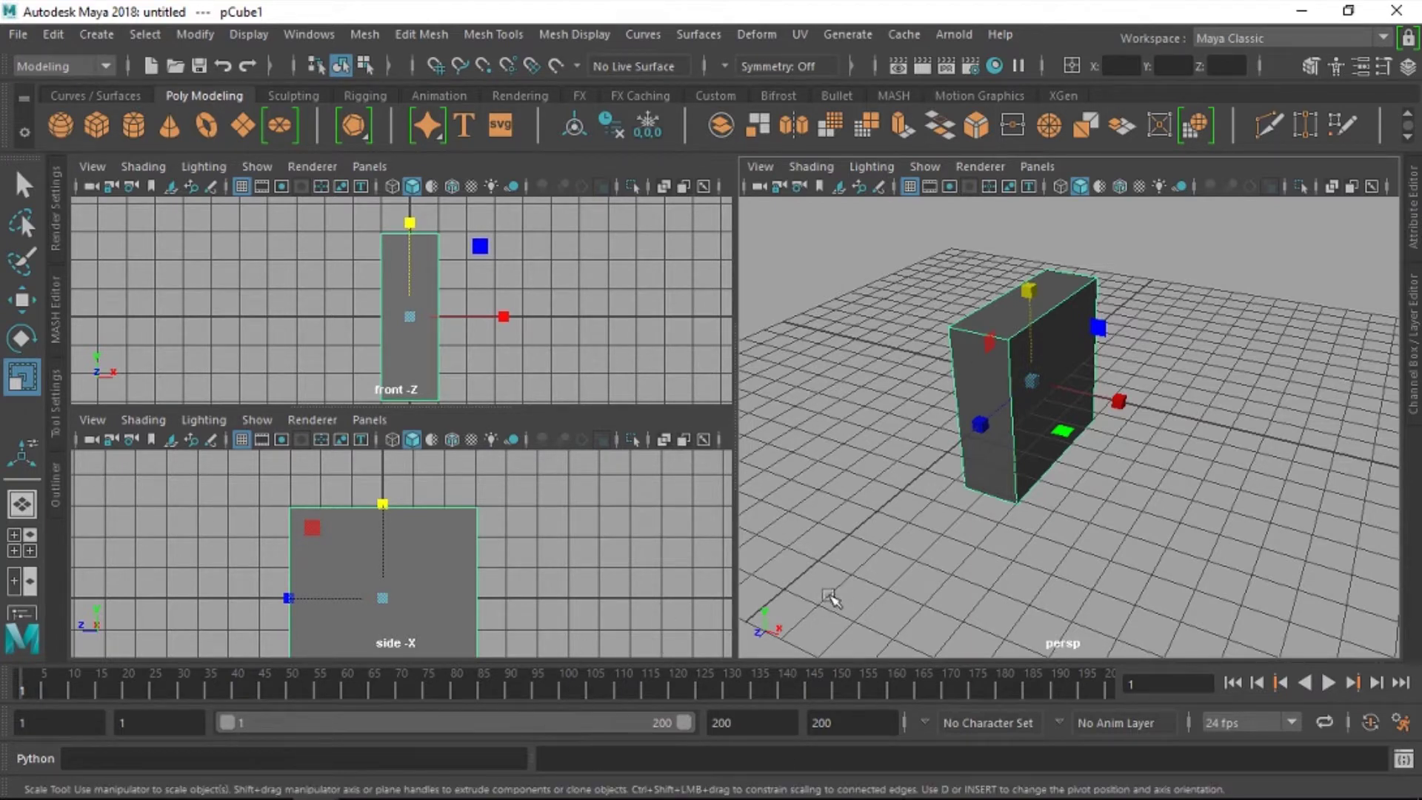
click(896, 332)
click(1012, 407)
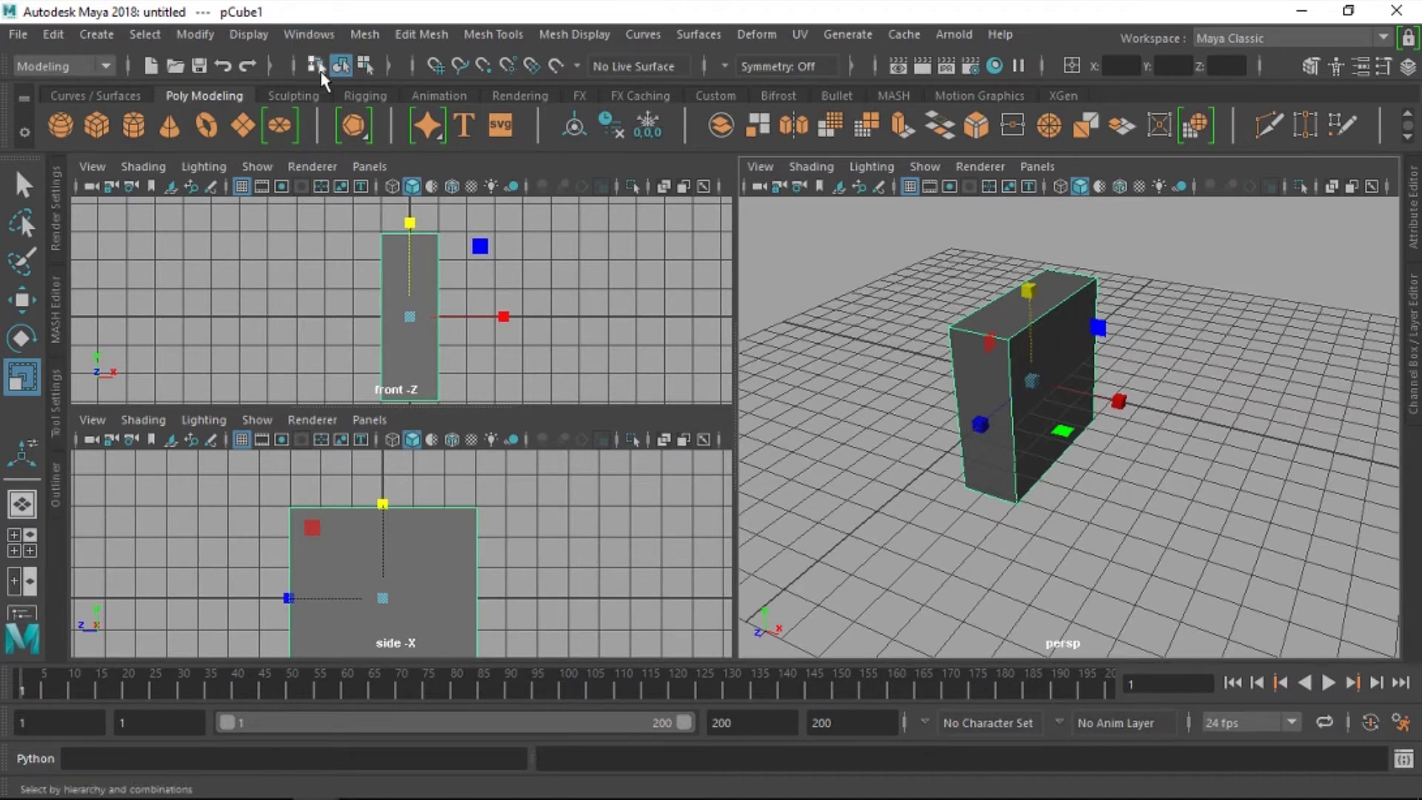
Step: Tear off the Windows > UI Elements list as a floating window, then close it
click(309, 34)
mouse_move(366, 211)
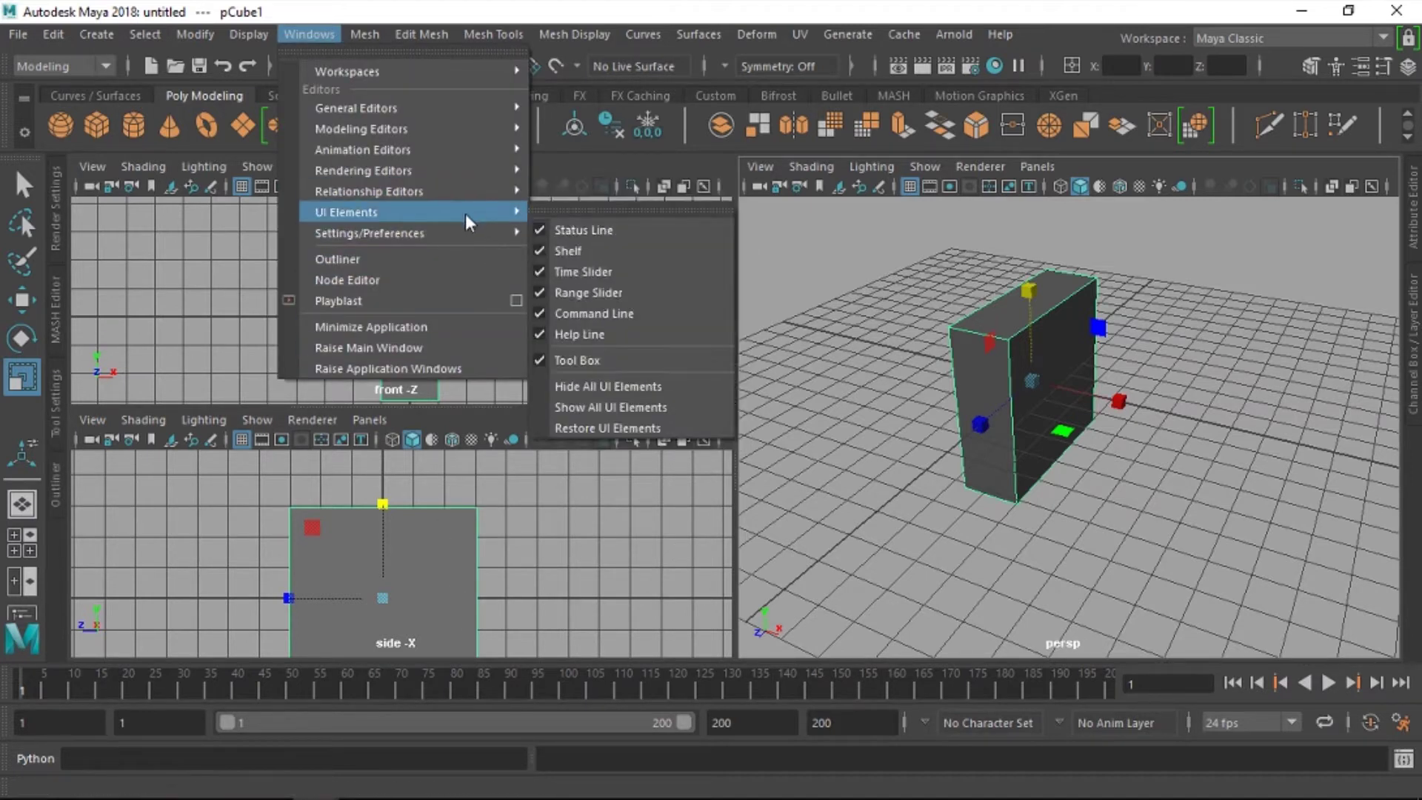
click(549, 220)
drag(645, 200, 966, 306)
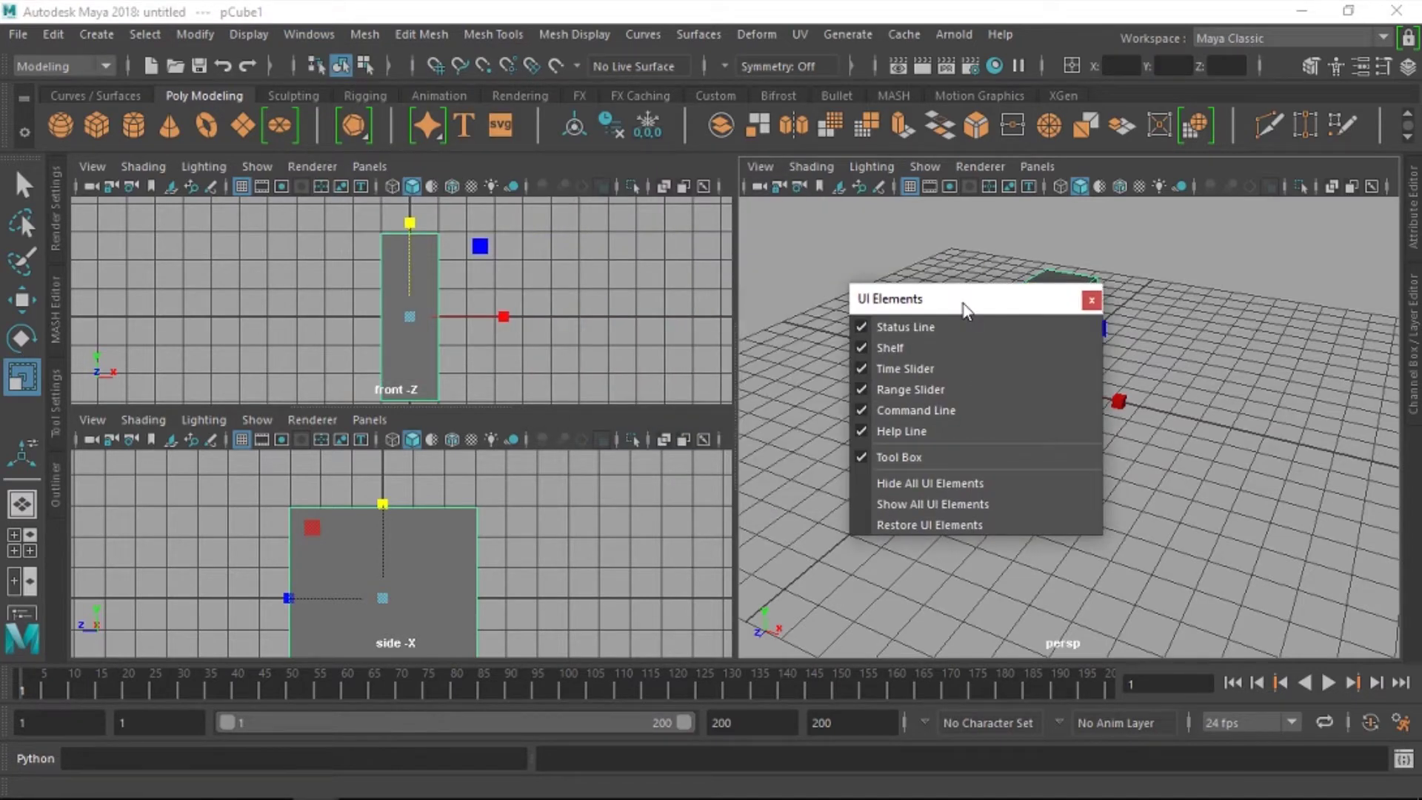
click(1091, 299)
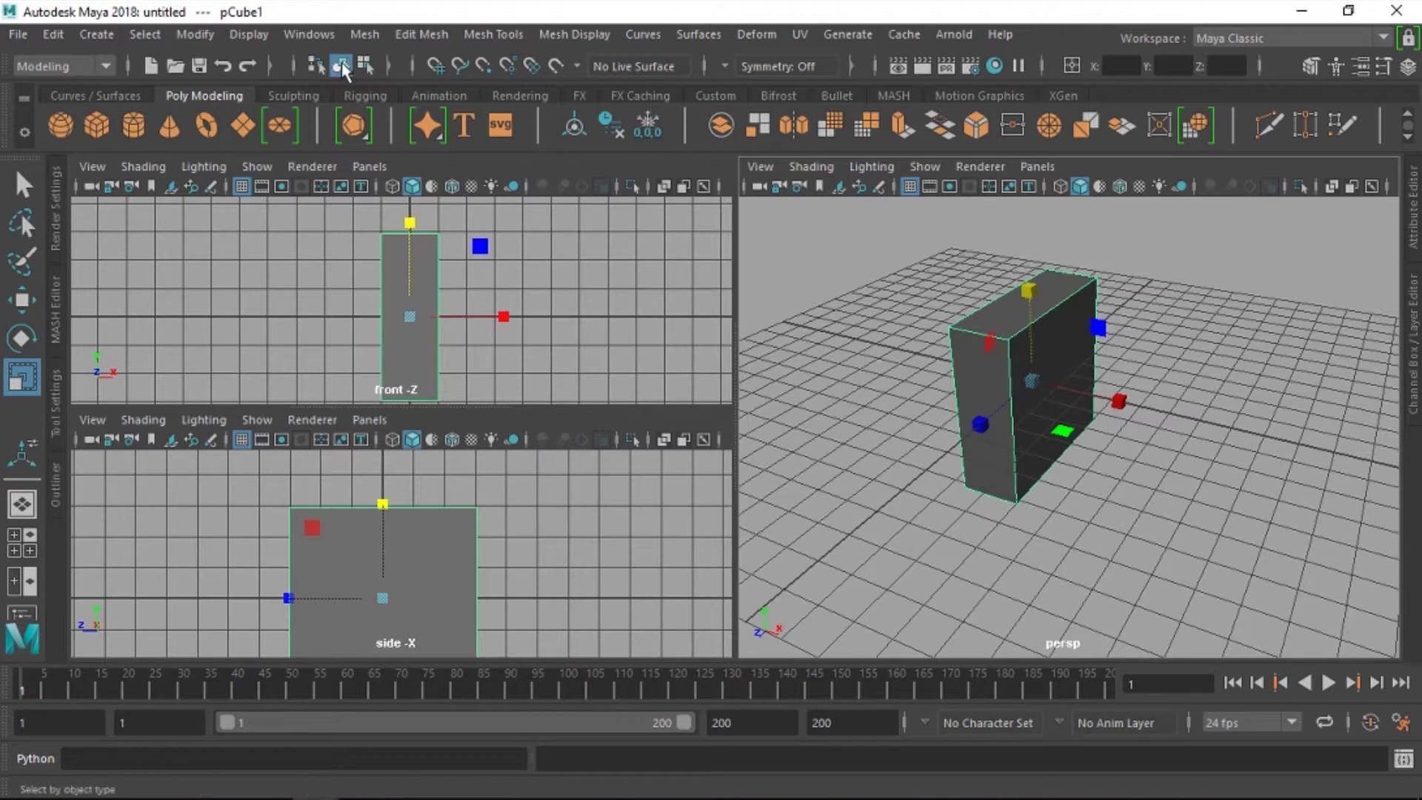
Step: Hide the Help Line, Command Line, Range Slider and Time Slider from the torn-off UI Elements window
click(309, 34)
mouse_move(346, 211)
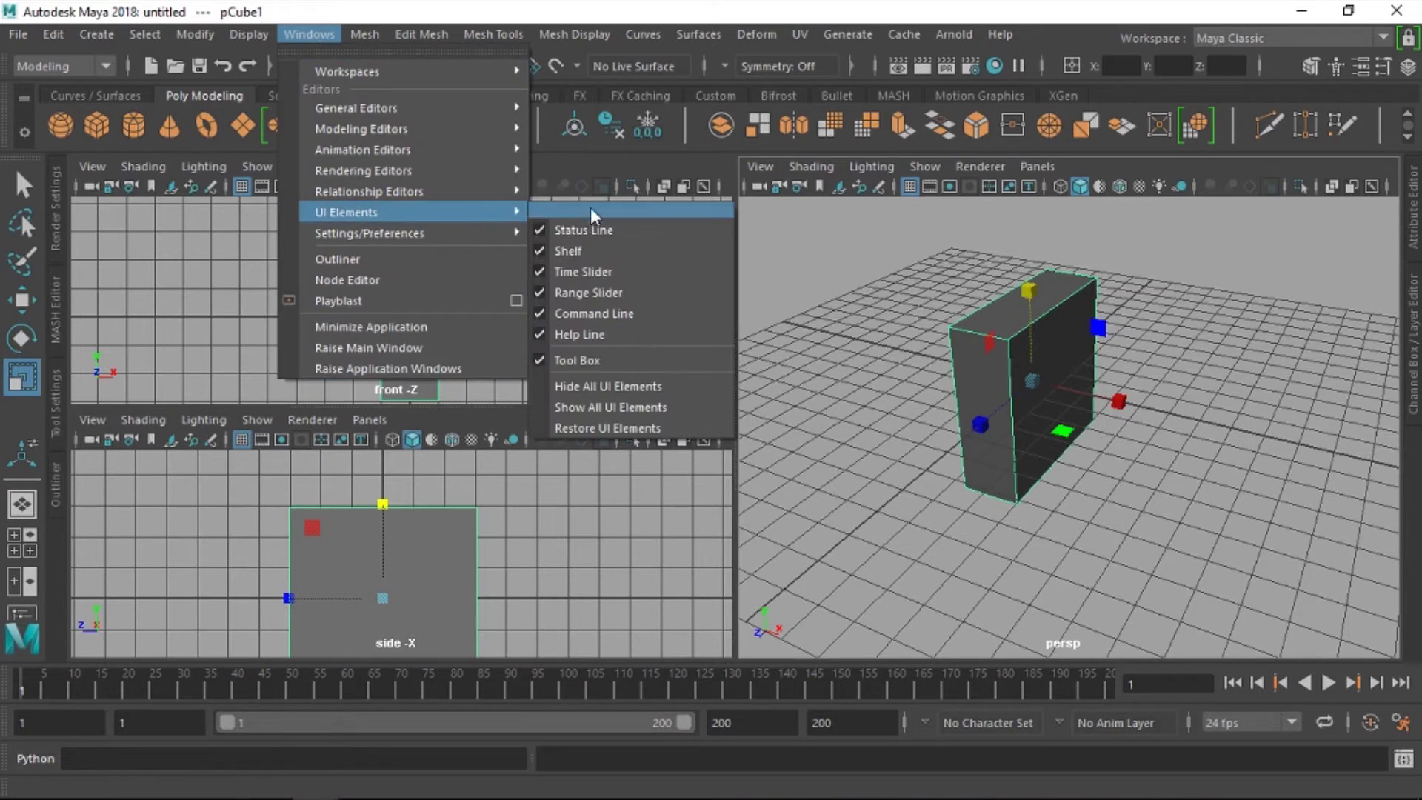
click(643, 212)
mouse_move(650, 191)
mouse_down()
mouse_move(918, 264)
mouse_move(898, 264)
mouse_up()
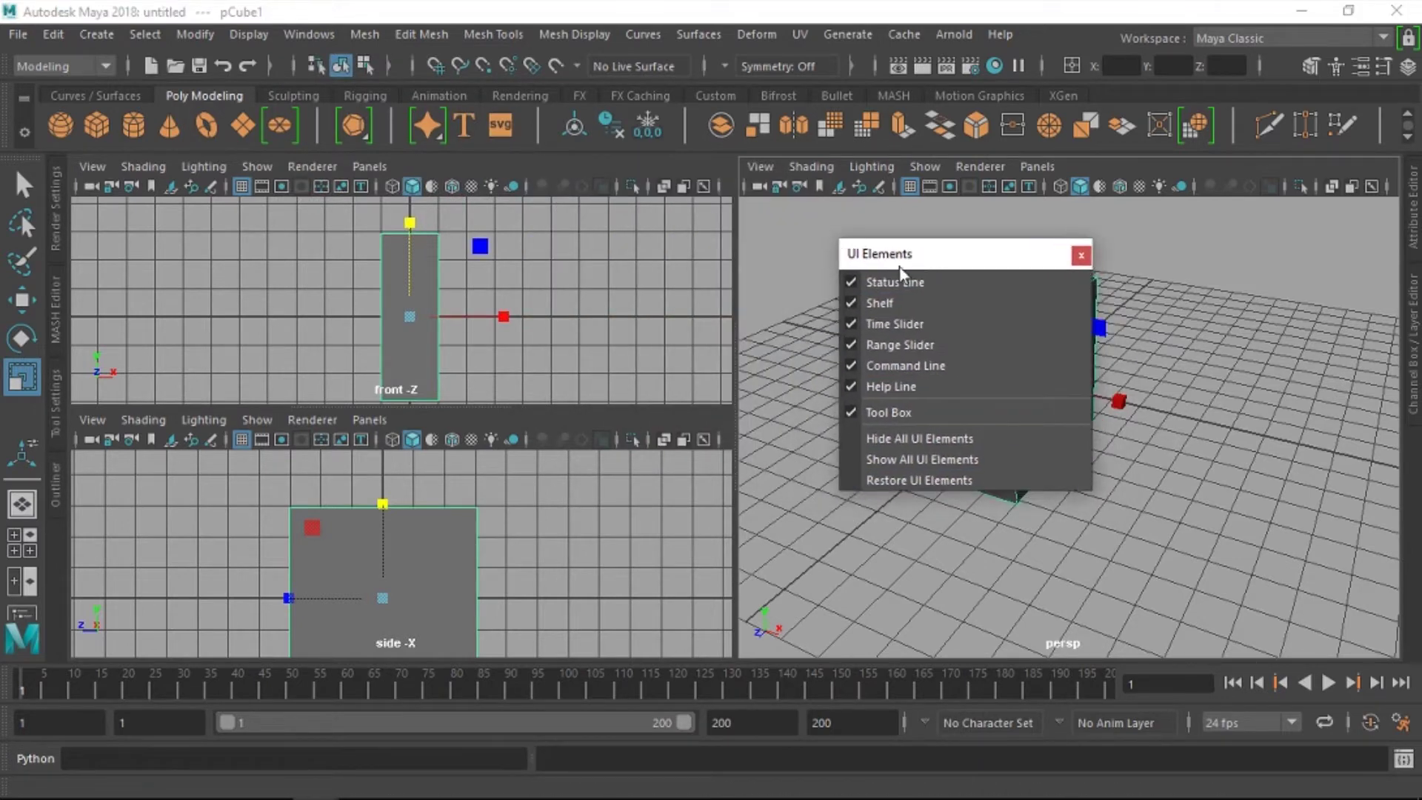
click(852, 381)
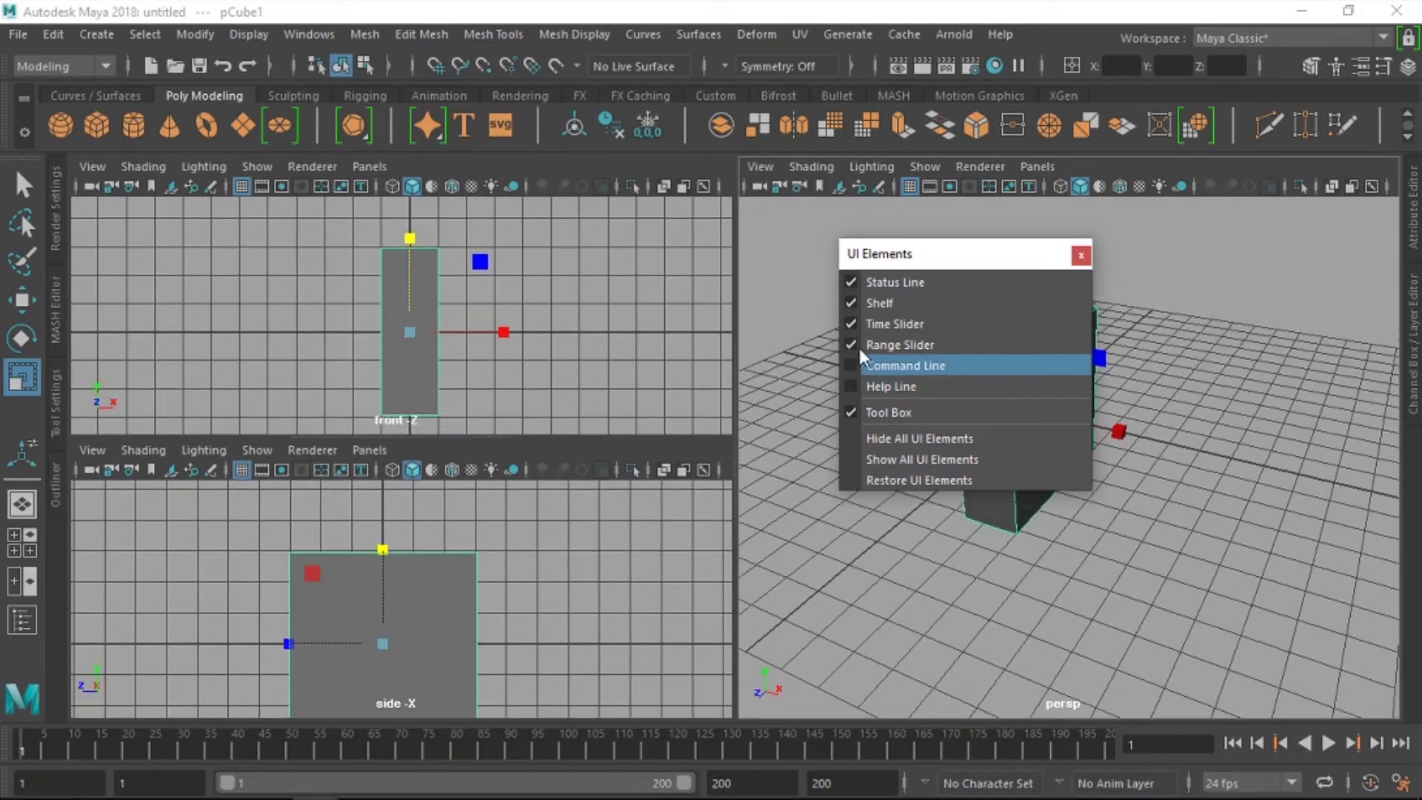
click(854, 344)
click(853, 323)
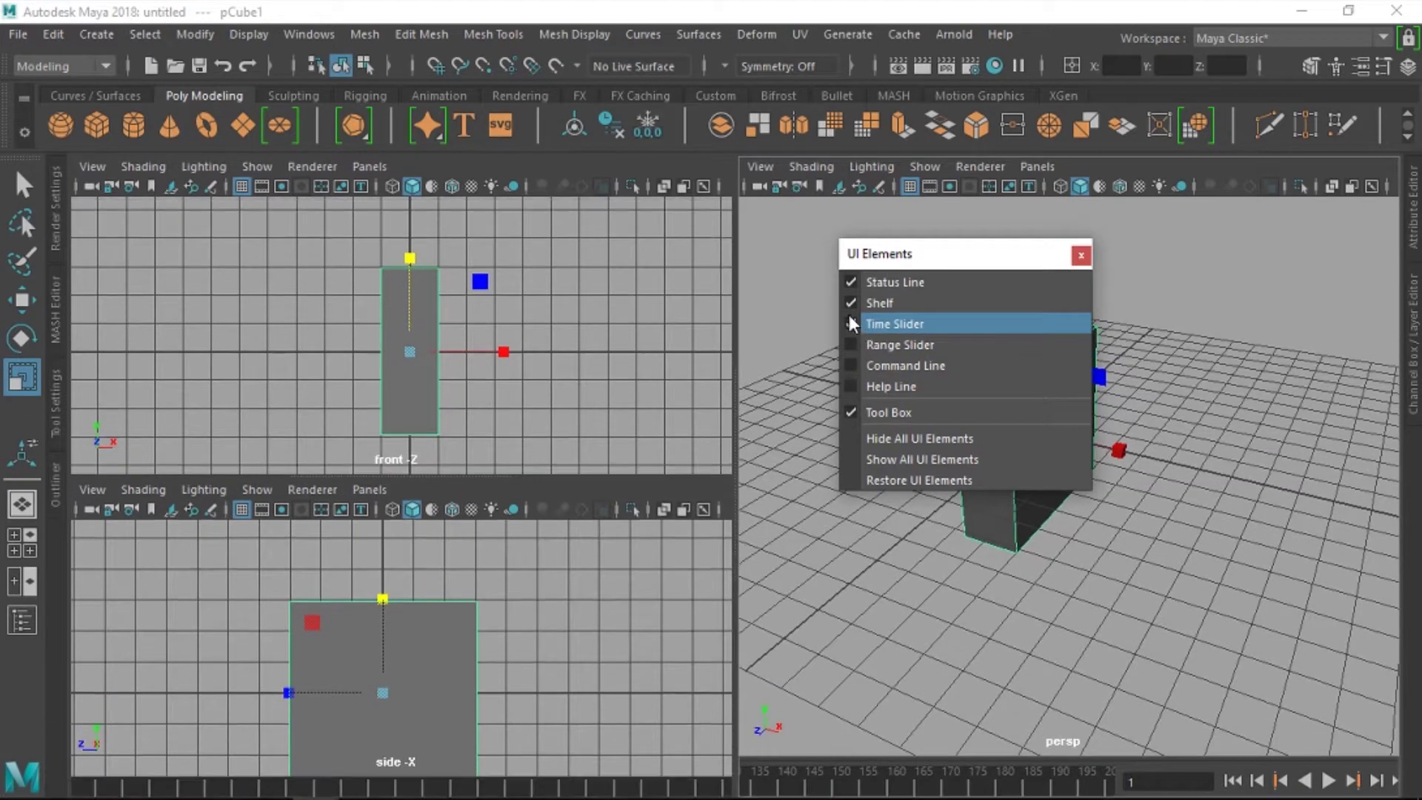
click(1082, 254)
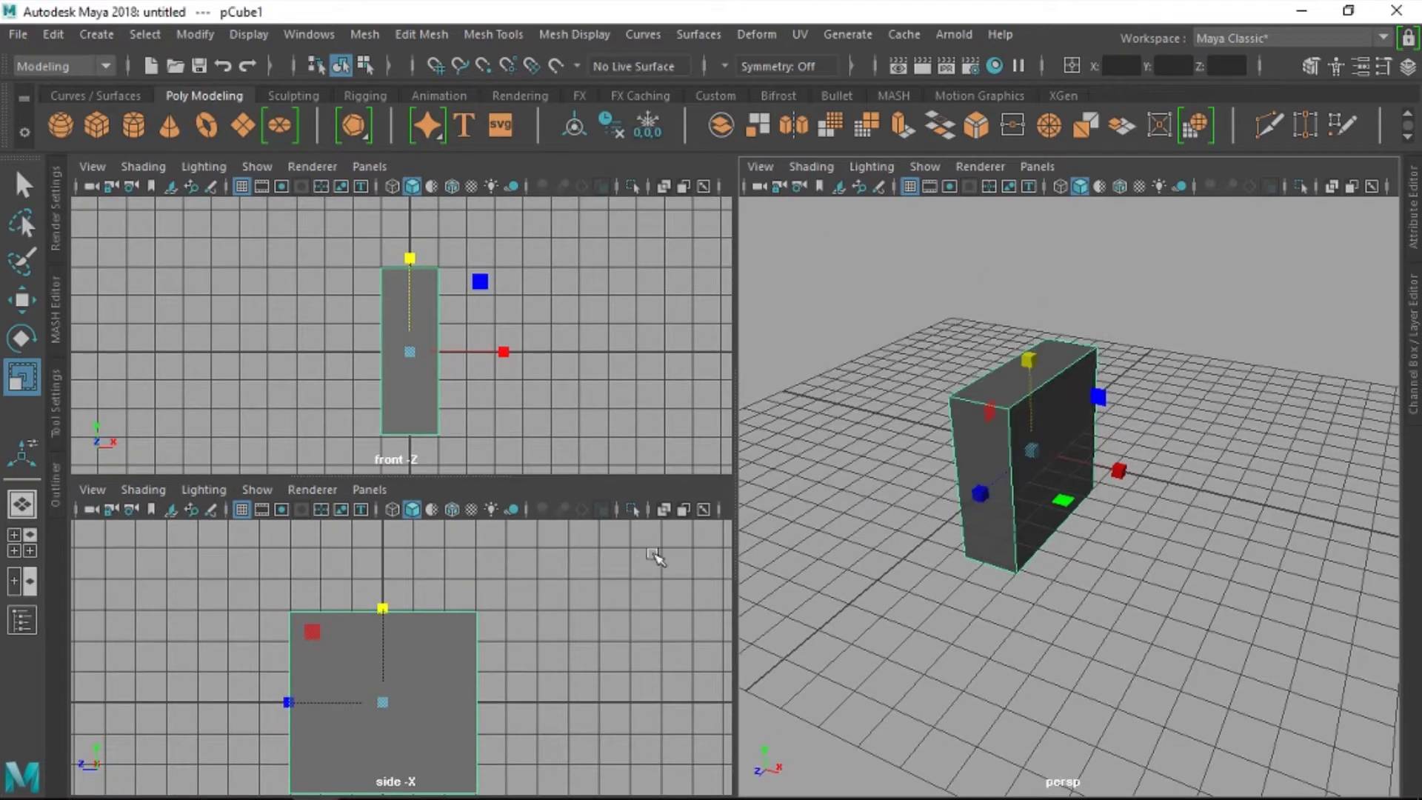
Step: Orbit the perspective camera lower toward the box and zoom the front view in on it
scroll(507, 633, up, 2)
scroll(485, 390, up, 1)
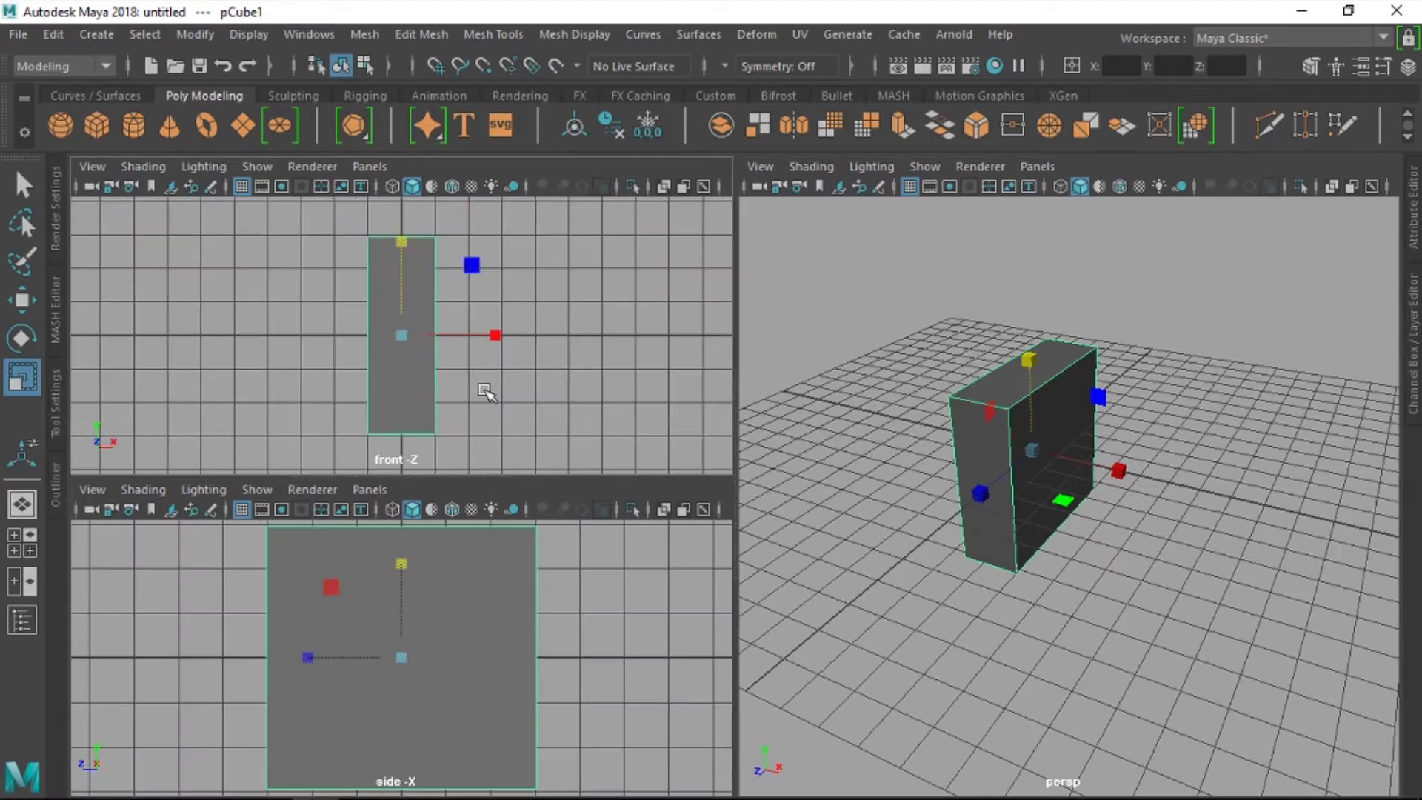
mouse_move(863, 429)
alt+mouse_down()
mouse_move(1126, 438)
mouse_move(1009, 453)
mouse_move(983, 441)
mouse_move(980, 489)
alt+mouse_up()
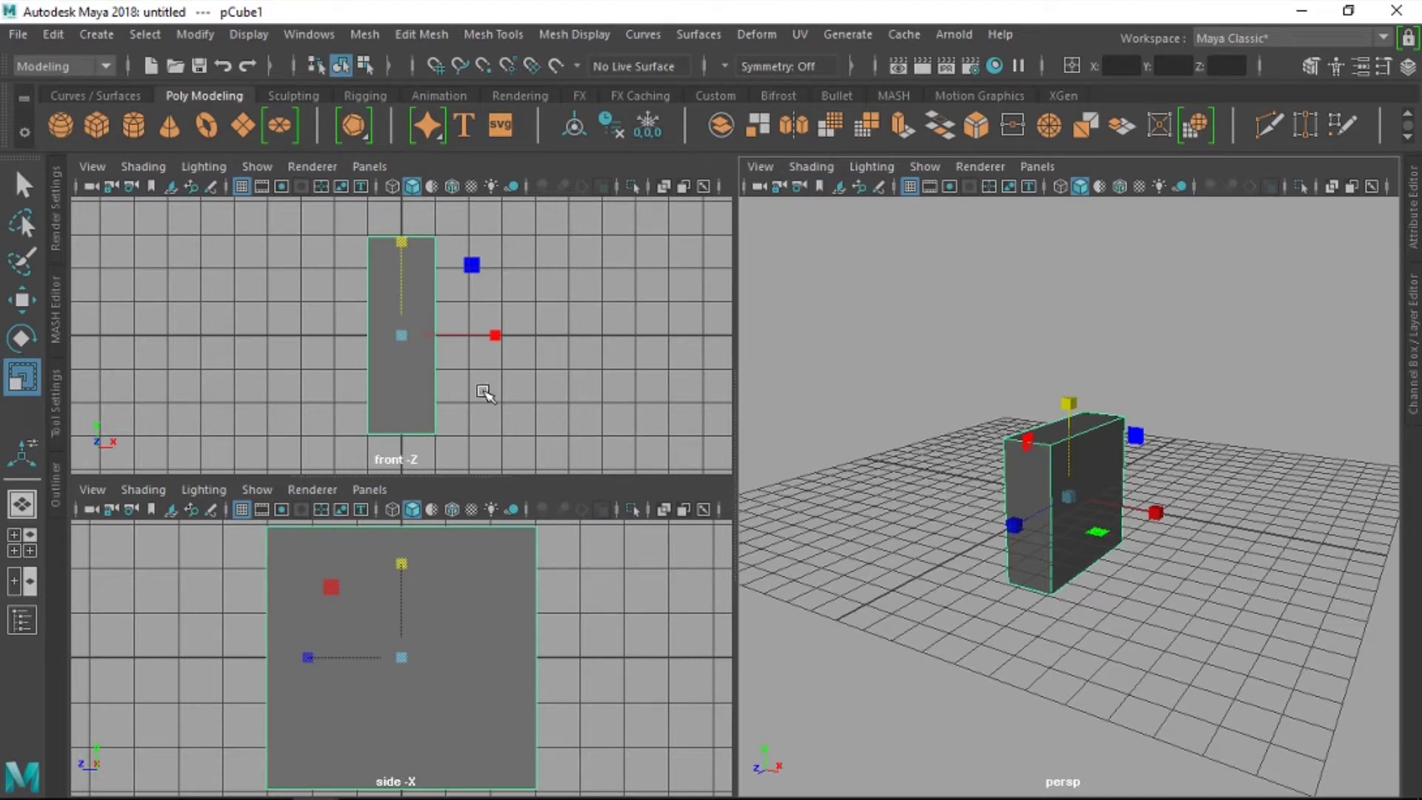
mouse_move(1031, 411)
alt+mouse_down()
mouse_move(1053, 438)
mouse_move(1111, 394)
mouse_move(1069, 409)
mouse_move(1012, 381)
mouse_move(1043, 393)
alt+mouse_up()
key(space)
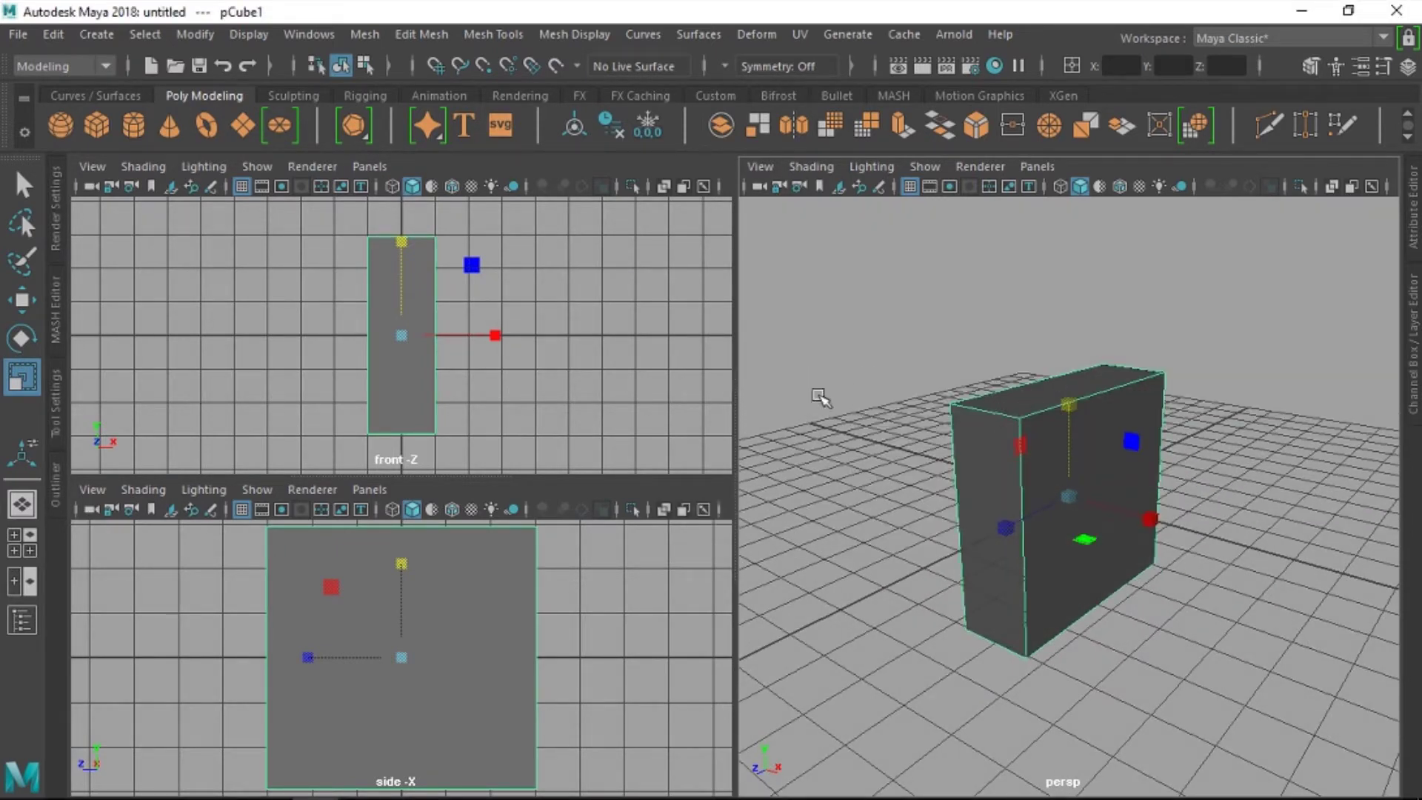
alt+drag(596, 355, 400, 375)
mouse_move(400, 374)
alt+right_down()
mouse_move(540, 394)
mouse_move(470, 387)
mouse_move(554, 371)
alt+right_up()
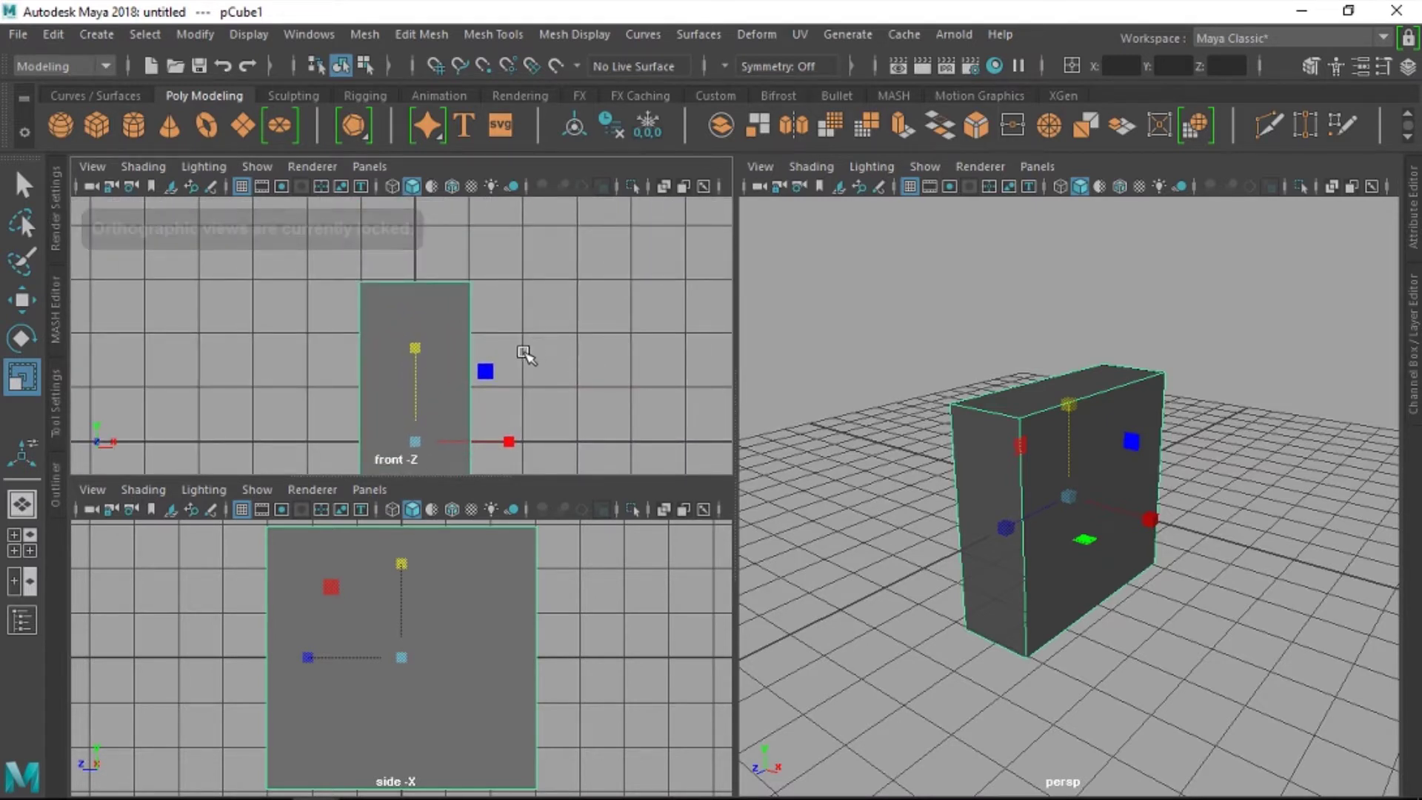
Step: Stretch the box taller along Y, then delete it and orbit around the empty grid
drag(413, 347, 431, 313)
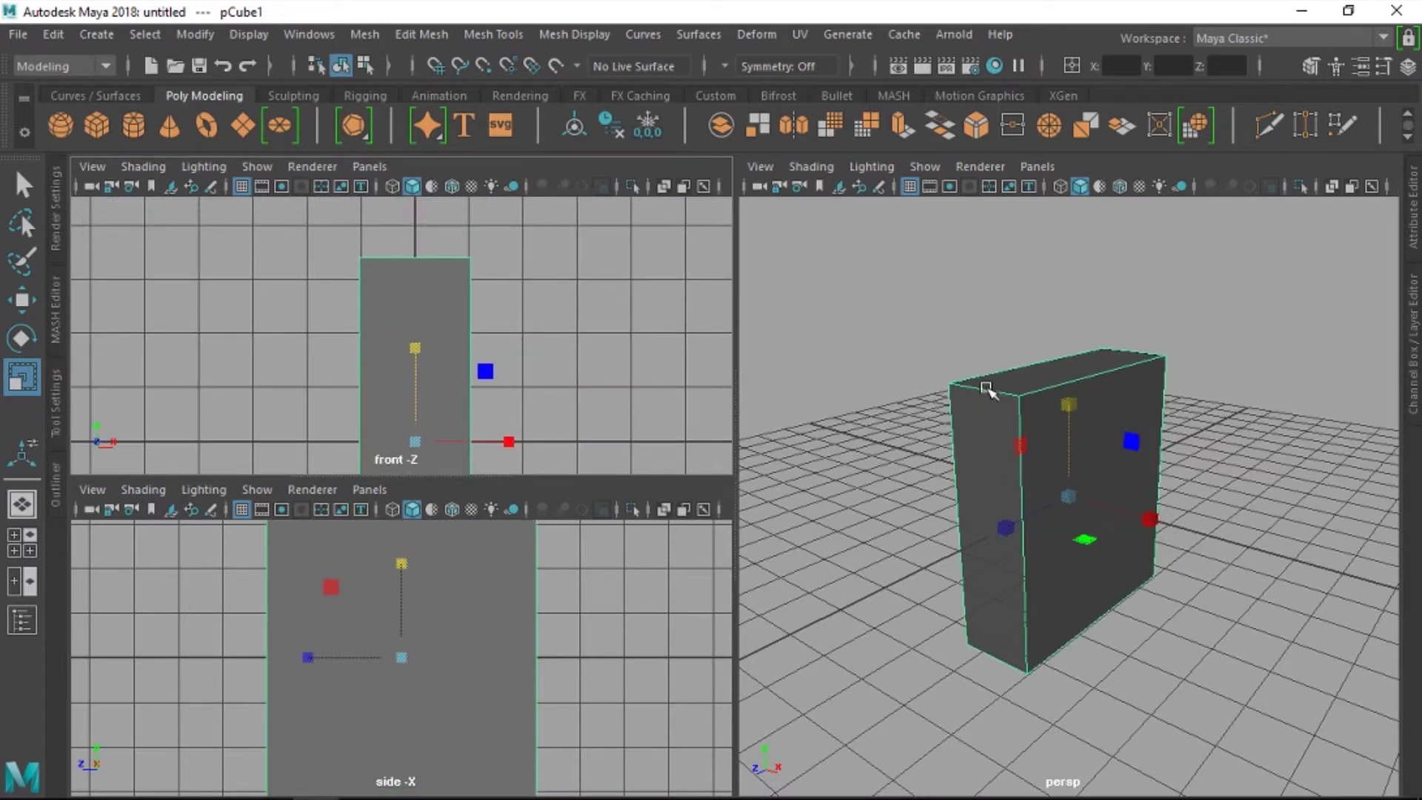
scroll(1013, 385, down, 3)
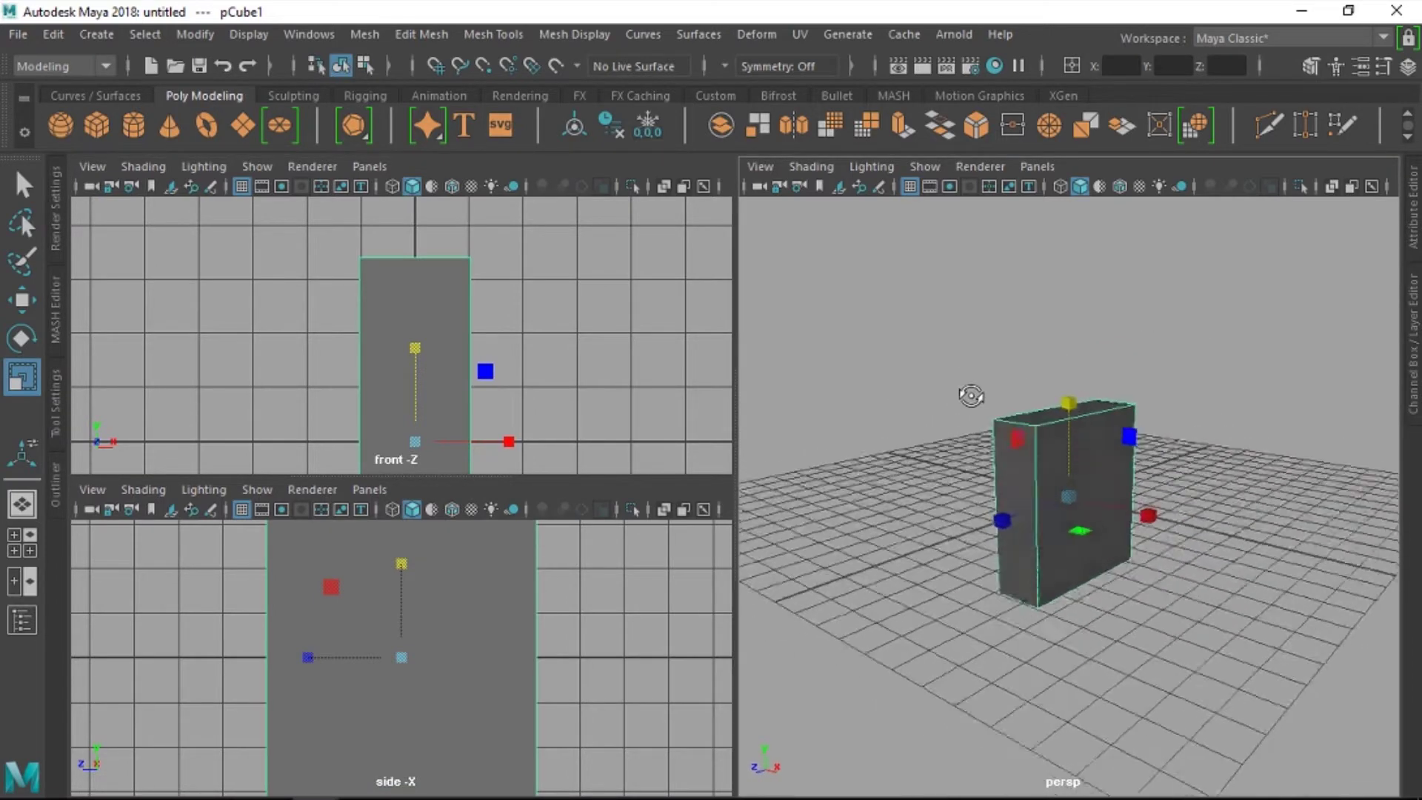
mouse_move(1013, 384)
alt+mouse_down()
mouse_move(970, 387)
mouse_move(940, 353)
mouse_move(1124, 333)
alt+mouse_up()
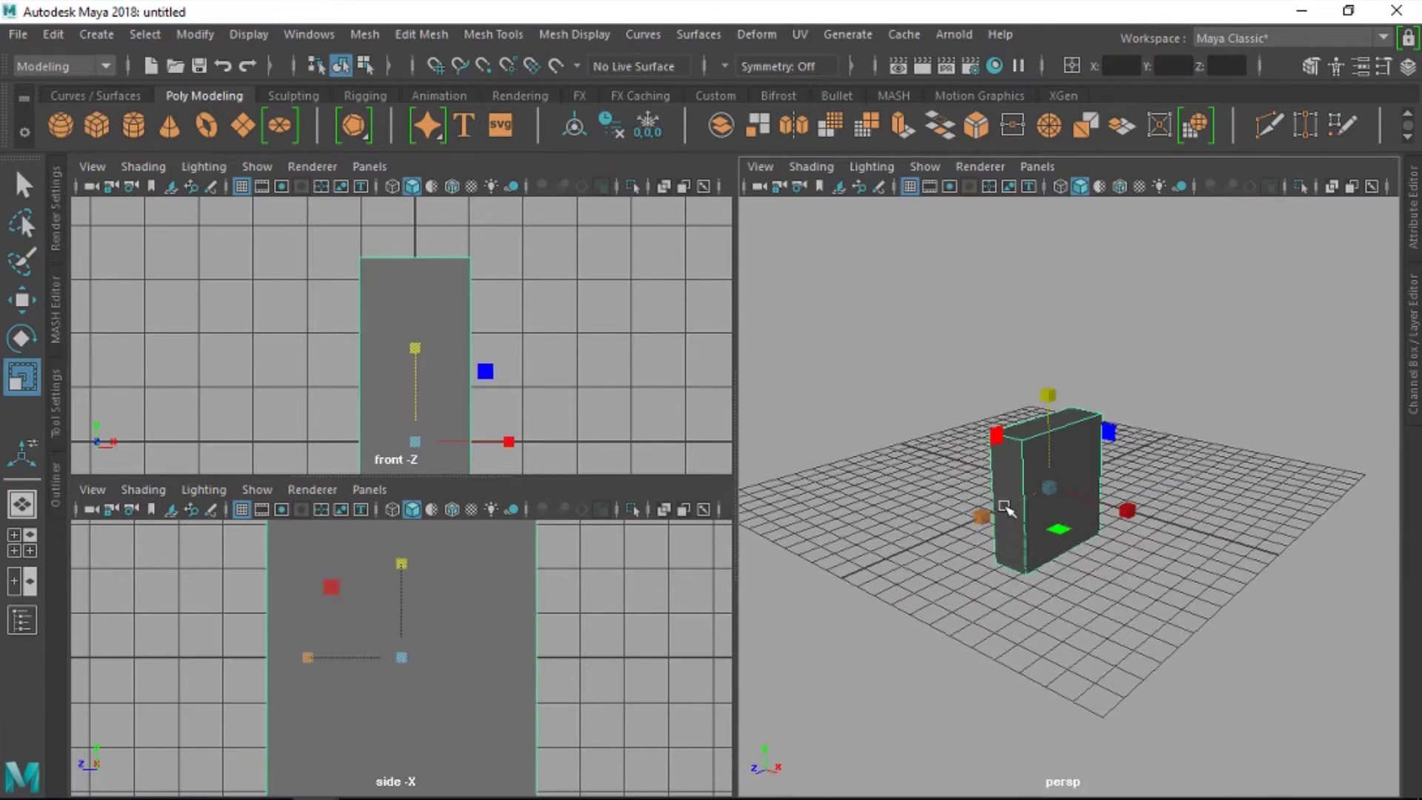
key(Delete)
mouse_move(972, 314)
alt+mouse_down()
mouse_move(923, 384)
mouse_move(967, 393)
alt+mouse_up()
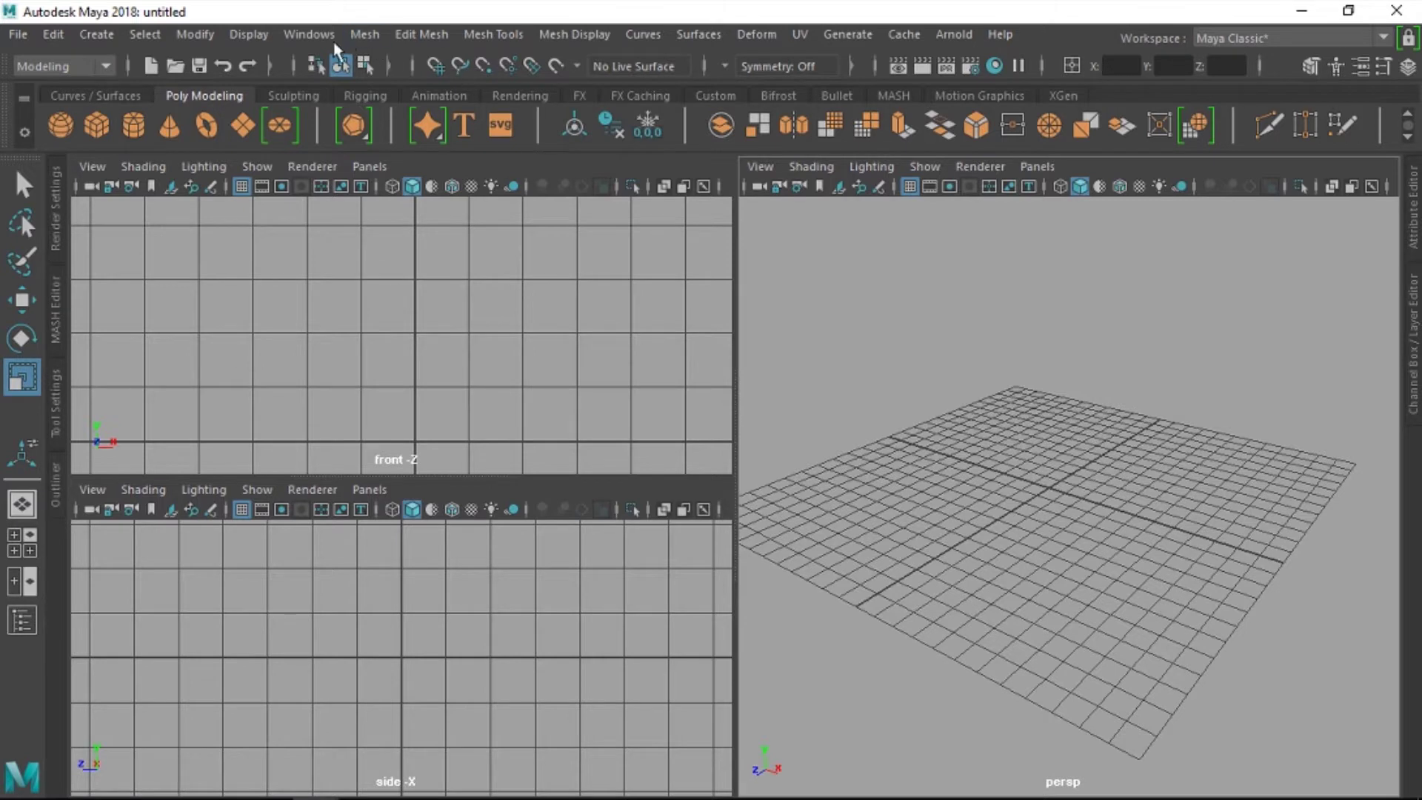
click(309, 34)
mouse_move(346, 212)
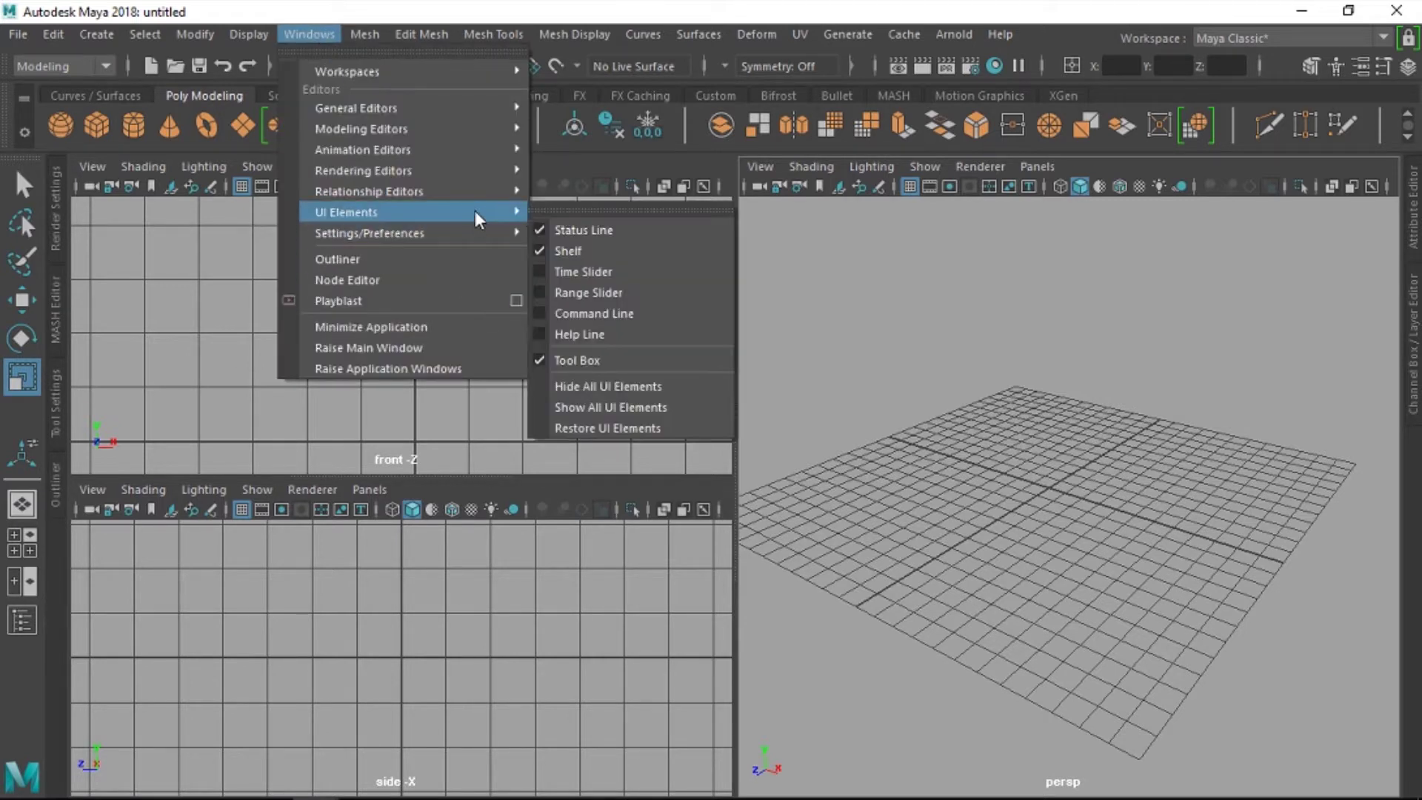
click(541, 208)
drag(677, 194, 1039, 277)
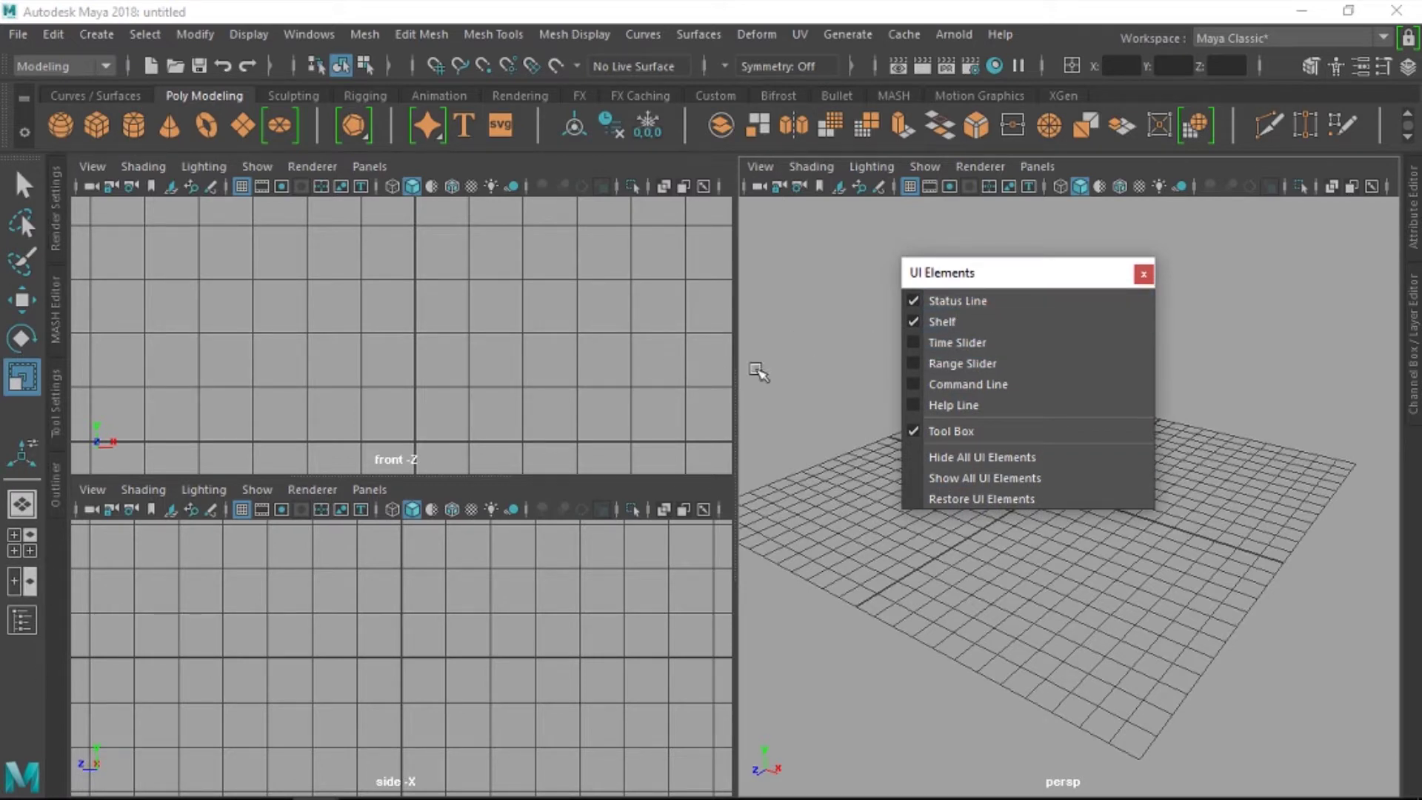
click(921, 430)
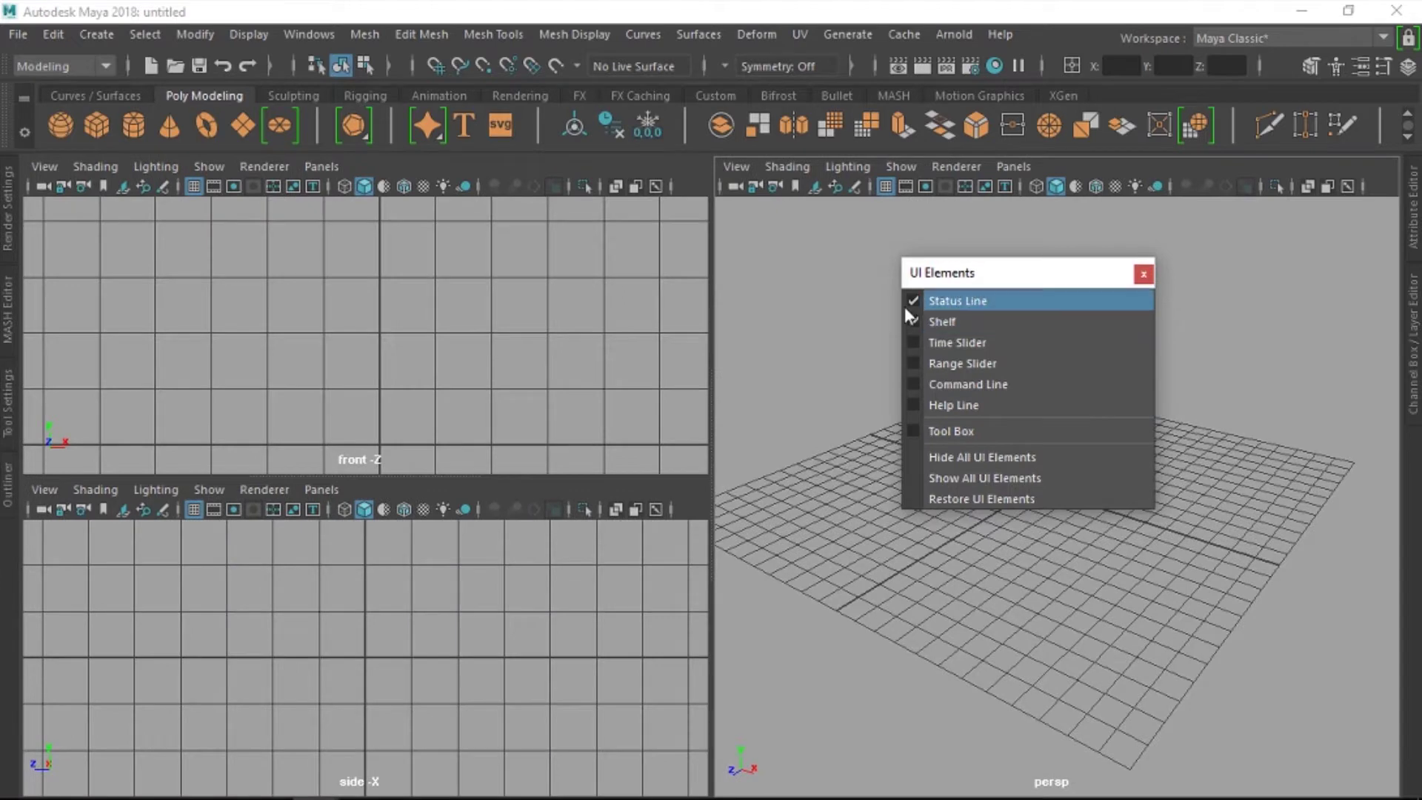
click(918, 432)
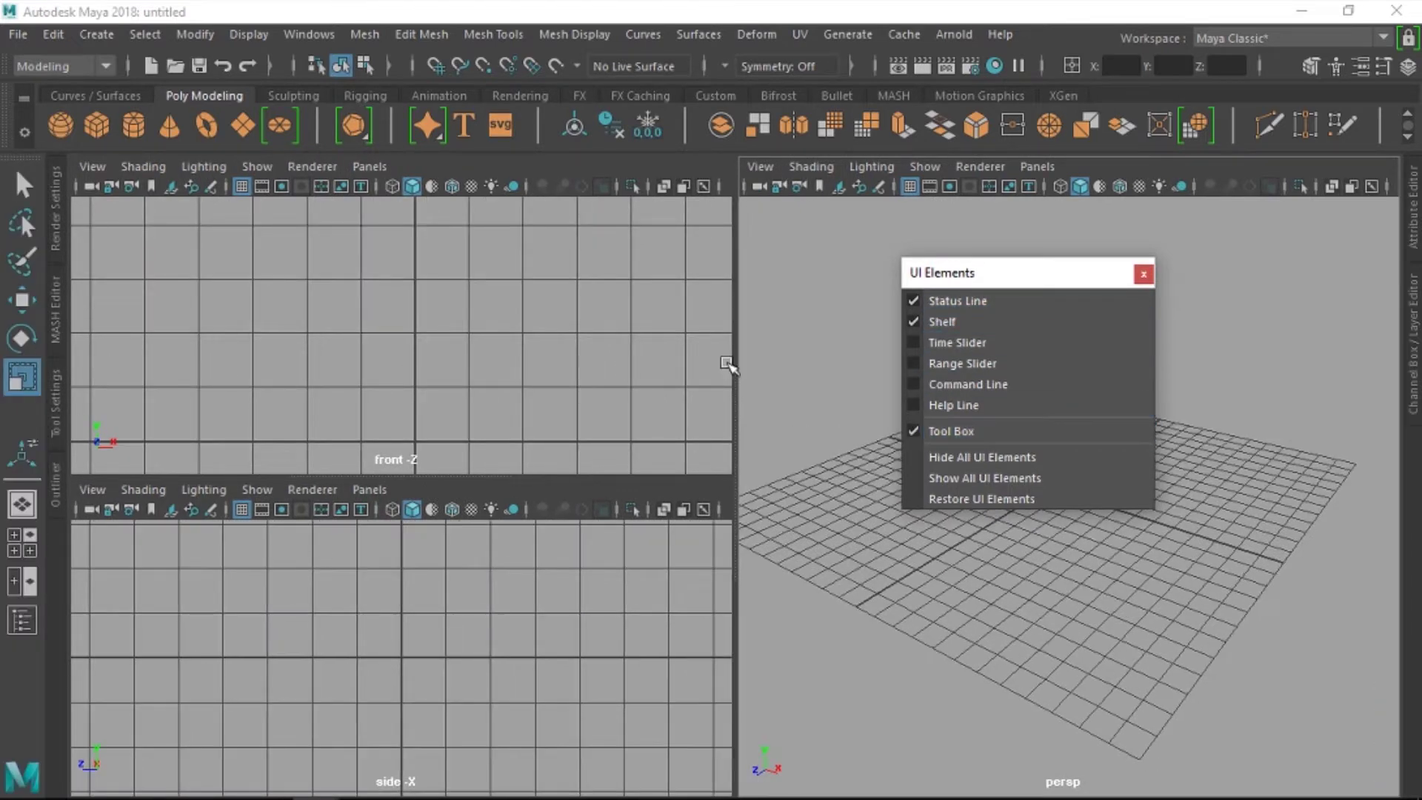
click(913, 428)
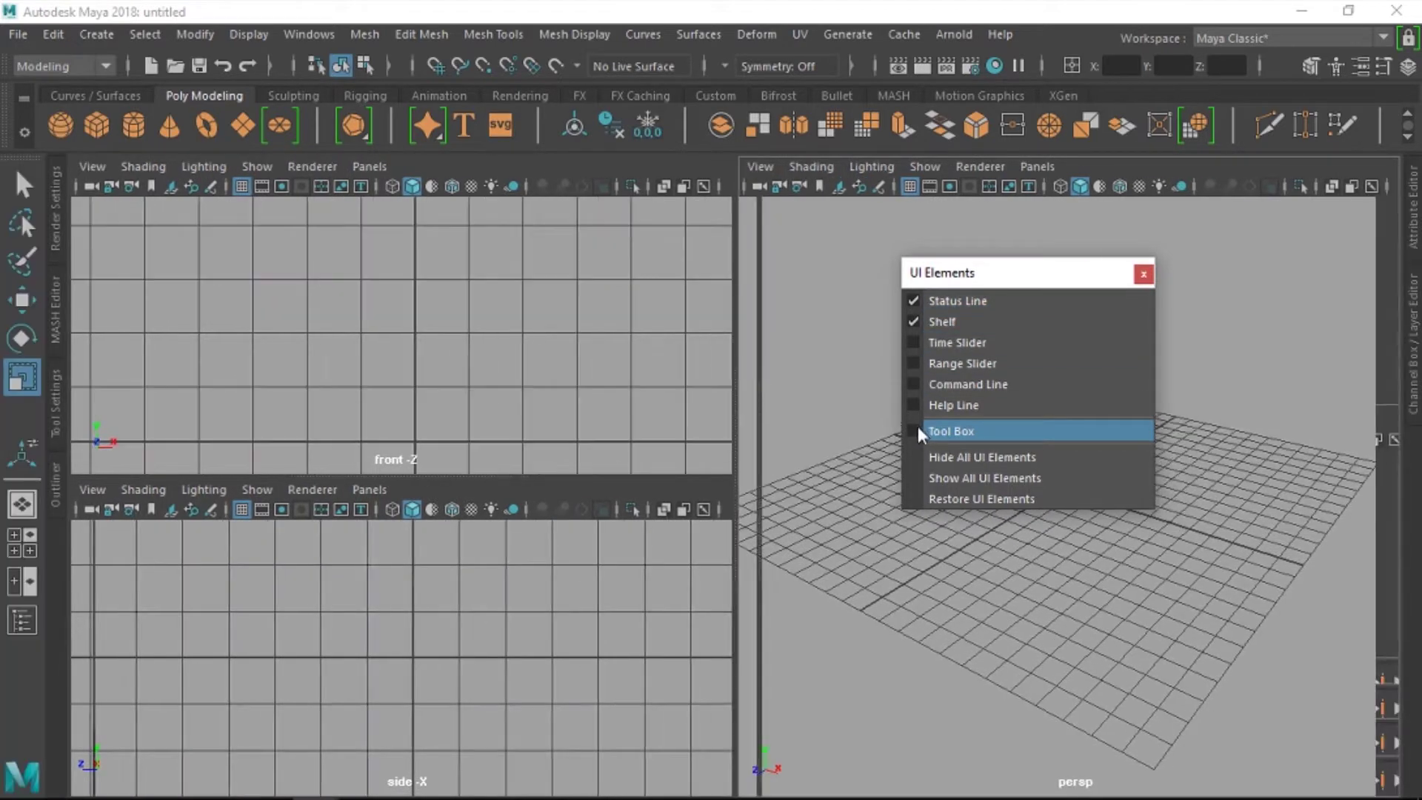
click(917, 428)
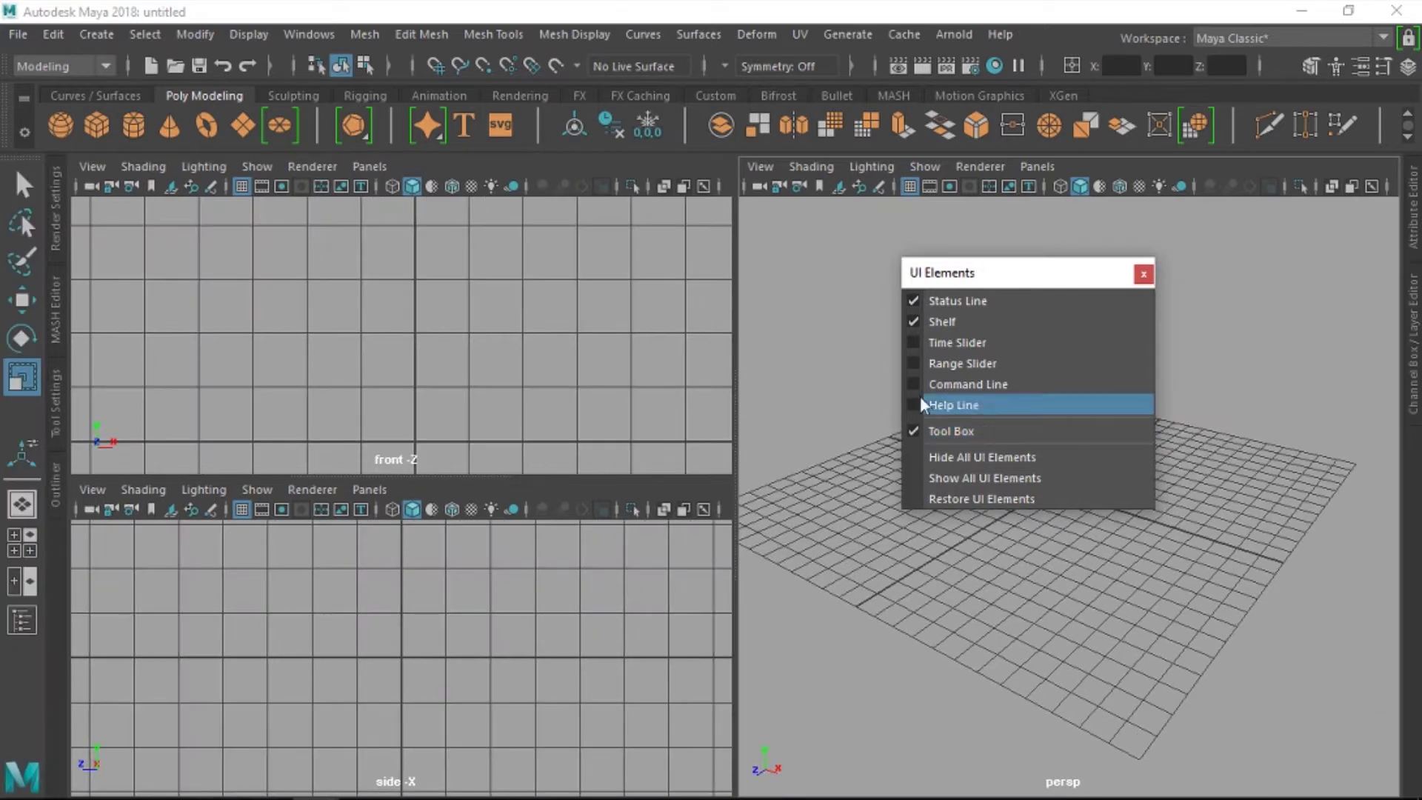
click(913, 321)
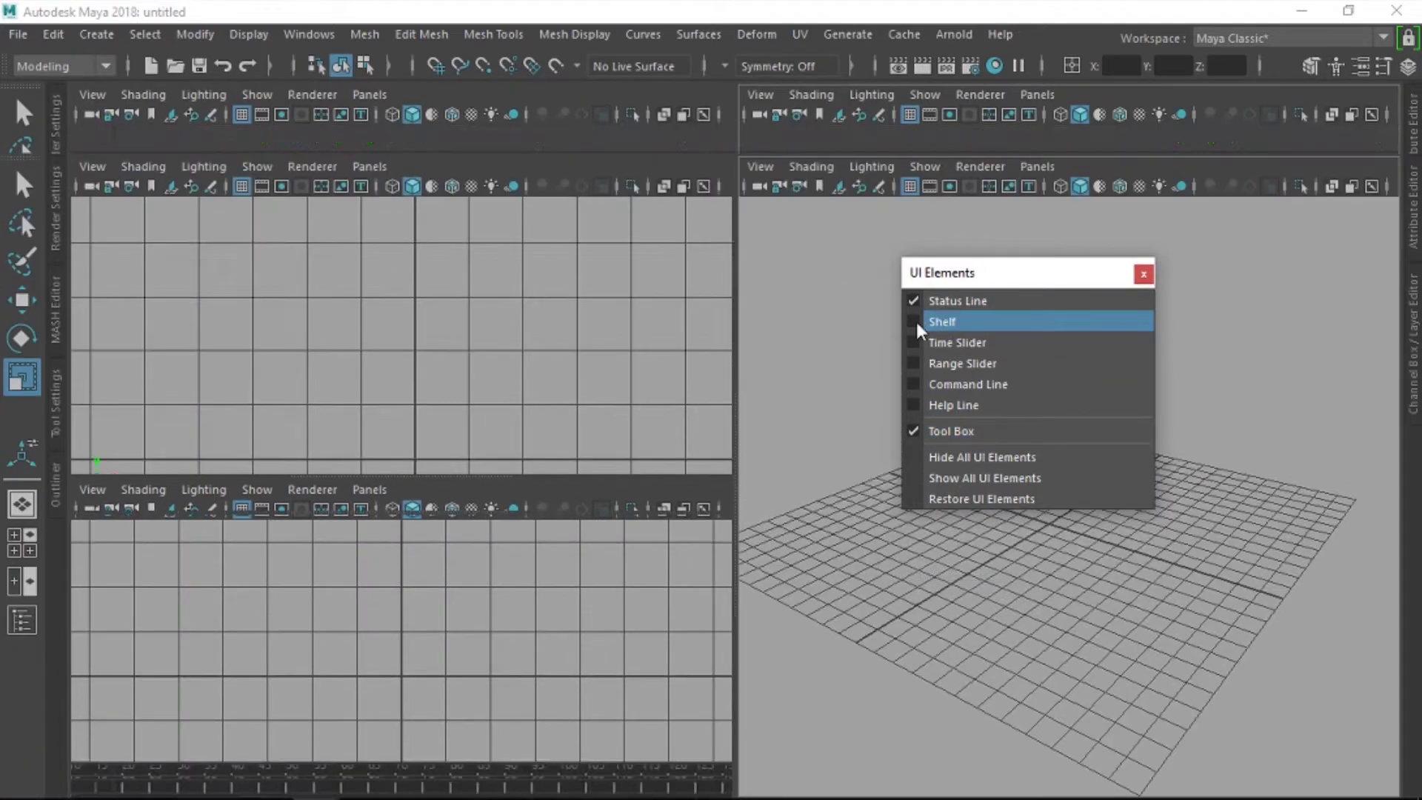
click(915, 323)
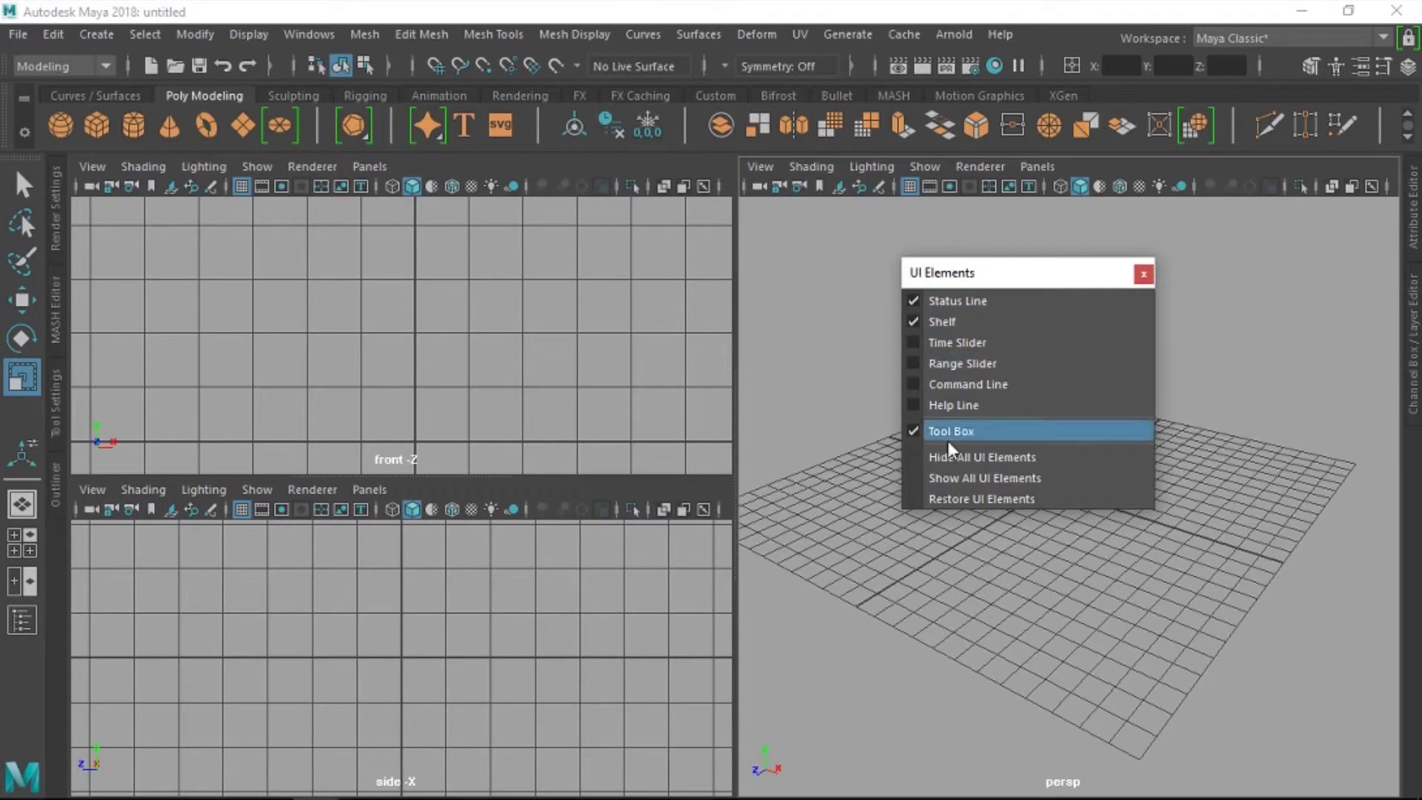
click(1144, 276)
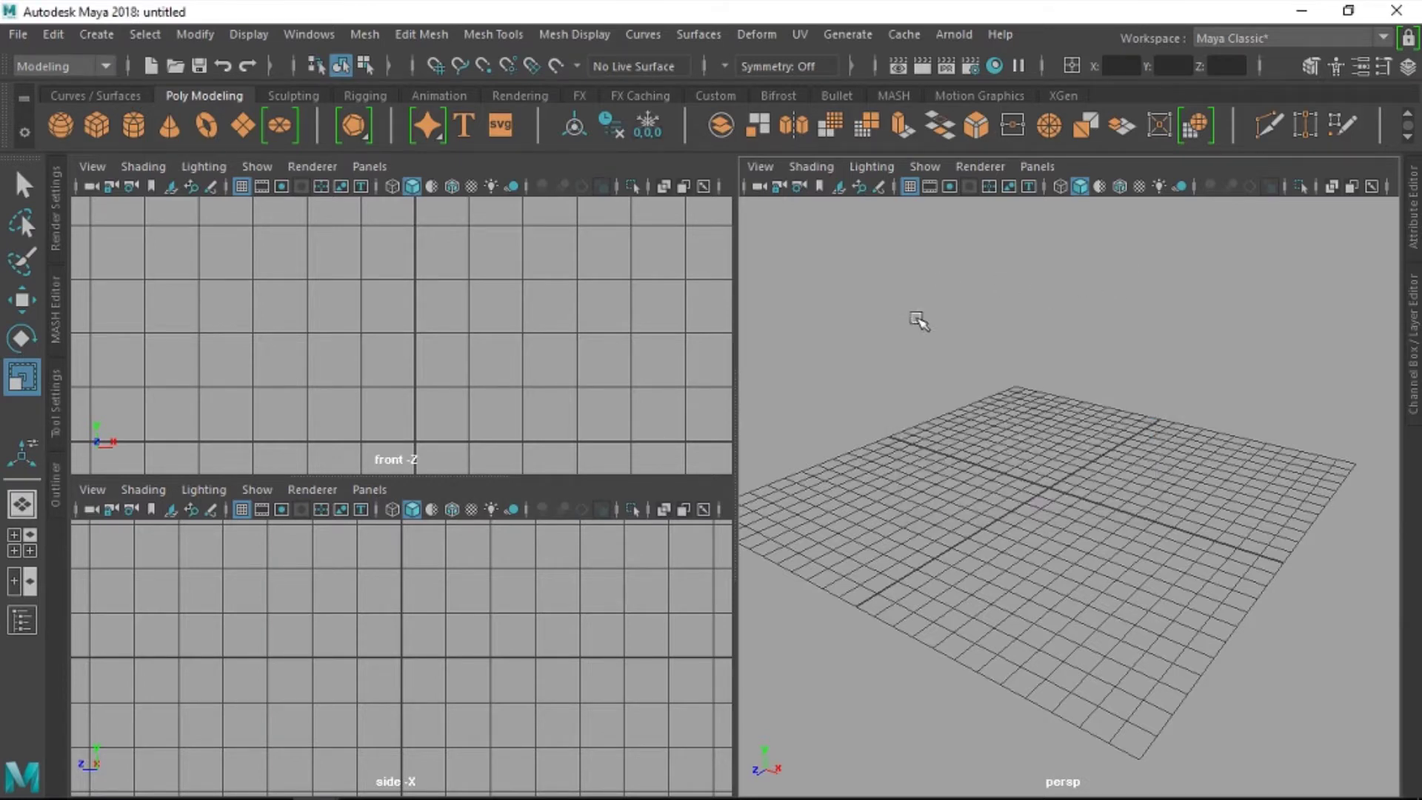
mouse_move(1001, 410)
alt+mouse_down()
mouse_move(1032, 381)
mouse_move(975, 406)
alt+mouse_up()
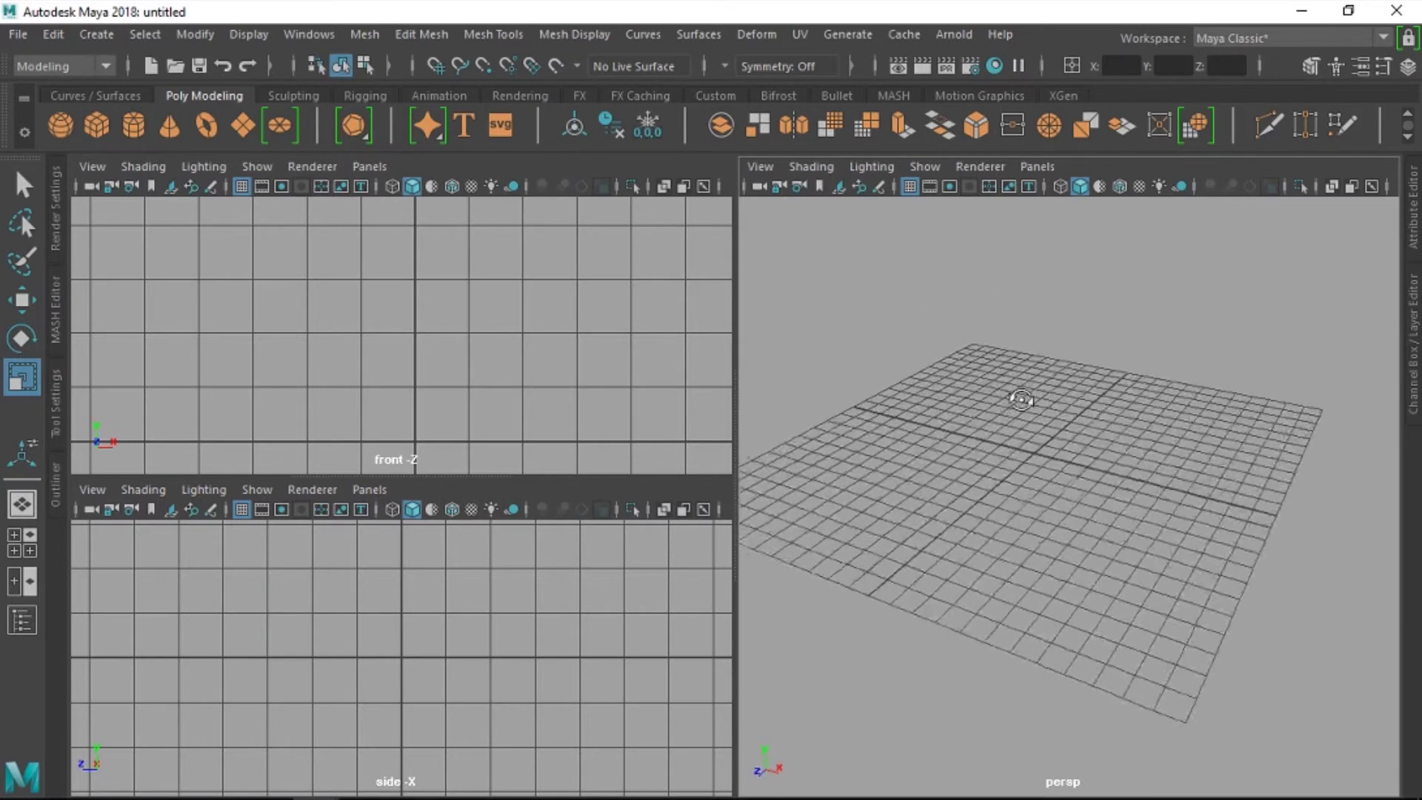
mouse_move(975, 407)
alt+right_down()
mouse_move(1070, 415)
mouse_move(1092, 387)
mouse_move(1019, 425)
mouse_move(984, 407)
mouse_move(996, 348)
alt+right_up()
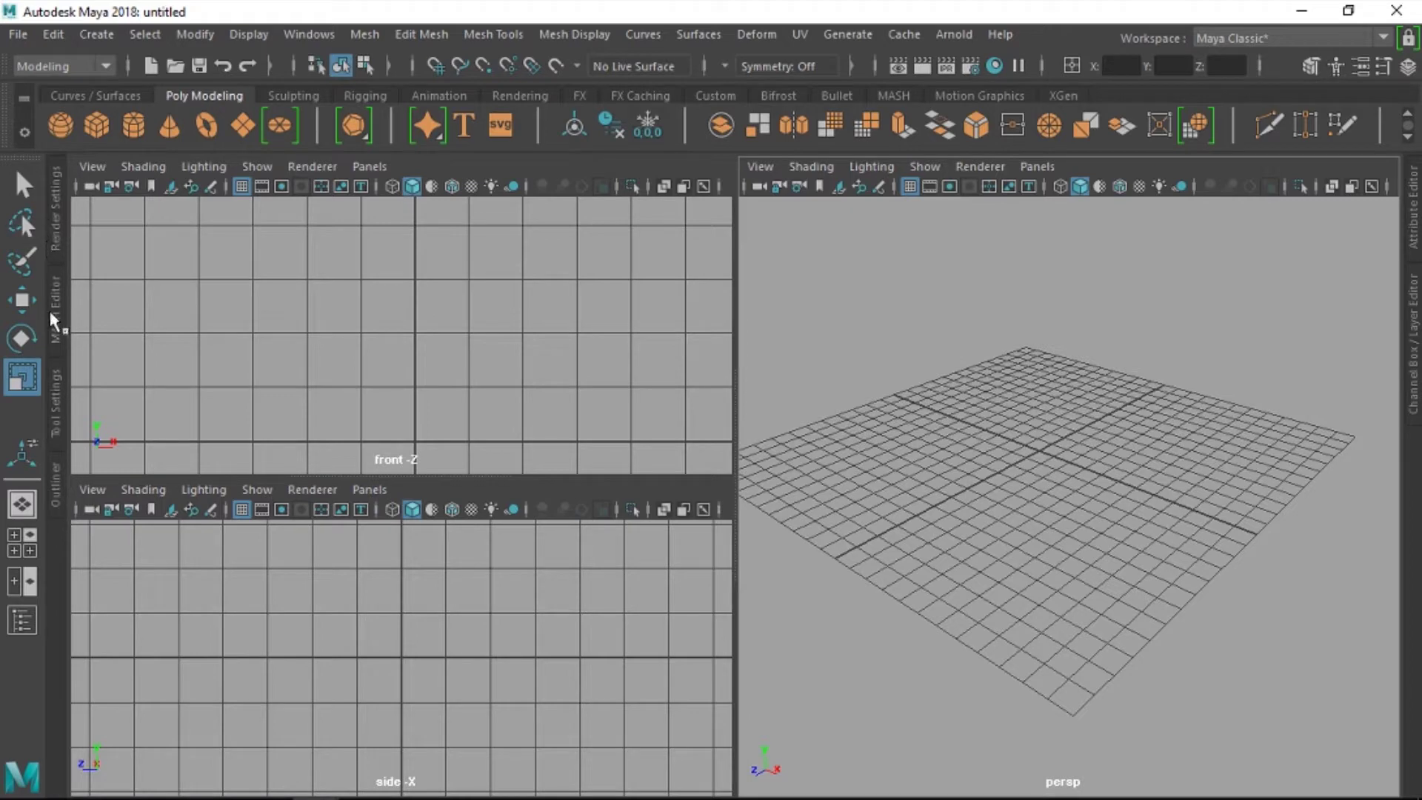
click(54, 225)
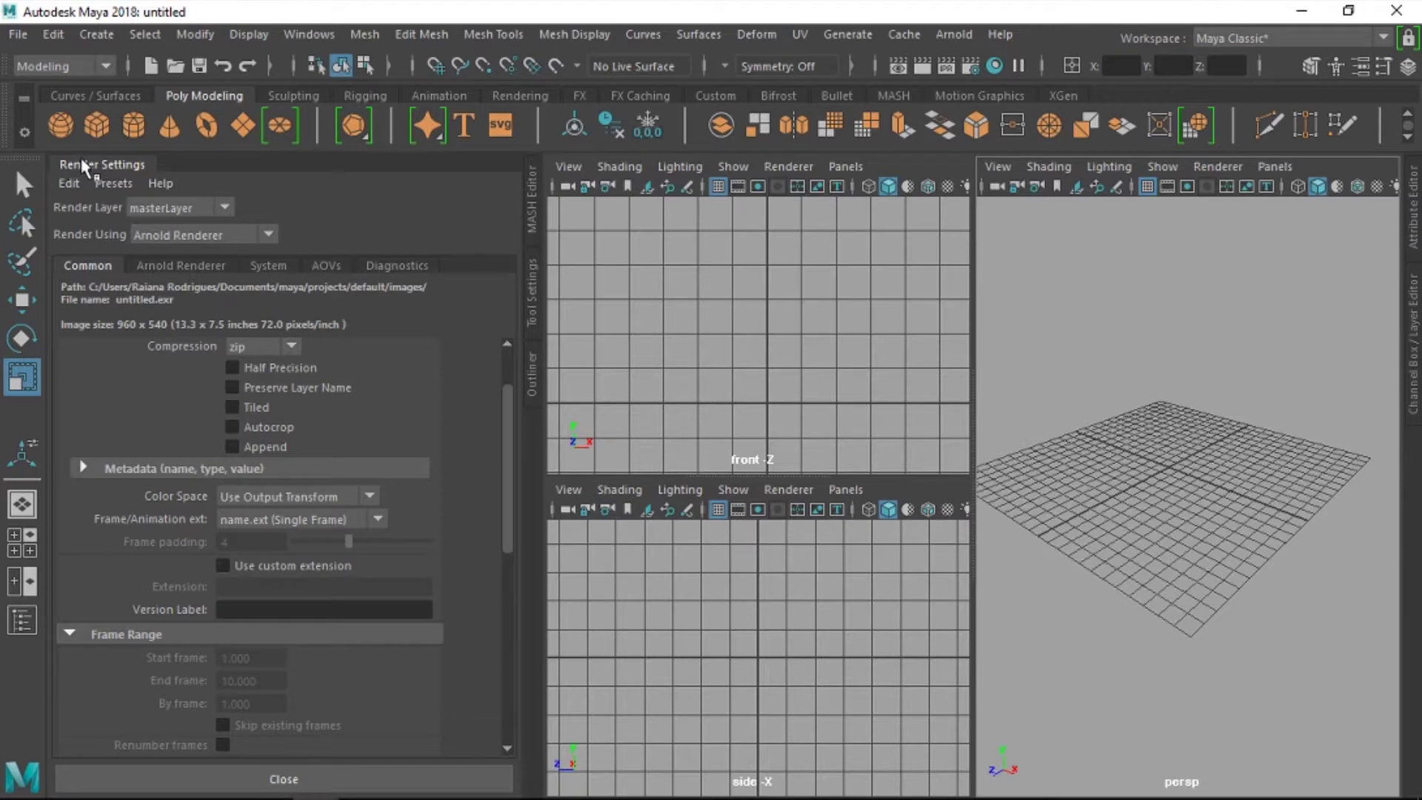
click(83, 166)
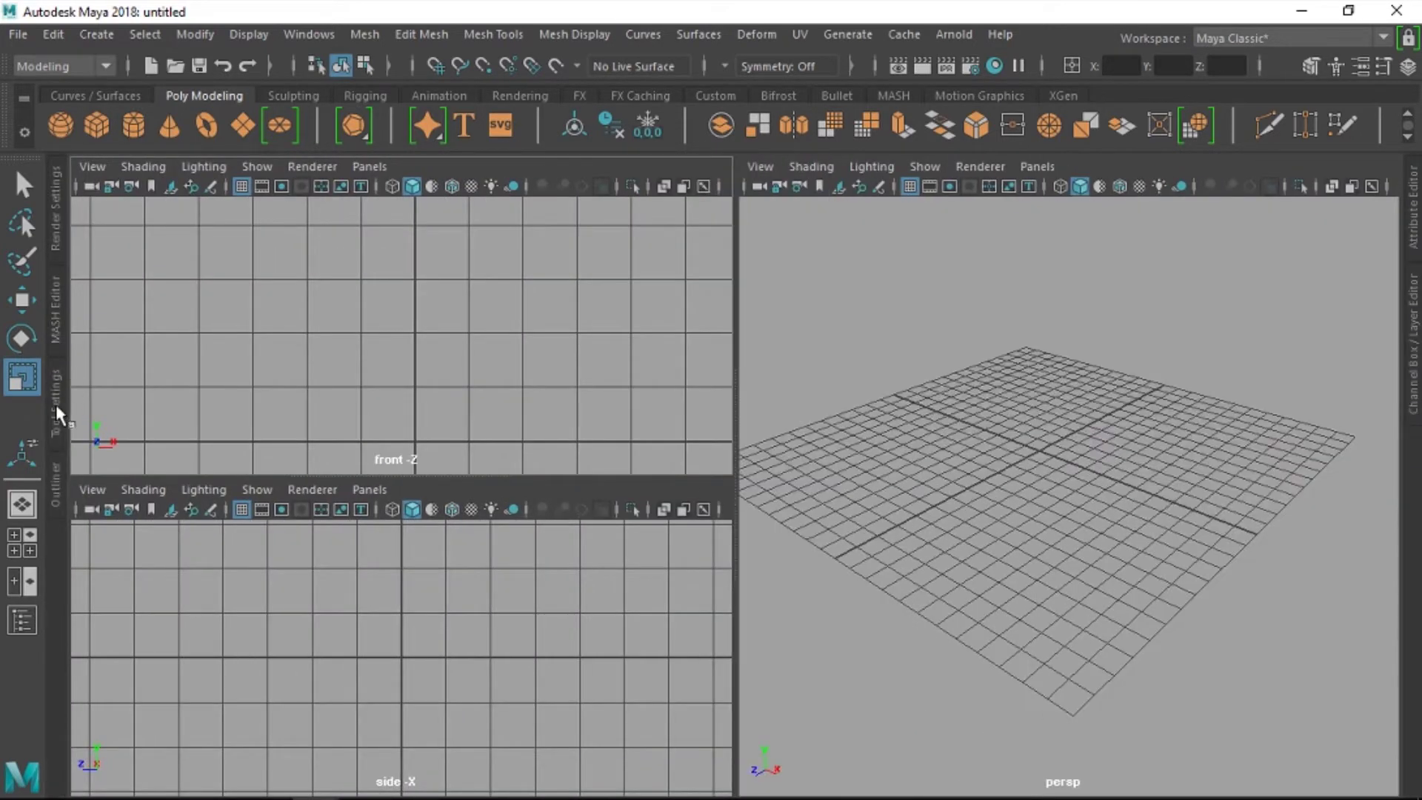
click(57, 411)
click(56, 485)
Step: Open the Graph Editor from Windows > Animation Editors and dock it on the left as a collapsed tab
click(196, 35)
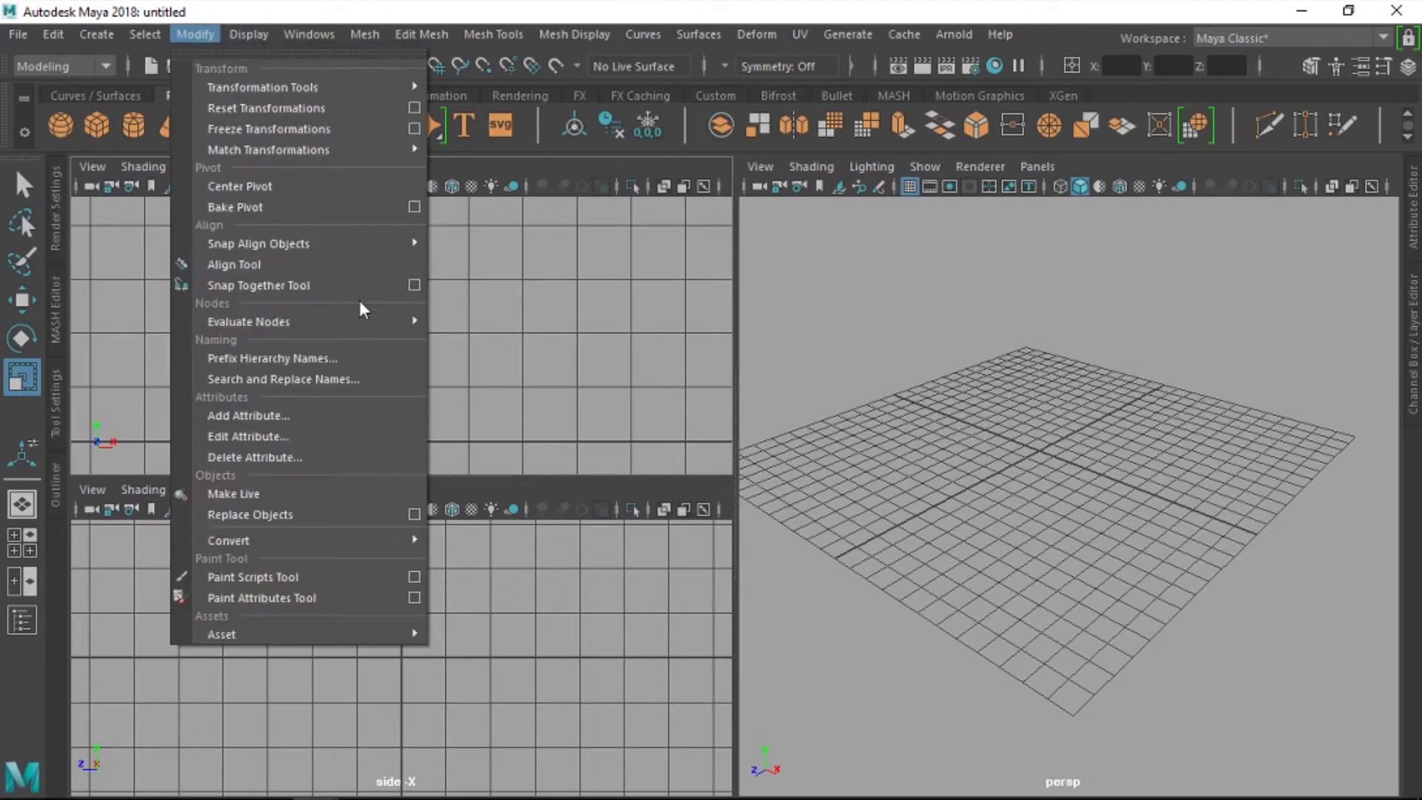
click(309, 34)
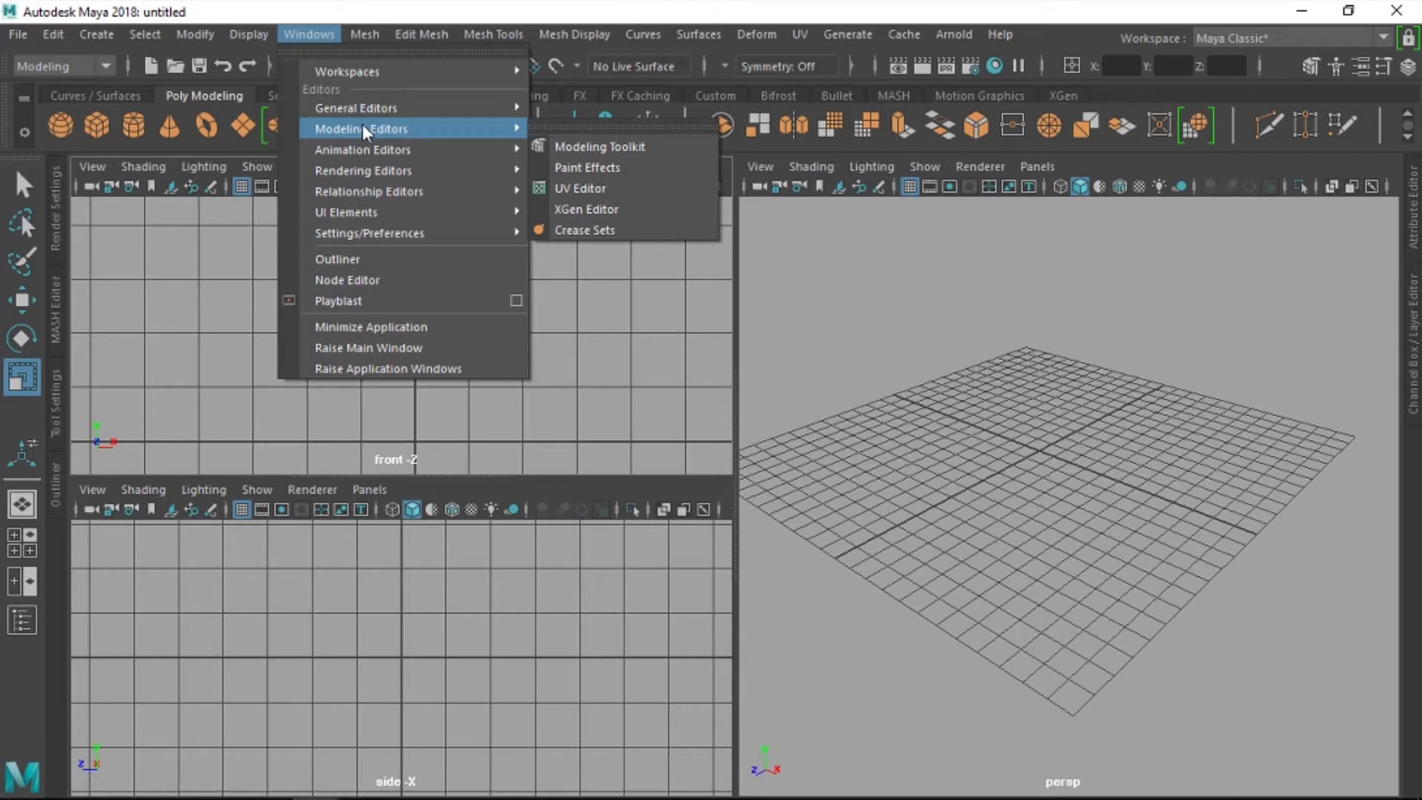
mouse_move(362, 149)
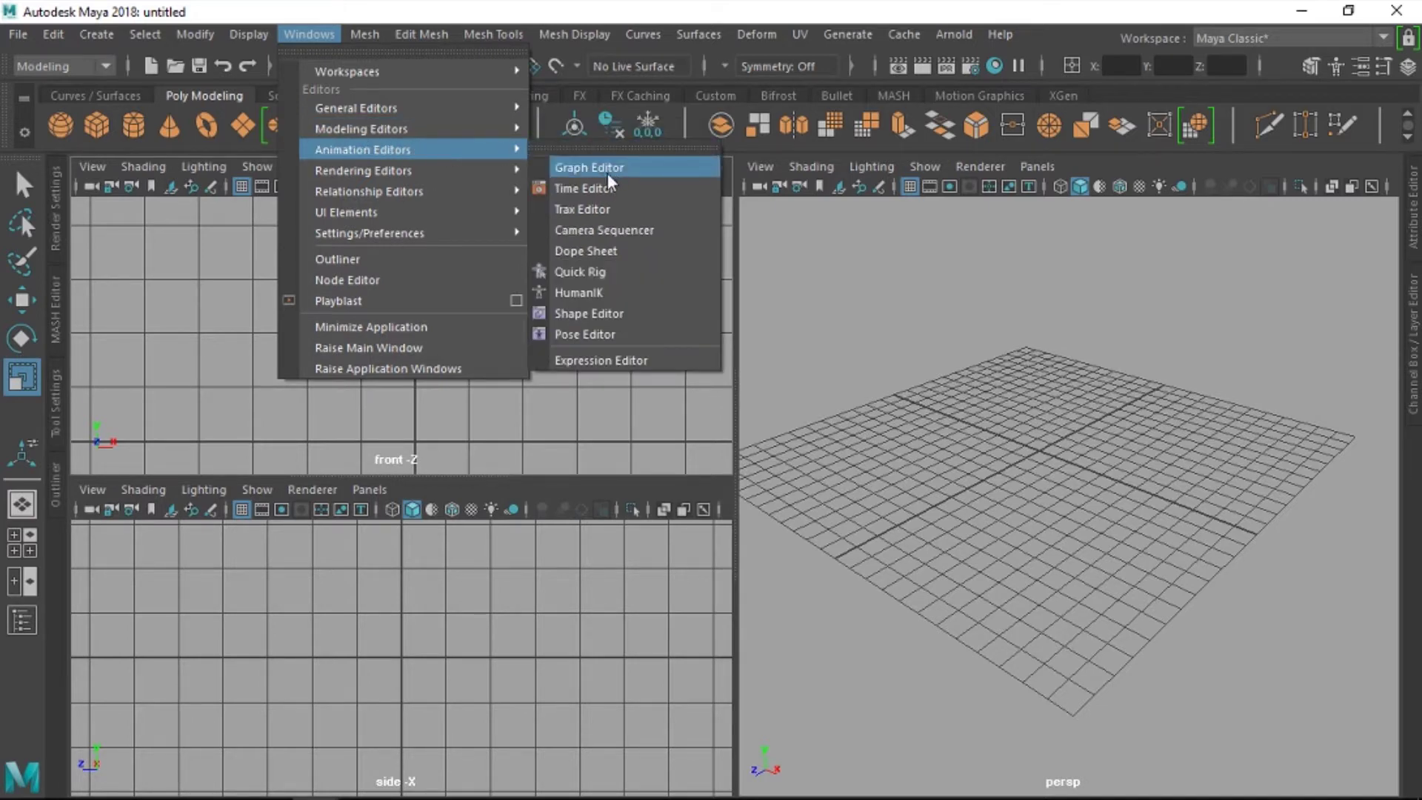
click(607, 169)
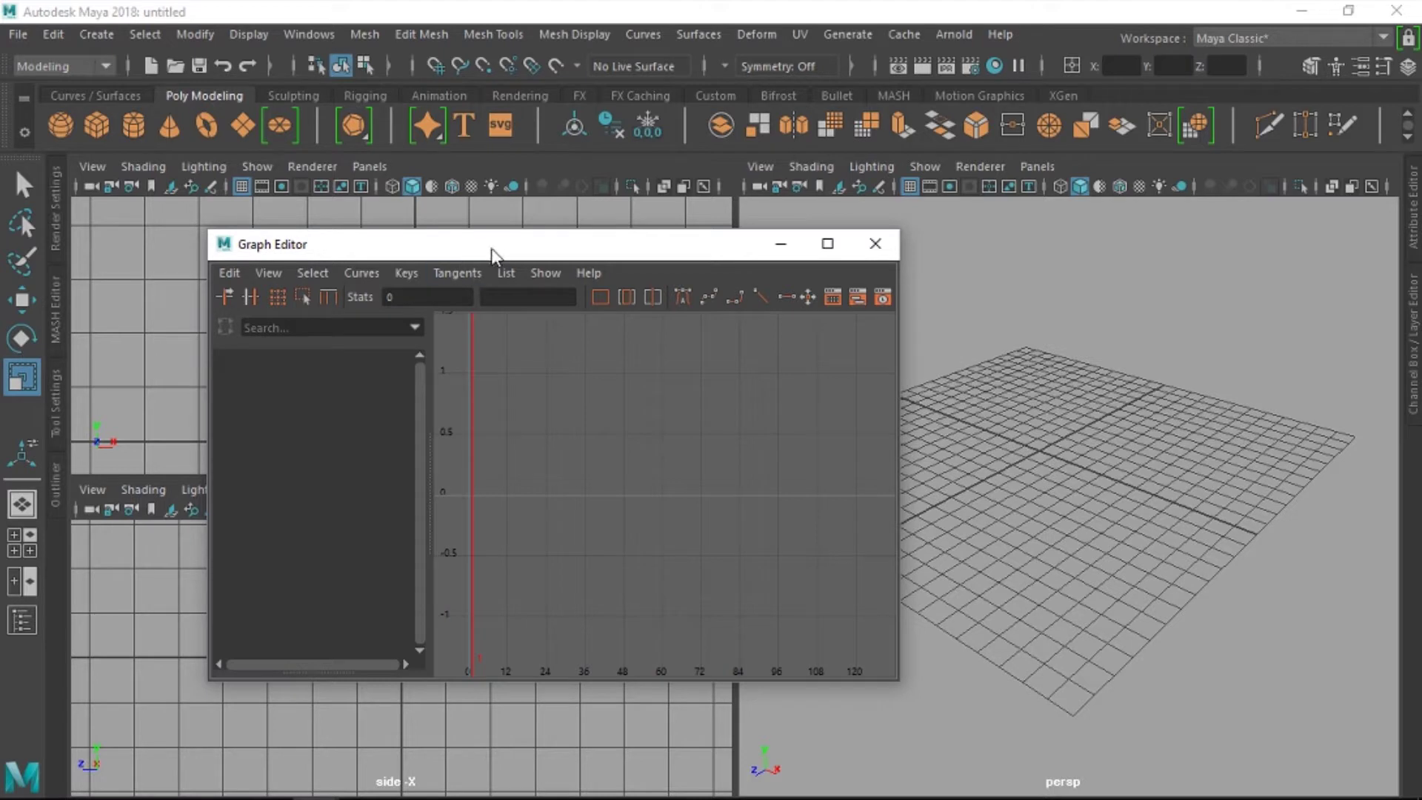
mouse_move(476, 254)
mouse_down()
mouse_move(474, 281)
mouse_move(63, 560)
mouse_up()
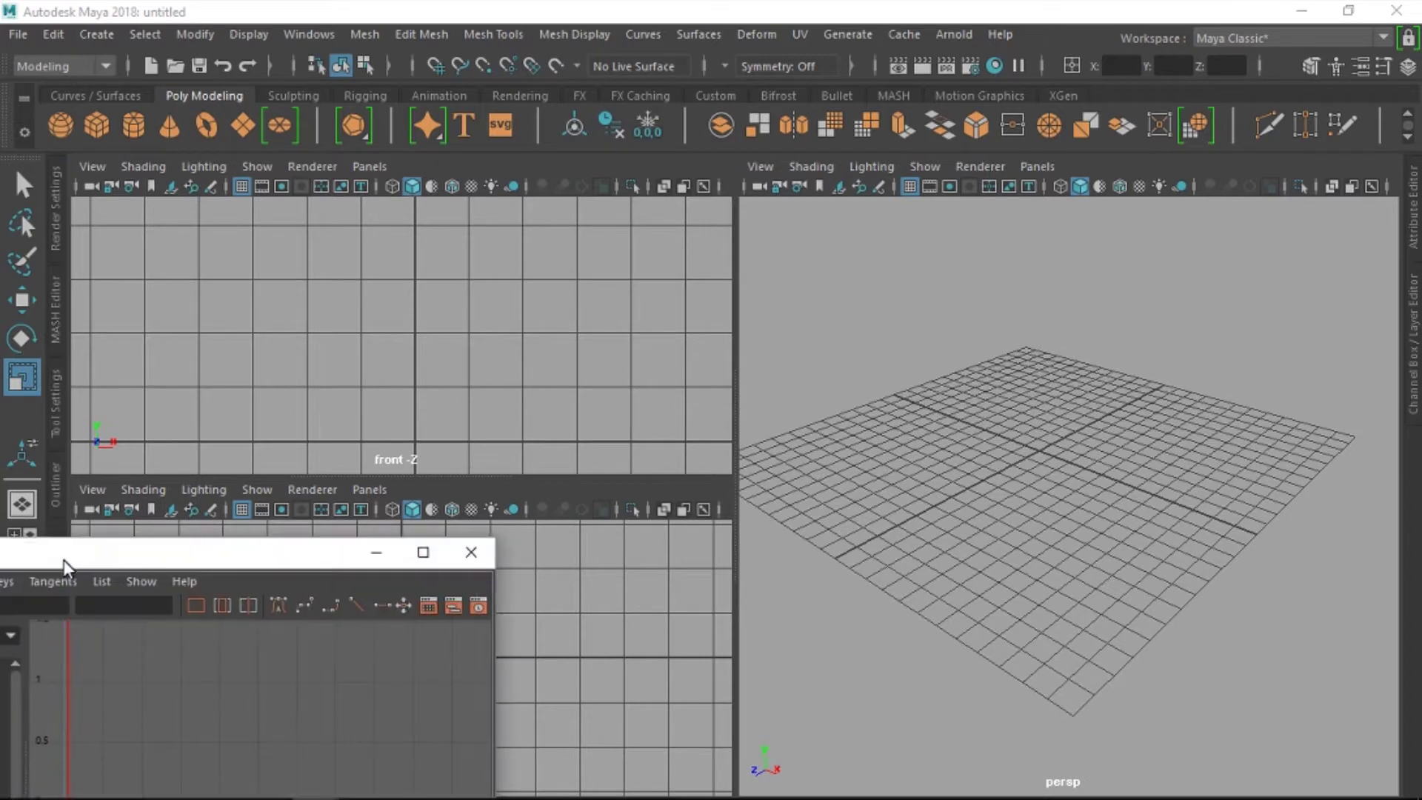
drag(63, 560, 68, 564)
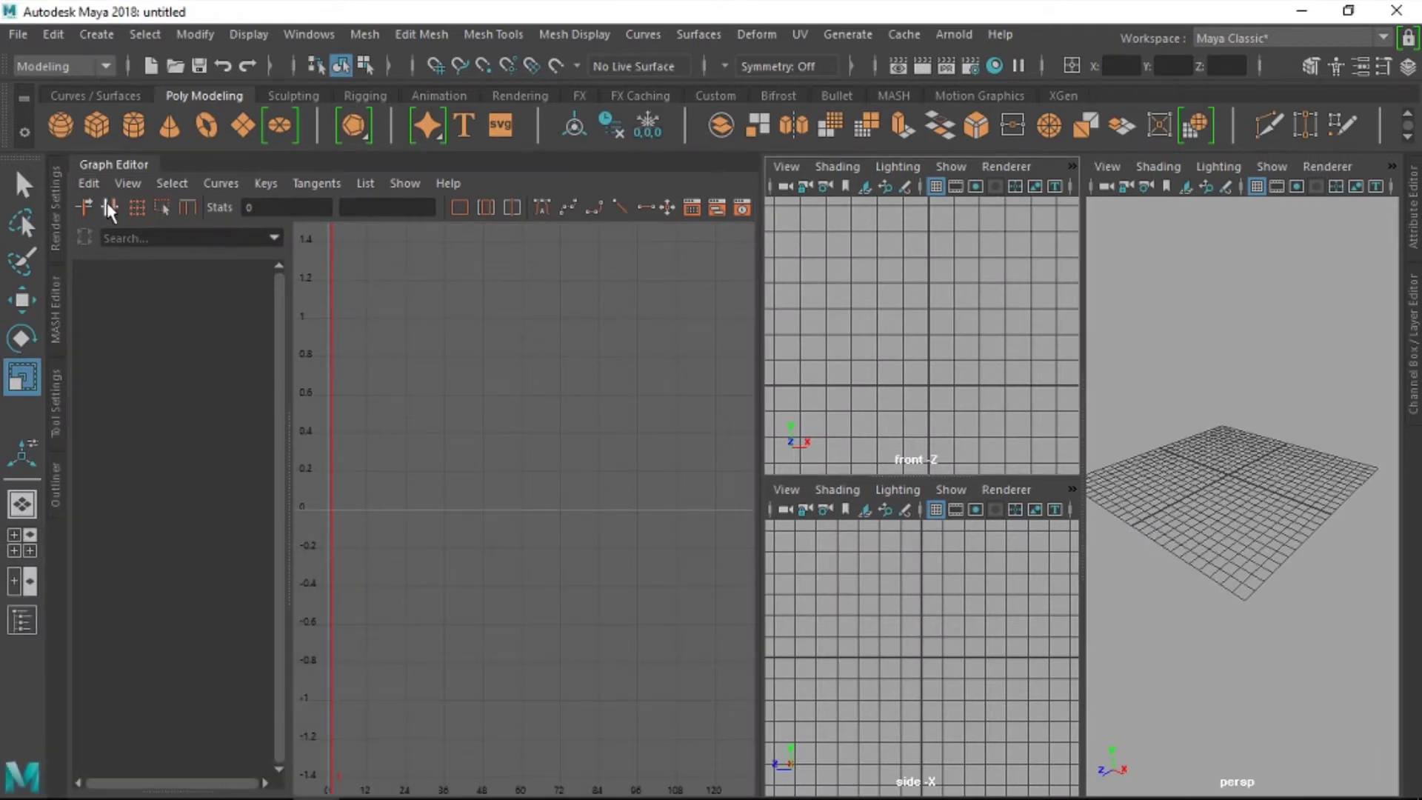
click(119, 168)
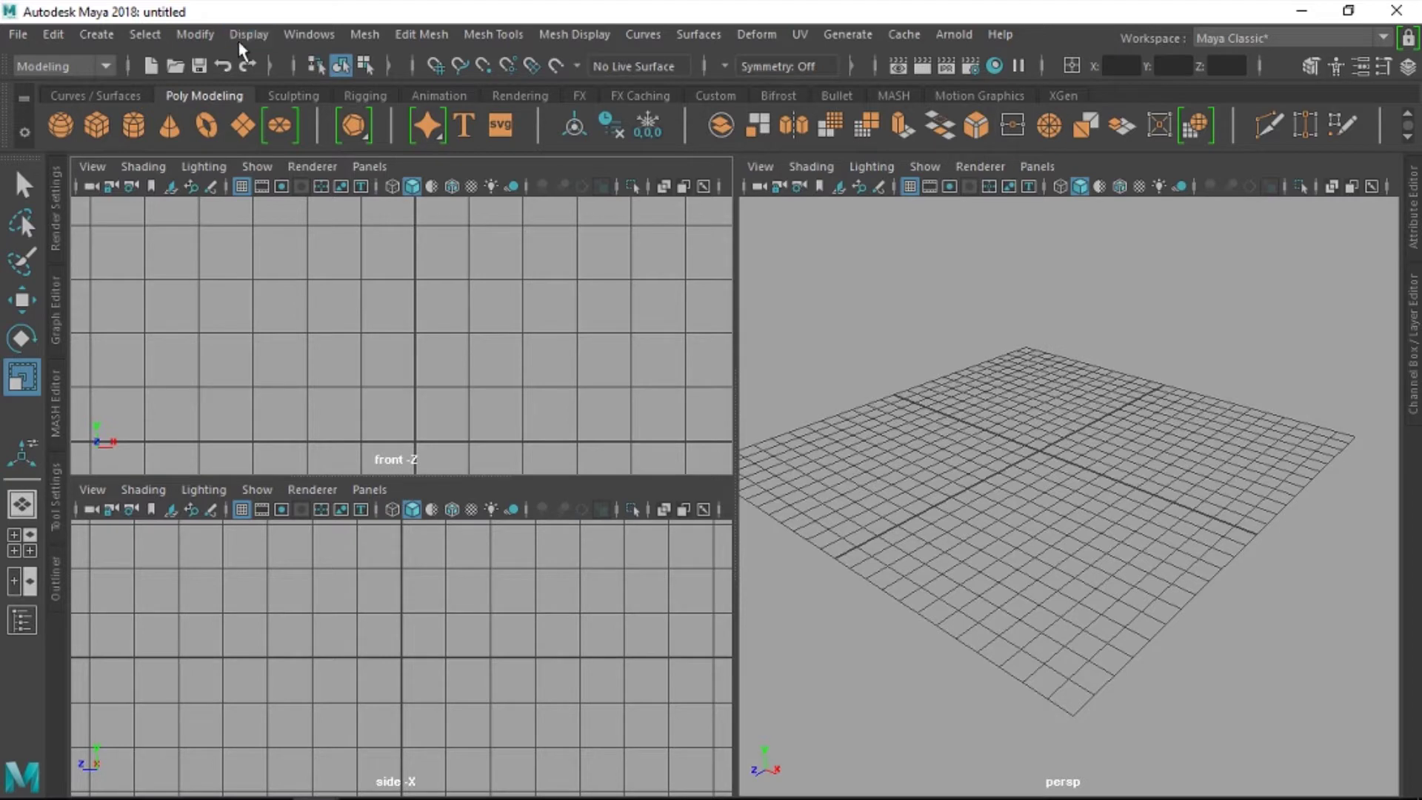
click(318, 37)
mouse_move(362, 149)
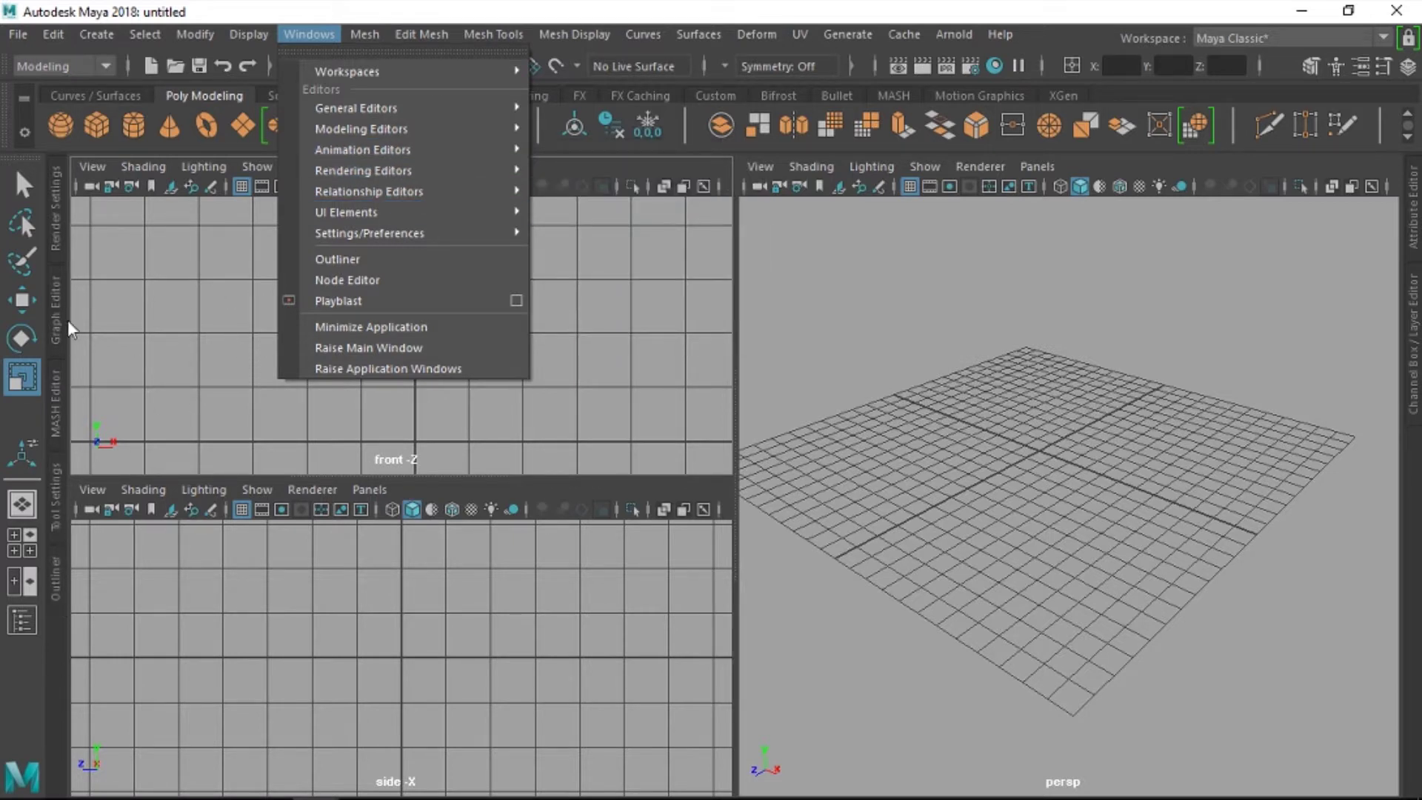
click(83, 244)
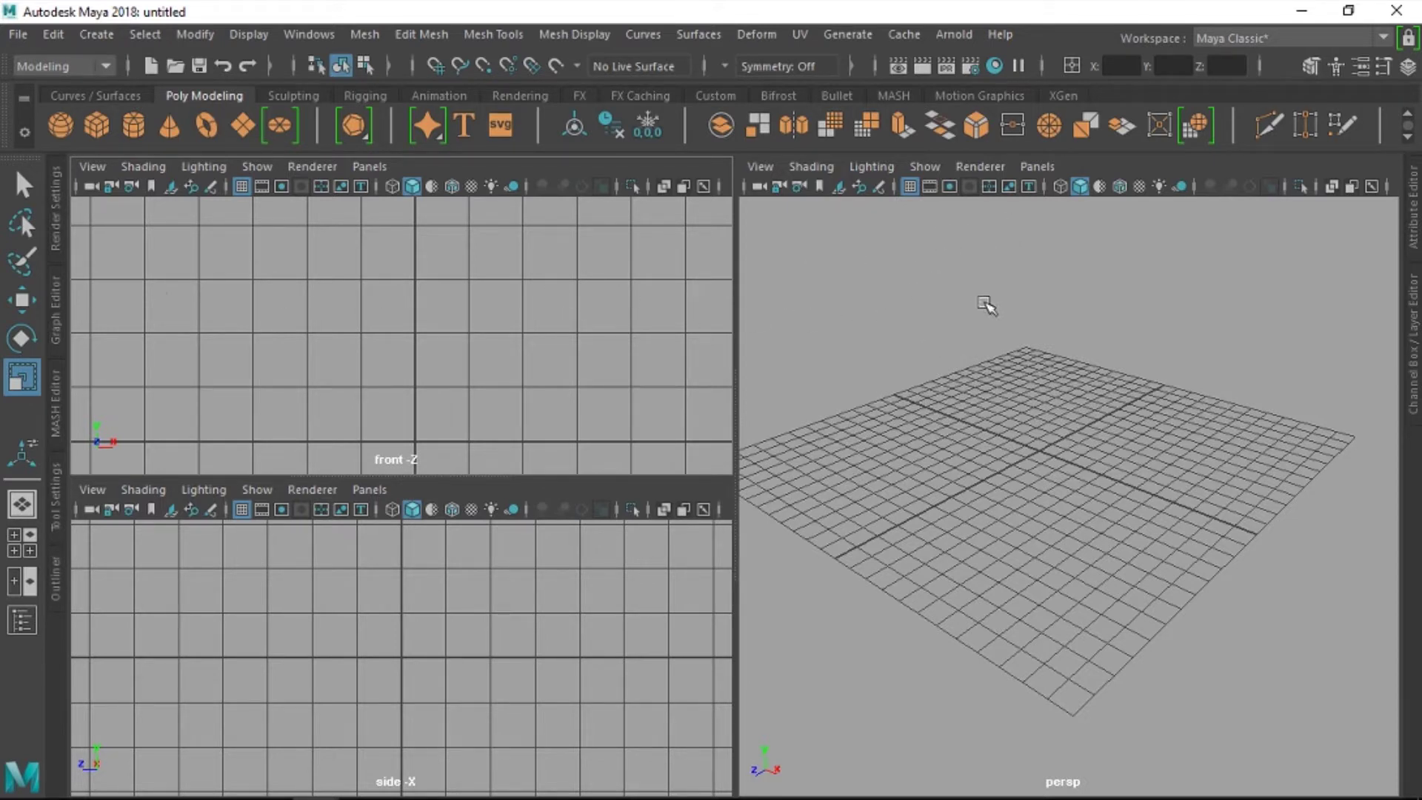
click(57, 323)
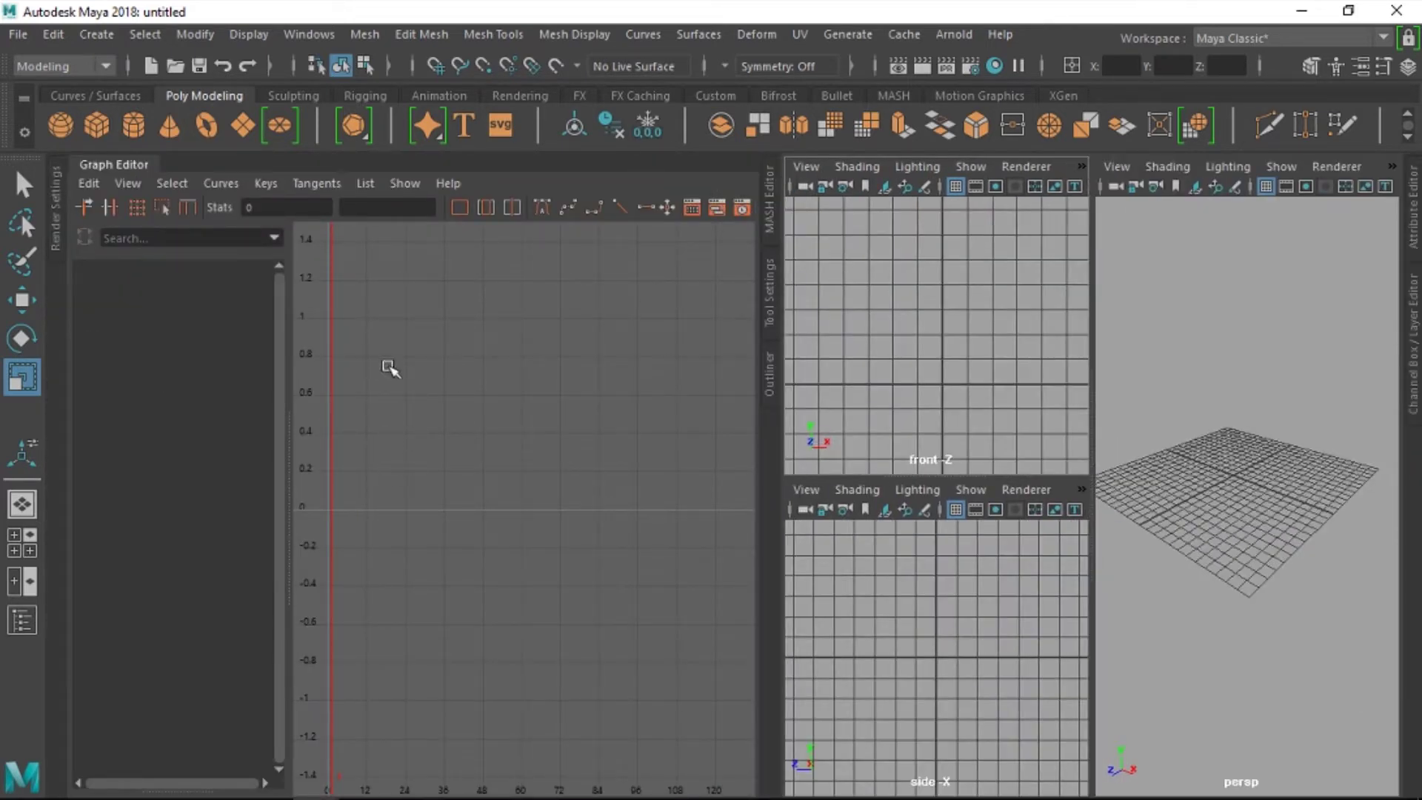
click(130, 164)
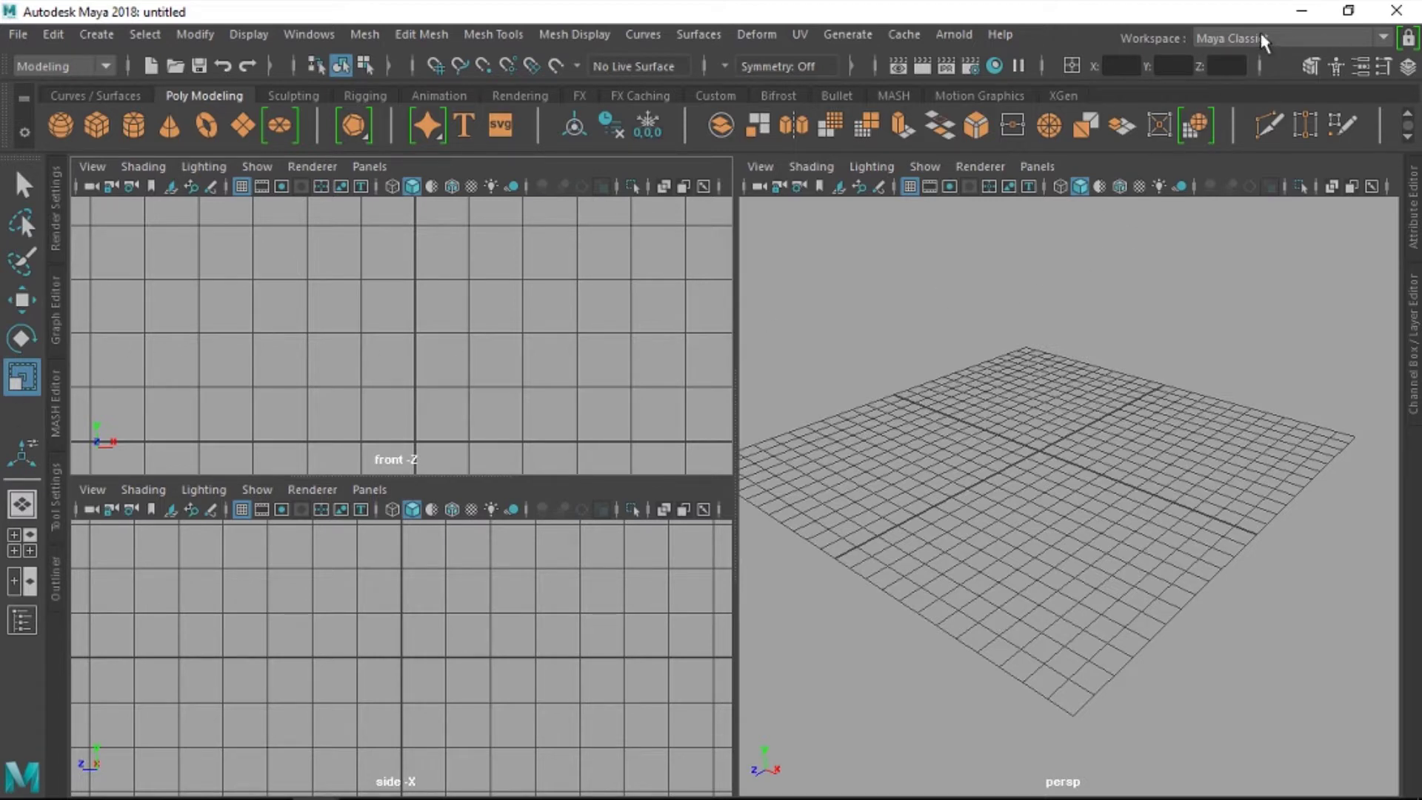
Step: Cancel Save Current Workspace As, then switch to the Dalton modeling workspace
click(1379, 37)
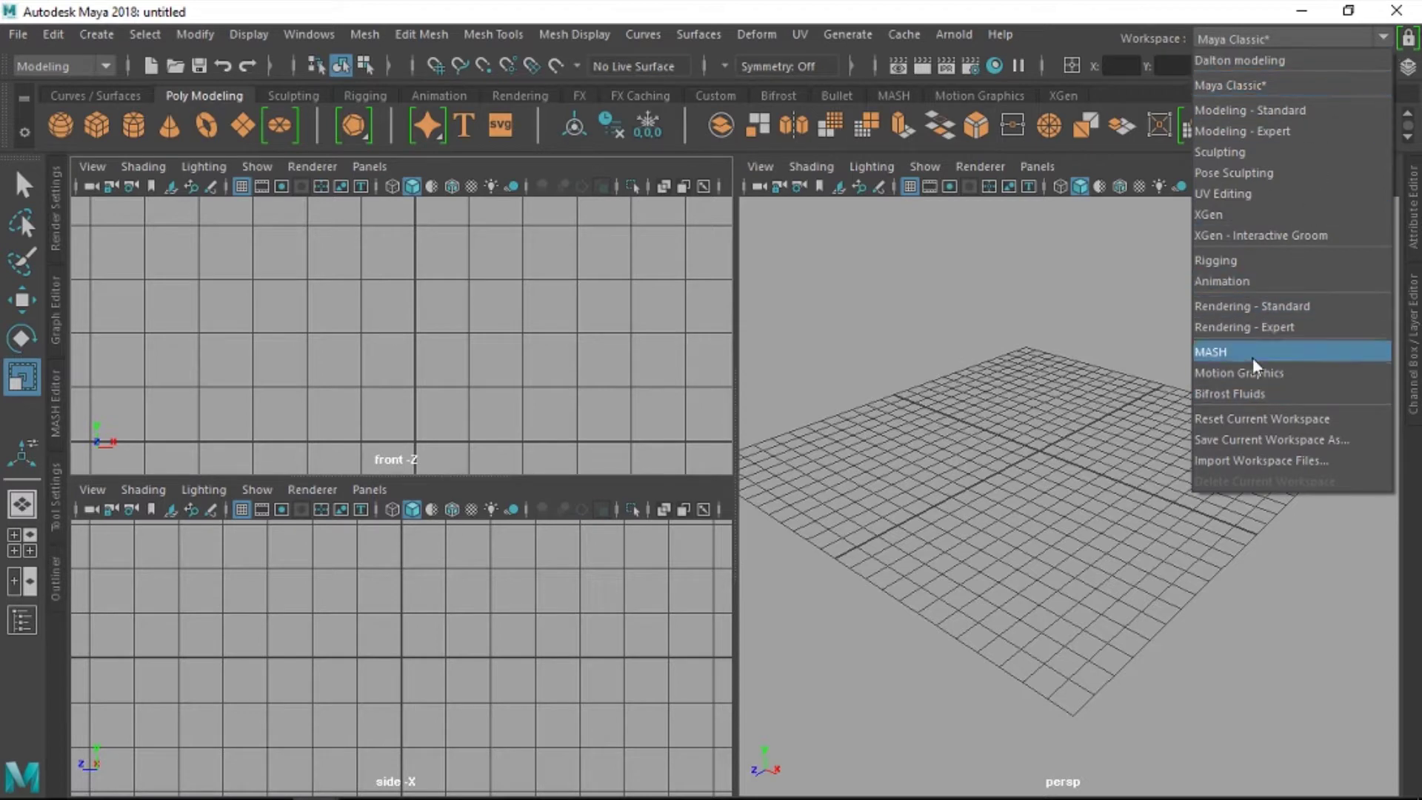
click(1282, 441)
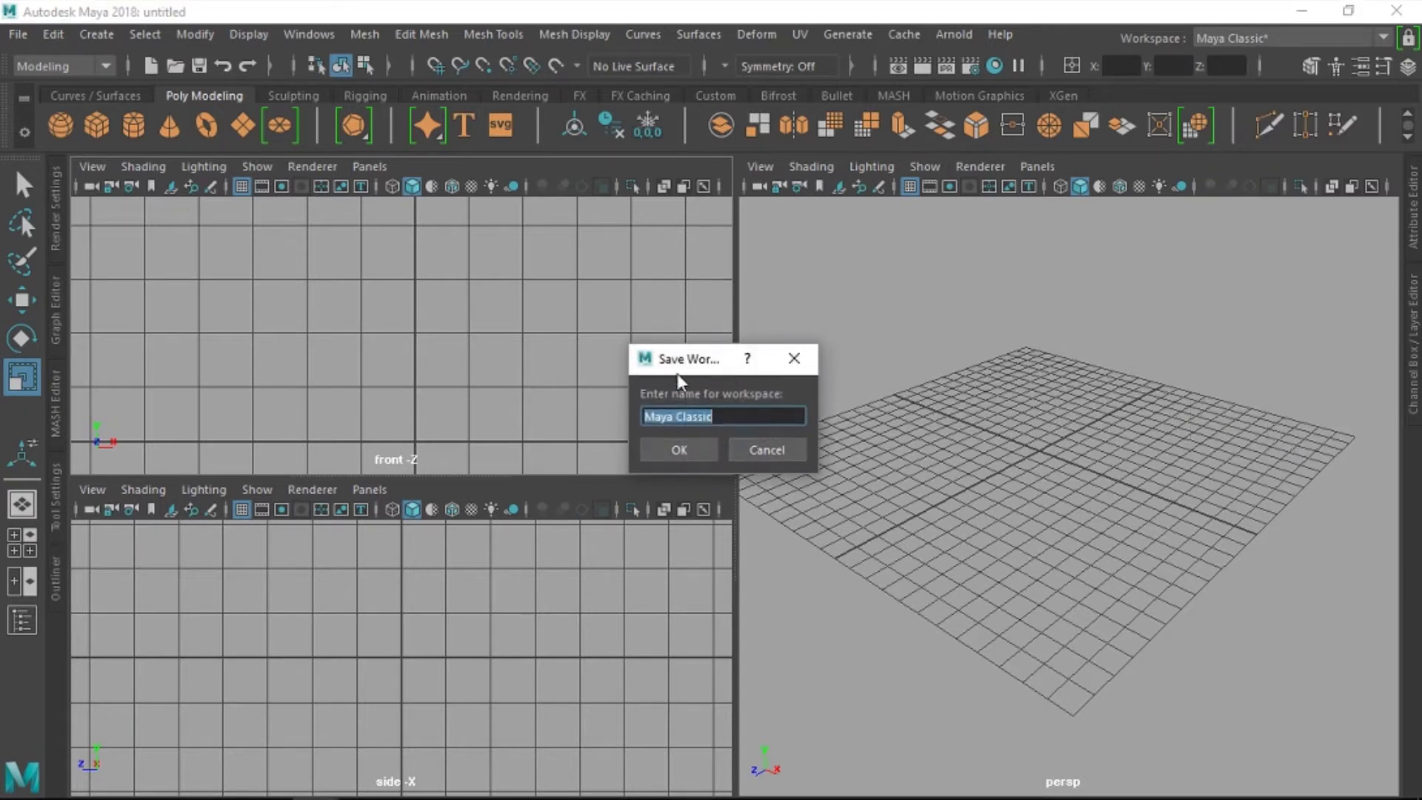
click(762, 448)
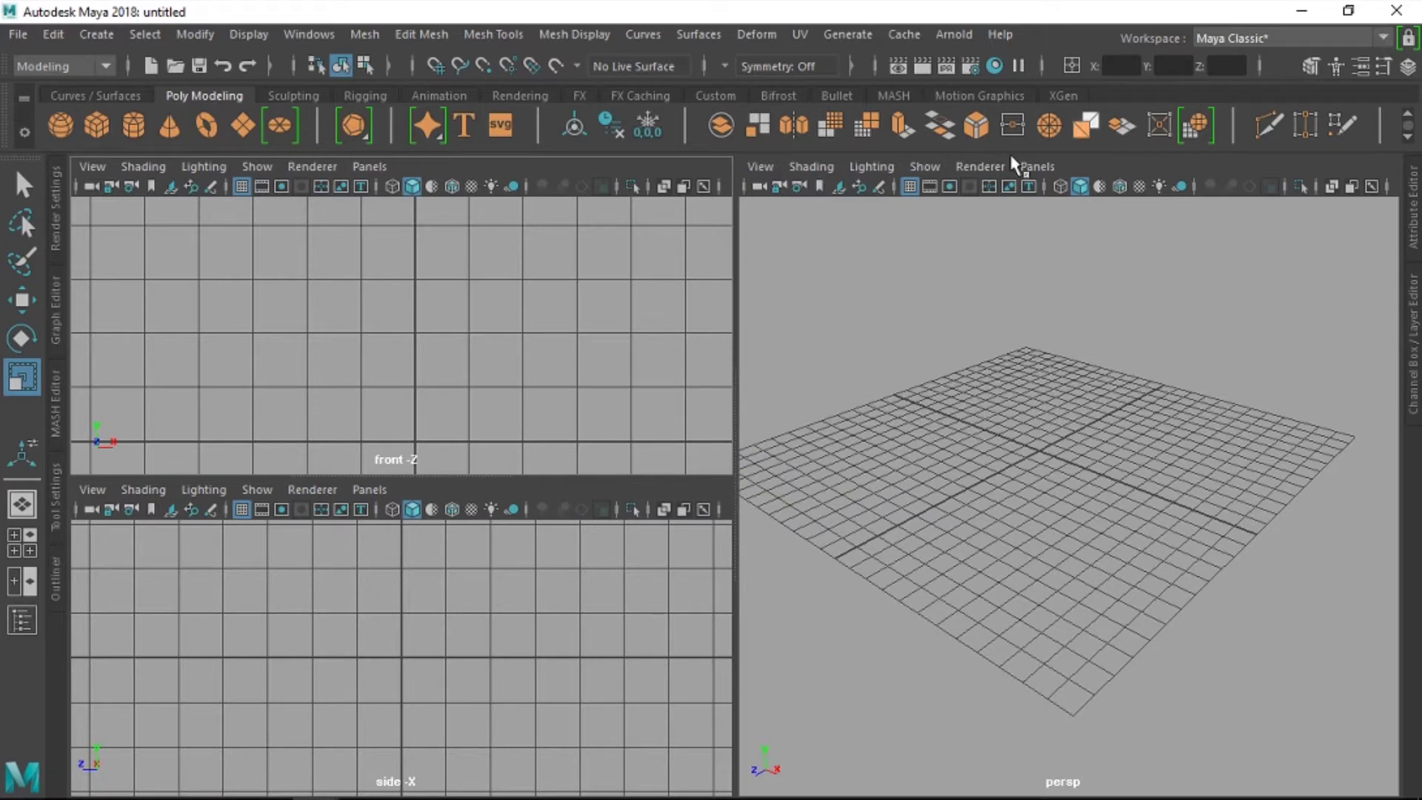
click(1382, 39)
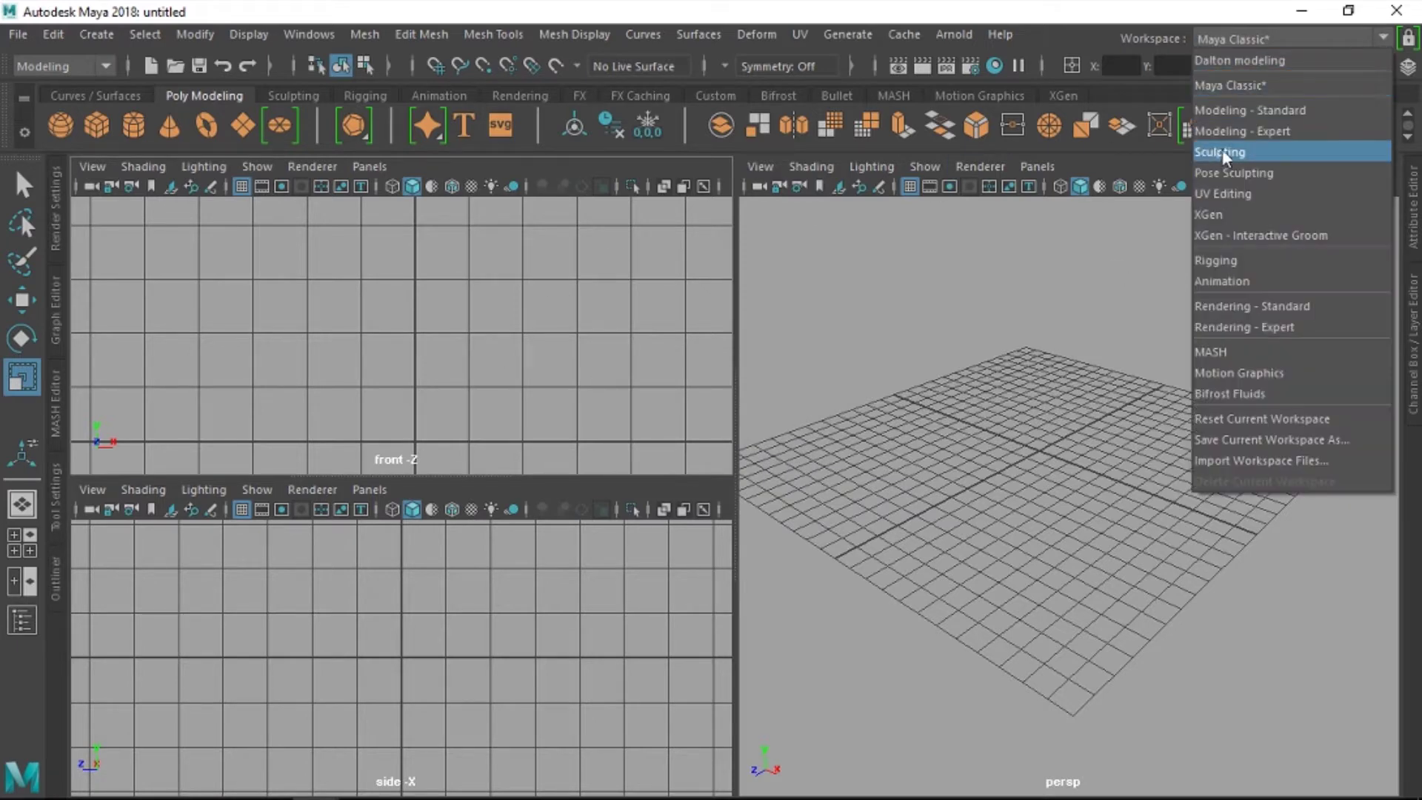
click(1266, 61)
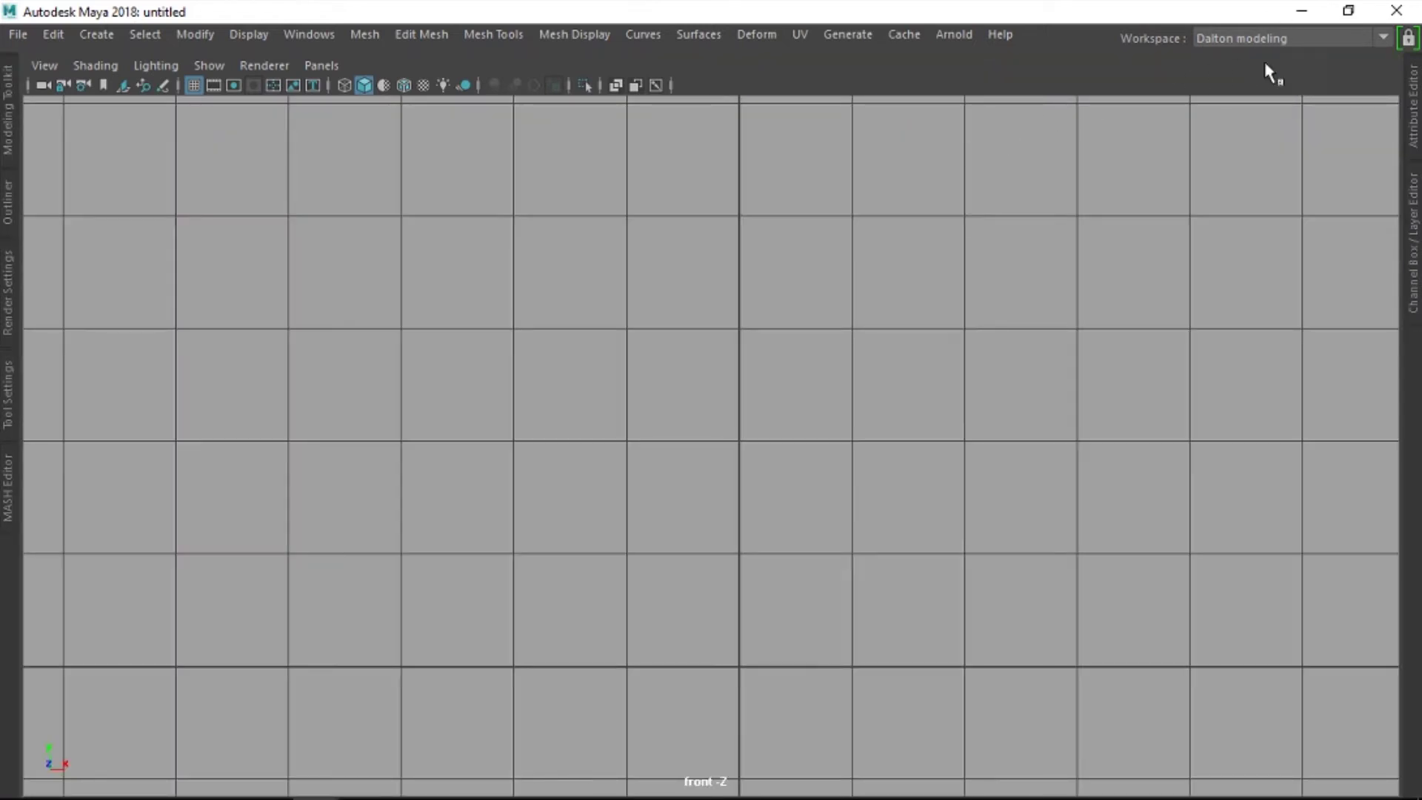
Step: Toggle the pane layout with Space and tumble the perspective view of the empty grid
key(space)
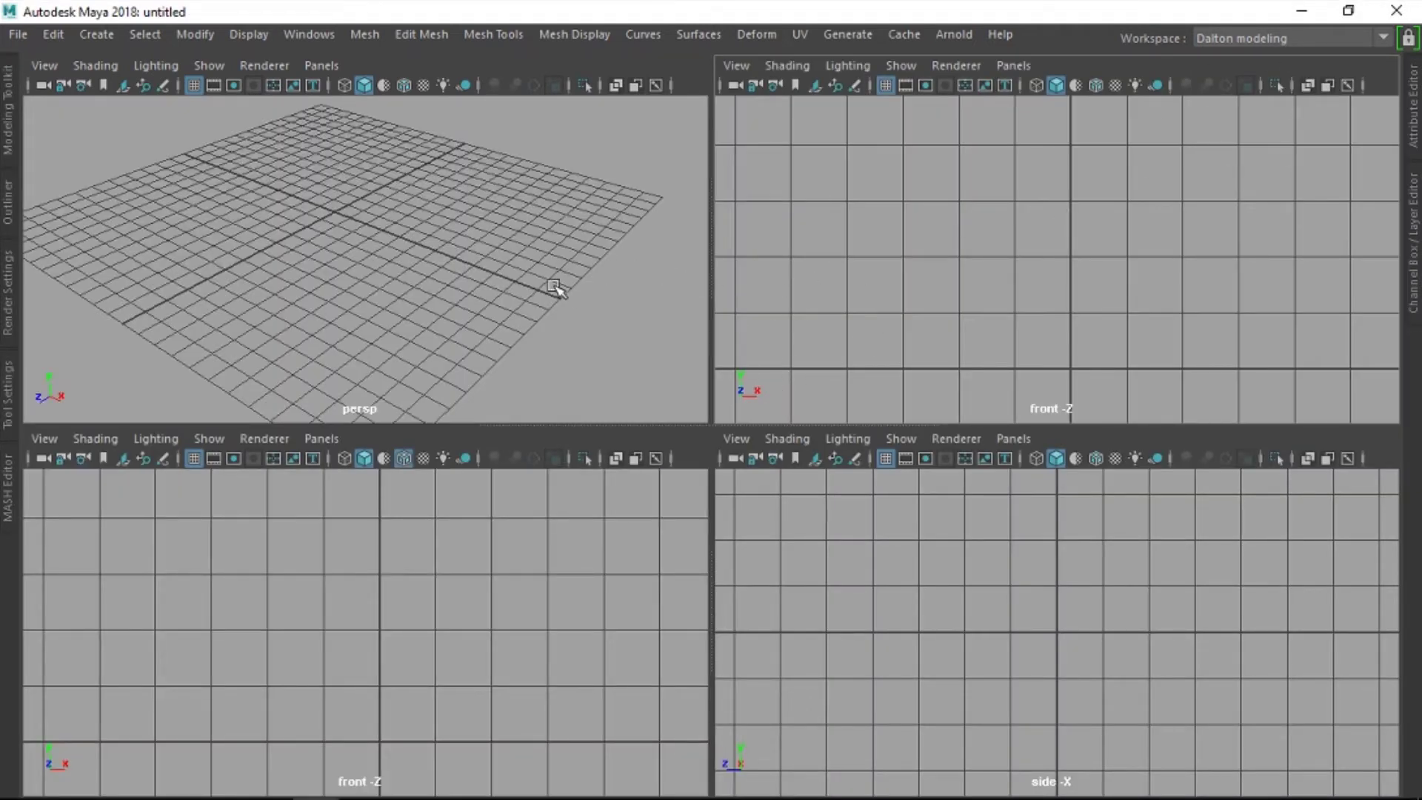
key(space)
key(space)
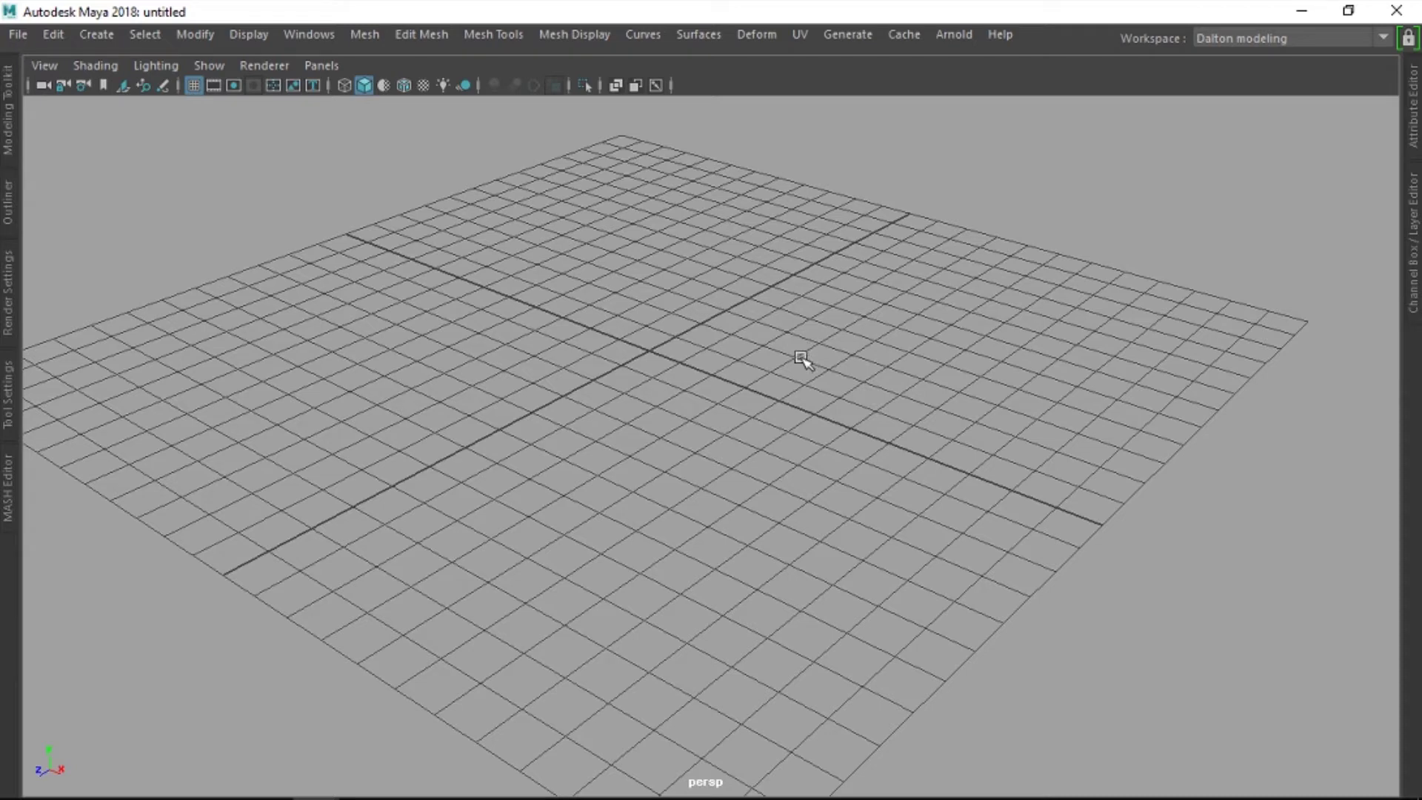
mouse_move(856, 370)
alt+mouse_down()
mouse_move(723, 393)
mouse_move(758, 384)
mouse_move(758, 442)
mouse_move(767, 400)
mouse_move(796, 387)
mouse_move(797, 353)
alt+mouse_up()
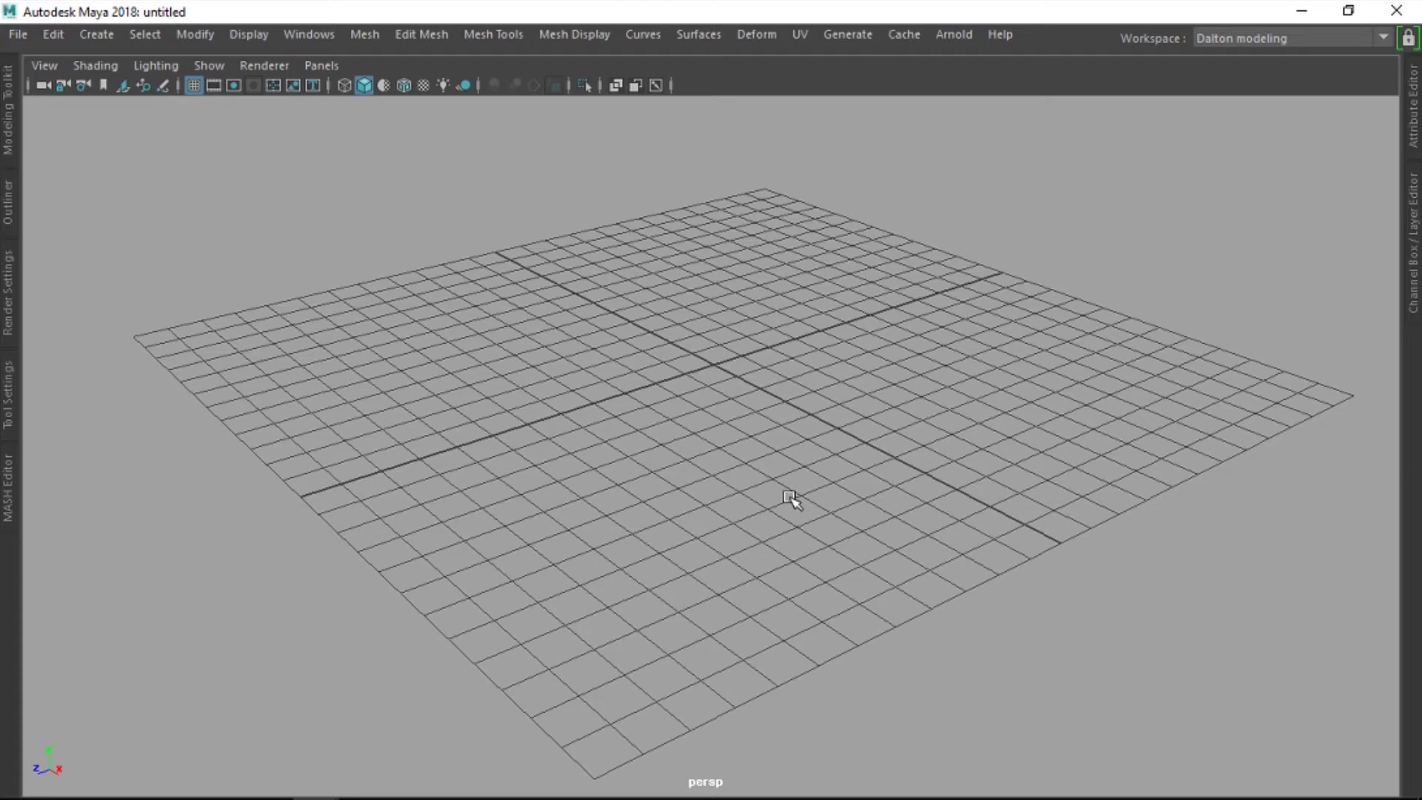
Step: Switch to the Maya Classic workspace and zoom the persp view in and out
key(f)
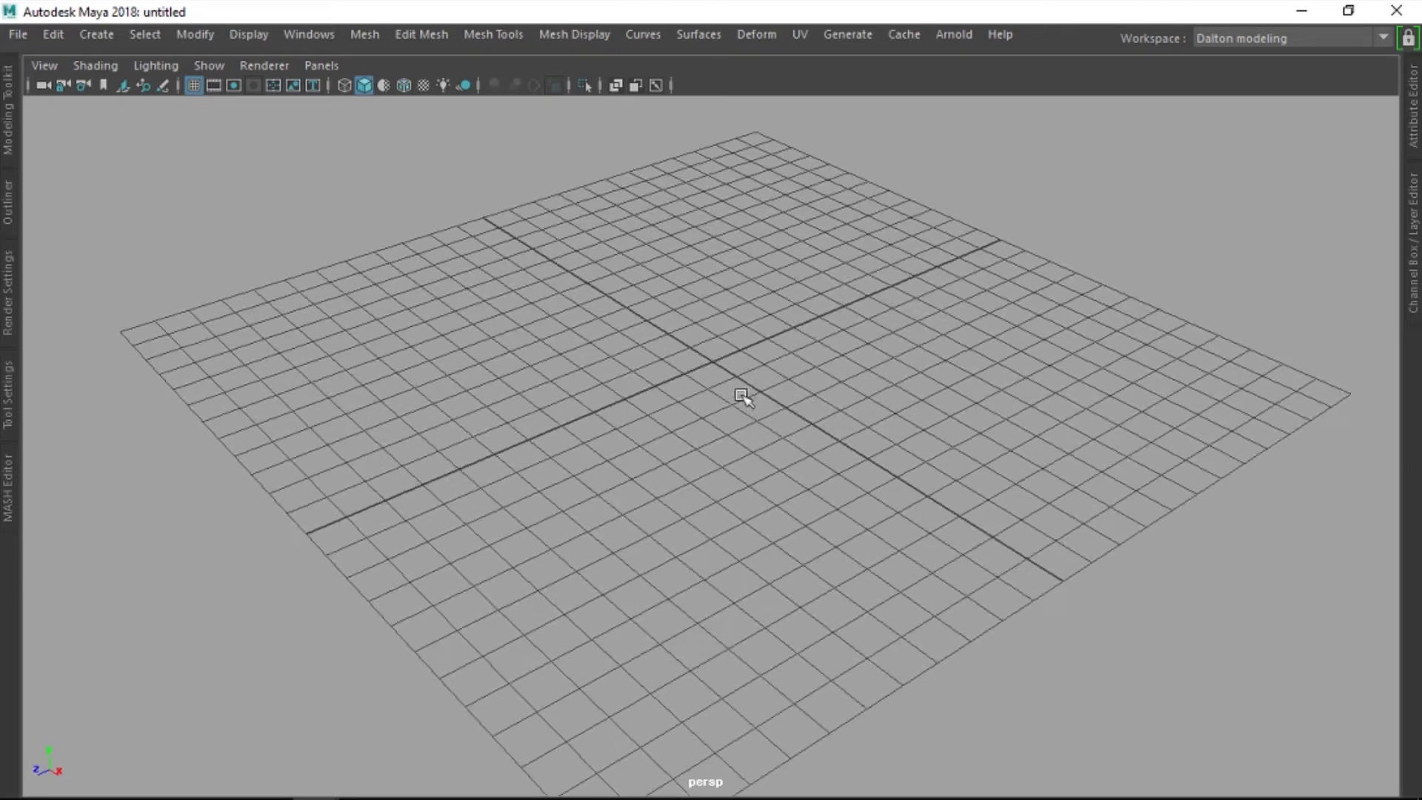
click(1383, 38)
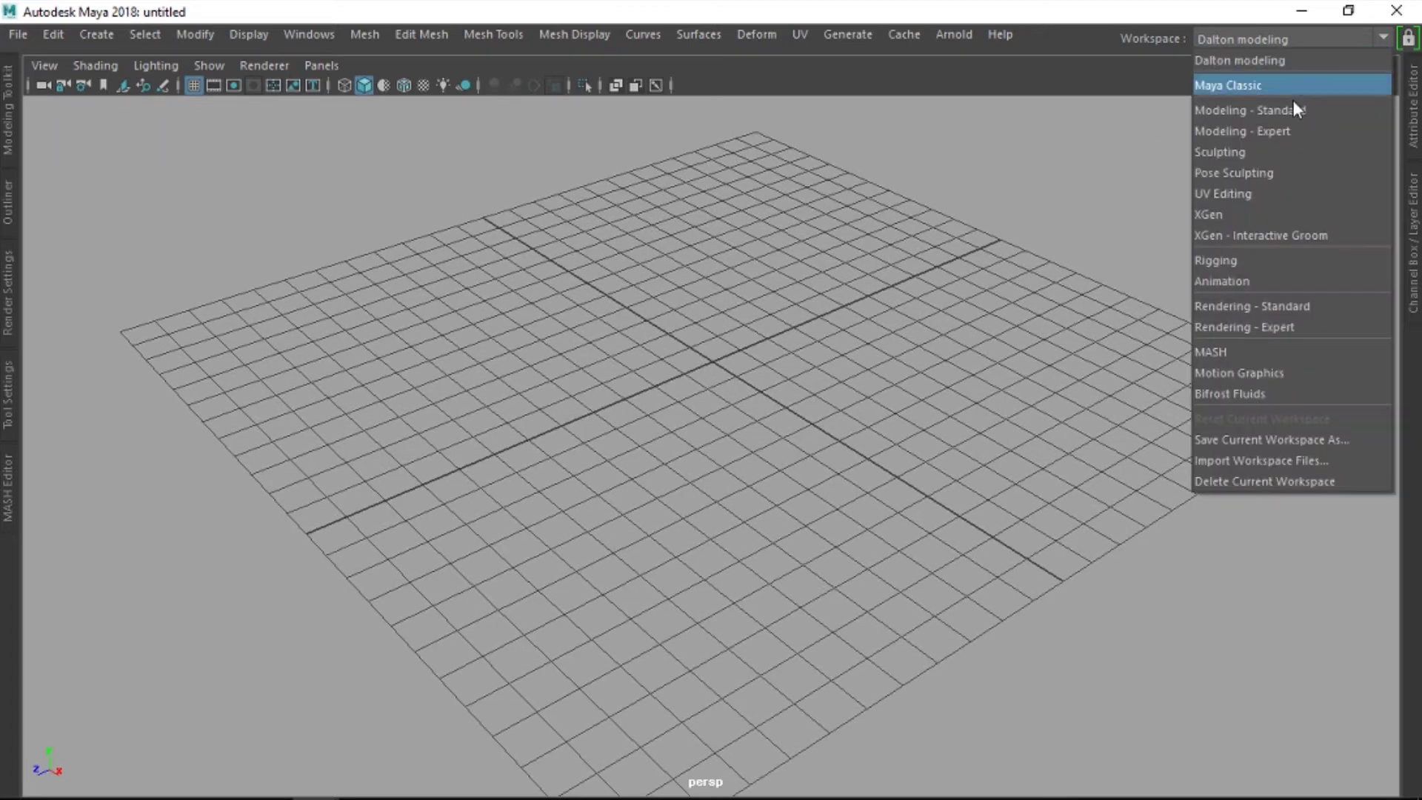
click(1287, 87)
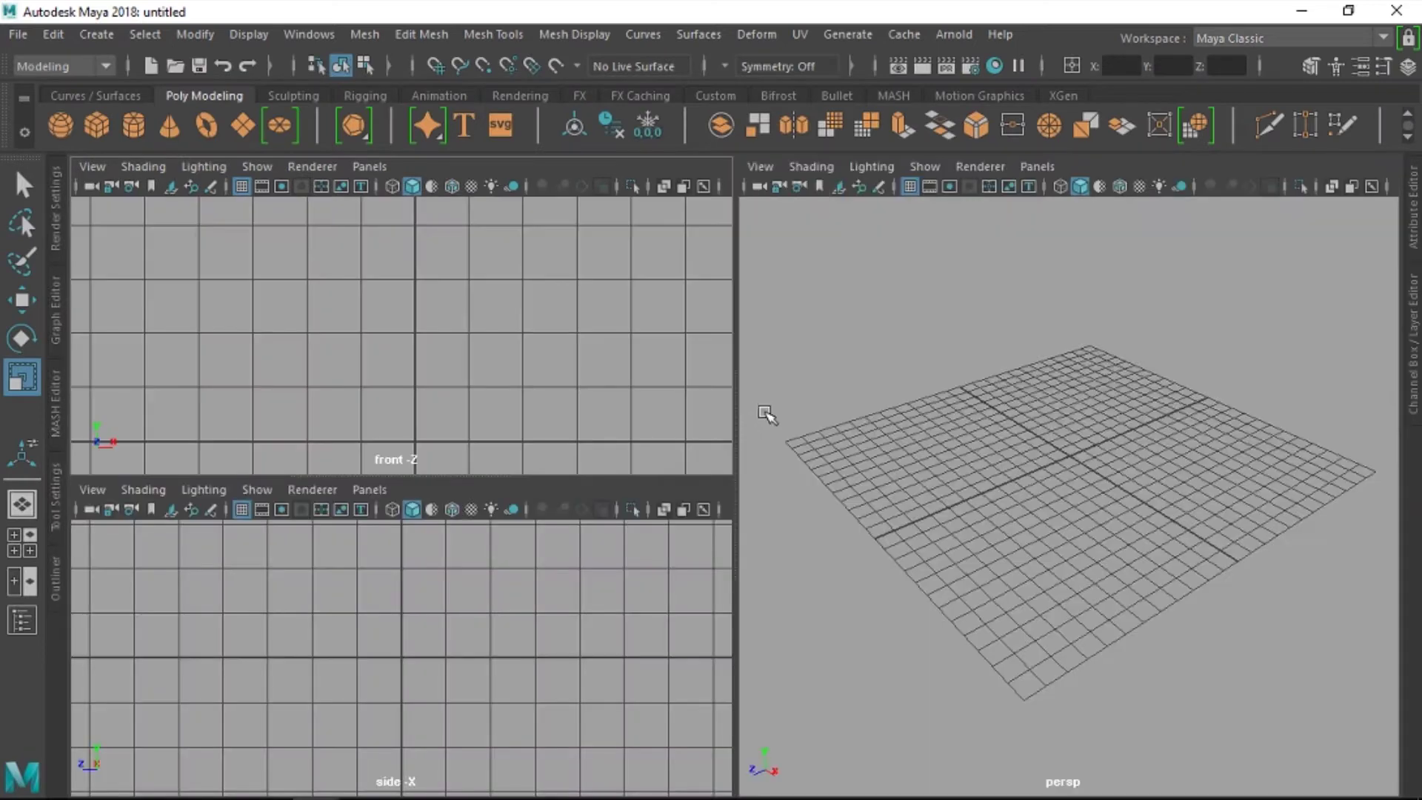
scroll(955, 404, down, 3)
scroll(955, 377, down, 1)
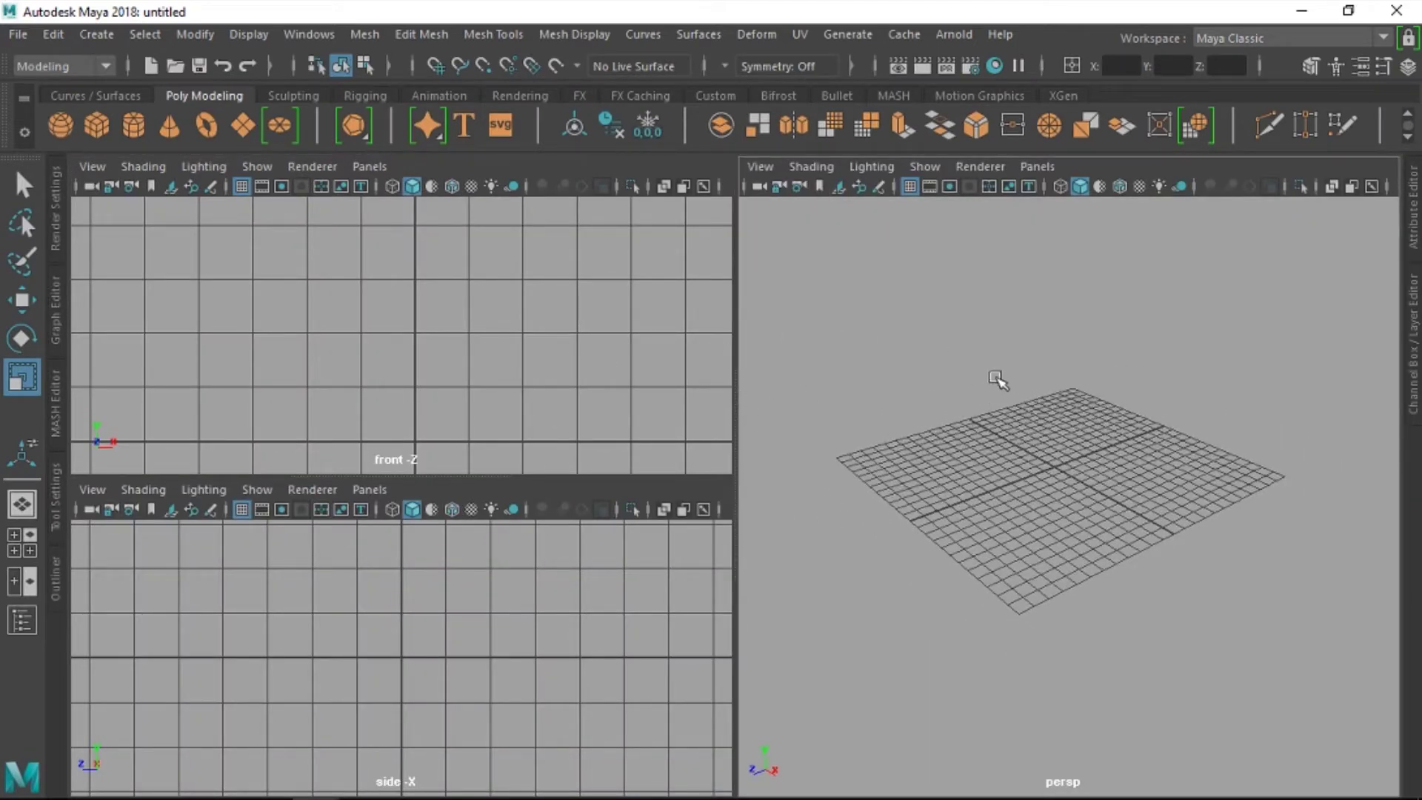
scroll(955, 400, up, 1)
scroll(923, 377, up, 1)
scroll(1153, 451, up, 3)
scroll(1153, 452, down, 2)
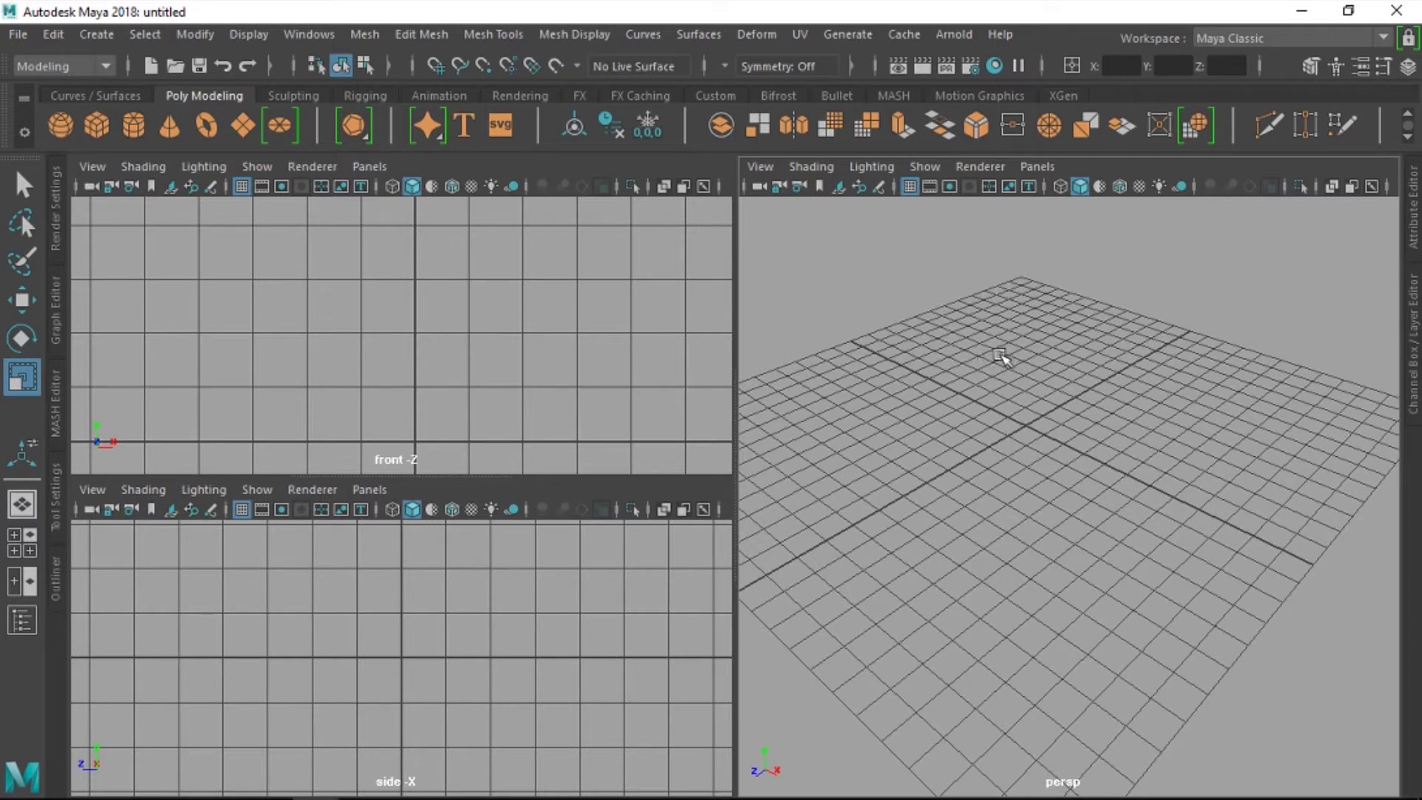
Step: Cycle through the Select, Move, Rotate and Scale tools with Q, W, E and R
key(q)
key(w)
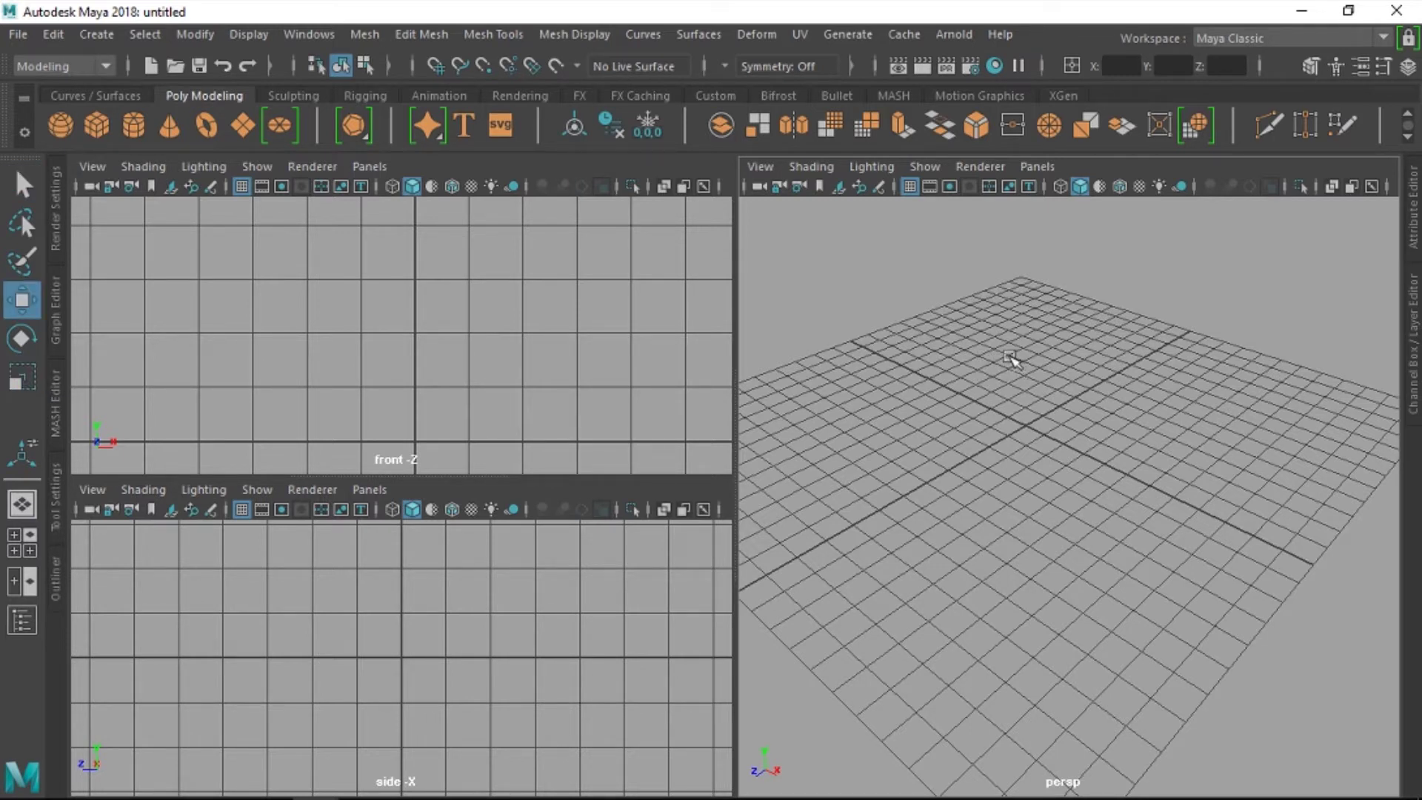
key(e)
key(r)
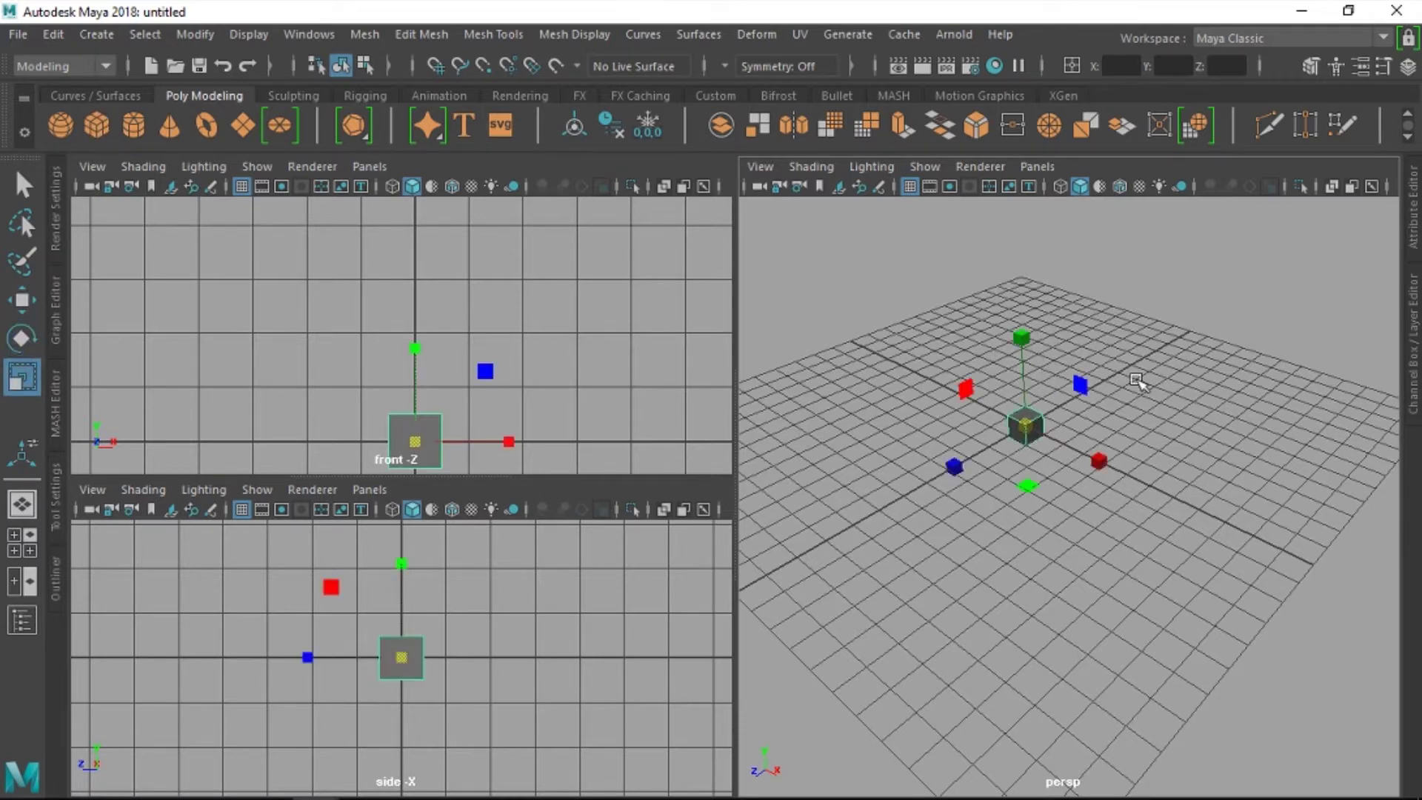
Step: Maximize the perspective panel to fill the workspace and zoom toward the cube
scroll(1180, 371, up, 2)
scroll(1158, 422, up, 2)
scroll(1133, 454, up, 2)
key(space)
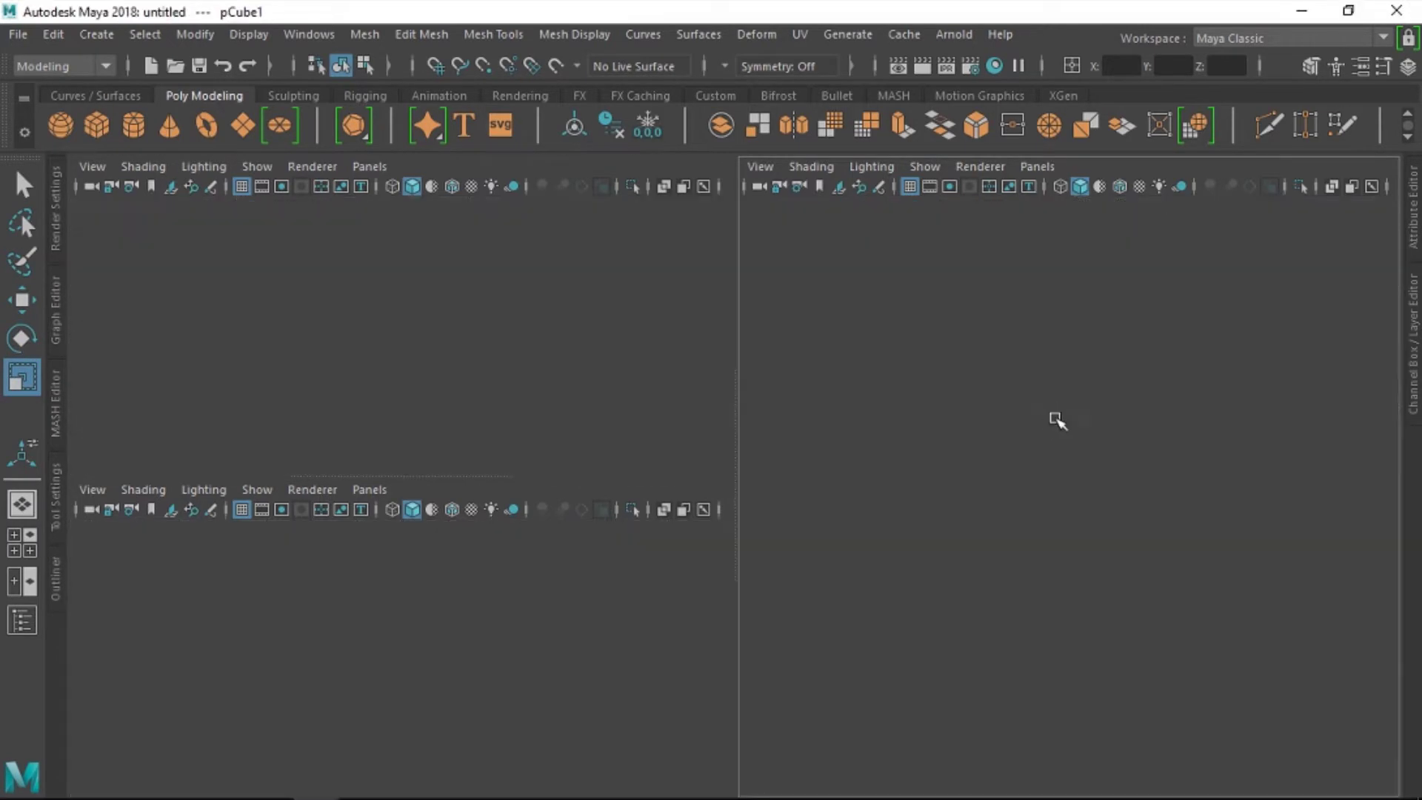
scroll(1016, 407, down, 2)
scroll(937, 407, down, 2)
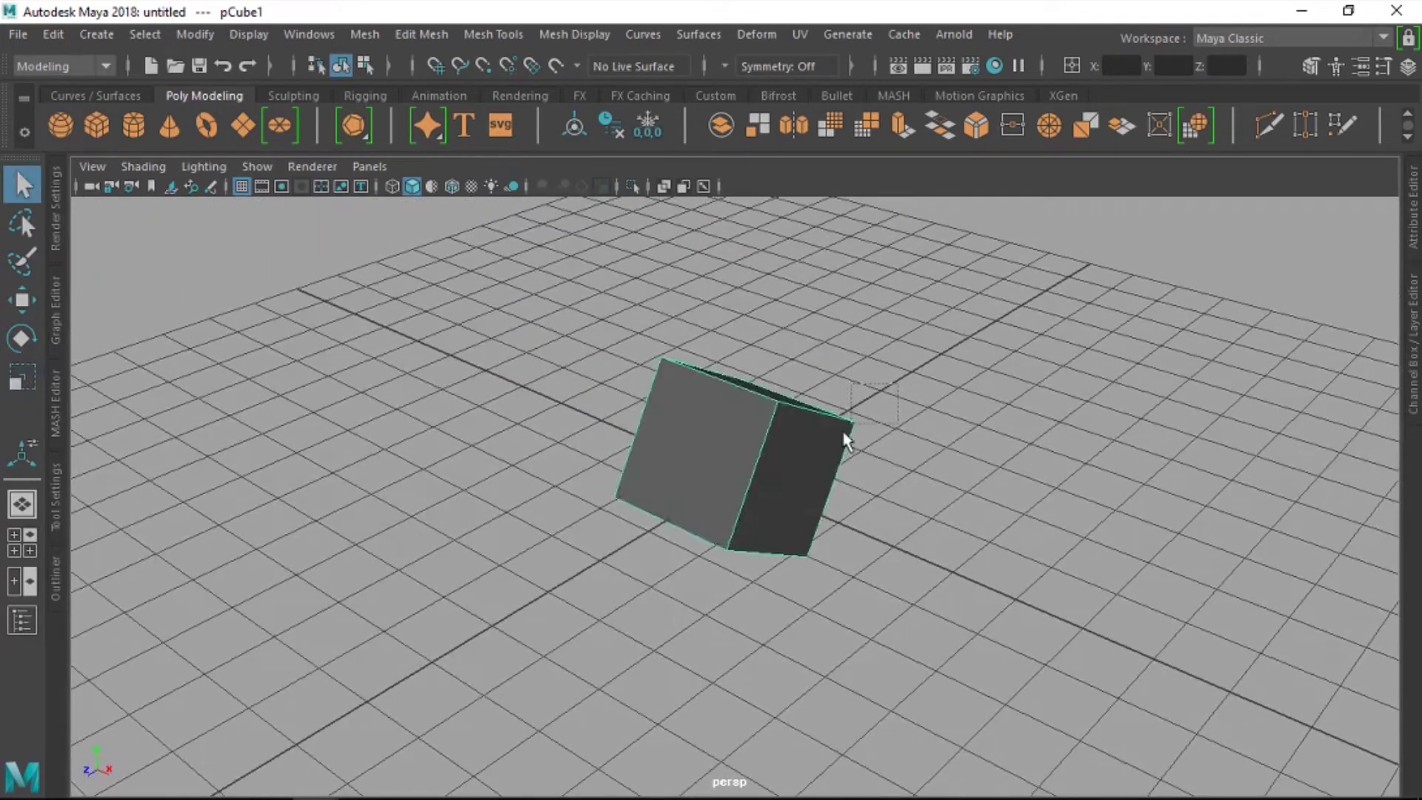
Step: Move the cube along Z, tilt it to a new angle, and scale it larger
key(w)
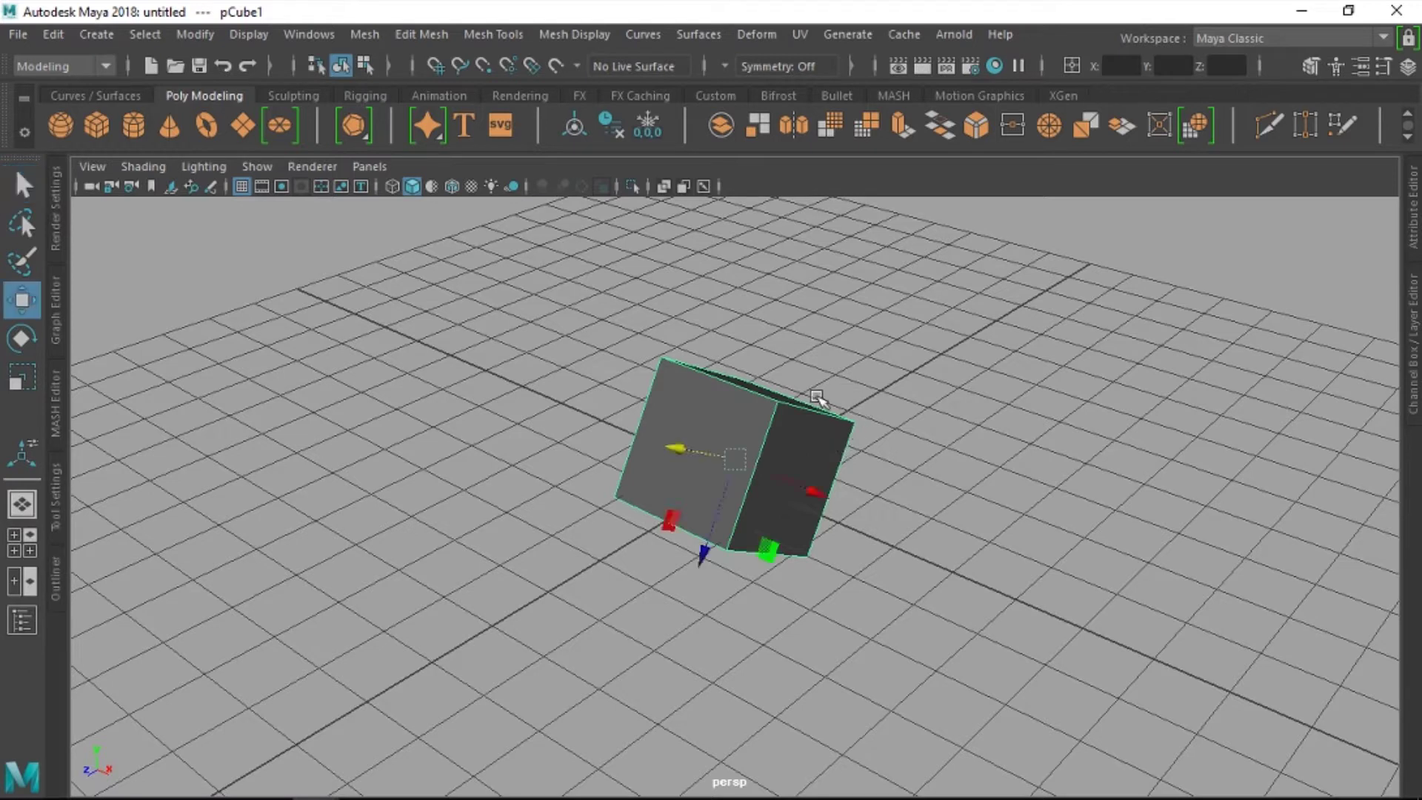
mouse_move(706, 559)
mouse_down()
mouse_move(733, 496)
mouse_move(722, 537)
mouse_up()
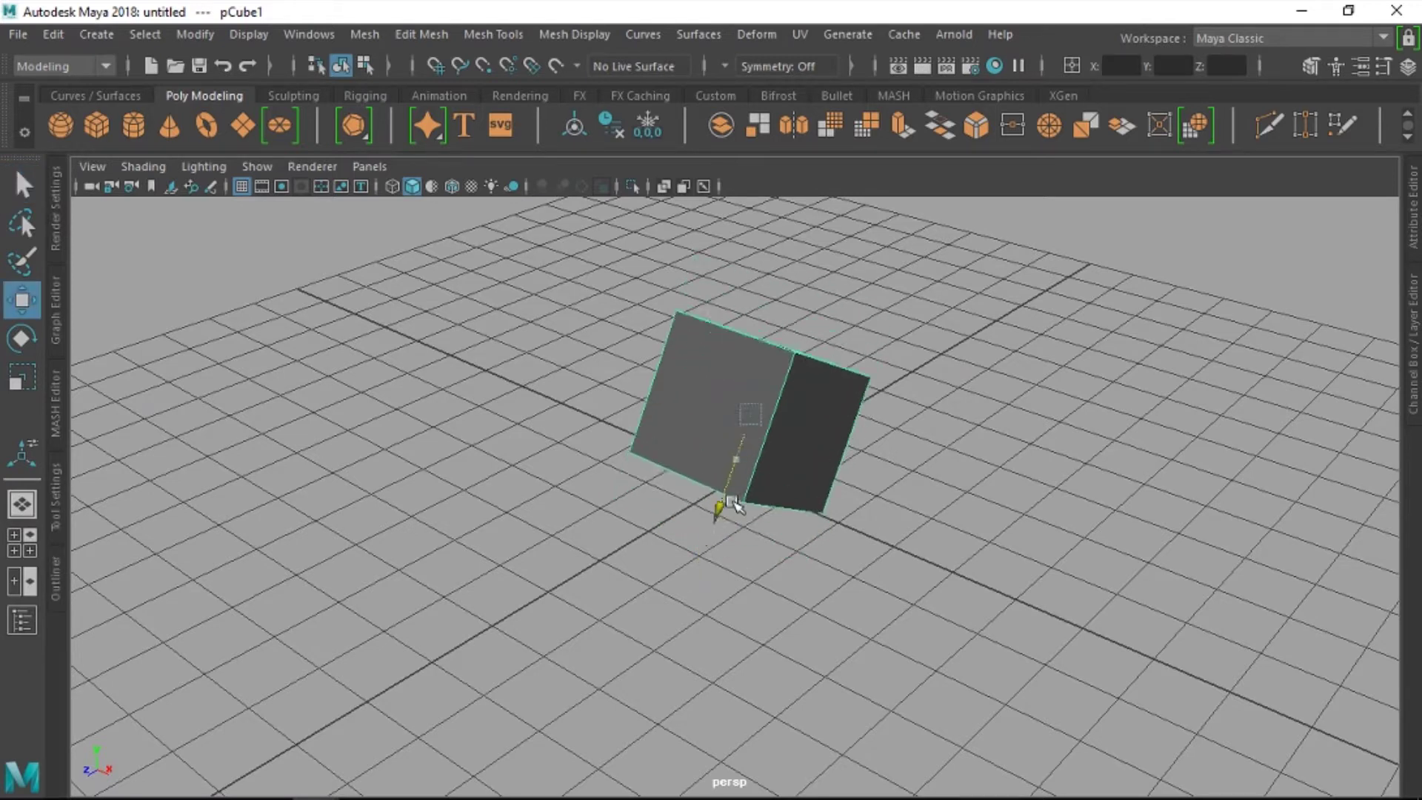
key(e)
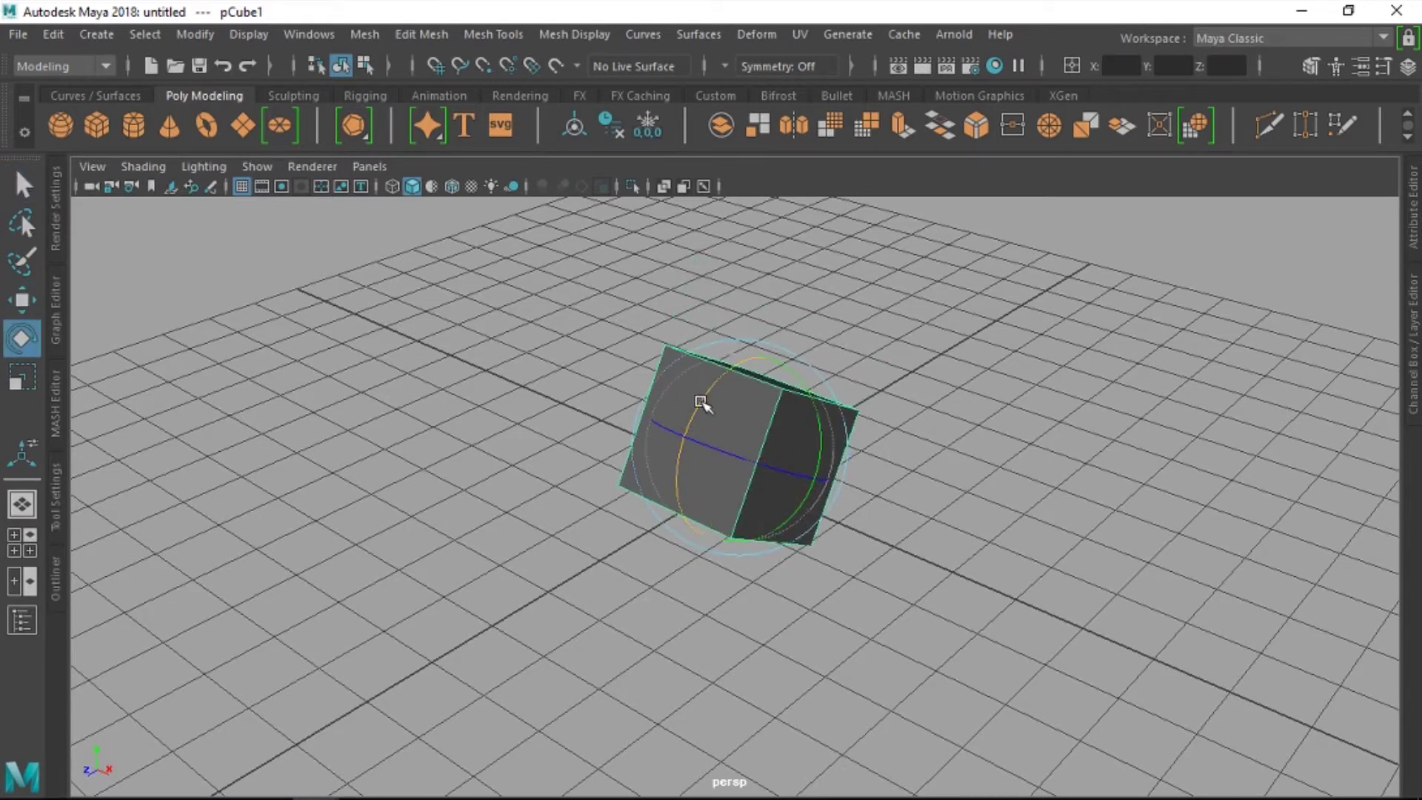
mouse_move(704, 406)
mouse_down()
mouse_move(765, 314)
mouse_move(748, 356)
mouse_move(841, 358)
mouse_up()
key(r)
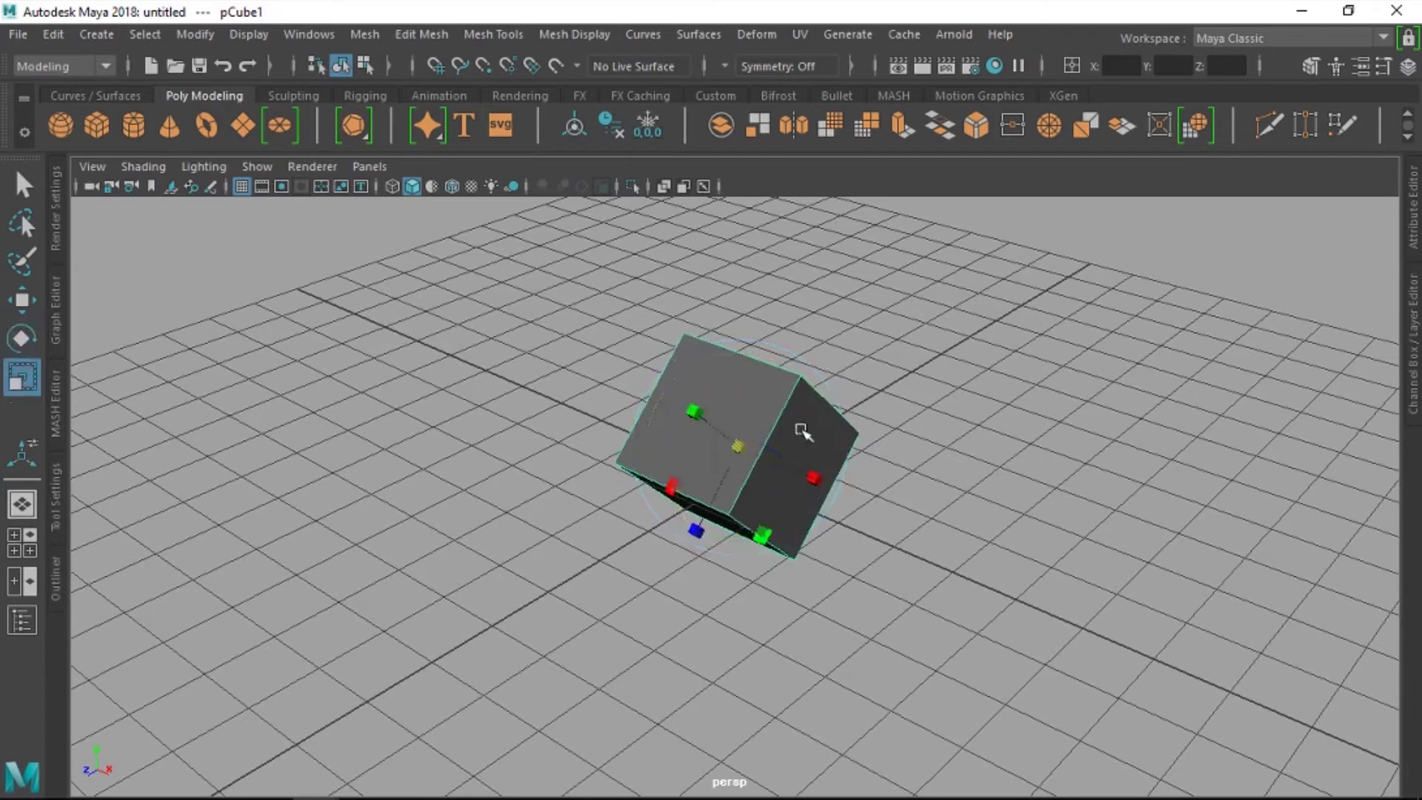
mouse_move(818, 475)
mouse_down()
mouse_move(790, 482)
mouse_move(786, 463)
mouse_move(723, 508)
mouse_move(740, 461)
mouse_move(800, 485)
mouse_move(767, 509)
mouse_move(918, 501)
mouse_move(682, 553)
mouse_move(696, 525)
mouse_move(842, 547)
mouse_up()
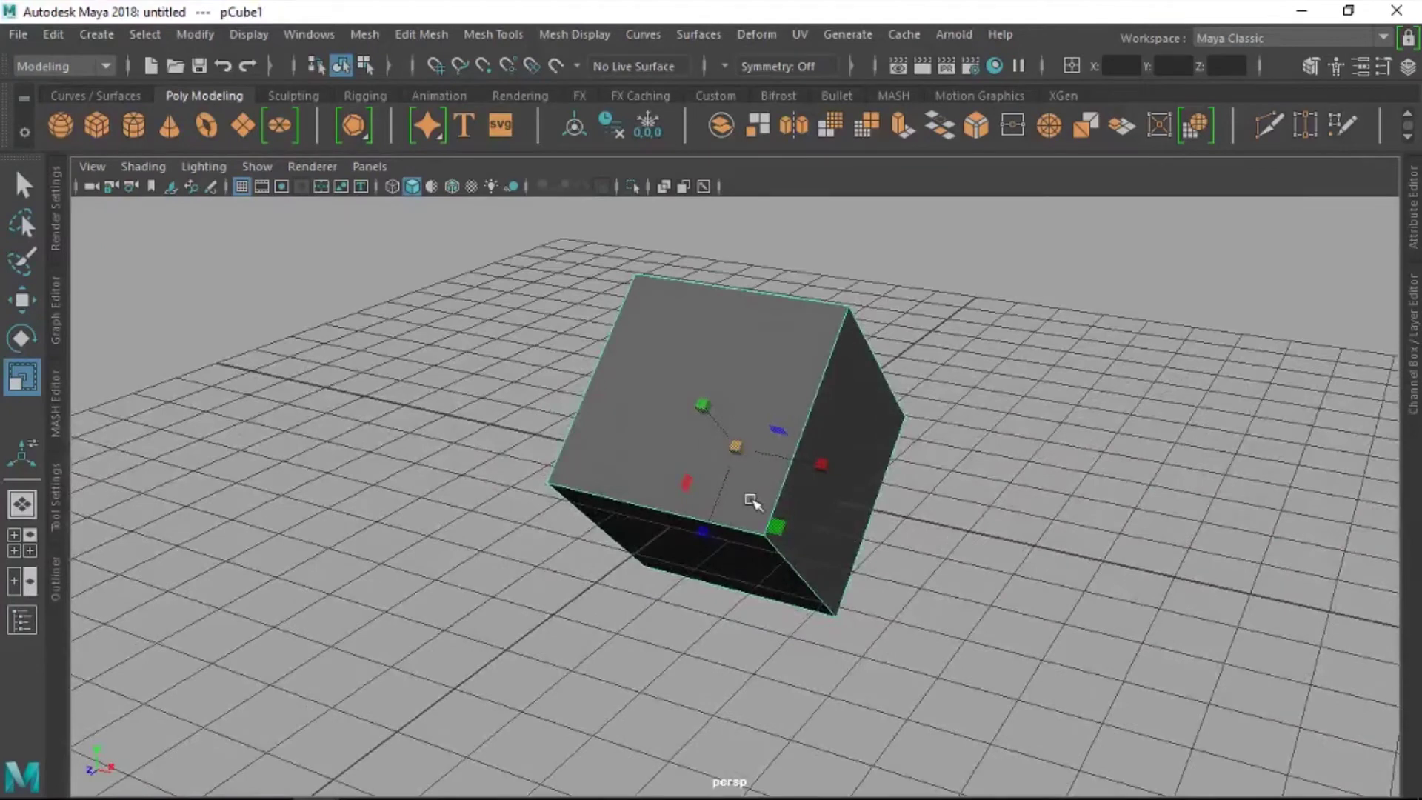
Step: Narrow the cube along X and rotate it back upright
mouse_move(751, 502)
alt+mouse_down()
mouse_move(733, 463)
mouse_move(765, 493)
mouse_move(737, 518)
alt+mouse_up()
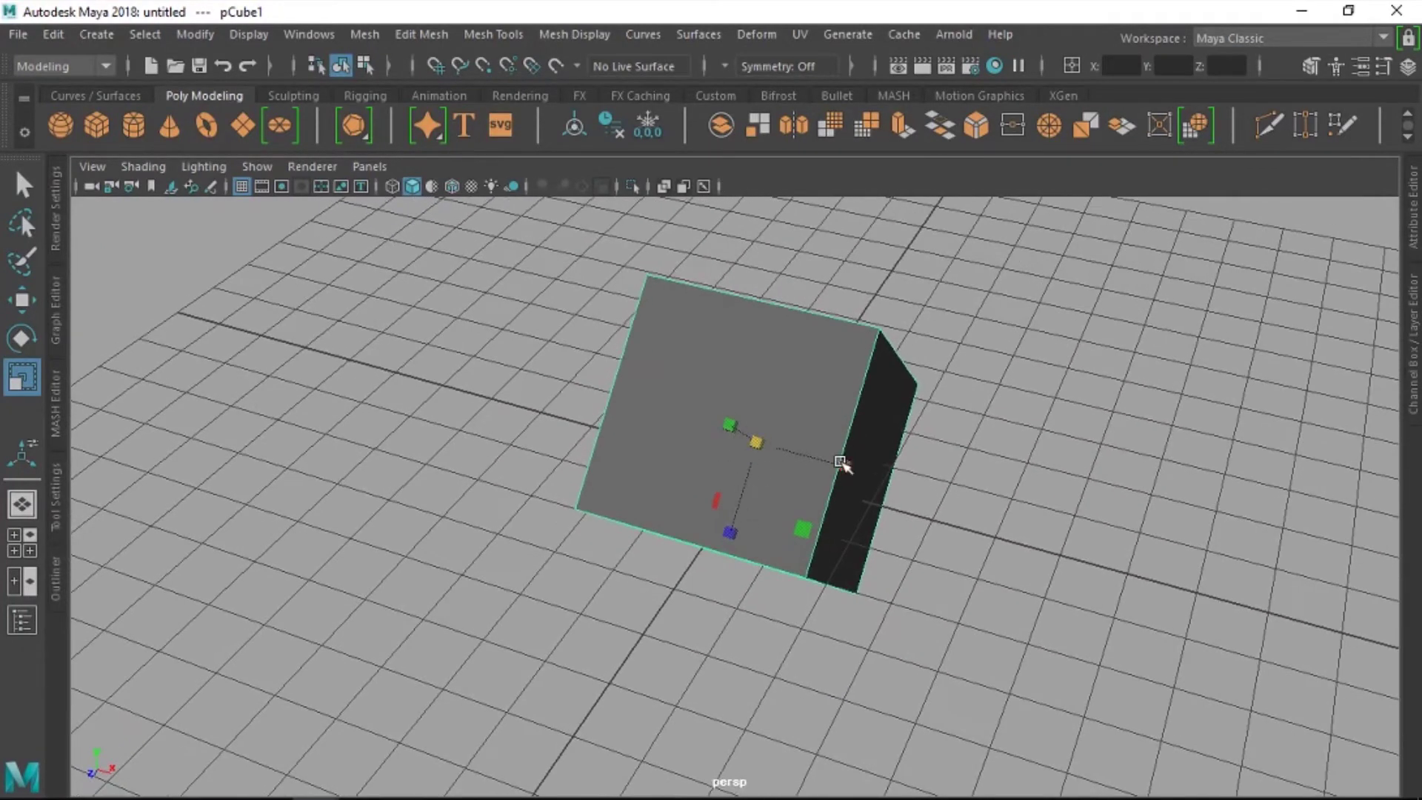
drag(841, 462, 799, 459)
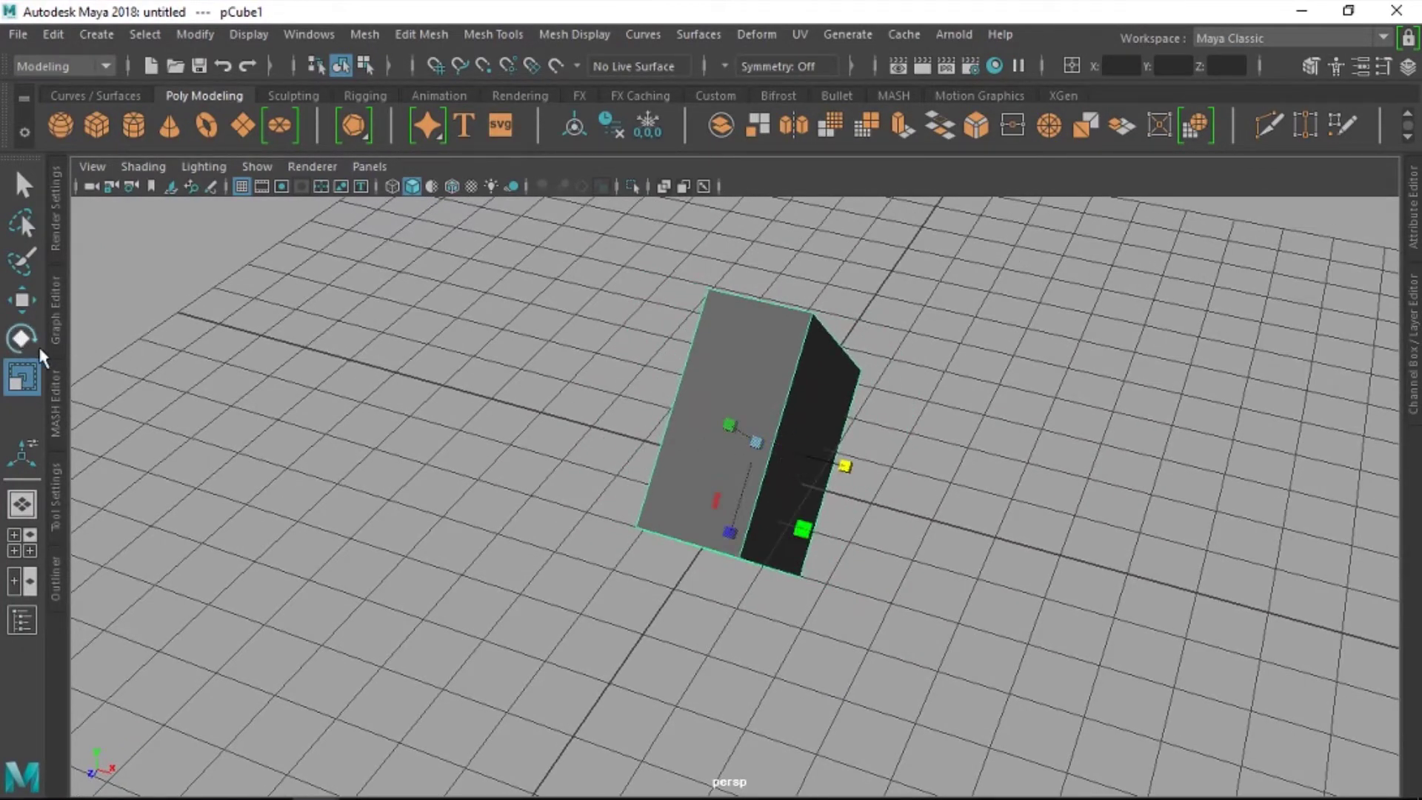
click(22, 339)
mouse_move(739, 417)
mouse_down()
mouse_move(730, 397)
mouse_move(676, 390)
mouse_up()
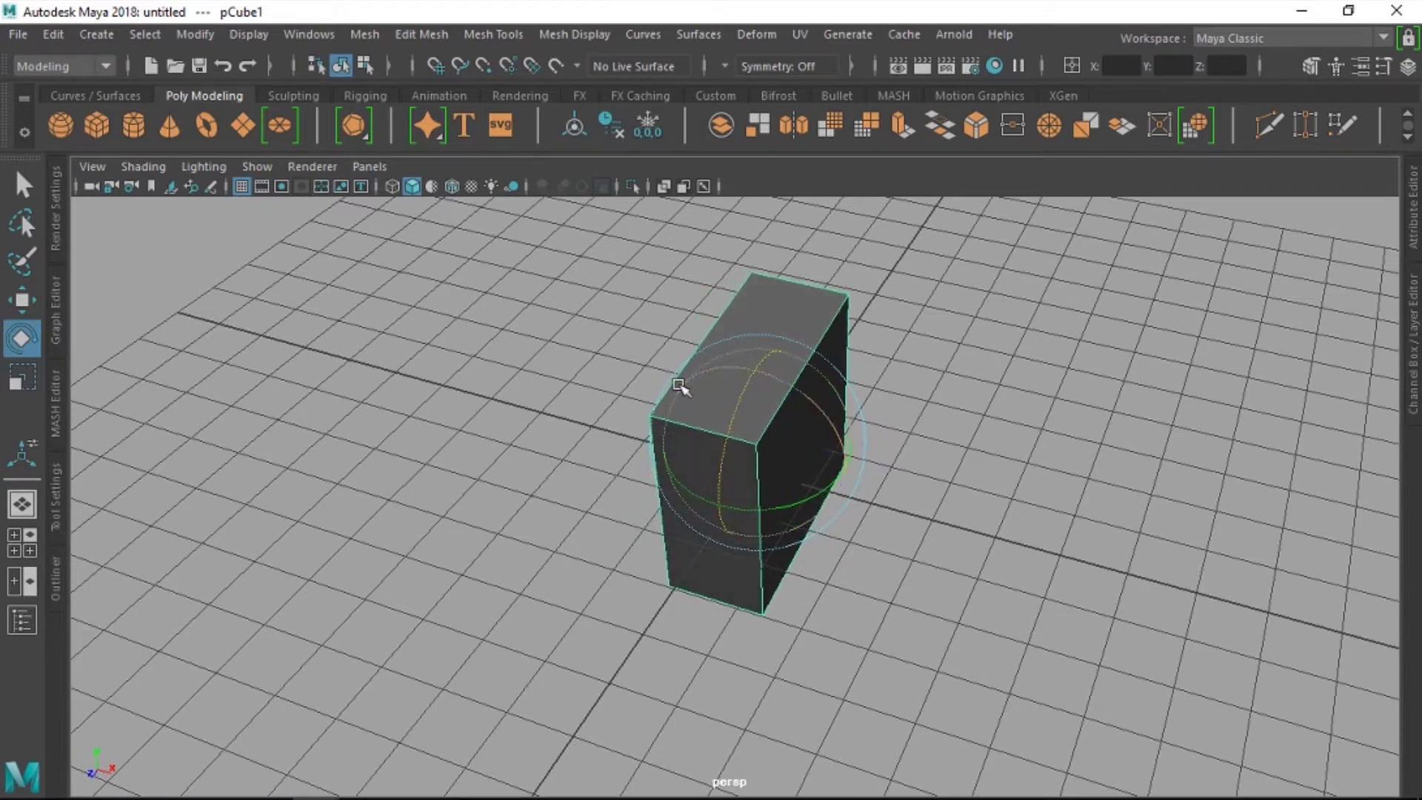
Step: Shift the cube right along X, then widen it and lower its height
click(27, 302)
drag(823, 463, 952, 477)
click(26, 378)
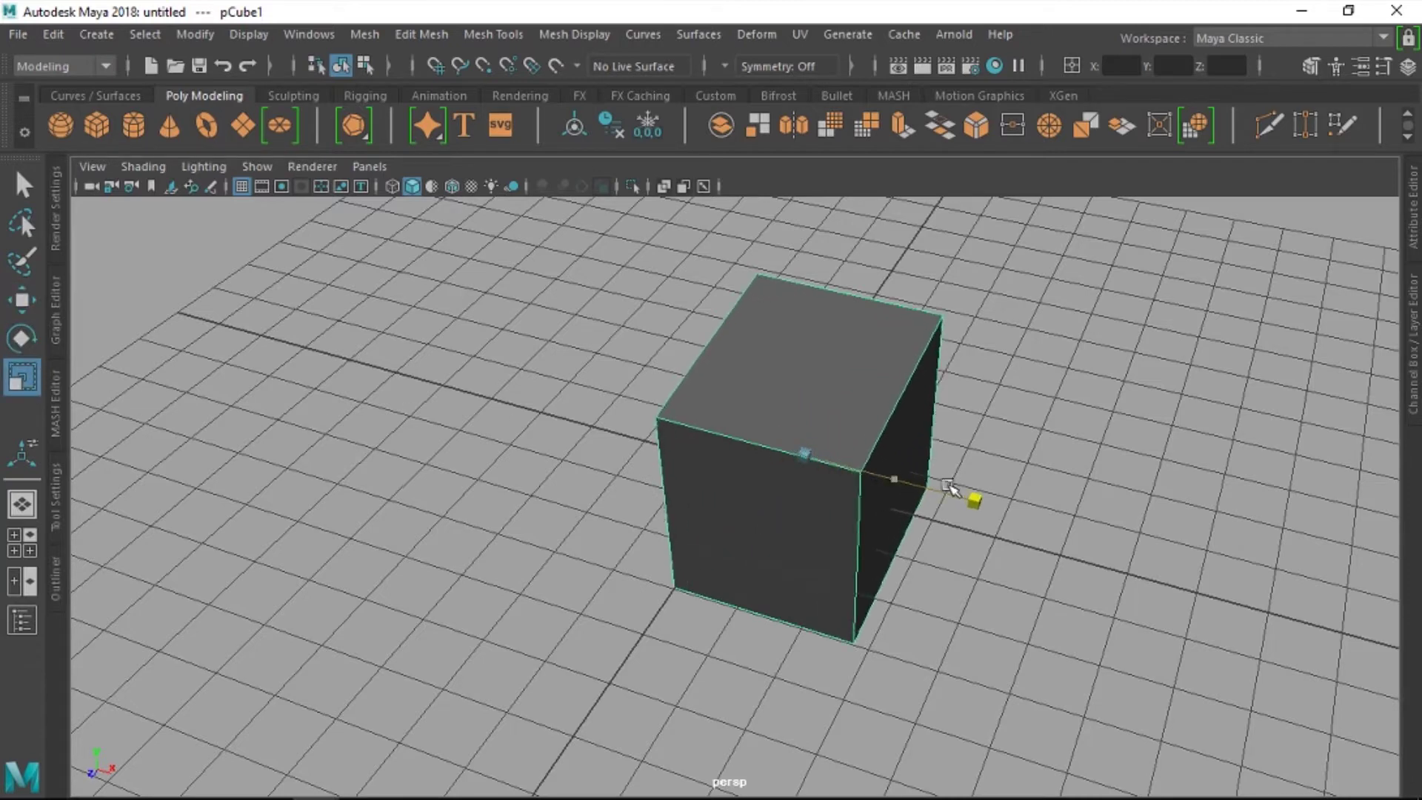
drag(806, 381, 766, 422)
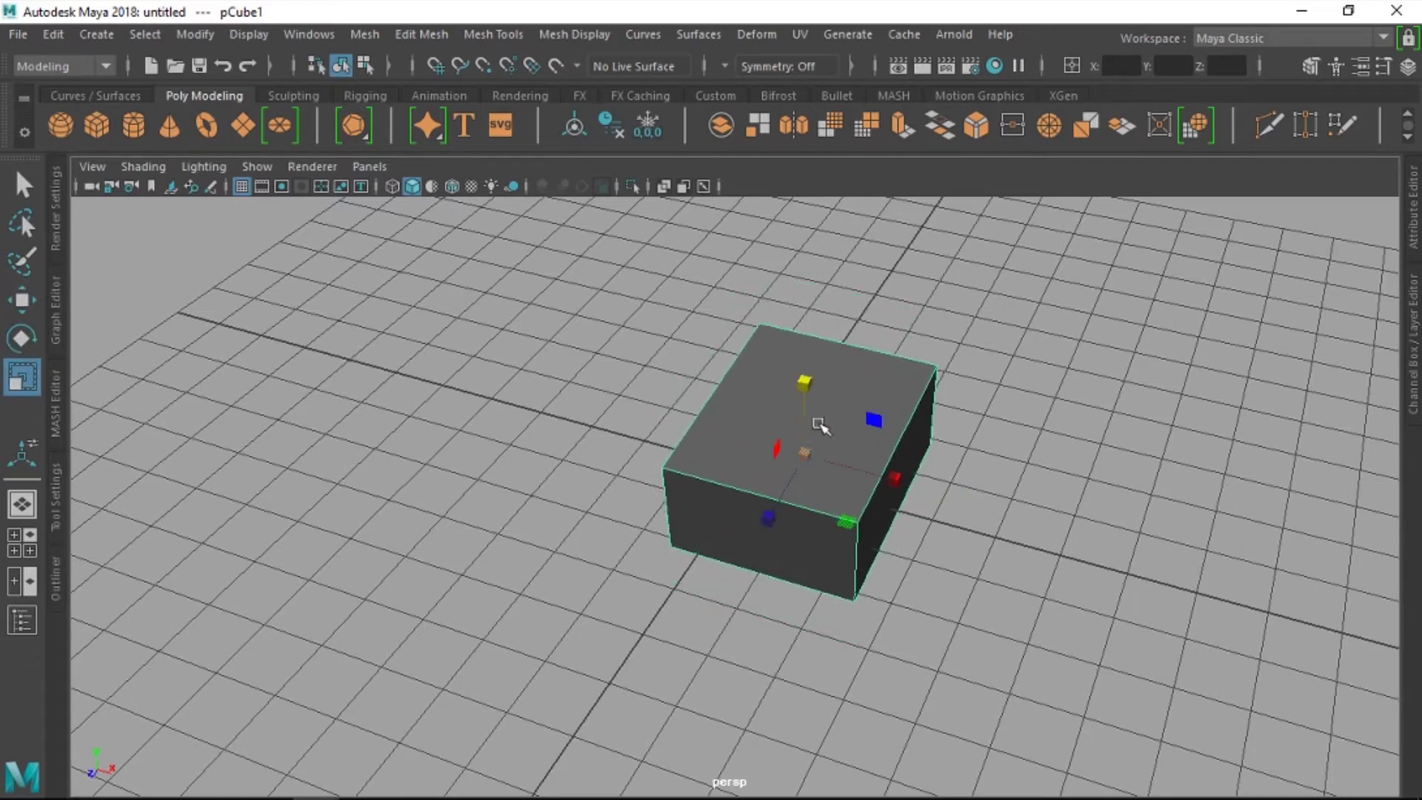
alt+middle_drag(818, 424, 785, 443)
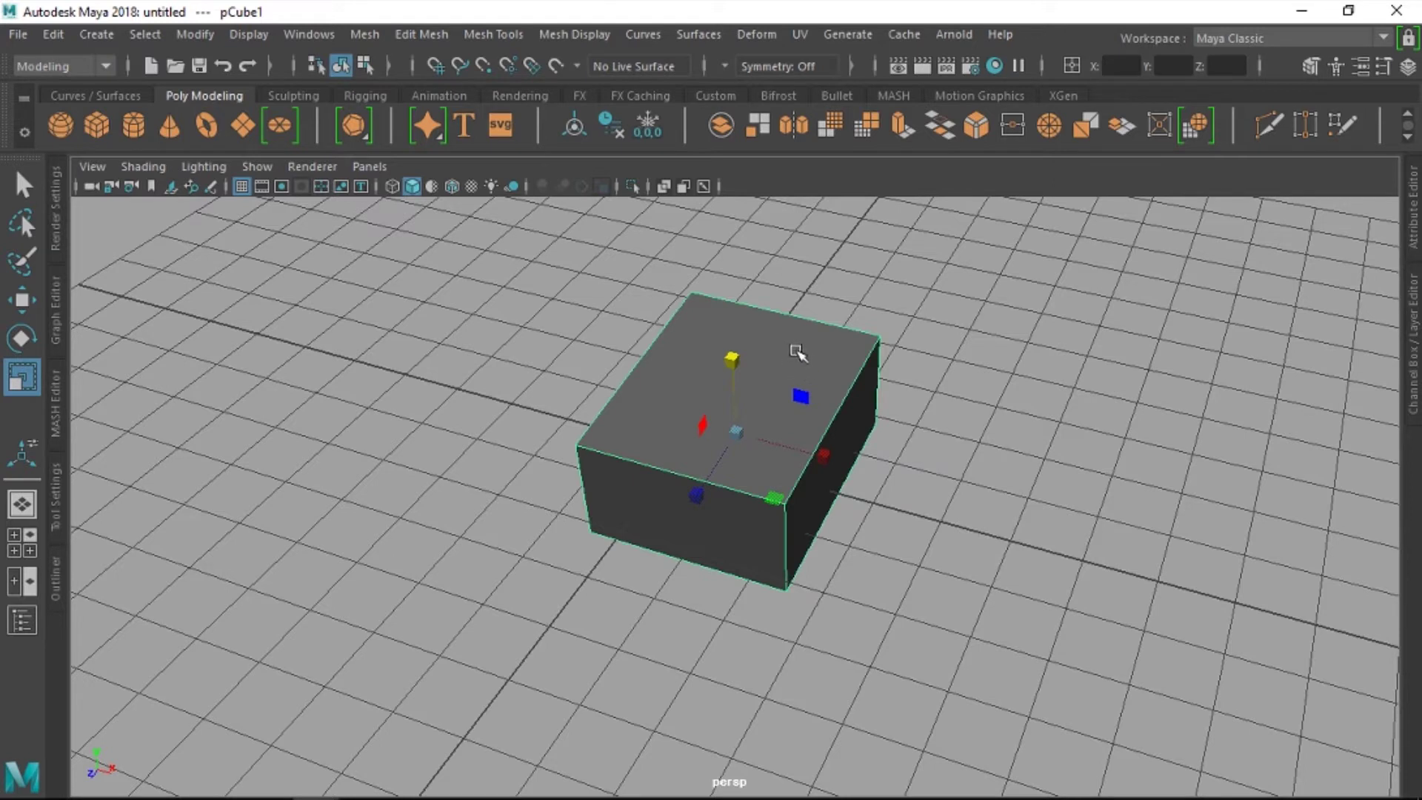
Step: Cycle rapidly through the Q, W, E and R tools, ending on Scale
key(w)
key(e)
key(r)
key(w)
key(q)
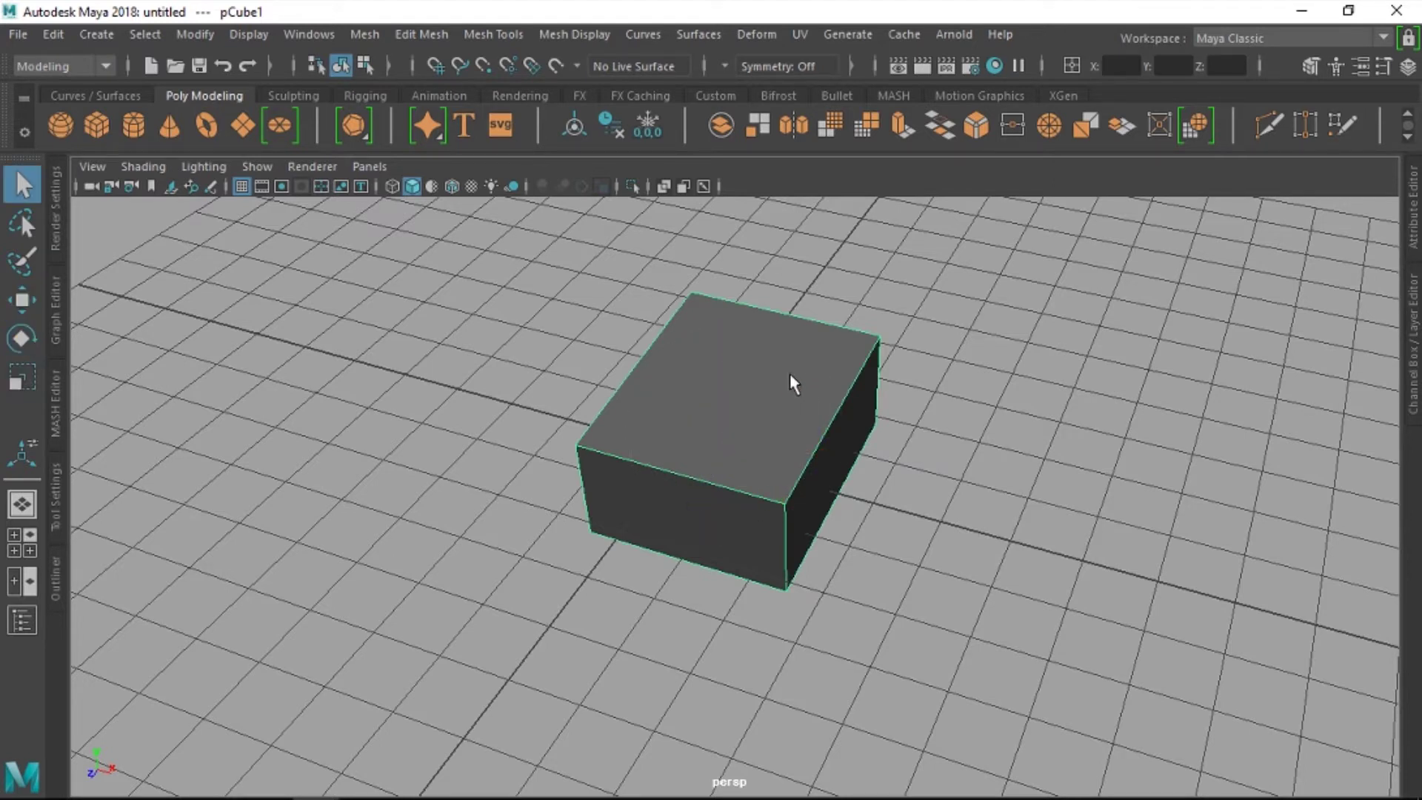
key(w)
key(r)
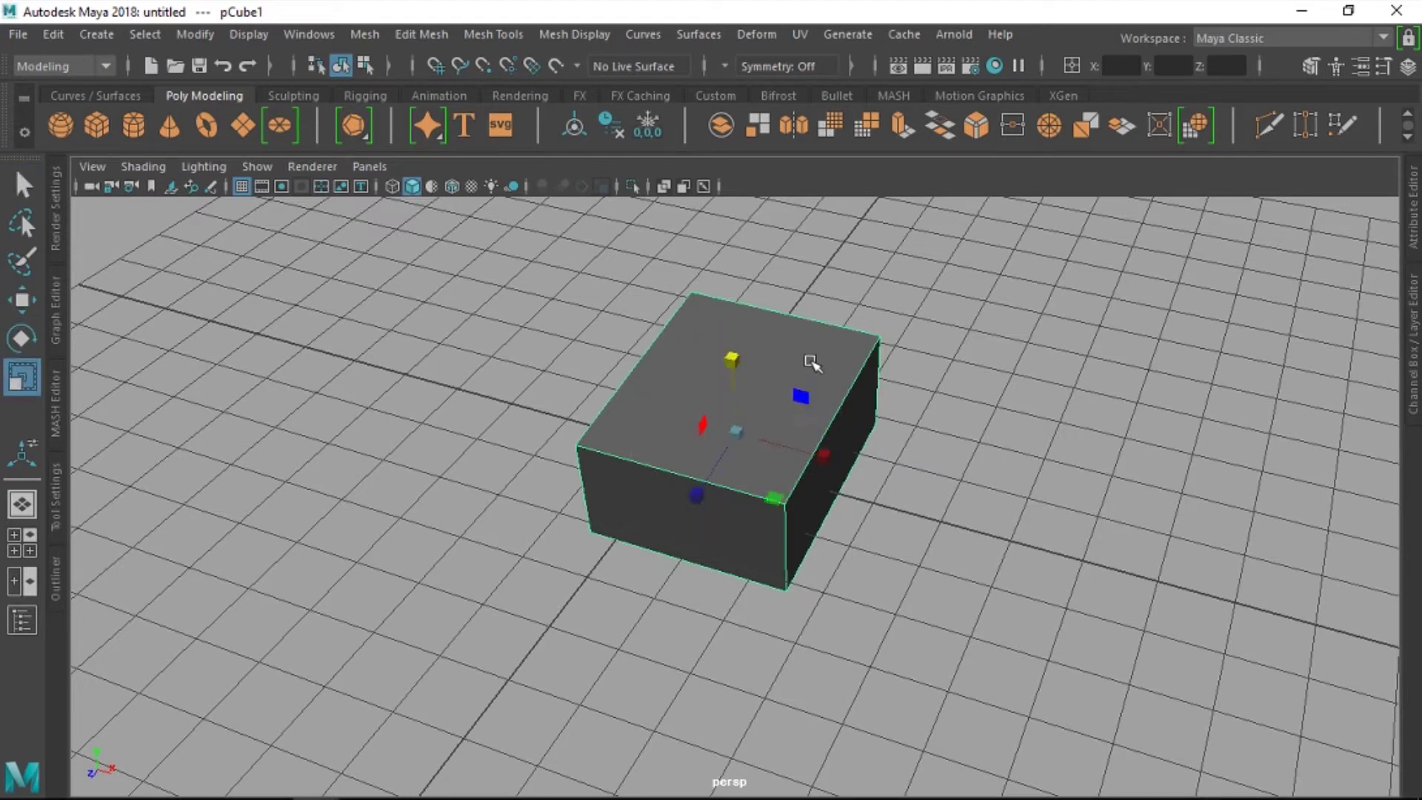
key(w)
key(r)
key(w)
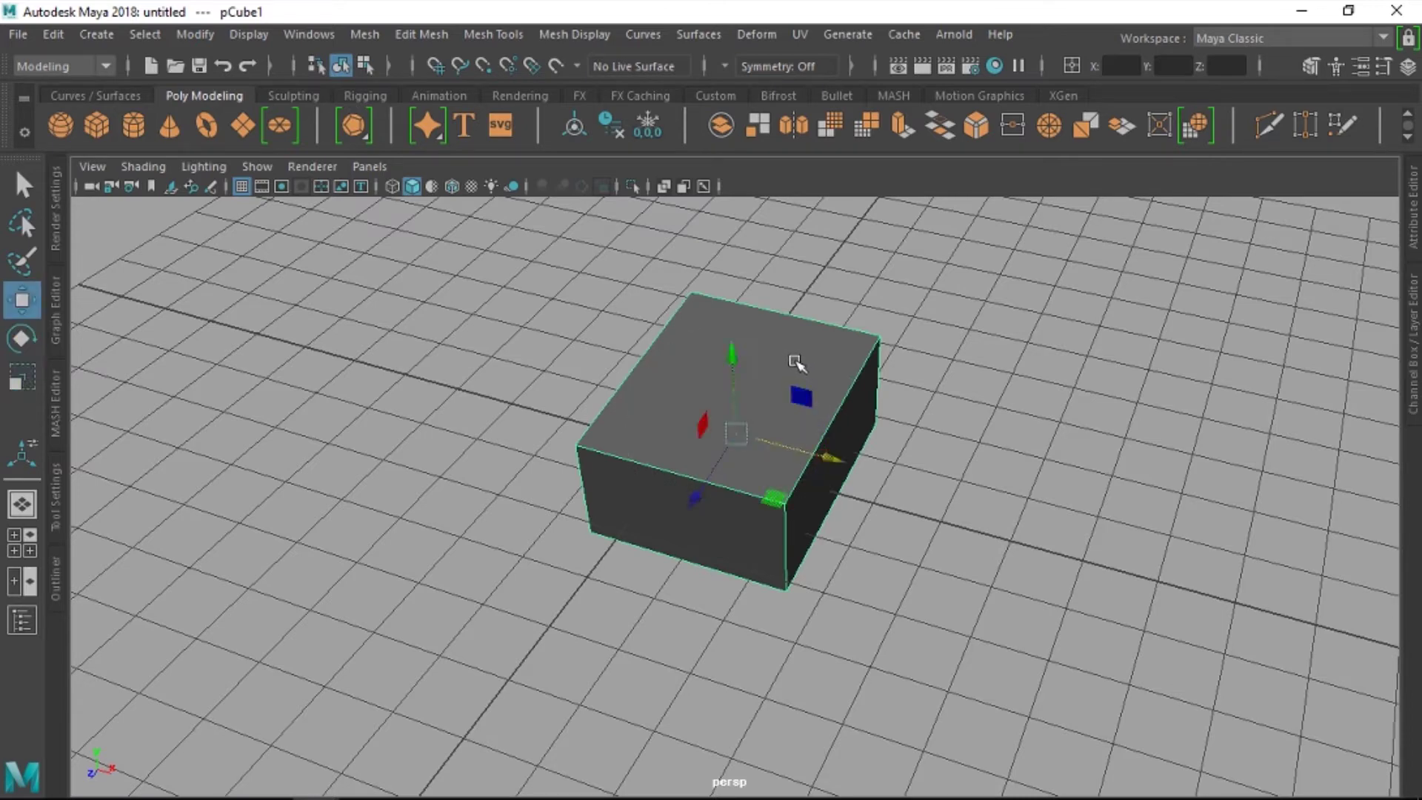
key(e)
key(r)
key(q)
key(w)
key(r)
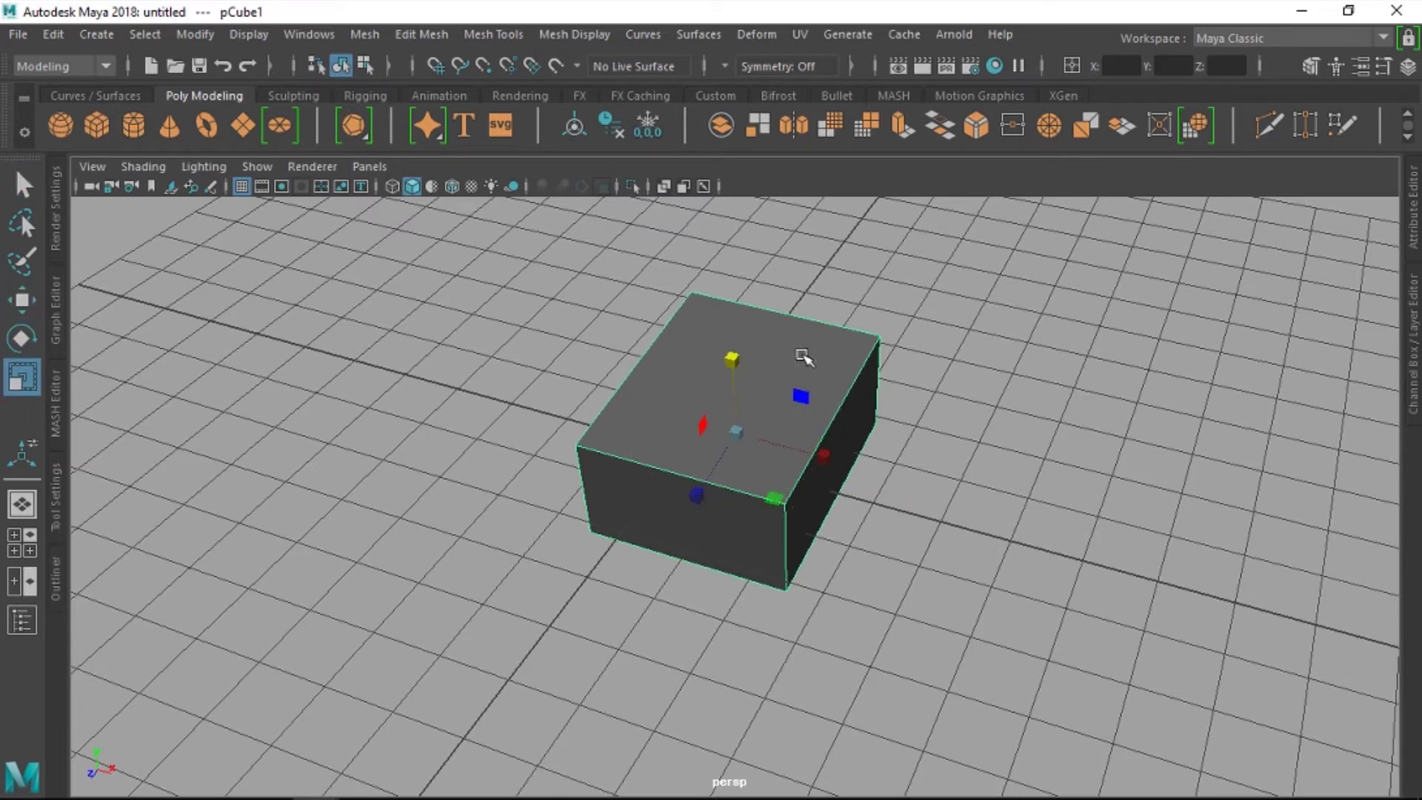
Step: Flatten the box along Y into a low slab, then deselect it
mouse_move(900, 382)
alt+mouse_down()
mouse_move(708, 485)
mouse_move(913, 406)
mouse_move(770, 457)
mouse_move(790, 462)
alt+mouse_up()
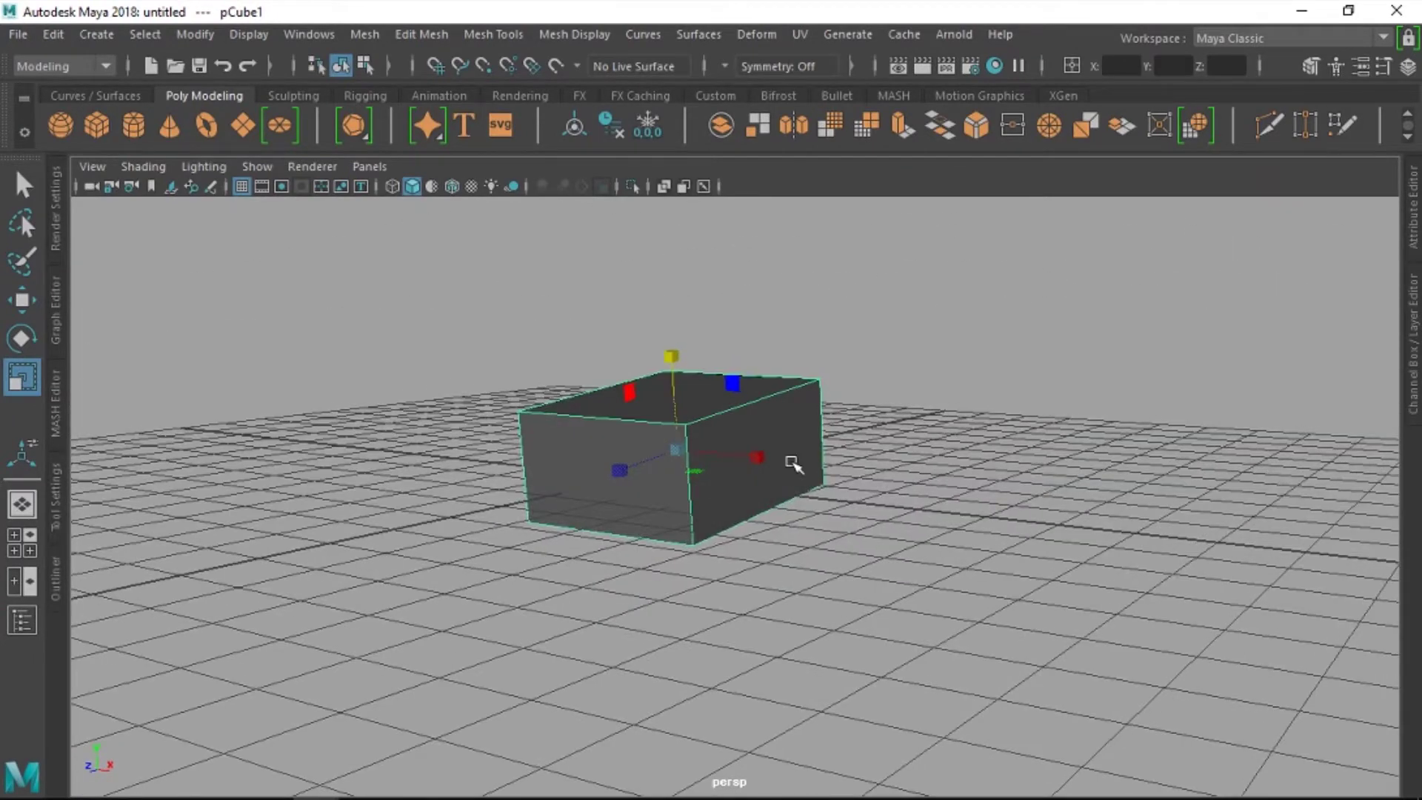
middle_drag(715, 515, 663, 565)
middle_drag(704, 490, 641, 546)
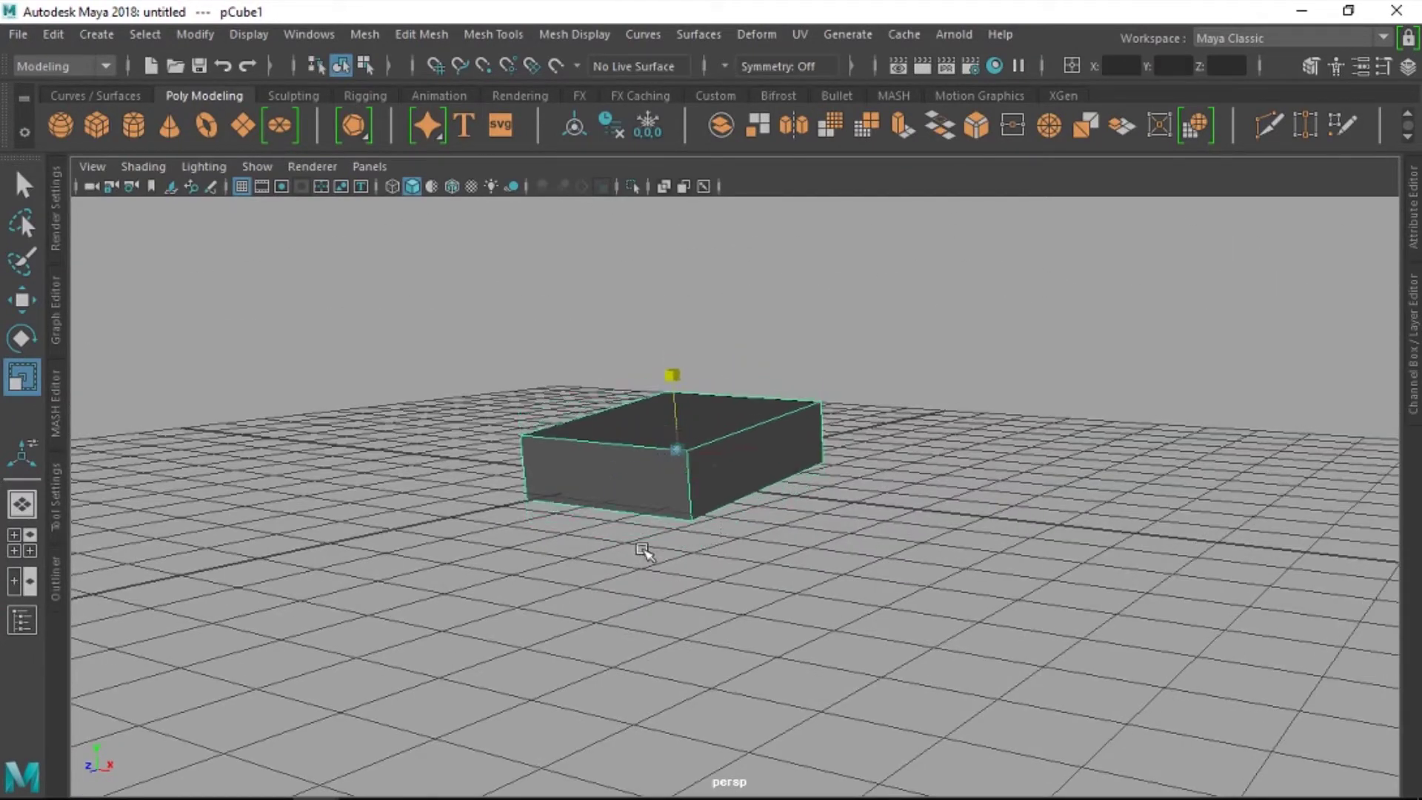
click(807, 548)
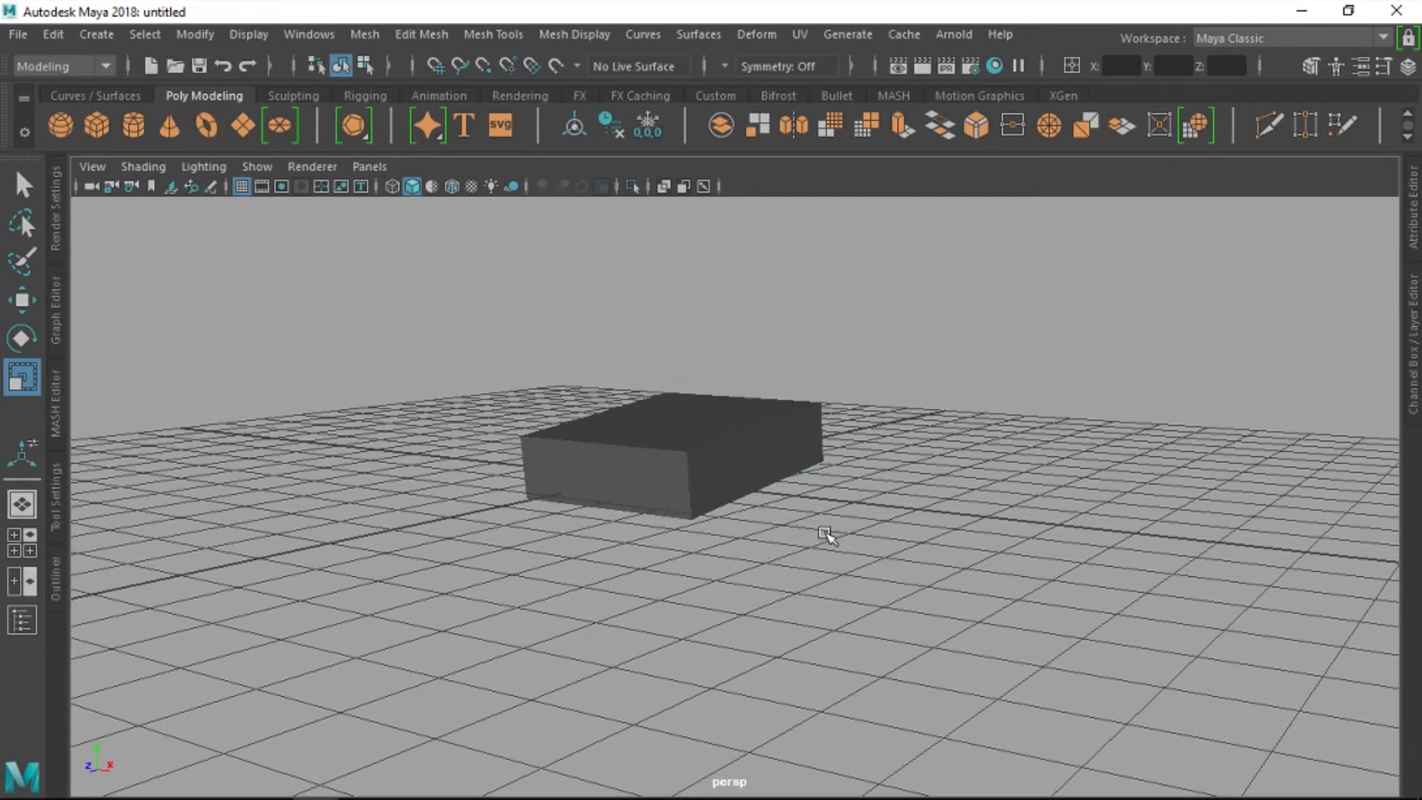
Step: Orbit and pan around the slab, then reselect it with the Move tool
mouse_move(822, 533)
alt+mouse_down()
mouse_move(822, 491)
mouse_move(812, 555)
mouse_move(886, 481)
mouse_move(800, 546)
mouse_move(913, 486)
mouse_move(812, 546)
mouse_move(793, 460)
mouse_move(818, 561)
mouse_move(850, 491)
mouse_move(831, 571)
mouse_move(815, 568)
alt+mouse_up()
mouse_move(815, 568)
alt+middle_down()
mouse_move(870, 448)
mouse_move(787, 435)
mouse_move(727, 456)
alt+middle_up()
mouse_move(726, 456)
alt+mouse_down()
mouse_move(755, 480)
mouse_move(771, 450)
mouse_move(825, 460)
mouse_move(778, 486)
mouse_move(790, 477)
alt+mouse_up()
alt+middle_drag(790, 476, 764, 528)
mouse_move(763, 527)
alt+mouse_down()
mouse_move(783, 546)
mouse_move(827, 496)
alt+mouse_up()
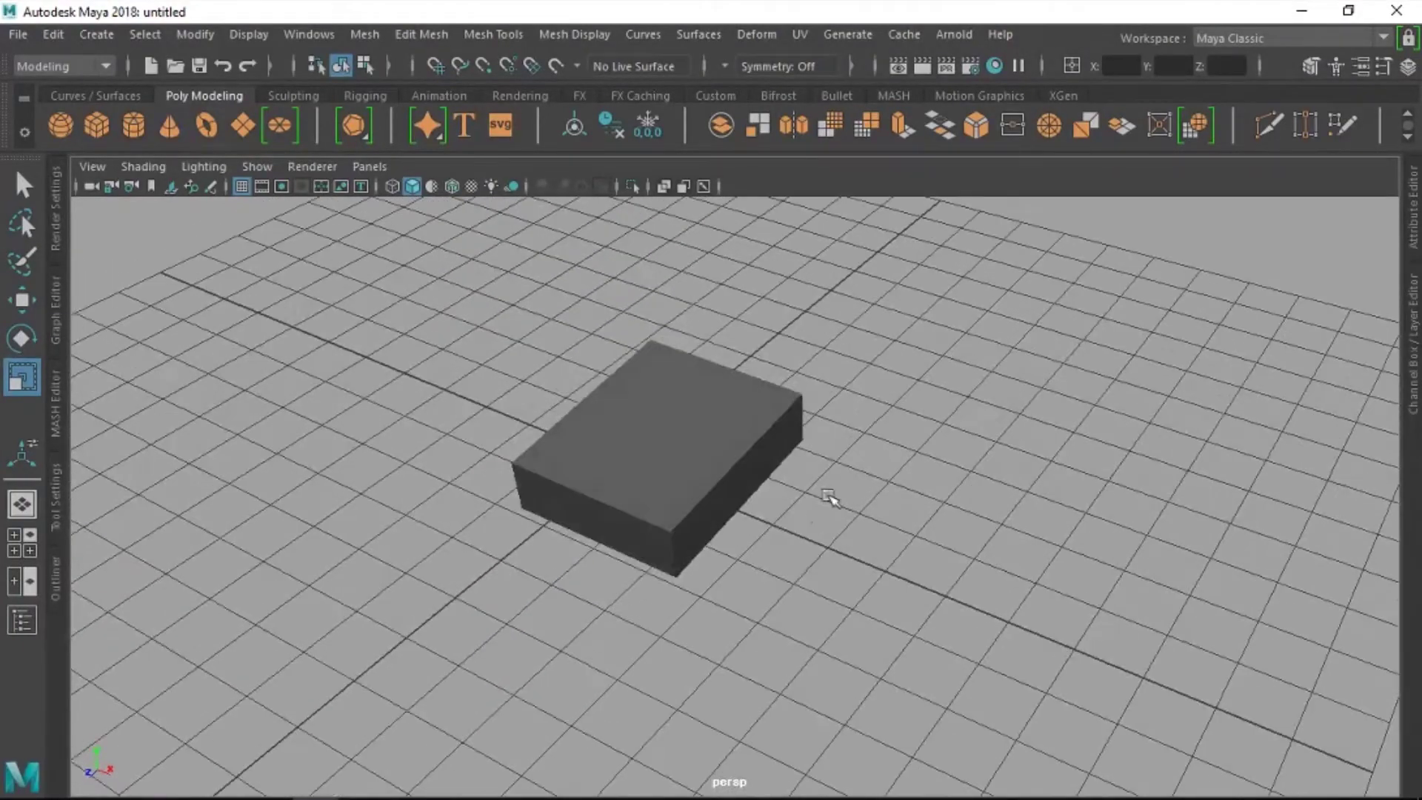
click(766, 476)
key(w)
mouse_move(810, 422)
alt+mouse_down()
mouse_move(724, 476)
mouse_move(840, 514)
mouse_move(722, 360)
alt+mouse_up()
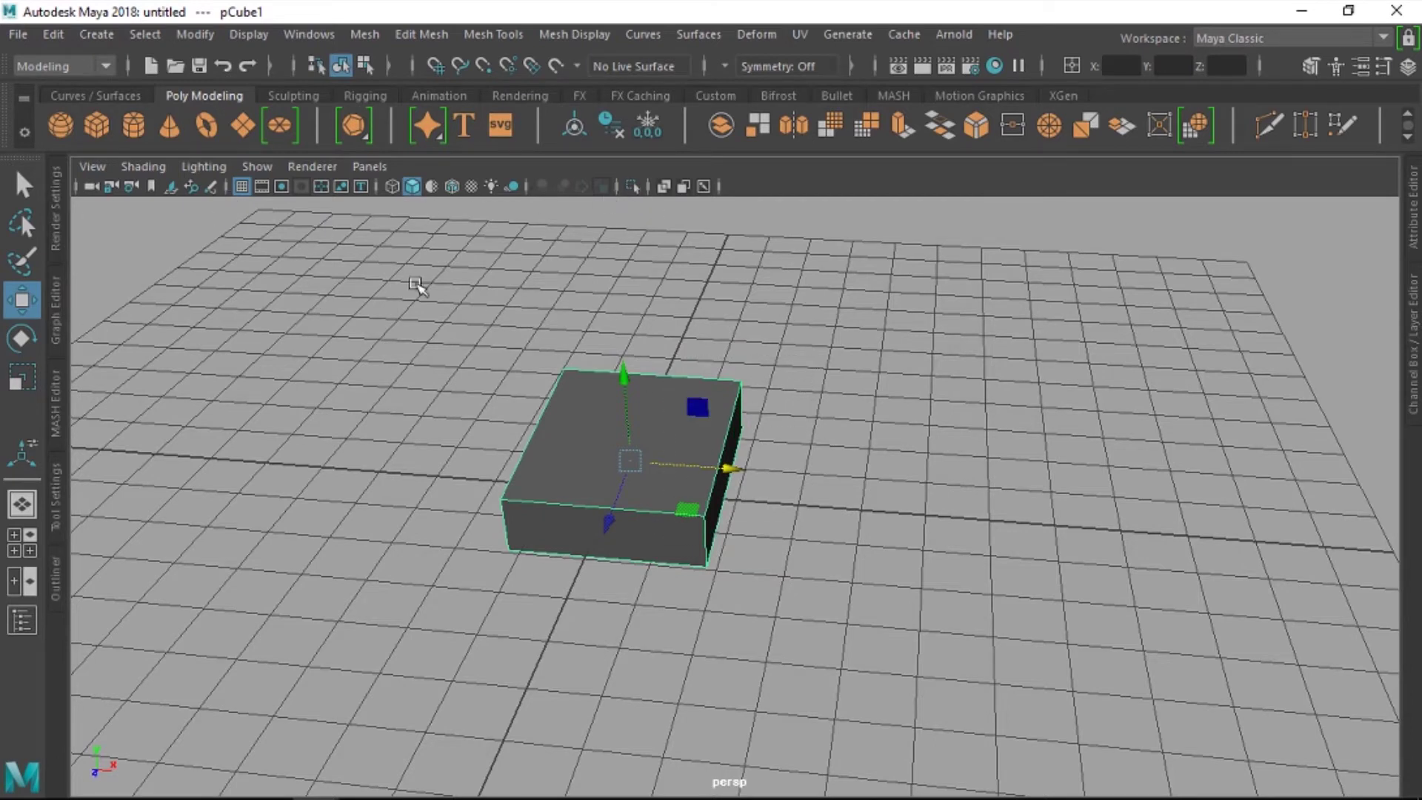
Step: Reselect the box and browse the Sculpting, Rigging, Animation, Rendering, FX and FX Caching shelves
click(815, 385)
click(680, 530)
click(312, 97)
click(359, 100)
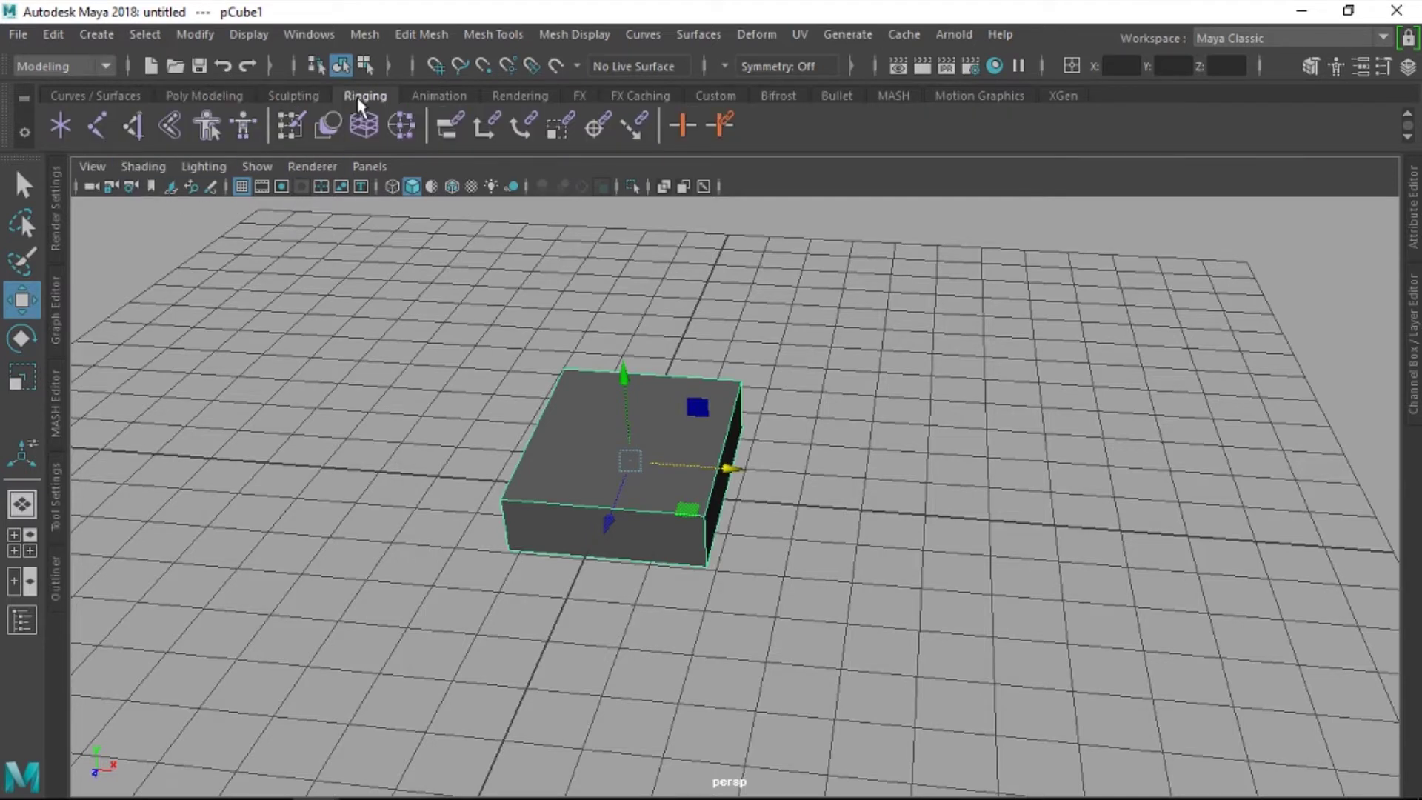
click(452, 97)
click(518, 97)
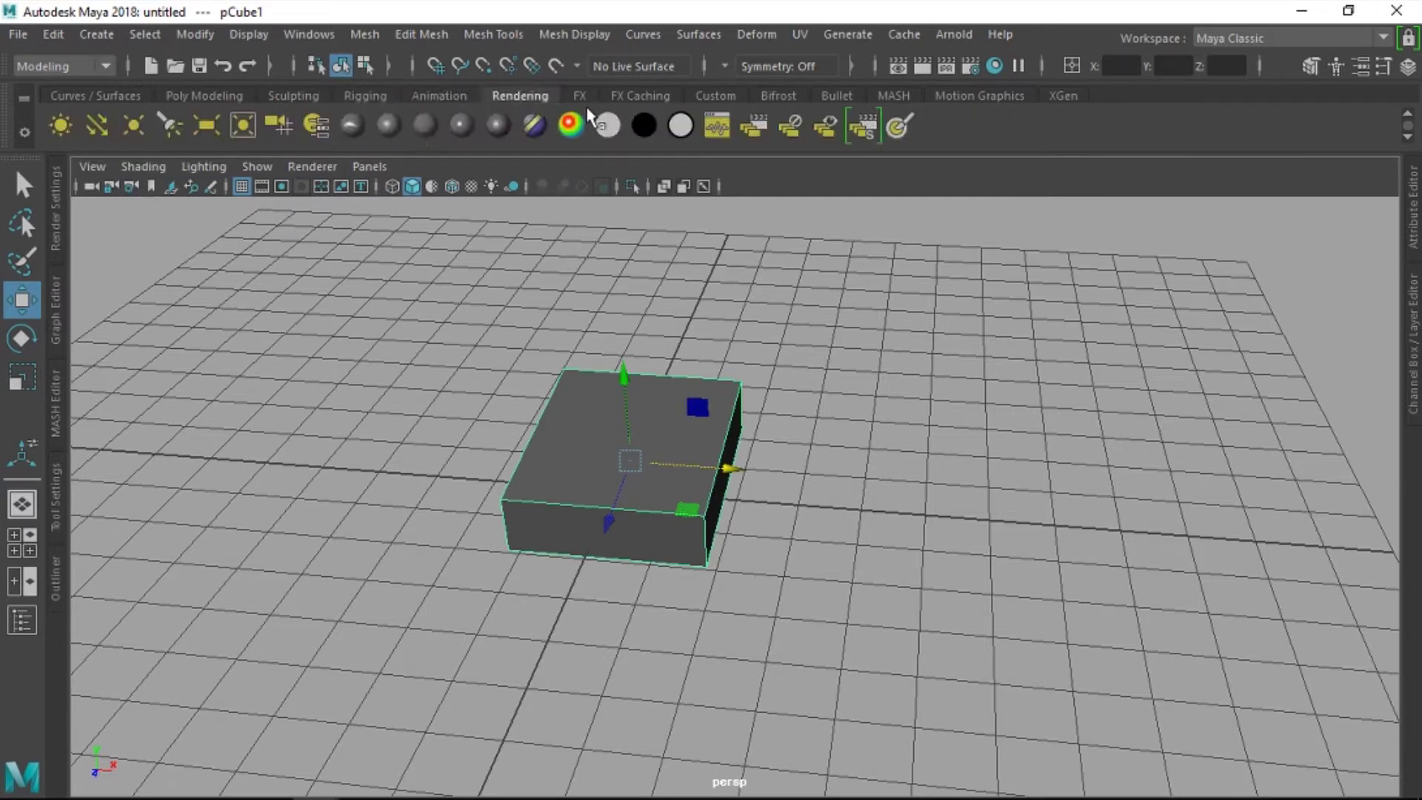
click(581, 97)
click(639, 100)
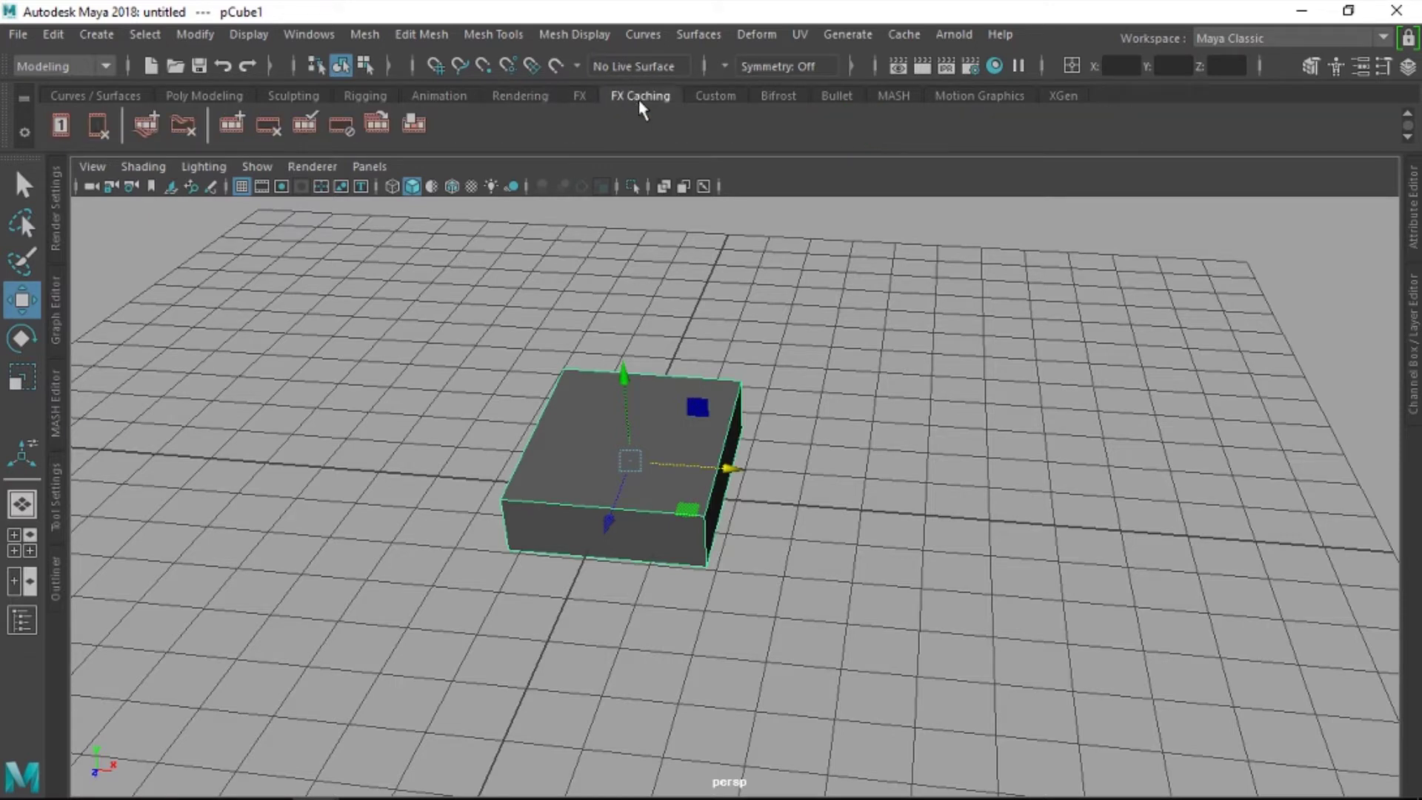
Step: Browse the Custom, Bifrost, Bullet, MASH, Motion Graphics and XGen shelves
click(722, 100)
click(782, 99)
click(841, 98)
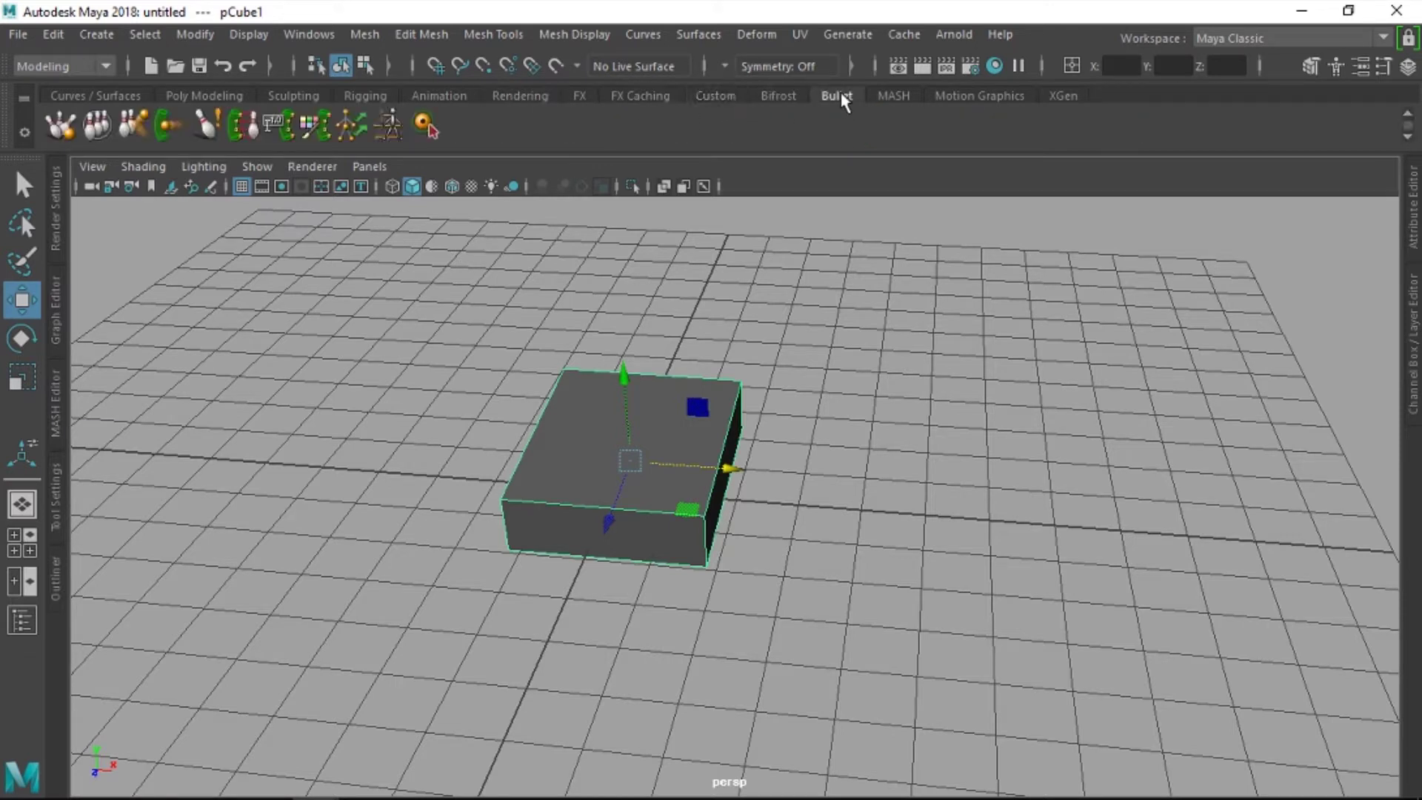
click(896, 97)
click(979, 100)
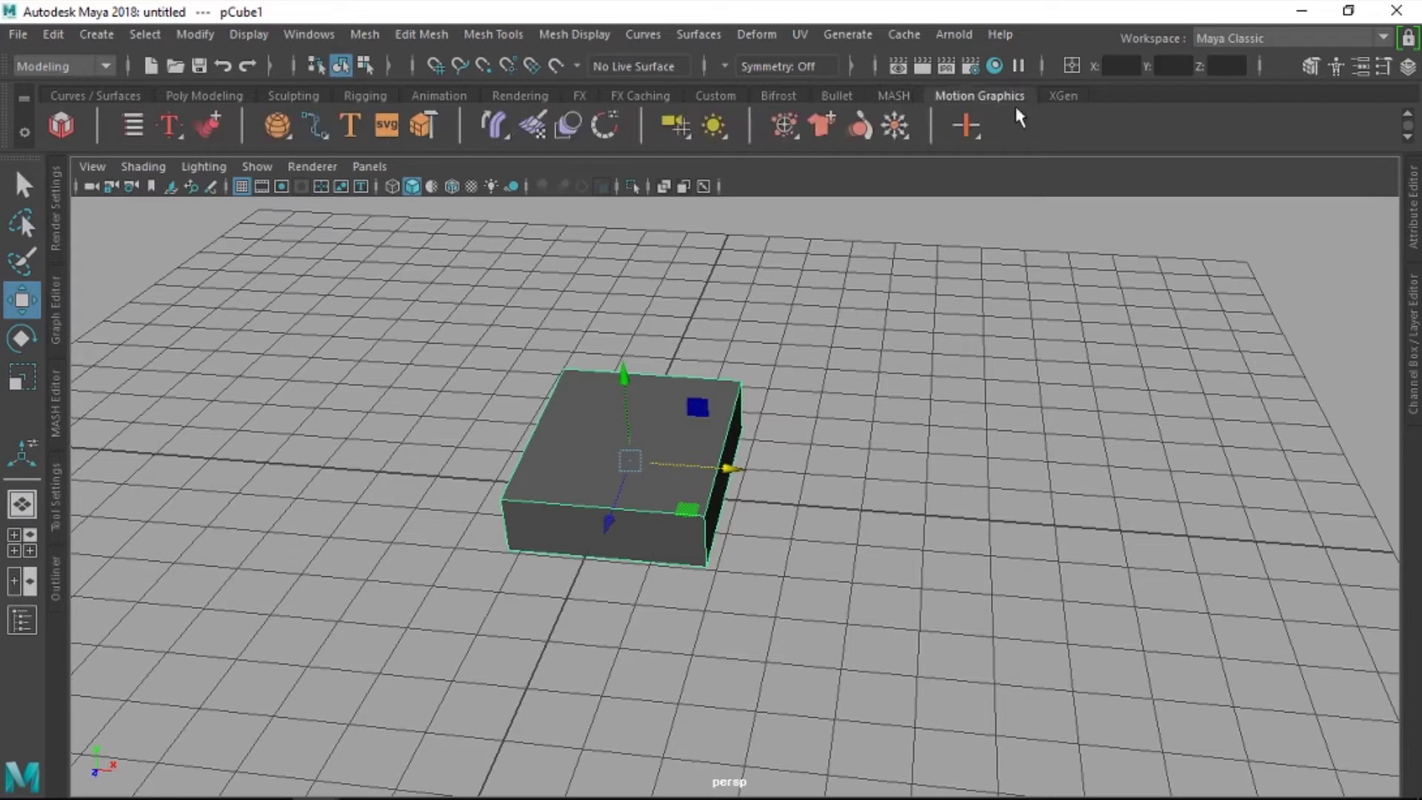
click(1063, 97)
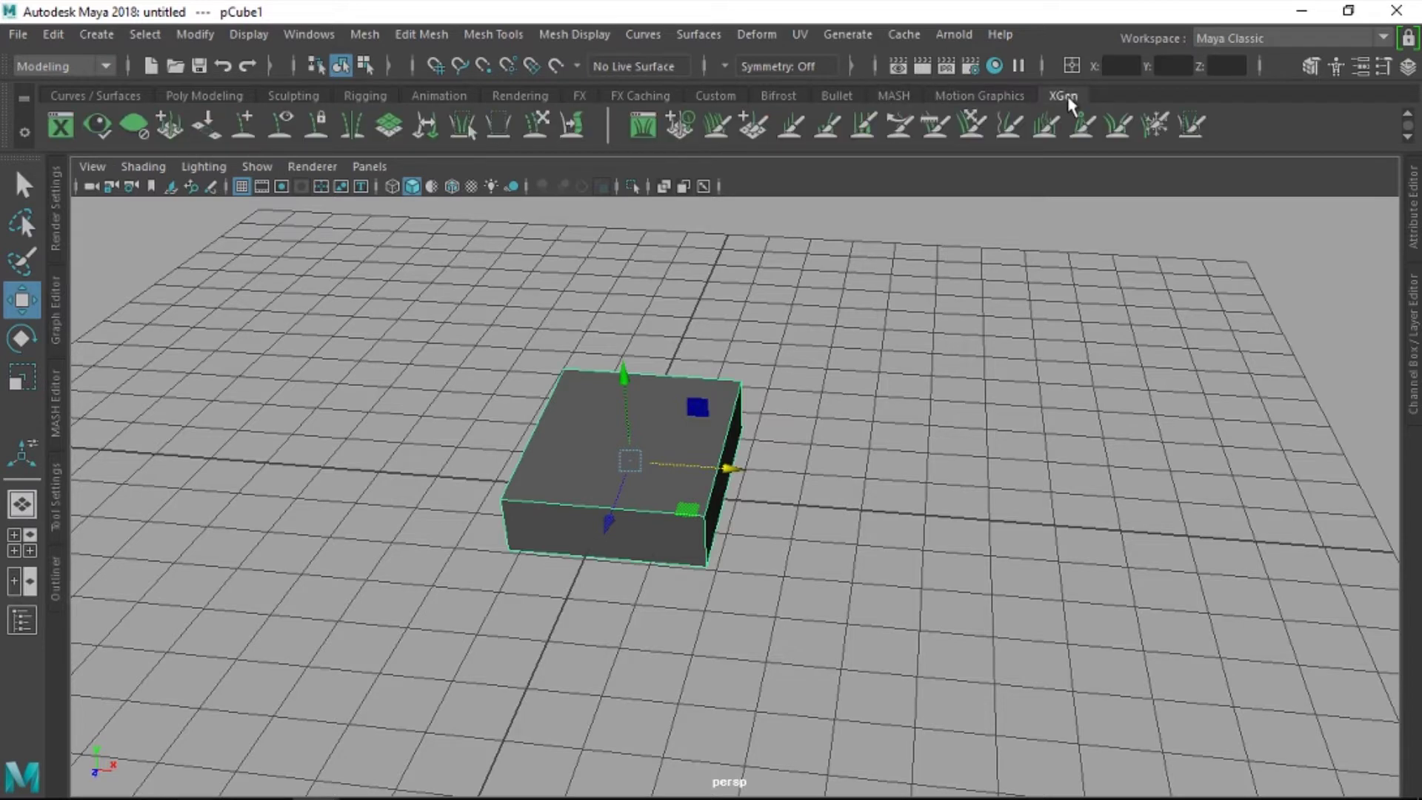
Step: View both rows of Curves / Surfaces tools, then settle on Poly Modeling and deselect the box
click(118, 97)
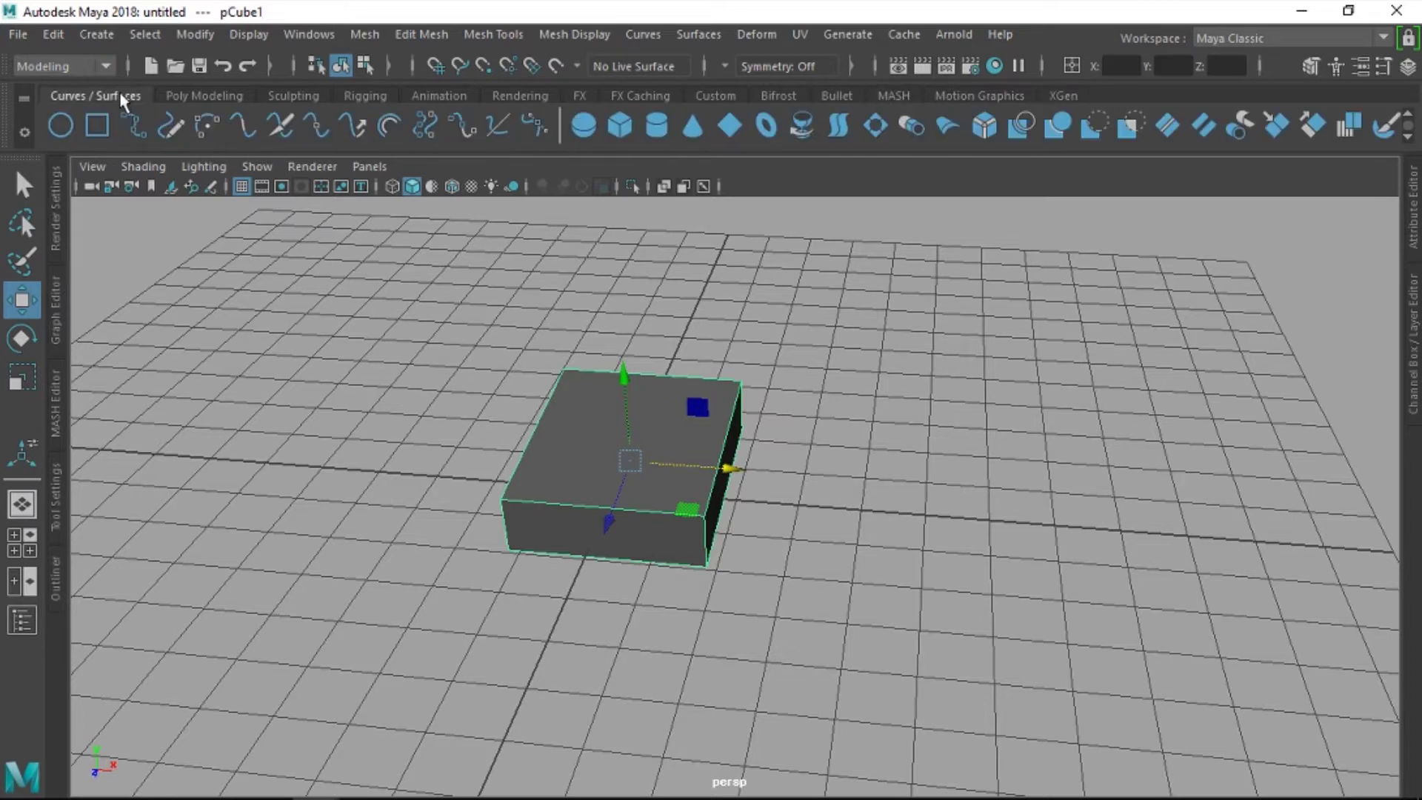
click(1408, 137)
click(1409, 115)
mouse_move(841, 436)
alt+mouse_down()
mouse_move(810, 470)
mouse_move(858, 426)
mouse_move(829, 451)
mouse_move(839, 456)
alt+mouse_up()
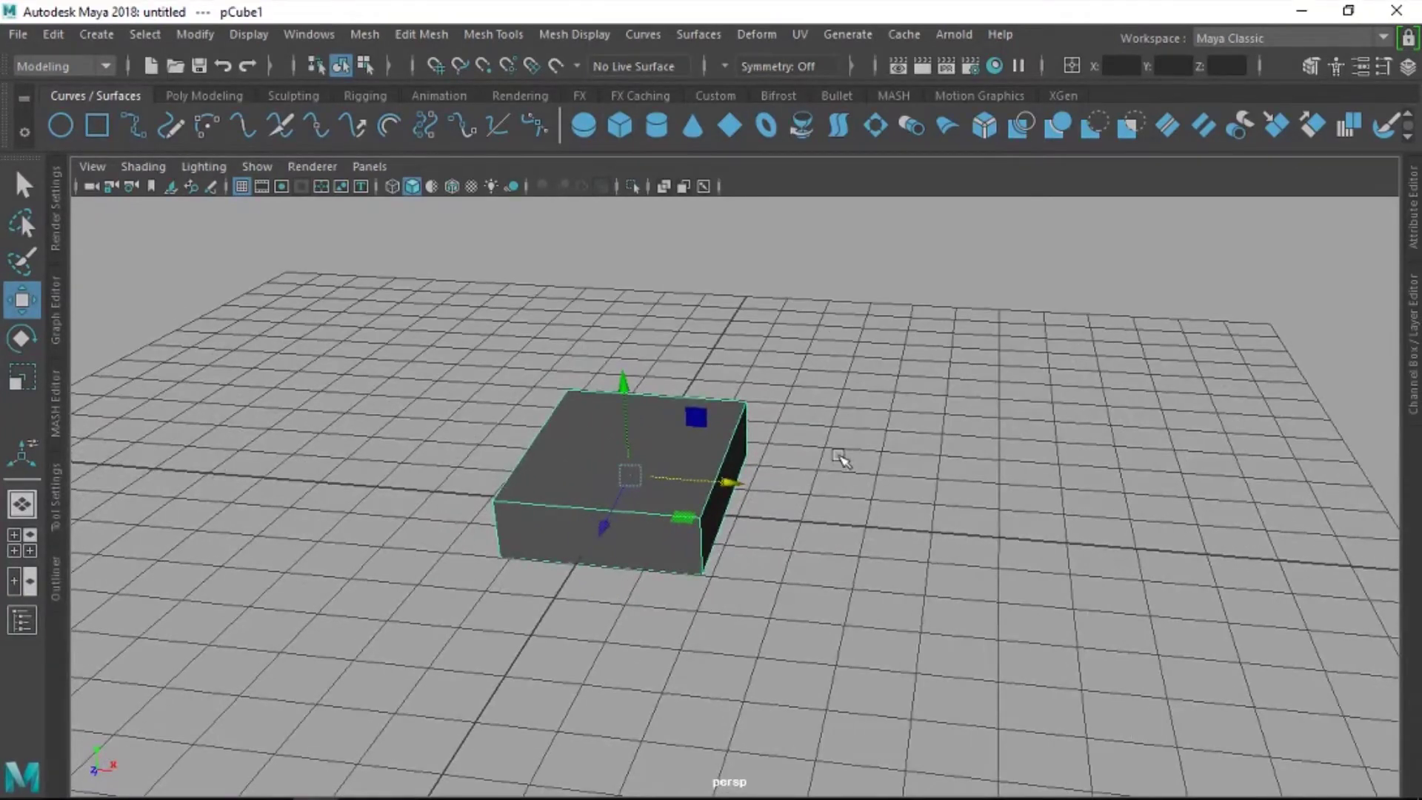
click(221, 96)
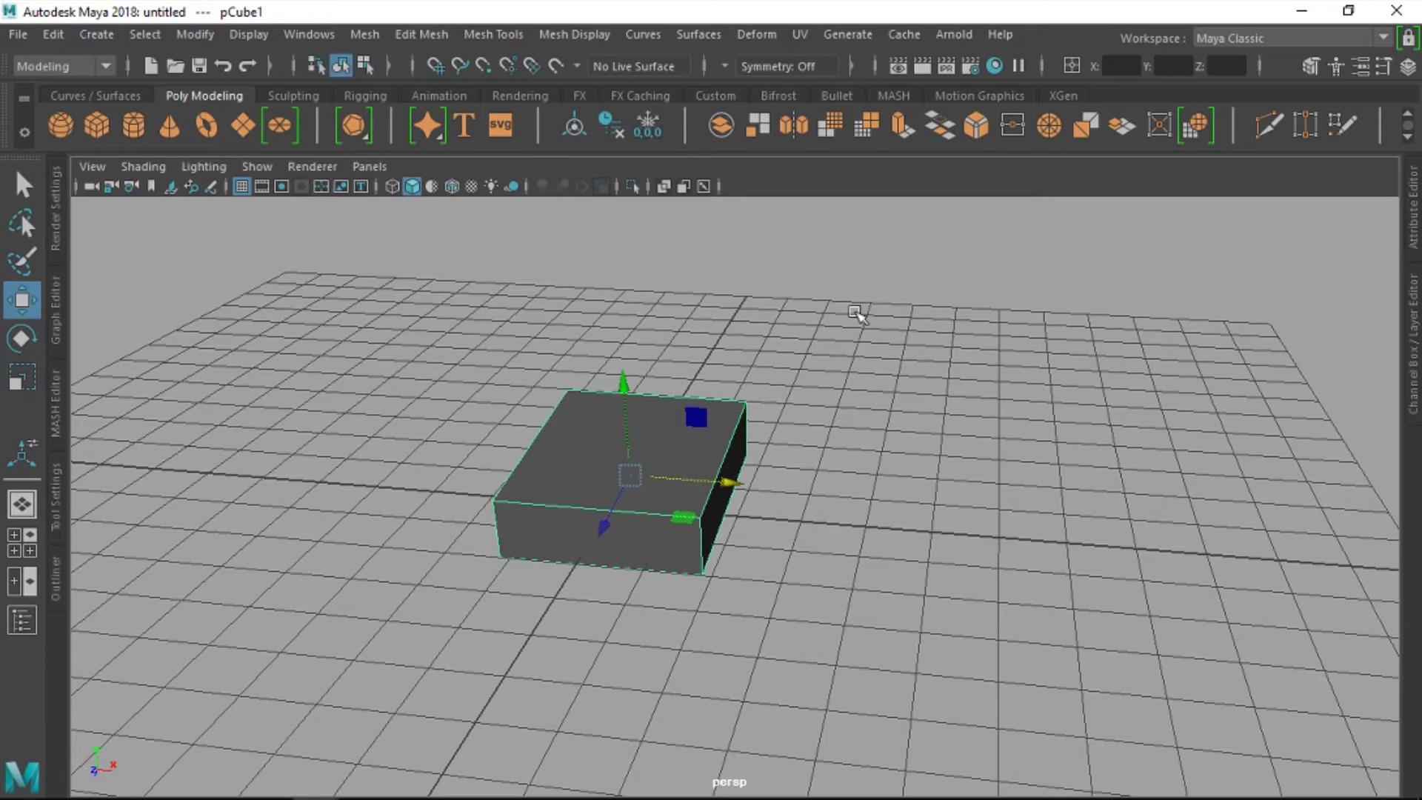
click(784, 386)
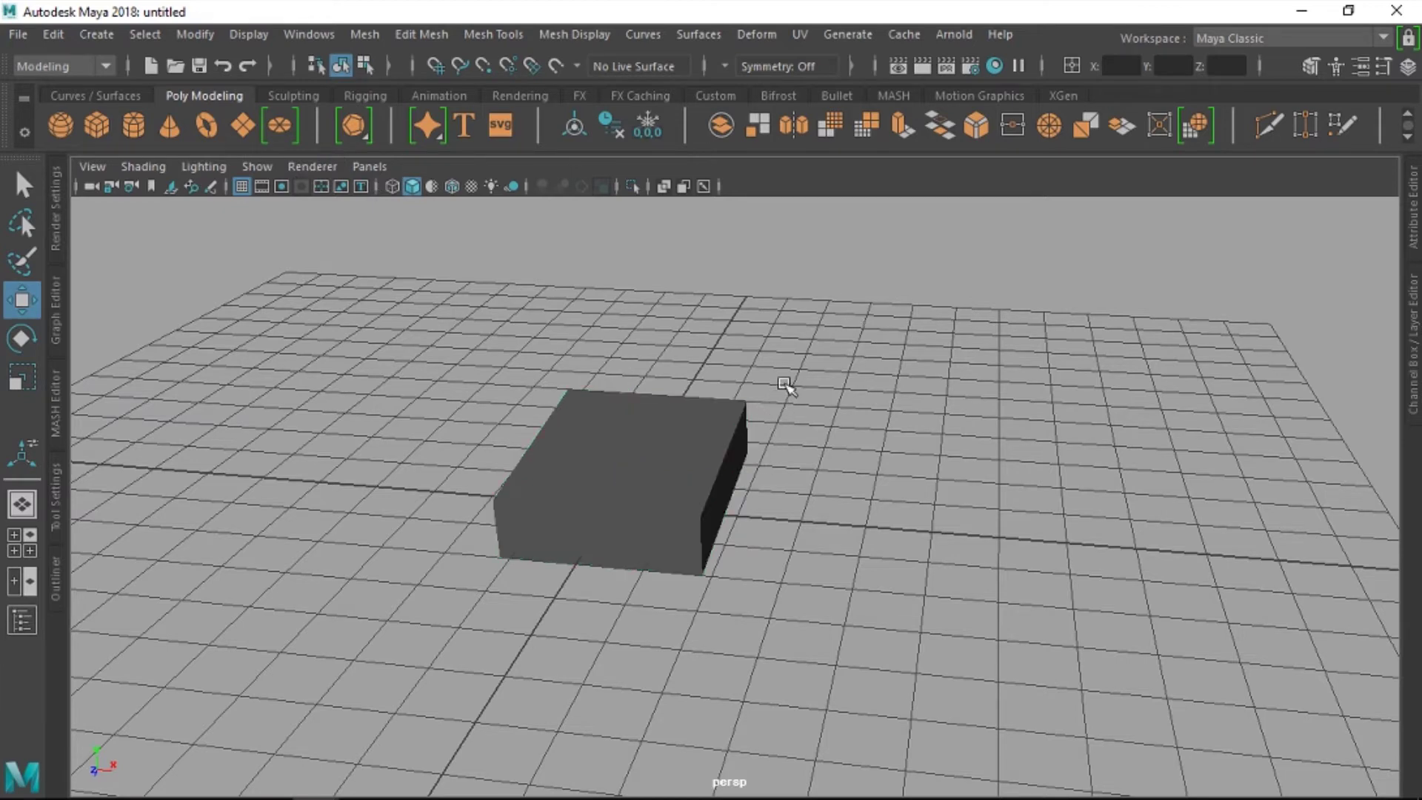
Step: Turn on Wireframe on Shaded and orbit around the box
mouse_move(834, 479)
alt+mouse_down()
mouse_move(777, 466)
mouse_move(844, 444)
alt+mouse_up()
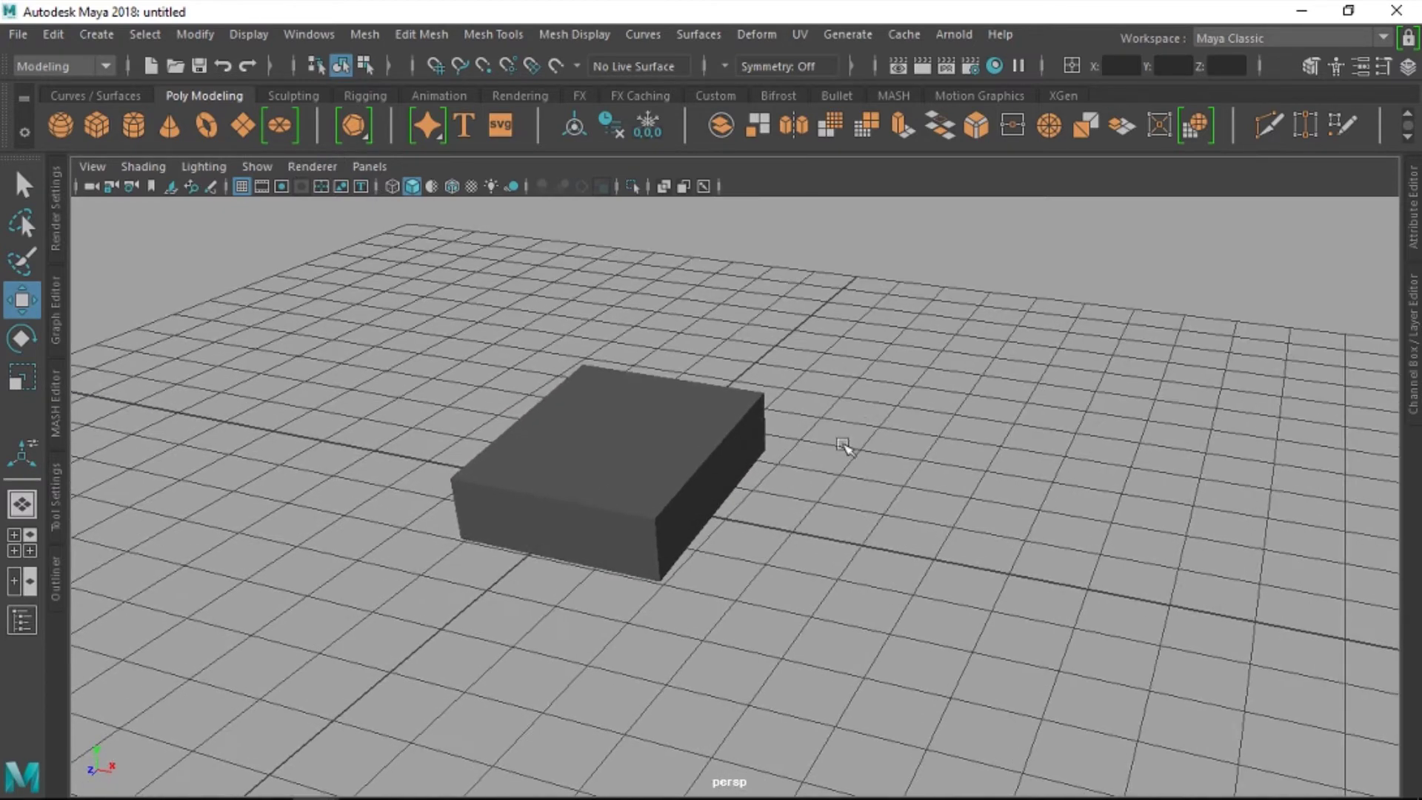
click(451, 186)
mouse_move(730, 379)
alt+mouse_down()
mouse_move(652, 382)
mouse_move(726, 336)
alt+mouse_up()
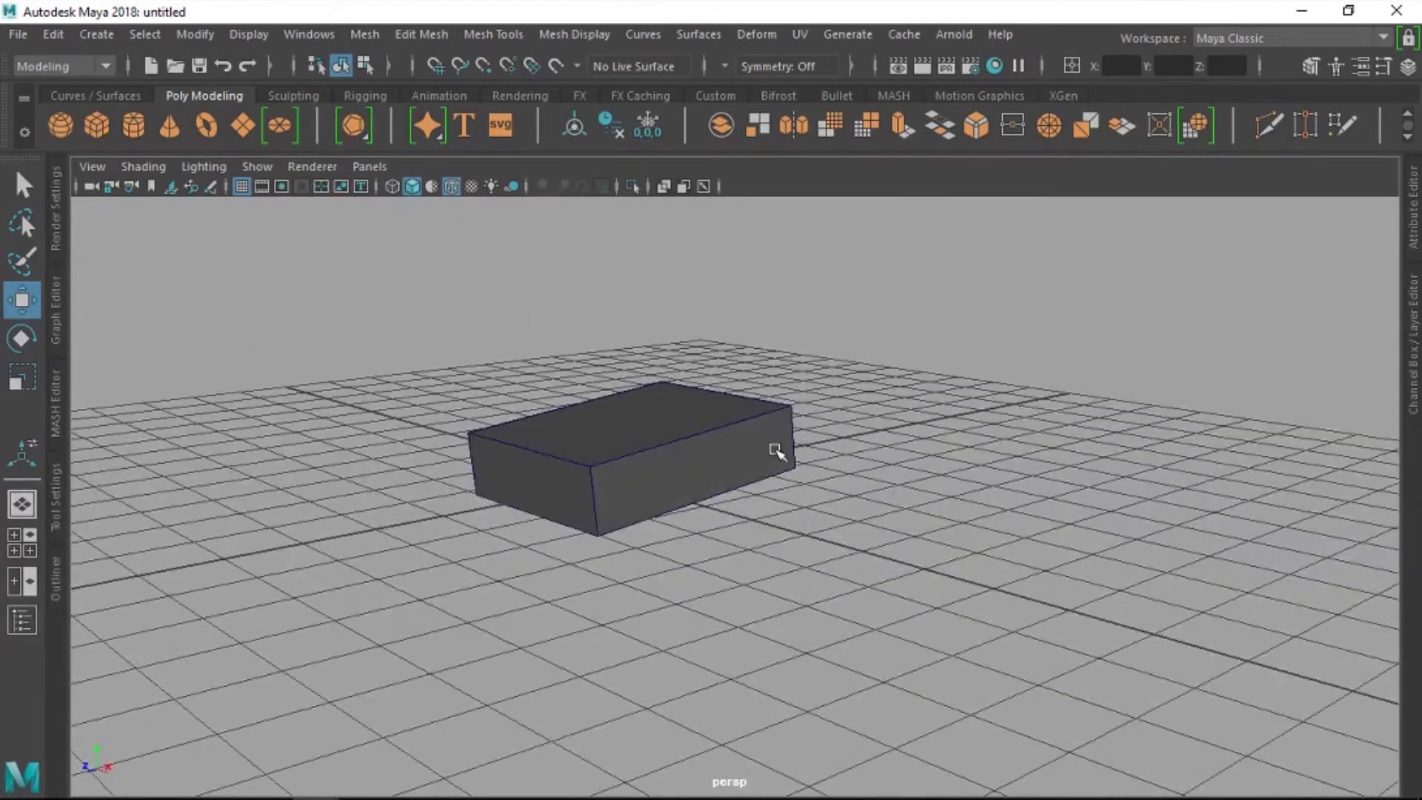
mouse_move(776, 450)
alt+mouse_down()
mouse_move(718, 459)
mouse_move(734, 474)
mouse_move(702, 451)
mouse_move(686, 470)
mouse_move(730, 491)
mouse_move(691, 473)
mouse_move(699, 492)
mouse_move(730, 498)
mouse_move(722, 481)
alt+mouse_up()
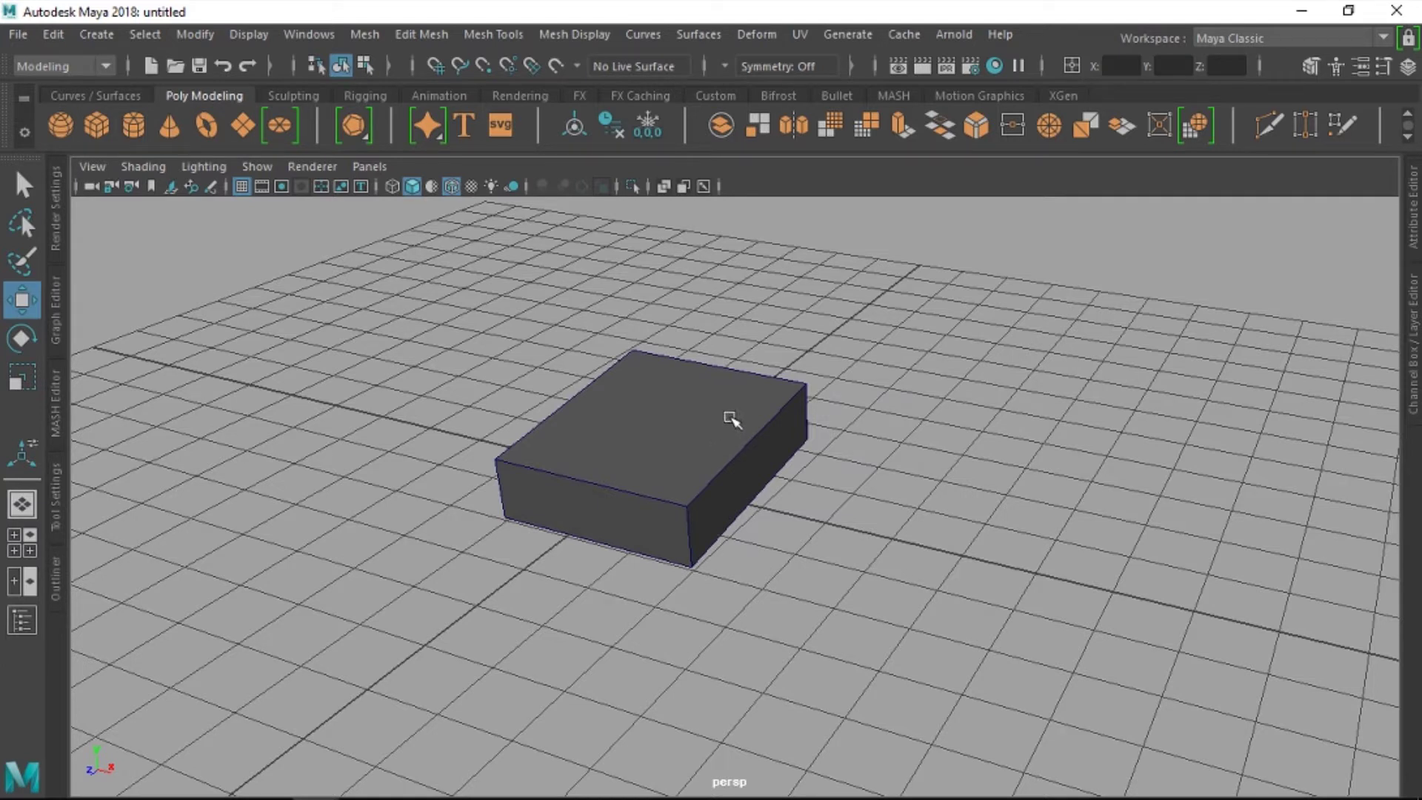
Step: Cycle the Q, E and R tools, then select the box and delete it
key(q)
key(e)
key(r)
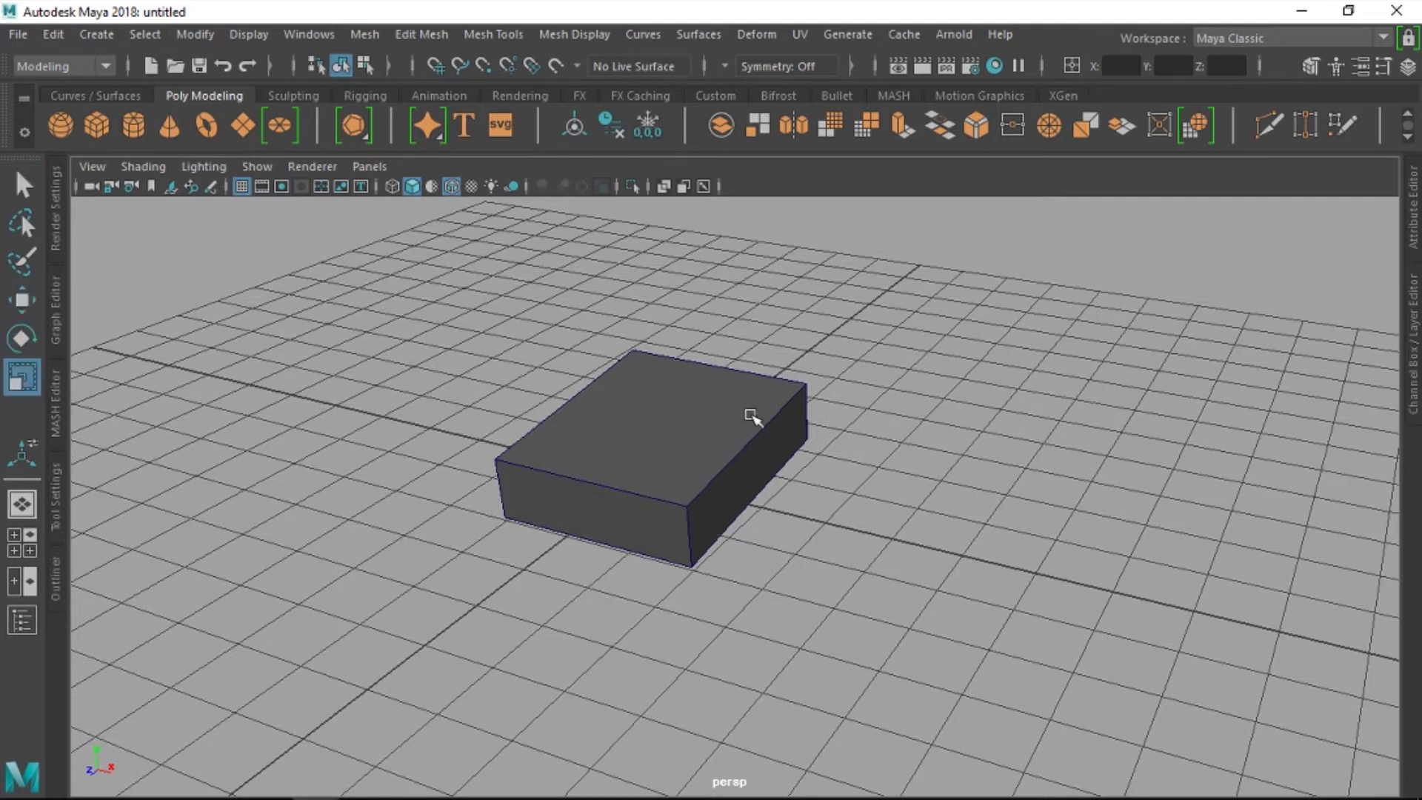
mouse_move(833, 467)
alt+mouse_down()
mouse_move(844, 473)
mouse_move(660, 441)
mouse_move(793, 482)
mouse_move(792, 463)
alt+mouse_up()
click(740, 461)
key(Delete)
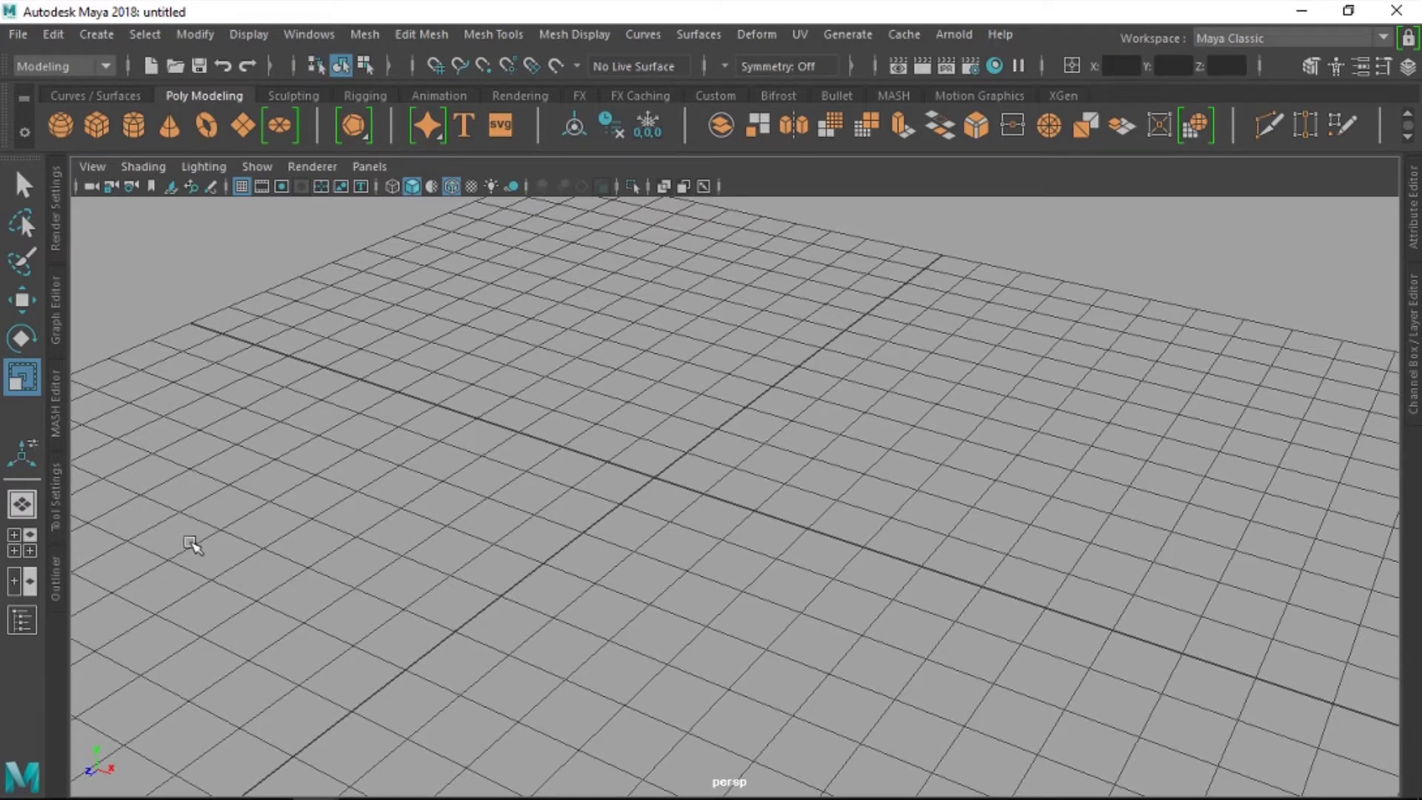
Step: Zoom out over the grid, add a polygon cube from the shelf, then delete it
alt+drag(602, 455, 598, 490)
alt+right_drag(880, 457, 568, 492)
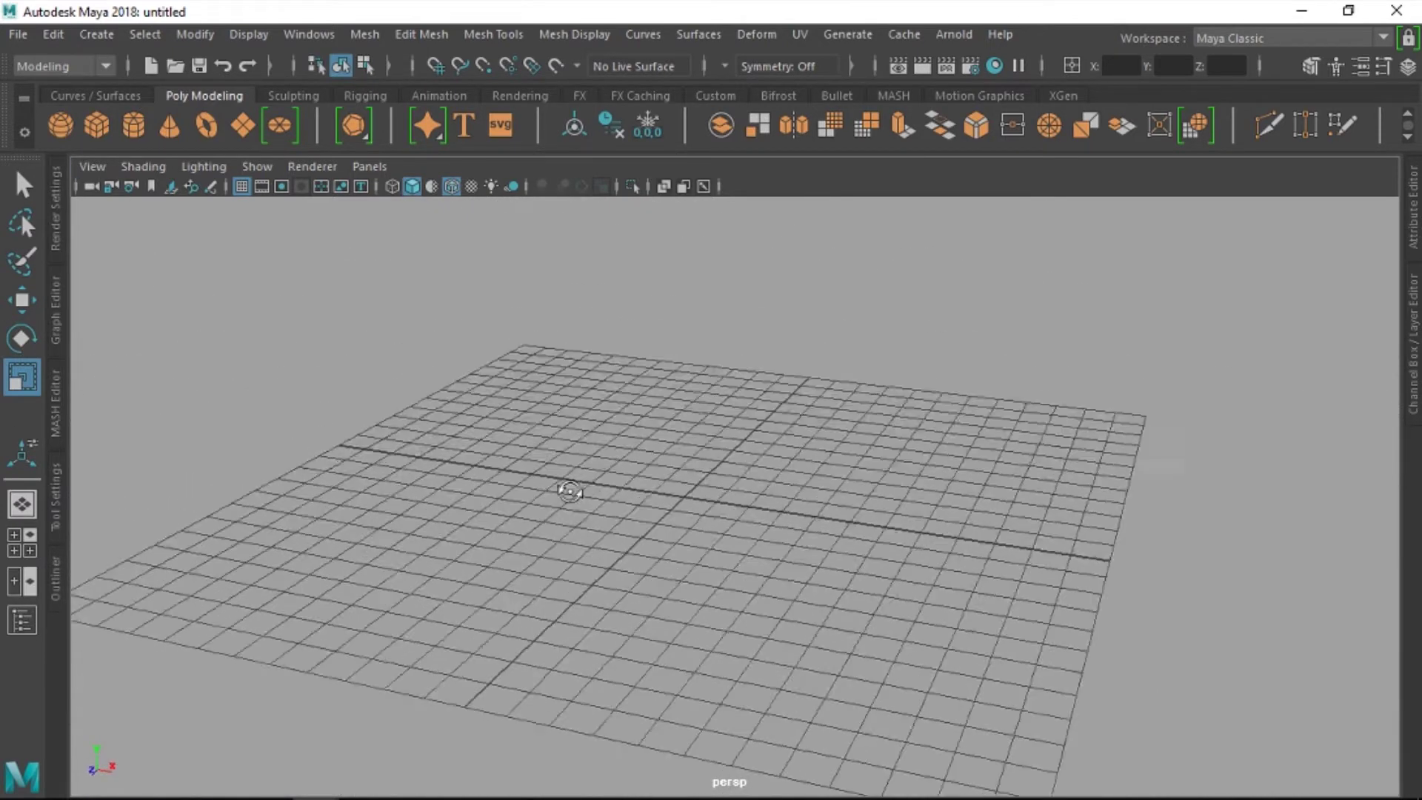
mouse_move(568, 492)
alt+mouse_down()
mouse_move(649, 506)
mouse_move(677, 476)
alt+mouse_up()
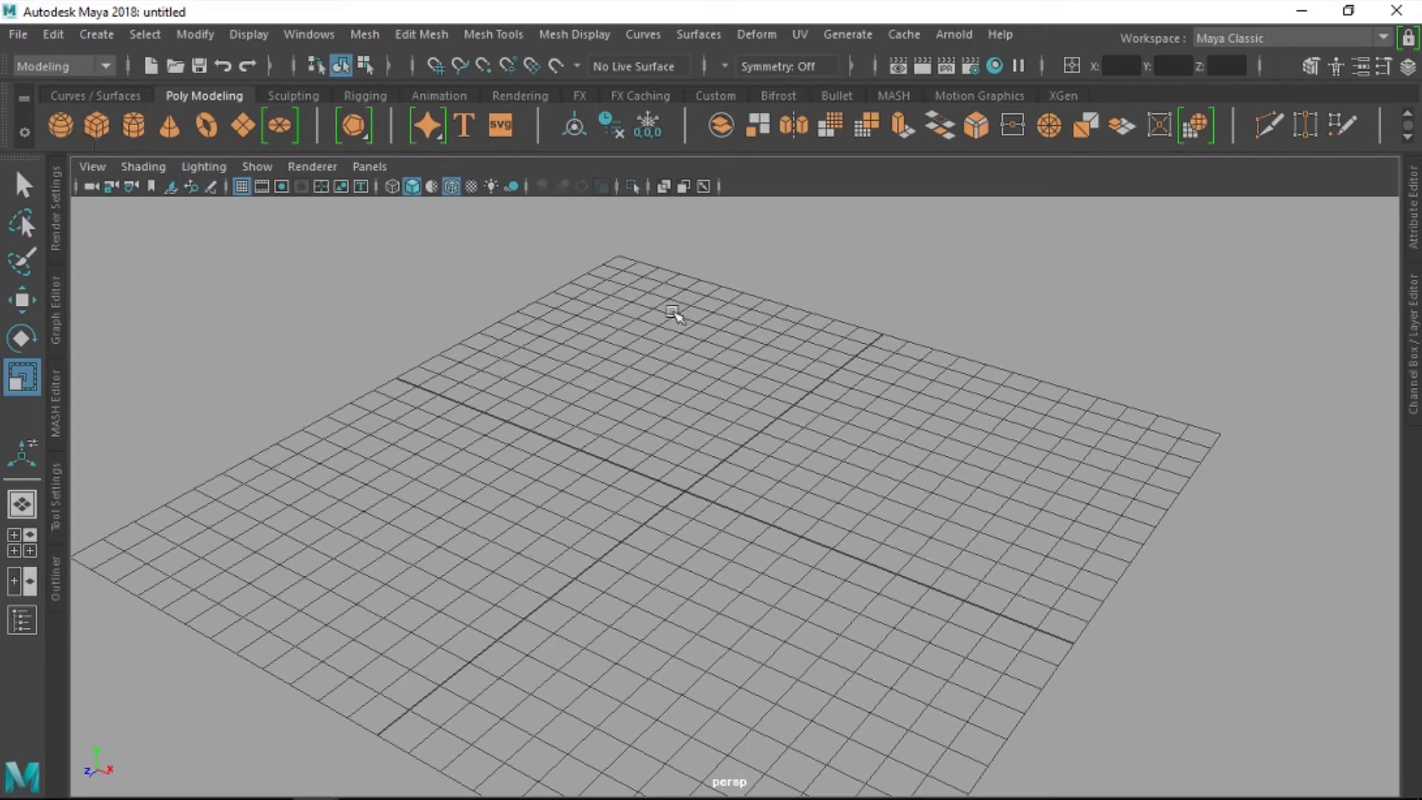
scroll(653, 408, down, 3)
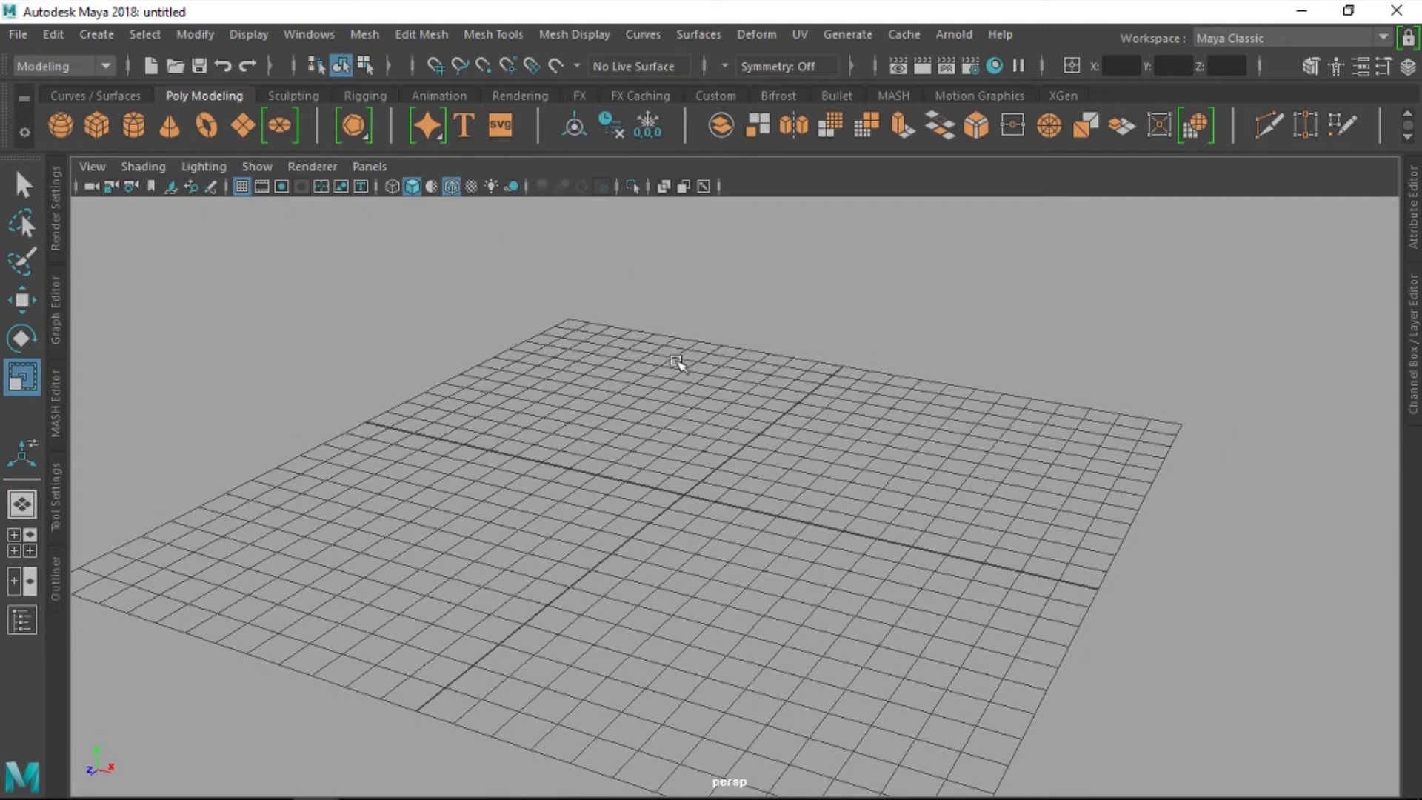
click(97, 126)
mouse_move(448, 323)
alt+mouse_down()
mouse_move(581, 414)
mouse_move(569, 432)
mouse_move(642, 417)
alt+mouse_up()
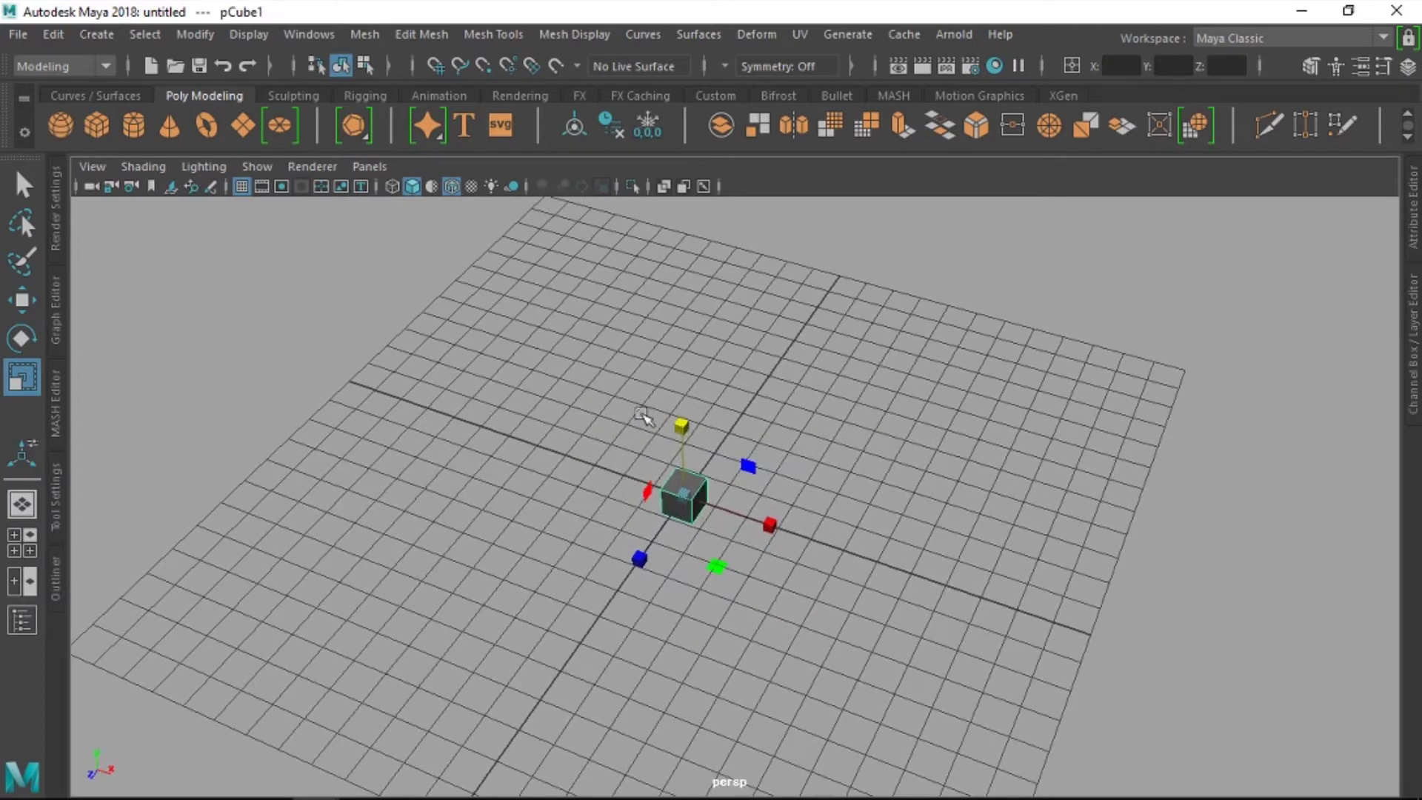
key(Delete)
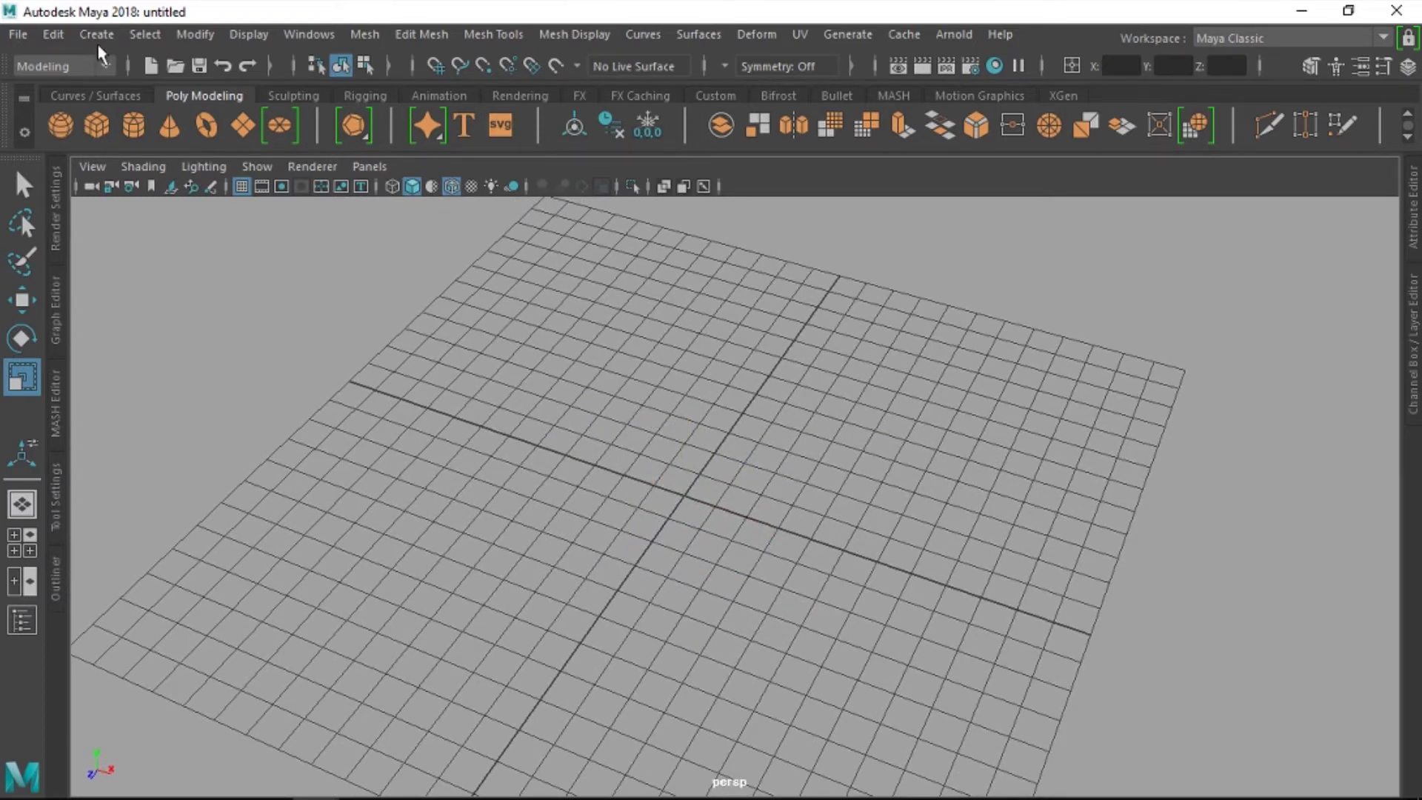
Step: Create a polygon sphere from Polygon Primitives, delete it, and open the primitives marking menu
click(97, 35)
mouse_move(159, 108)
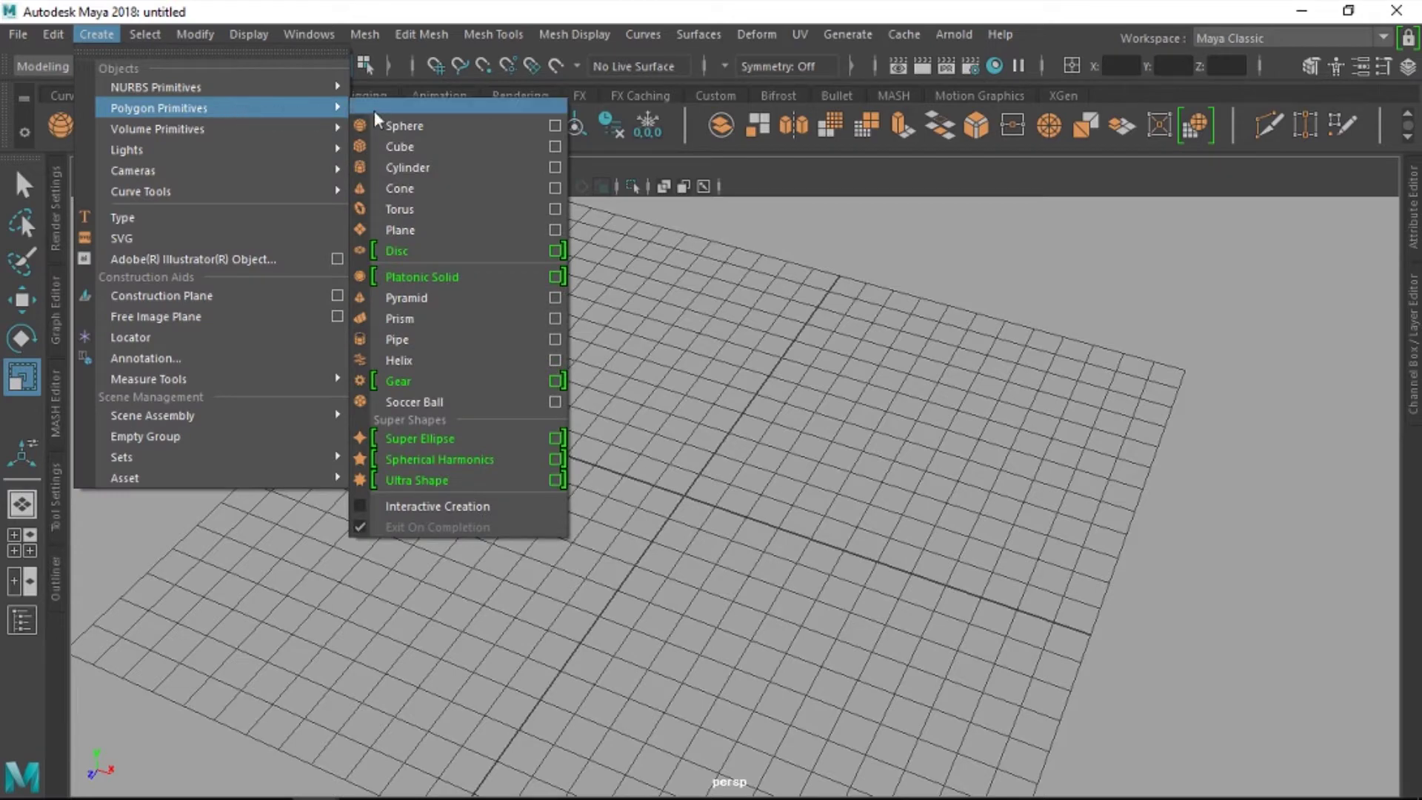
click(400, 127)
mouse_move(502, 279)
alt+mouse_down()
mouse_move(607, 382)
mouse_move(826, 476)
alt+mouse_up()
key(Delete)
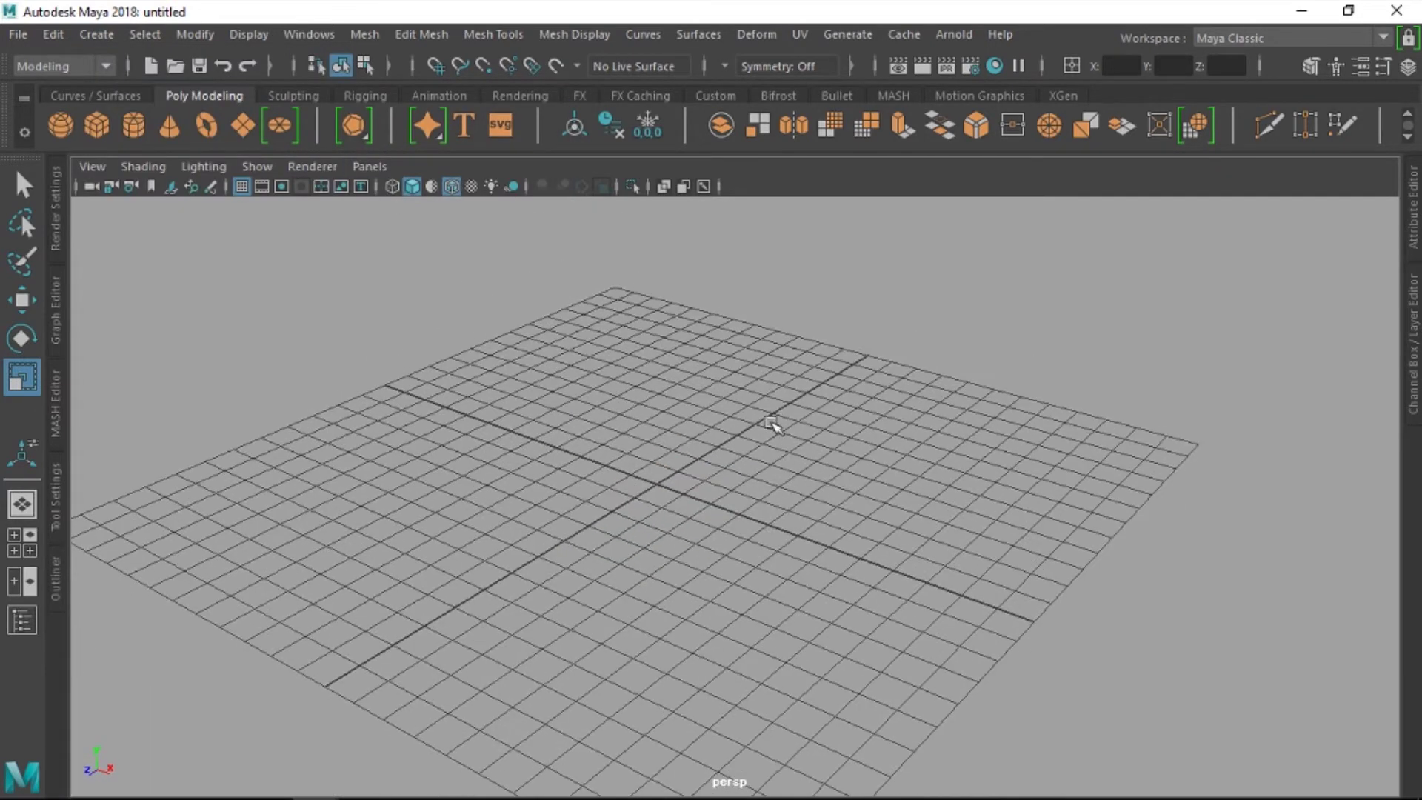
mouse_move(771, 422)
alt+mouse_down()
mouse_move(787, 463)
mouse_move(605, 416)
mouse_move(650, 479)
mouse_move(681, 340)
alt+mouse_up()
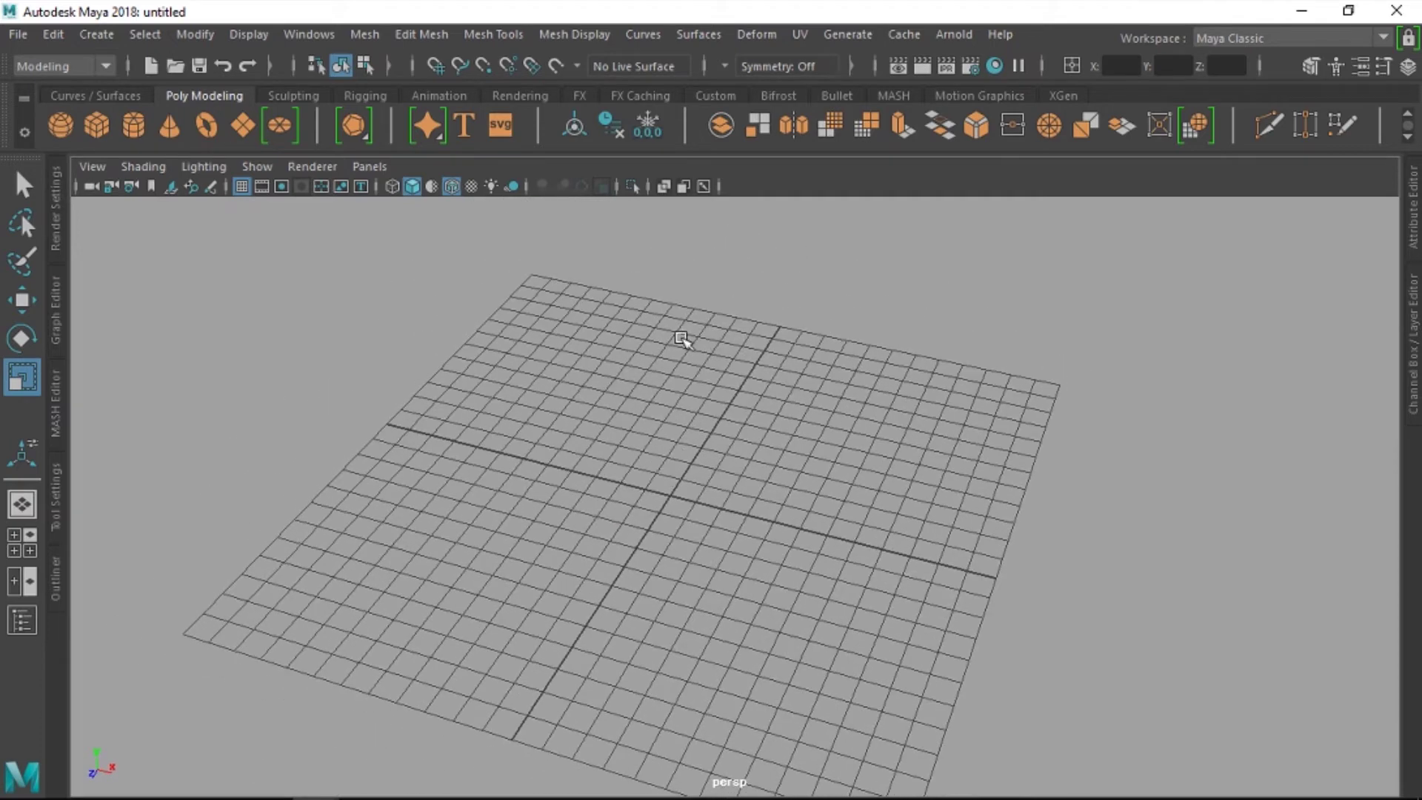
alt+drag(660, 526, 660, 476)
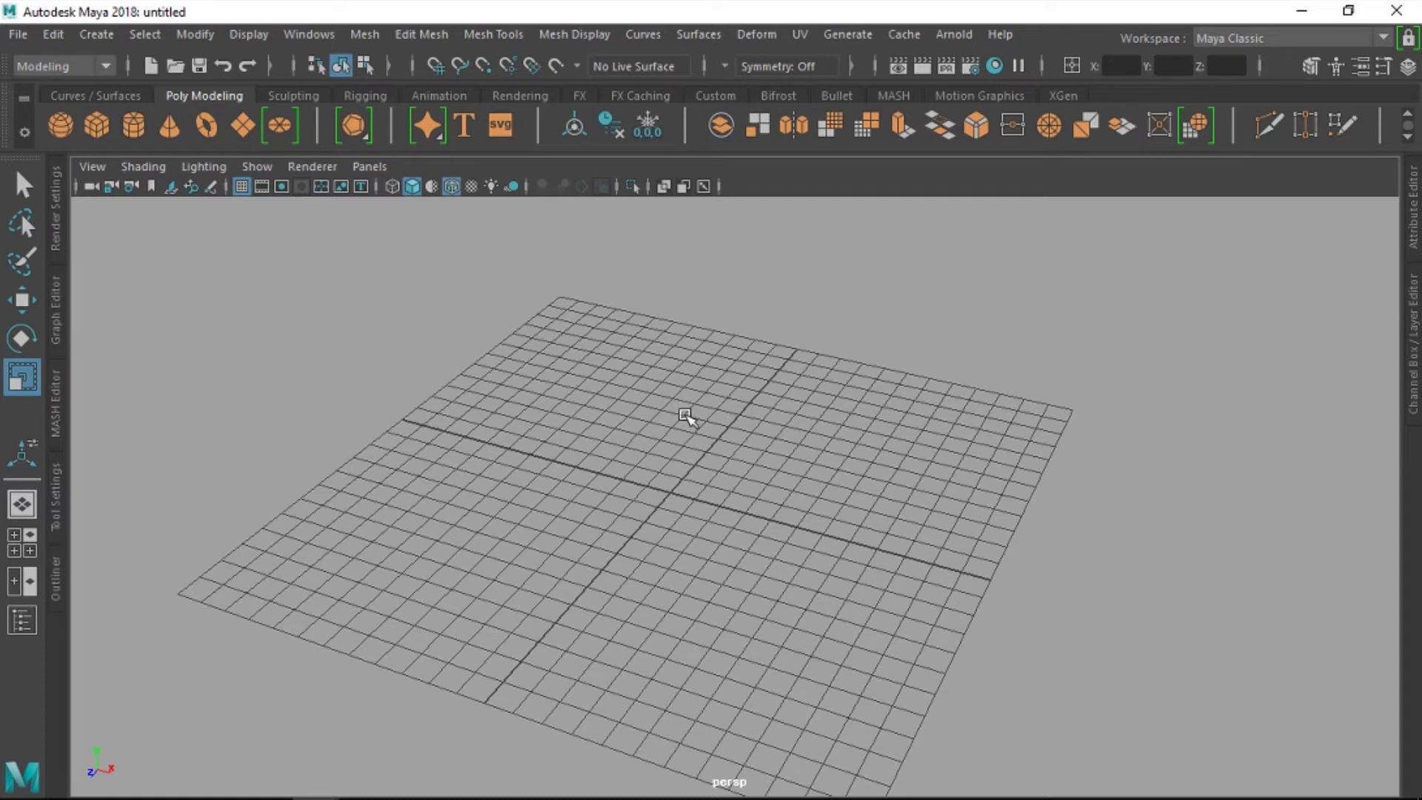
shift+right_drag(685, 417, 693, 274)
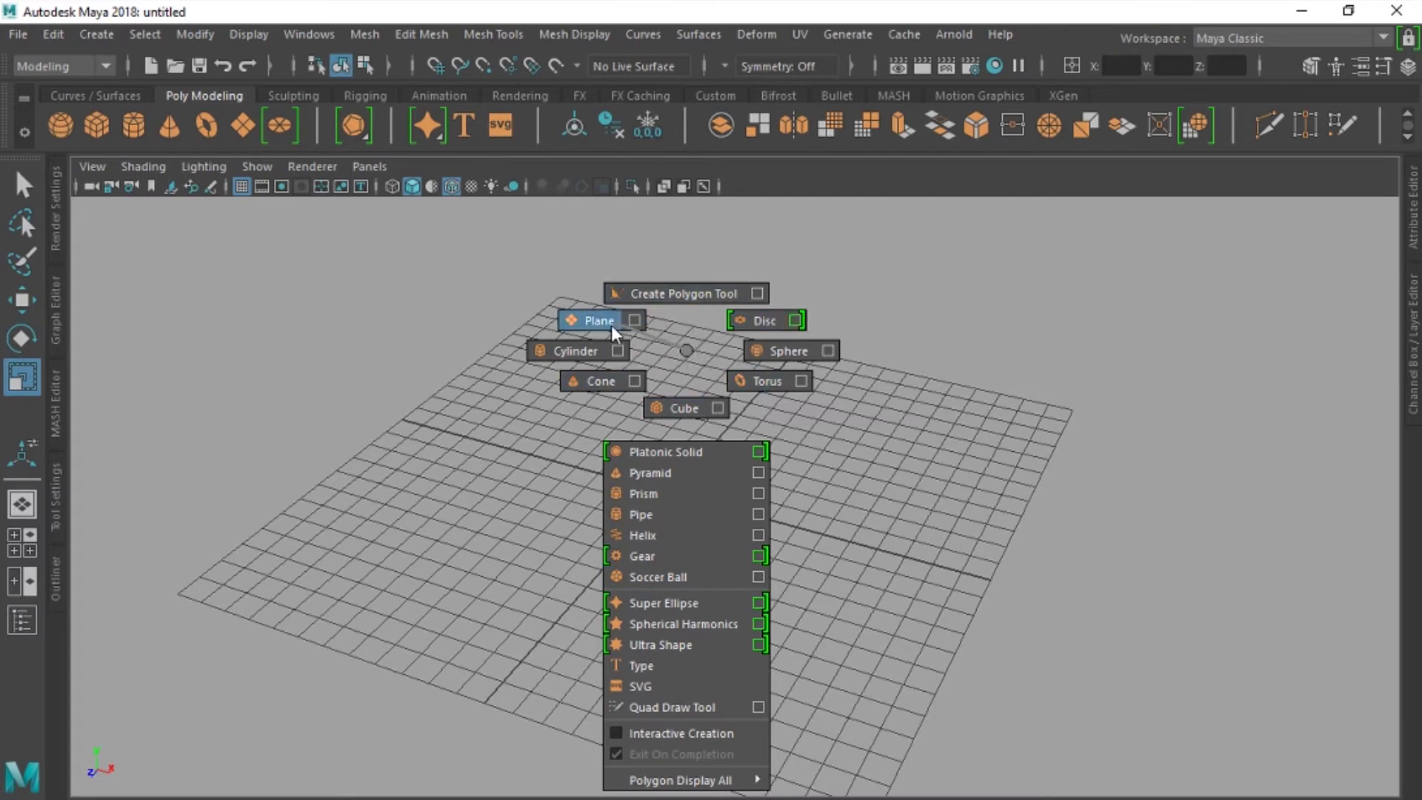
Step: Create a polygon cube at the origin and scale it up large, undoing a trial tilt
shift+right_drag(678, 397, 677, 400)
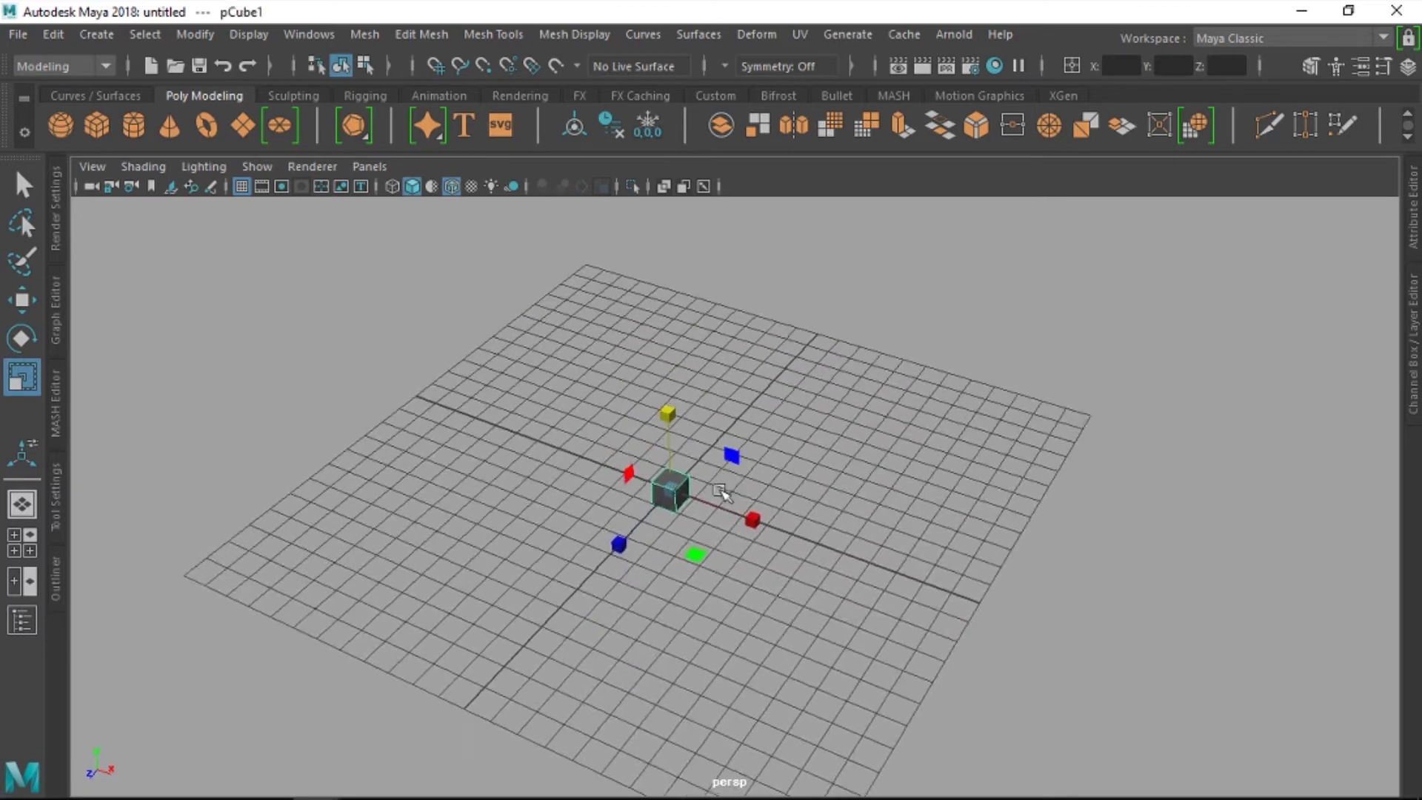
mouse_move(677, 415)
alt+mouse_down()
mouse_move(674, 490)
mouse_move(711, 485)
alt+mouse_up()
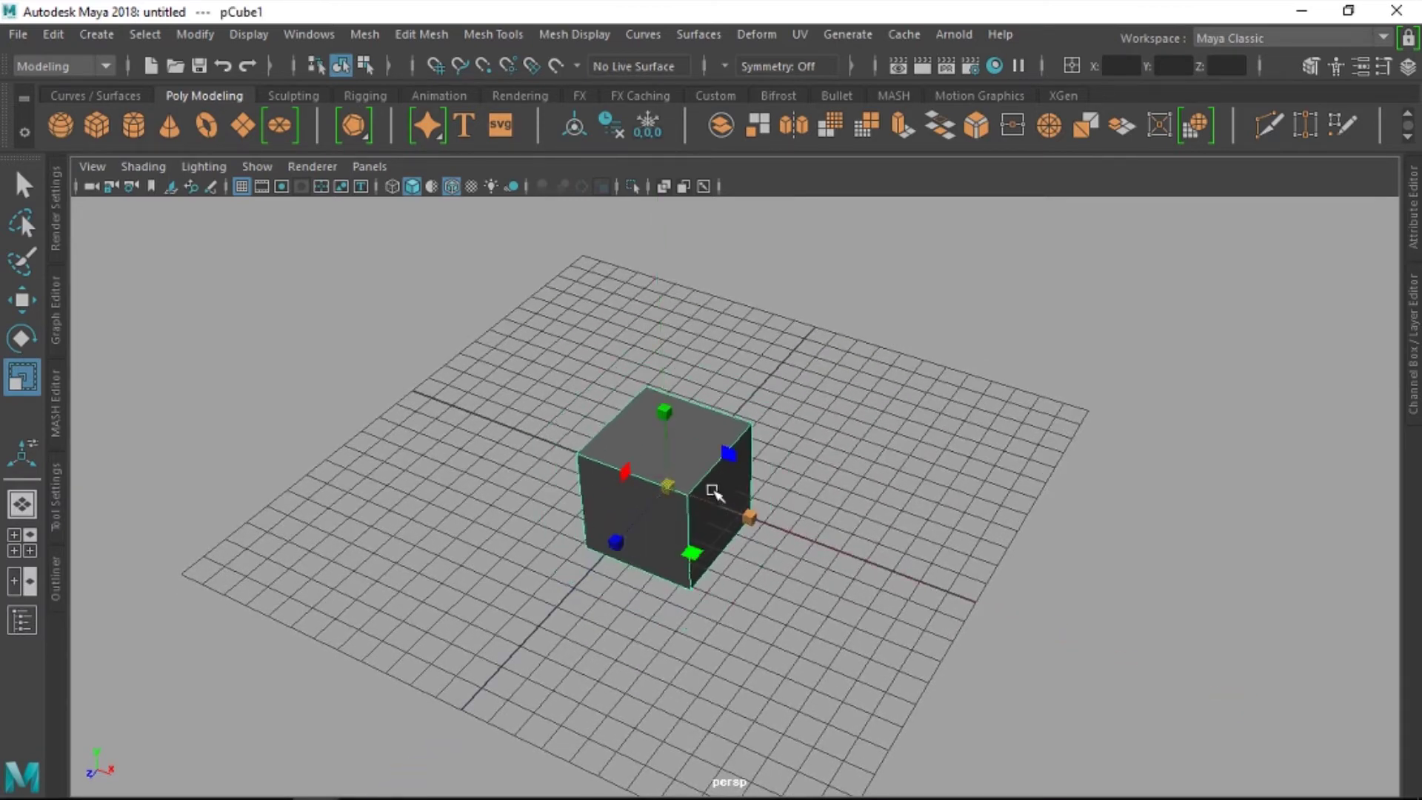
key(e)
mouse_move(666, 428)
mouse_down()
mouse_move(650, 422)
mouse_move(678, 424)
mouse_up()
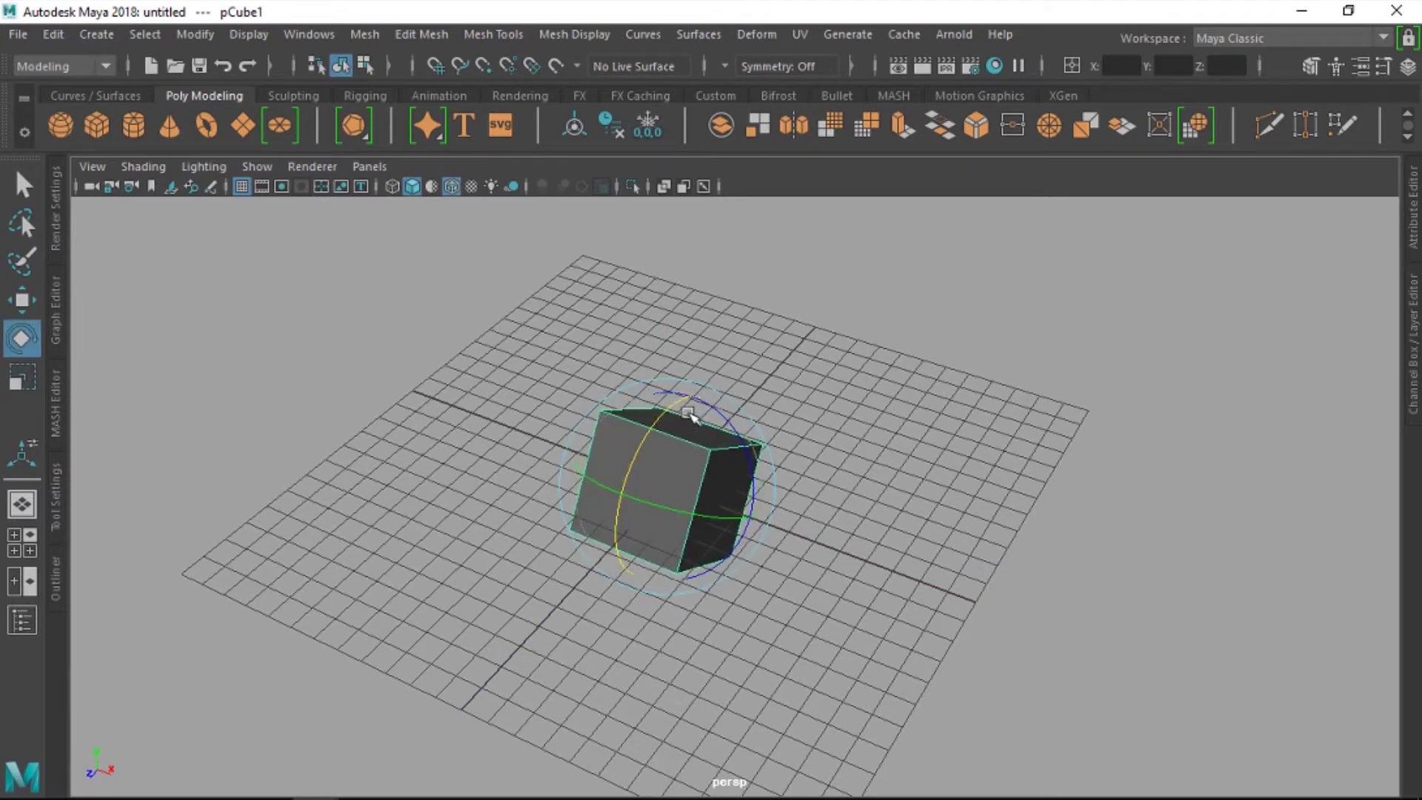
key(w)
key(ctrl+z)
key(e)
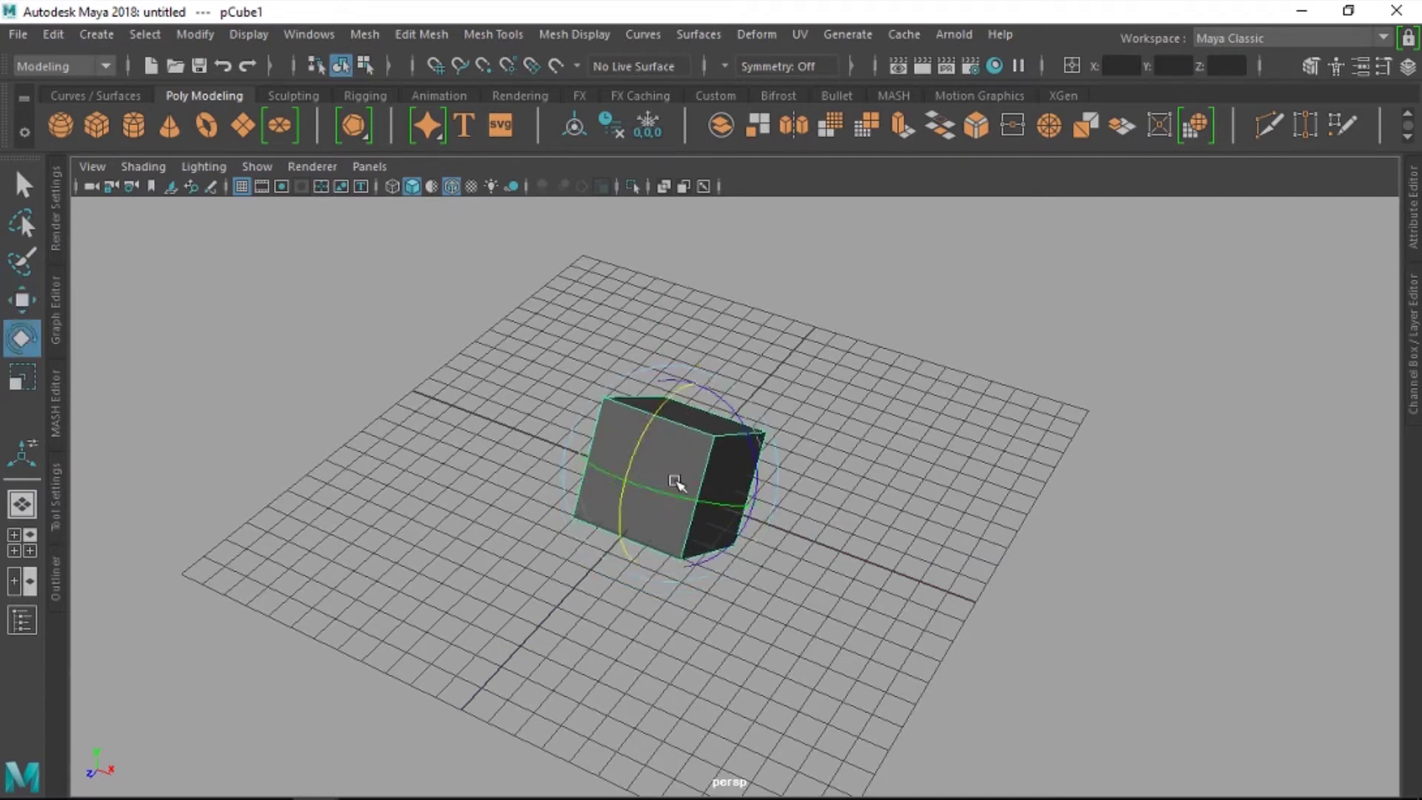
key(ctrl+z)
key(ctrl+z)
Step: Tumble the view around the large cube and return to the selection tool (Q)
mouse_move(622, 481)
alt+mouse_down()
mouse_move(574, 476)
mouse_move(711, 495)
alt+mouse_up()
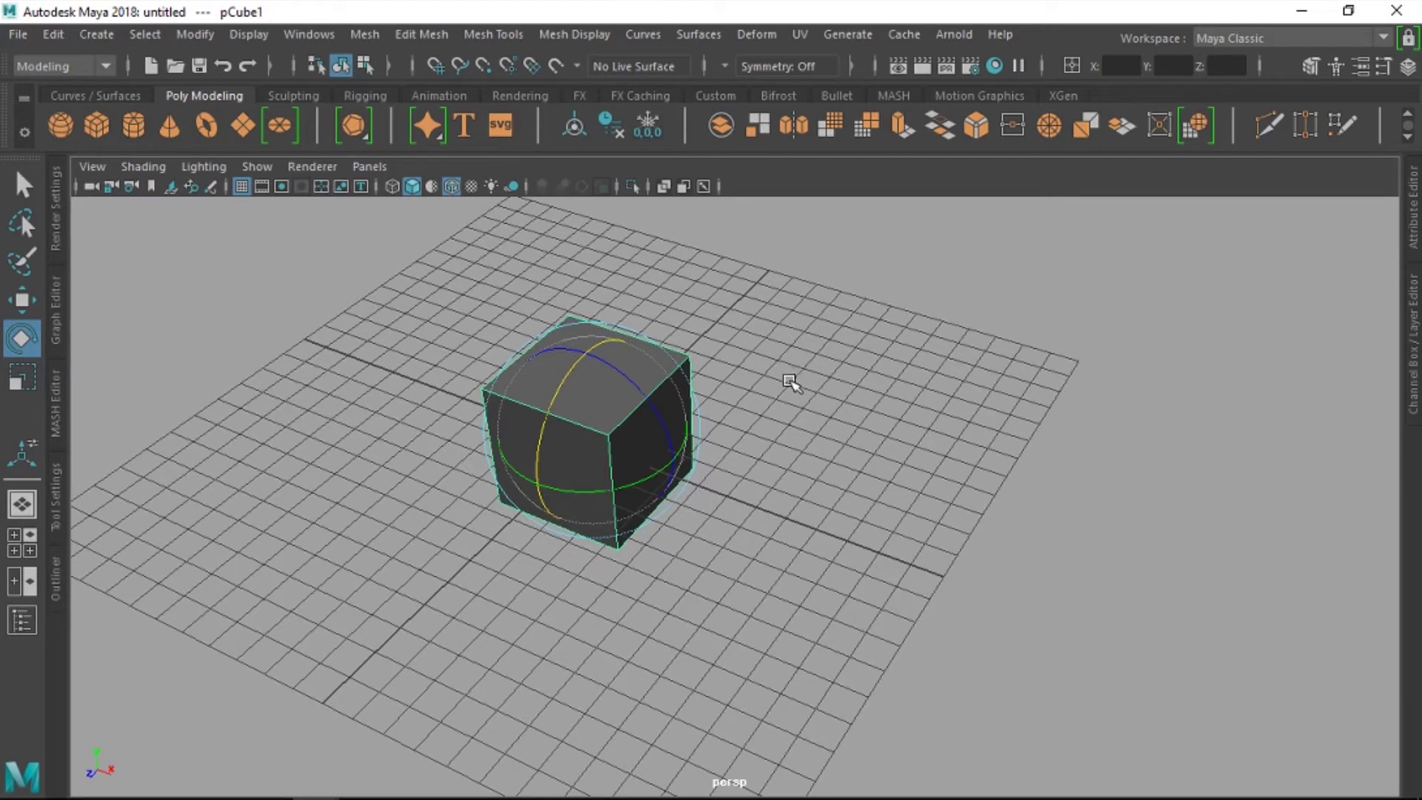
mouse_move(748, 343)
alt+mouse_down()
mouse_move(762, 390)
mouse_move(780, 397)
mouse_move(672, 355)
mouse_move(762, 393)
mouse_move(740, 371)
mouse_move(768, 397)
mouse_move(731, 398)
alt+mouse_up()
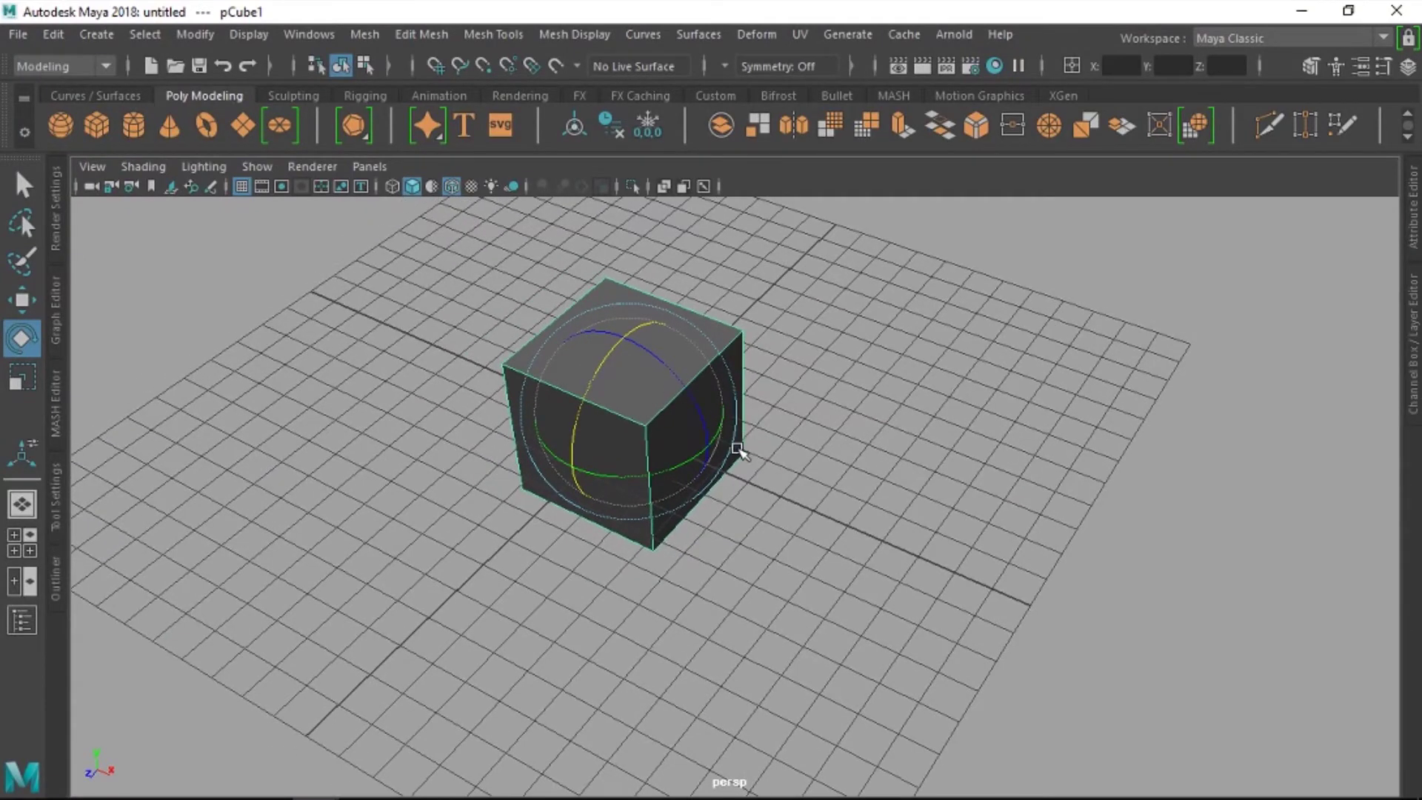
mouse_move(737, 449)
alt+mouse_down()
mouse_move(711, 488)
mouse_move(698, 471)
alt+mouse_up()
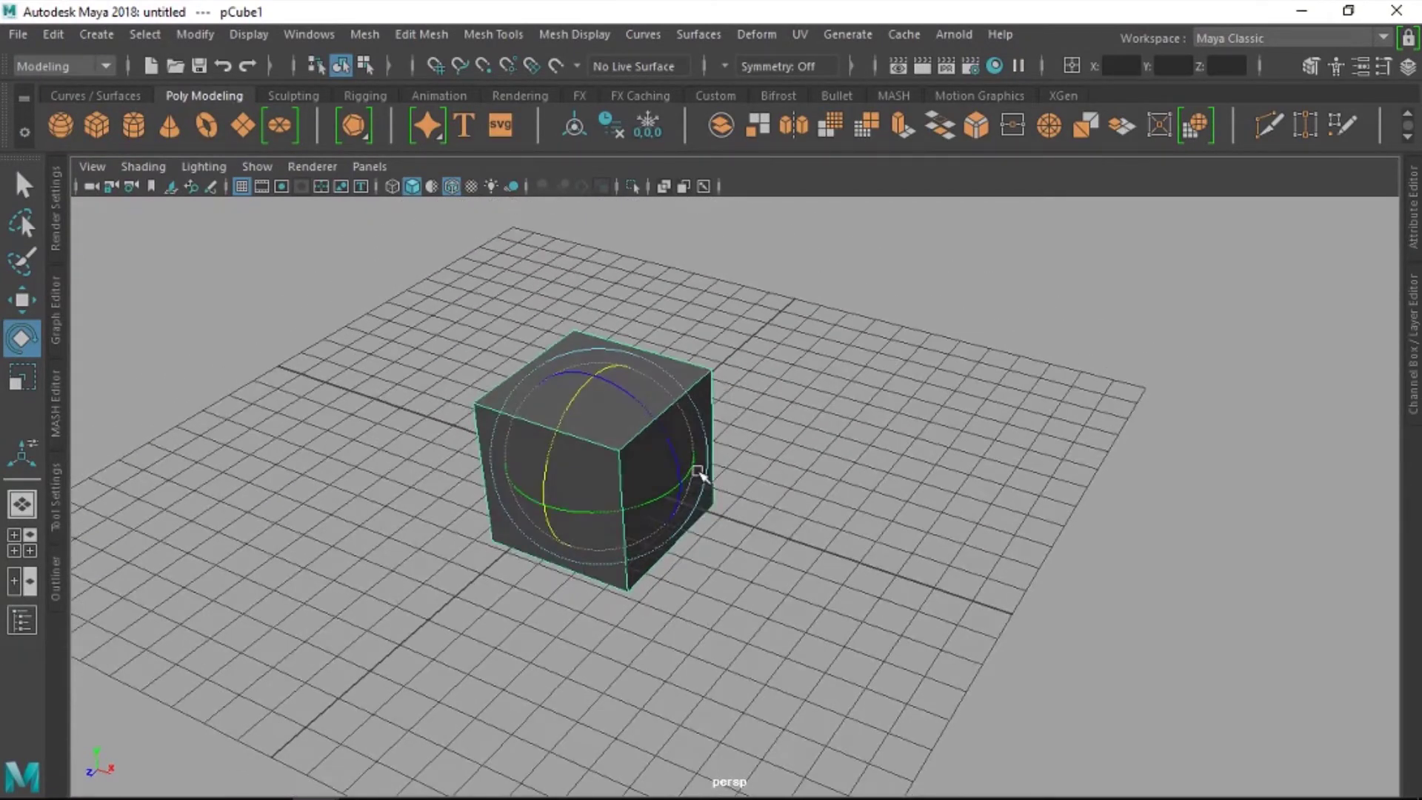
key(q)
mouse_move(740, 410)
alt+mouse_down()
mouse_move(762, 422)
mouse_move(735, 413)
mouse_move(695, 431)
mouse_move(698, 451)
mouse_move(682, 460)
mouse_move(715, 418)
mouse_move(644, 421)
alt+mouse_up()
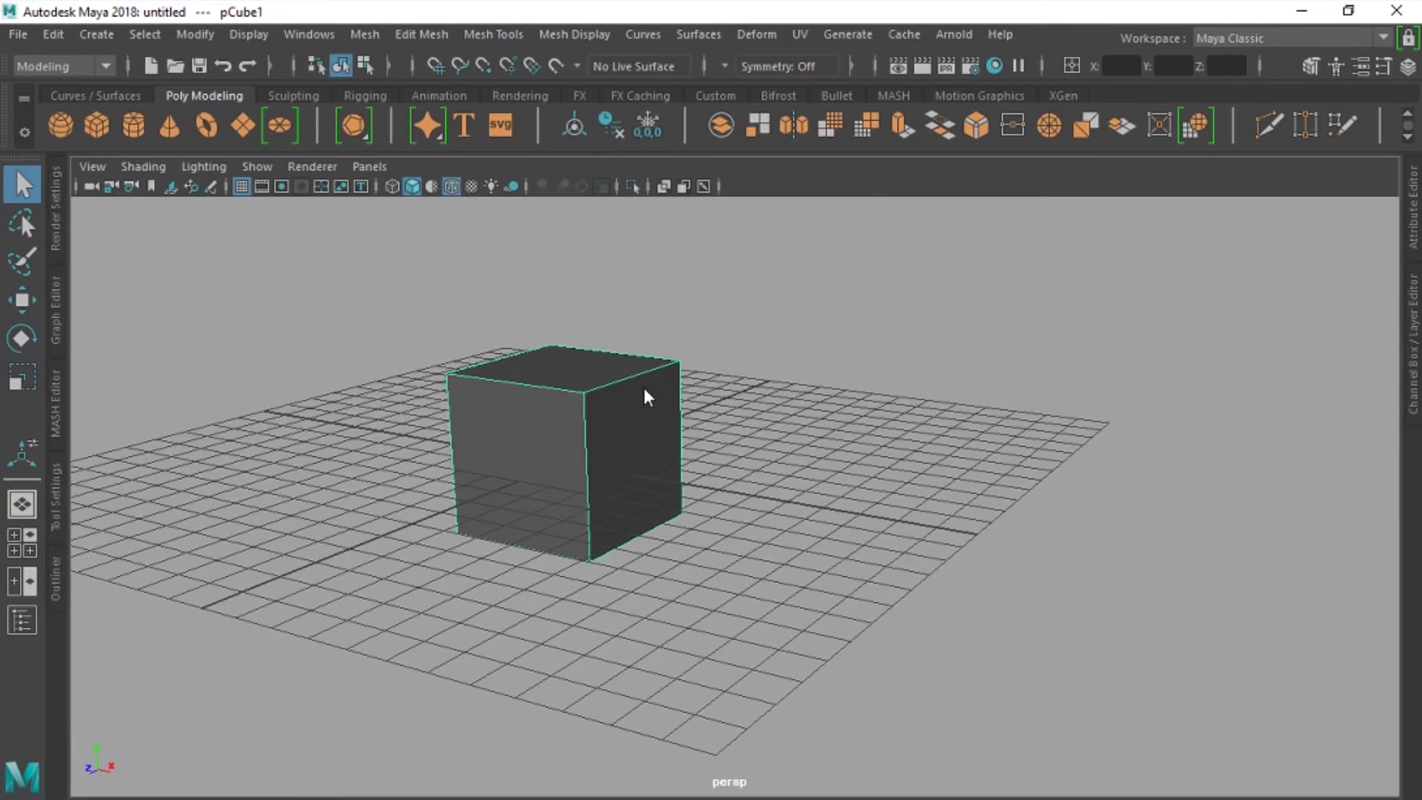
Step: Browse the polygon marking menu options, then orbit around pCube1
shift+right_drag(642, 389, 612, 224)
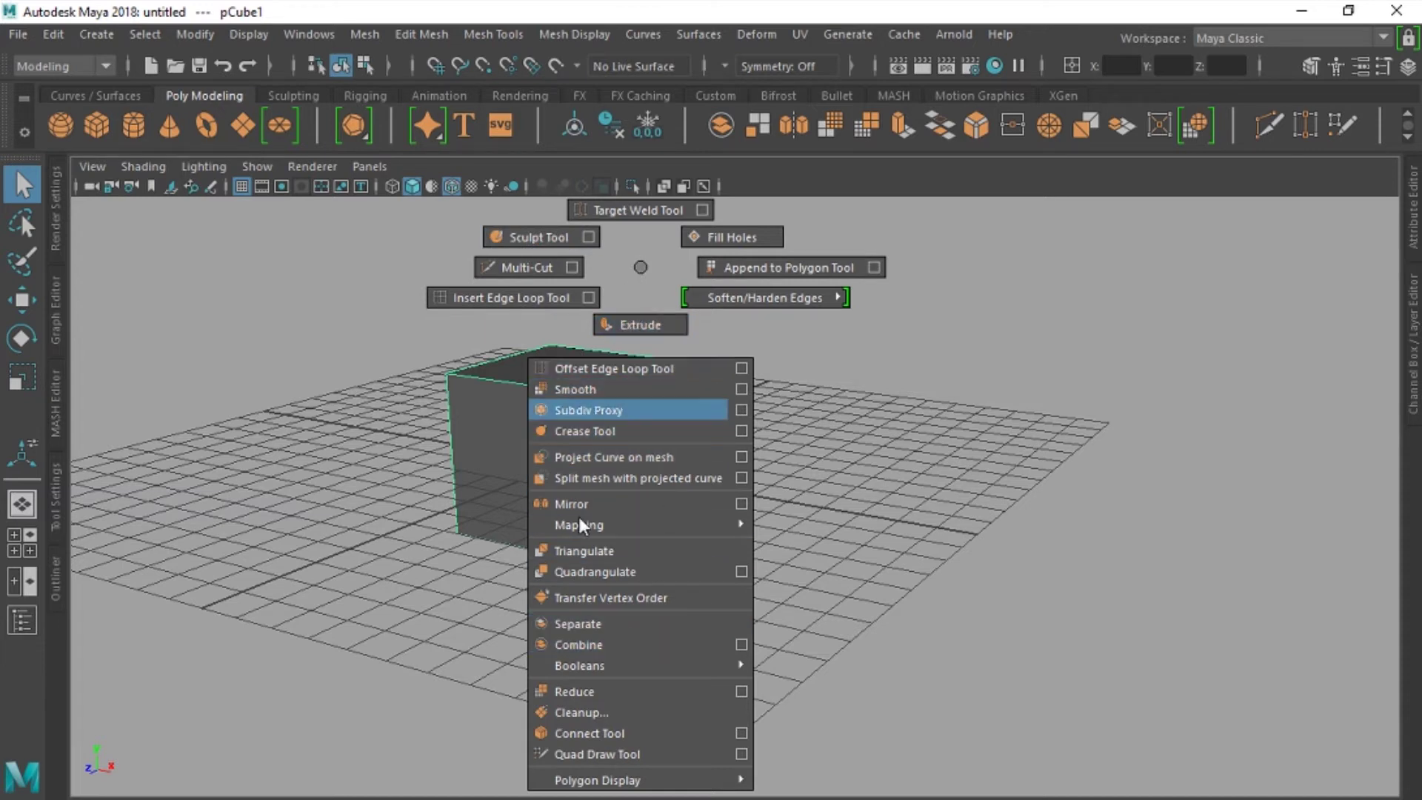
right_drag(628, 445, 539, 237)
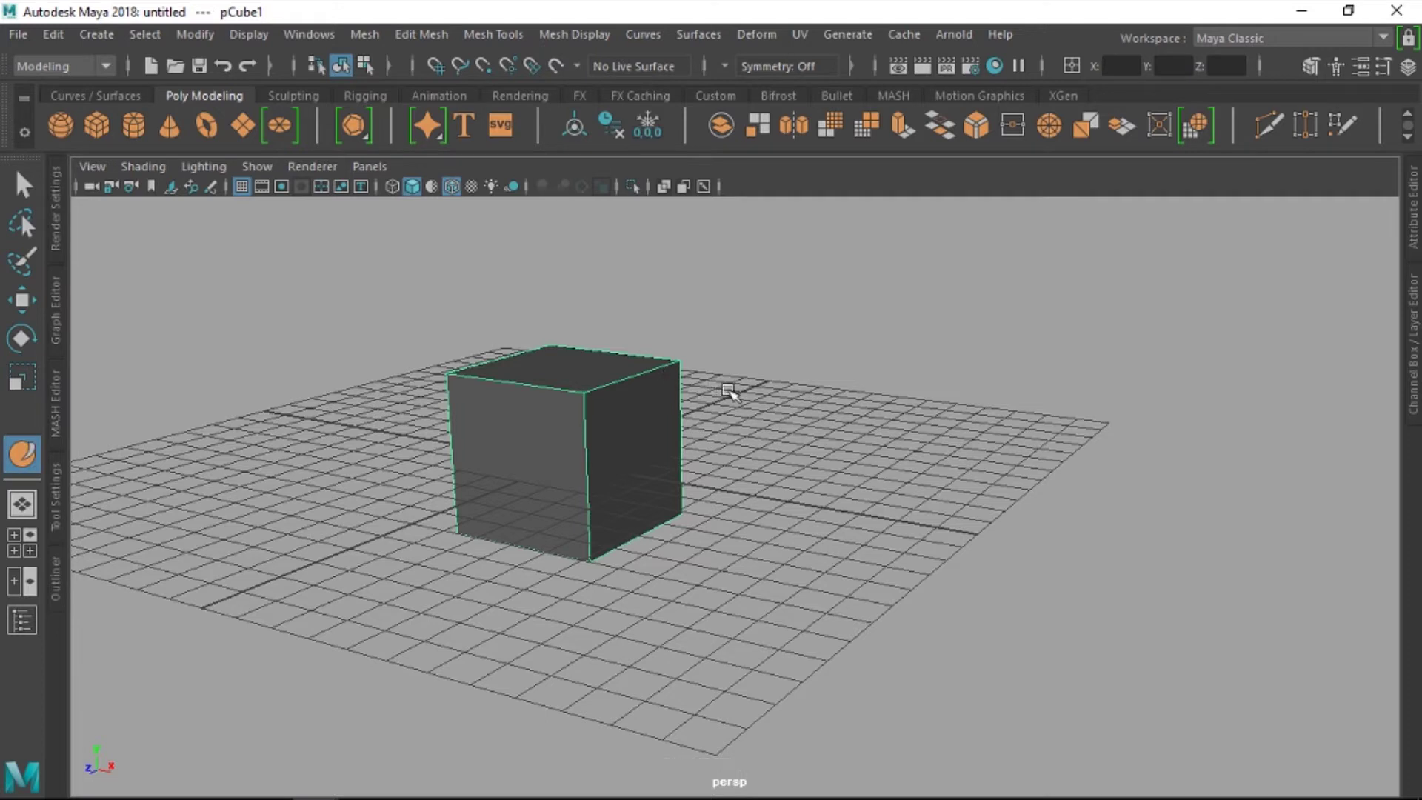
key(w)
alt+drag(718, 391, 664, 359)
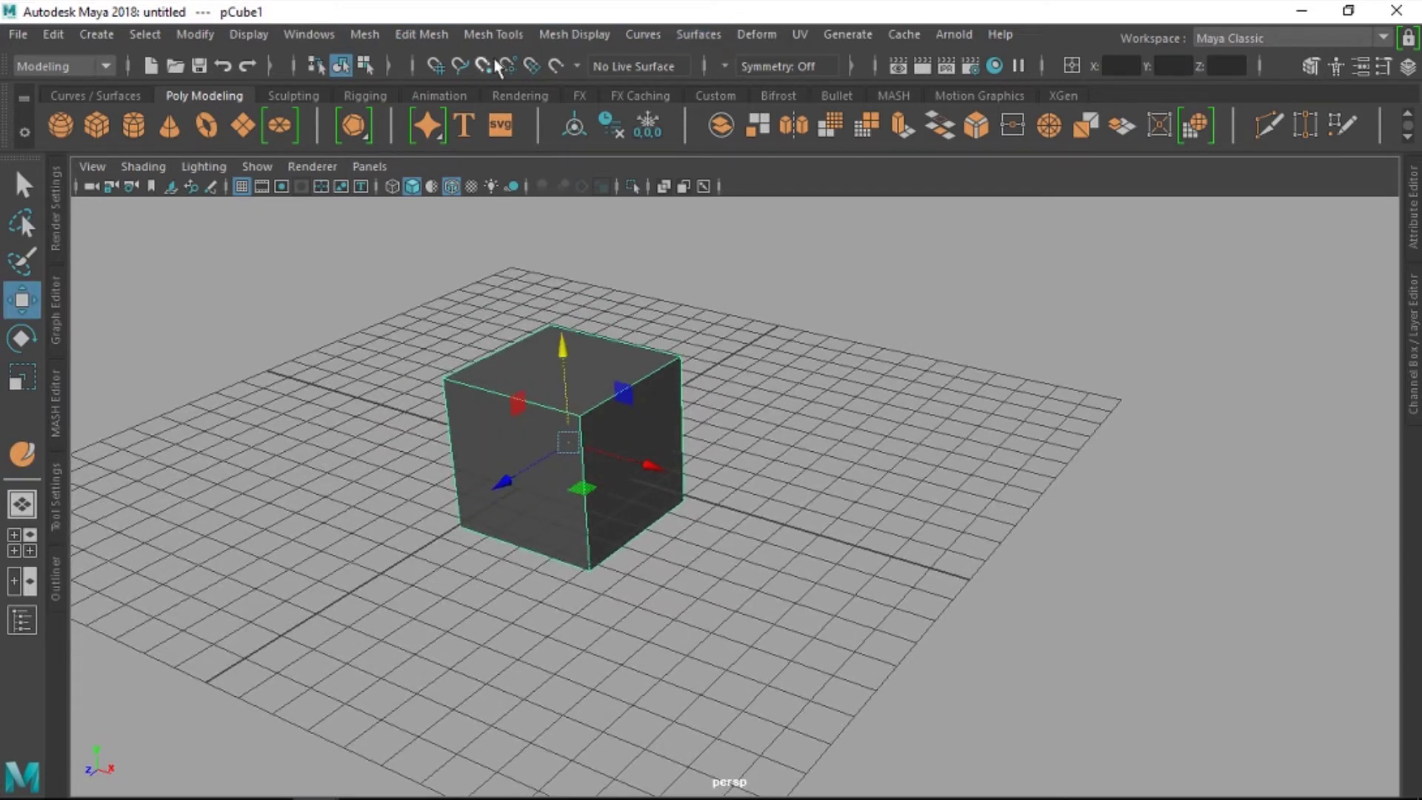
alt+drag(667, 395, 709, 413)
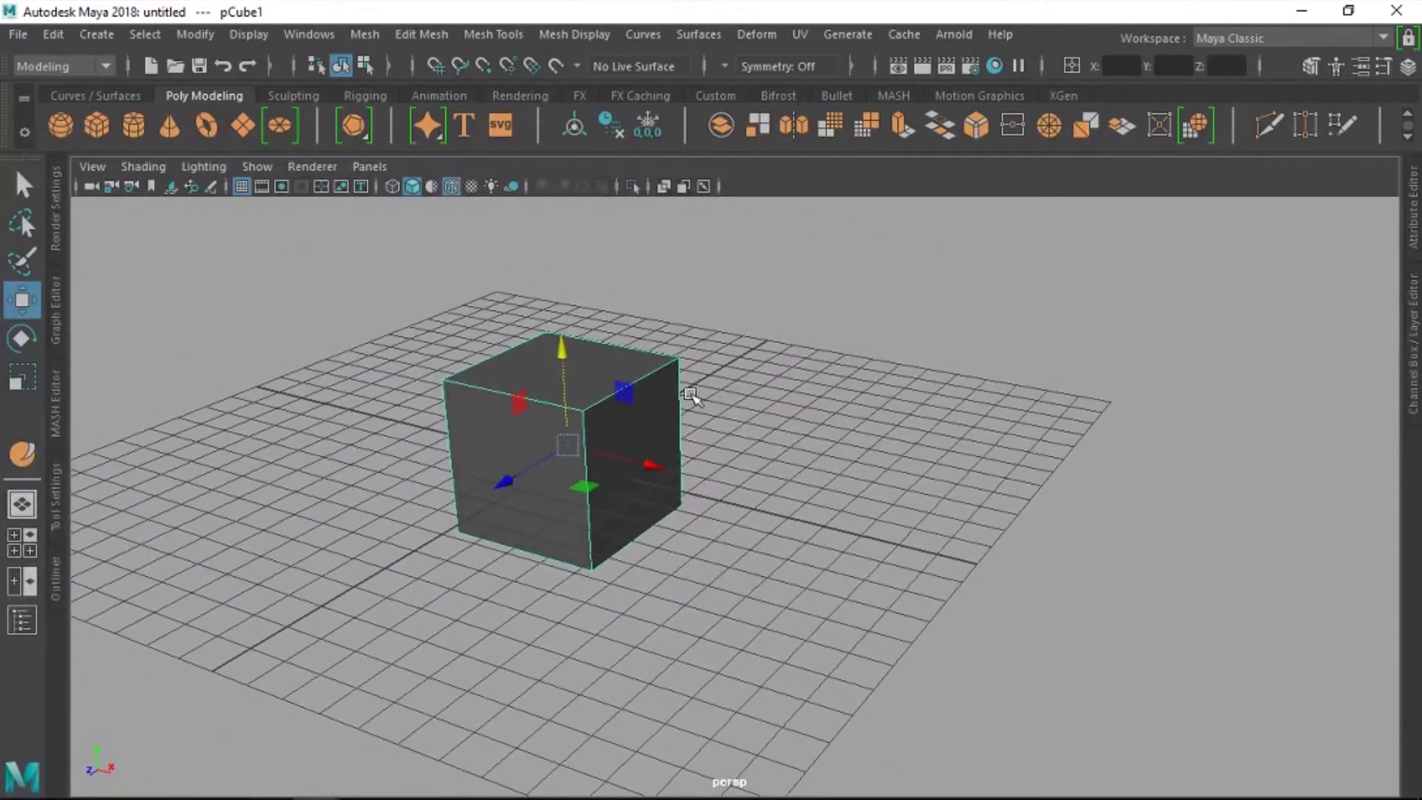
alt+drag(688, 394, 667, 389)
Step: Reselect pCube1 and bring up the polygon marking menu with Extrude and Separate
shift+right_drag(672, 379, 662, 482)
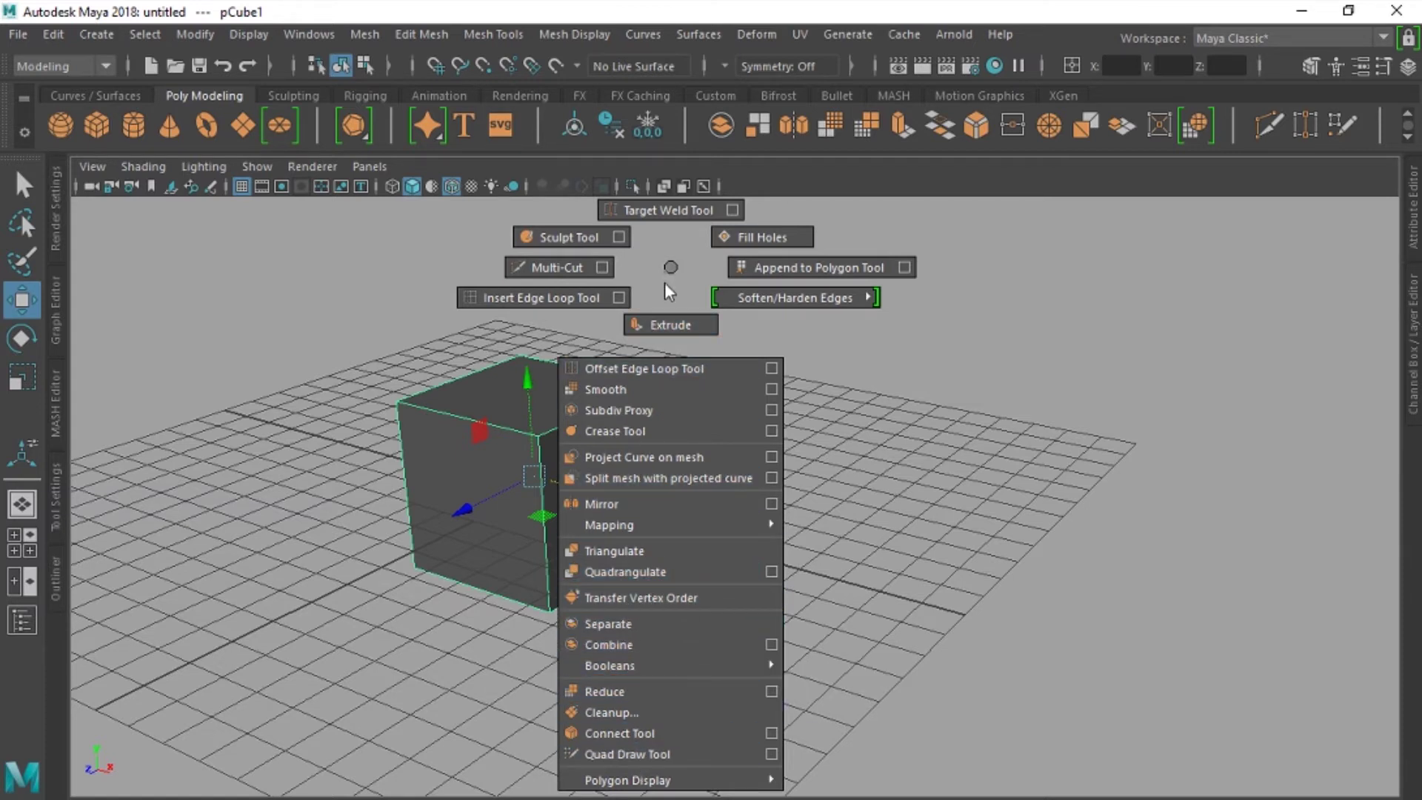
shift+right_drag(670, 283, 641, 287)
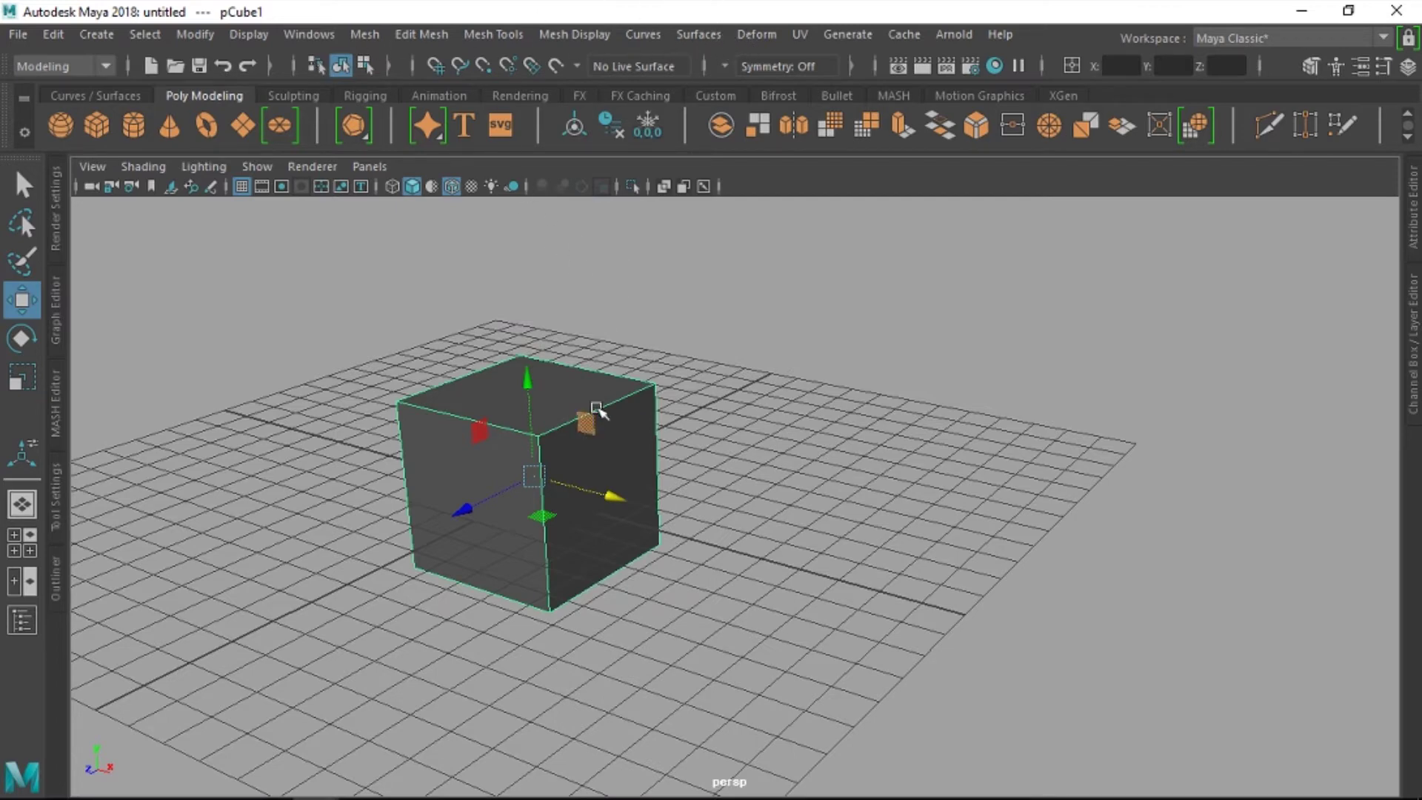
mouse_move(809, 449)
alt+mouse_down()
mouse_move(609, 454)
mouse_move(666, 483)
mouse_move(724, 416)
mouse_move(691, 408)
alt+mouse_up()
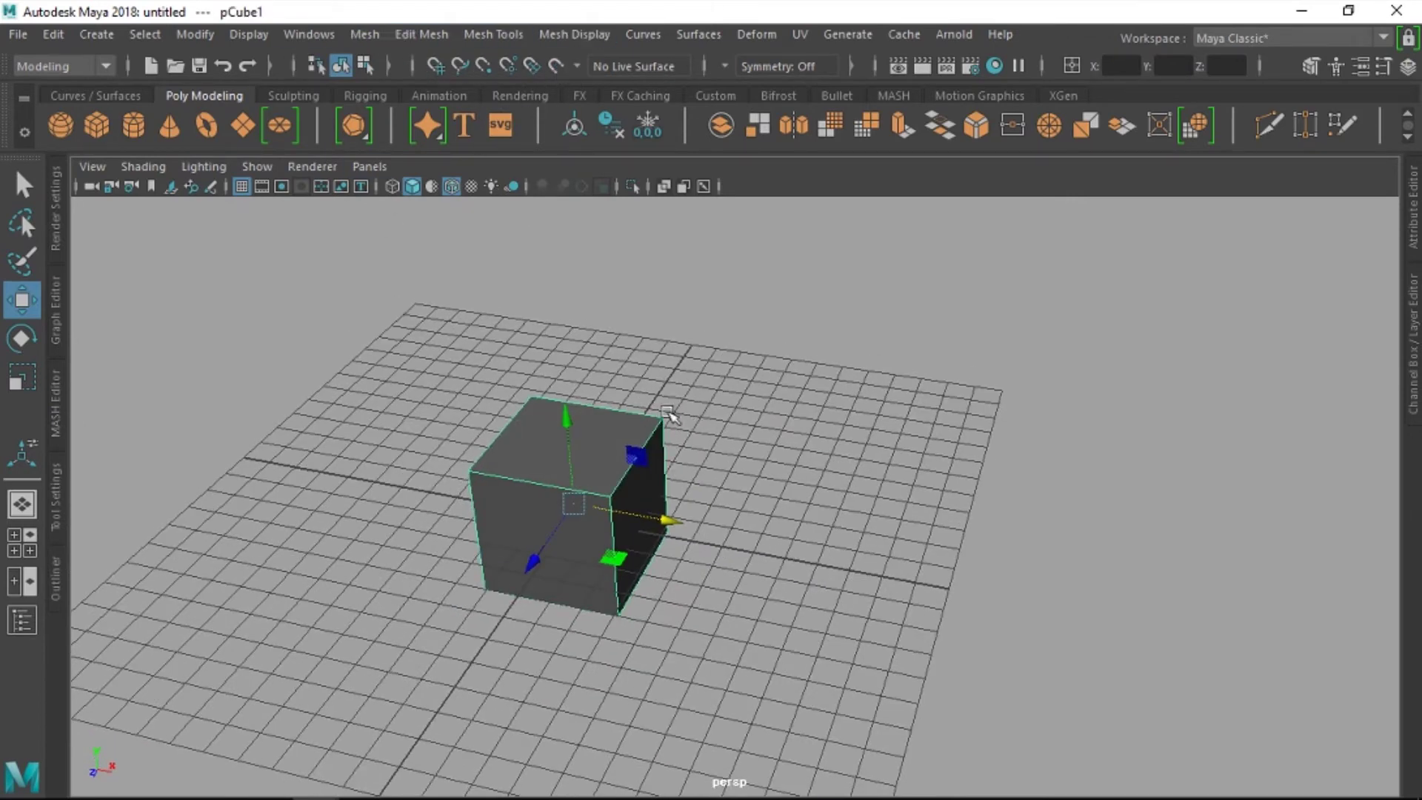
click(664, 423)
mouse_move(723, 441)
alt+mouse_down()
mouse_move(761, 357)
mouse_move(724, 388)
mouse_move(850, 348)
mouse_move(682, 413)
mouse_move(724, 441)
mouse_move(712, 466)
mouse_move(692, 445)
mouse_move(733, 342)
alt+mouse_up()
shift+right_drag(733, 378, 682, 625)
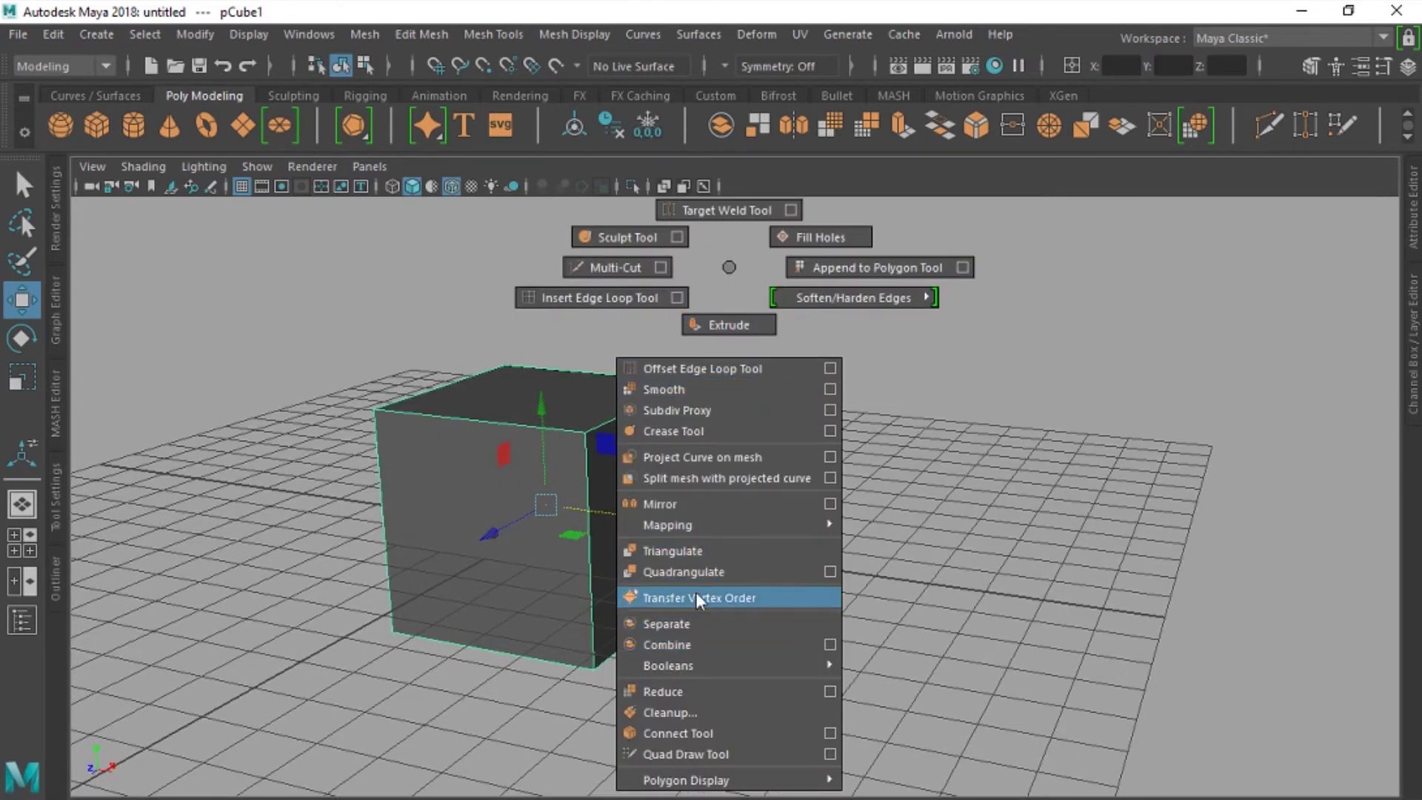
Step: Separate the cube into faces, lifting the top piece and sliding the front piece out
click(681, 628)
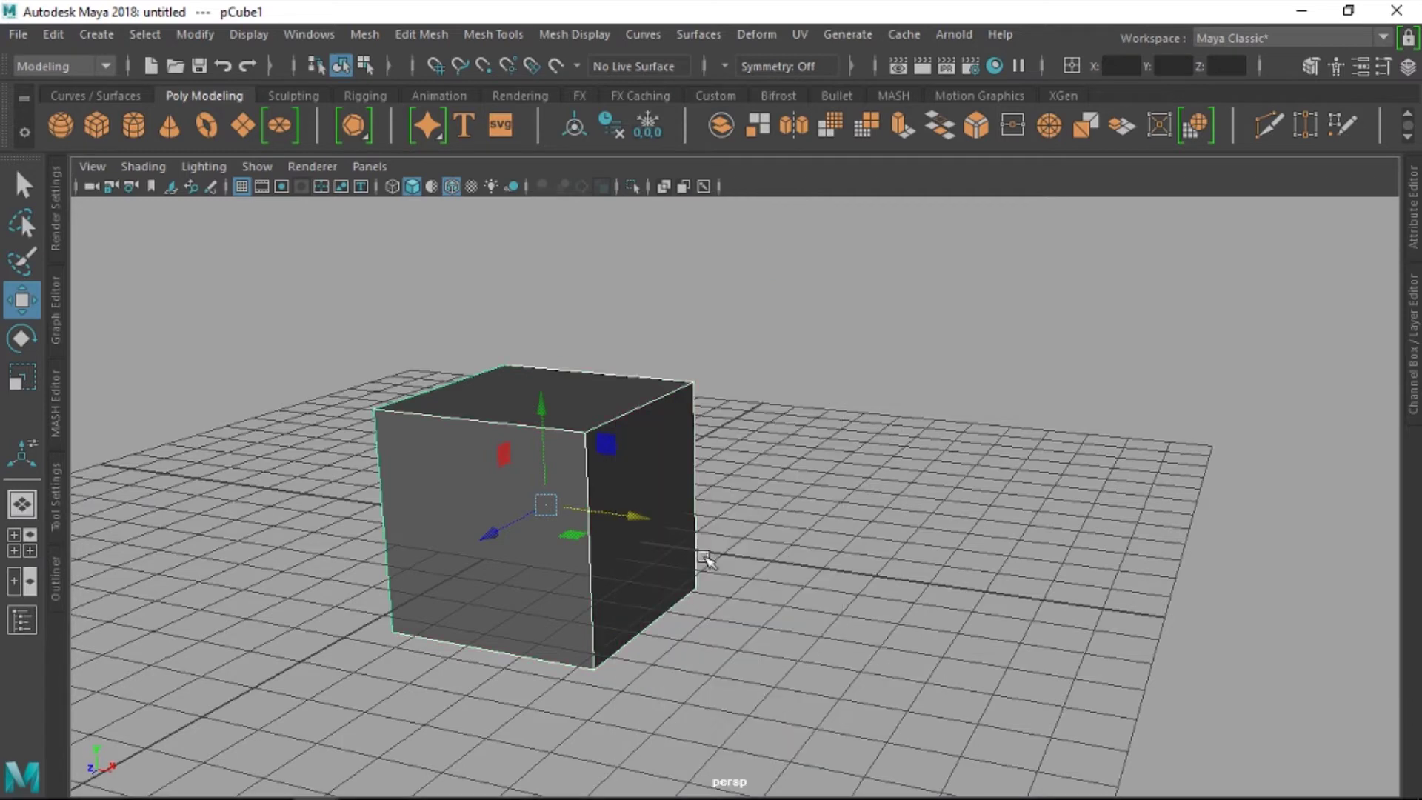
mouse_move(704, 558)
alt+mouse_down()
mouse_move(748, 498)
mouse_move(642, 522)
mouse_move(714, 522)
alt+mouse_up()
click(749, 498)
click(660, 486)
click(575, 371)
drag(539, 404, 540, 318)
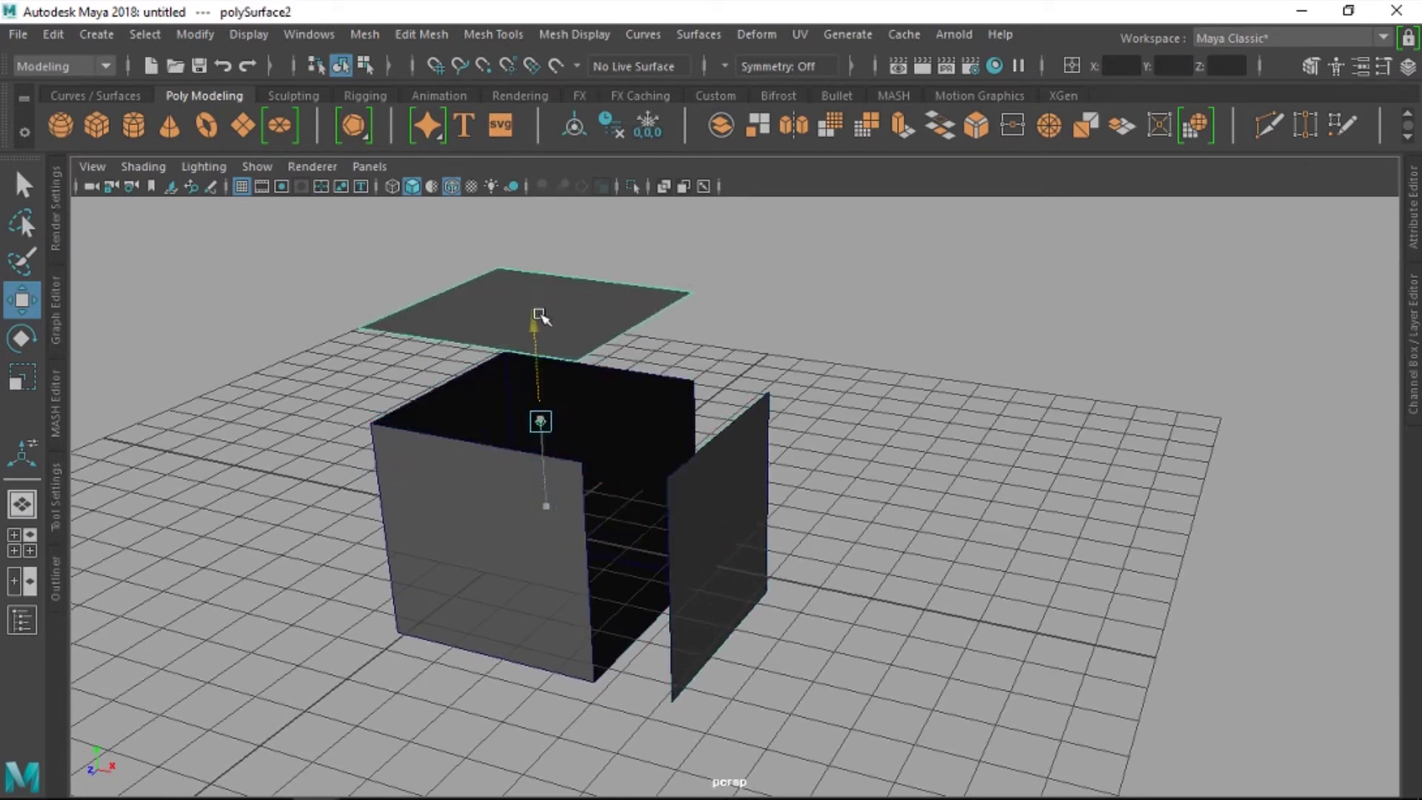
click(536, 487)
mouse_move(490, 553)
mouse_down()
mouse_move(492, 581)
mouse_move(585, 524)
mouse_move(782, 448)
mouse_up()
Step: Box-select all the separated face pieces and Combine them into one mesh
alt+drag(1012, 384, 362, 349)
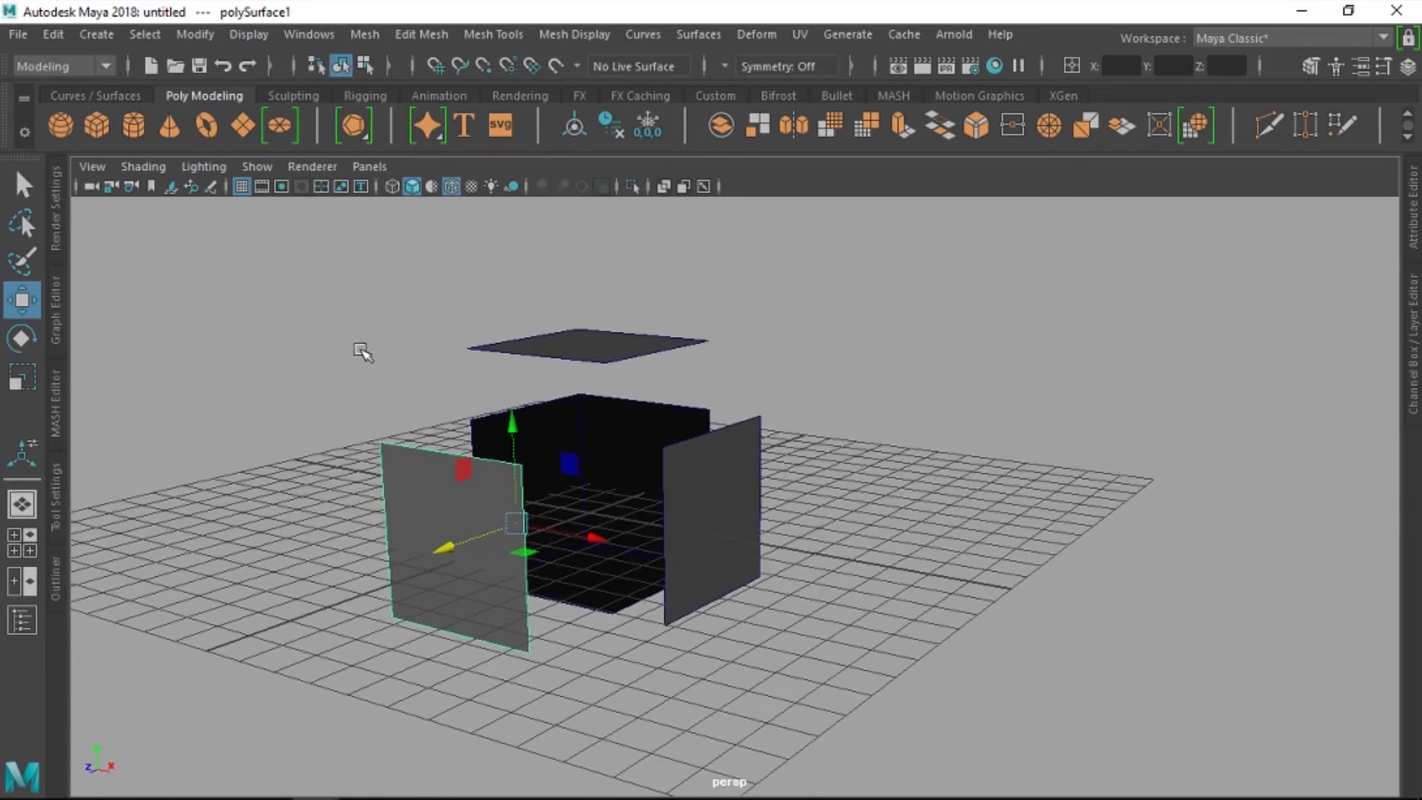
drag(288, 282, 618, 444)
alt+drag(904, 682, 825, 517)
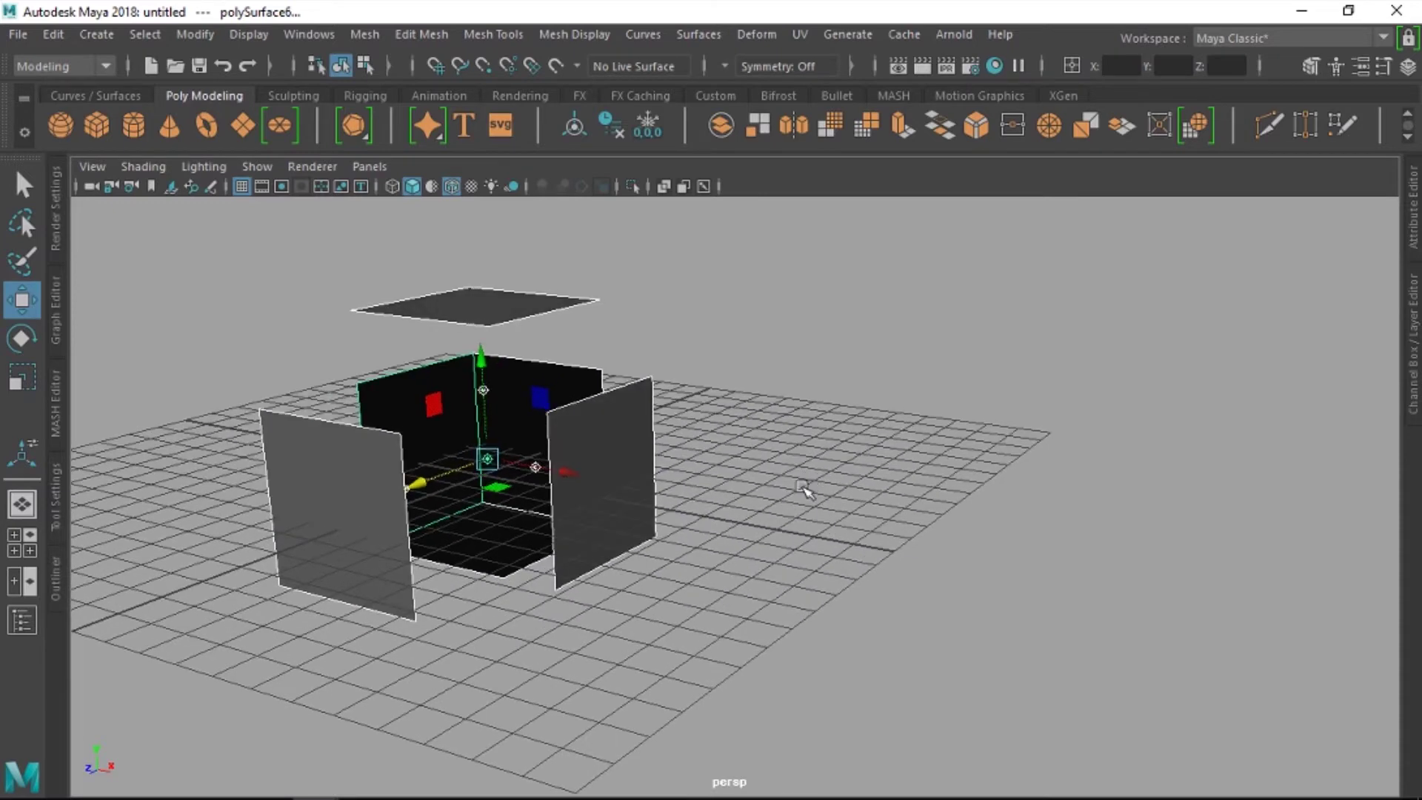
shift+right_drag(802, 492, 788, 638)
click(774, 585)
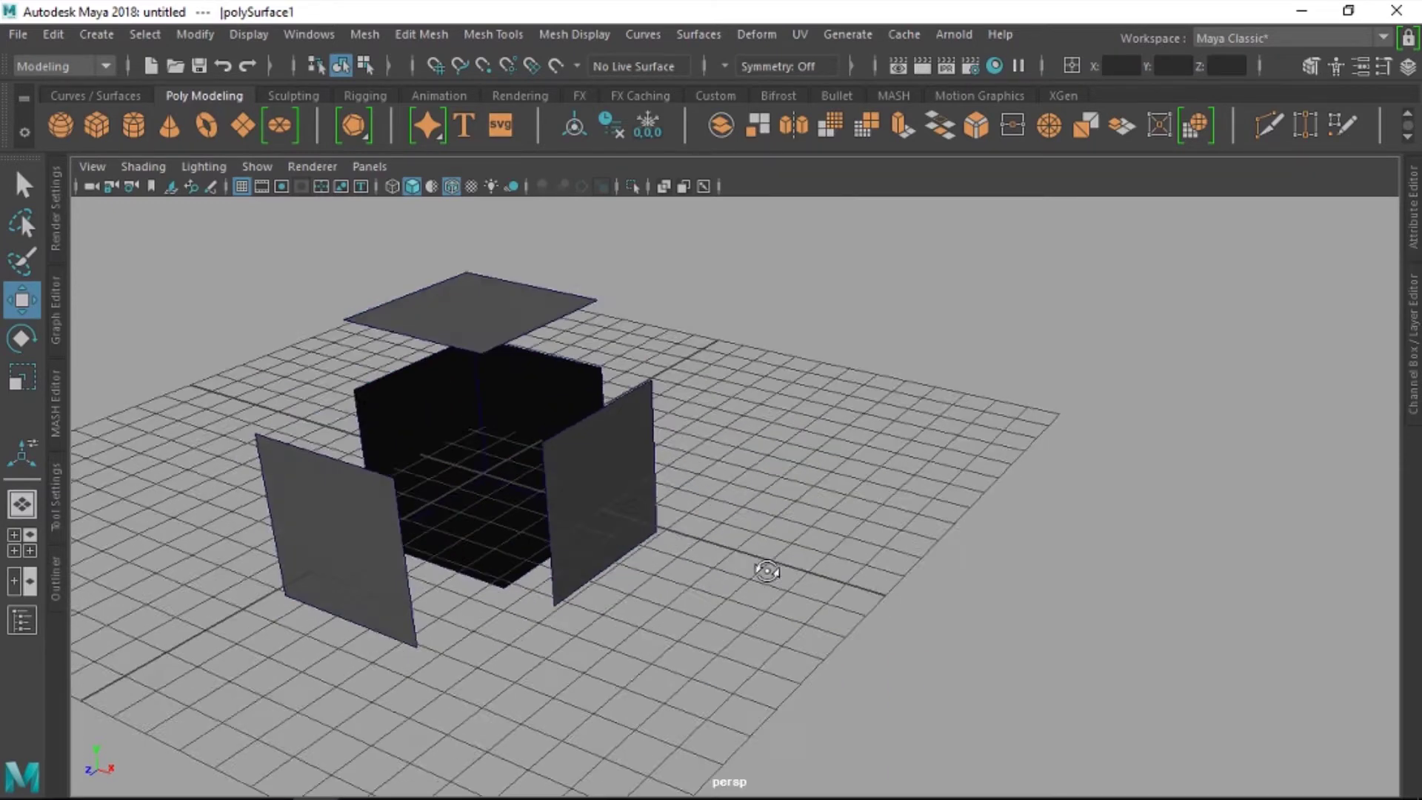
Step: Select the combined mesh polySurface1 and delete it
mouse_move(649, 512)
alt+mouse_down()
mouse_move(663, 524)
mouse_move(612, 513)
alt+mouse_up()
click(636, 493)
mouse_move(784, 516)
alt+mouse_down()
mouse_move(682, 467)
mouse_move(793, 517)
mouse_move(813, 508)
alt+mouse_up()
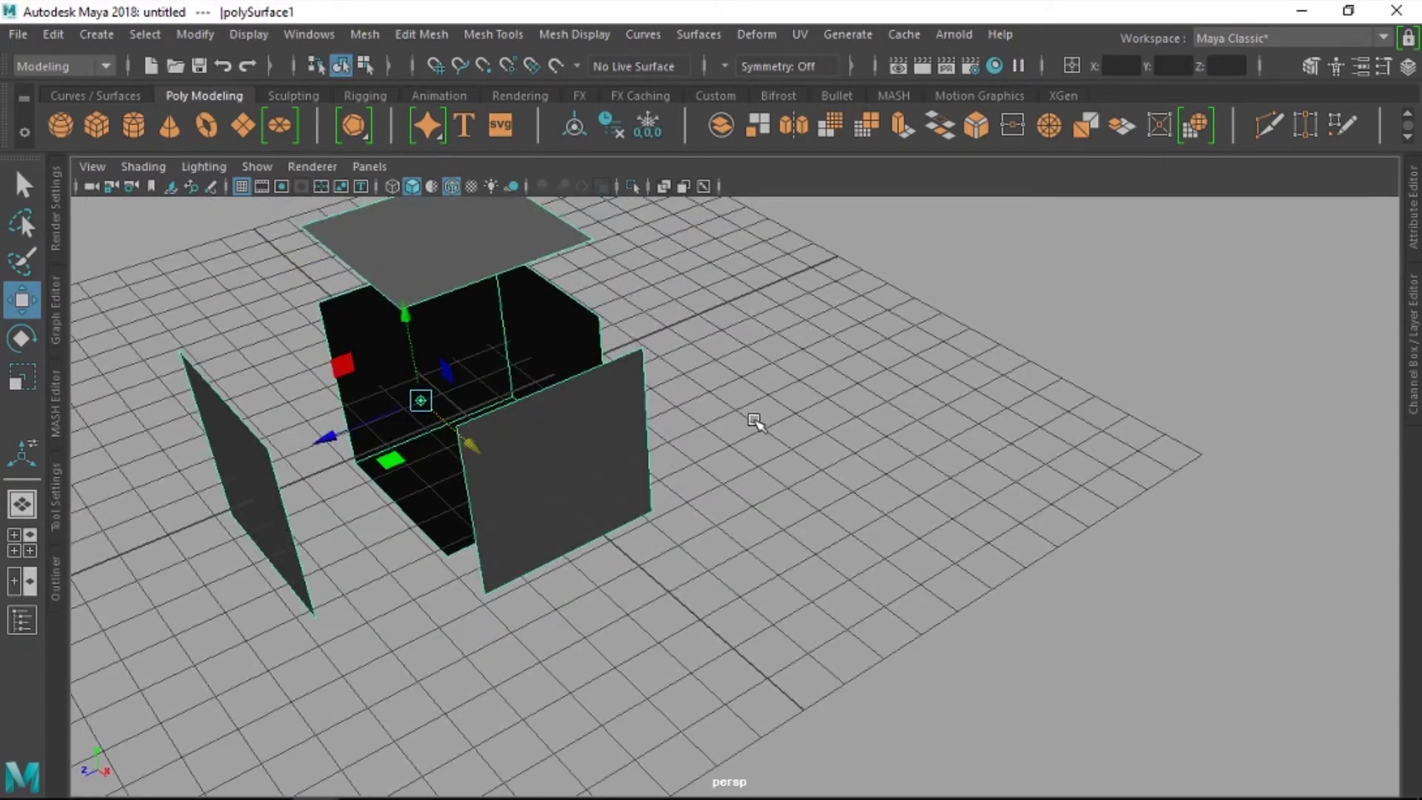
mouse_move(722, 459)
alt+mouse_down()
mouse_move(762, 454)
mouse_move(673, 470)
mouse_move(724, 439)
alt+mouse_up()
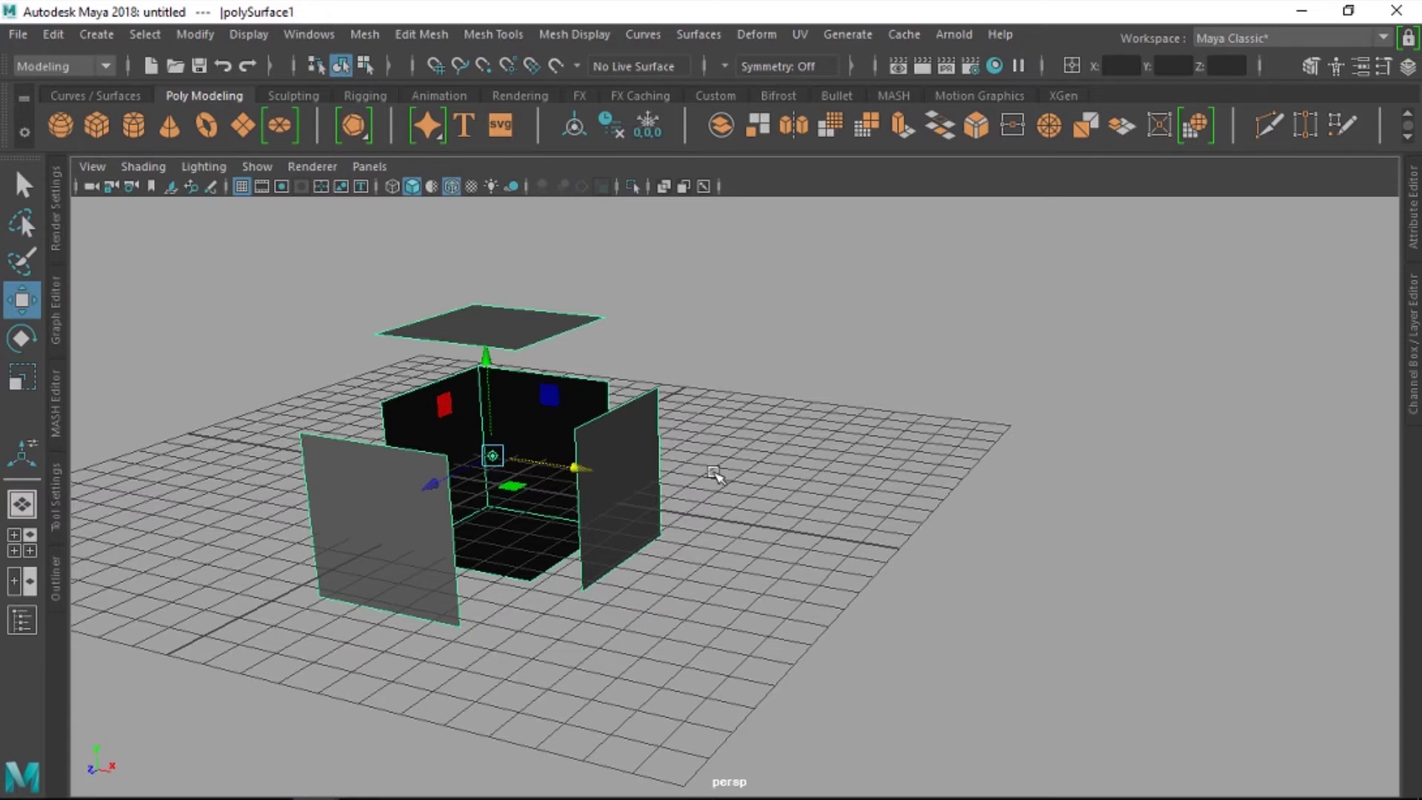
key(Delete)
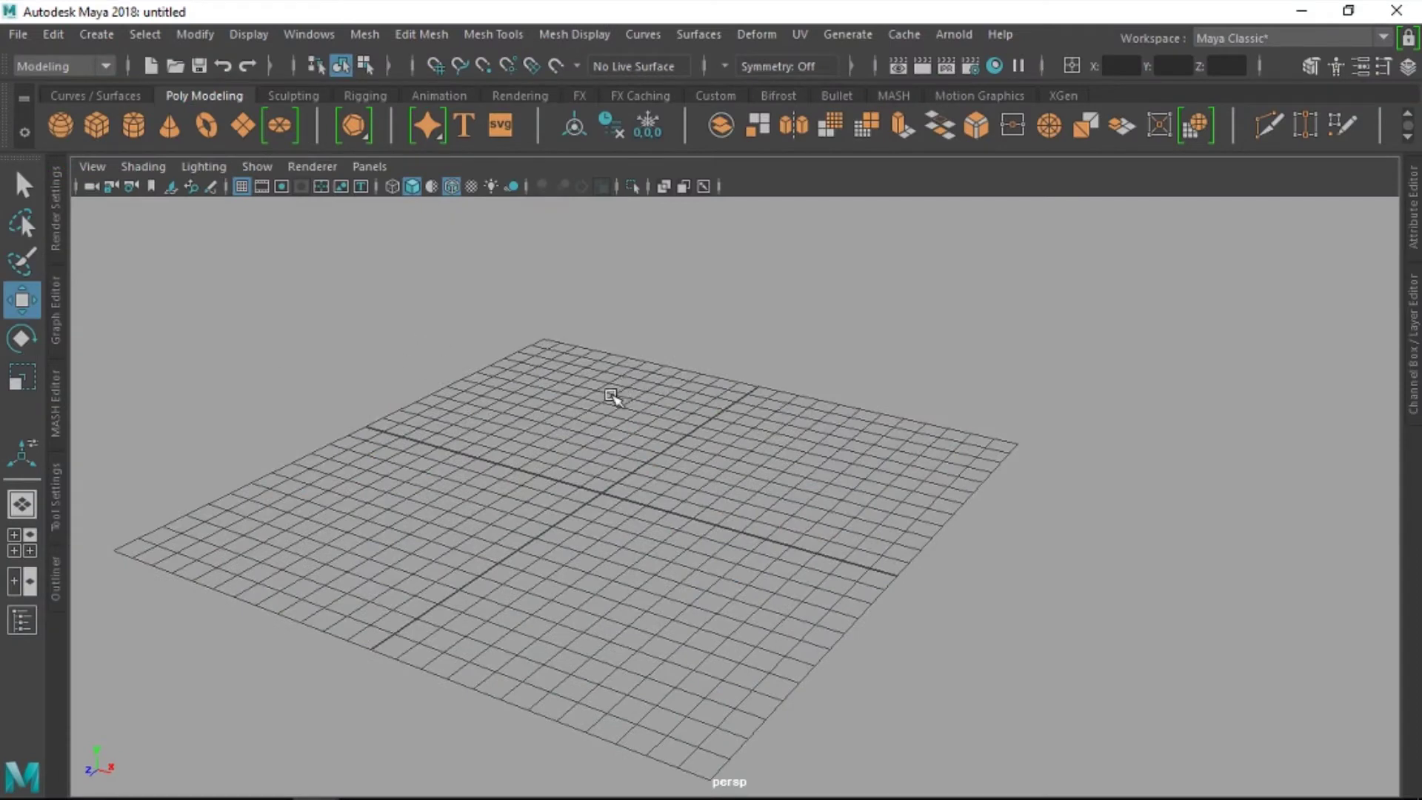
Step: Create a new cube pCube2 and scale it up to full size
shift+right_drag(610, 396, 511, 378)
key(r)
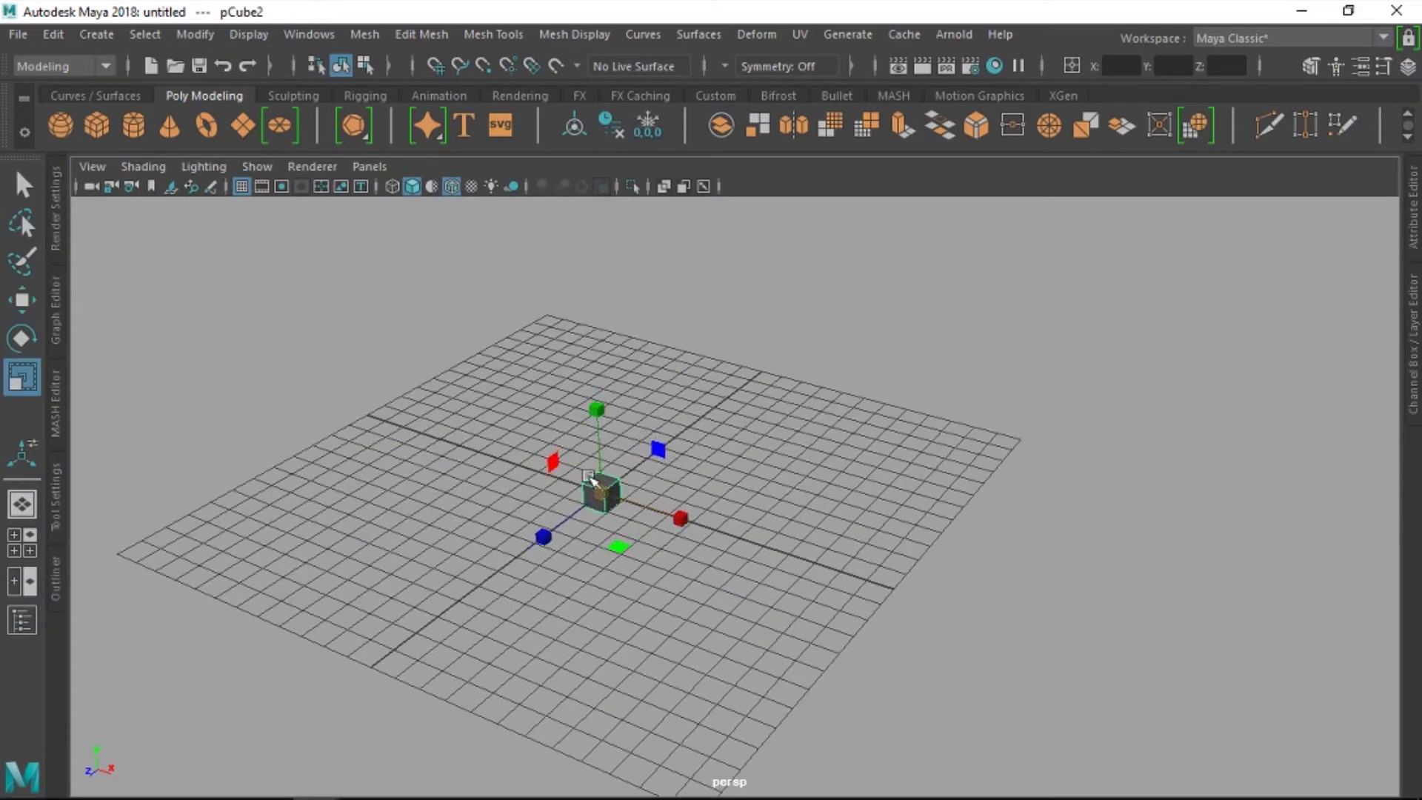
mouse_move(590, 479)
mouse_down()
mouse_move(774, 426)
mouse_move(752, 467)
mouse_move(772, 480)
mouse_up()
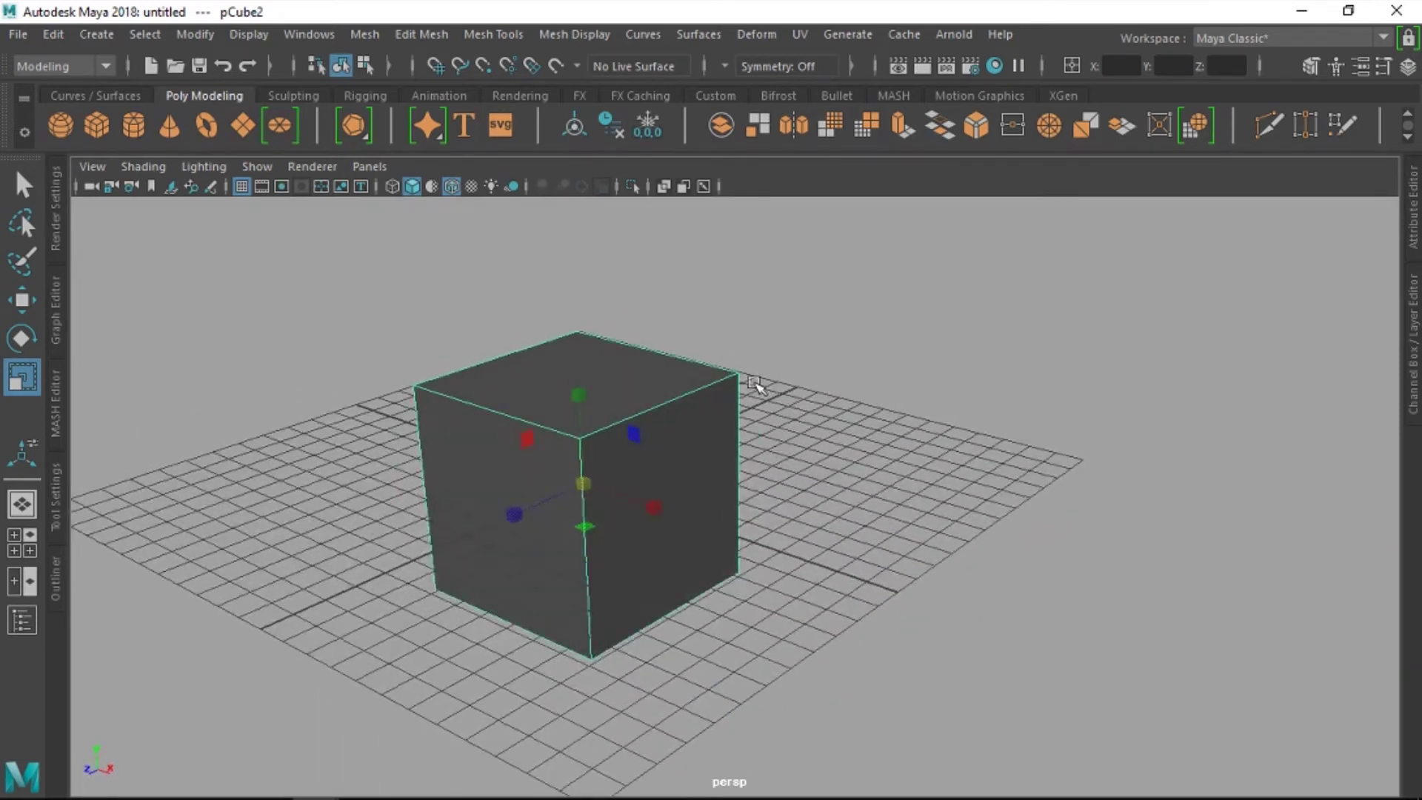
Step: Switch to face selection mode (F11) and select the cube's right face
shift+right_drag(757, 363, 736, 233)
alt+drag(764, 308, 777, 361)
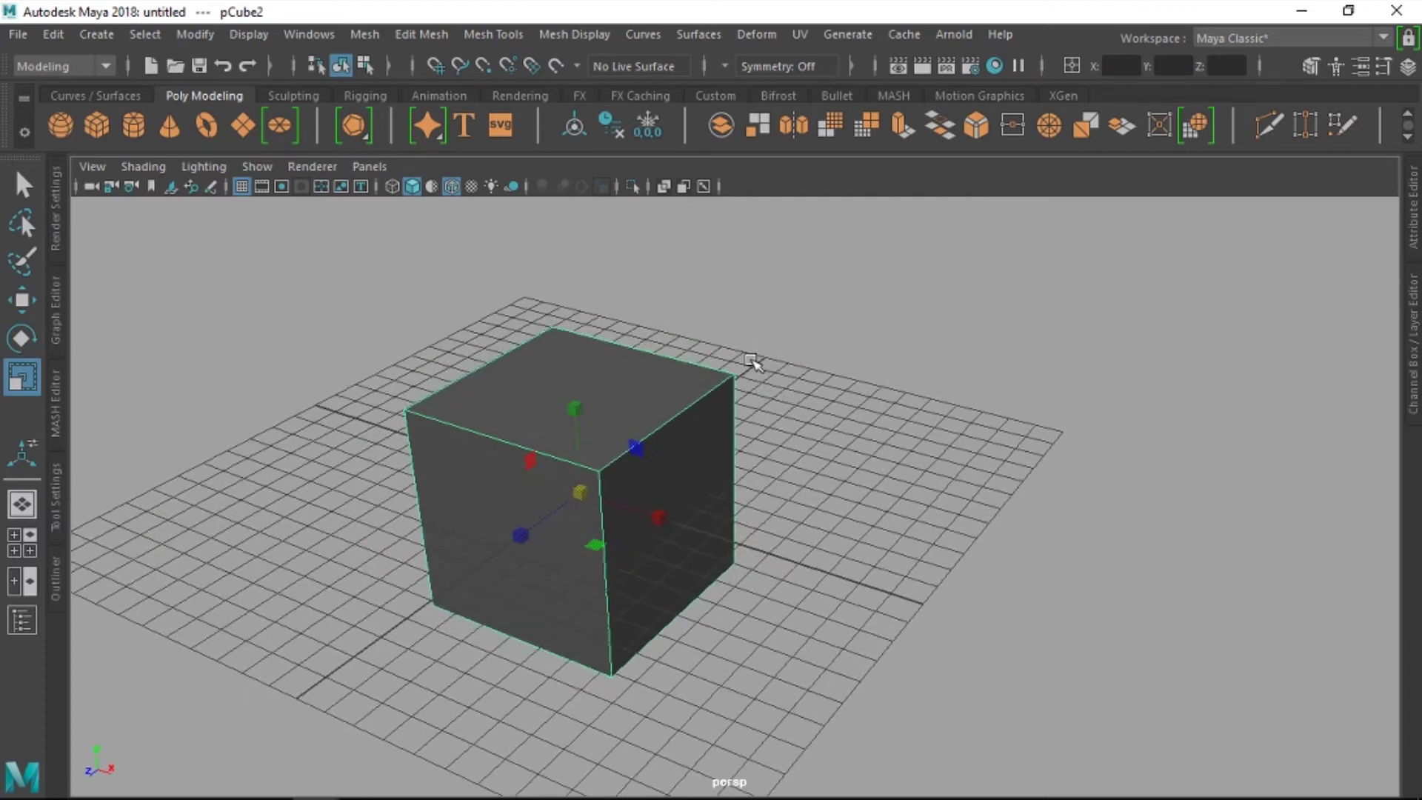
key(F11)
mouse_move(752, 363)
alt+mouse_down()
mouse_move(698, 511)
mouse_move(730, 451)
mouse_move(705, 486)
mouse_move(728, 474)
mouse_move(720, 460)
alt+mouse_up()
click(698, 511)
Step: Extrude the right face and pull it out about 4.5 units
key(w)
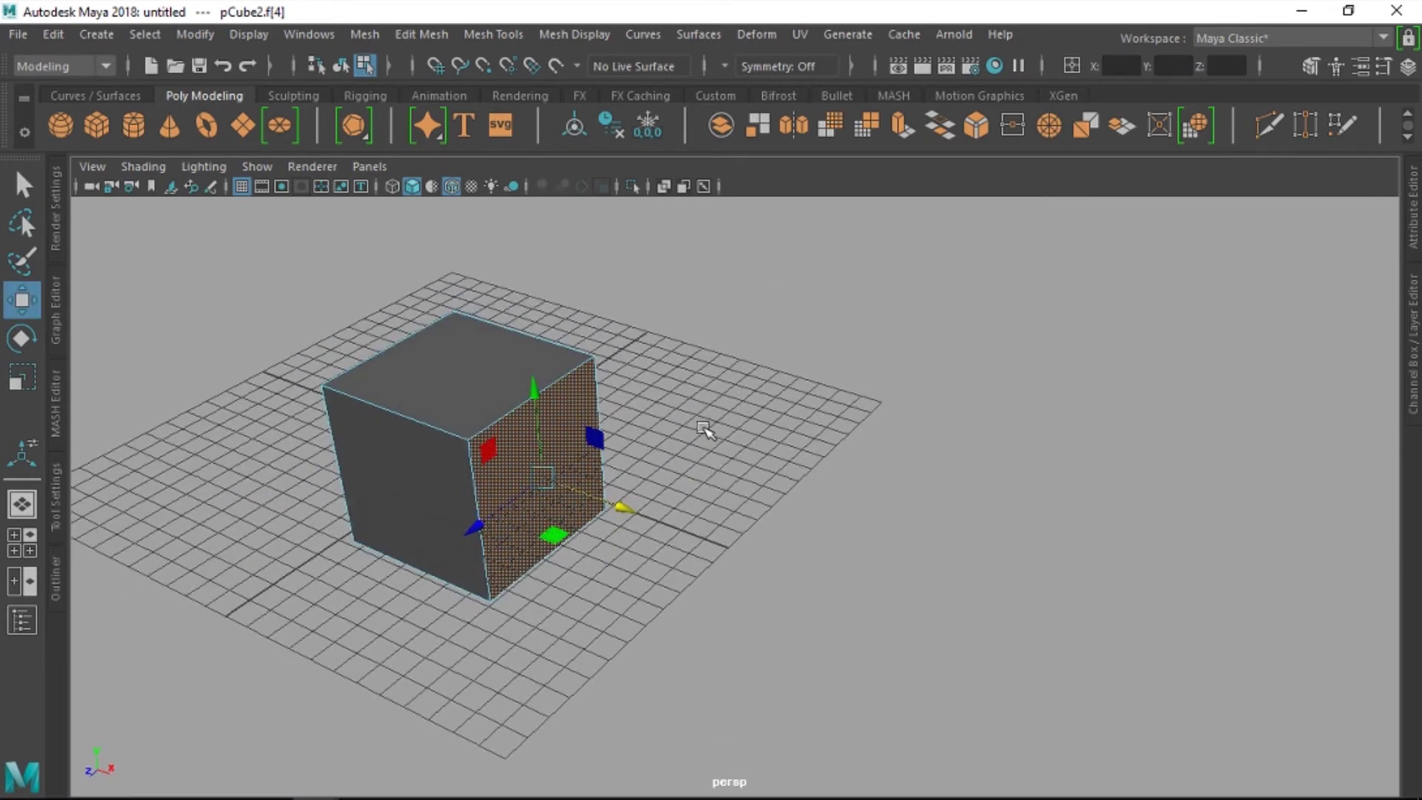
mouse_move(712, 413)
shift+right_down()
mouse_move(694, 255)
mouse_move(715, 300)
mouse_move(710, 366)
shift+right_up()
drag(643, 508, 724, 511)
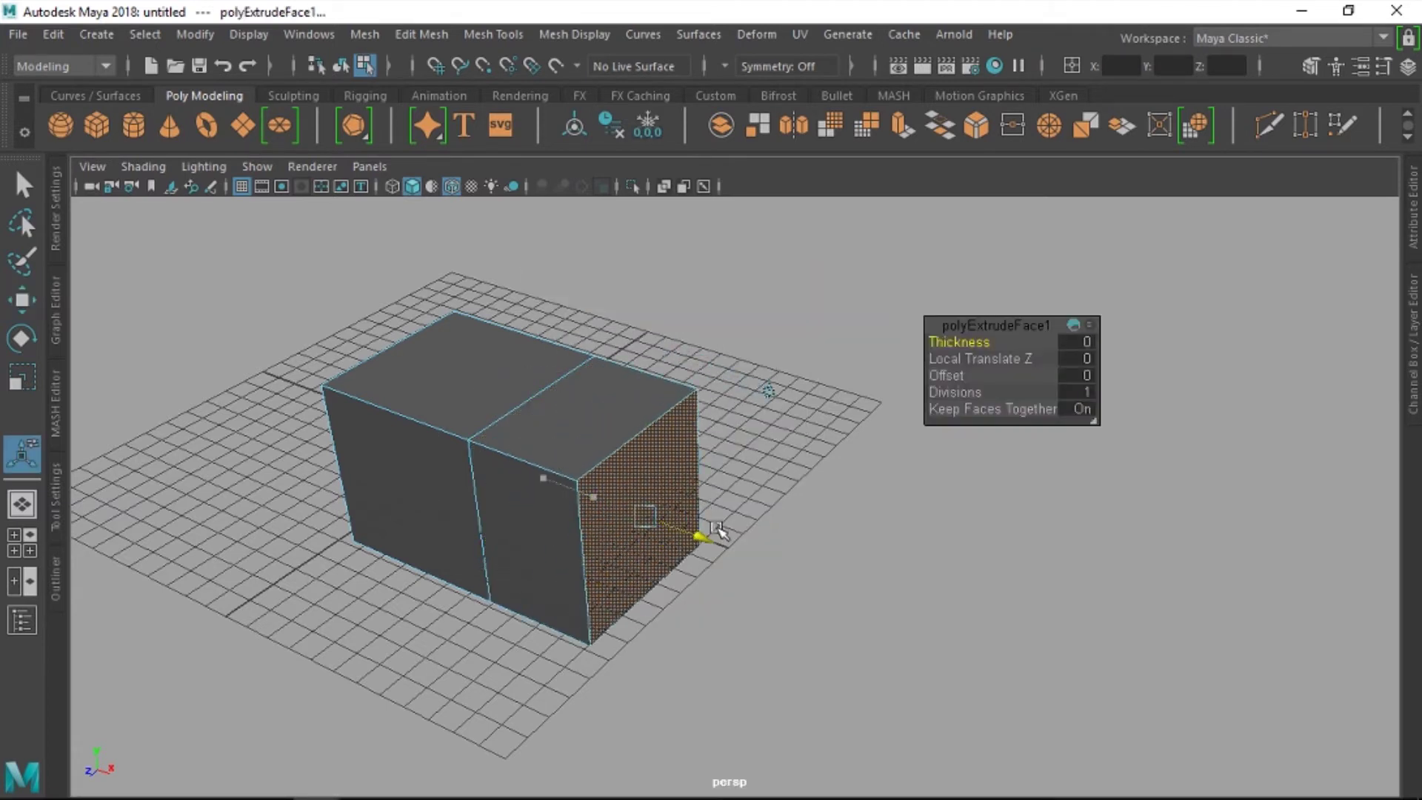
mouse_move(724, 511)
alt+middle_down()
mouse_move(698, 503)
mouse_move(751, 495)
alt+middle_up()
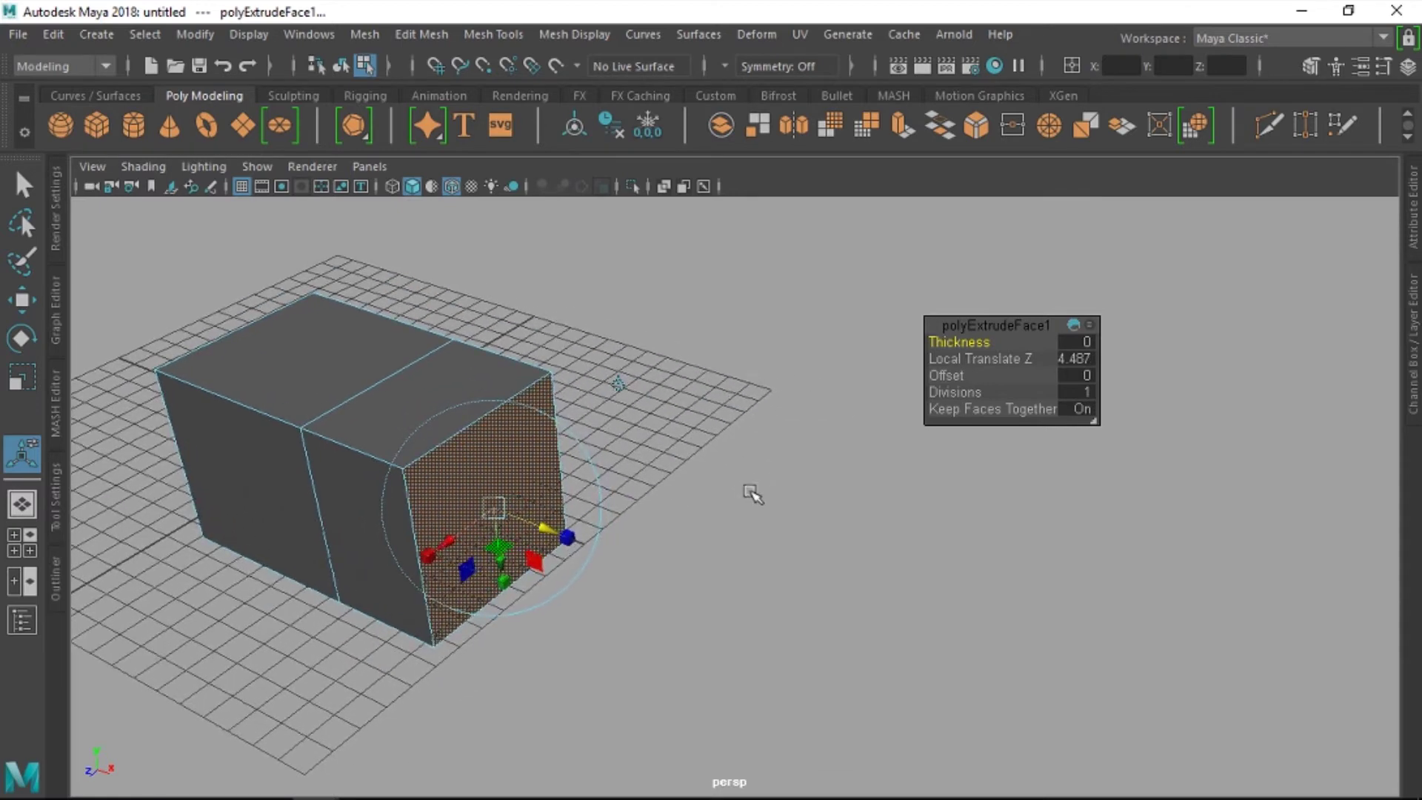
Step: Shift-drag the end face further along X for a second extrusion, then show Move Tool settings
key(w)
mouse_move(711, 517)
alt+mouse_down()
mouse_move(721, 501)
mouse_move(695, 489)
mouse_move(777, 474)
mouse_move(716, 442)
mouse_move(730, 498)
mouse_move(704, 482)
mouse_move(743, 520)
alt+mouse_up()
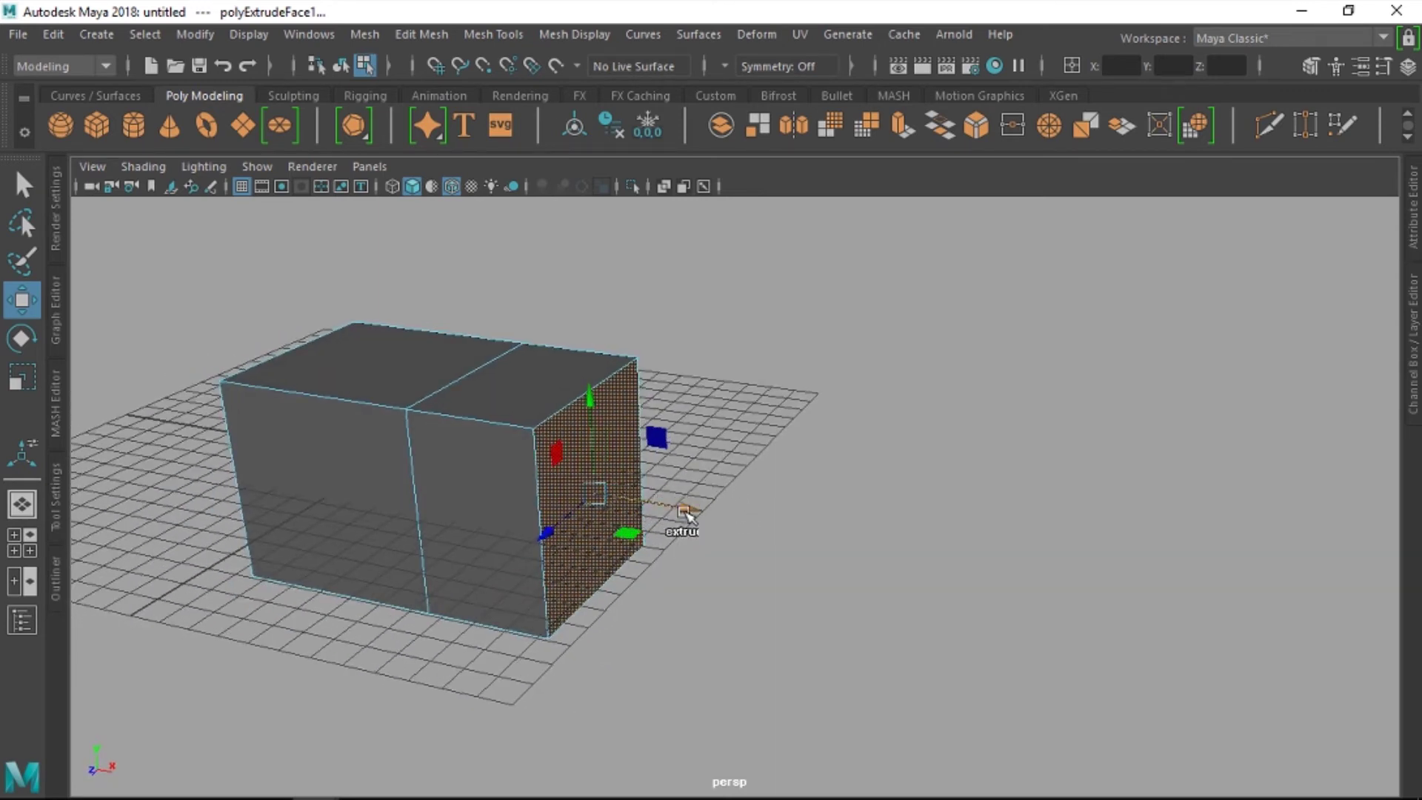
drag(686, 509, 825, 540)
key(ctrl+e)
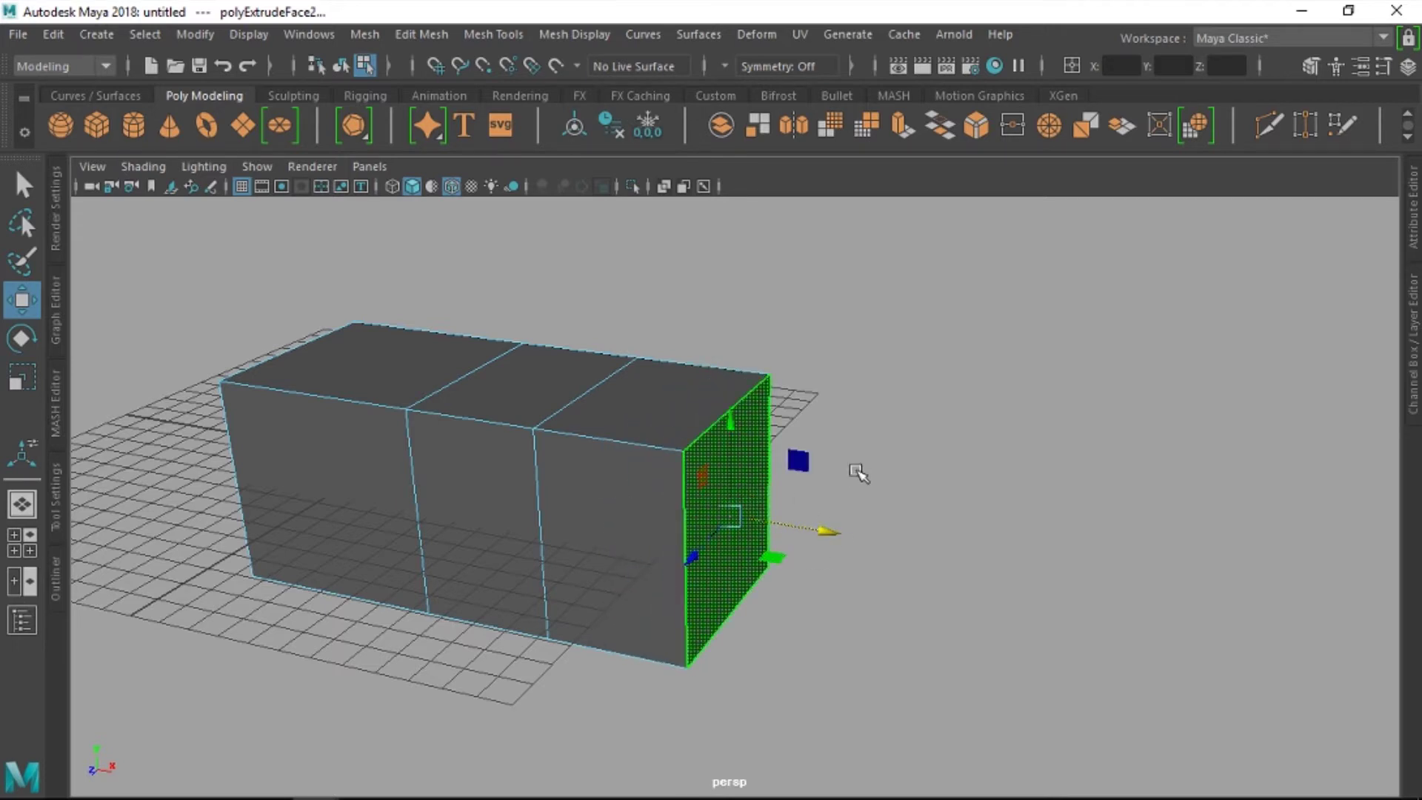
mouse_move(858, 472)
alt+mouse_down()
mouse_move(762, 508)
mouse_move(847, 437)
mouse_move(933, 425)
alt+mouse_up()
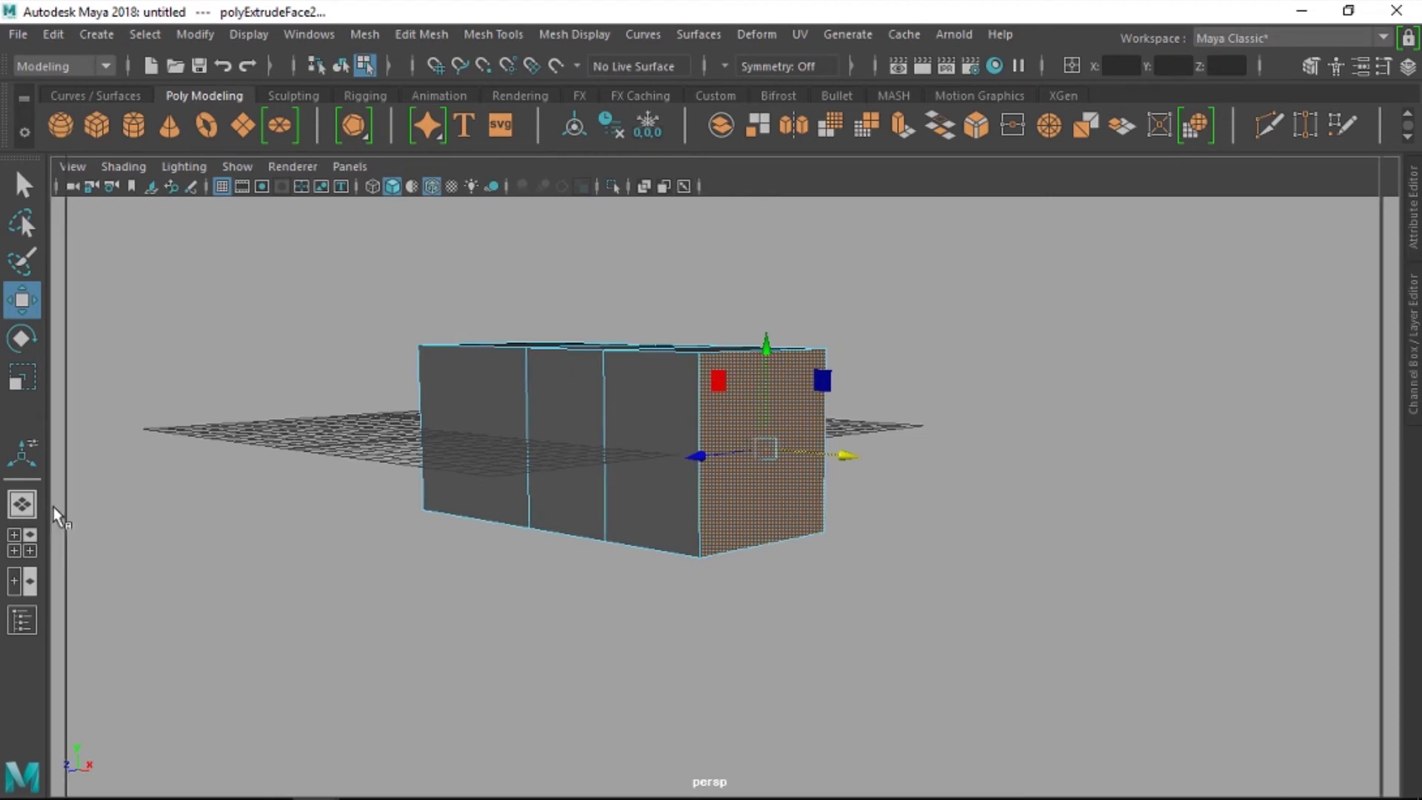
click(54, 507)
Step: Expand Smart Duplicate Settings and Shift-drag the end face to extrude a fourth section
click(87, 653)
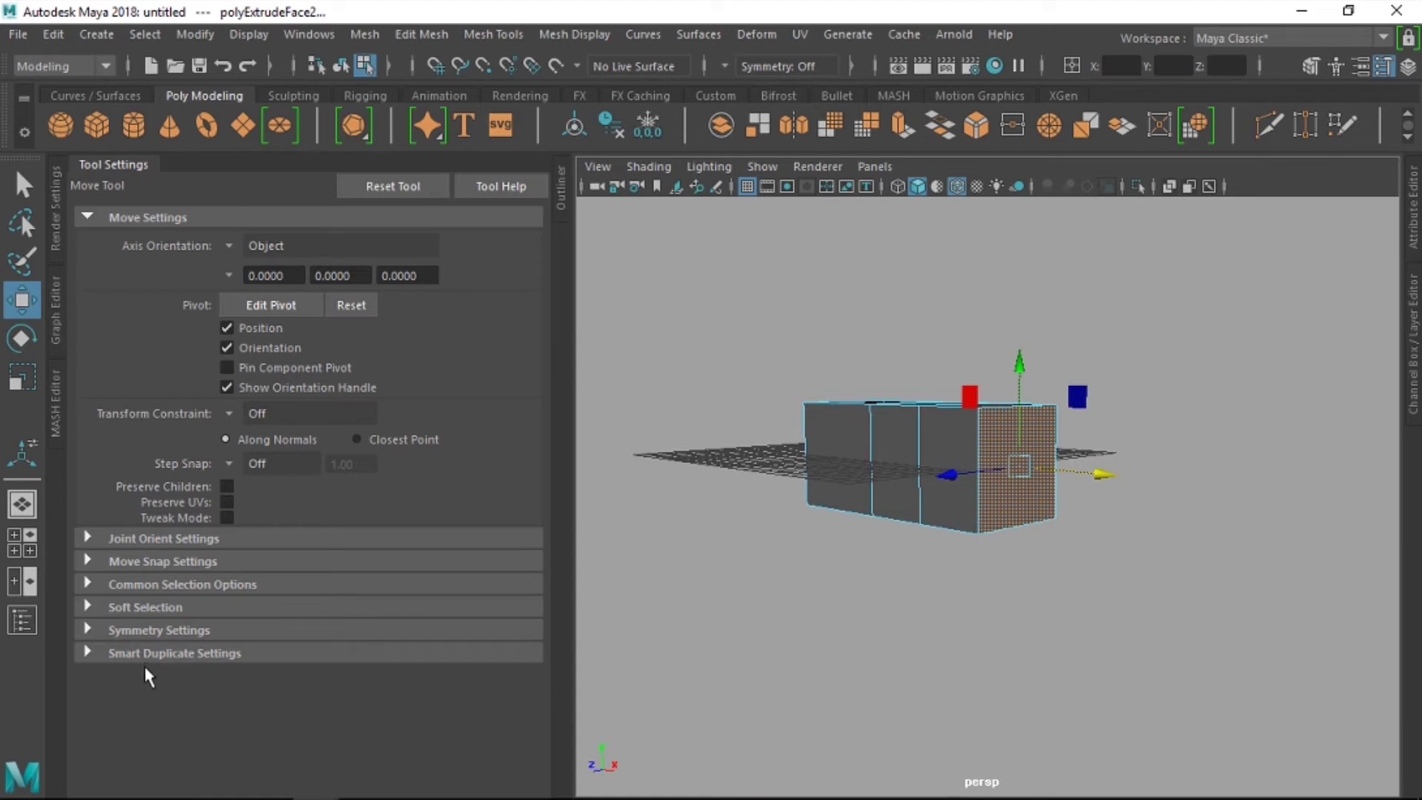
click(88, 653)
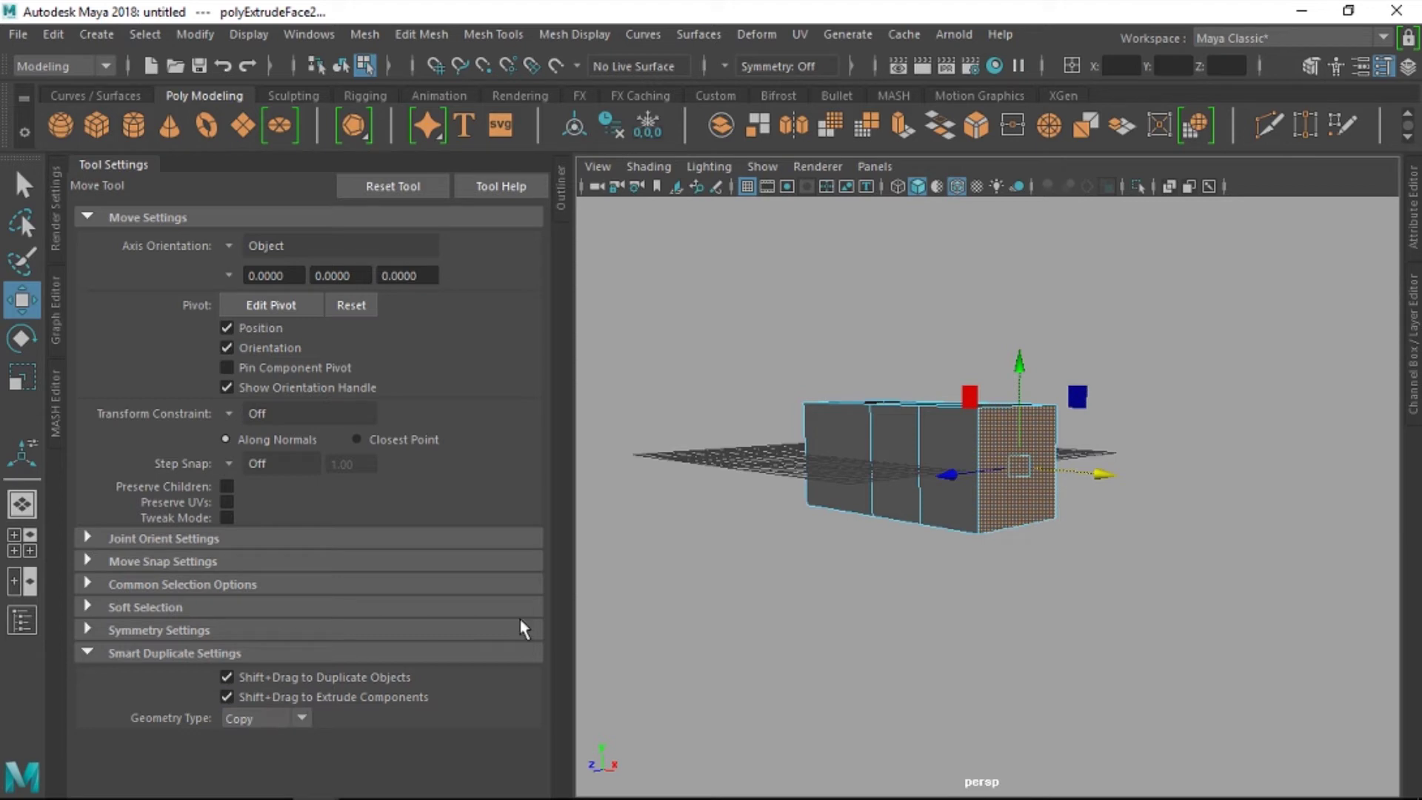
alt+drag(882, 540, 964, 535)
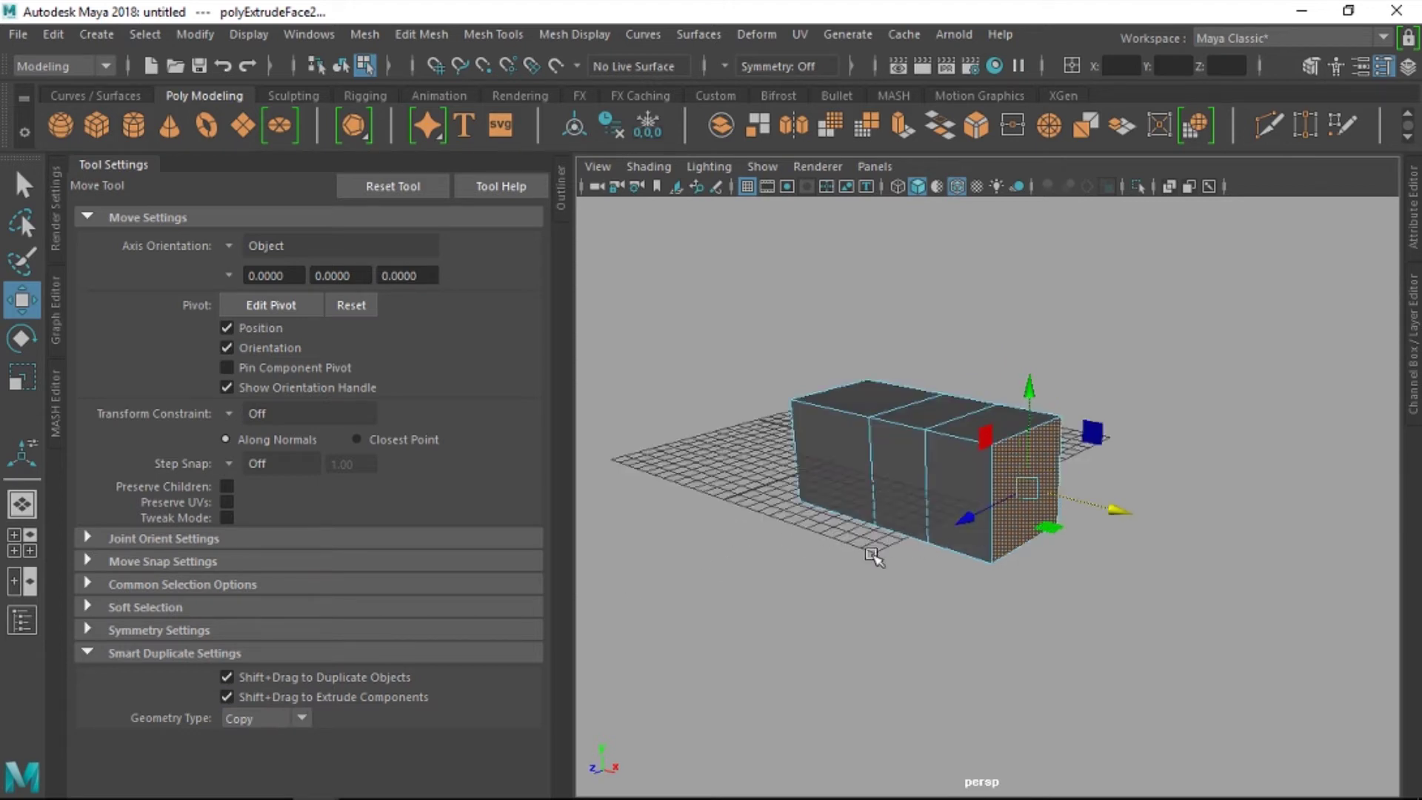
alt+drag(873, 556, 914, 571)
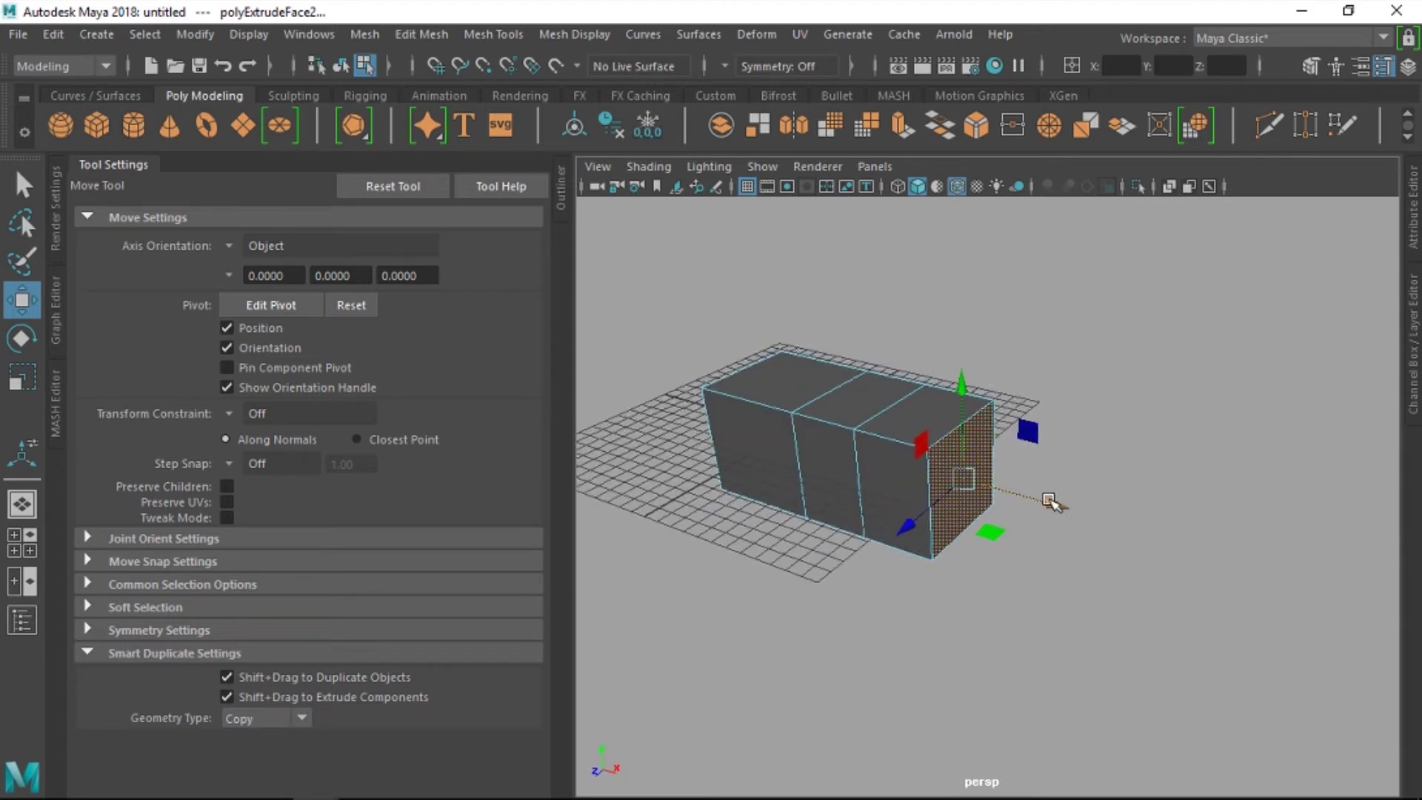
drag(1051, 502, 1070, 511)
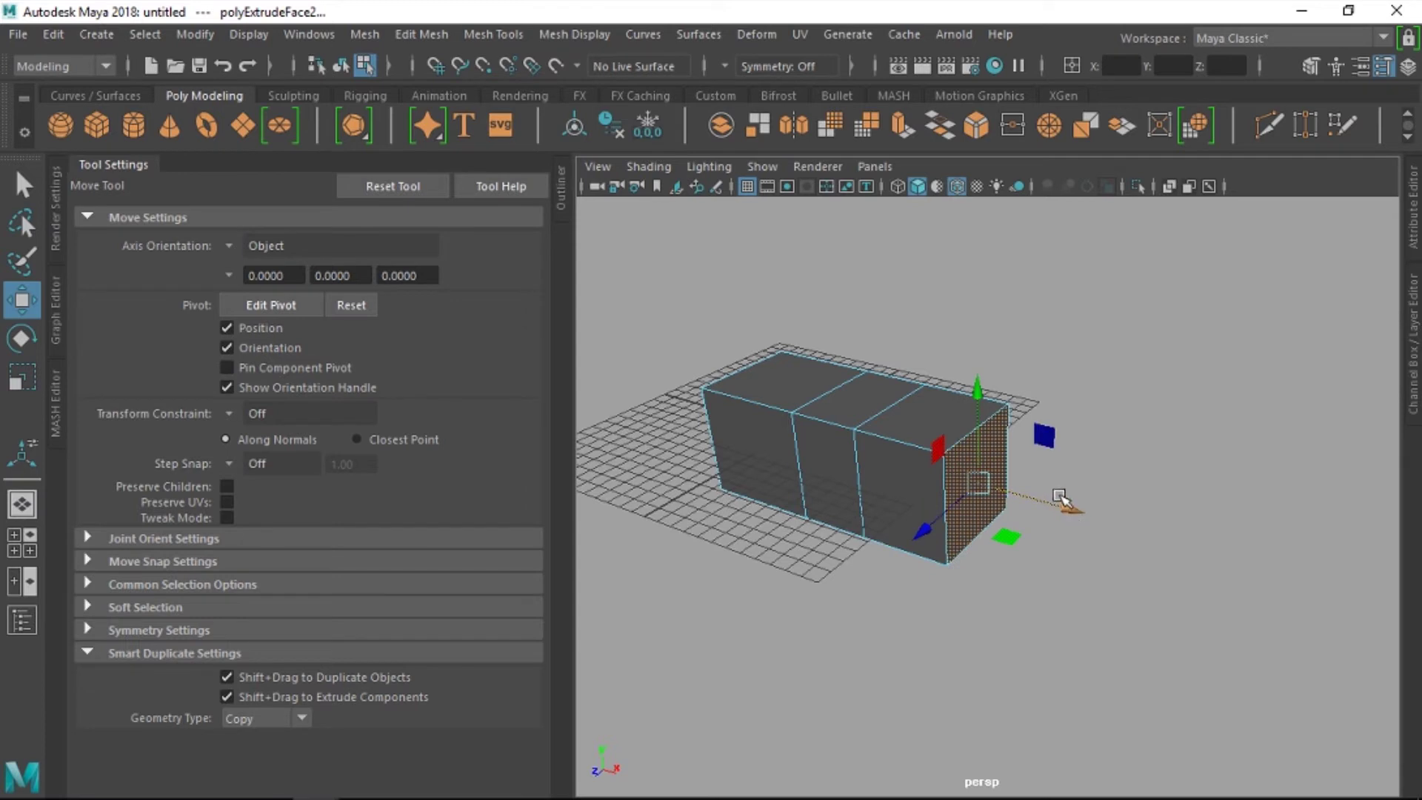
mouse_move(1055, 508)
shift+mouse_down()
mouse_move(1173, 539)
mouse_move(1051, 575)
mouse_move(1098, 580)
mouse_move(904, 612)
shift+mouse_up()
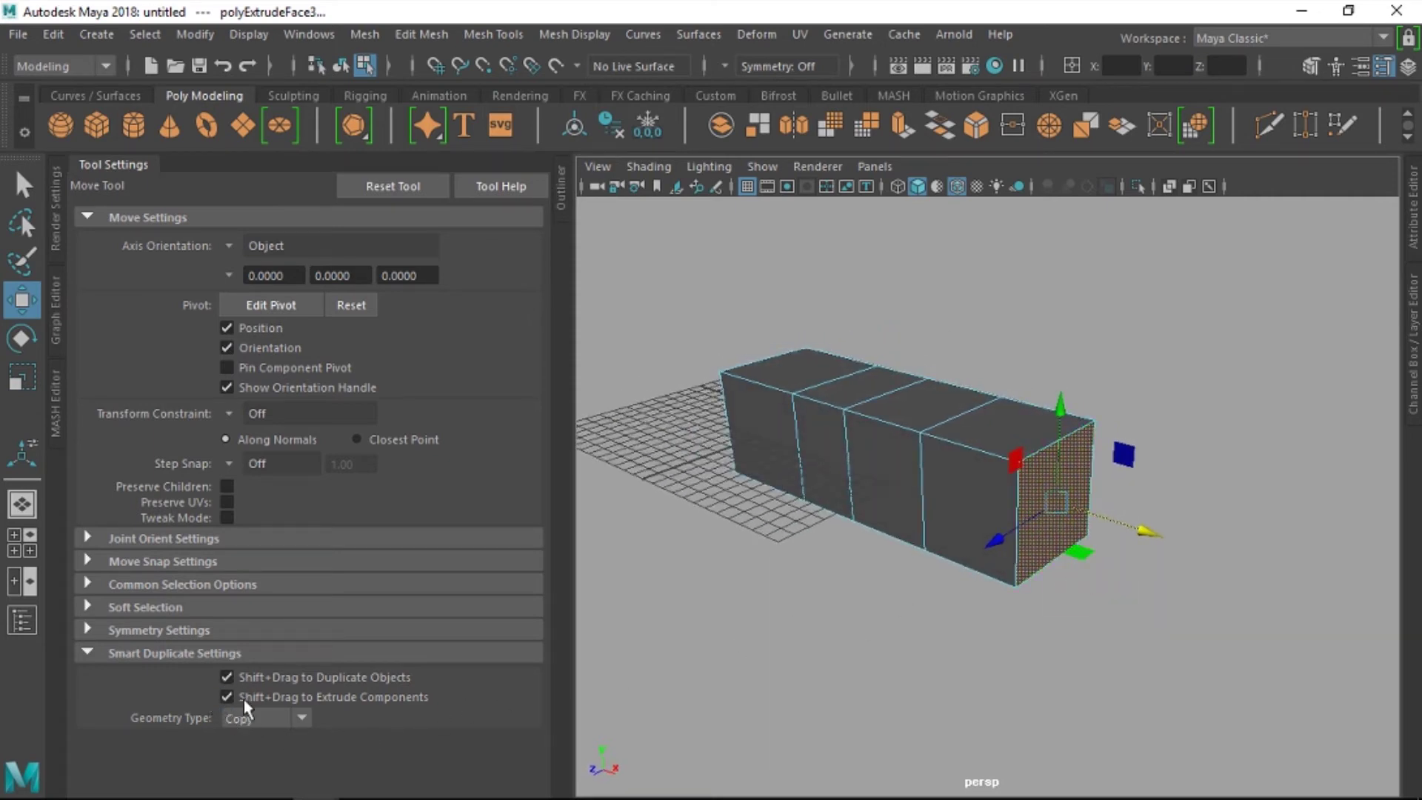
Step: In object mode, Shift-drag the box row sideways to place an instance pCube3 beside it
click(302, 717)
click(914, 579)
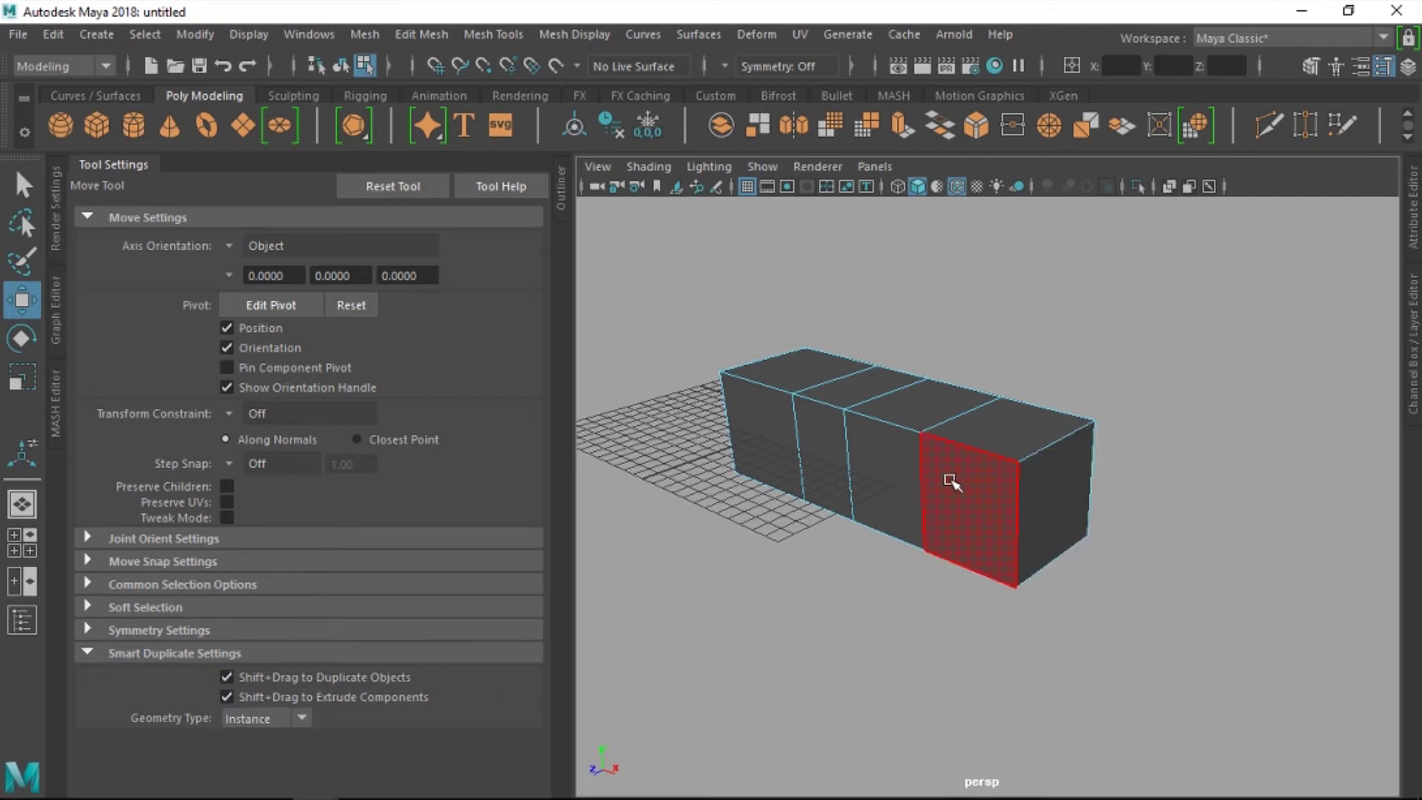
key(F8)
alt+middle_drag(946, 525, 874, 526)
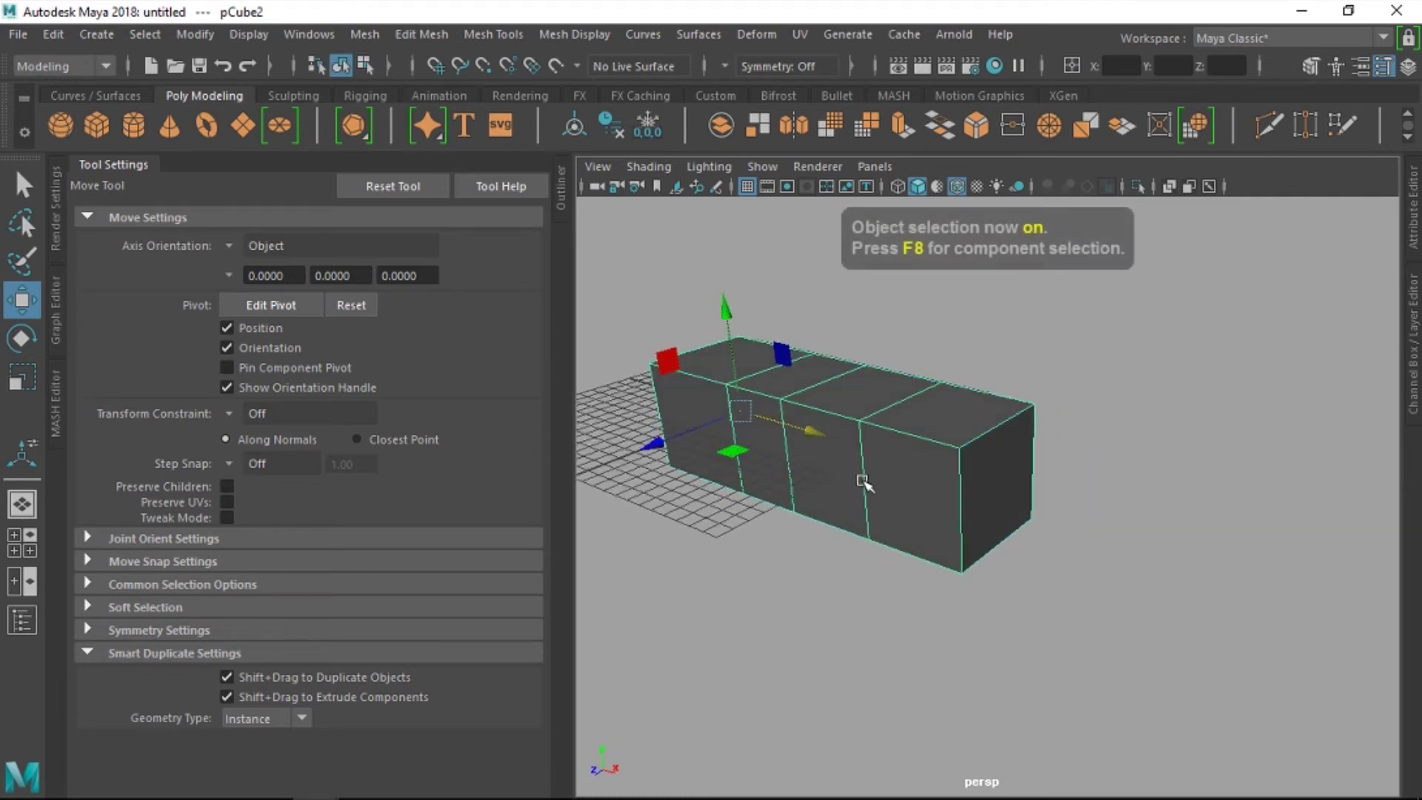
alt+drag(862, 482, 902, 490)
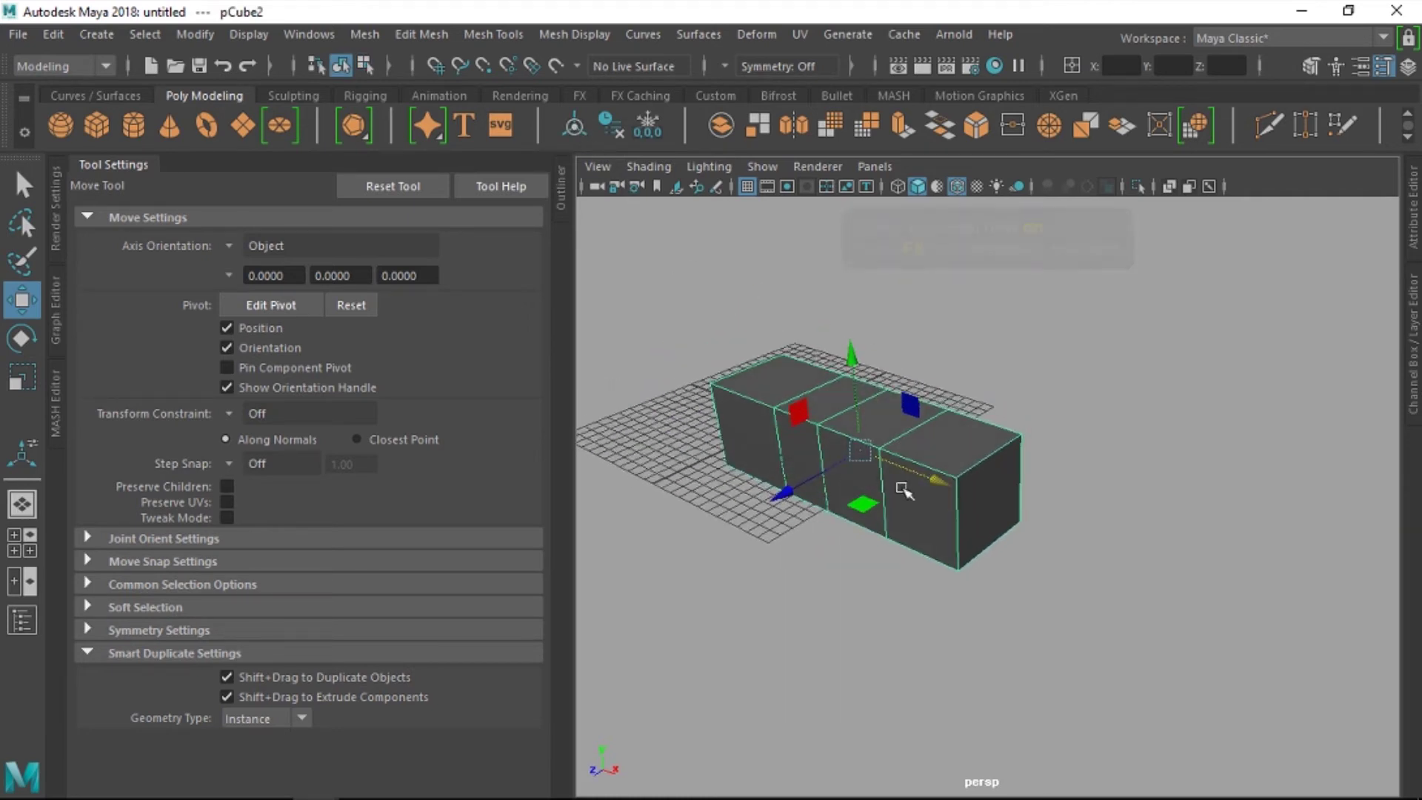
alt+middle_drag(902, 490, 842, 509)
shift+drag(851, 409, 872, 403)
alt+drag(986, 492, 871, 530)
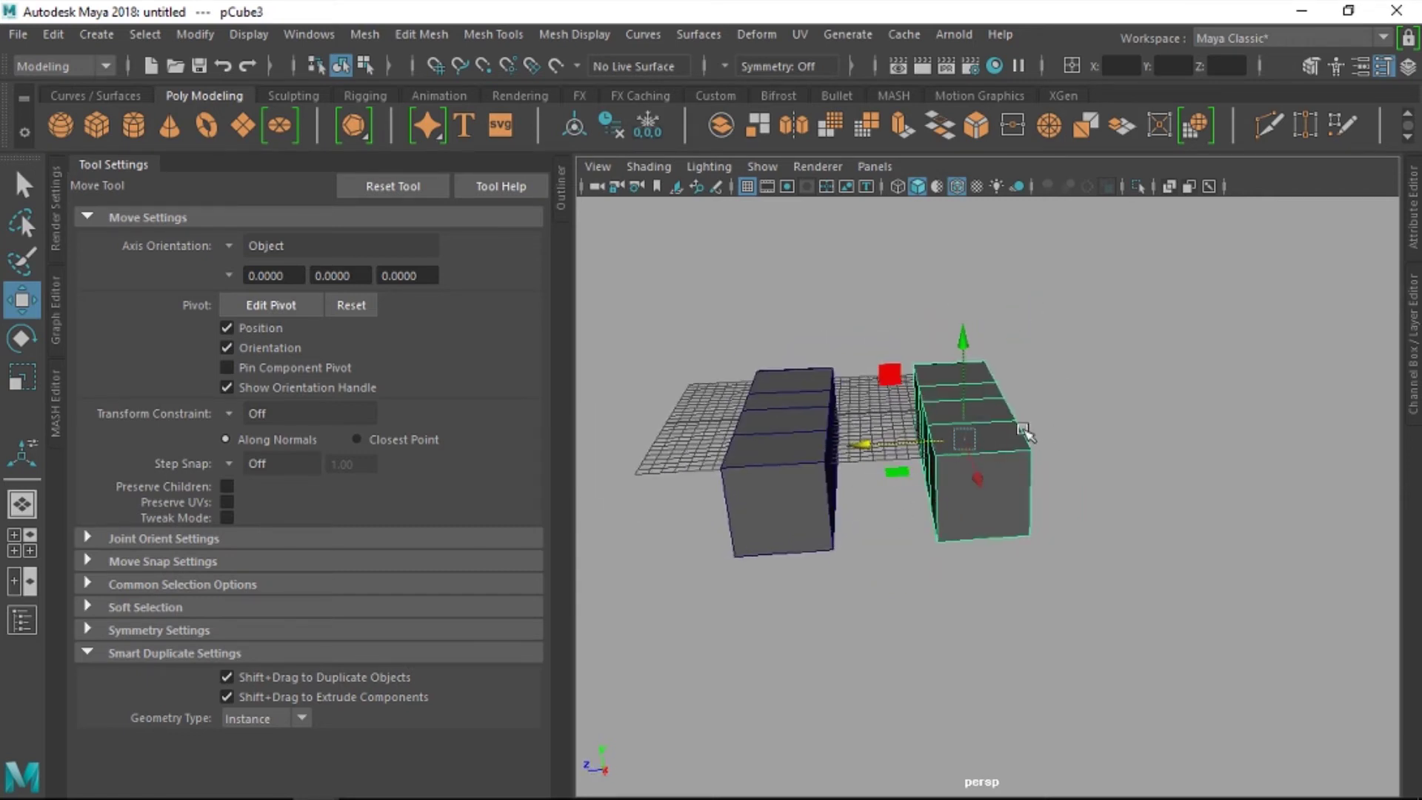
Step: Move a corner vertex of the instance, showing both linked boxes reshape together
key(F9)
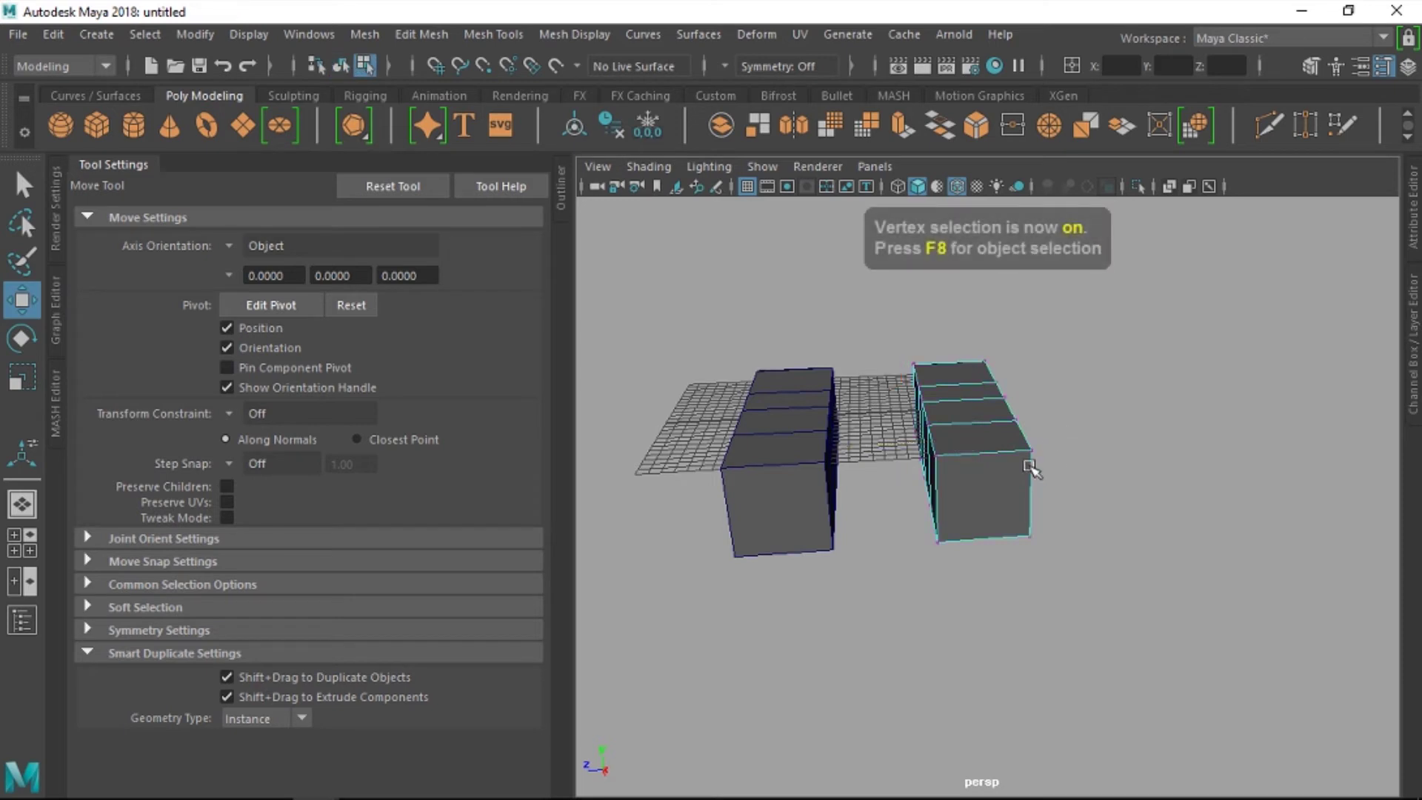
click(1034, 453)
drag(1036, 461, 1036, 492)
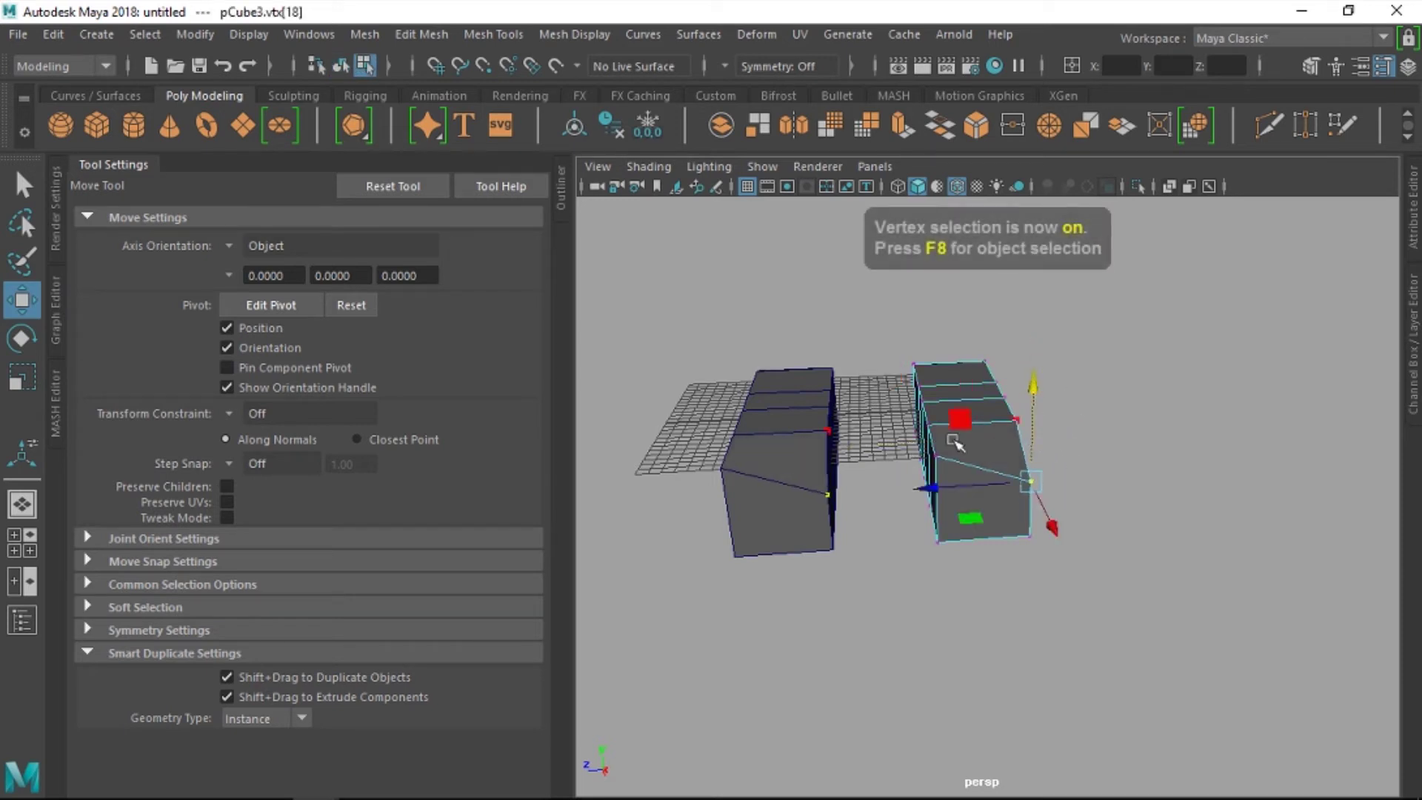
drag(1031, 411, 1031, 419)
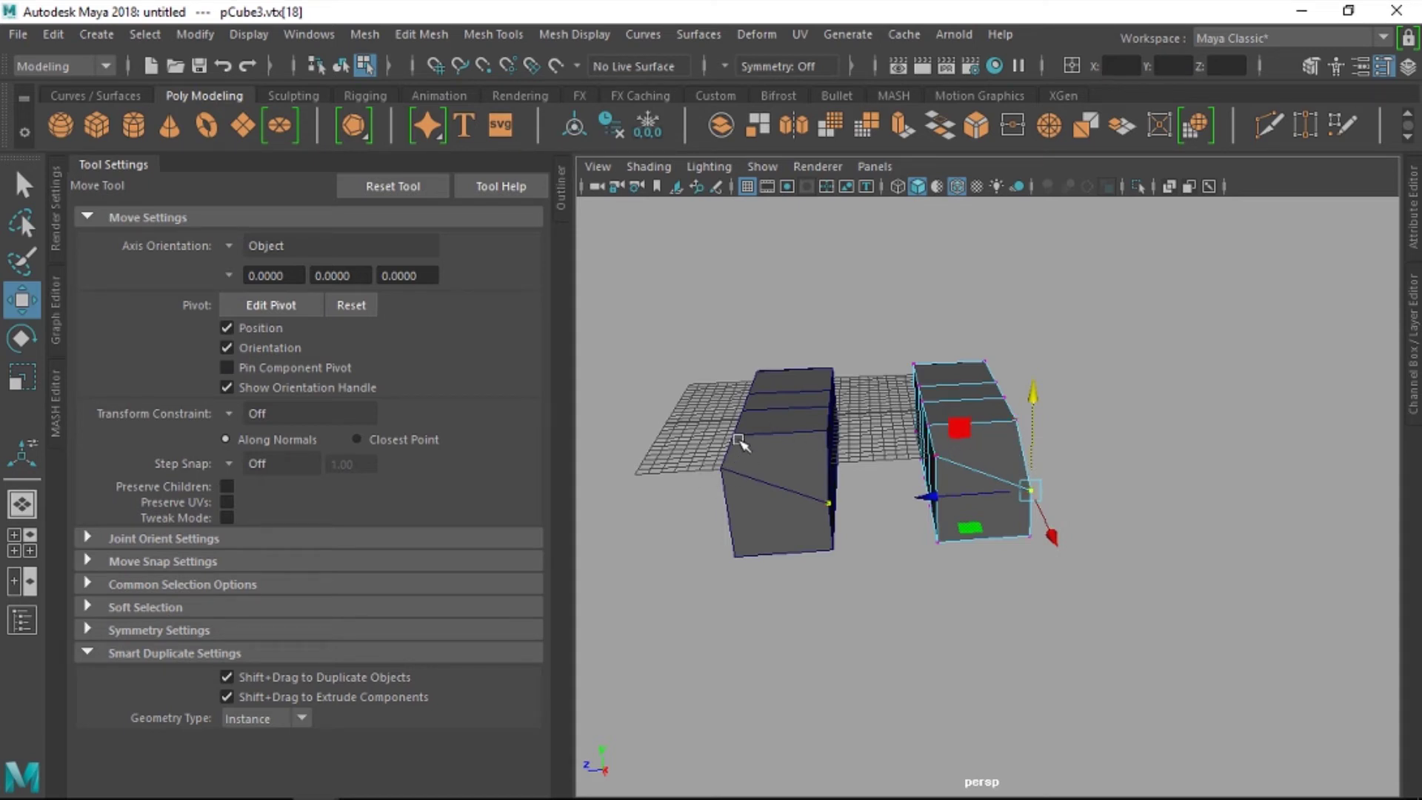
drag(1034, 399, 1024, 370)
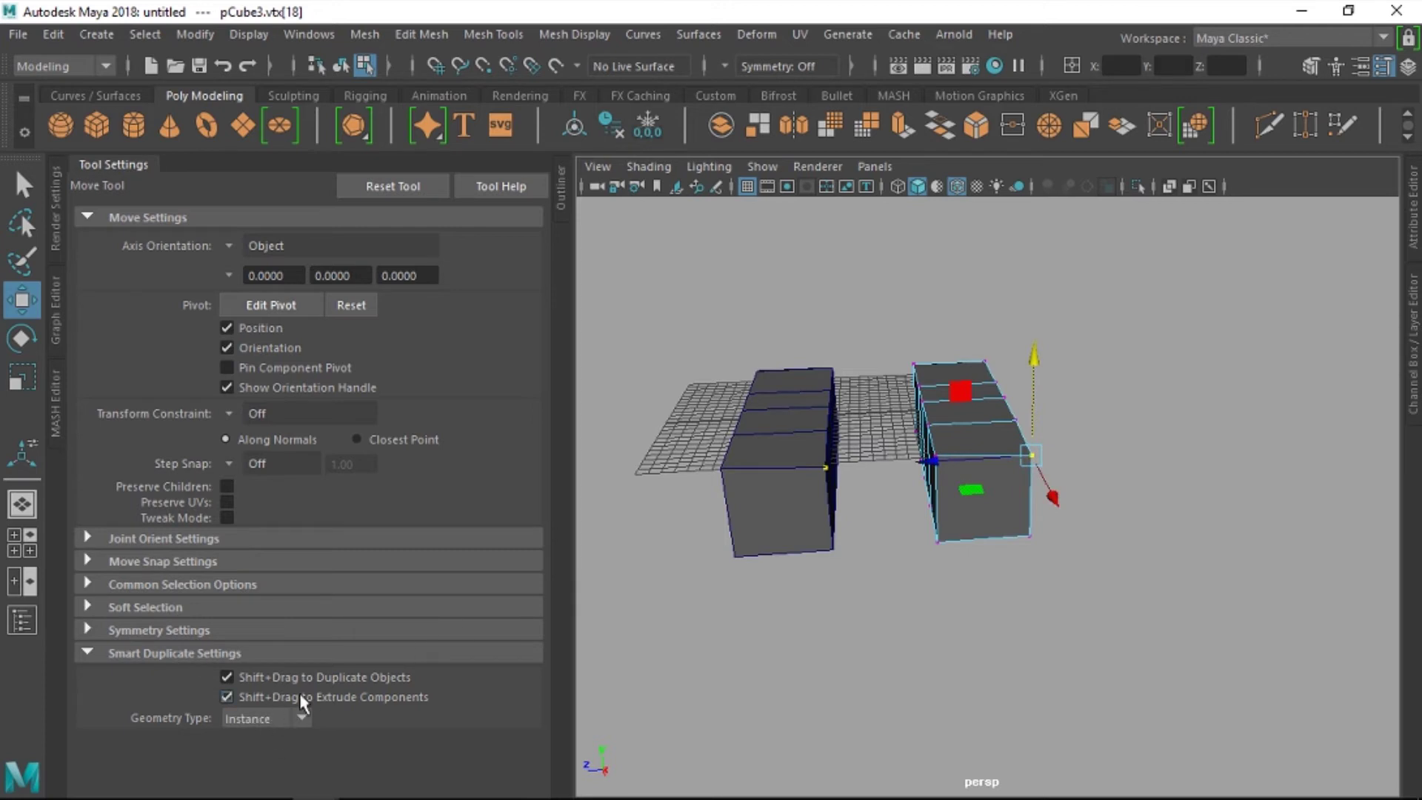
Step: Return to Object Mode and set Smart Duplicate Geometry Type to Copy
right_drag(968, 178, 1033, 145)
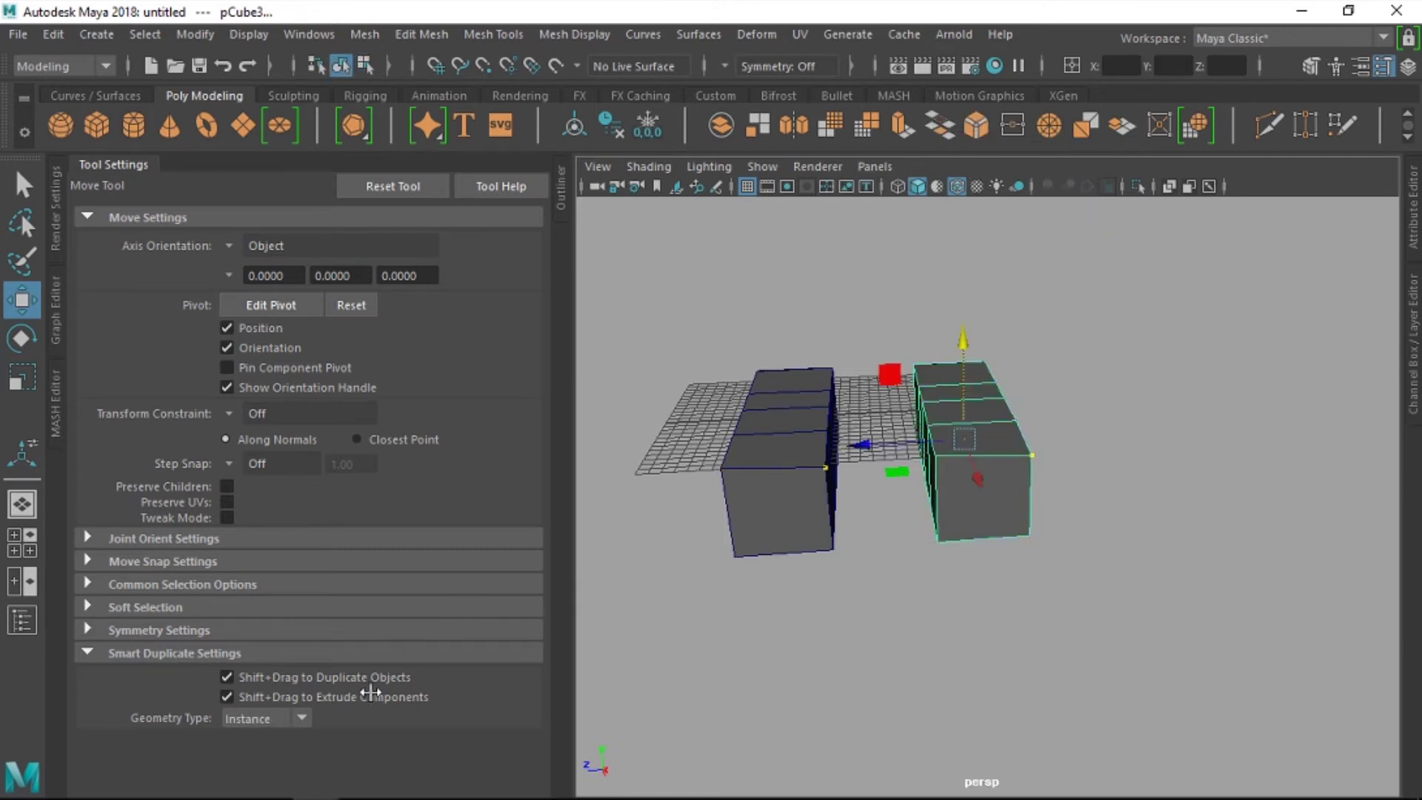
click(302, 718)
click(245, 736)
Step: Shift-drag the right box row to place an independent copy further right
click(1051, 535)
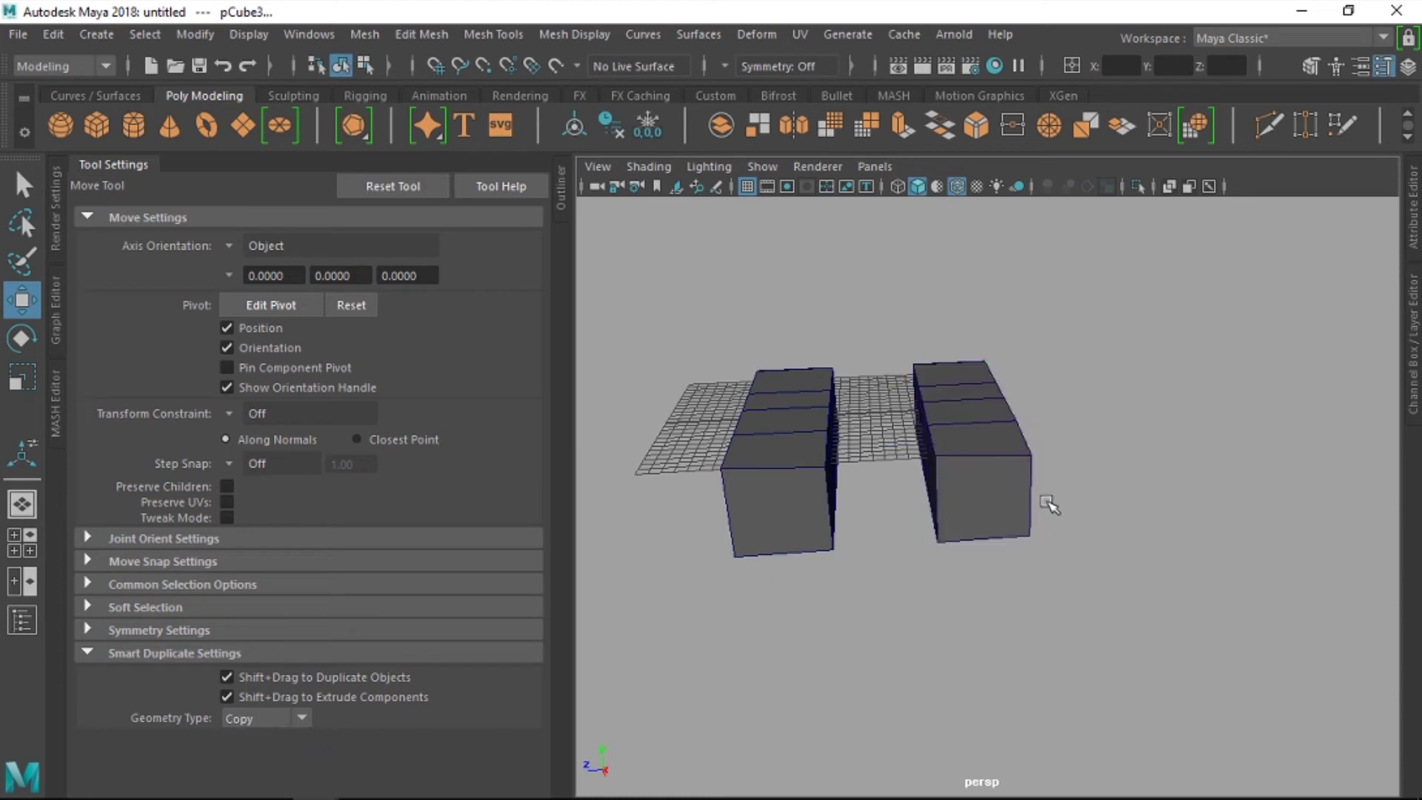
click(1022, 507)
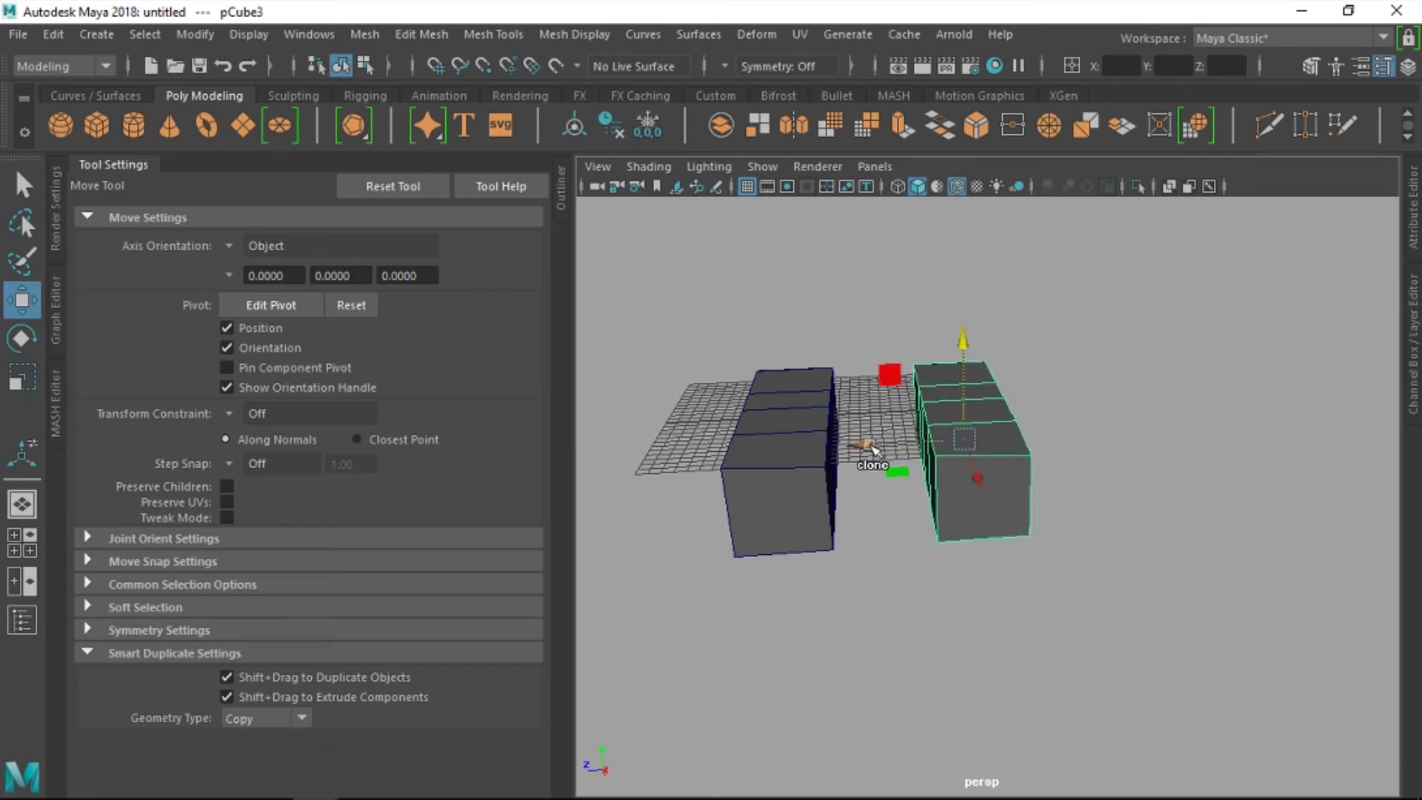
shift+drag(876, 443, 1040, 442)
mouse_move(1034, 501)
alt+mouse_down()
mouse_move(1000, 496)
mouse_move(1248, 450)
alt+mouse_up()
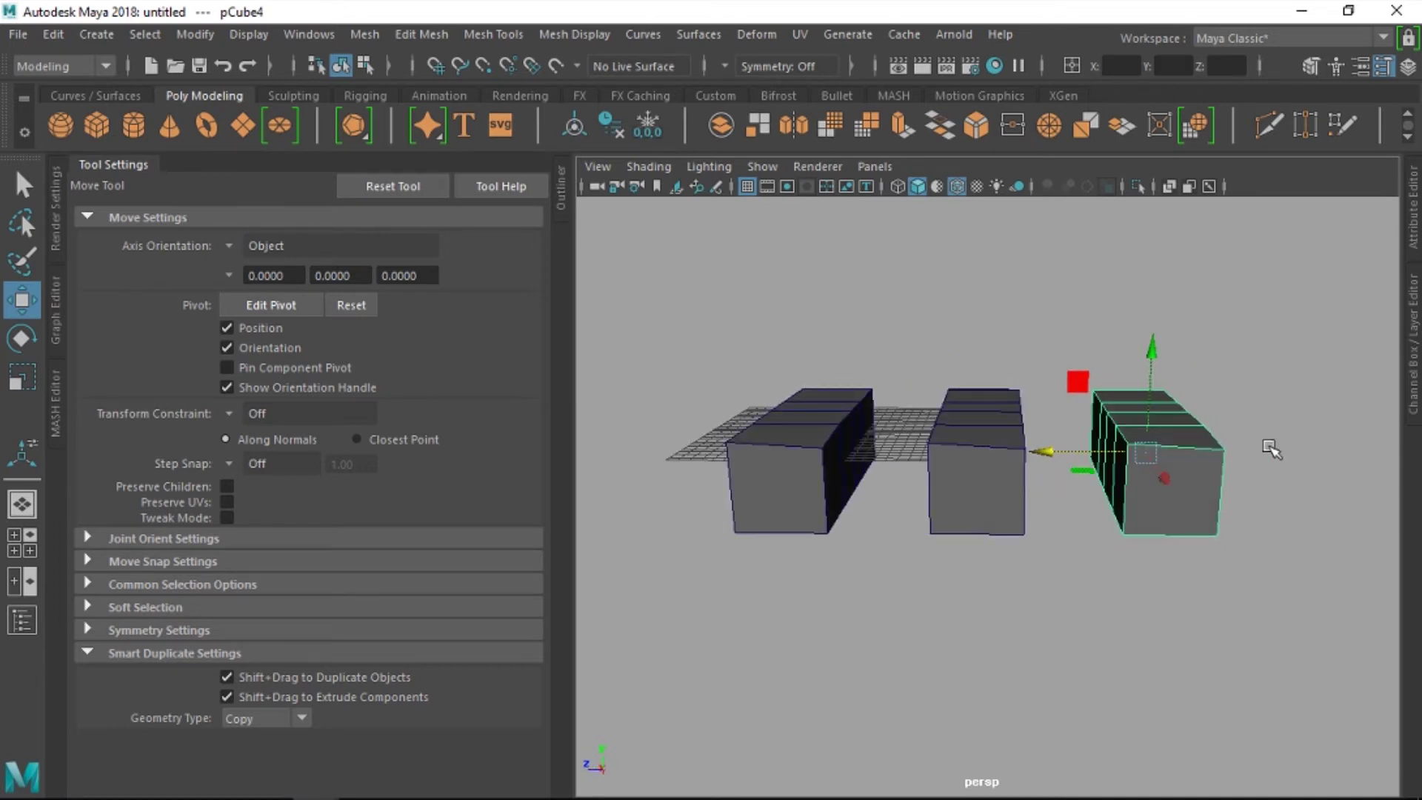
Step: Move corner vertices on the copy and the left instance to compare copy and instance behaviour
key(F9)
click(1224, 451)
drag(1230, 400, 1227, 419)
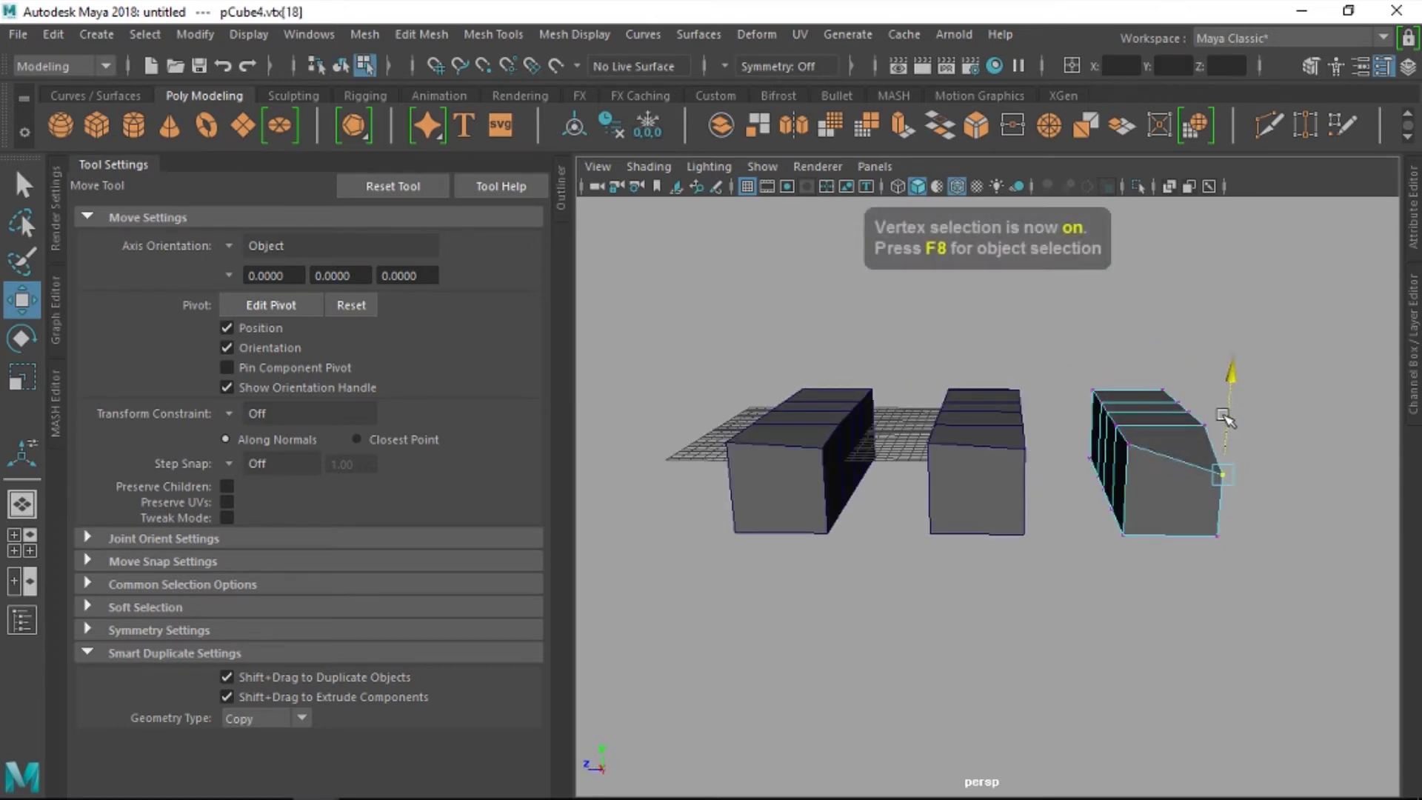
click(1023, 452)
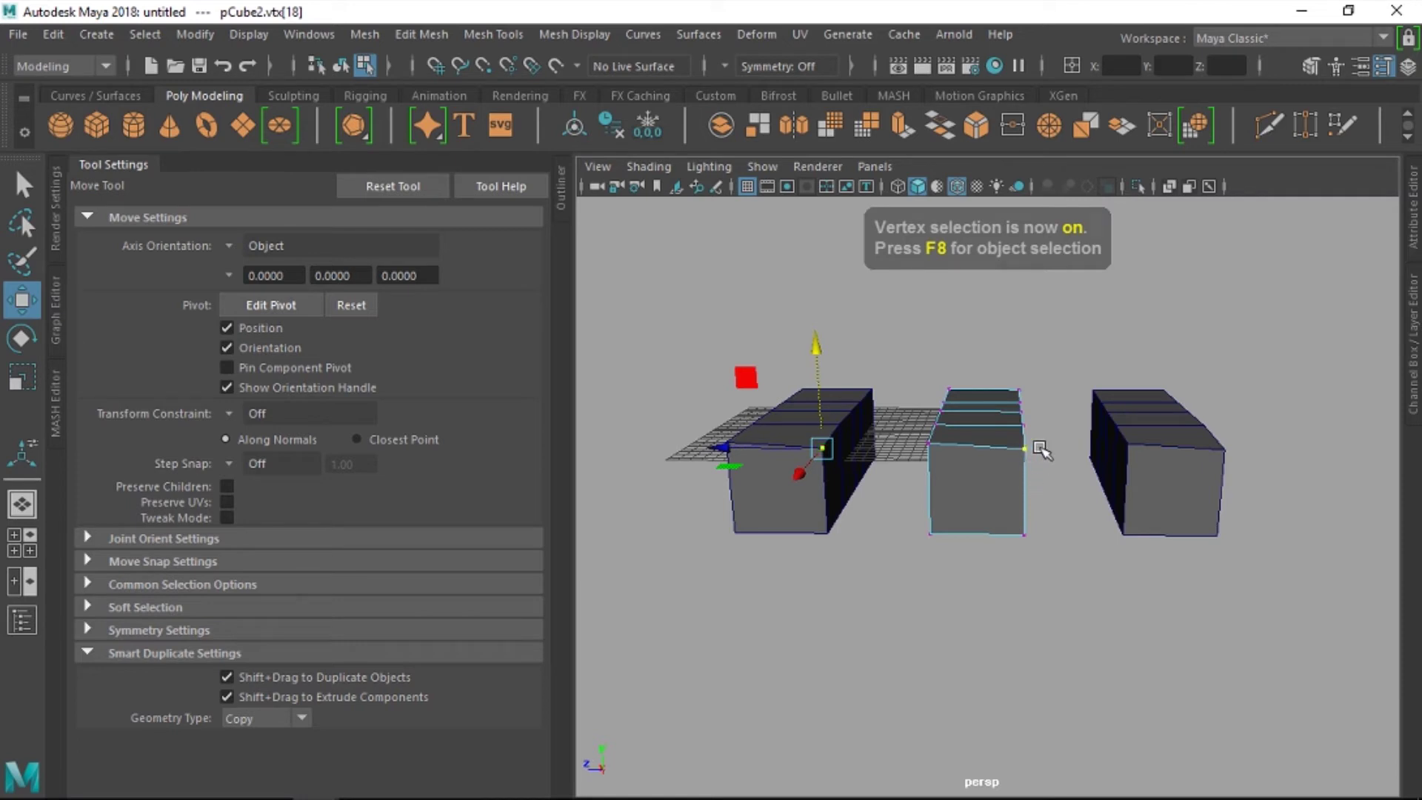
shift+click(816, 442)
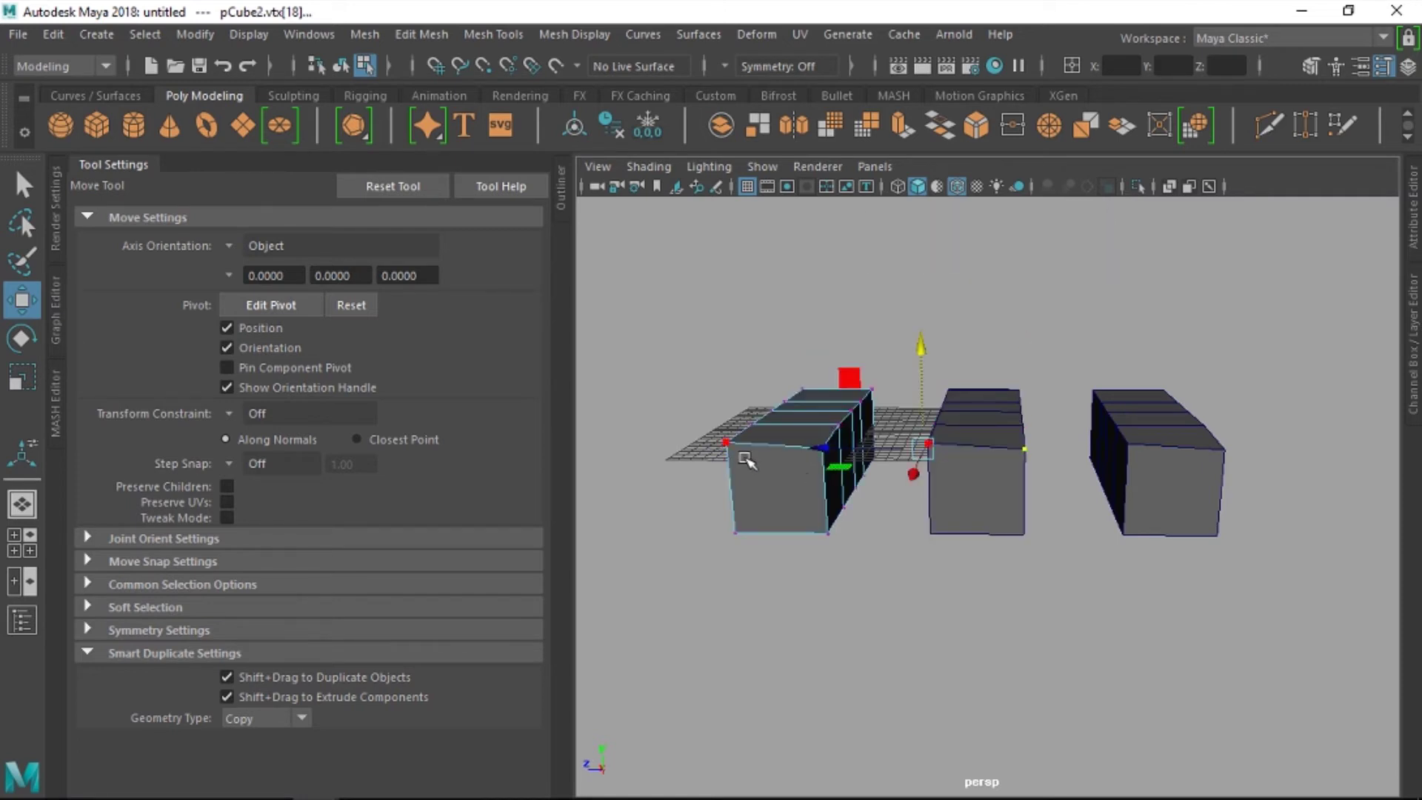
click(732, 447)
drag(720, 348, 718, 377)
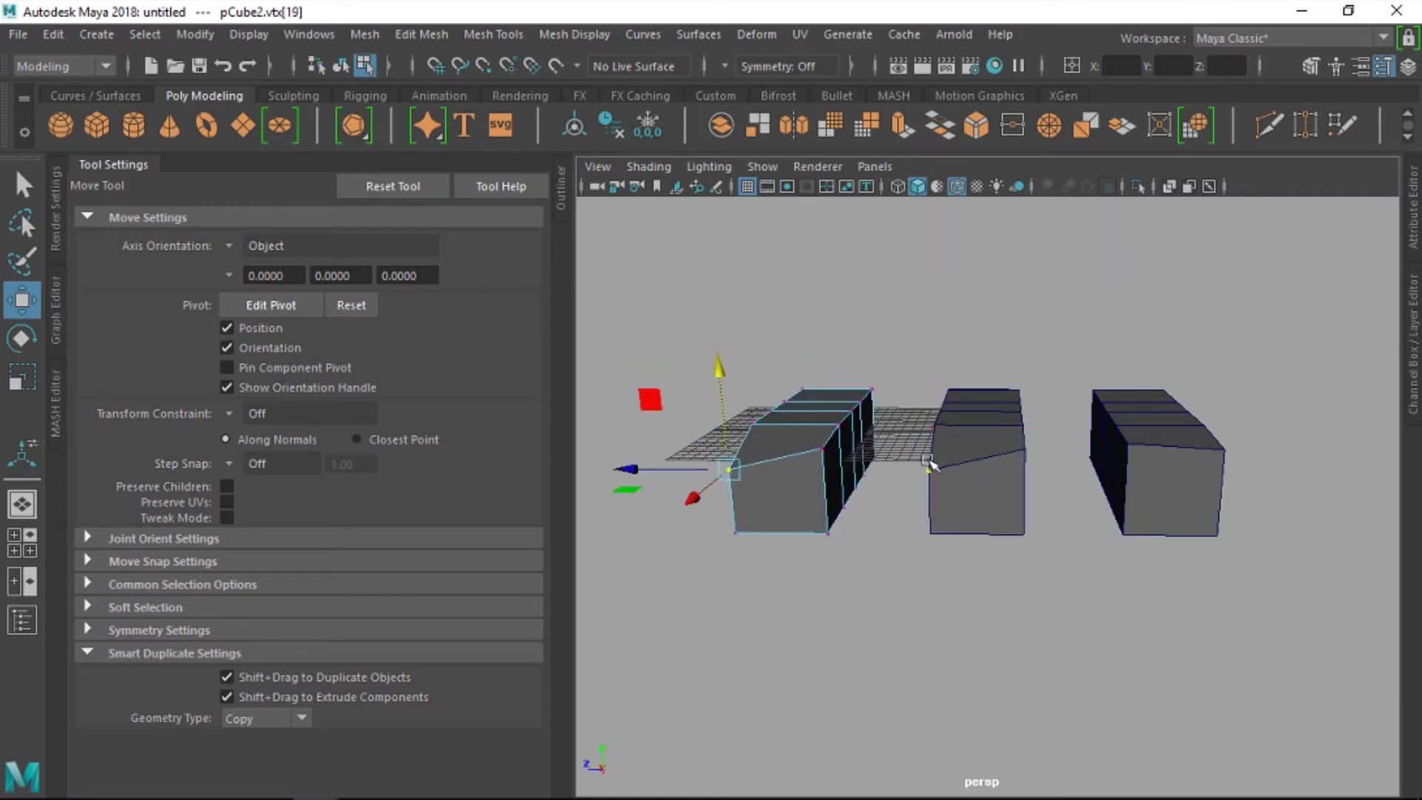
Step: Orbit to view all three rows, then clear the vertex selection and return to Object Mode
mouse_move(863, 516)
alt+mouse_down()
mouse_move(913, 514)
mouse_move(911, 478)
mouse_move(963, 485)
mouse_move(951, 481)
alt+mouse_up()
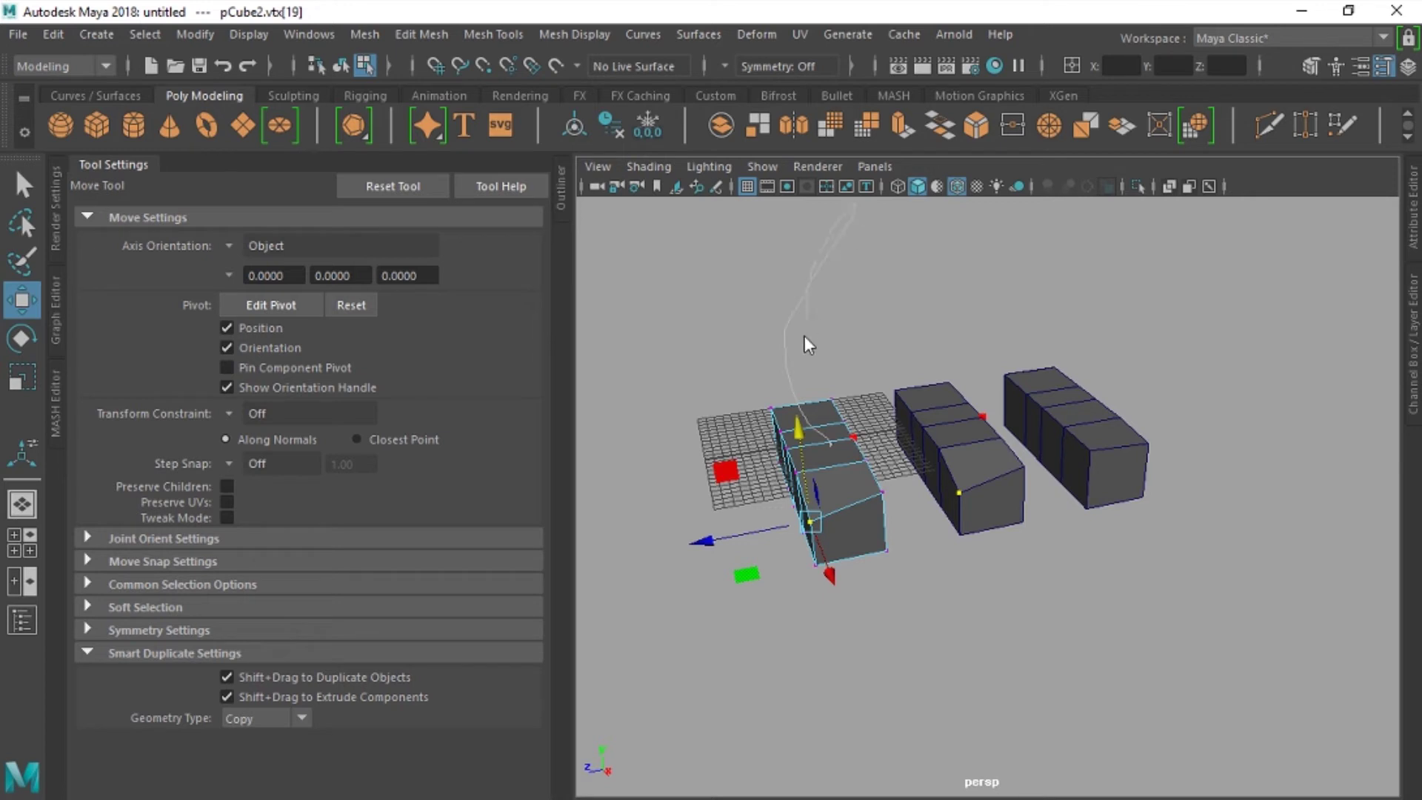
right_drag(807, 345, 932, 148)
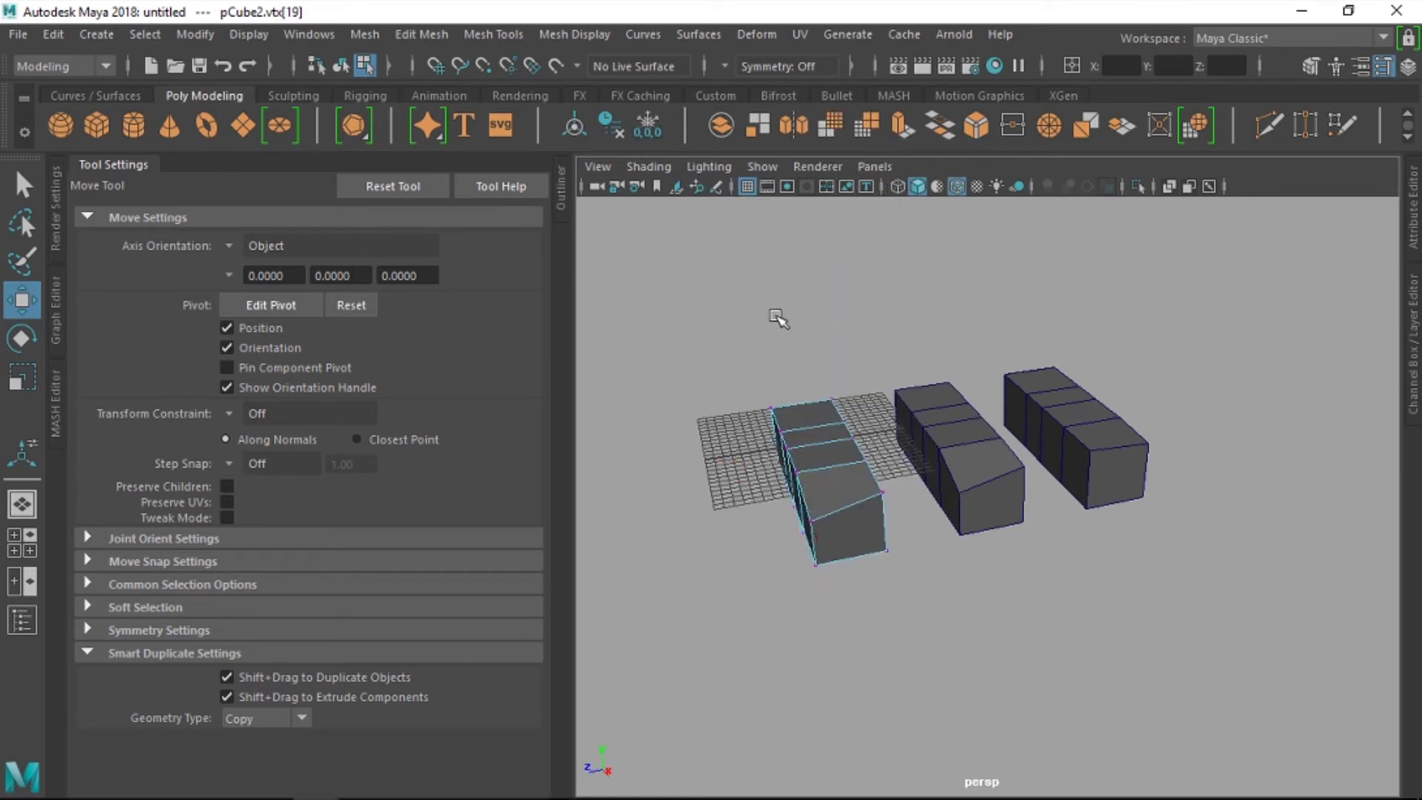
click(1233, 625)
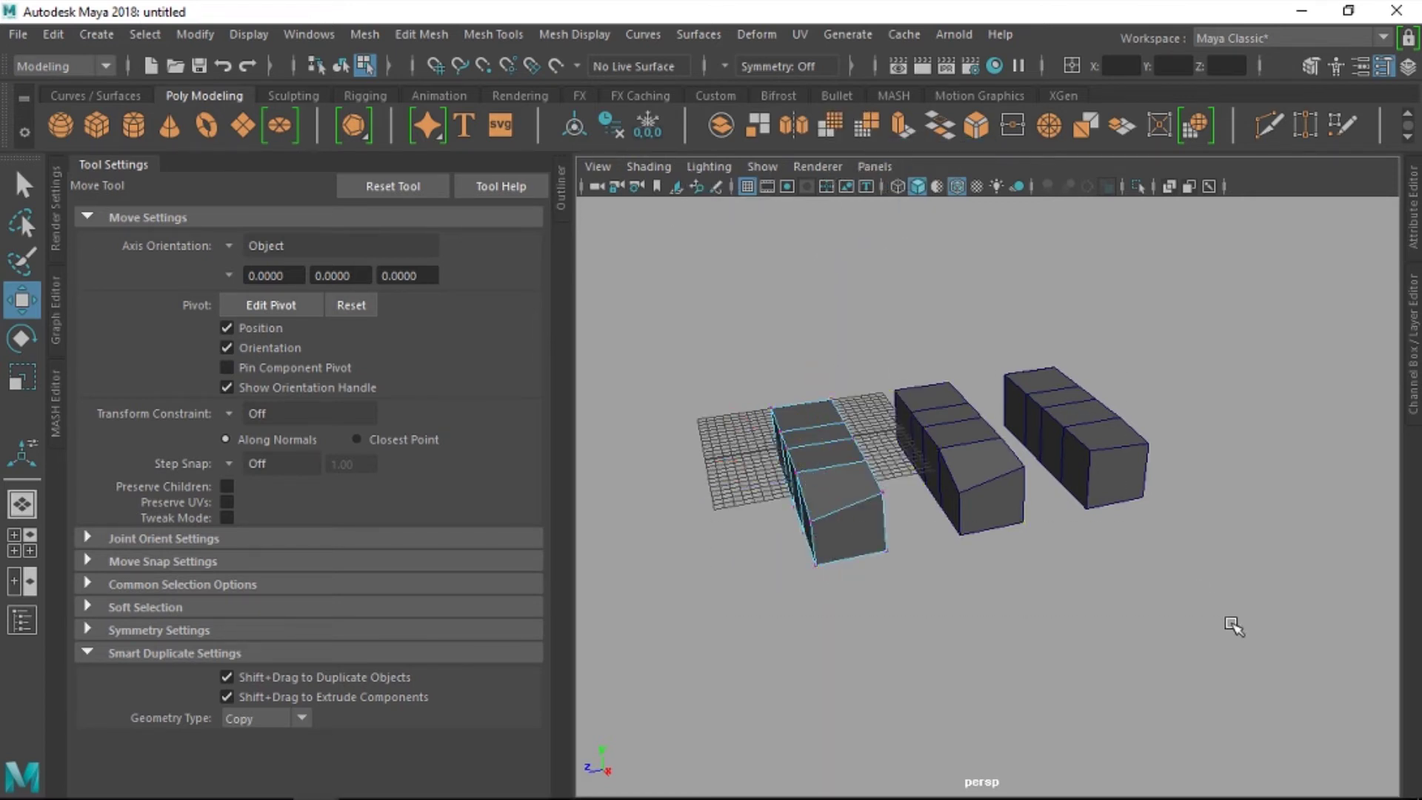
right_drag(840, 192, 929, 152)
Step: In object mode, delete the left and middle box rows
key(F8)
click(837, 450)
key(Delete)
click(920, 454)
key(Delete)
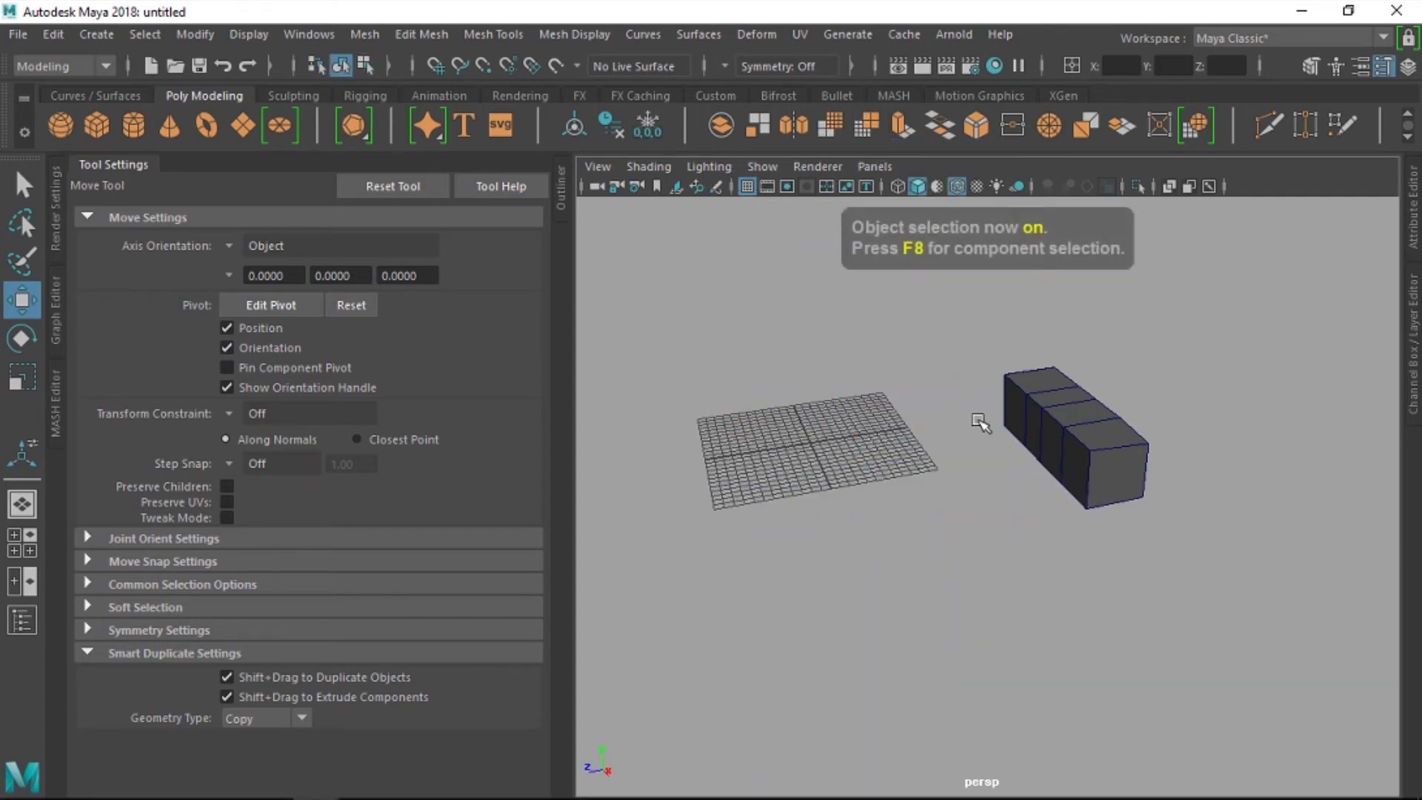
Step: Move the remaining box row onto the grid, collapse Tool Settings, and delete it
click(1026, 448)
click(748, 526)
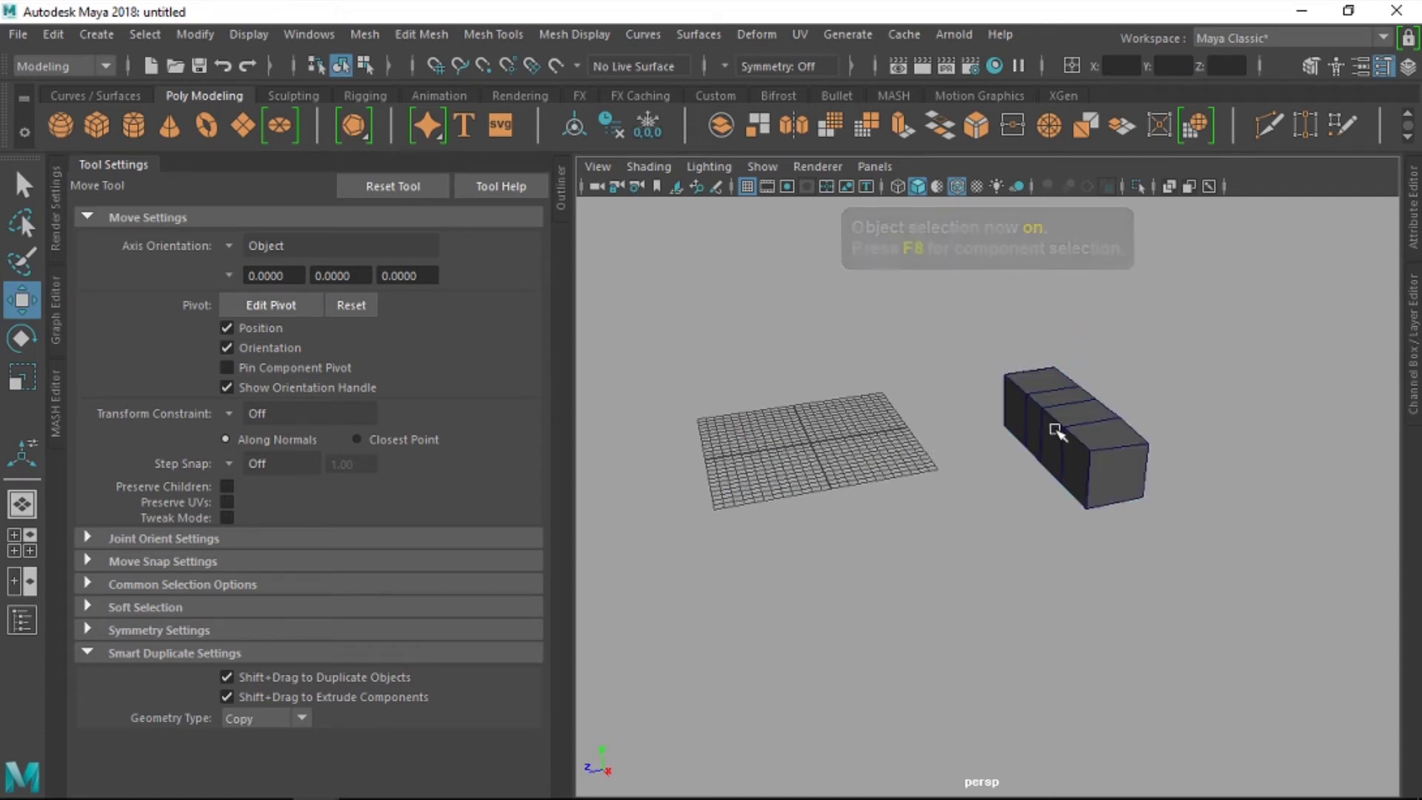
click(1071, 407)
drag(1070, 441, 829, 473)
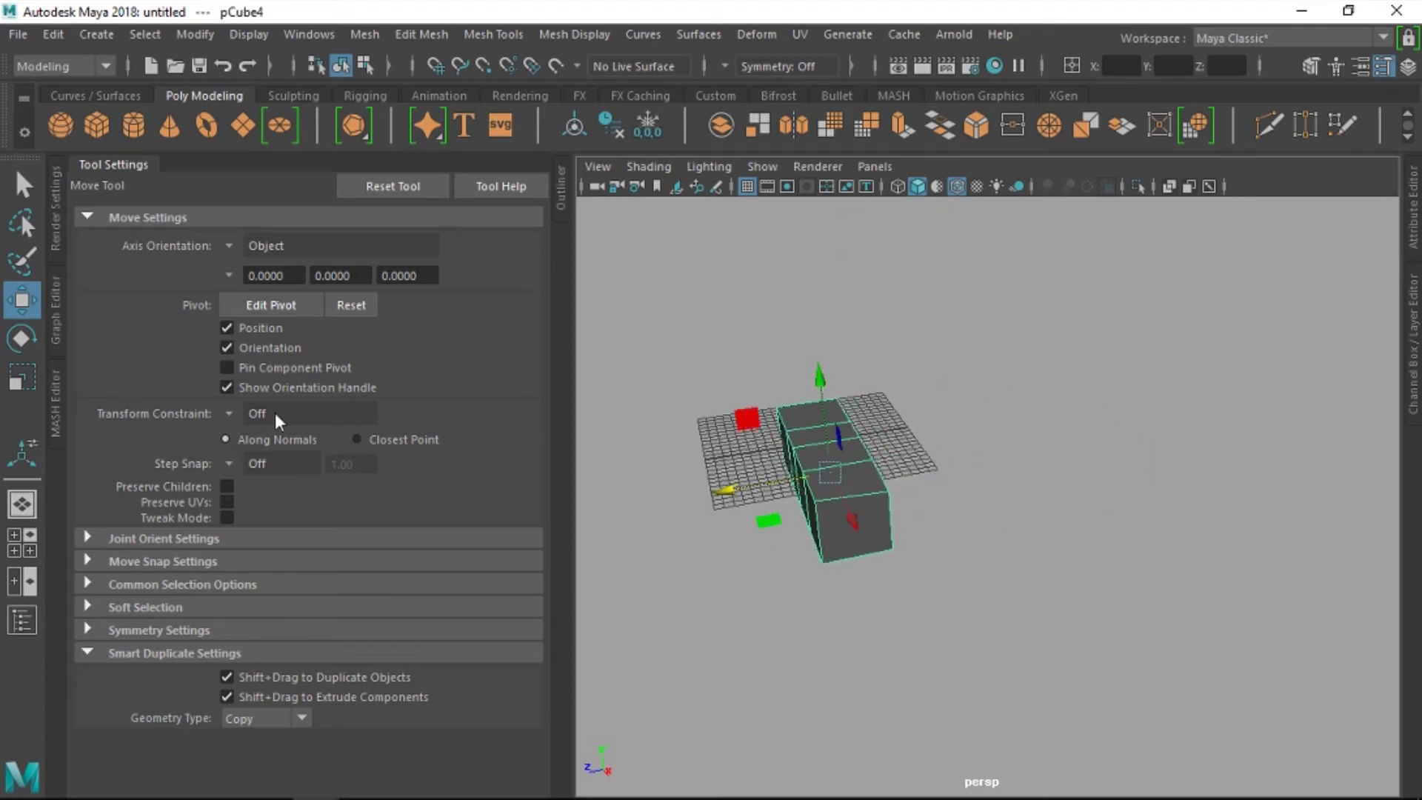
click(133, 173)
mouse_move(685, 459)
alt+mouse_down()
mouse_move(730, 451)
mouse_move(679, 449)
mouse_move(587, 378)
alt+mouse_up()
key(Delete)
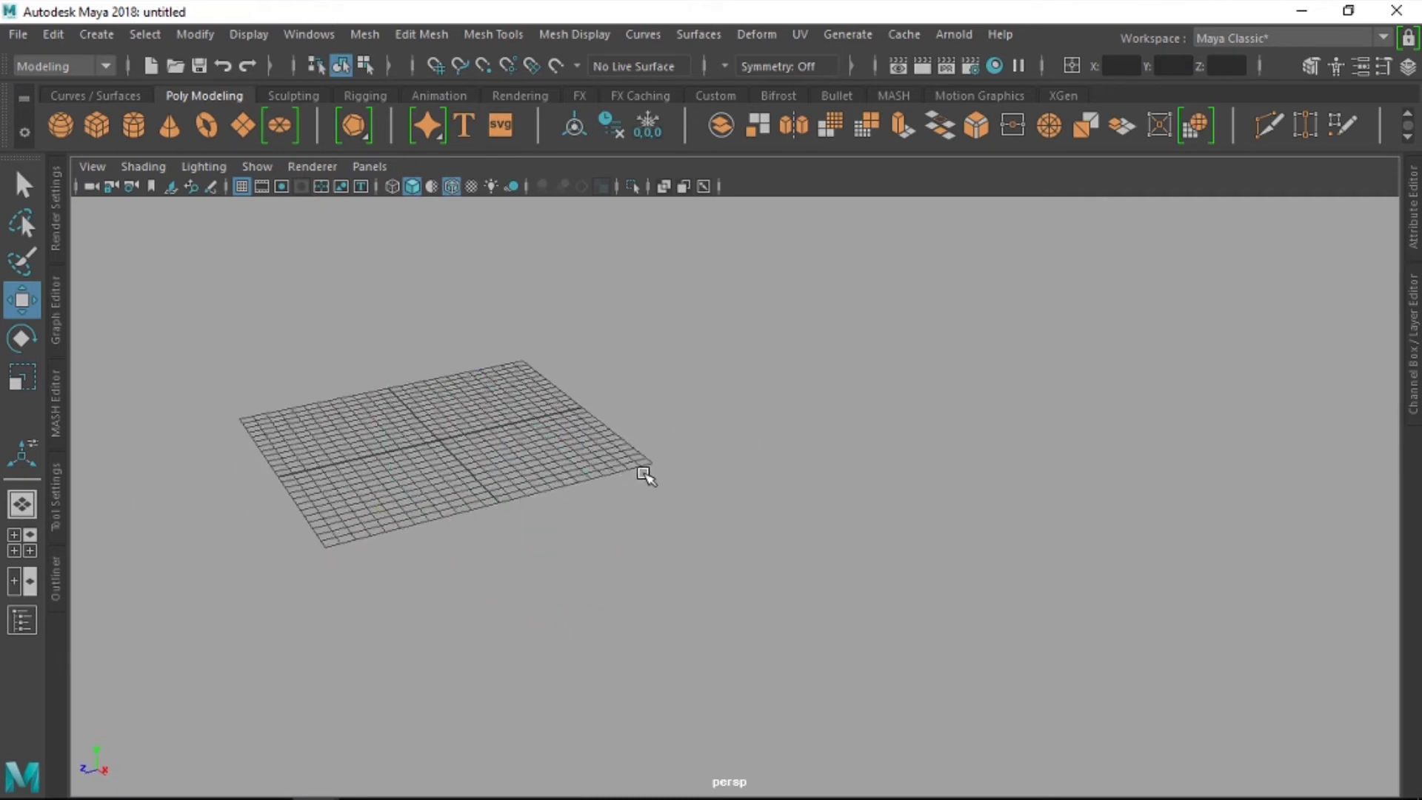
Step: Frame the grid, create a new polygon cube and scale it up with R
key(f)
shift+right_drag(736, 350, 689, 328)
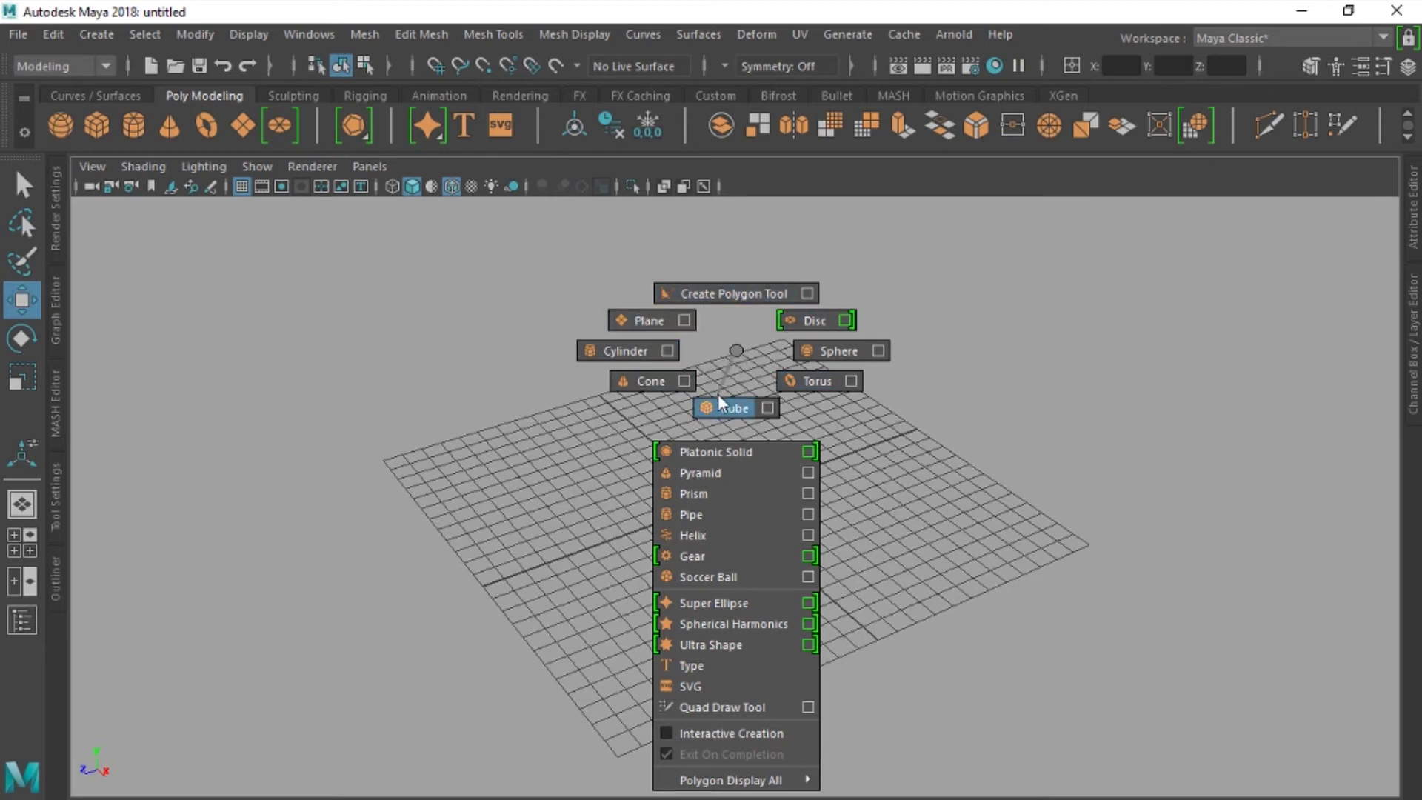
shift+right_drag(718, 402, 720, 405)
key(r)
mouse_move(718, 501)
mouse_down()
mouse_move(887, 532)
mouse_move(743, 478)
mouse_up()
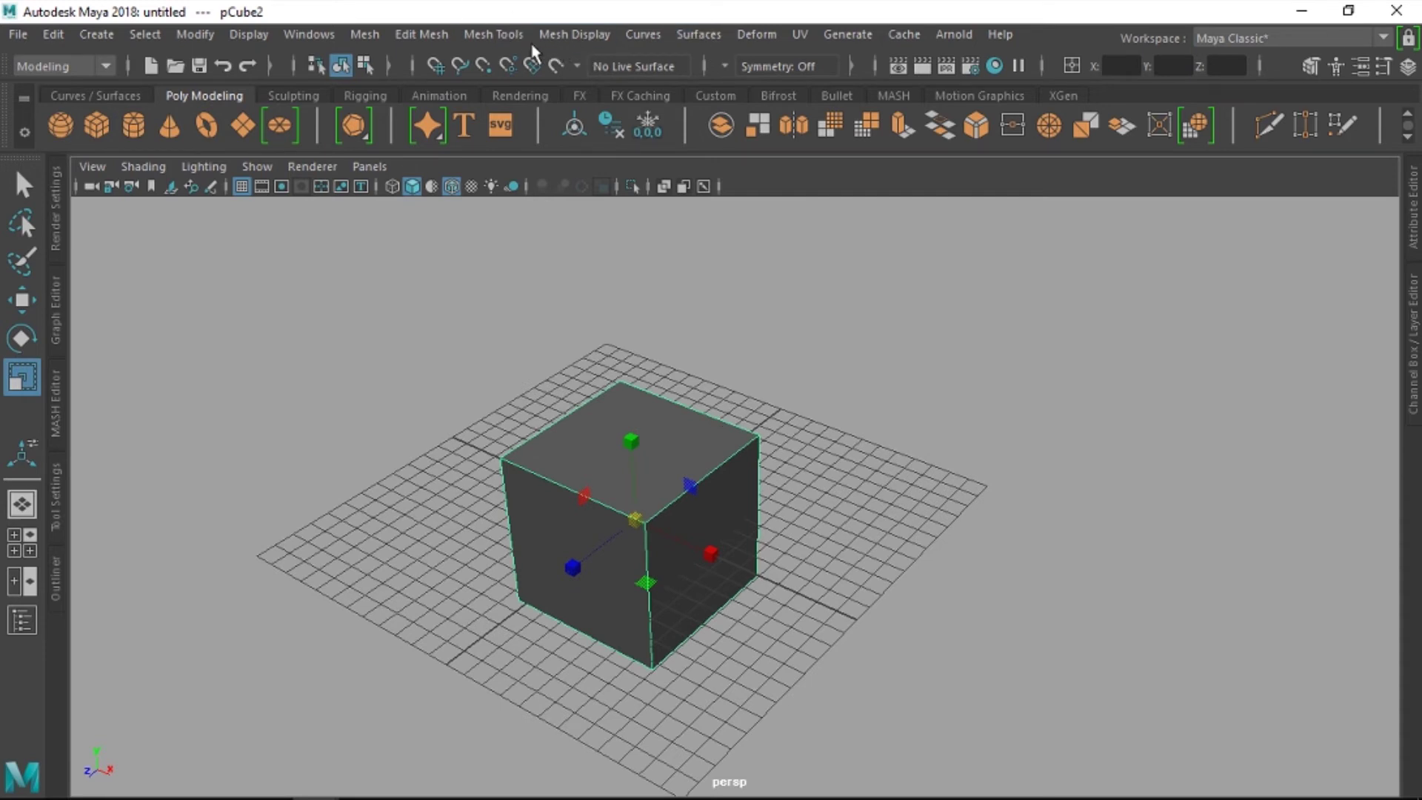
Step: Reselect the cube, orbit the grid, and hold Spacebar to show the hotbox
mouse_move(760, 414)
alt+mouse_down()
mouse_move(773, 433)
mouse_move(704, 413)
mouse_move(891, 384)
mouse_move(758, 447)
mouse_move(804, 398)
mouse_move(784, 412)
alt+mouse_up()
click(817, 382)
click(705, 462)
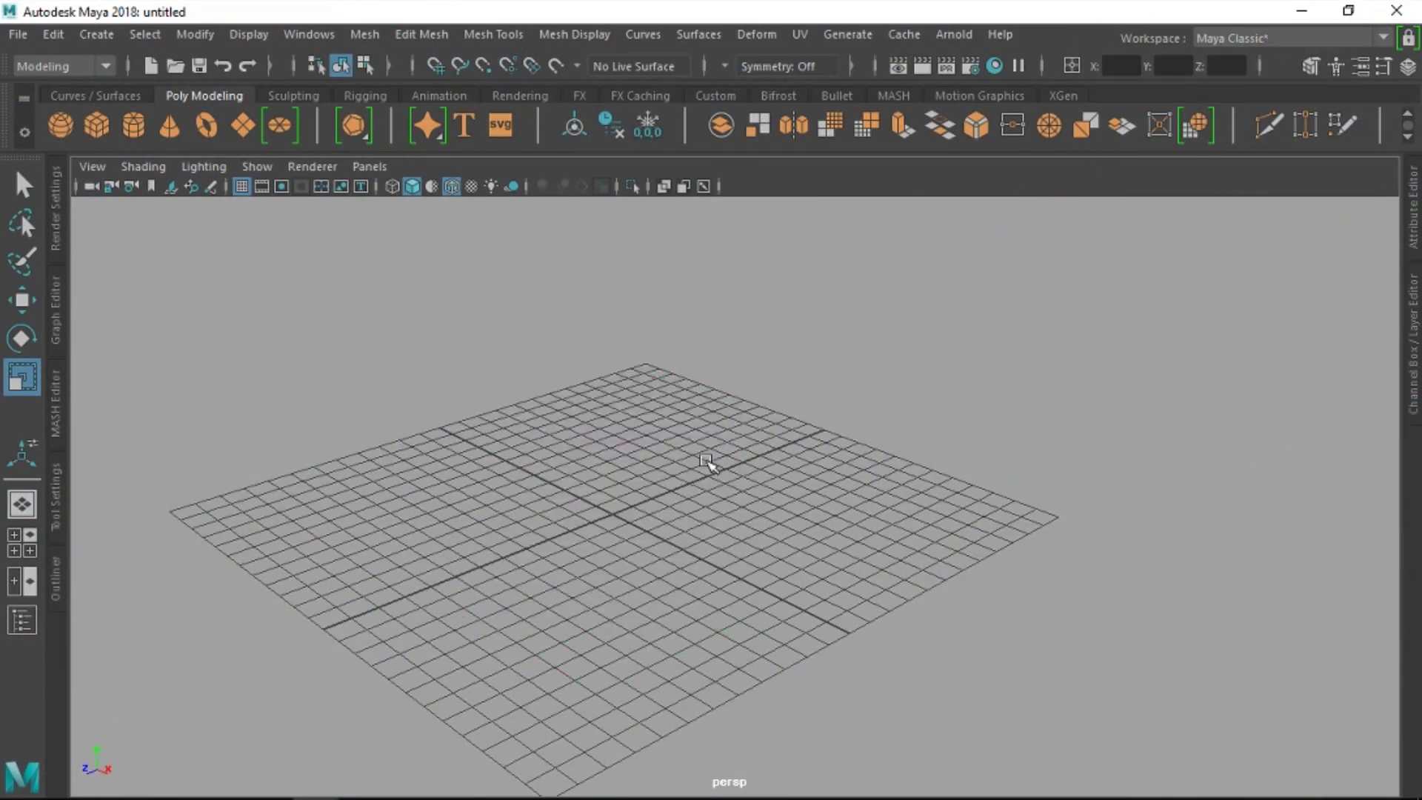
mouse_move(707, 463)
alt+mouse_down()
mouse_move(708, 540)
mouse_move(745, 514)
mouse_move(720, 540)
alt+mouse_up()
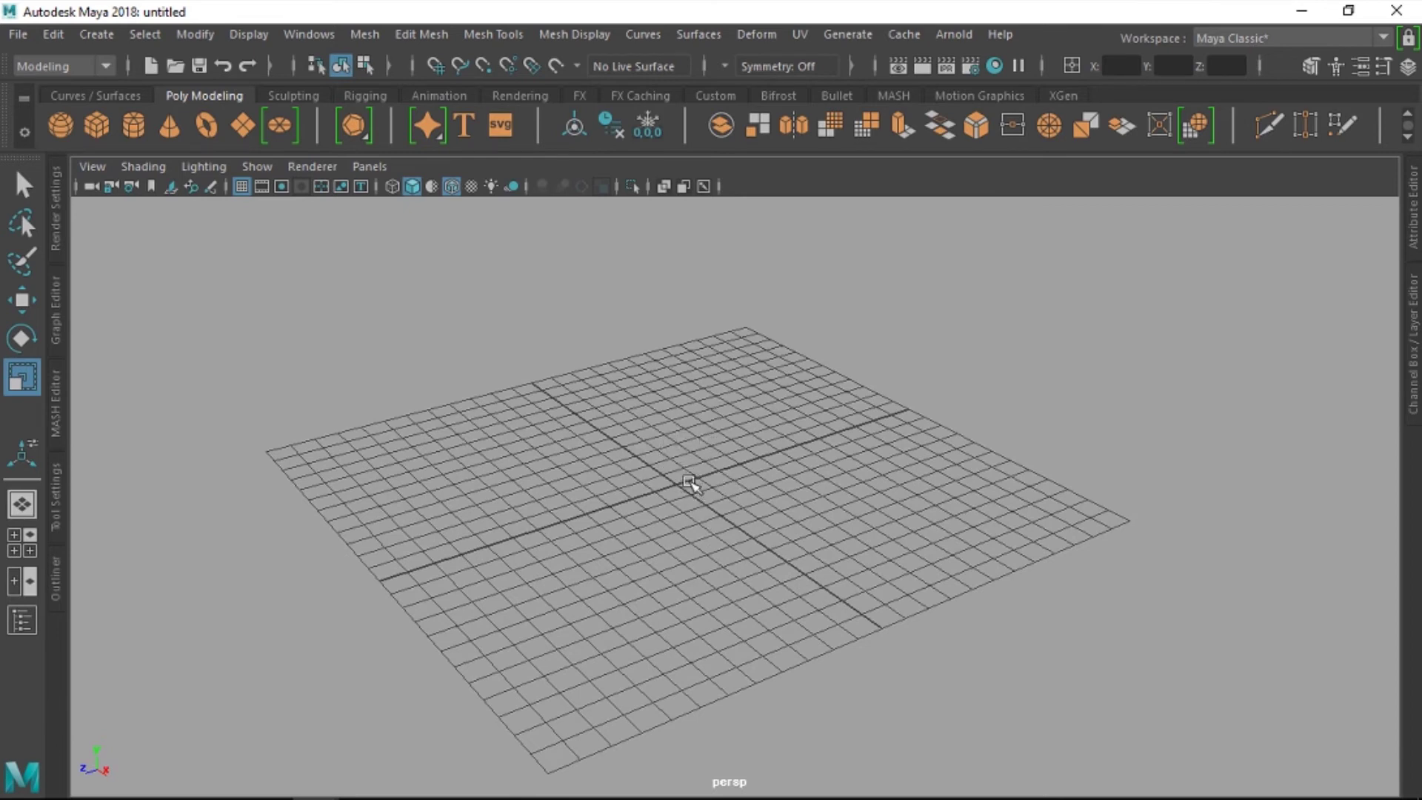
key(space)
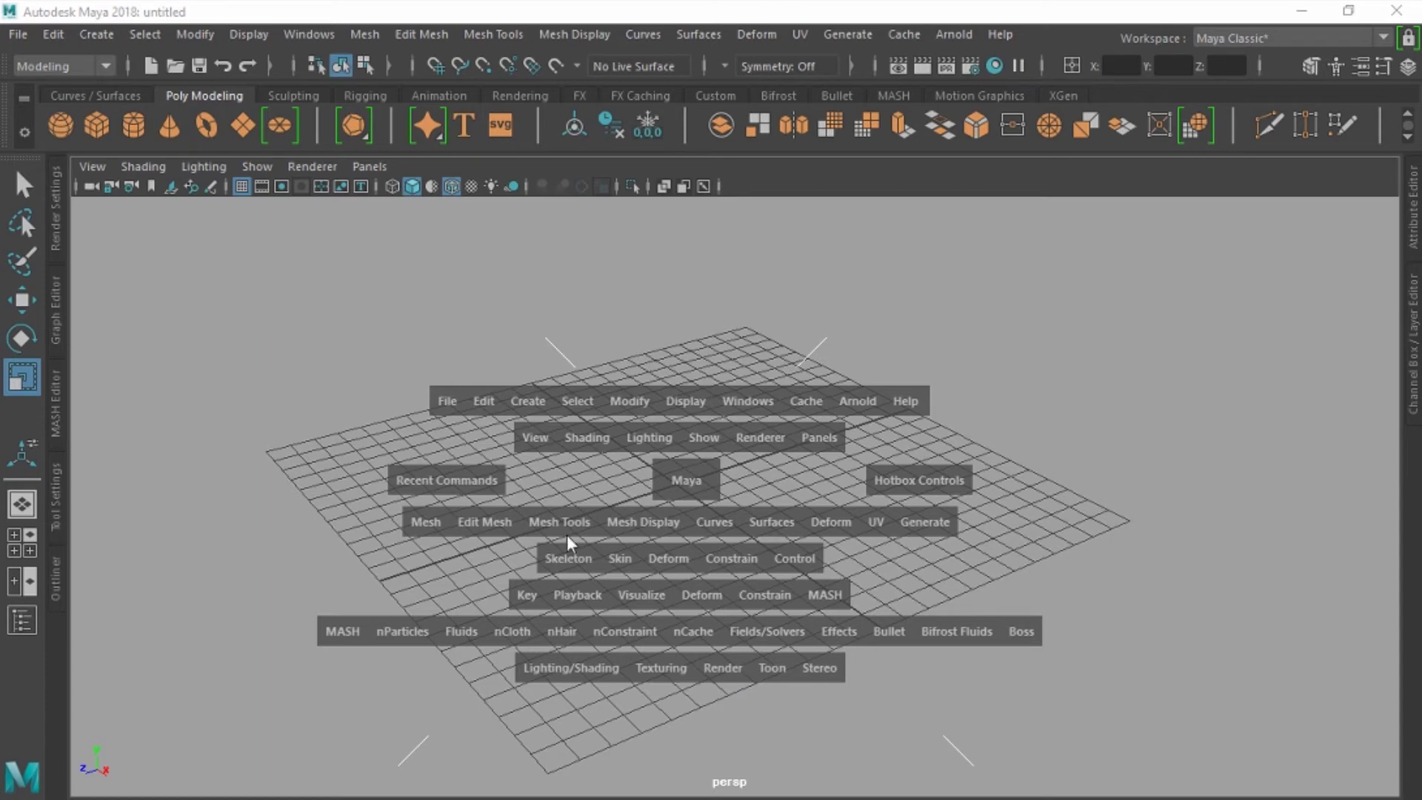
Step: Clear the hotbox, make the perspective viewport full screen, and zoom the grid view
key(space)
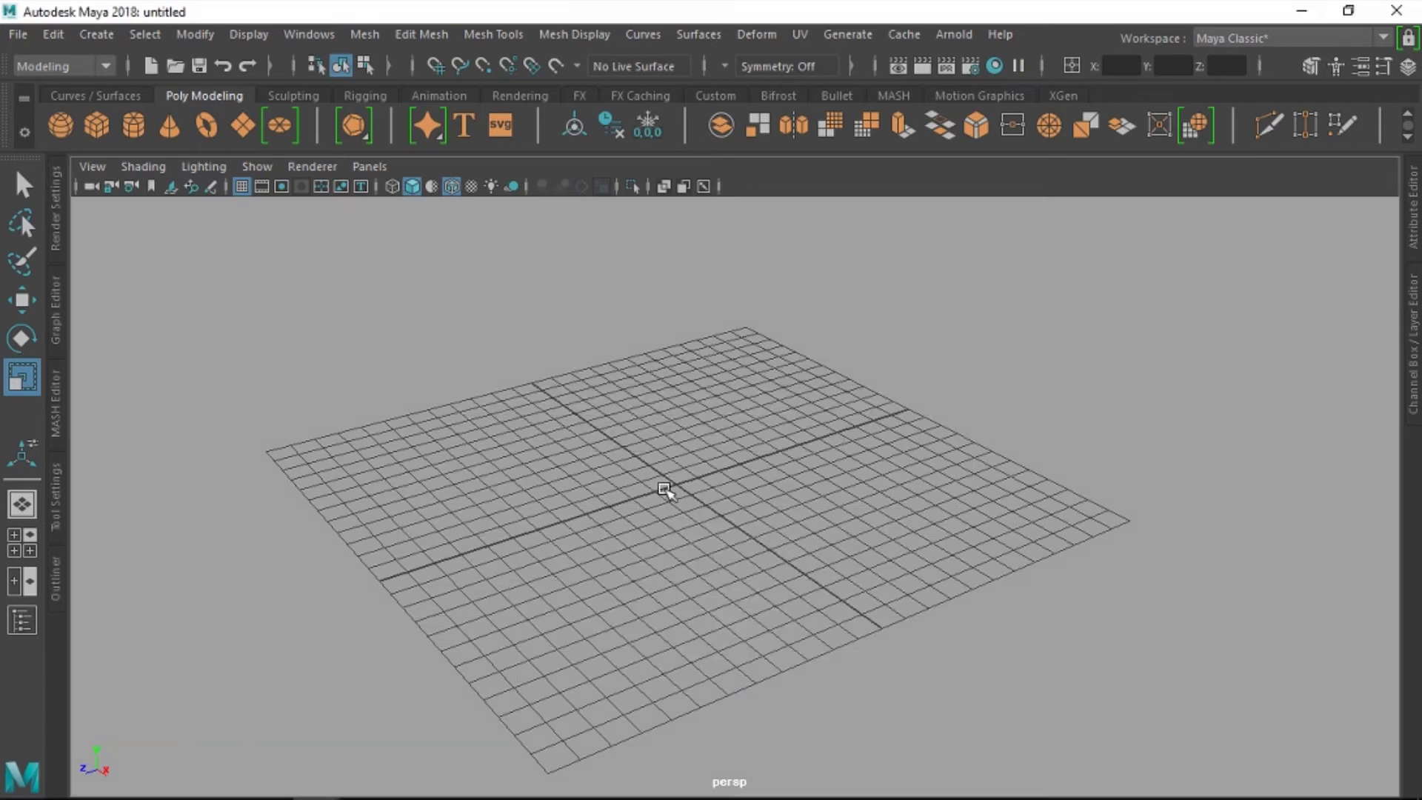
key(ctrl+space)
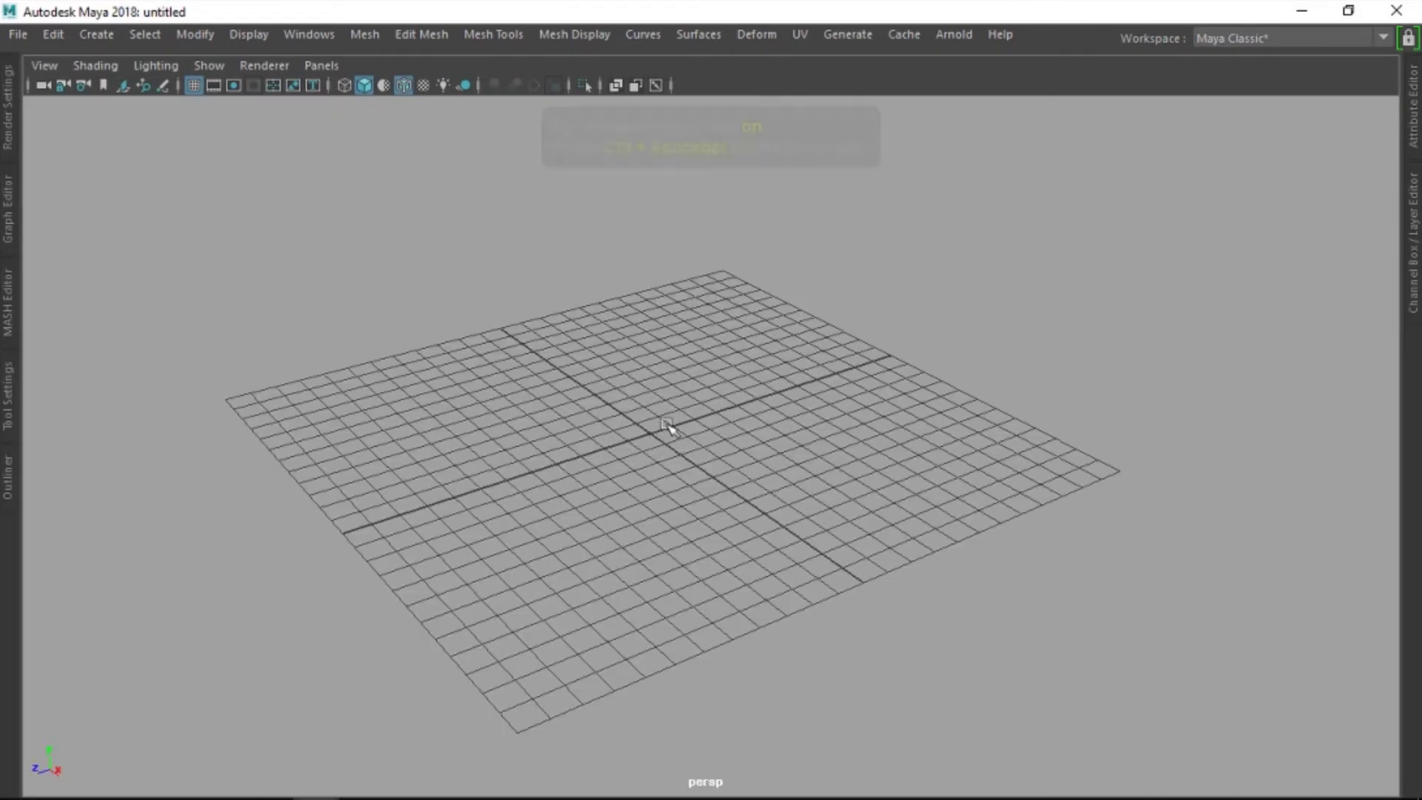
scroll(740, 389, up, 2)
scroll(755, 403, up, 2)
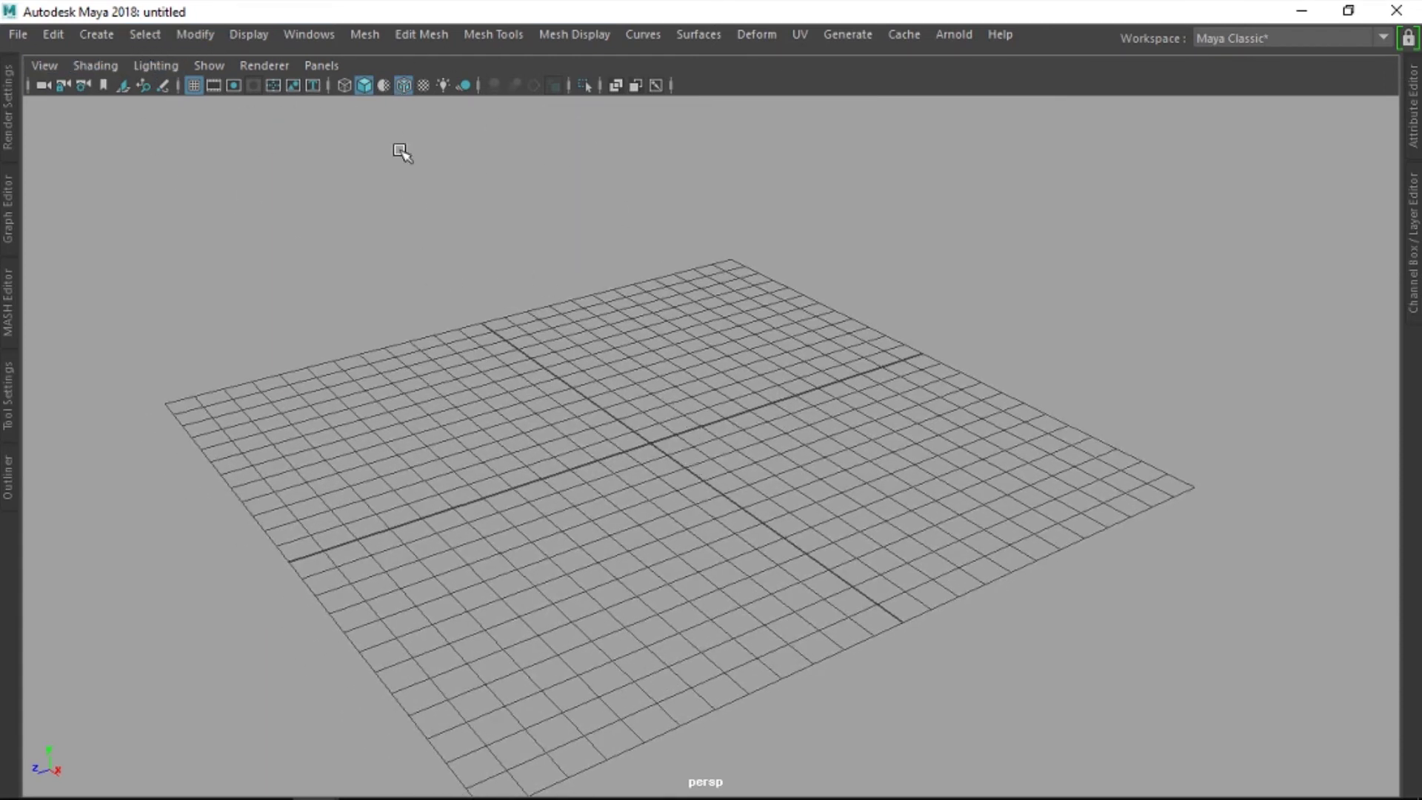
scroll(651, 355, down, 2)
scroll(666, 370, down, 1)
Step: Create a new polygon cube at the origin and scale it up much larger
scroll(633, 407, down, 1)
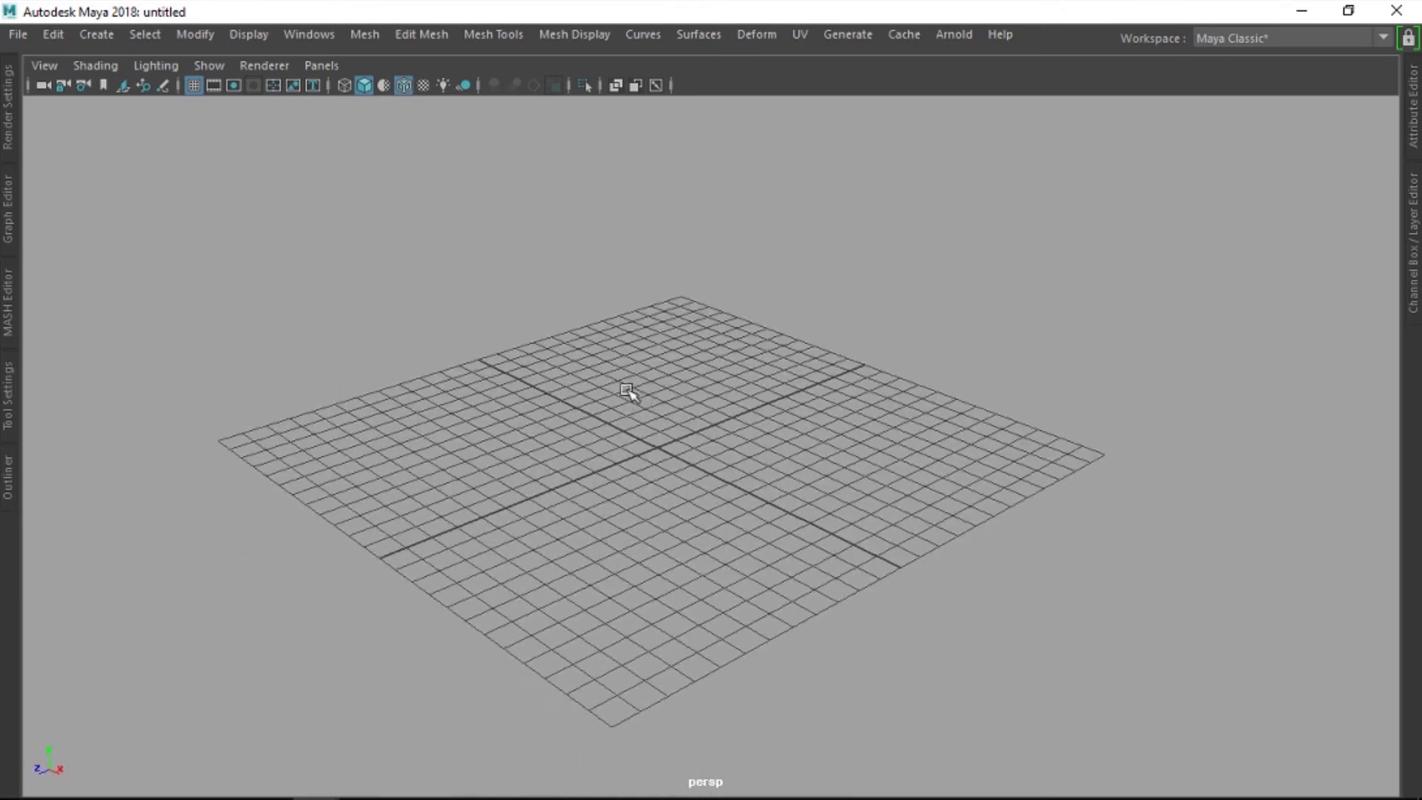
mouse_move(628, 393)
alt+mouse_down()
mouse_move(545, 422)
mouse_move(629, 429)
mouse_move(610, 419)
mouse_move(637, 368)
alt+mouse_up()
shift+right_drag(672, 367, 696, 419)
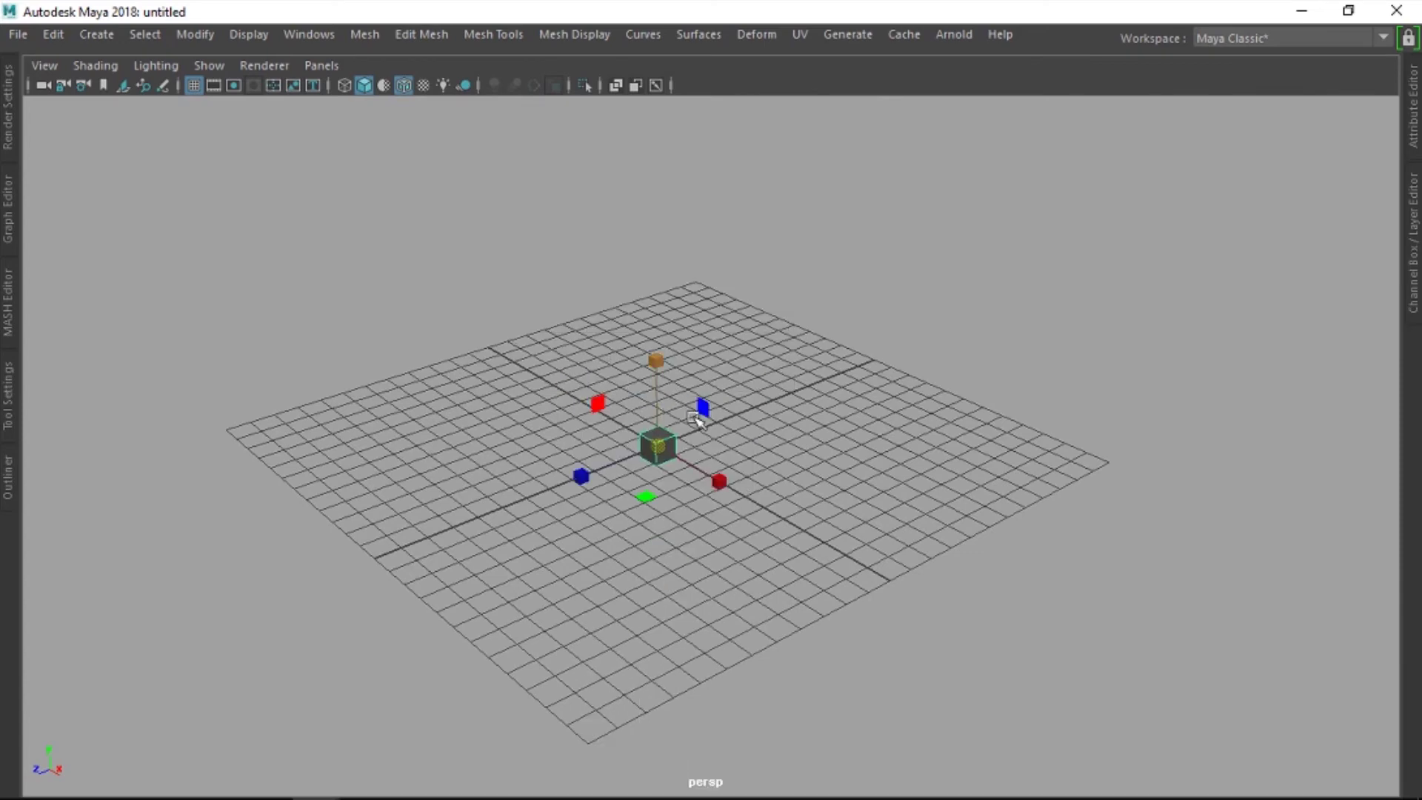
mouse_move(667, 442)
mouse_down()
mouse_move(819, 469)
mouse_move(855, 437)
mouse_move(797, 448)
mouse_up()
Step: In front and top views, narrow the cube in X, shorten it in Y, and stretch it along Z
key(space)
drag(916, 403, 922, 411)
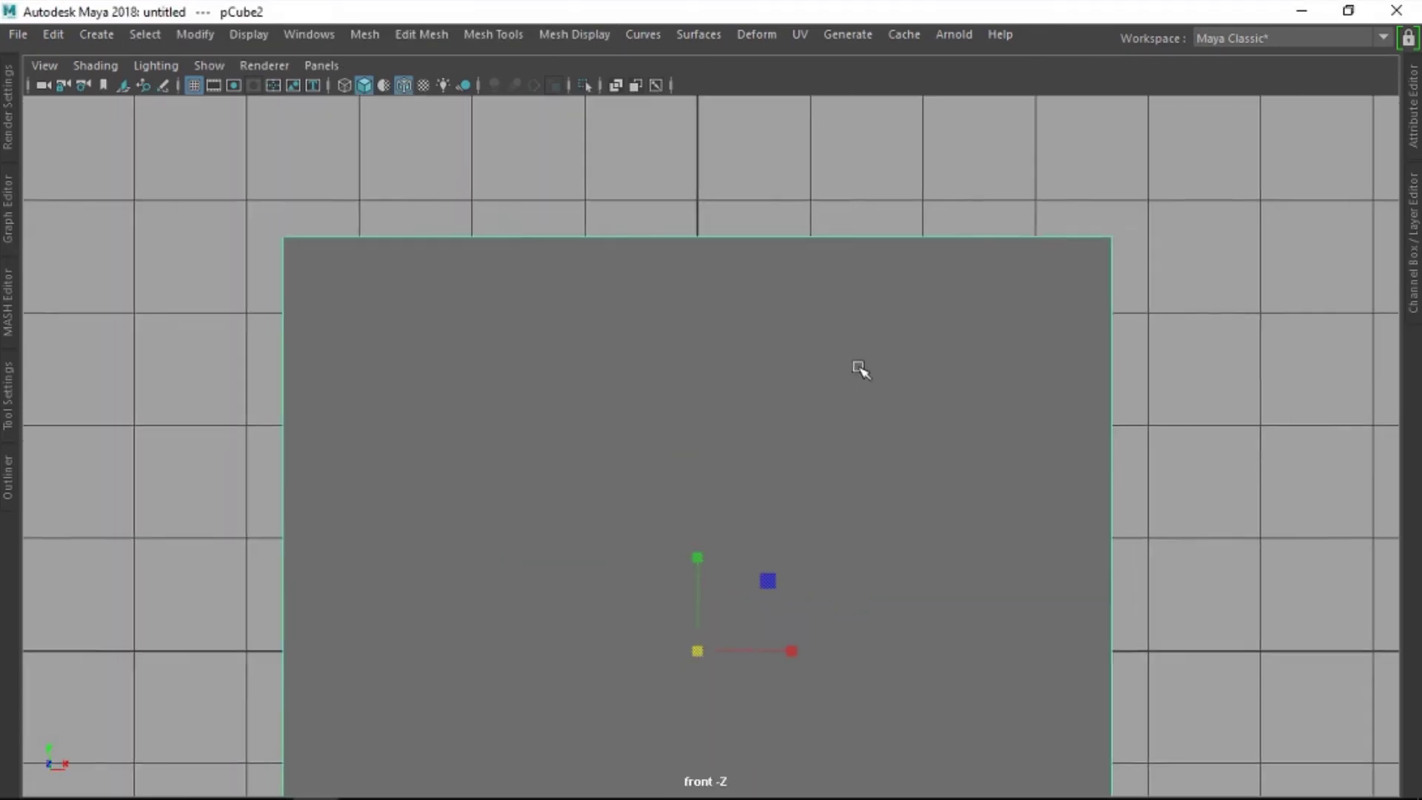
alt+right_drag(859, 368, 736, 491)
drag(797, 545, 751, 546)
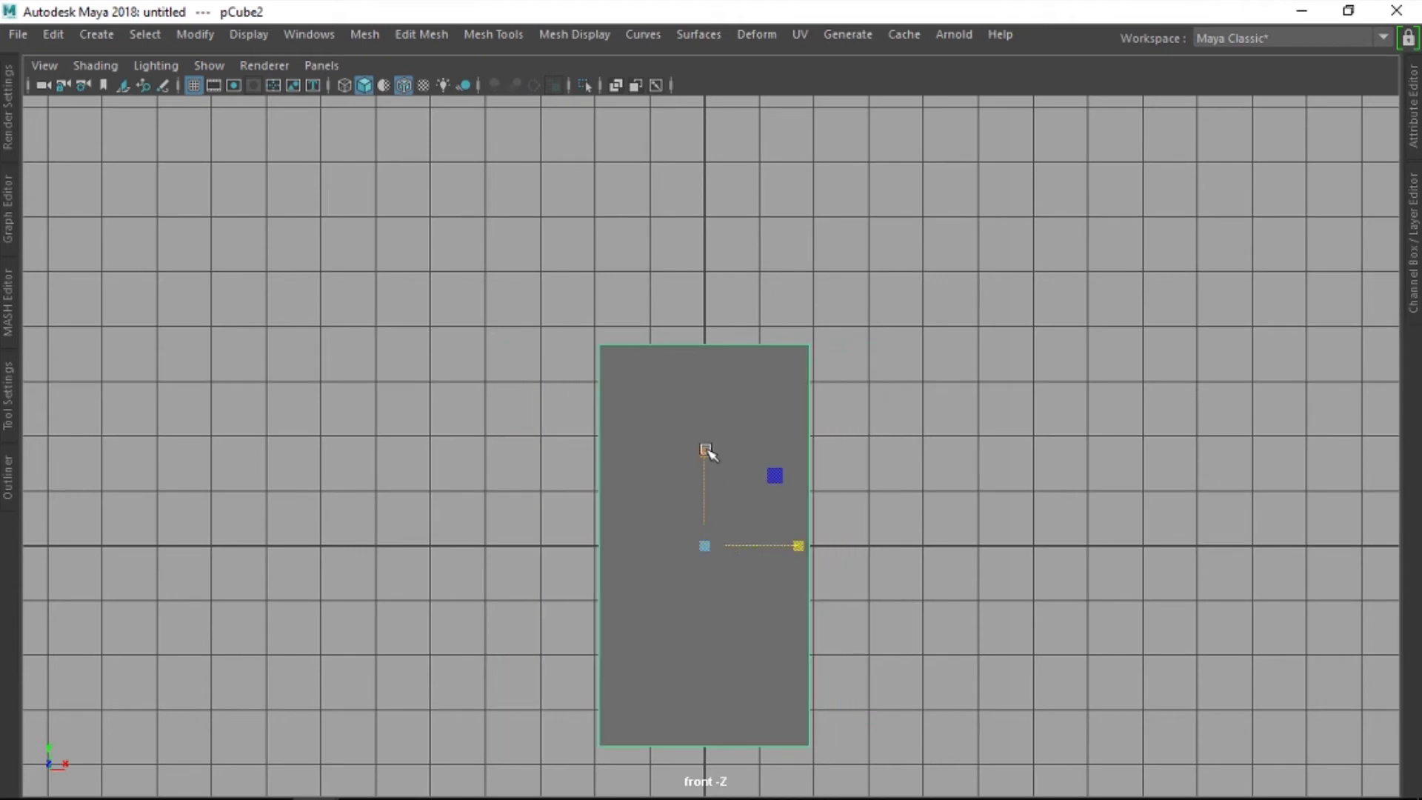
drag(705, 451, 705, 475)
key(space)
drag(799, 384, 800, 348)
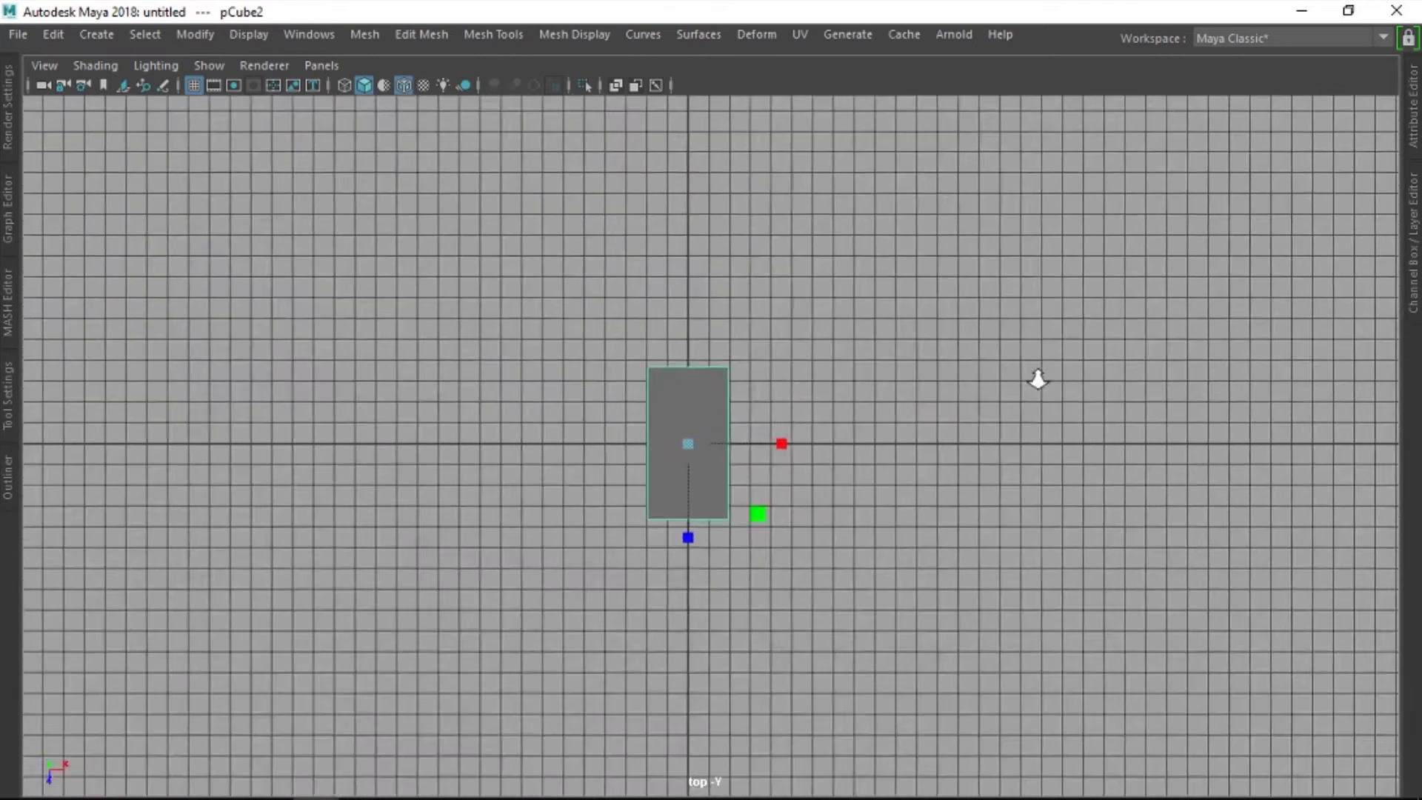
scroll(727, 405, up, 1)
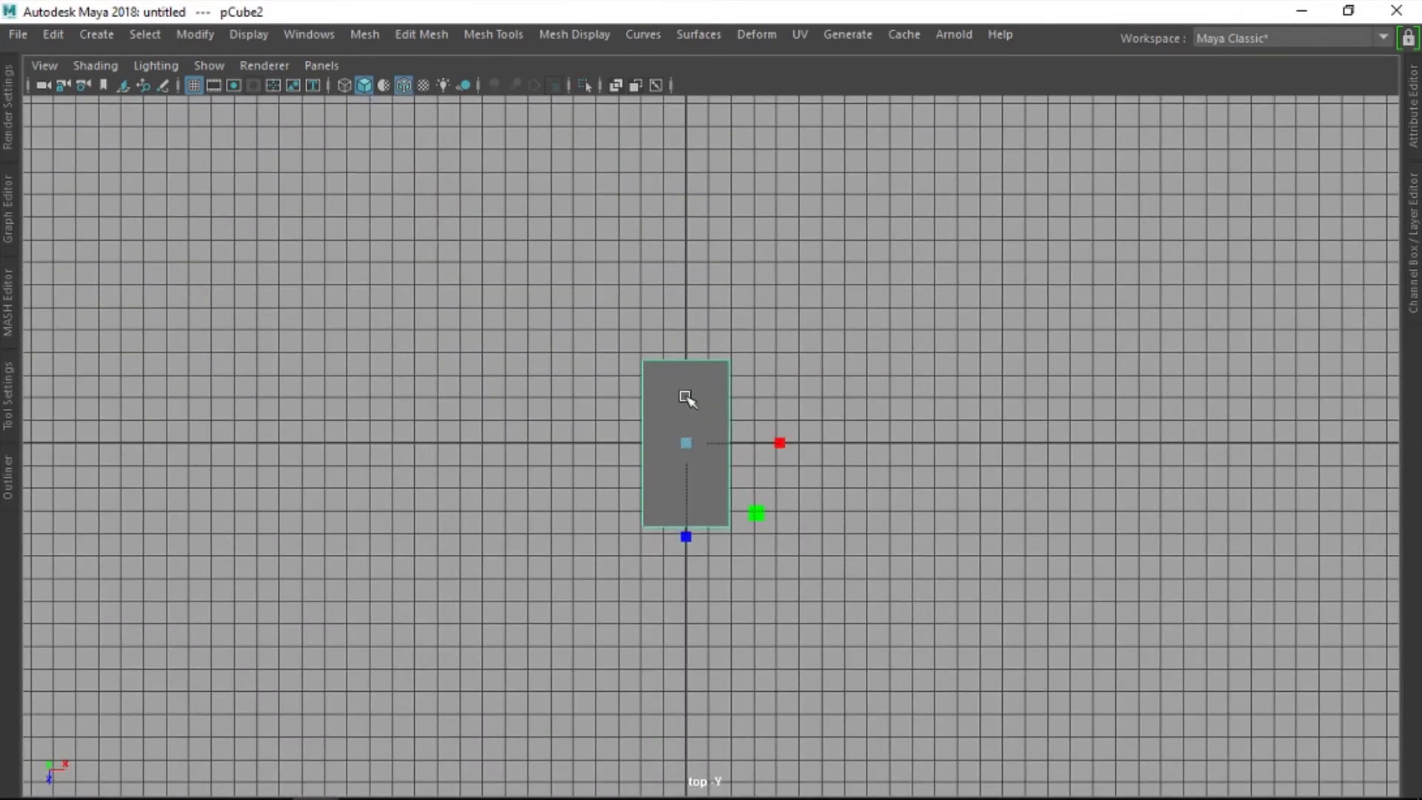
drag(685, 534, 696, 630)
Step: Back in perspective, select the box's left-end vertices and move them inward to shorten it
key(space)
mouse_move(882, 502)
mouse_down()
mouse_move(920, 453)
mouse_move(755, 540)
mouse_move(796, 469)
mouse_move(730, 477)
mouse_up()
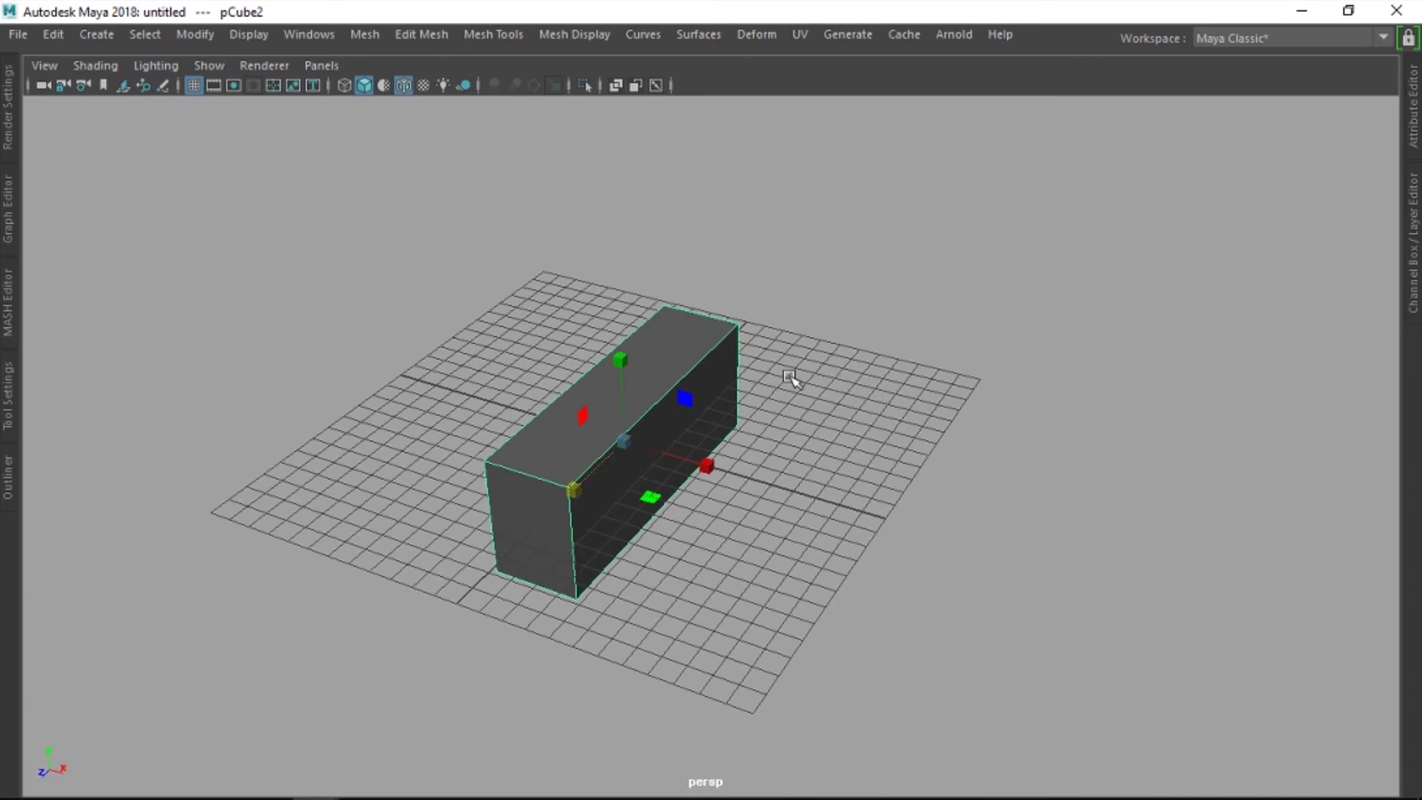
mouse_move(821, 411)
alt+mouse_down()
mouse_move(743, 403)
mouse_move(764, 346)
alt+mouse_up()
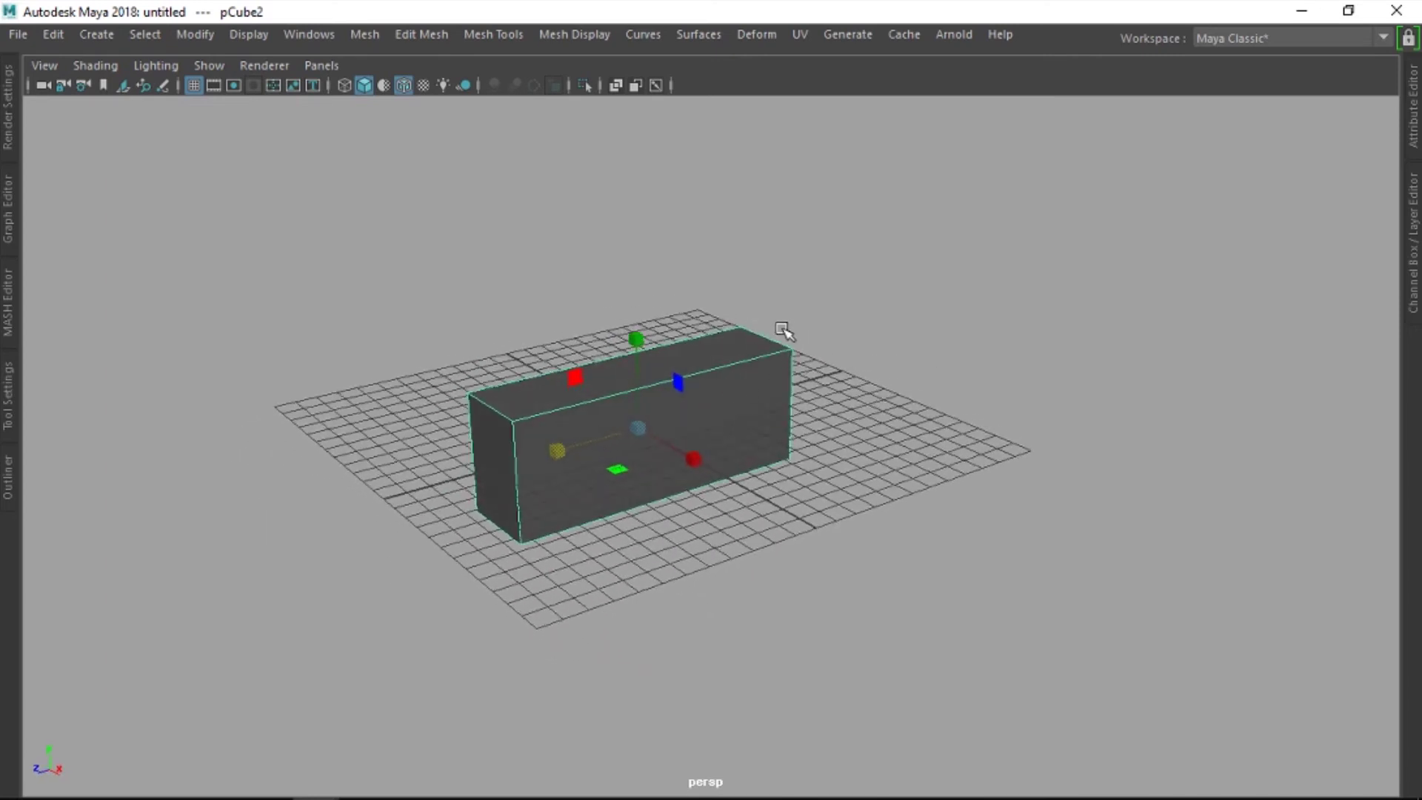
right_drag(782, 330, 603, 381)
drag(436, 363, 603, 612)
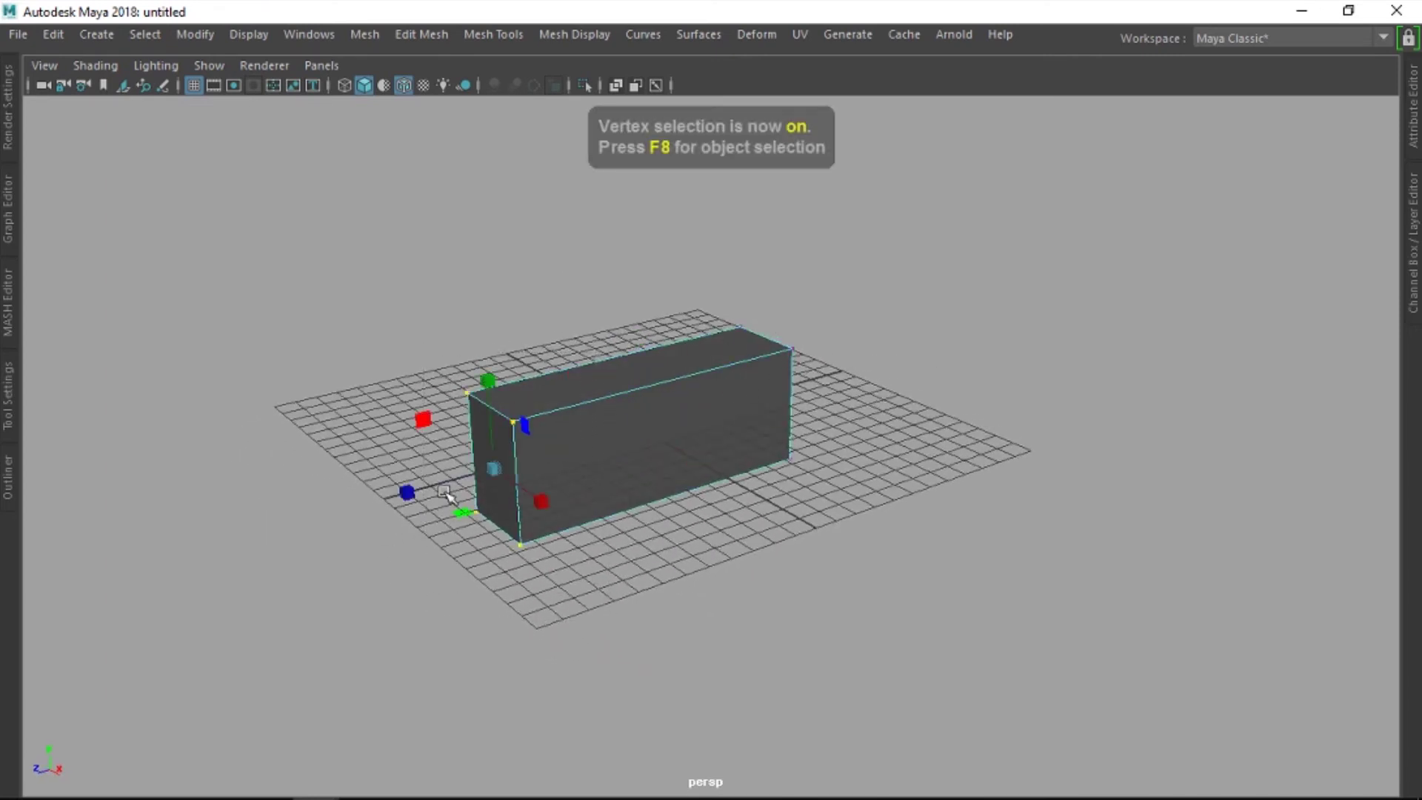
mouse_move(447, 494)
mouse_down()
mouse_move(613, 433)
mouse_move(797, 533)
mouse_move(558, 517)
mouse_move(512, 483)
mouse_move(617, 527)
mouse_up()
Step: Return to object mode, reselect the box and nudge it slightly along Z
key(F8)
click(618, 527)
click(622, 427)
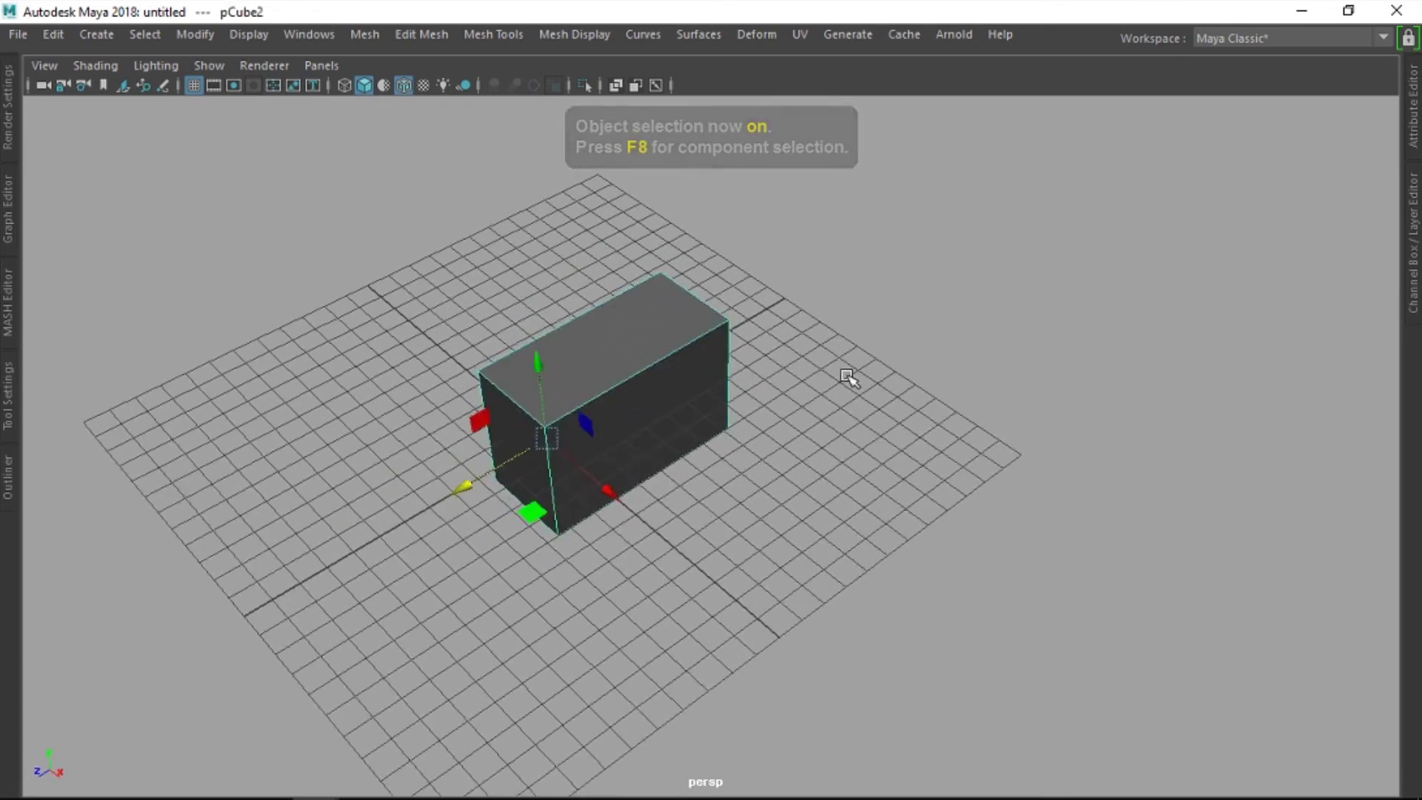
mouse_move(846, 377)
alt+mouse_down()
mouse_move(704, 393)
mouse_move(682, 431)
mouse_move(733, 416)
mouse_move(816, 420)
mouse_move(756, 482)
alt+mouse_up()
drag(474, 467, 426, 489)
Step: Apply Modify > Center Pivot to centre the box's pivot, then reselect the box
alt+drag(441, 162, 374, 155)
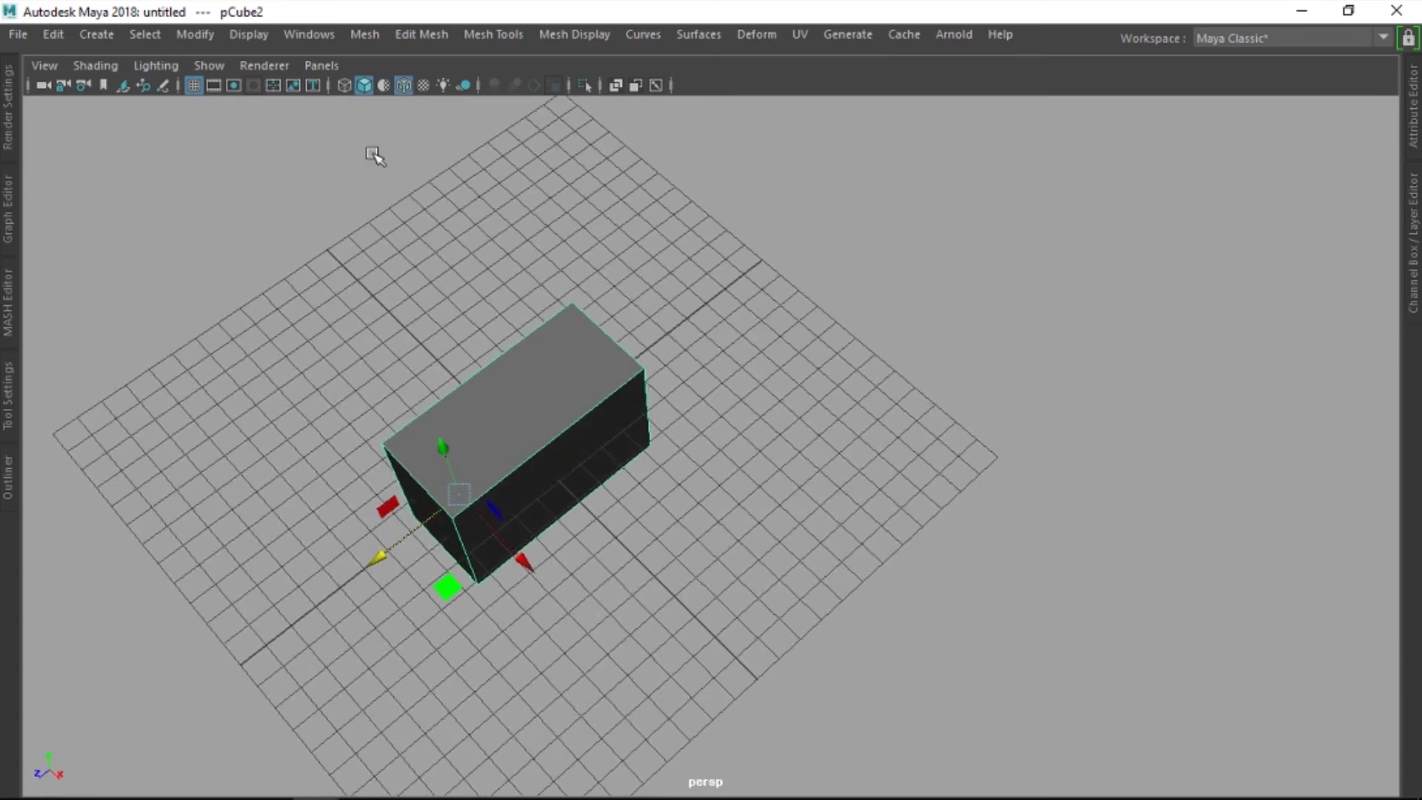
click(198, 36)
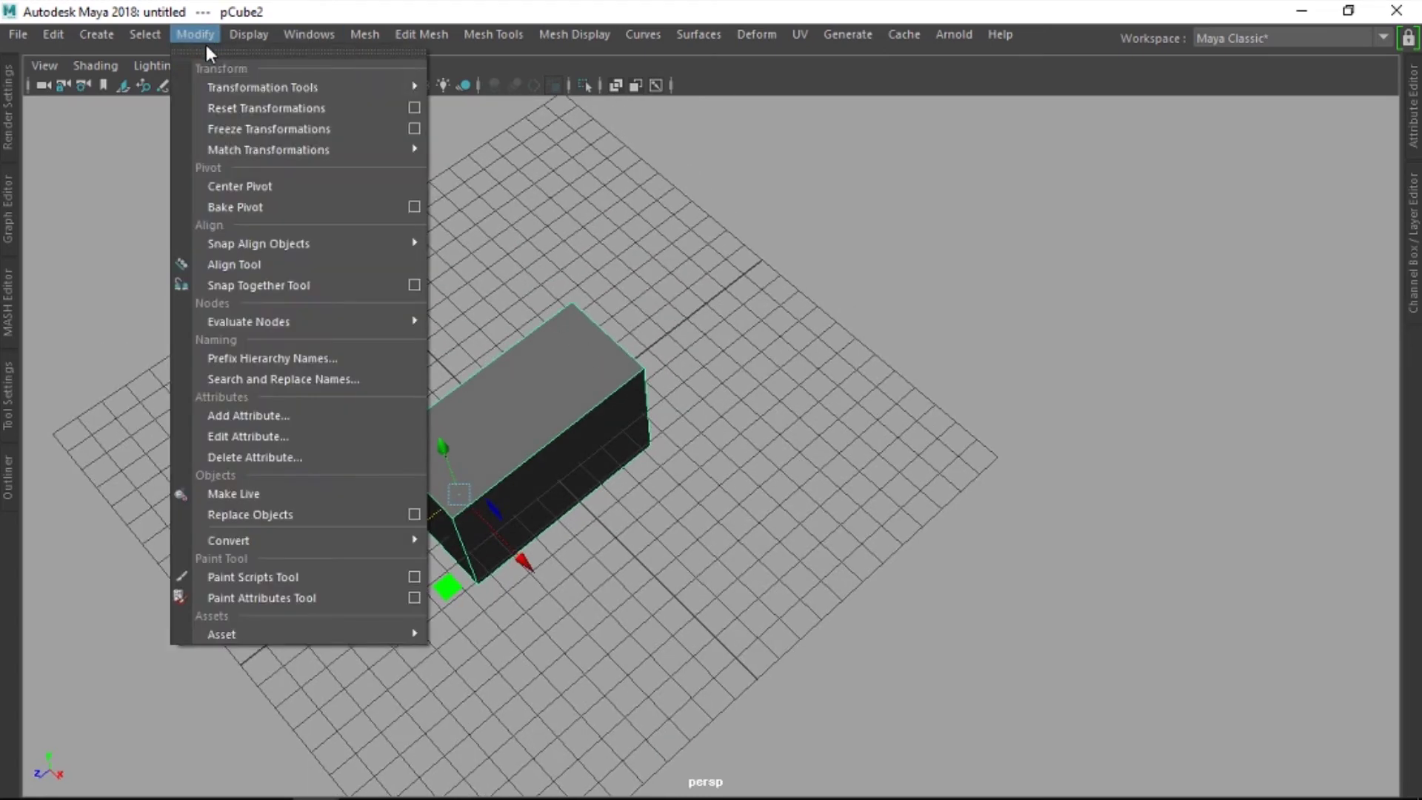
click(733, 314)
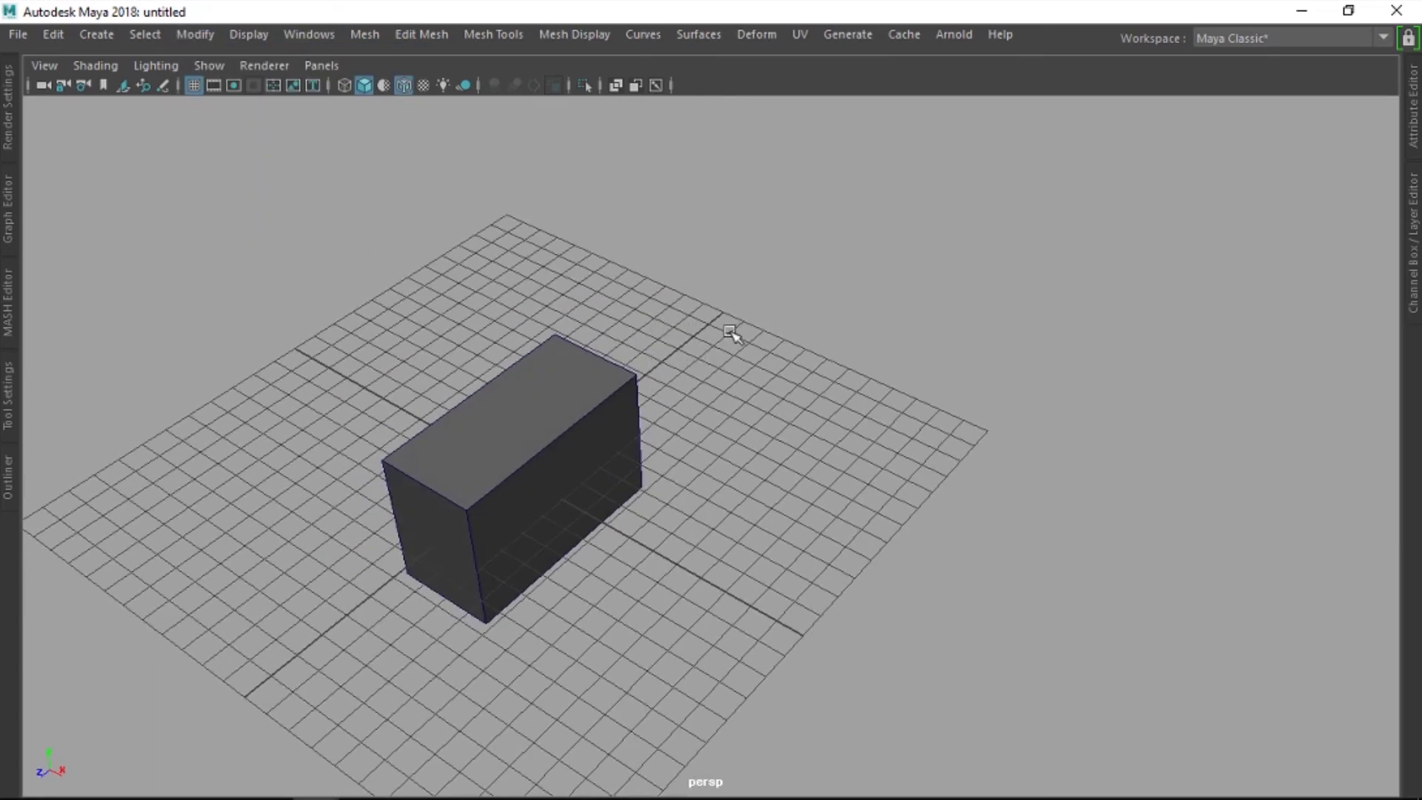
key(ctrl+z)
mouse_move(698, 387)
alt+mouse_down()
mouse_move(712, 409)
mouse_move(728, 342)
alt+mouse_up()
key(space)
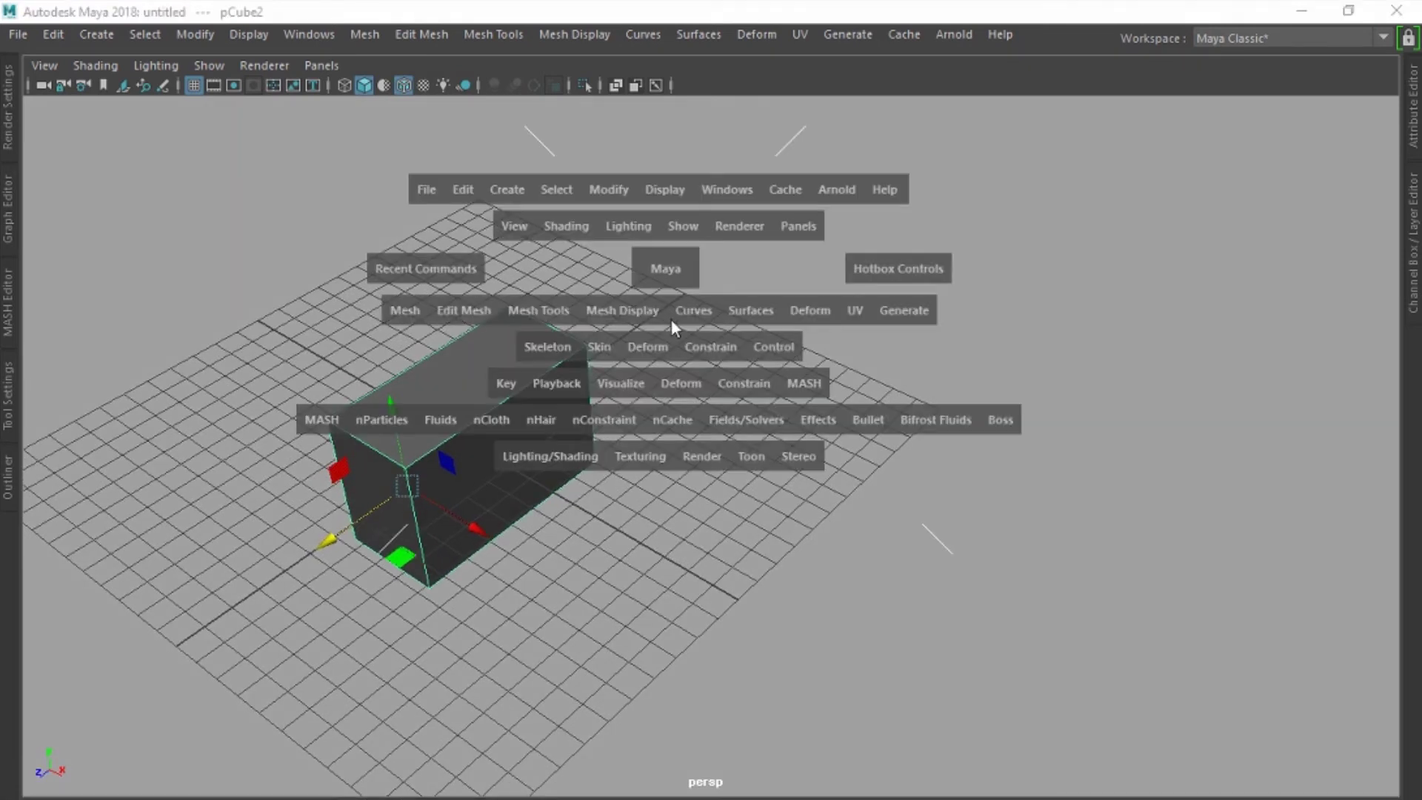
click(613, 198)
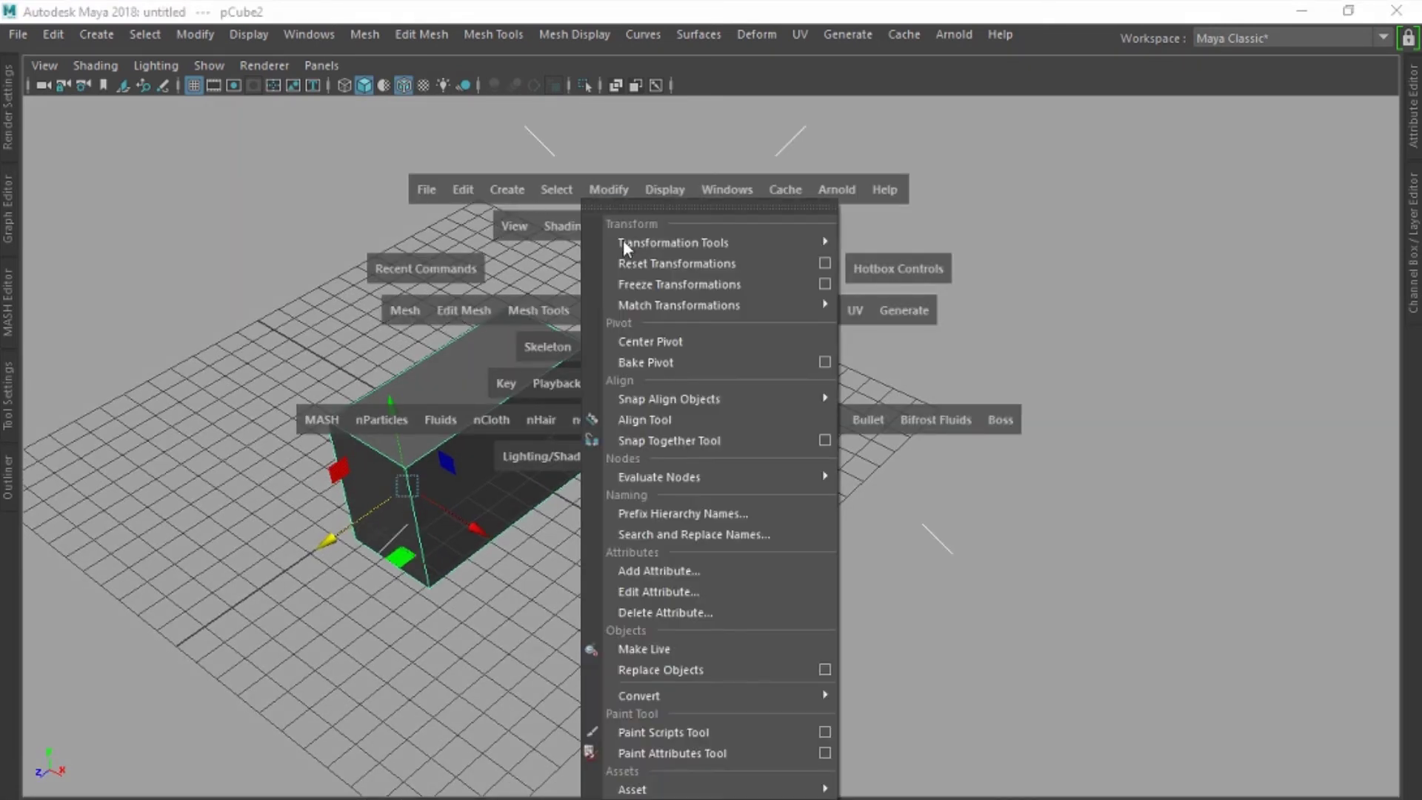
click(642, 344)
mouse_move(676, 349)
alt+mouse_down()
mouse_move(609, 343)
mouse_move(615, 409)
mouse_move(587, 375)
mouse_move(664, 384)
mouse_move(710, 409)
mouse_move(810, 409)
mouse_move(829, 430)
mouse_move(670, 450)
mouse_move(638, 424)
alt+mouse_up()
click(569, 391)
click(524, 425)
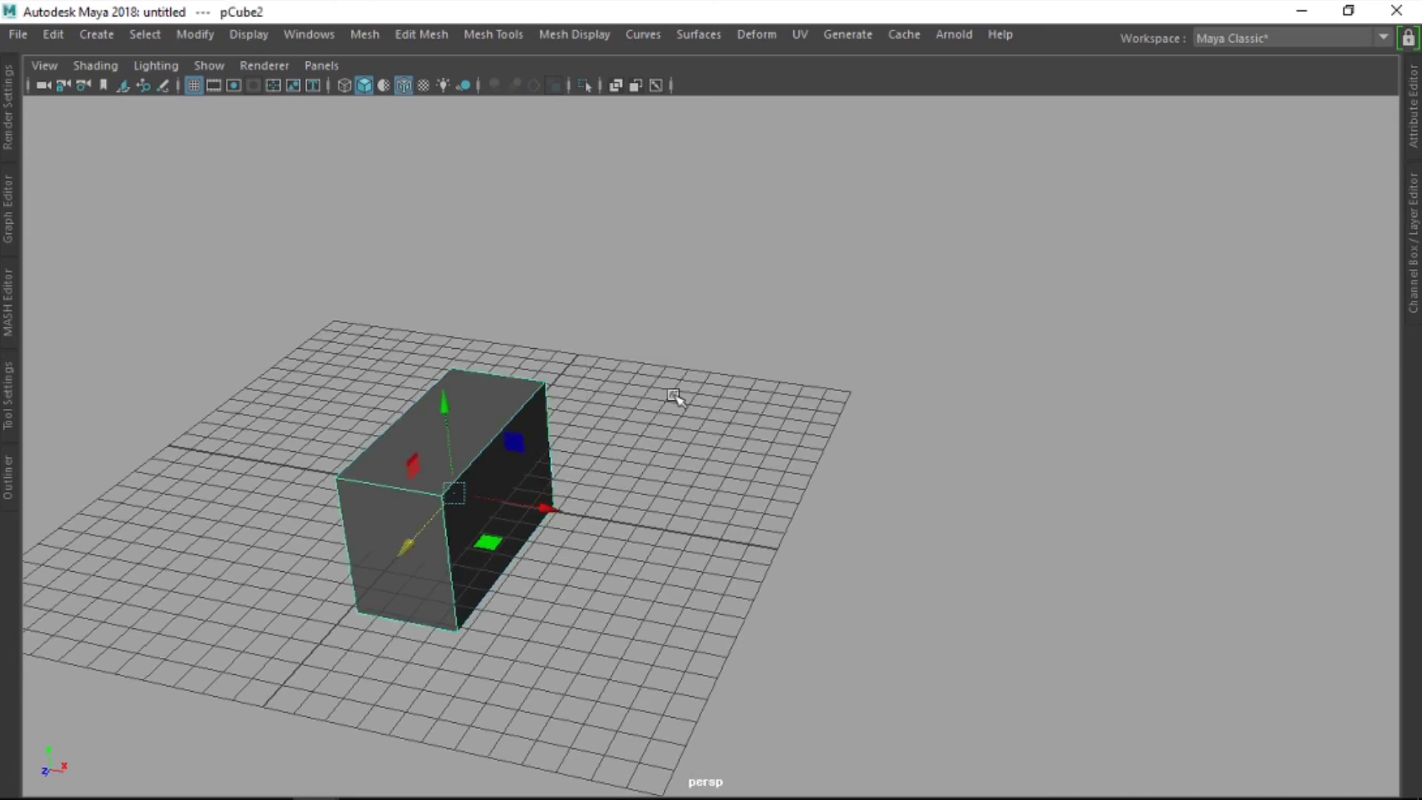
Step: Add a directional light from Create > Lights and scale up its display
key(space)
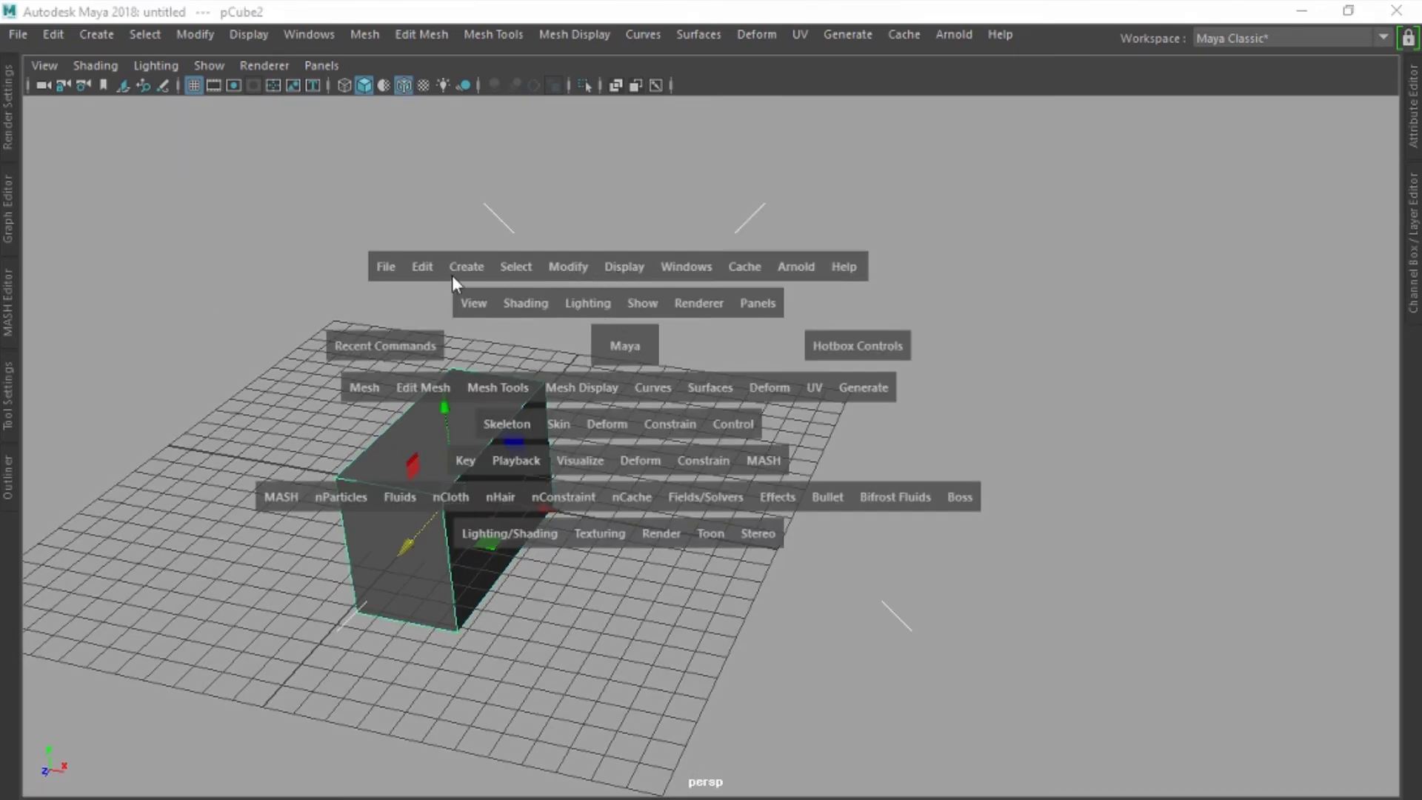
click(476, 269)
mouse_move(495, 386)
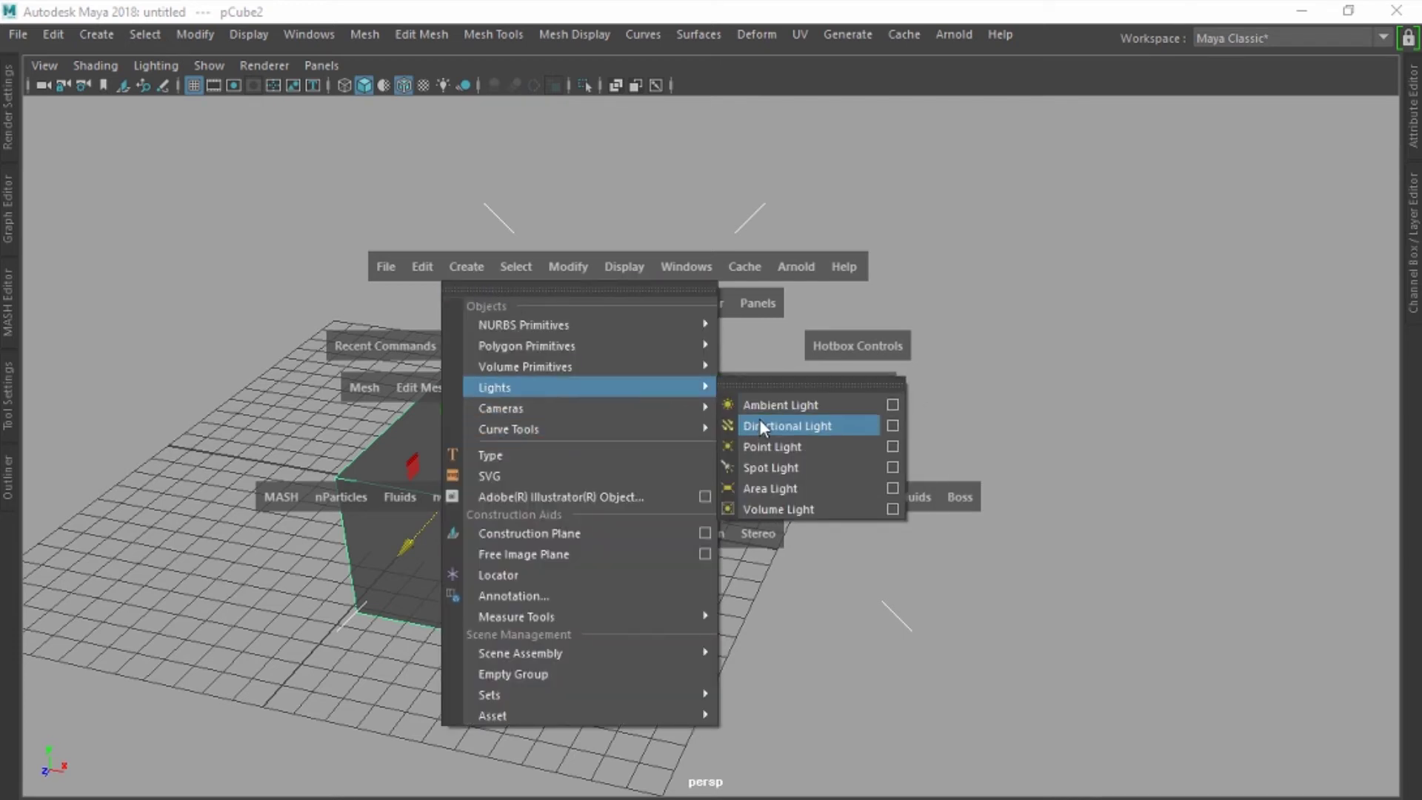
click(760, 424)
key(r)
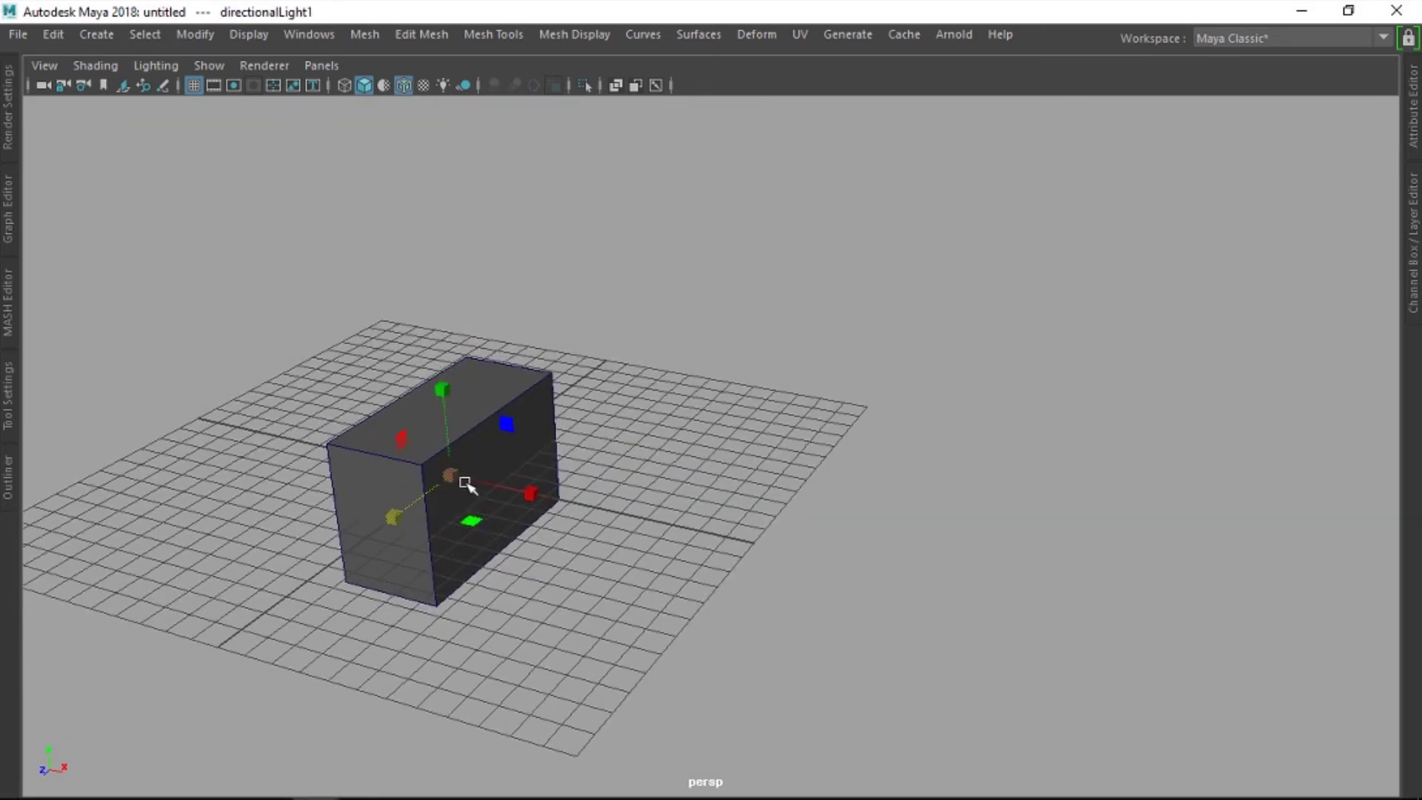
drag(466, 482, 682, 517)
Step: Rotate directionalLight1 so it angles across the box
key(e)
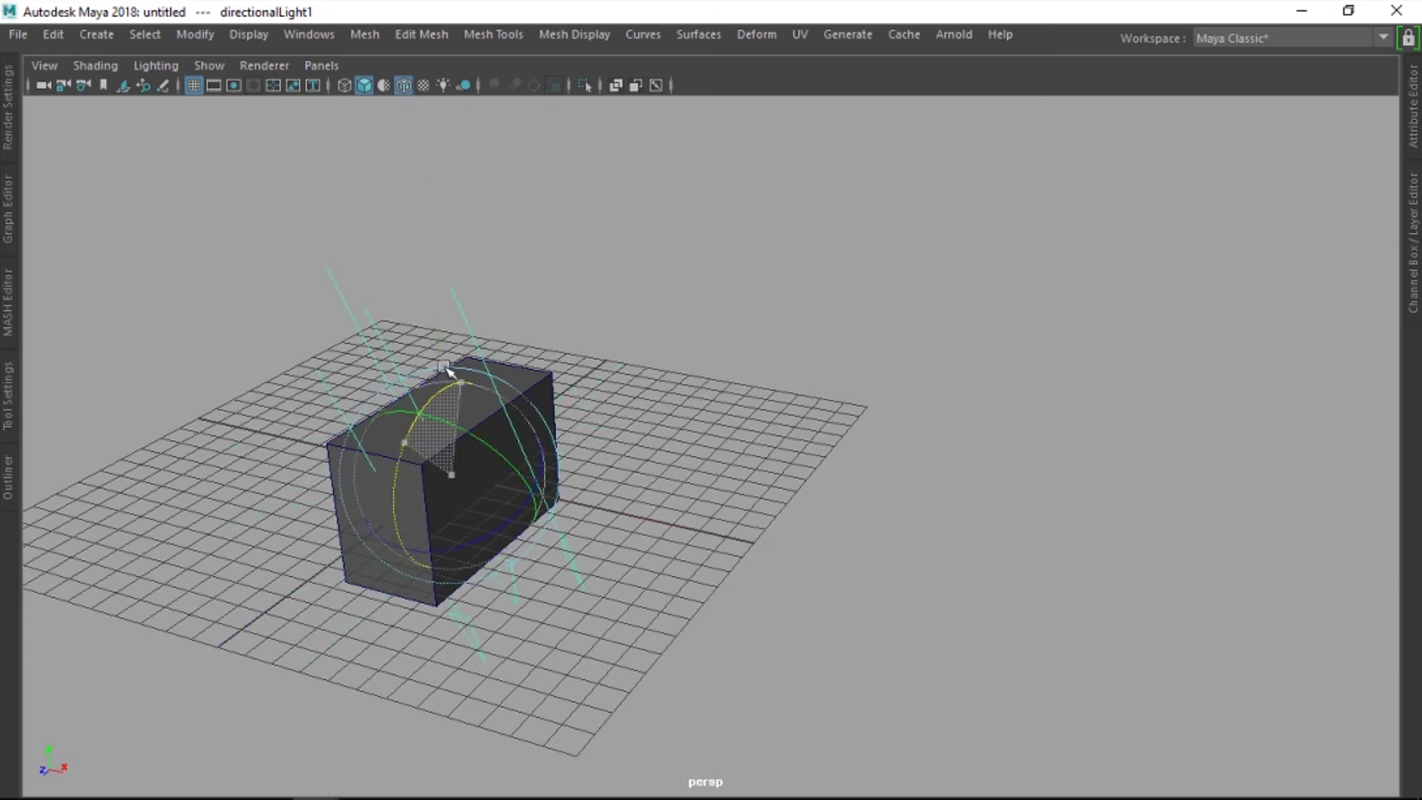
drag(427, 455, 437, 388)
mouse_move(696, 394)
alt+mouse_down()
mouse_move(670, 412)
mouse_move(733, 343)
mouse_move(727, 388)
mouse_move(720, 360)
alt+mouse_up()
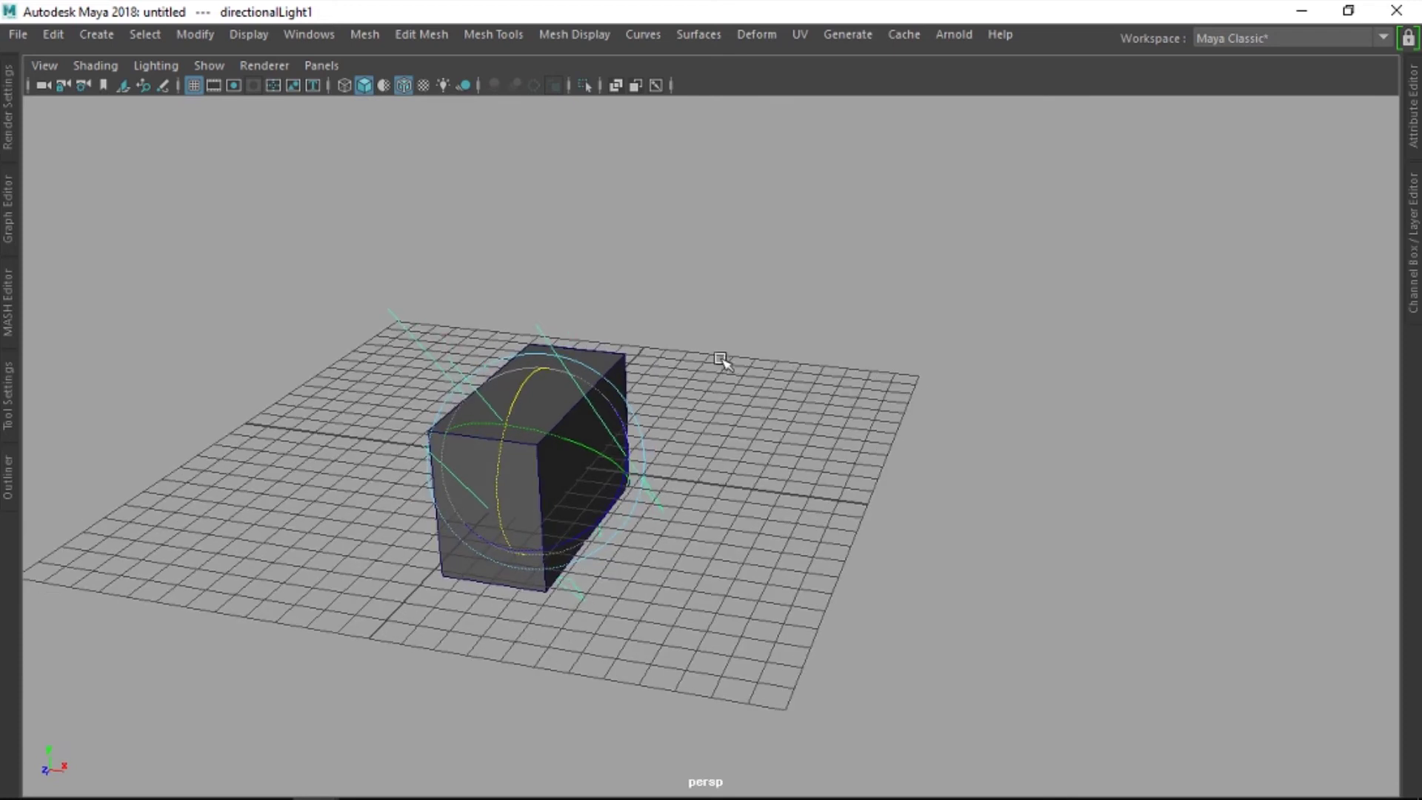
key(space)
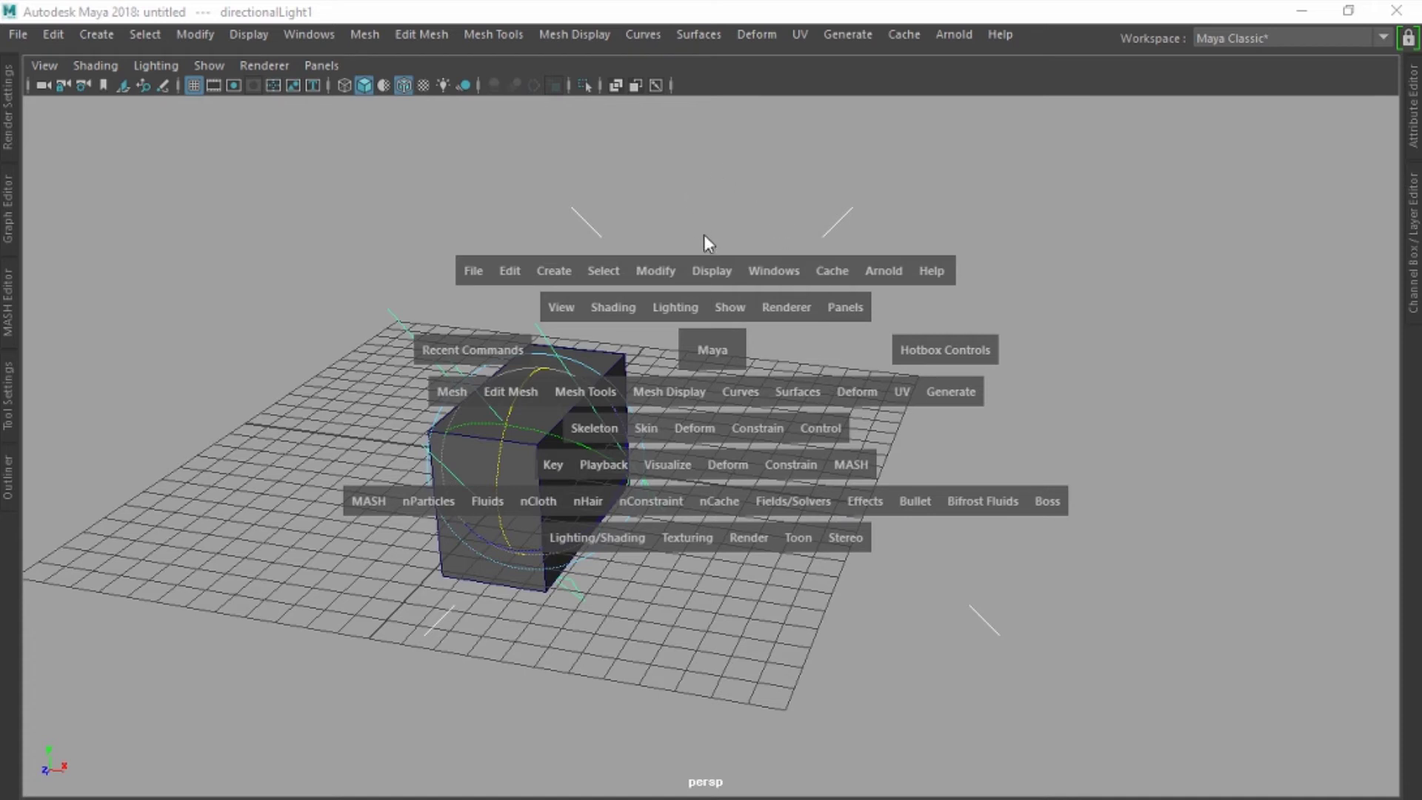
Step: Browse the hotbox and marking menus without choosing anything, then deselect directionalLight1
drag(705, 154, 760, 122)
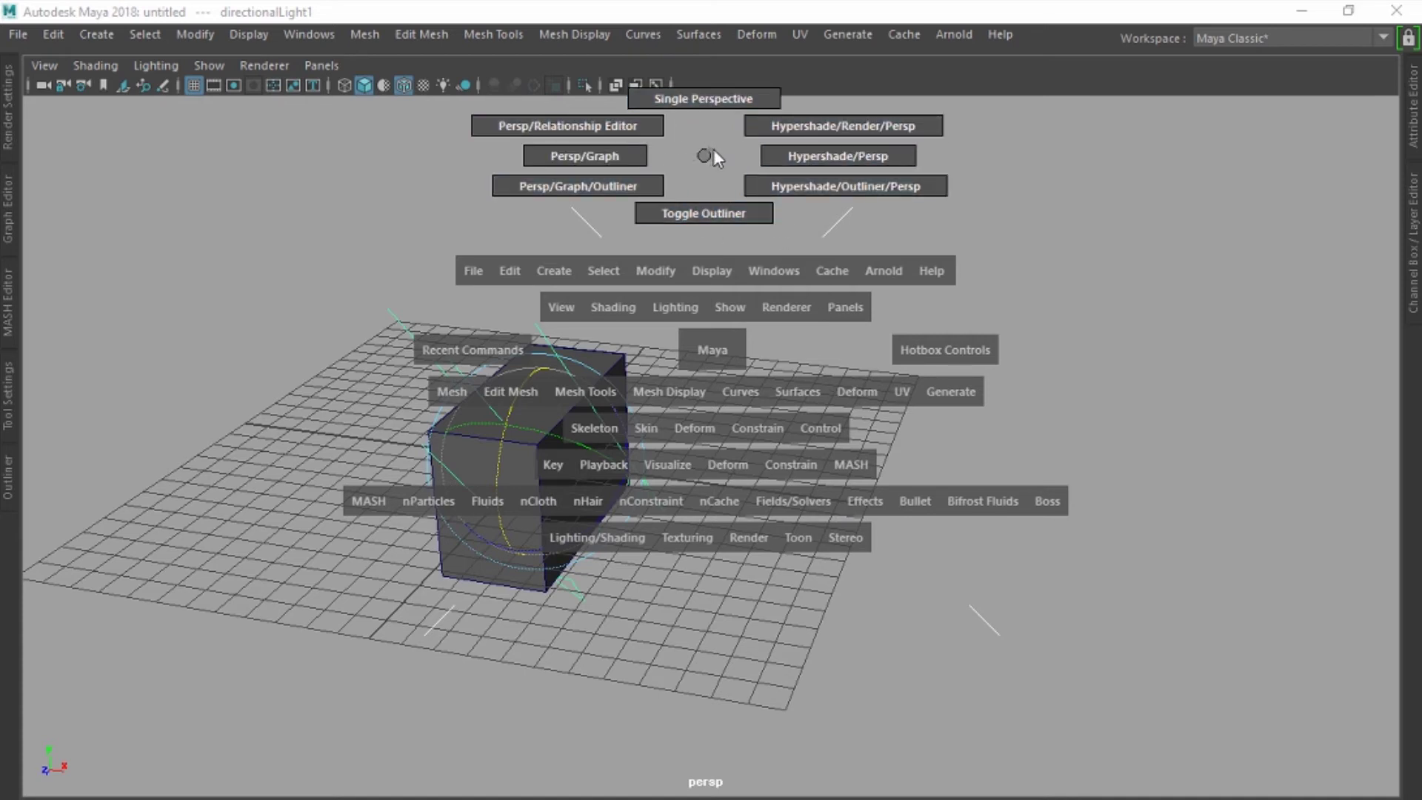
drag(760, 124, 767, 126)
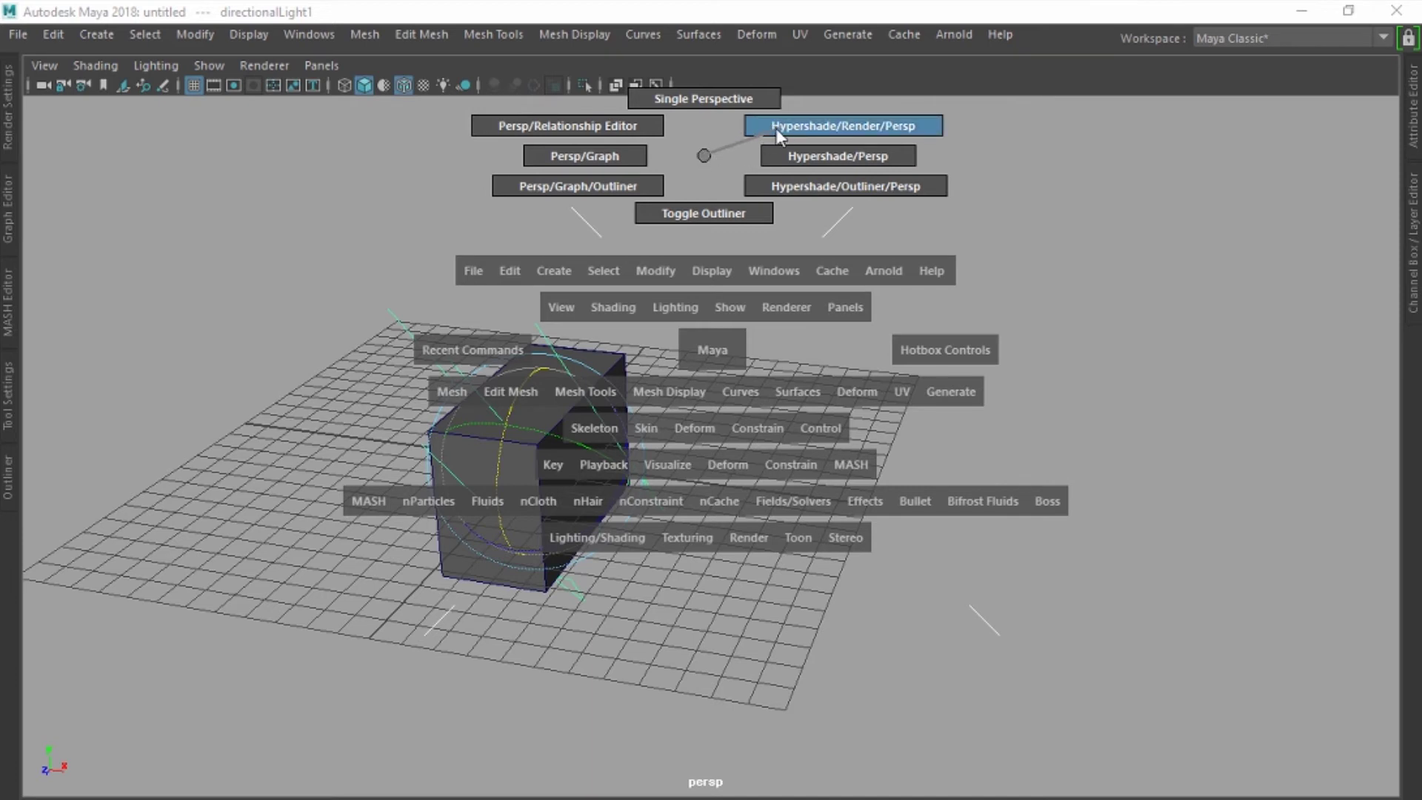
mouse_move(775, 128)
mouse_down()
mouse_move(717, 145)
mouse_move(696, 110)
mouse_up()
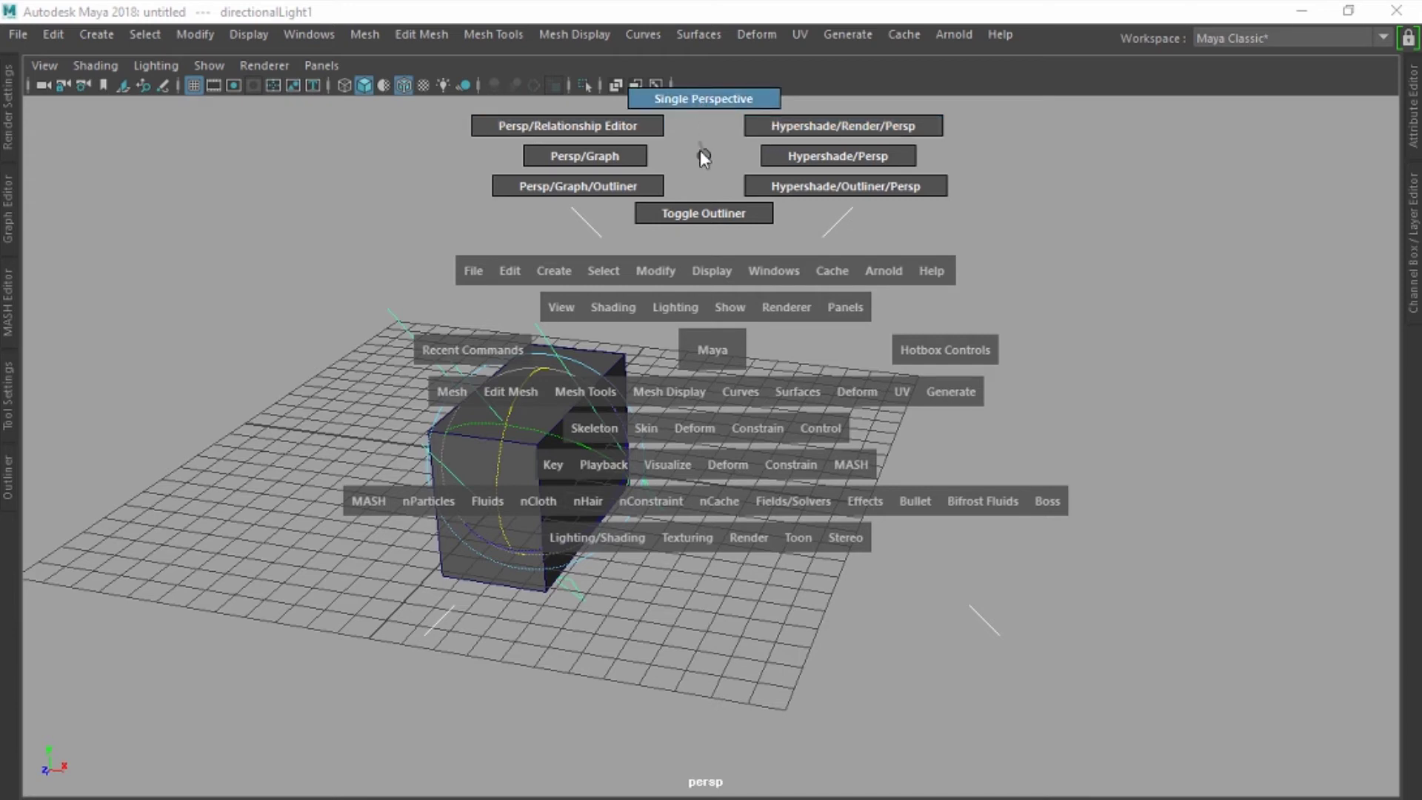
mouse_move(704, 151)
mouse_down()
mouse_move(675, 152)
mouse_move(708, 151)
mouse_up()
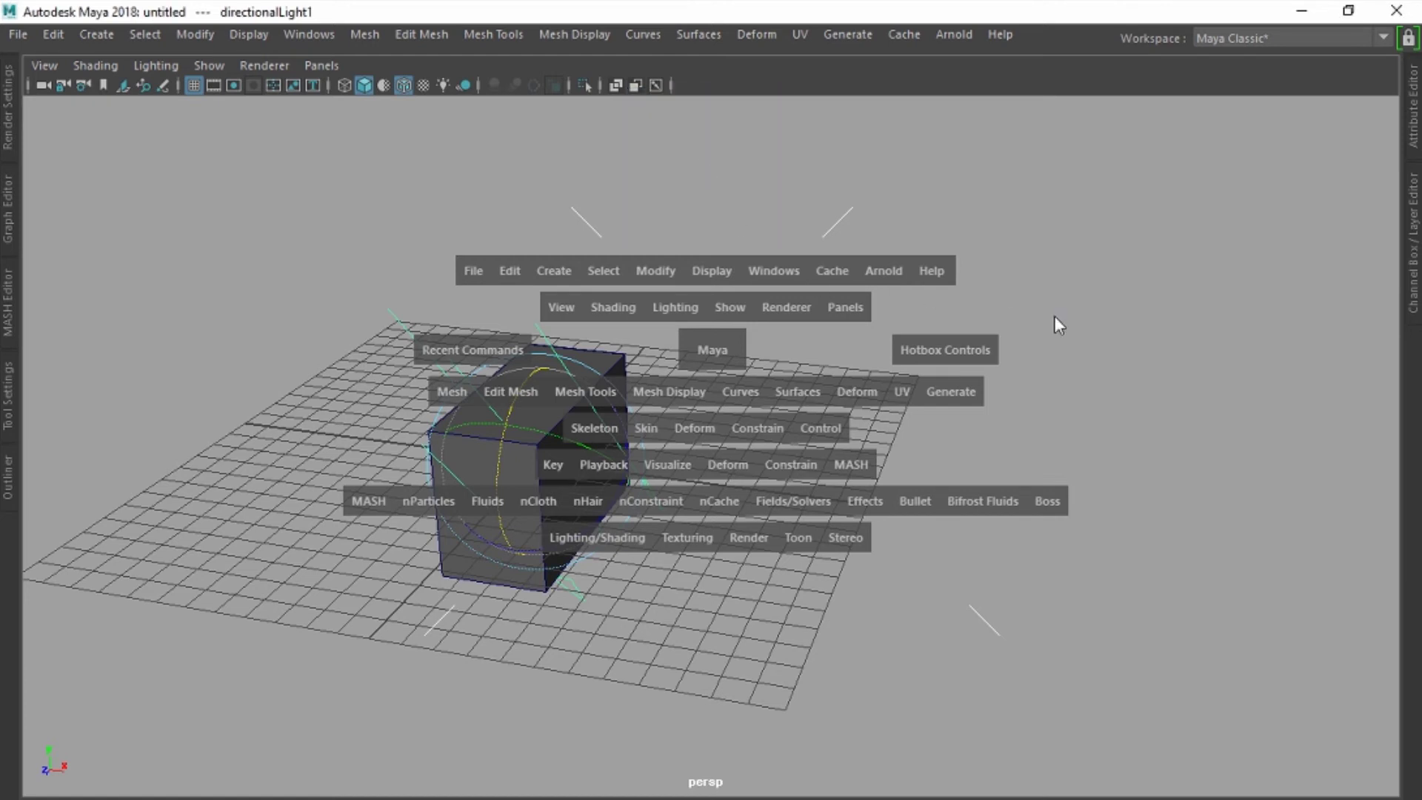
mouse_move(1140, 357)
mouse_down()
mouse_move(1077, 335)
mouse_move(1139, 358)
mouse_up()
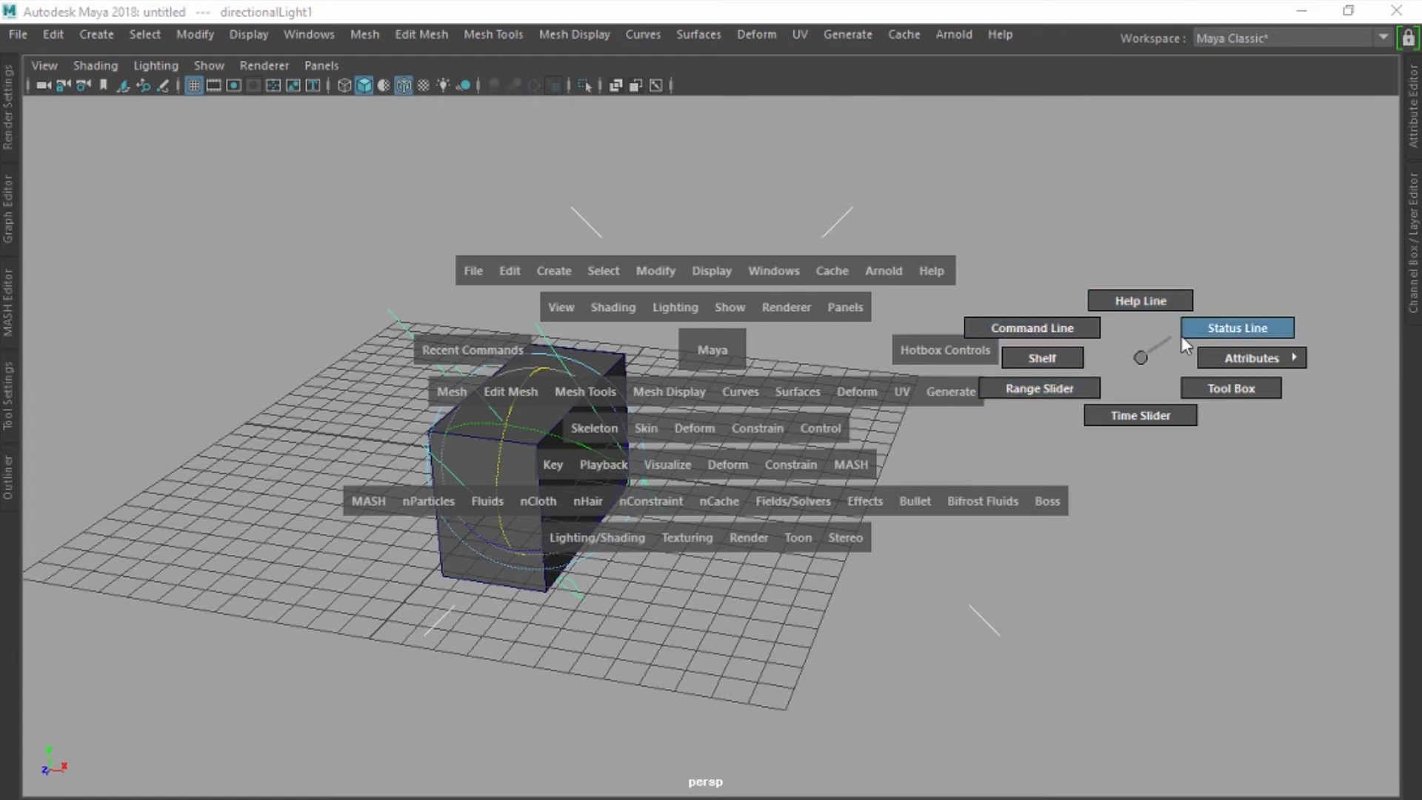
mouse_move(752, 678)
mouse_down()
mouse_move(751, 717)
mouse_move(755, 683)
mouse_up()
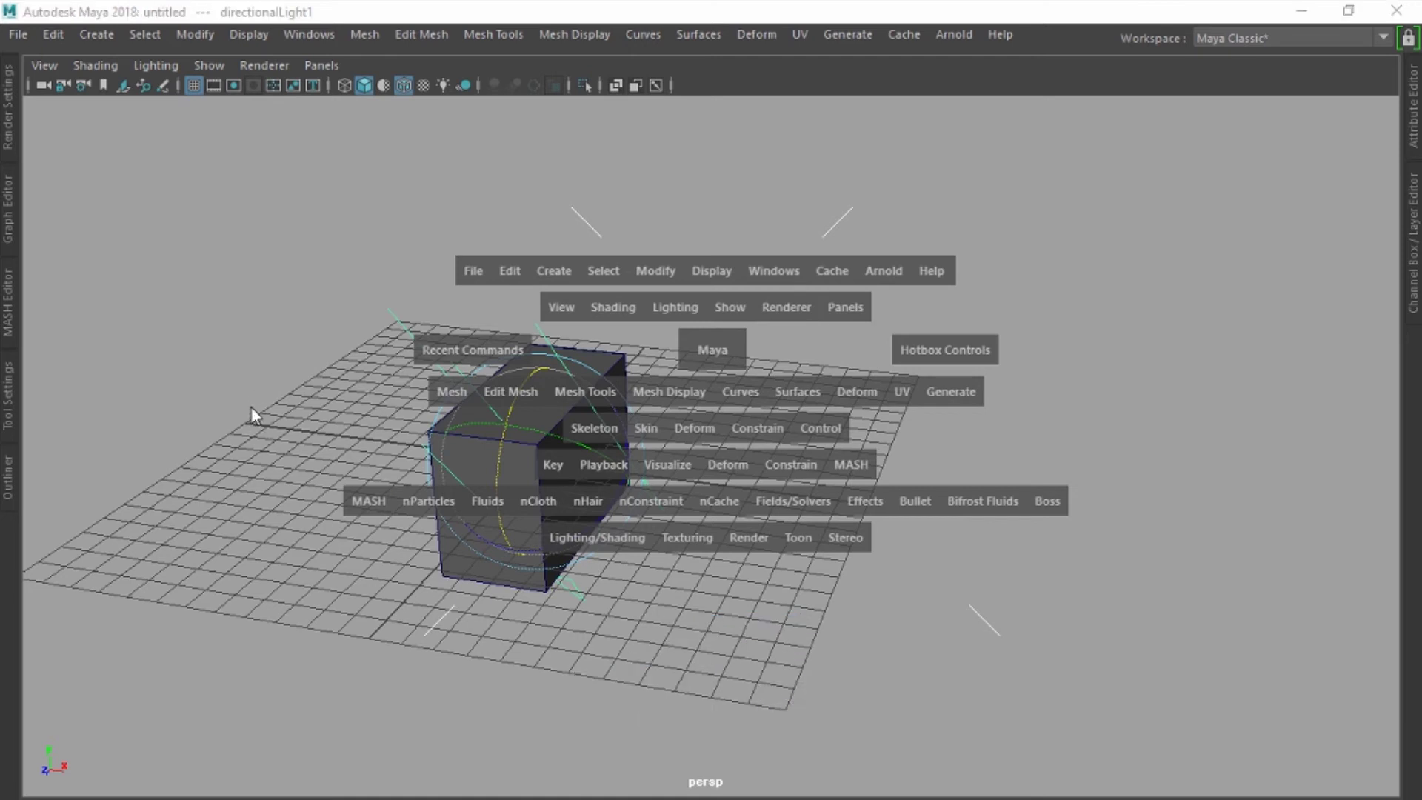
mouse_move(252, 410)
mouse_down()
mouse_move(263, 356)
mouse_move(241, 418)
mouse_move(259, 421)
mouse_up()
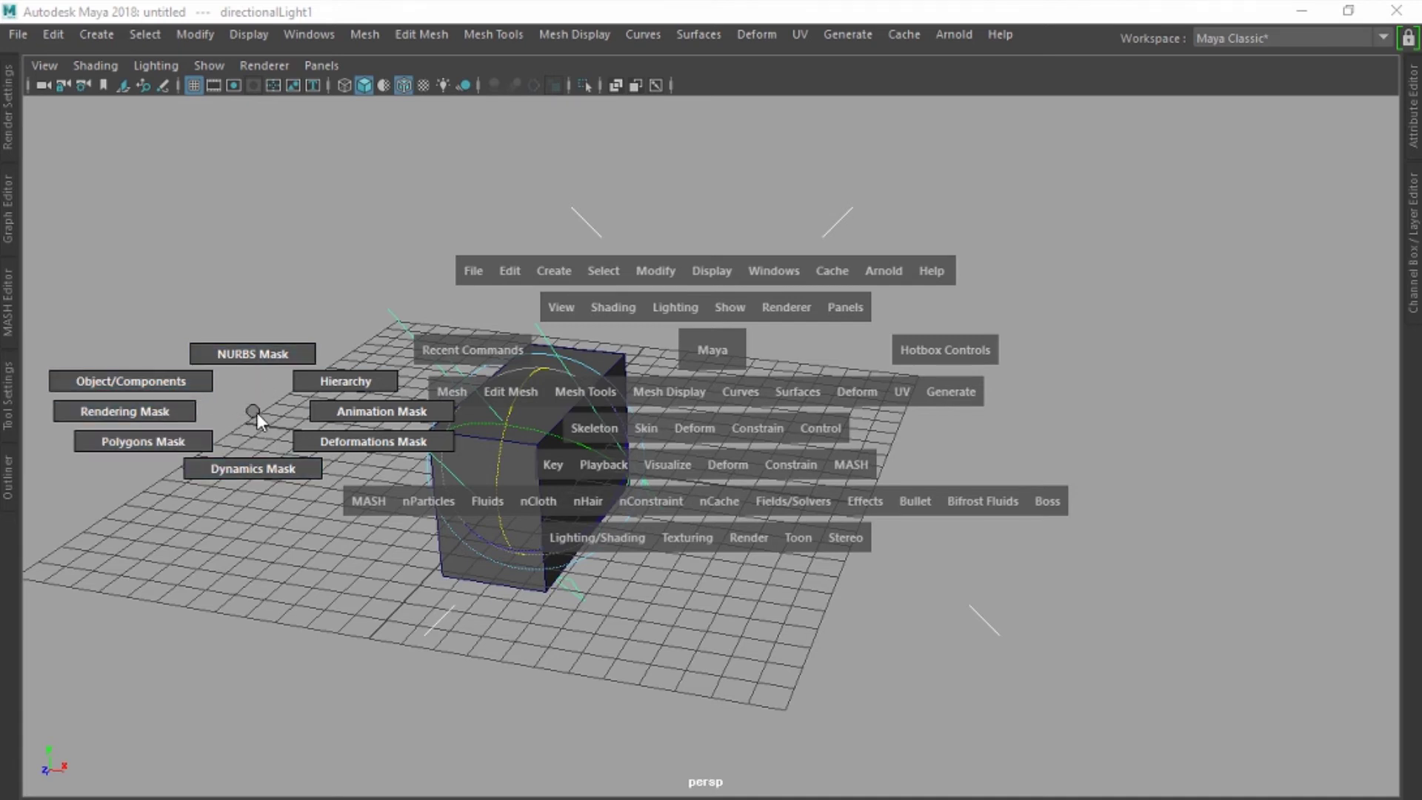
drag(256, 411, 256, 411)
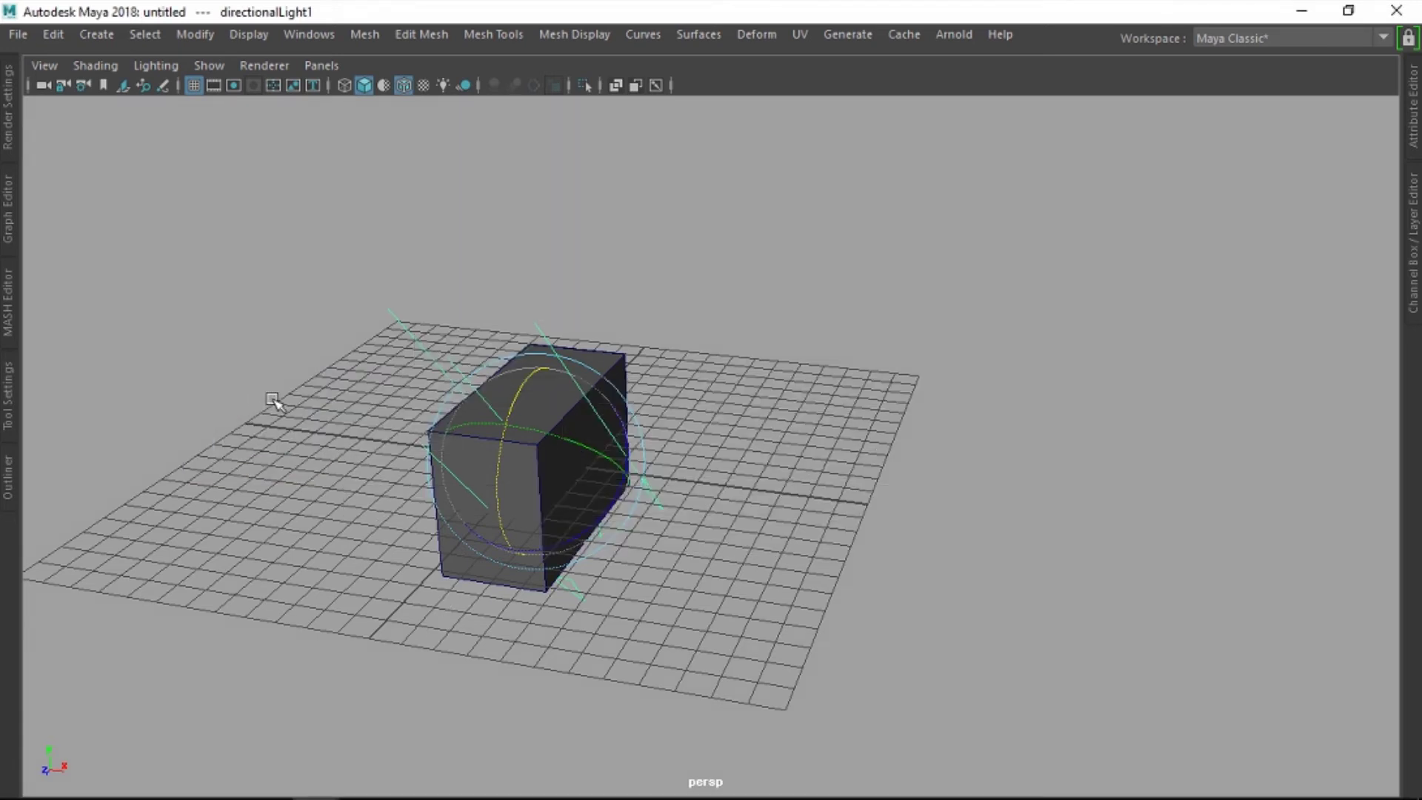
click(726, 412)
Step: Navigate in toward the box and select the box mesh
alt+middle_drag(679, 487, 778, 482)
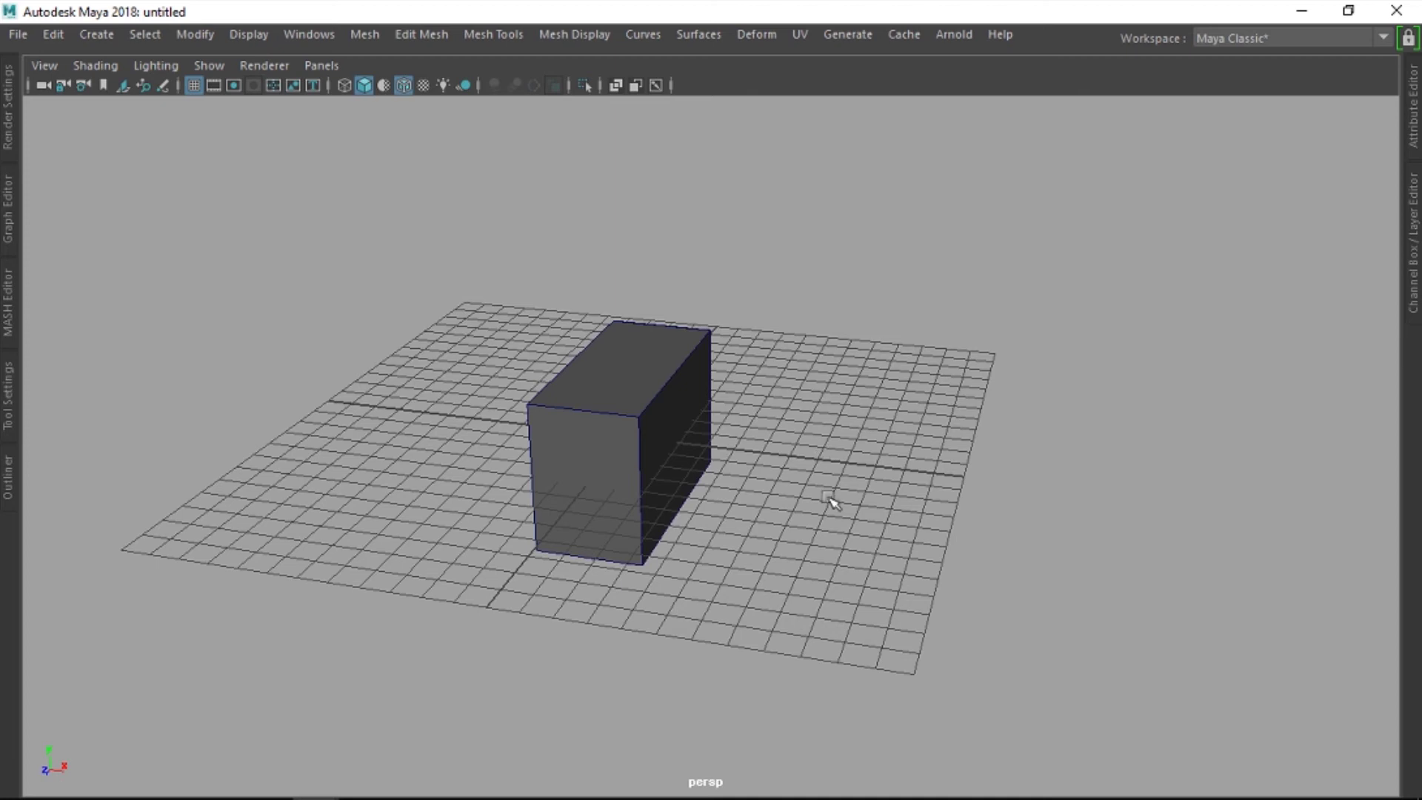
mouse_move(778, 466)
alt+mouse_down()
mouse_move(752, 495)
mouse_move(883, 425)
mouse_move(749, 485)
mouse_move(724, 517)
mouse_move(710, 492)
mouse_move(736, 486)
mouse_move(724, 490)
mouse_move(768, 416)
mouse_move(793, 441)
mouse_move(805, 427)
alt+mouse_up()
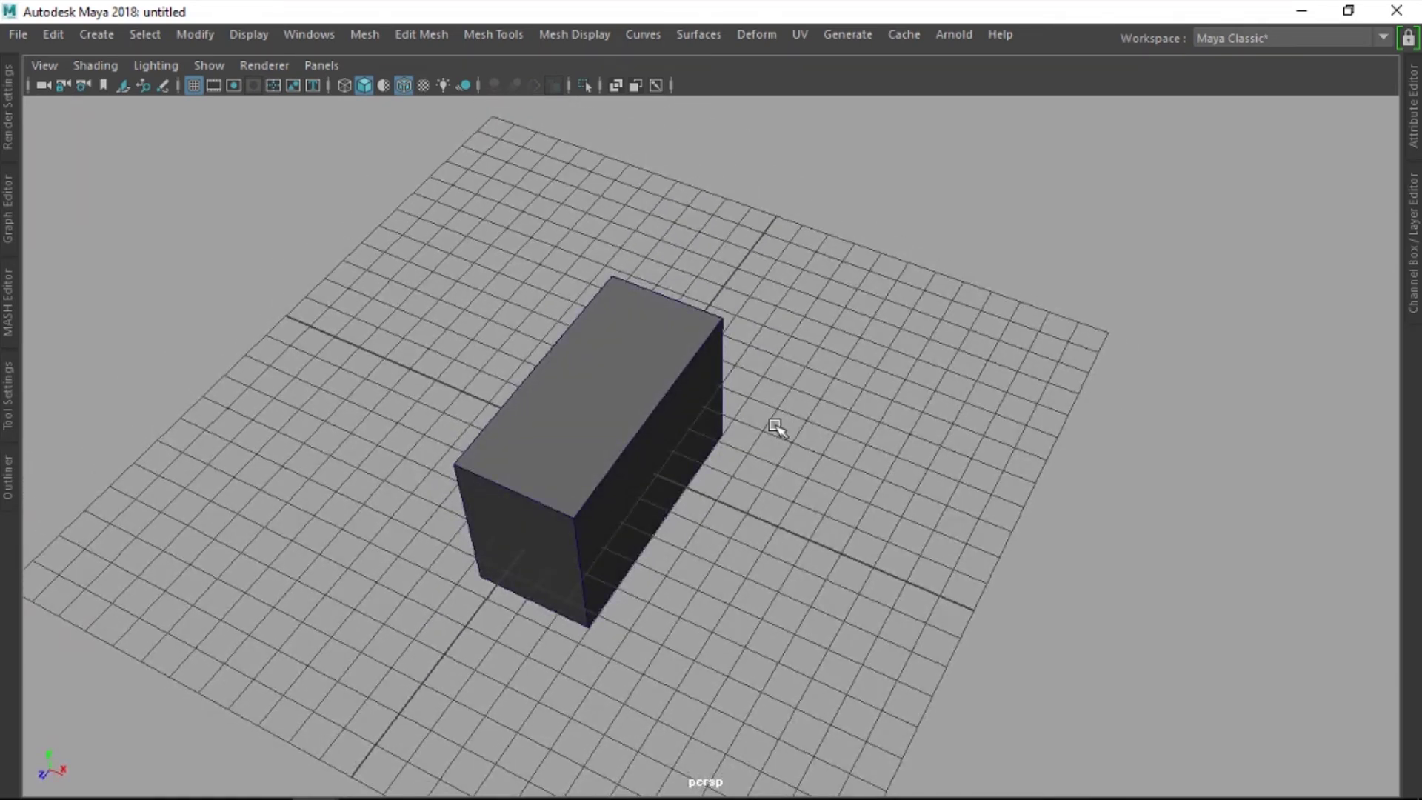
mouse_move(722, 452)
alt+mouse_down()
mouse_move(720, 435)
mouse_move(739, 482)
mouse_move(738, 461)
alt+mouse_up()
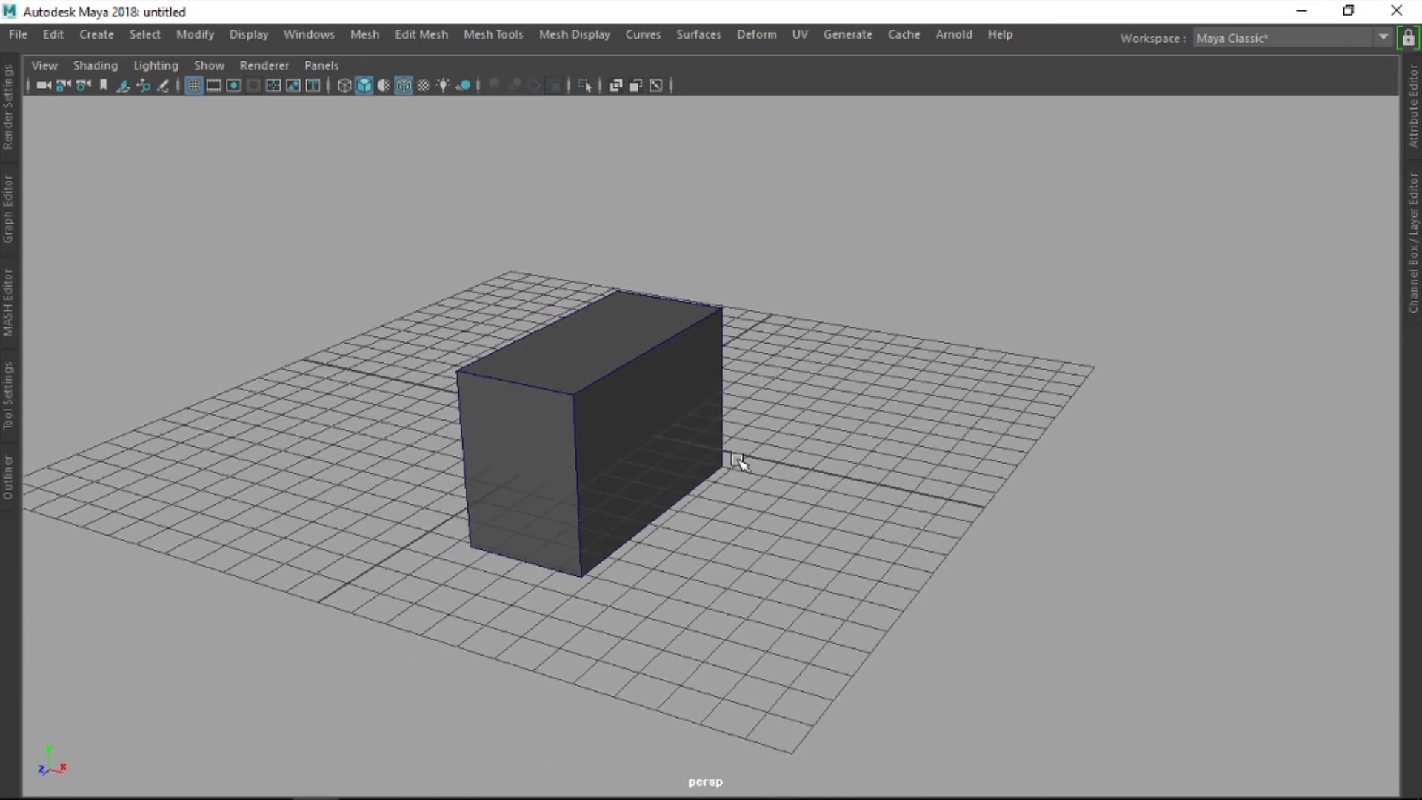
mouse_move(689, 393)
alt+mouse_down()
mouse_move(680, 418)
mouse_move(739, 441)
mouse_move(779, 417)
alt+mouse_up()
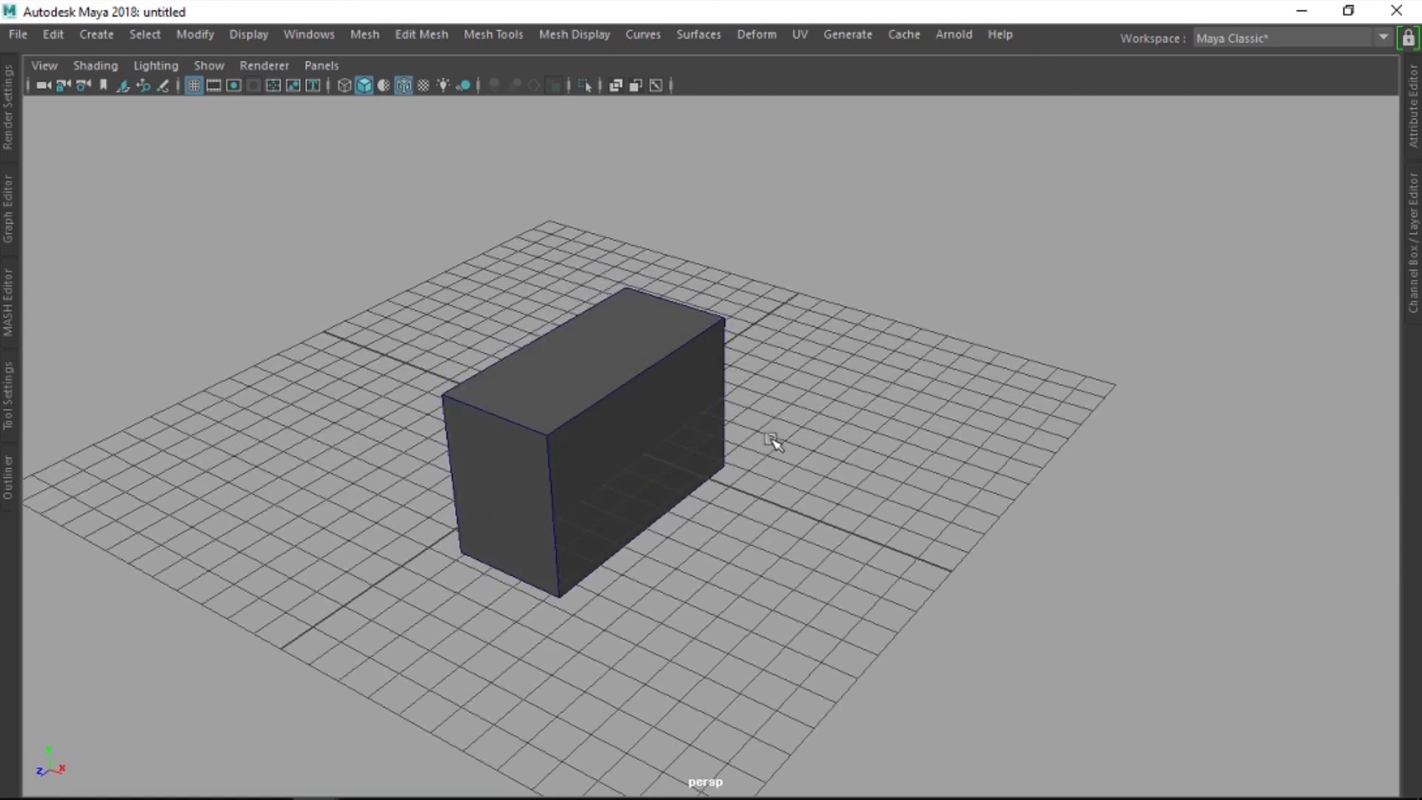
click(707, 477)
alt+drag(755, 493, 769, 479)
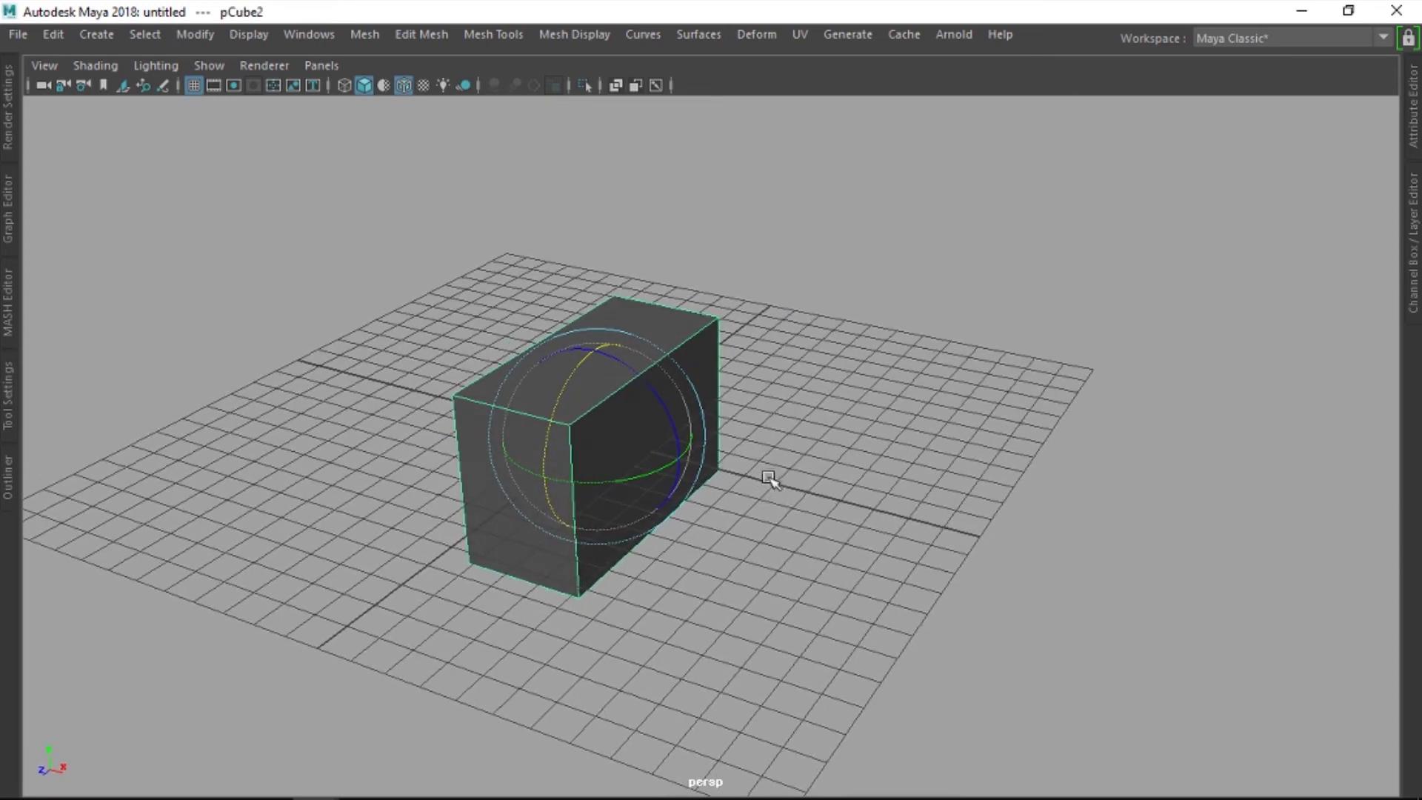
Step: Pick the box's top front corner vertex, clear it, and return to object mode facing the front
key(F9)
click(453, 396)
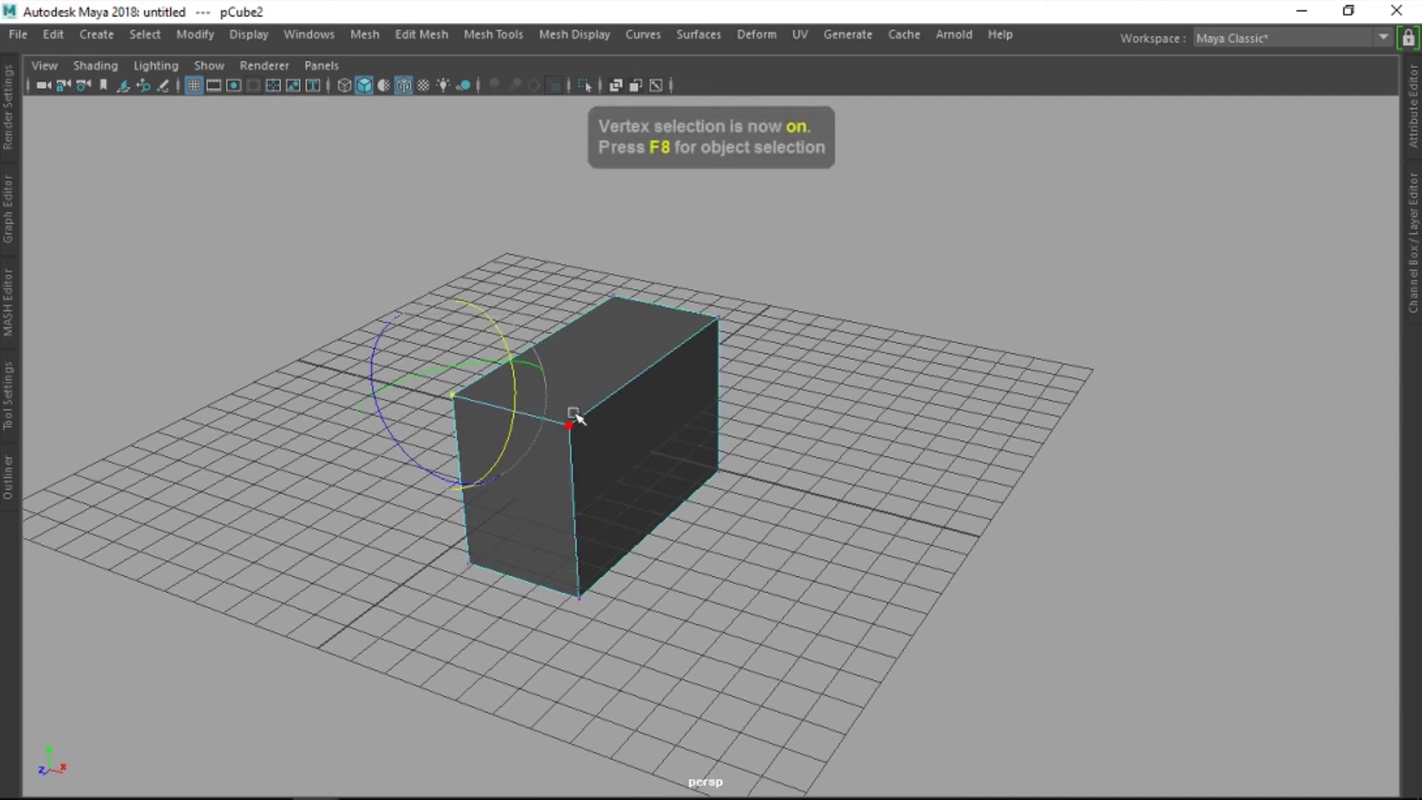
alt+drag(578, 417, 448, 409)
key(r)
click(511, 433)
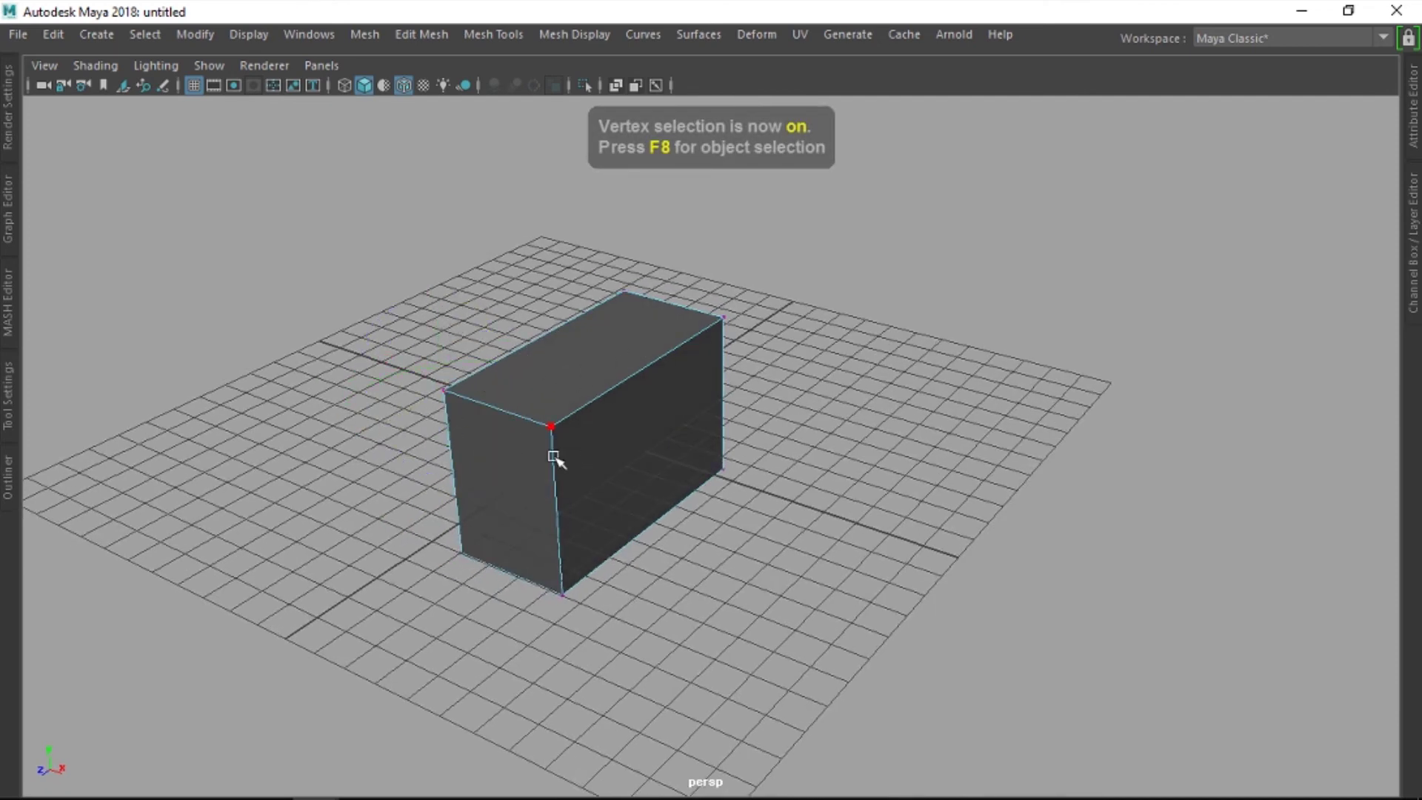
mouse_move(676, 397)
alt+mouse_down()
mouse_move(697, 427)
mouse_move(565, 406)
alt+mouse_up()
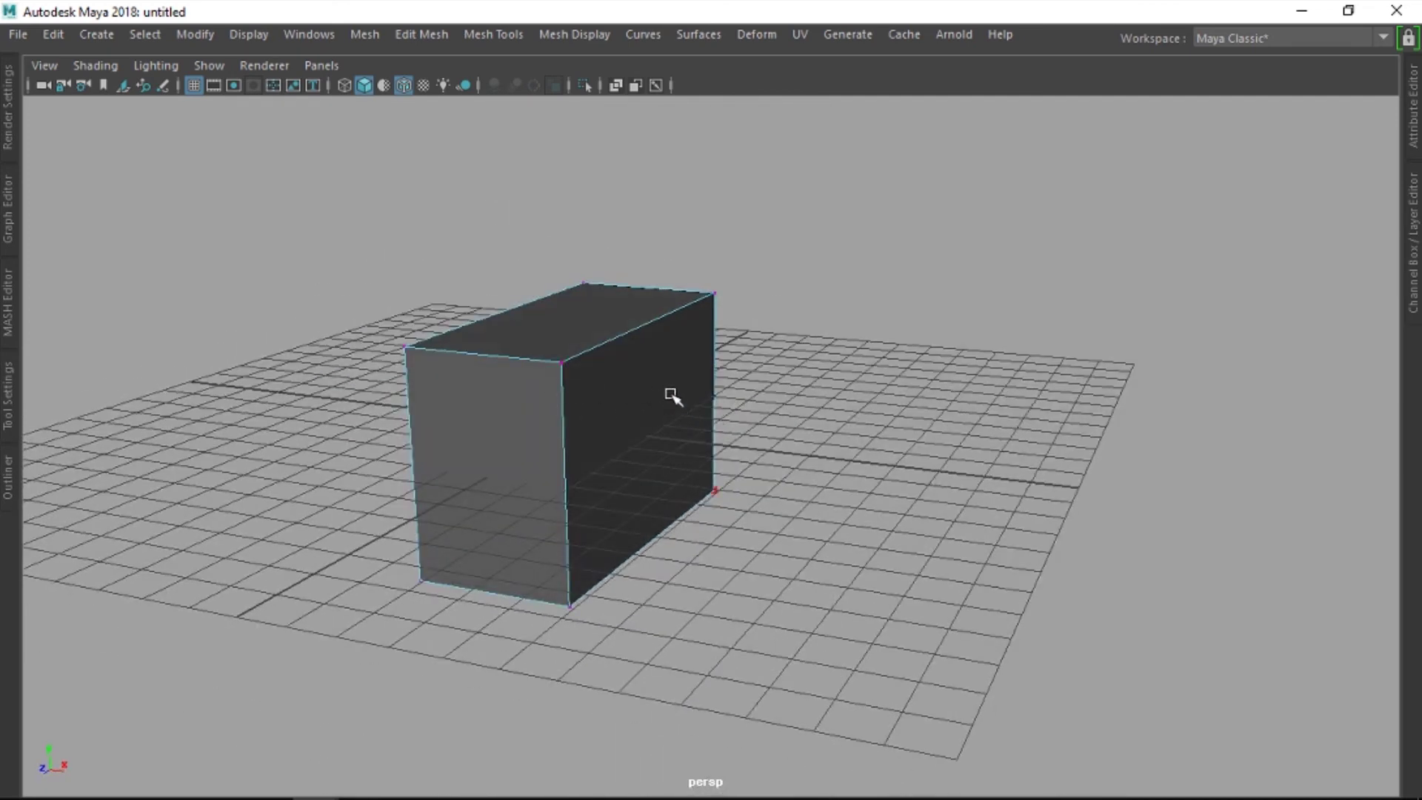
key(F8)
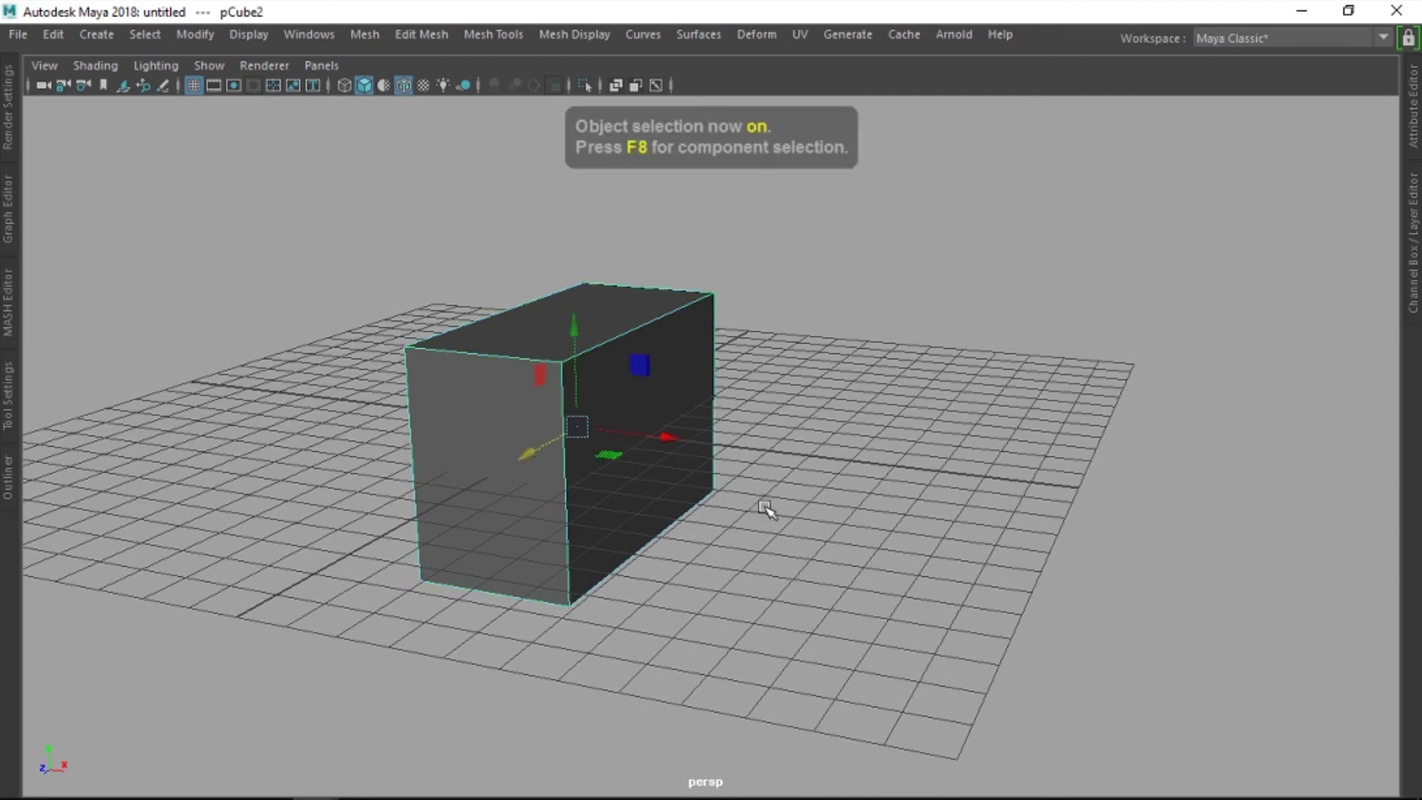
mouse_move(767, 509)
alt+mouse_down()
mouse_move(730, 514)
mouse_move(735, 458)
alt+mouse_up()
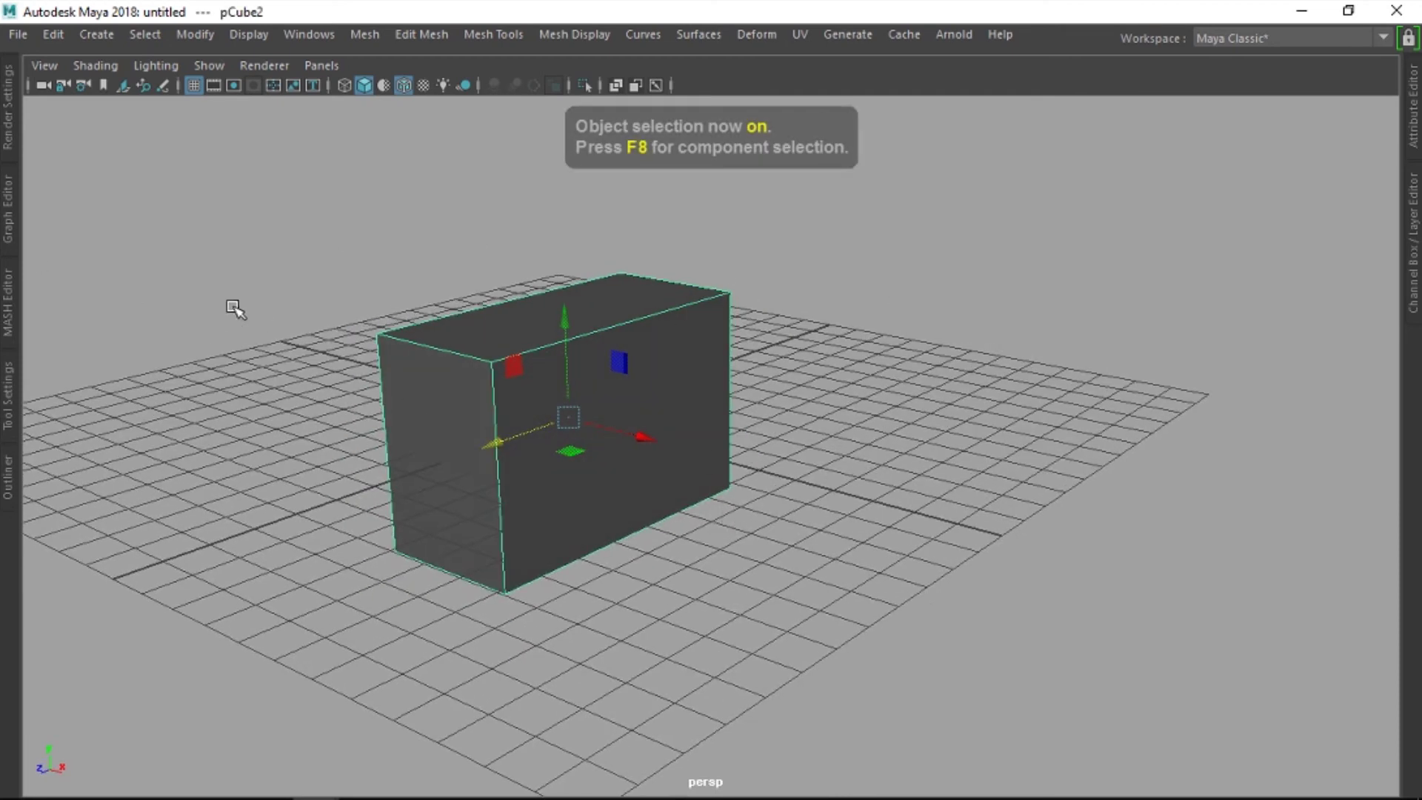
alt+right_drag(540, 413, 916, 311)
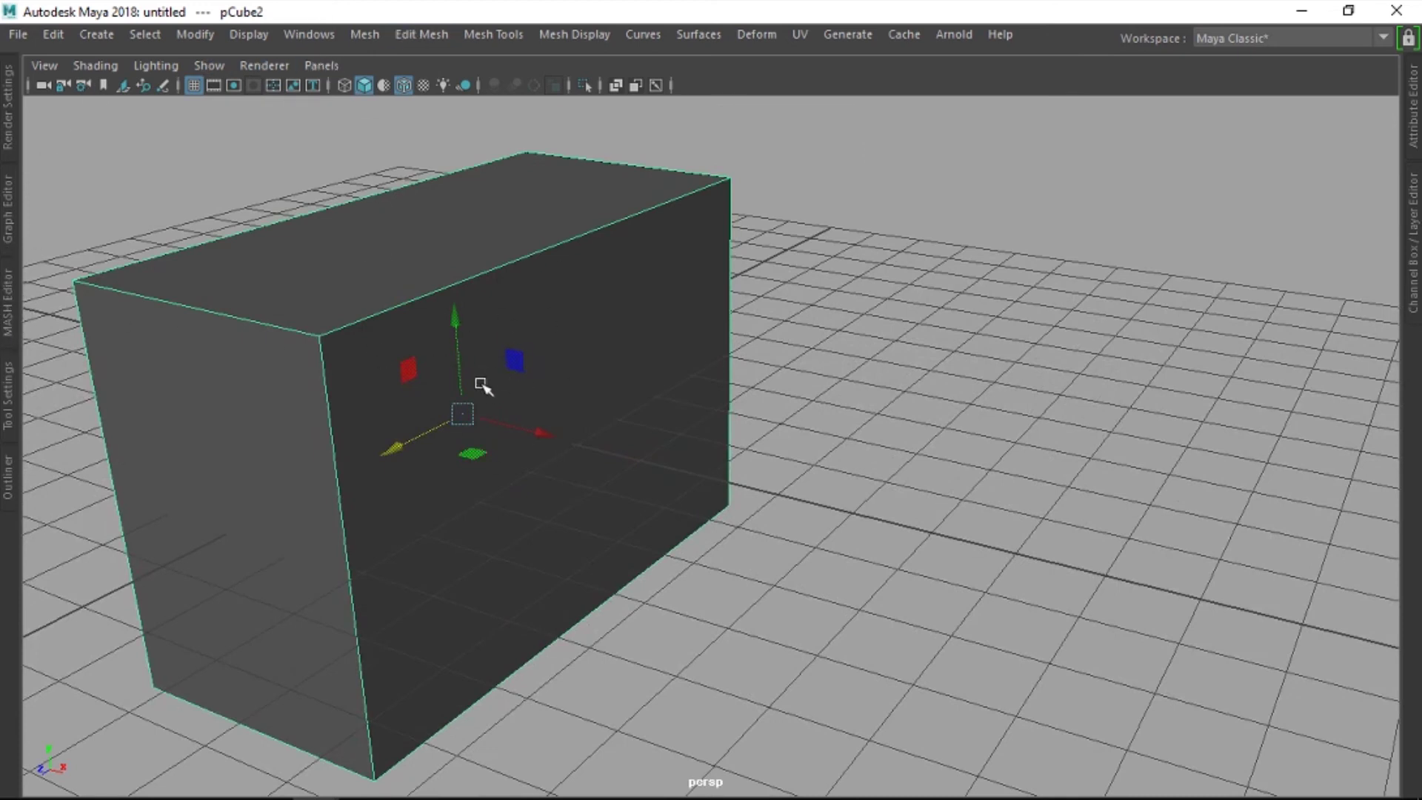
Step: Insert a vertical edge loop across the box and add offset loops on both sides
mouse_move(650, 403)
alt+mouse_down()
mouse_move(569, 448)
mouse_move(609, 444)
mouse_move(656, 387)
mouse_move(580, 410)
mouse_move(628, 423)
mouse_move(655, 412)
alt+mouse_up()
shift+right_drag(667, 368, 551, 302)
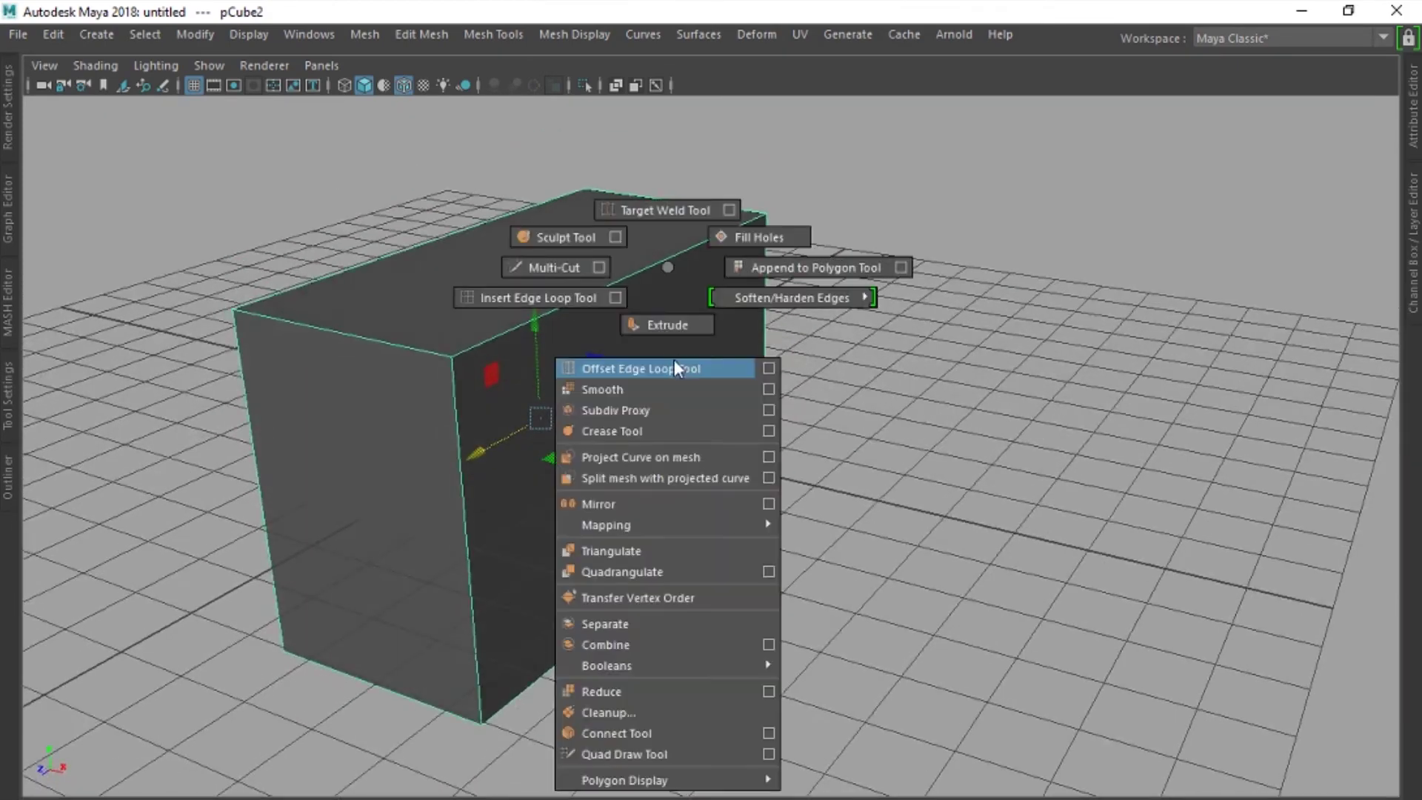
mouse_move(544, 325)
mouse_down()
mouse_move(549, 374)
mouse_move(600, 381)
mouse_up()
key(w)
shift+right_drag(526, 370, 544, 501)
drag(482, 483, 492, 571)
mouse_move(493, 571)
alt+mouse_down()
mouse_move(502, 524)
mouse_move(522, 510)
alt+mouse_up()
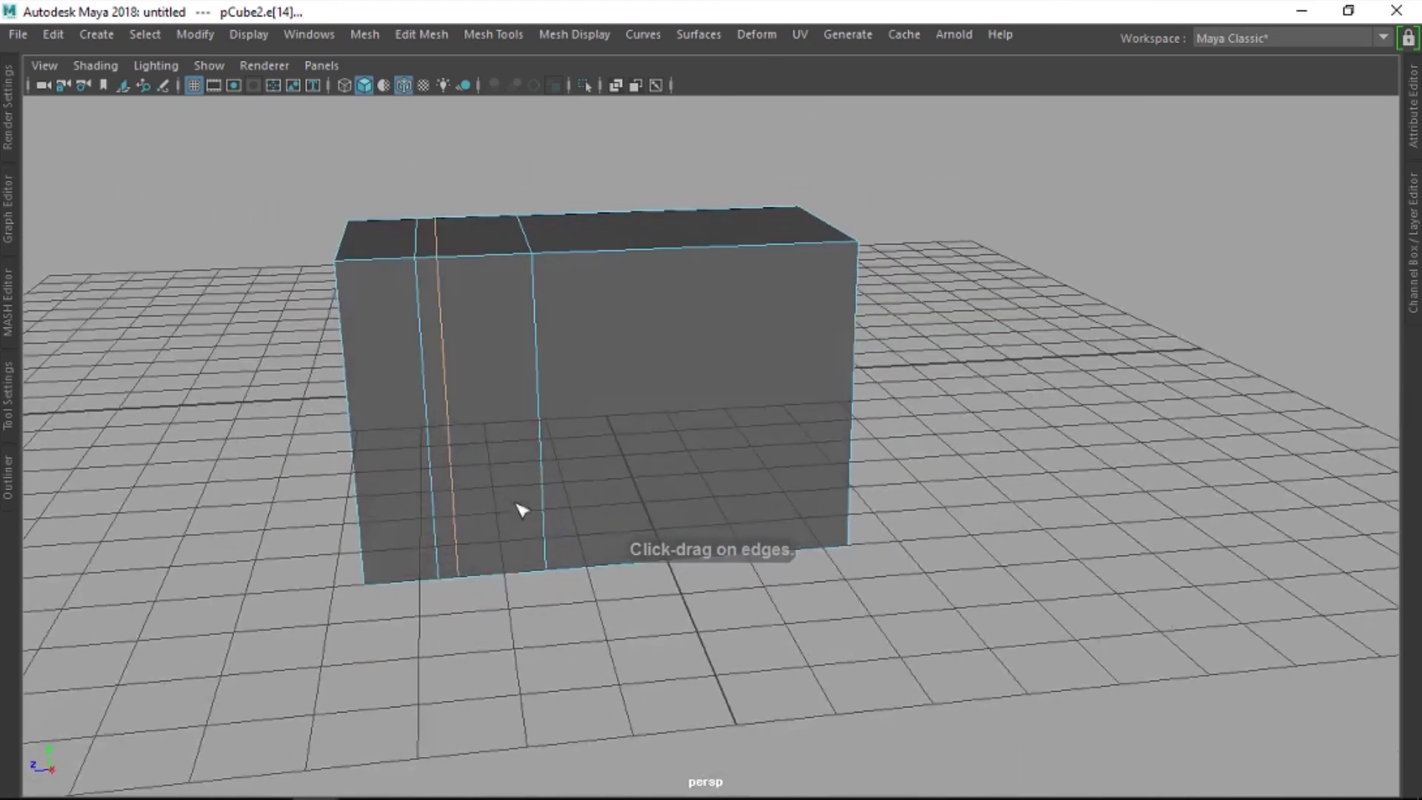
key(w)
Step: Select the whole vertical edge loop and shift it to the right
alt+drag(604, 470, 588, 426)
click(592, 429)
mouse_move(661, 470)
alt+mouse_down()
mouse_move(619, 444)
mouse_move(620, 418)
mouse_move(672, 422)
alt+mouse_up()
click(631, 402)
double_click(555, 428)
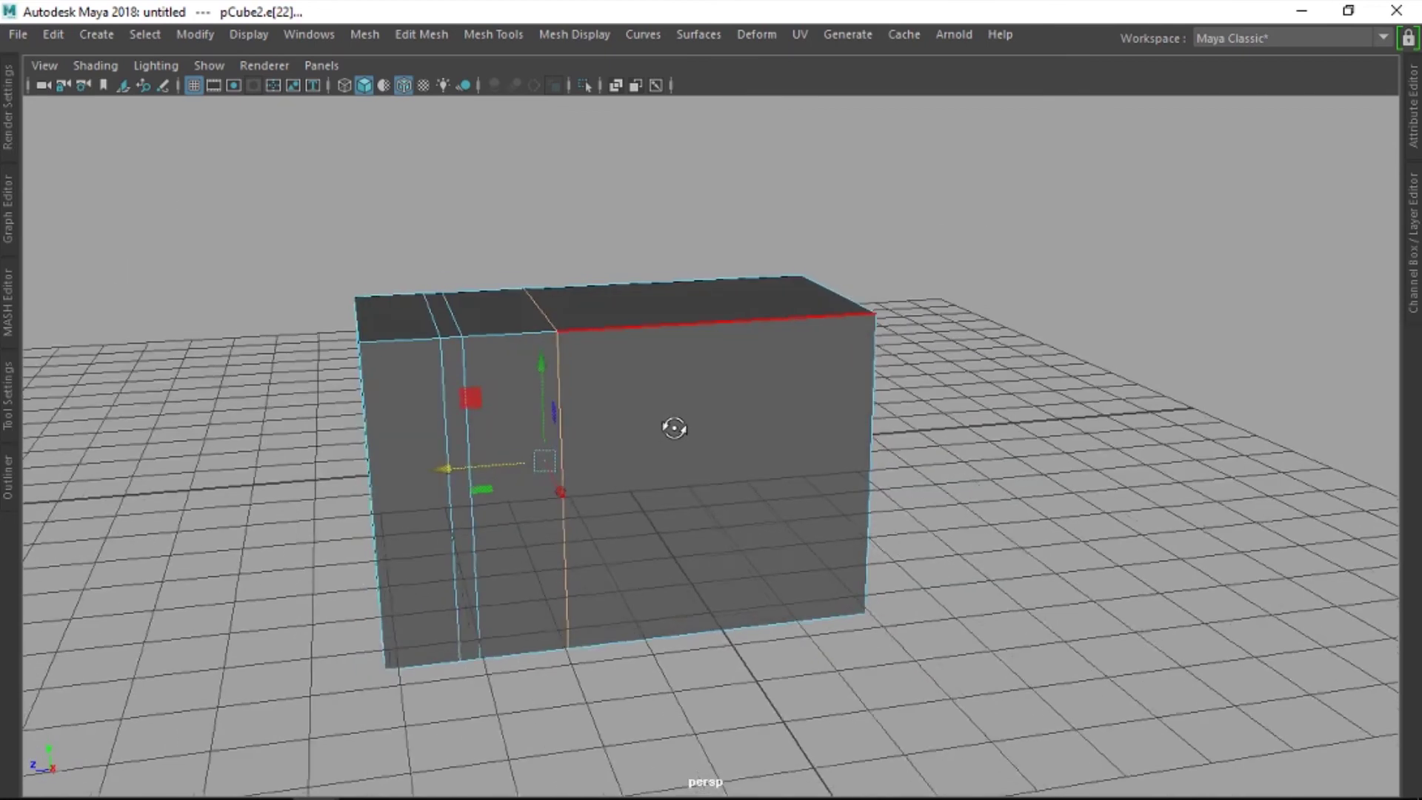
drag(534, 463, 610, 459)
Step: Offset another edge loop beside the notch's centre
mouse_move(665, 348)
alt+mouse_down()
mouse_move(673, 374)
mouse_move(574, 302)
mouse_move(575, 371)
mouse_move(657, 381)
mouse_move(654, 406)
mouse_move(694, 448)
mouse_move(723, 429)
mouse_move(692, 454)
mouse_move(731, 438)
alt+mouse_up()
shift+right_drag(716, 392, 712, 538)
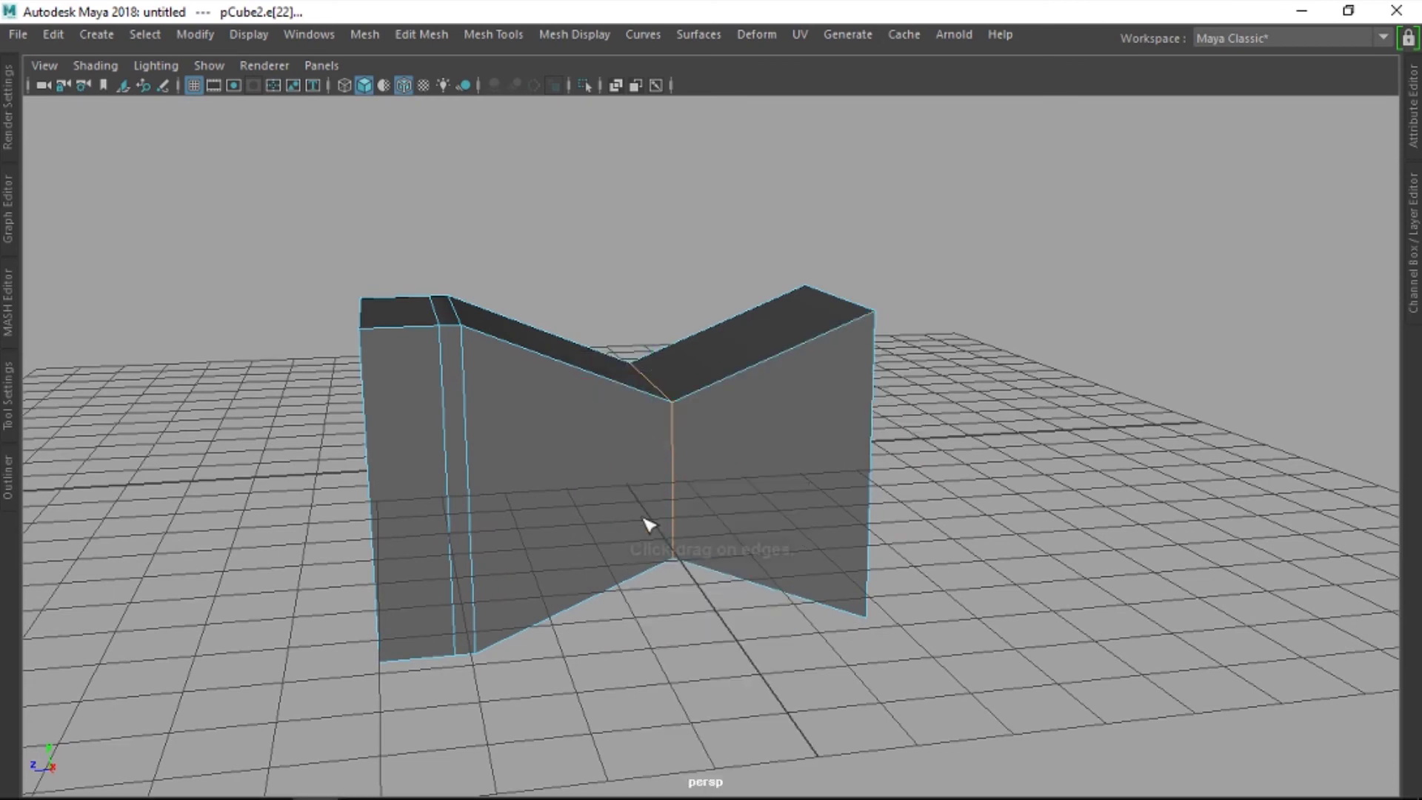
drag(578, 608, 614, 585)
Step: Move the new edge loop left along X, then nudge it slightly back right
key(w)
alt+middle_drag(628, 496, 587, 518)
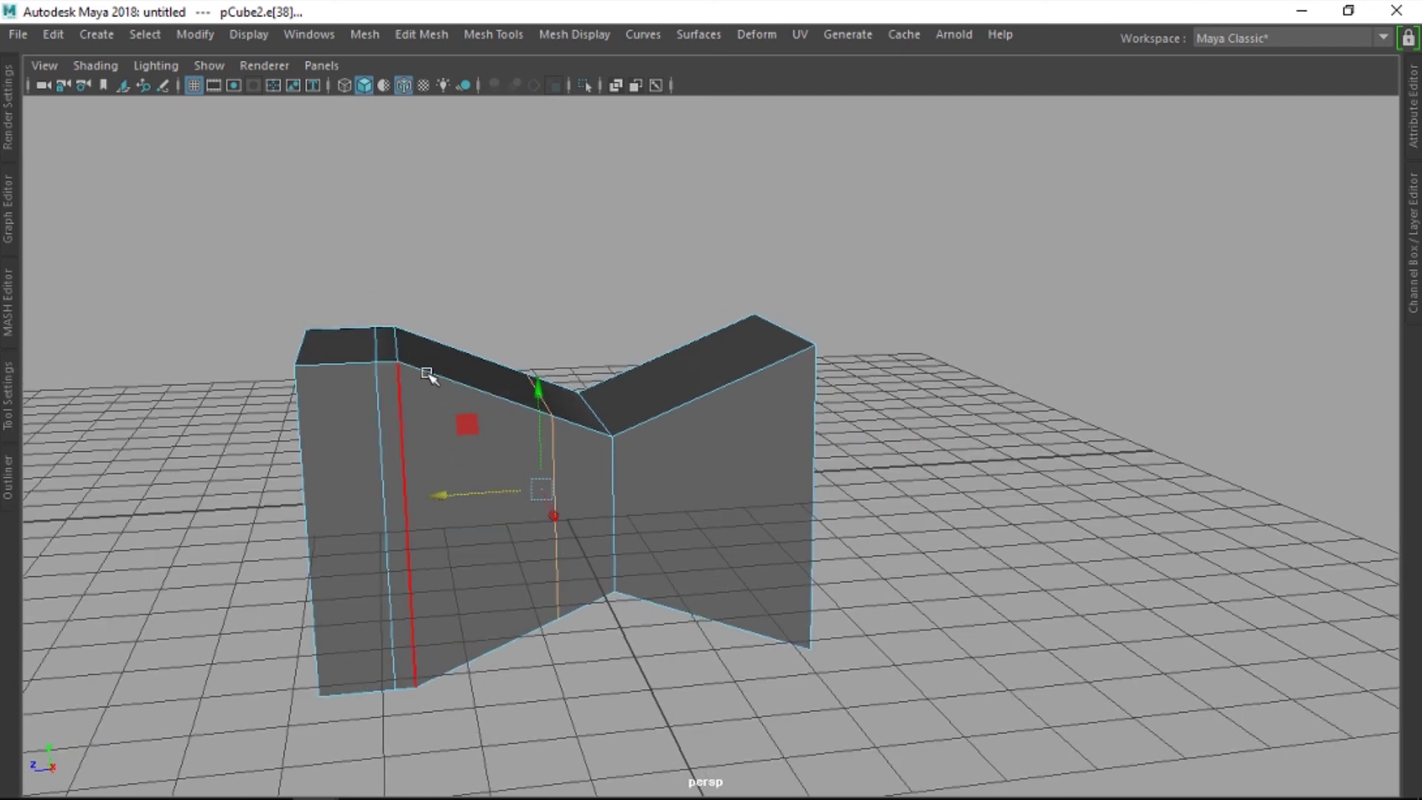
drag(476, 491, 424, 495)
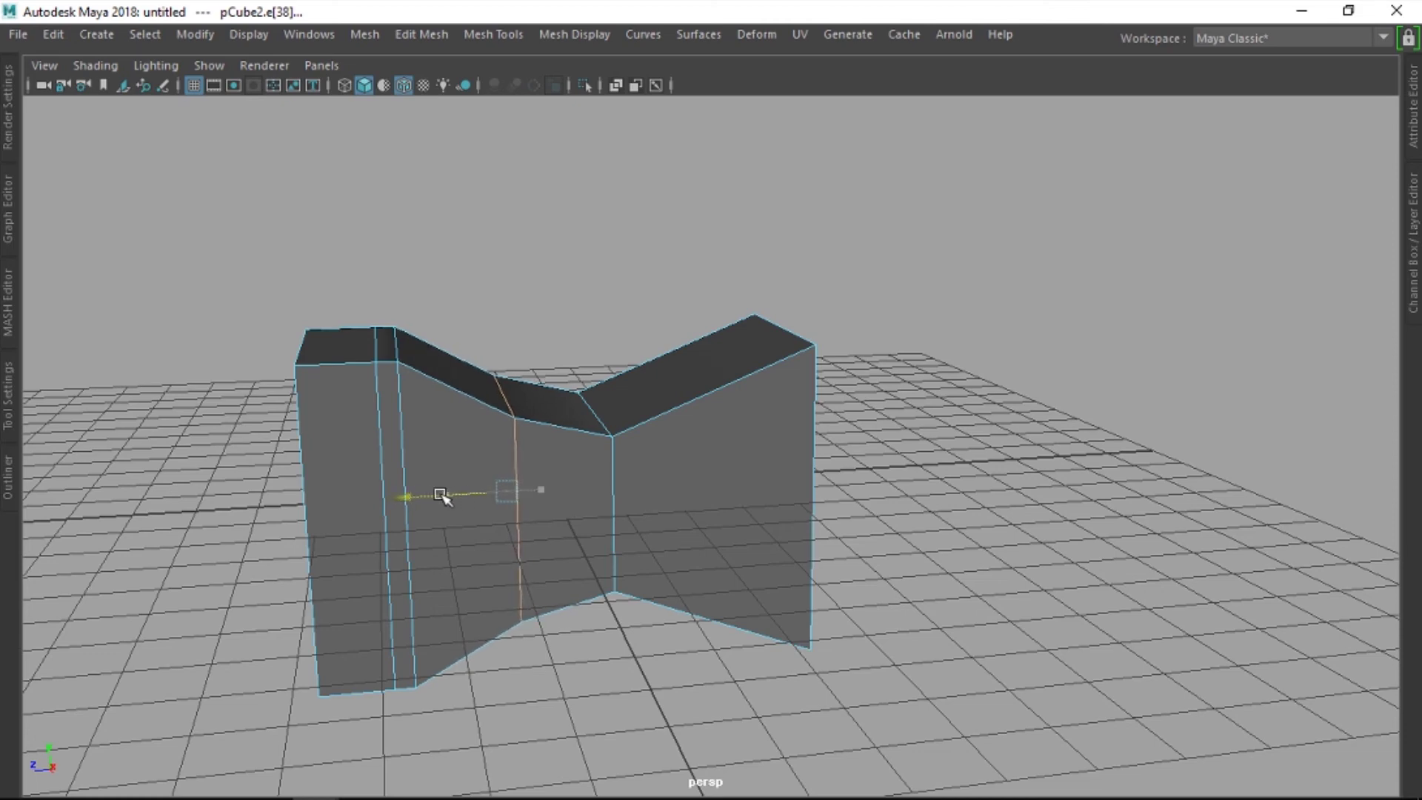
mouse_move(423, 494)
mouse_down()
mouse_move(506, 463)
mouse_move(501, 412)
mouse_move(565, 451)
mouse_move(629, 397)
mouse_move(587, 407)
mouse_up()
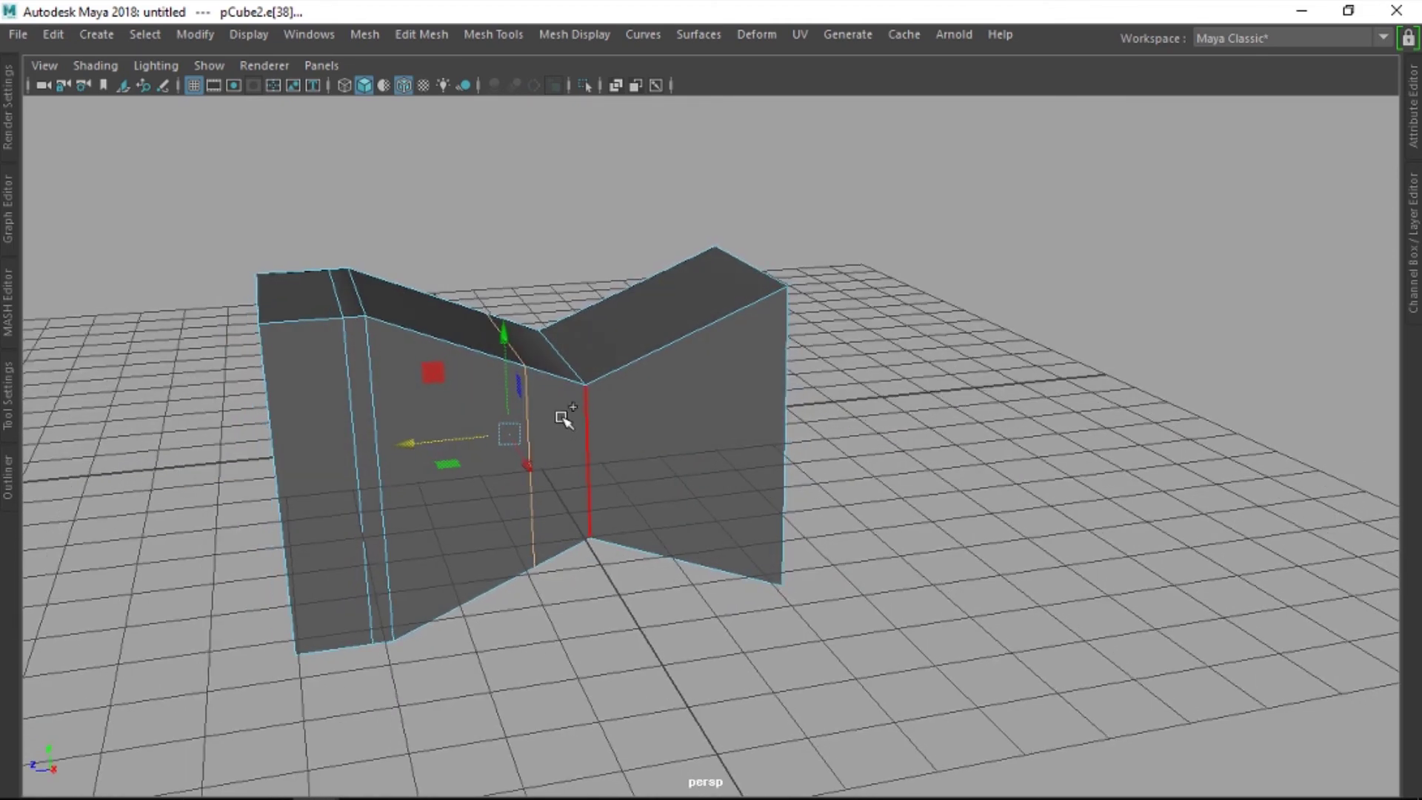
Step: Slide the edge loop left along the face with the Slide Edge Tool
shift+right_click(559, 393)
click(577, 552)
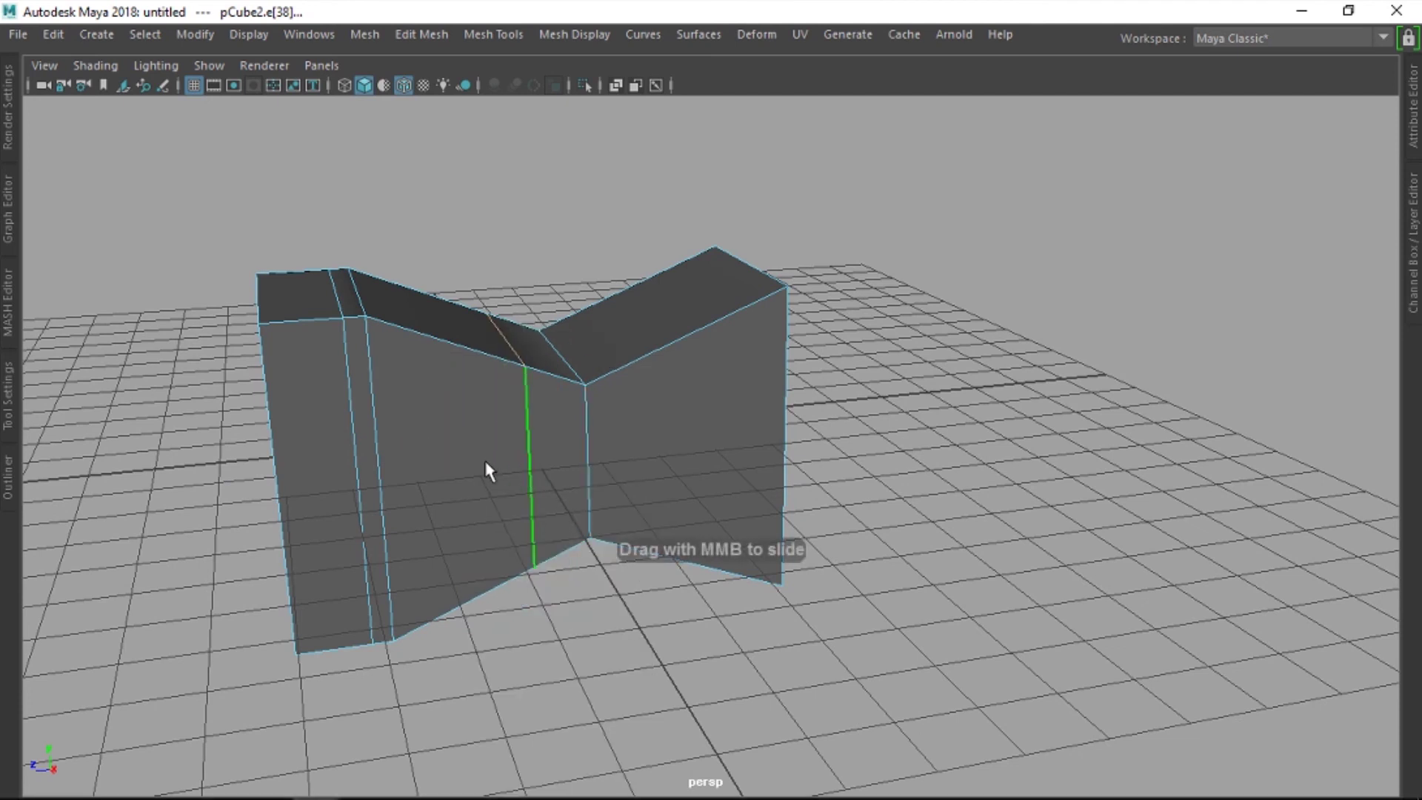
mouse_move(528, 465)
middle_down()
mouse_move(467, 477)
mouse_move(487, 466)
mouse_move(473, 470)
mouse_move(533, 486)
middle_up()
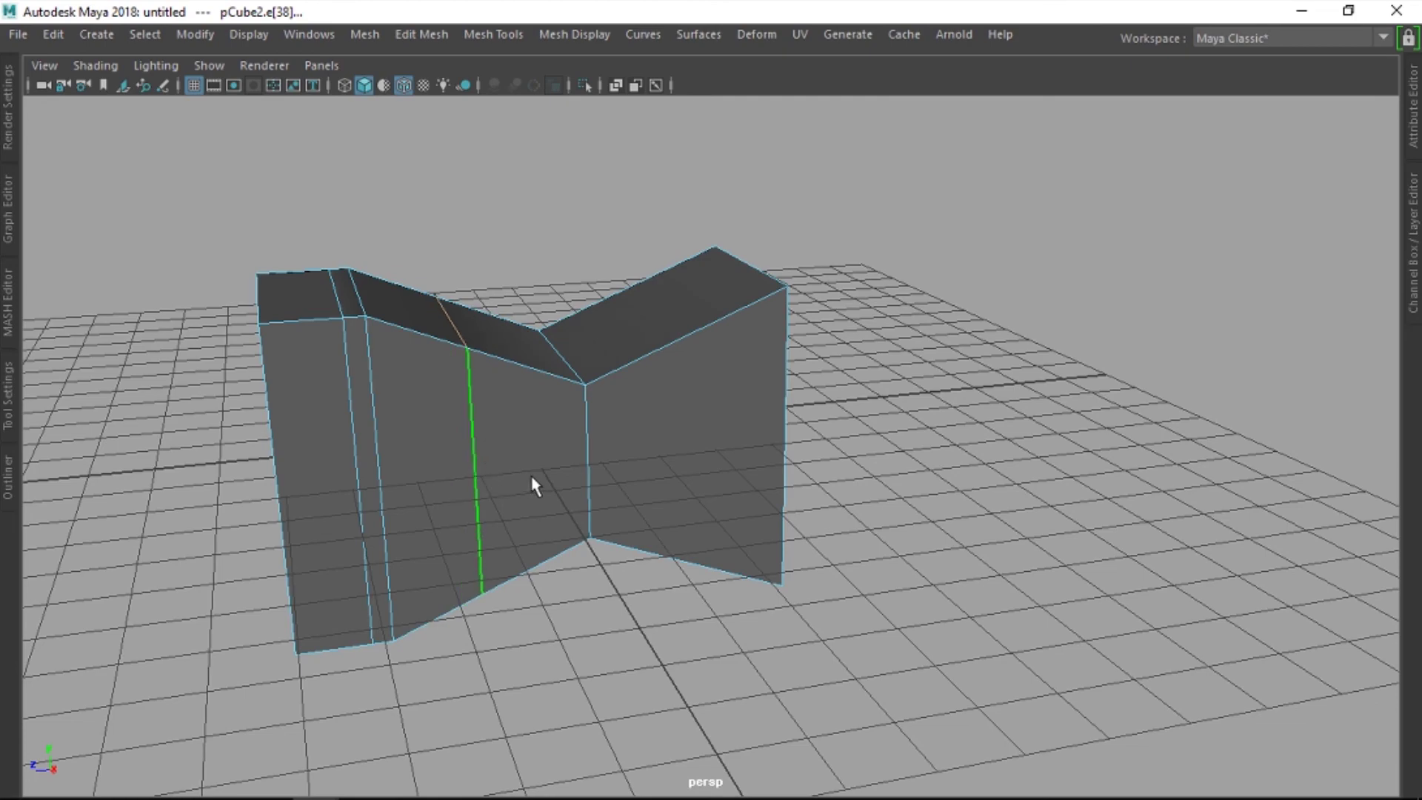
mouse_move(533, 485)
alt+mouse_down()
mouse_move(513, 474)
mouse_move(405, 491)
mouse_move(477, 496)
mouse_move(552, 444)
mouse_move(552, 400)
mouse_move(546, 412)
mouse_move(652, 377)
mouse_move(619, 447)
mouse_move(577, 479)
mouse_move(548, 438)
mouse_move(664, 432)
mouse_move(557, 475)
alt+mouse_up()
key(w)
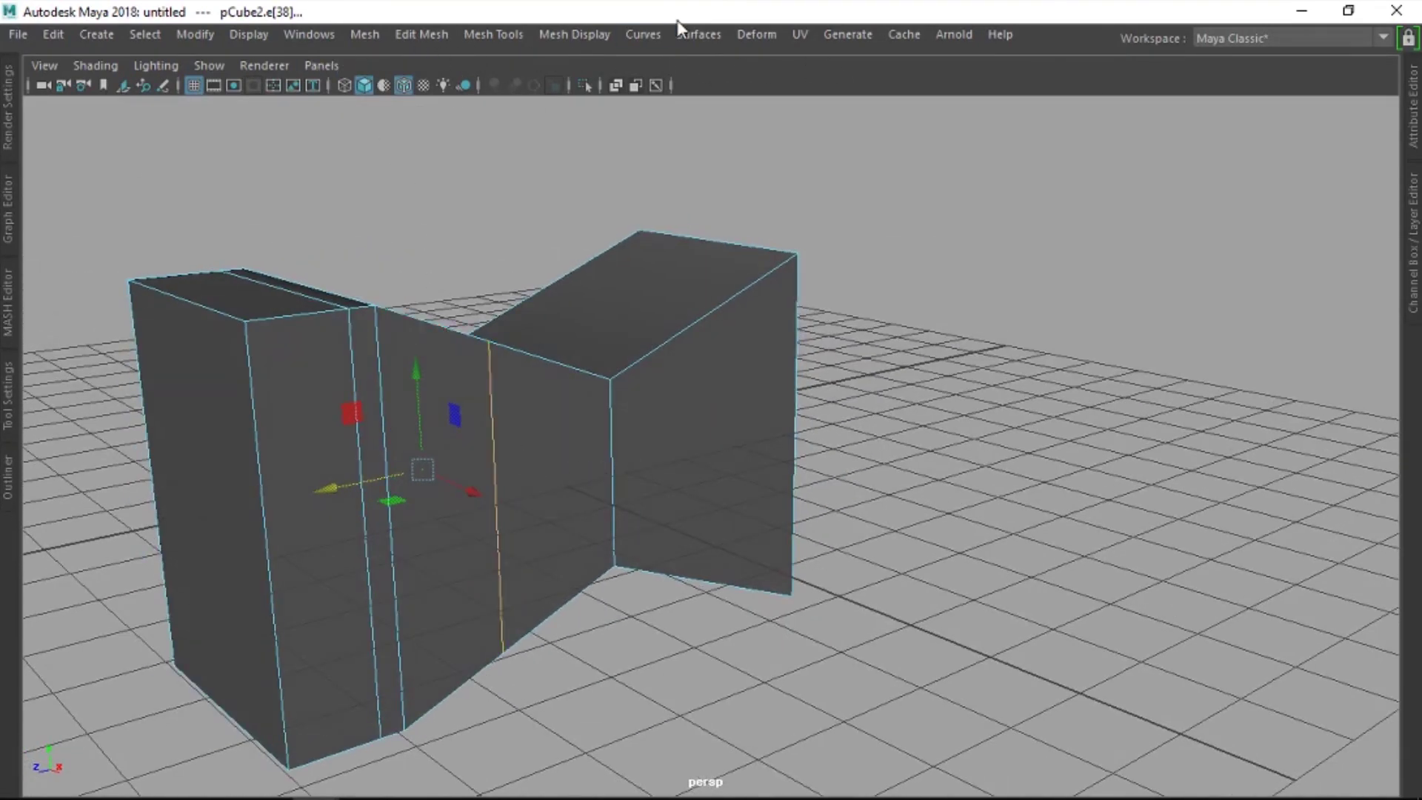
mouse_move(831, 284)
alt+mouse_down()
mouse_move(619, 371)
mouse_move(593, 251)
alt+mouse_up()
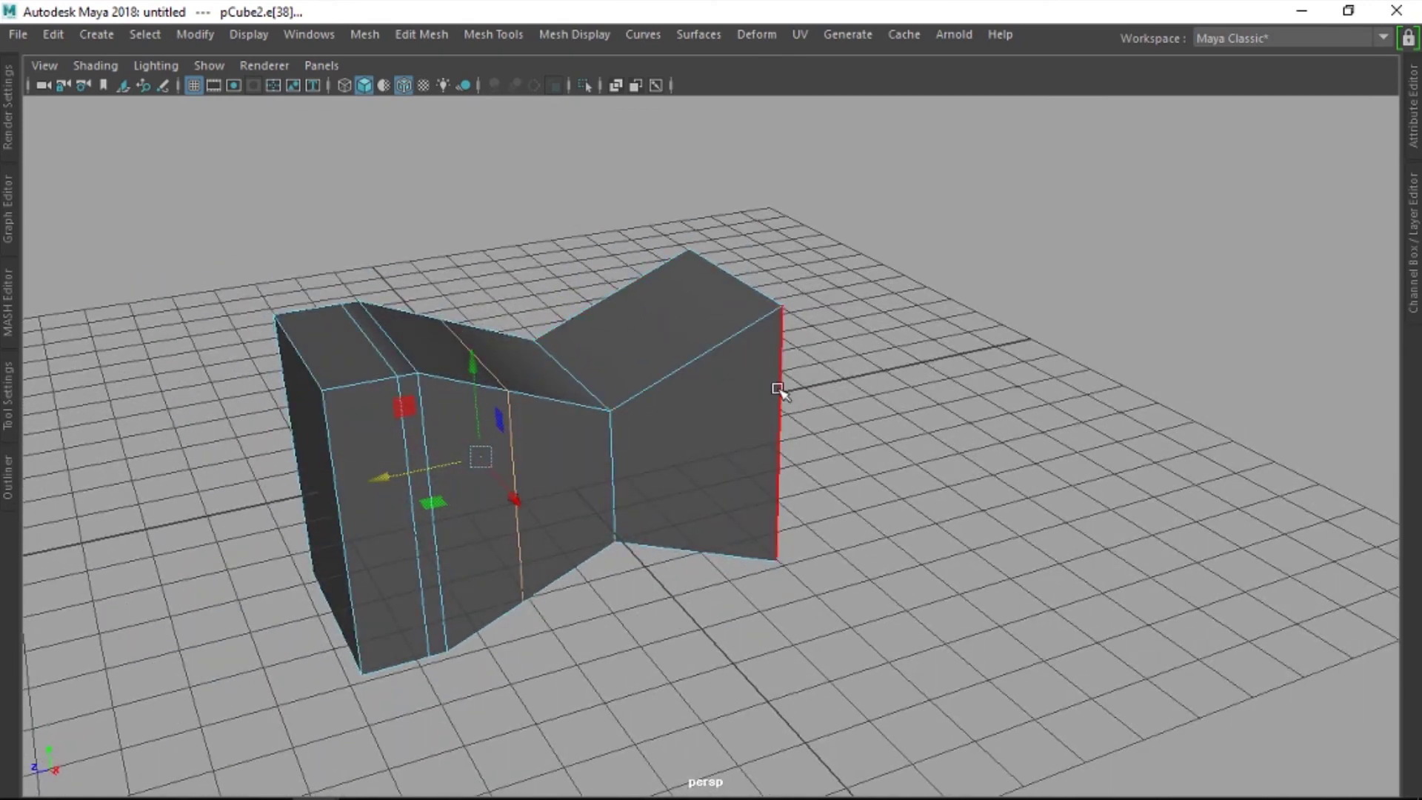
mouse_move(777, 388)
alt+mouse_down()
mouse_move(682, 429)
mouse_move(724, 387)
alt+mouse_up()
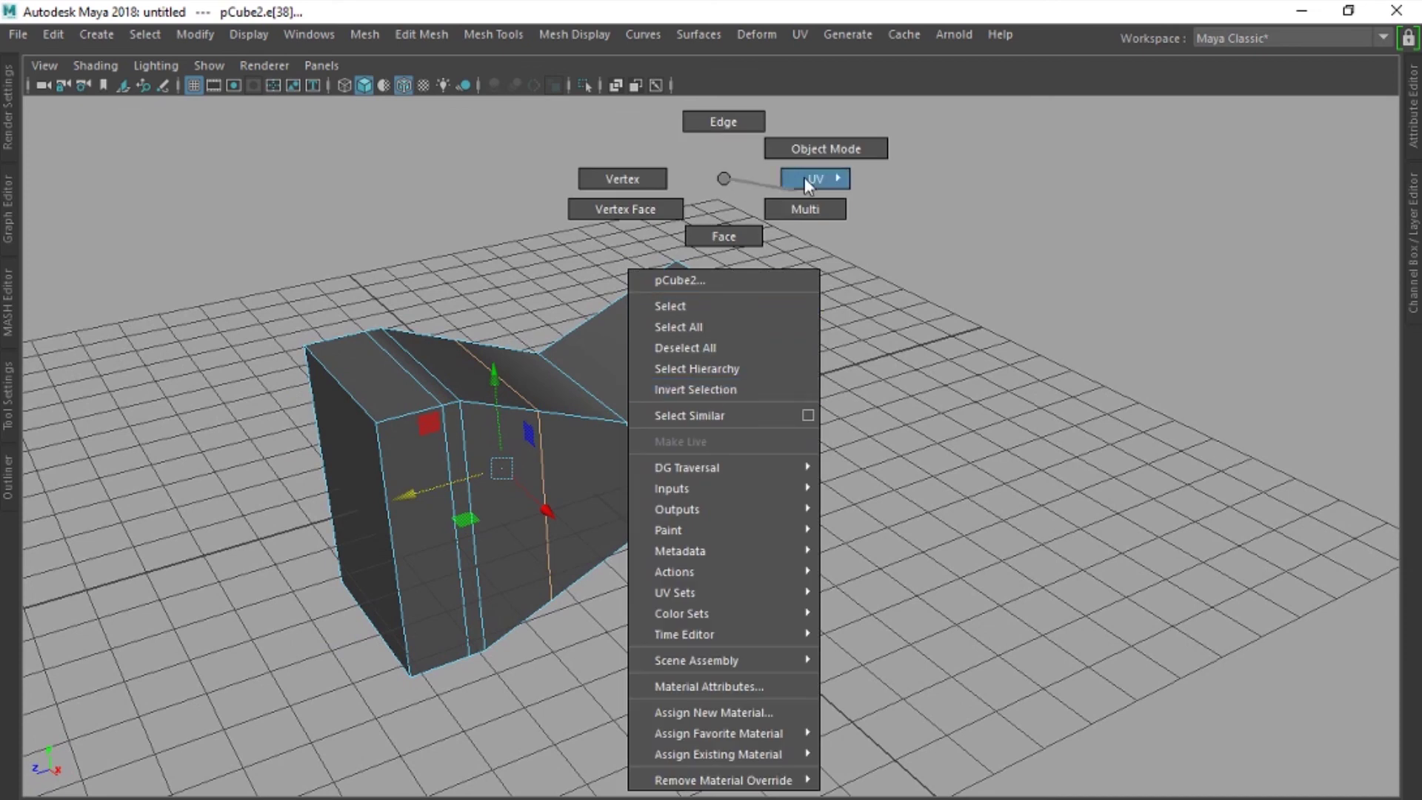
Step: Select the notched box mesh and delete it
right_drag(727, 178, 832, 146)
click(832, 296)
click(718, 415)
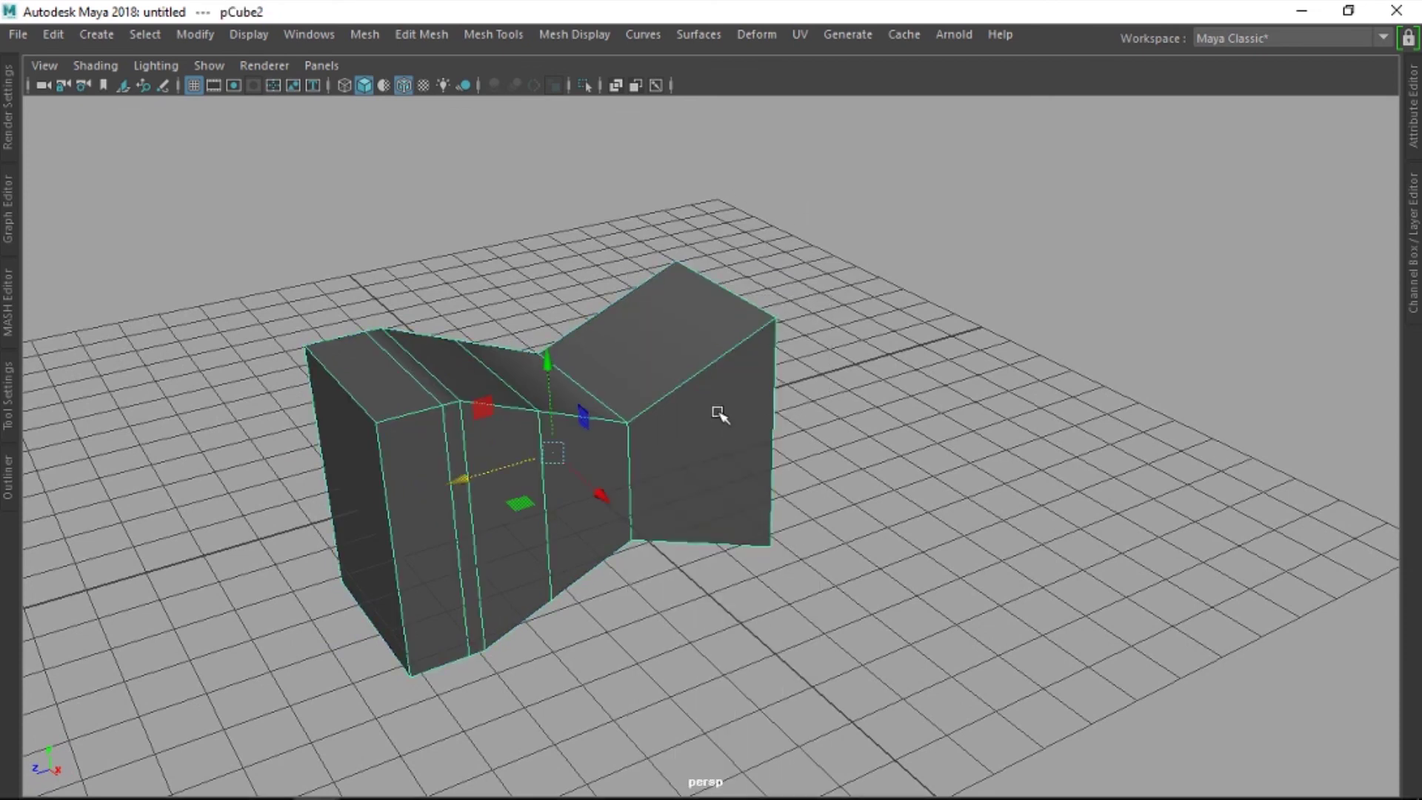
key(Delete)
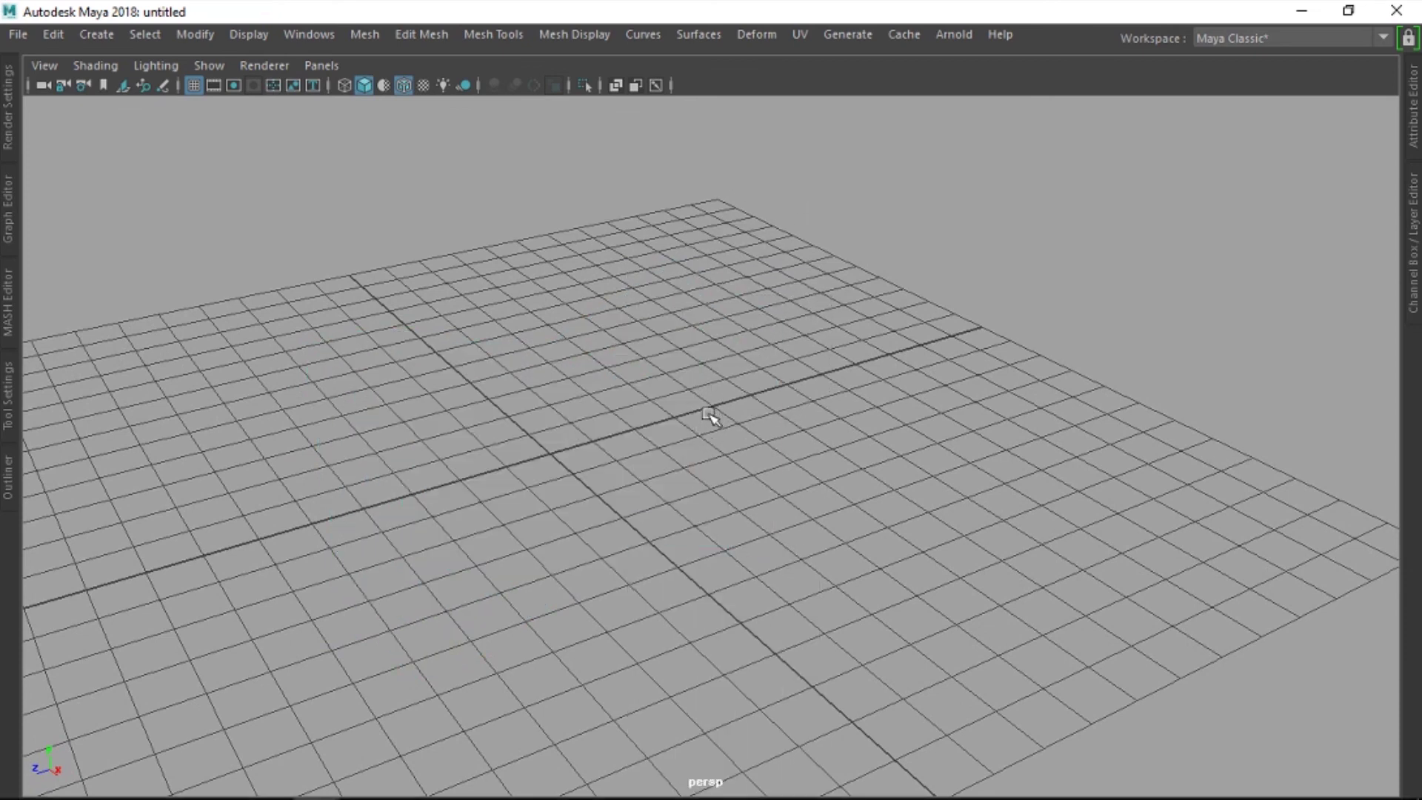
Step: Frame the empty grid and create a new polygon cube at the origin
key(f)
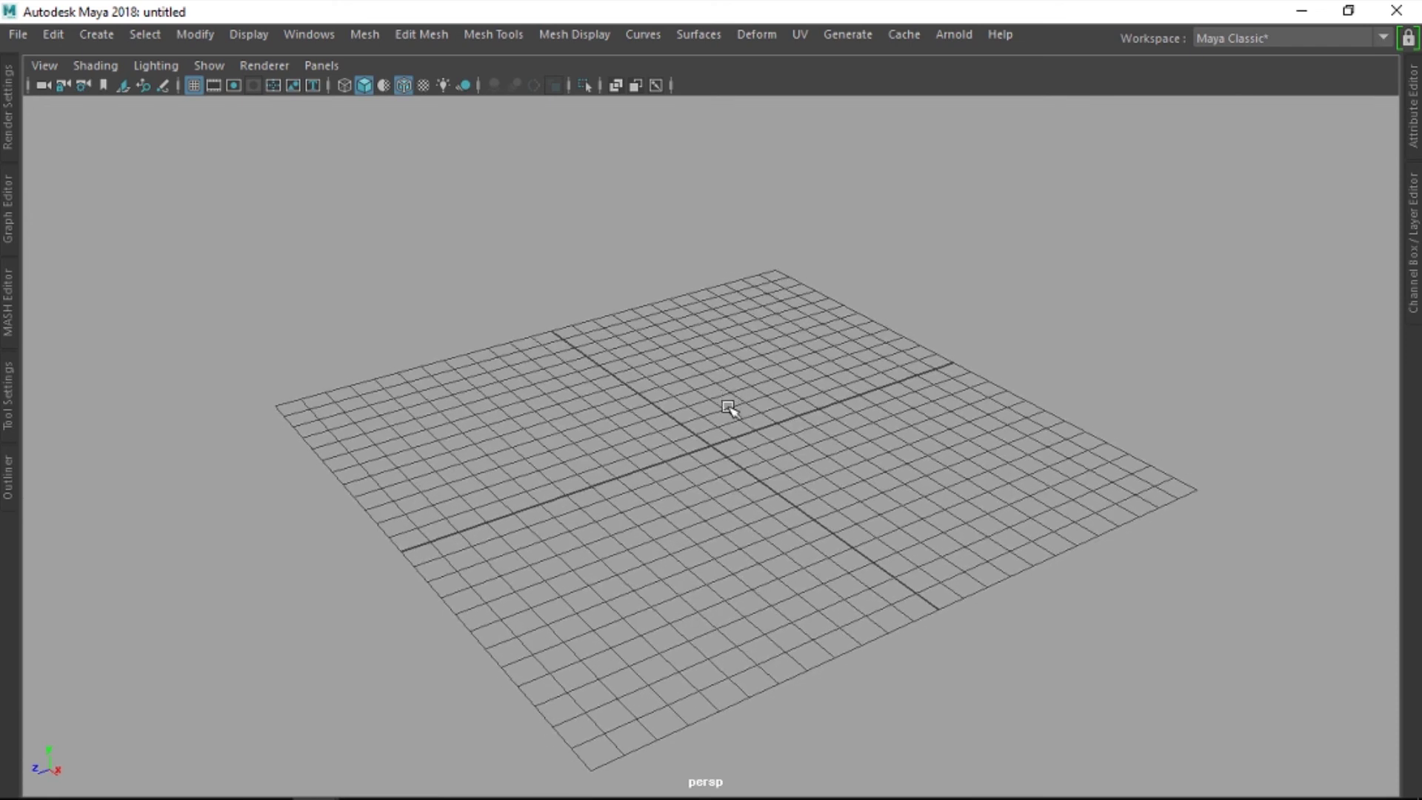
mouse_move(685, 440)
alt+mouse_down()
mouse_move(666, 430)
mouse_move(705, 460)
alt+mouse_up()
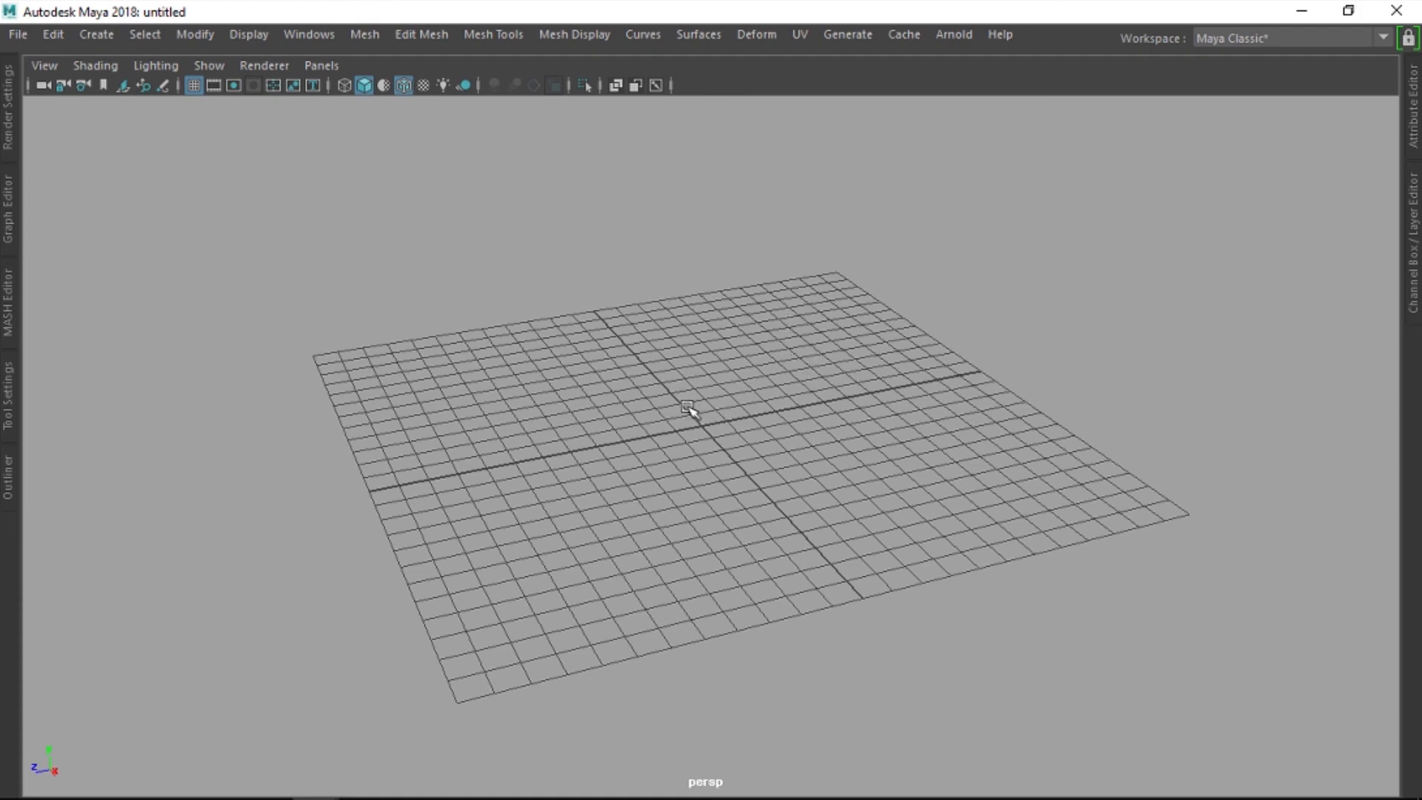
mouse_move(689, 409)
alt+mouse_down()
mouse_move(737, 394)
mouse_move(725, 448)
mouse_move(737, 454)
mouse_move(737, 416)
alt+mouse_up()
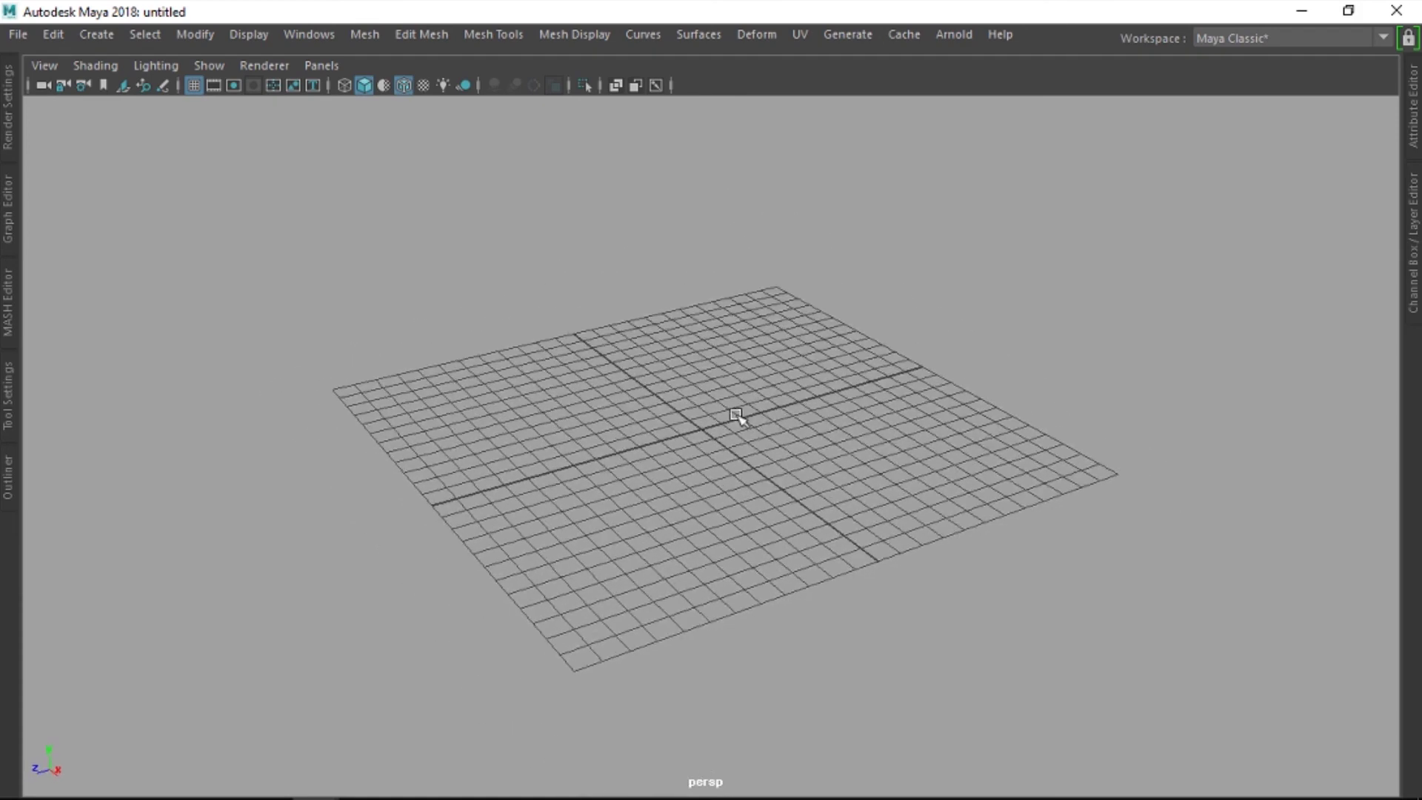
mouse_move(691, 464)
alt+right_down()
mouse_move(920, 406)
mouse_move(842, 435)
alt+right_up()
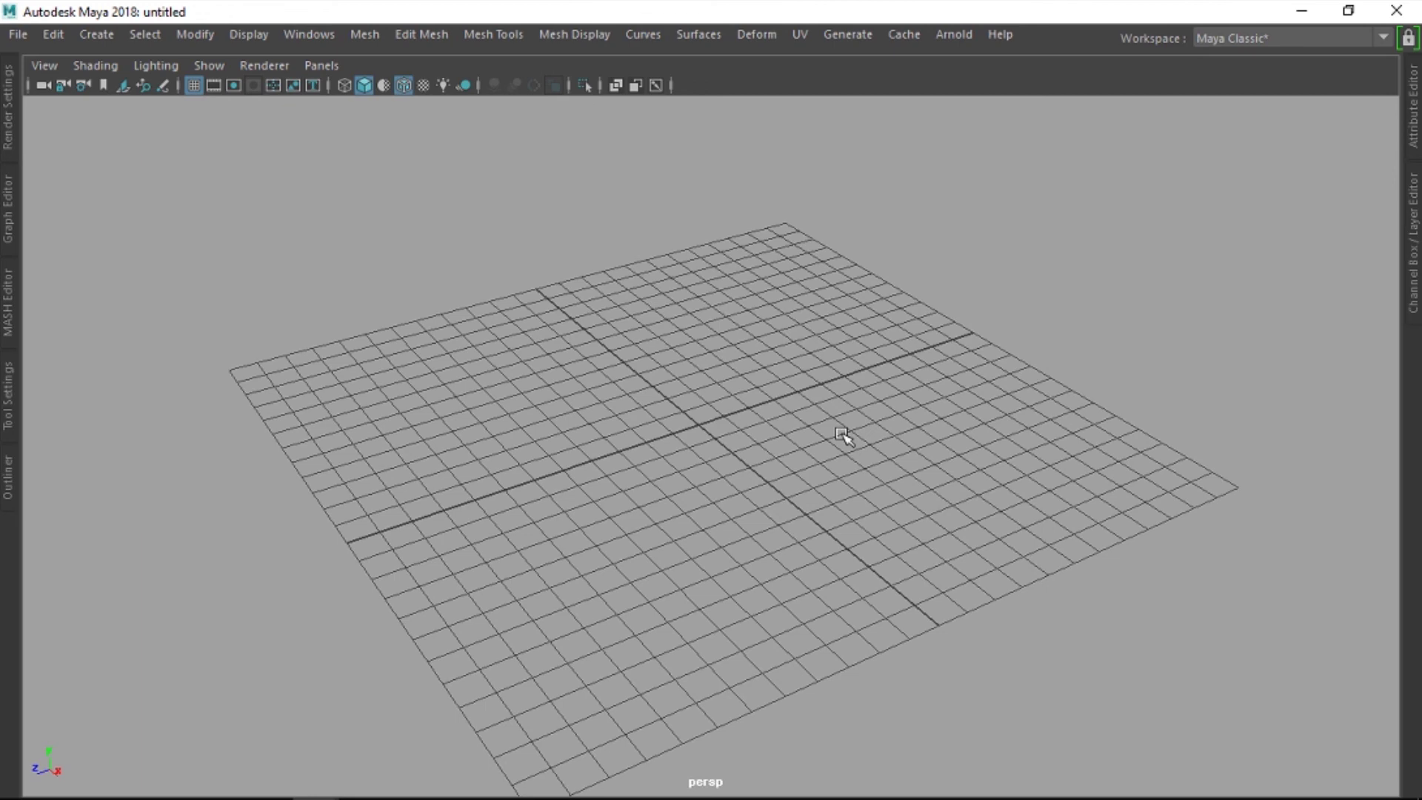
mouse_move(805, 428)
alt+mouse_down()
mouse_move(761, 422)
mouse_move(723, 316)
alt+mouse_up()
shift+right_drag(711, 348, 703, 411)
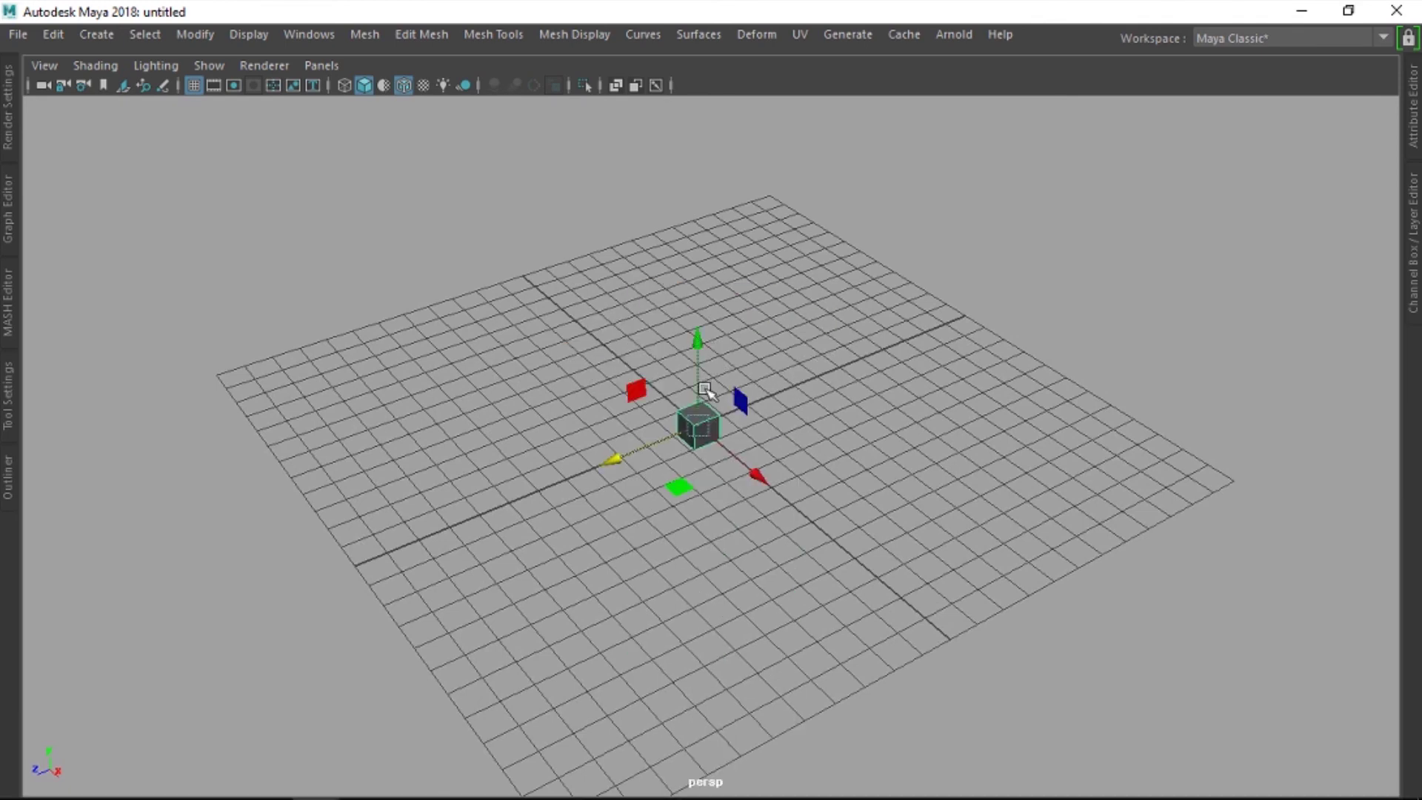
Step: Smooth the new cube into a sphere with 2 divisions
key(f)
mouse_move(851, 435)
alt+mouse_down()
mouse_move(896, 436)
mouse_move(766, 463)
mouse_move(889, 351)
alt+mouse_up()
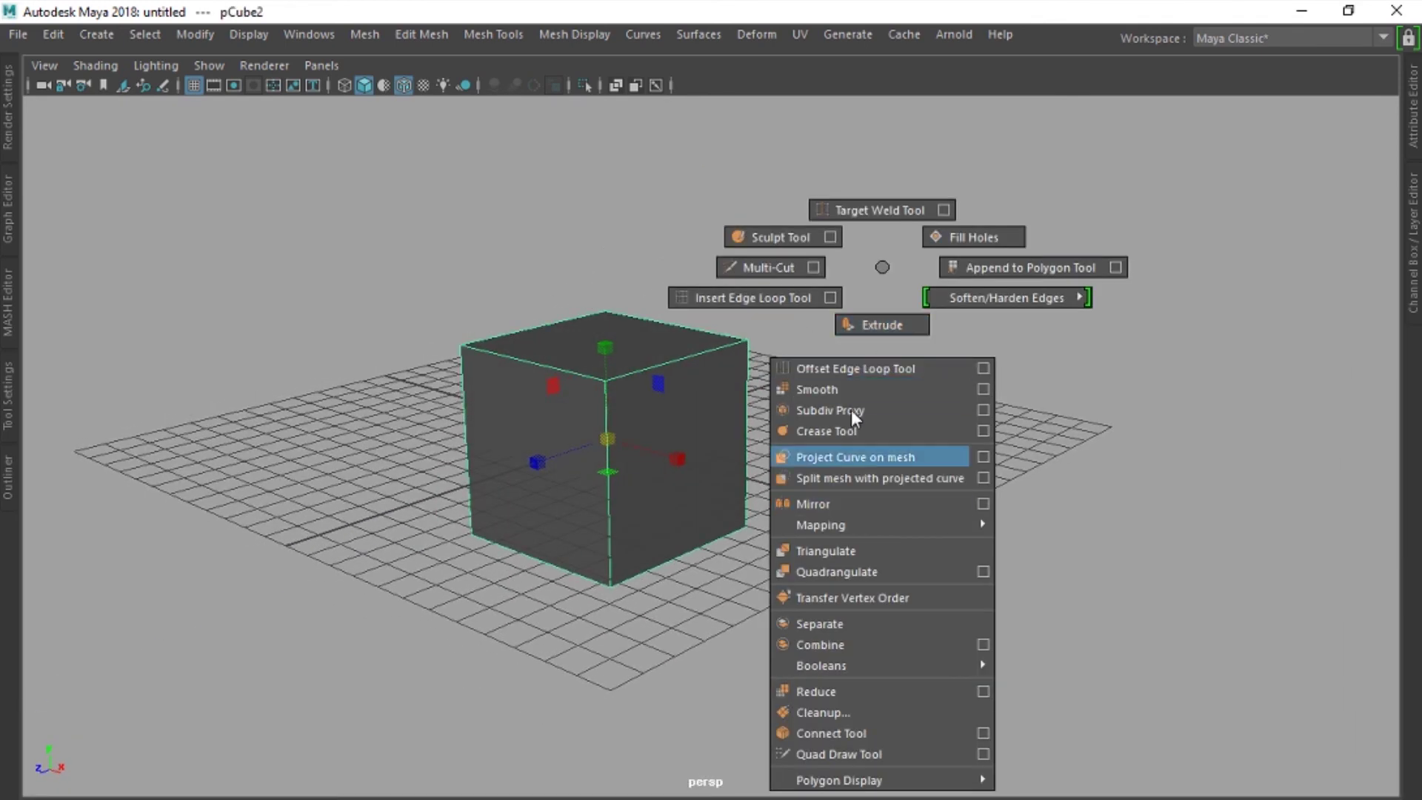
shift+right_drag(889, 353, 815, 388)
alt+drag(818, 389, 912, 326)
drag(942, 265, 953, 267)
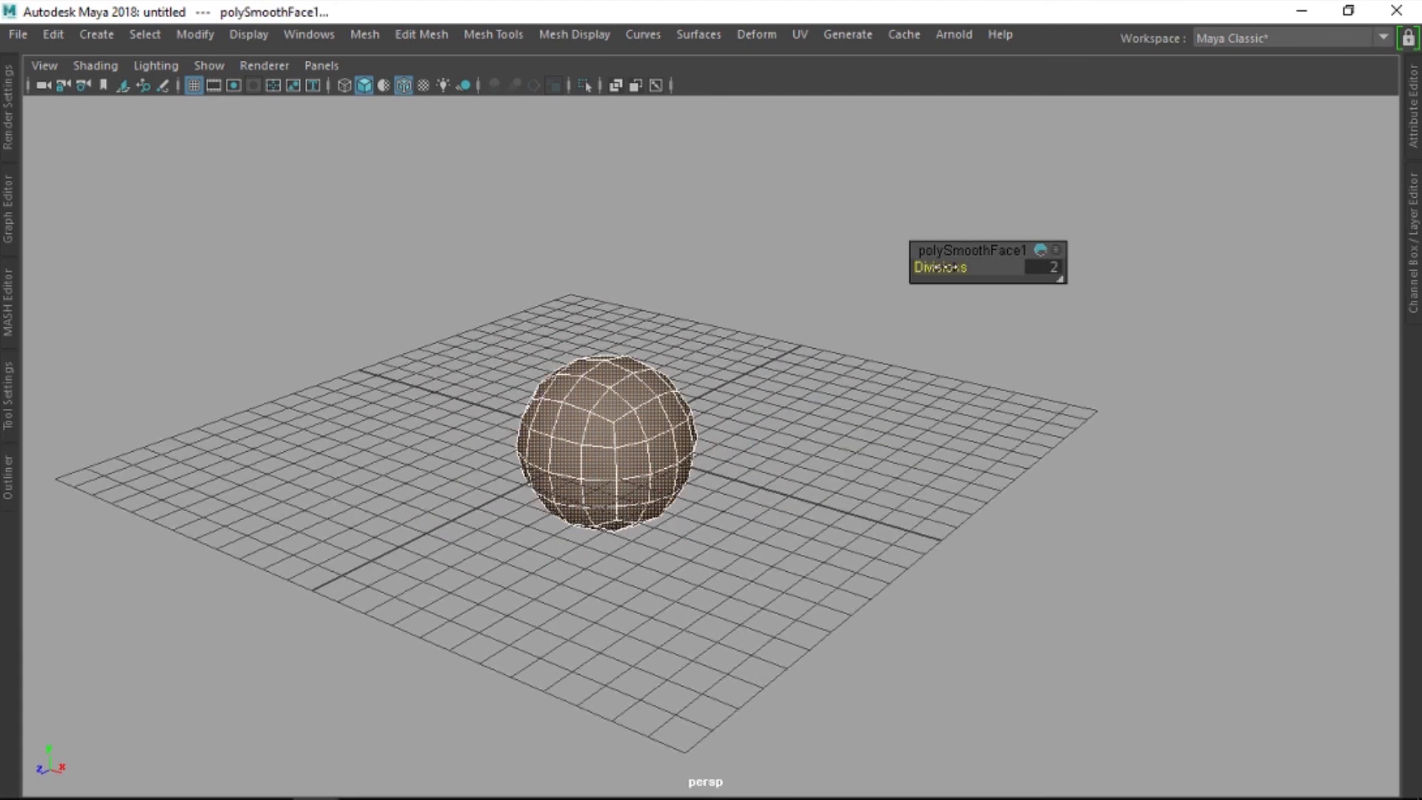
Step: In front view, select the bottom half of the faces and delete them to leave a dome
drag(868, 403, 816, 402)
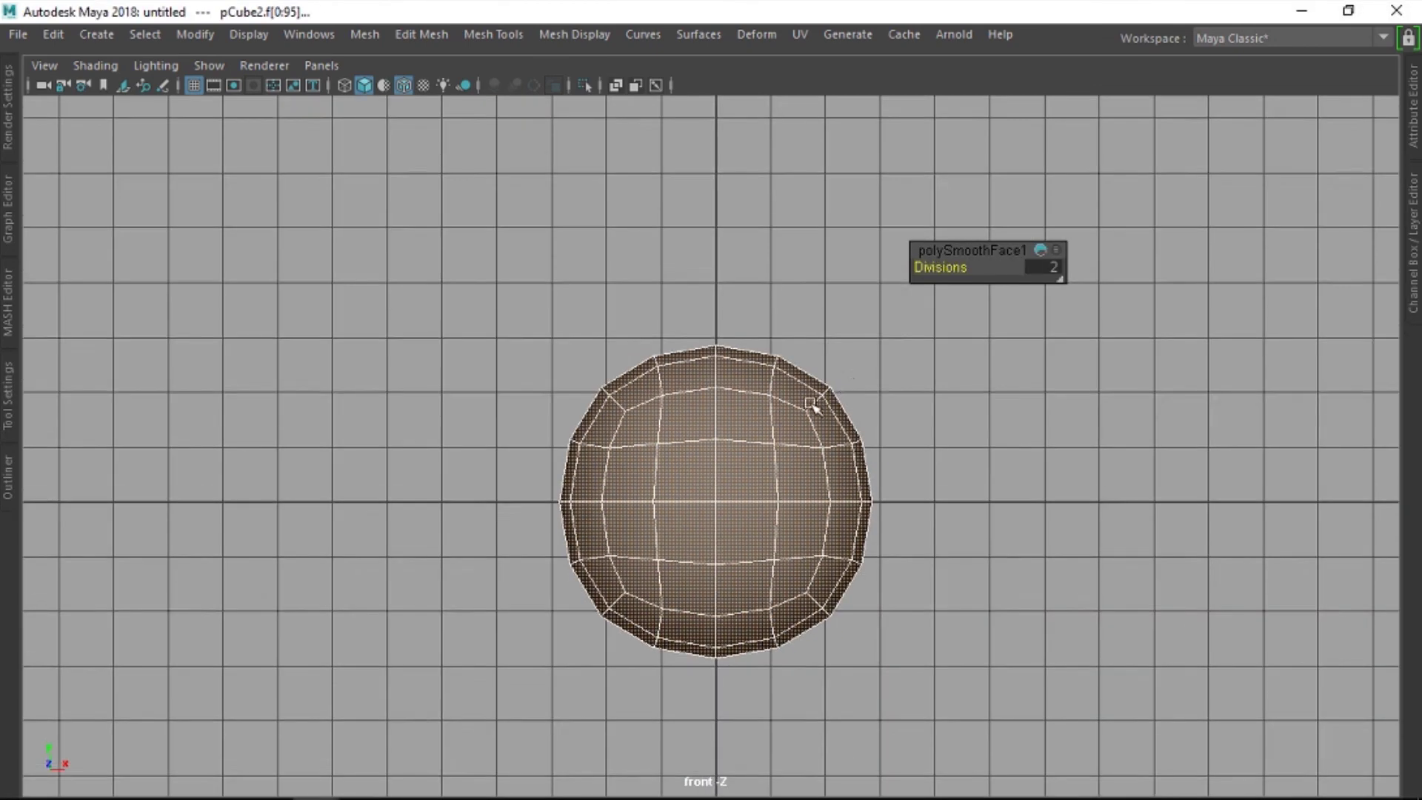
key(F8)
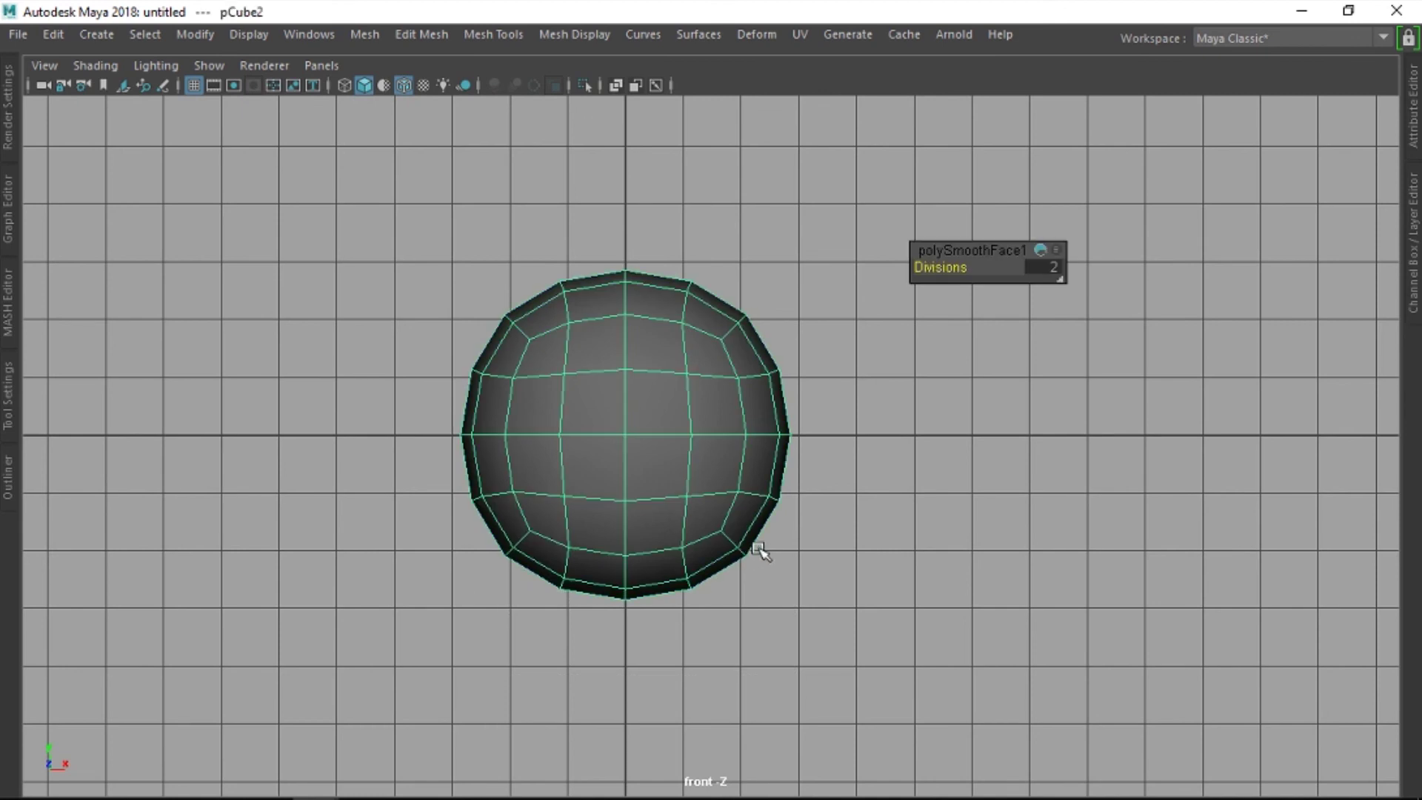
key(F8)
drag(786, 663, 400, 546)
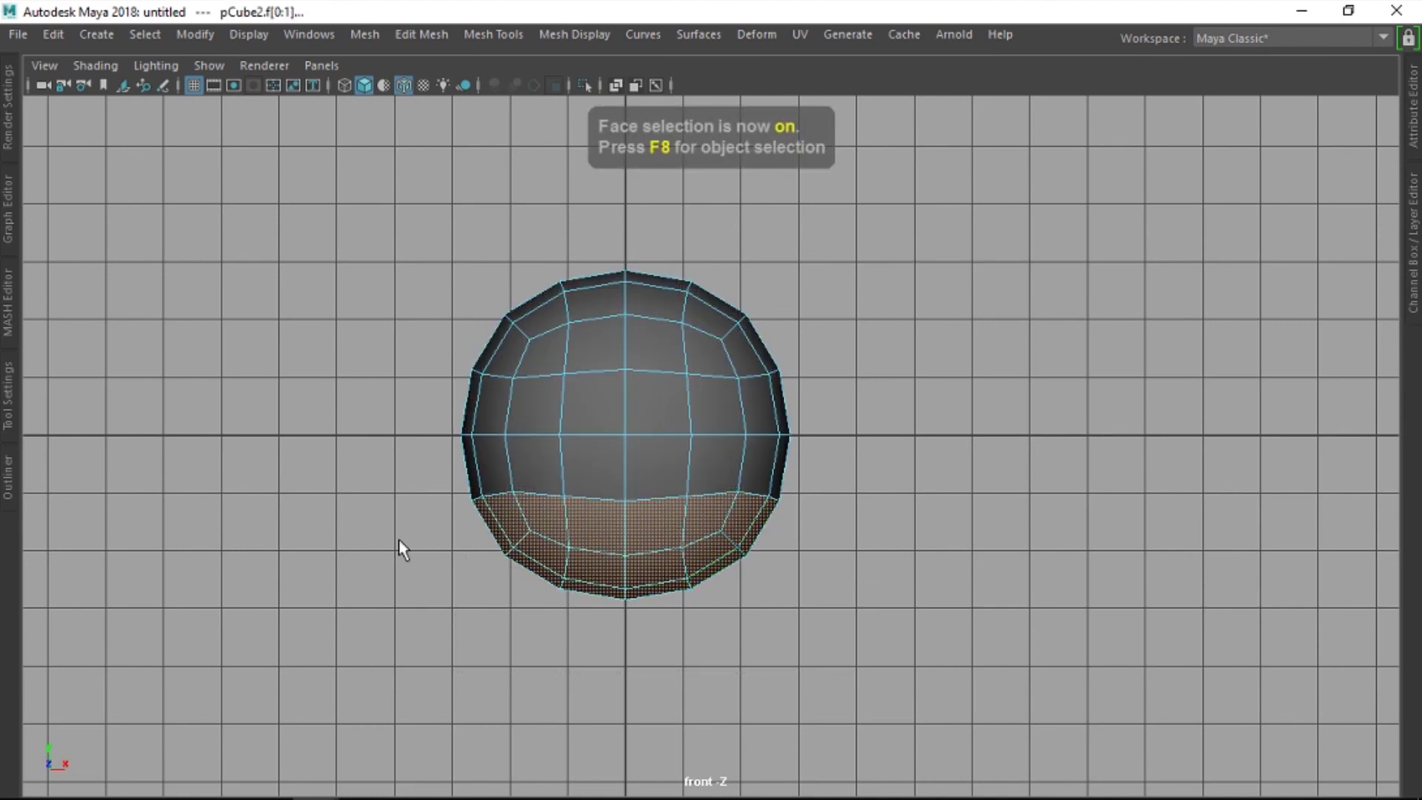
key(Delete)
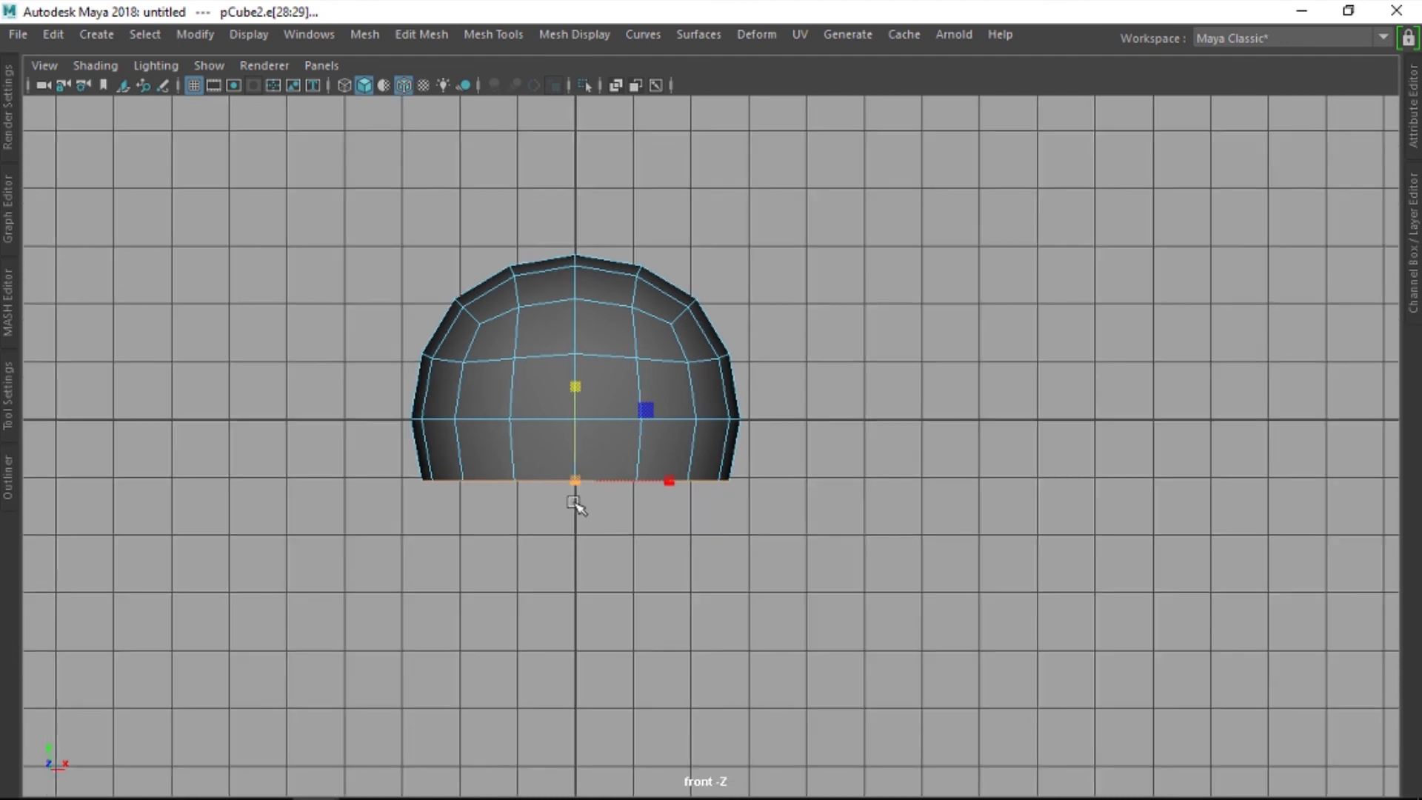
scroll(593, 518, up, 3)
click(519, 514)
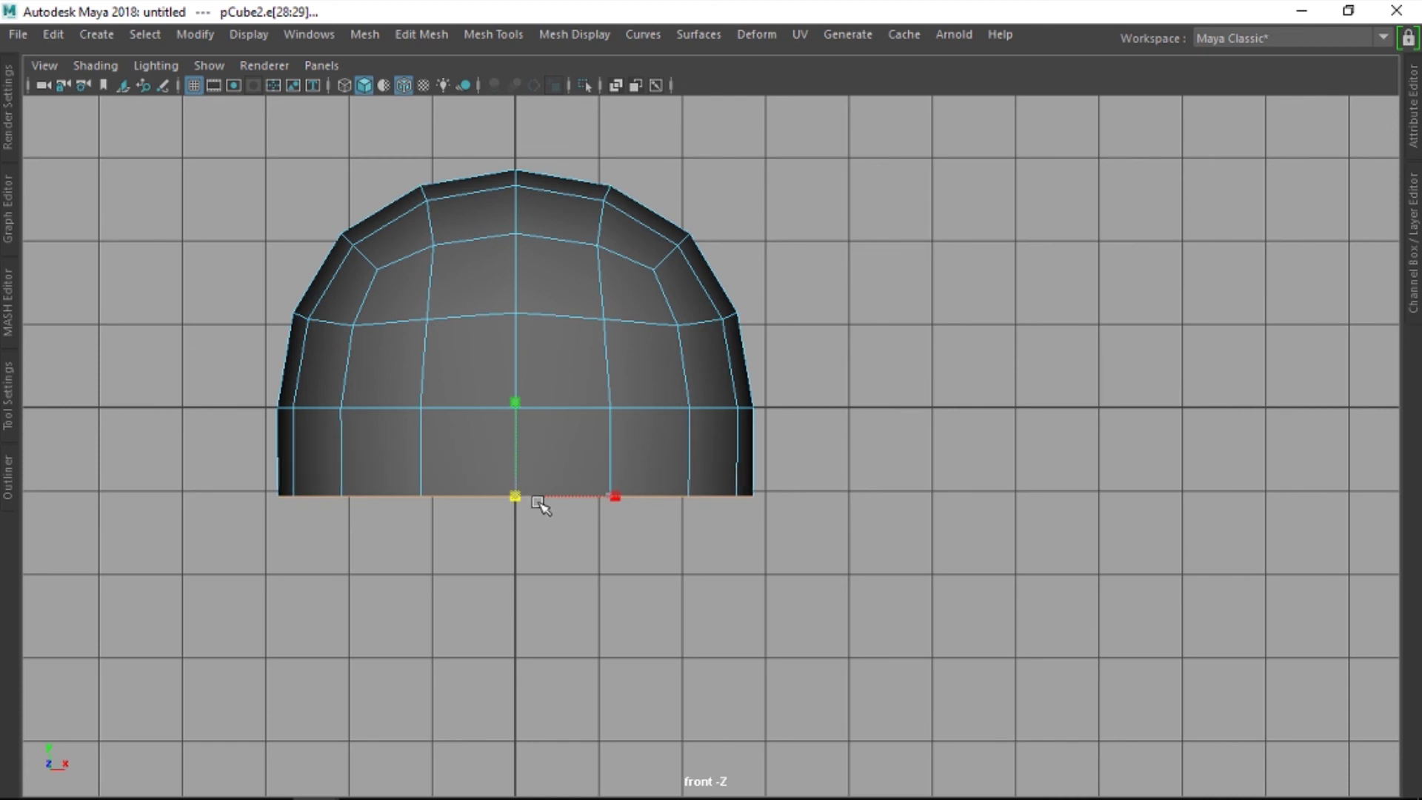
scroll(545, 505, down, 2)
Step: Back in perspective, pull the dome's bottom edge loop downward
key(space)
drag(787, 426, 804, 374)
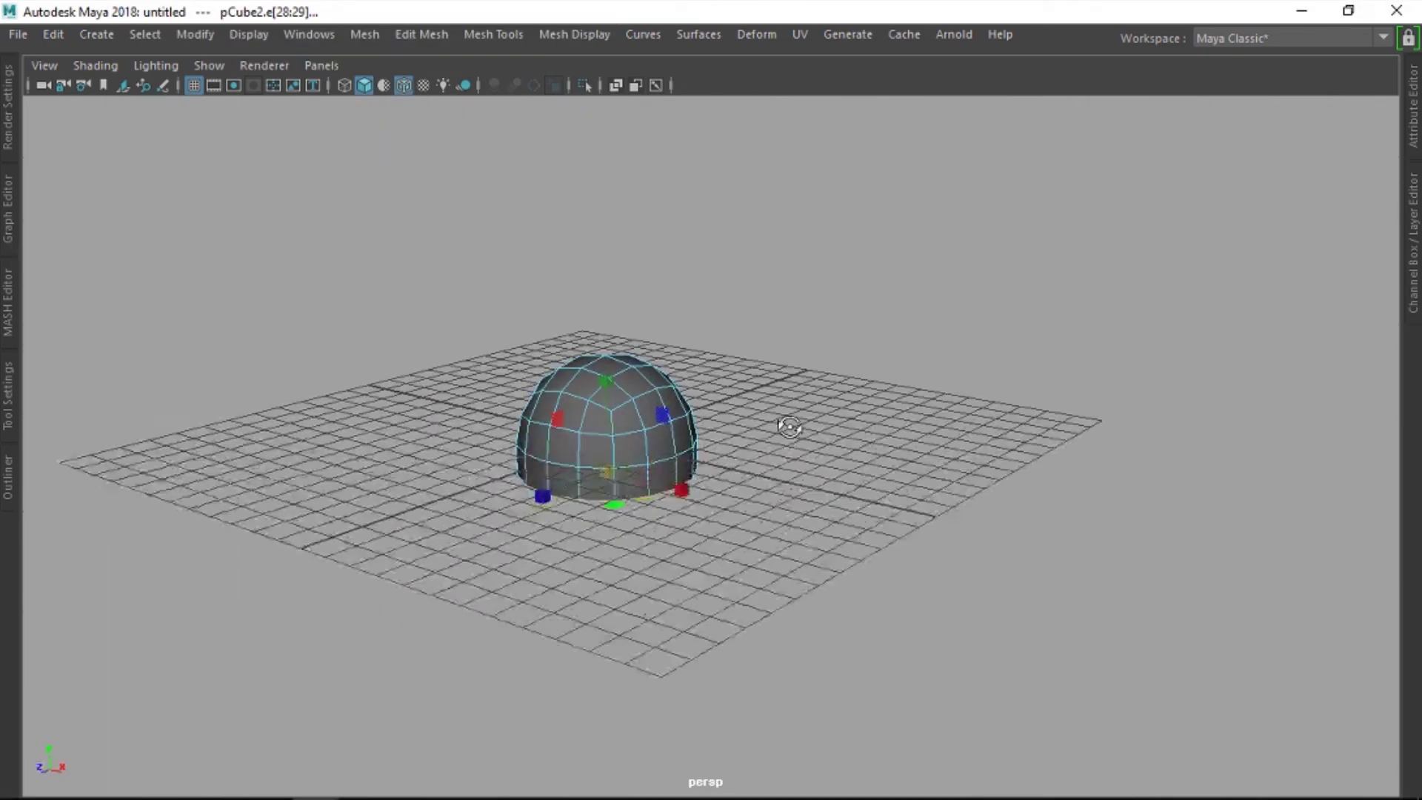
alt+drag(1037, 367, 753, 473)
scroll(752, 473, up, 2)
alt+drag(899, 391, 835, 448)
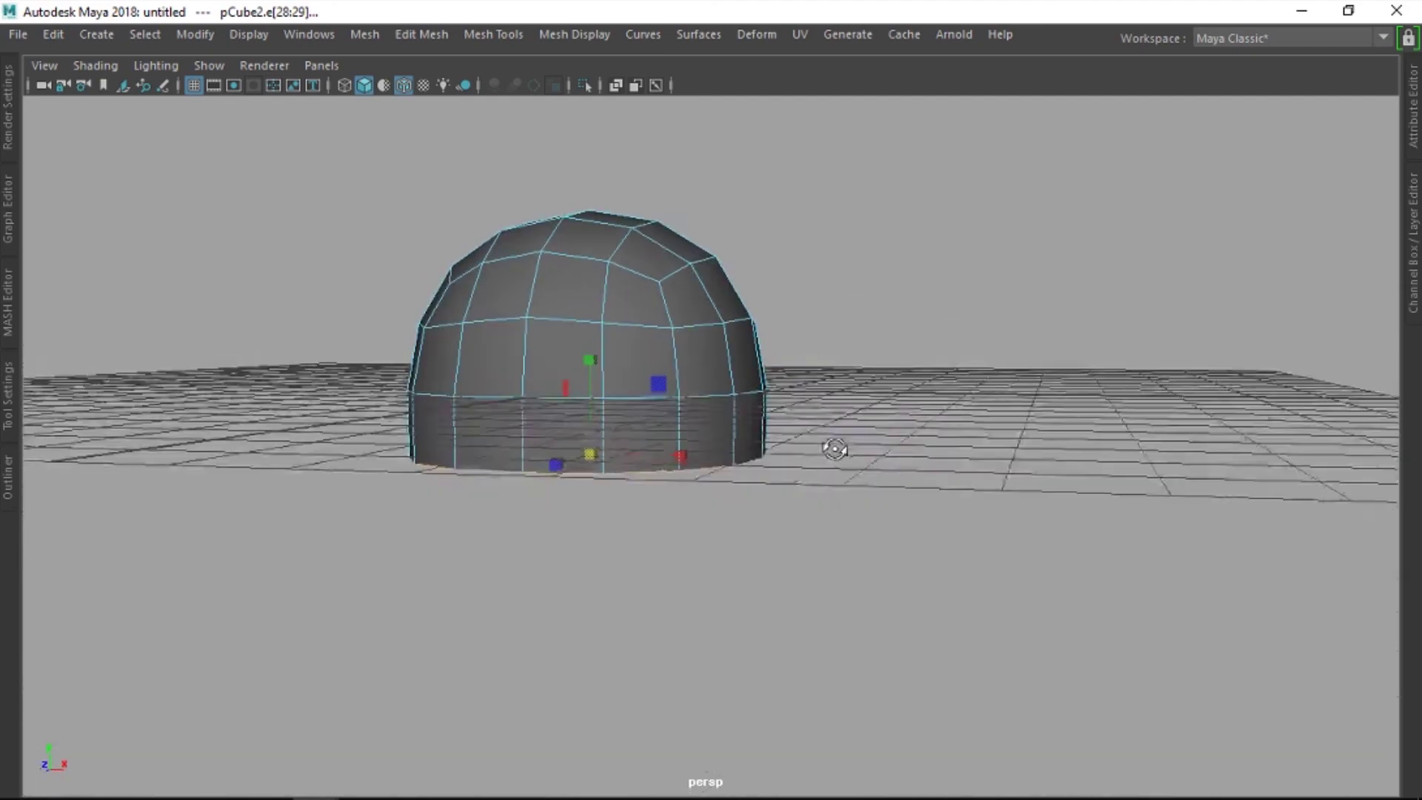
scroll(835, 448, up, 2)
key(w)
mouse_move(590, 360)
mouse_down()
mouse_move(596, 398)
mouse_move(540, 486)
mouse_move(558, 486)
mouse_move(518, 486)
mouse_move(602, 527)
mouse_move(580, 526)
mouse_move(596, 526)
mouse_move(588, 538)
mouse_move(674, 528)
mouse_up()
Step: Select the dome's bottom rim edges in the right side view
key(space)
drag(675, 528, 743, 528)
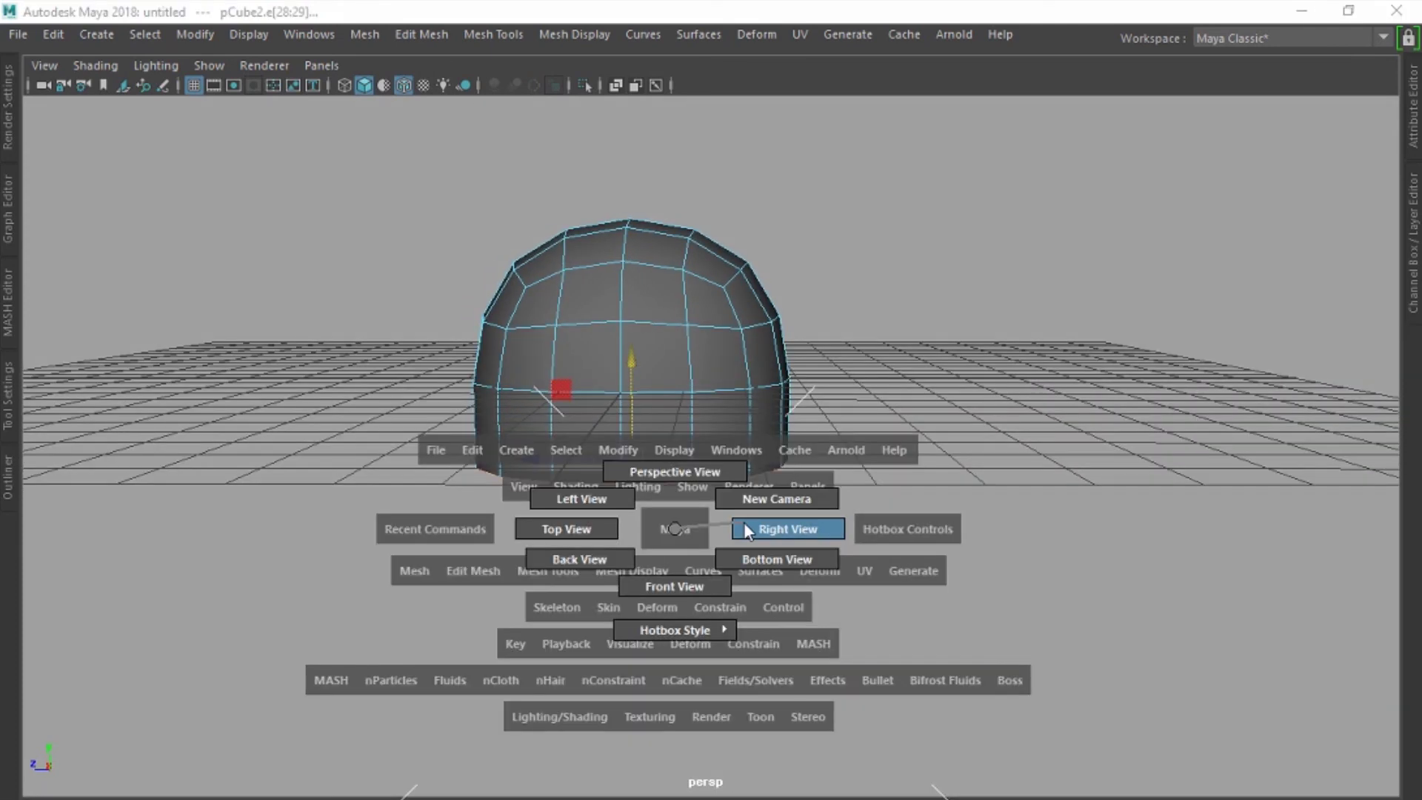
drag(356, 539, 635, 645)
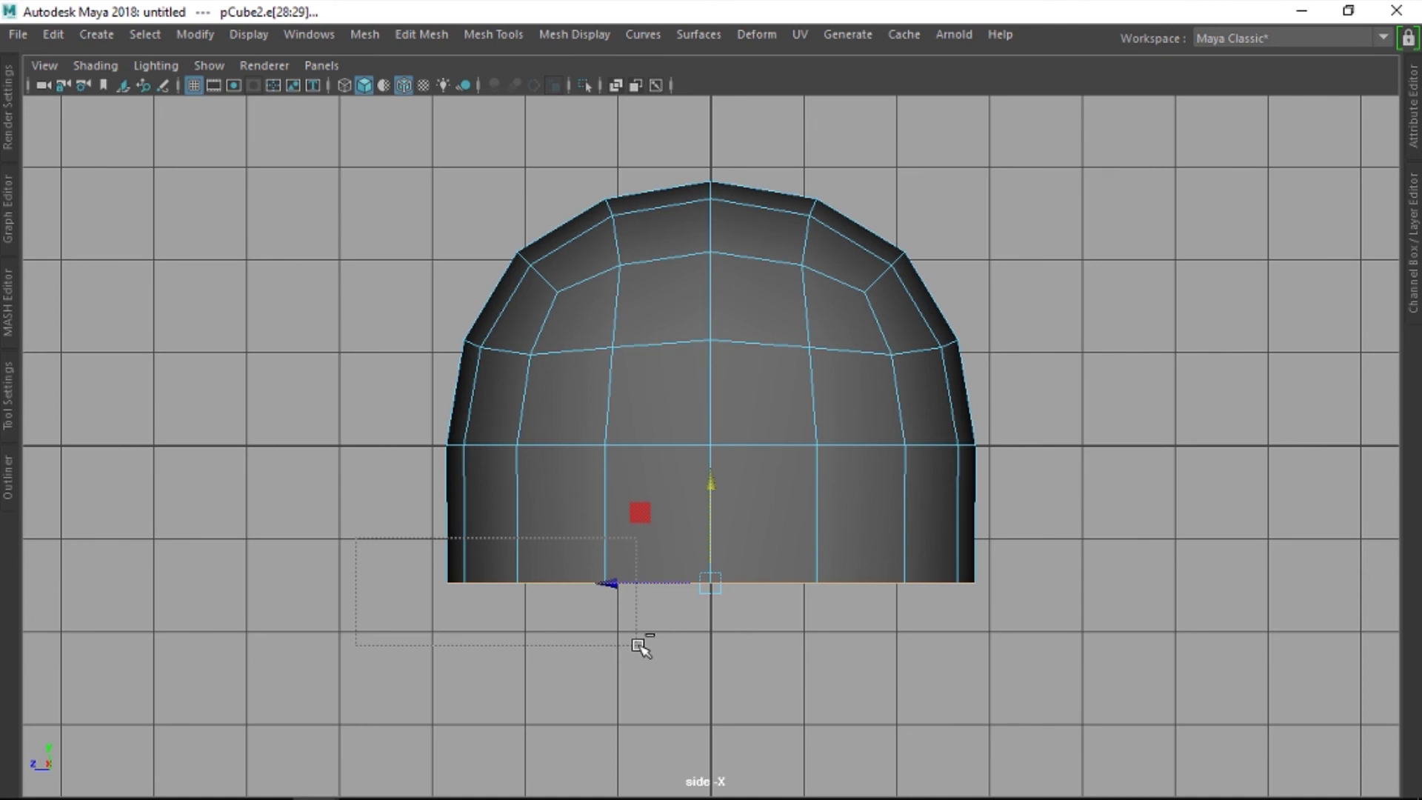
mouse_move(641, 645)
mouse_down()
mouse_move(676, 608)
mouse_move(661, 622)
mouse_up()
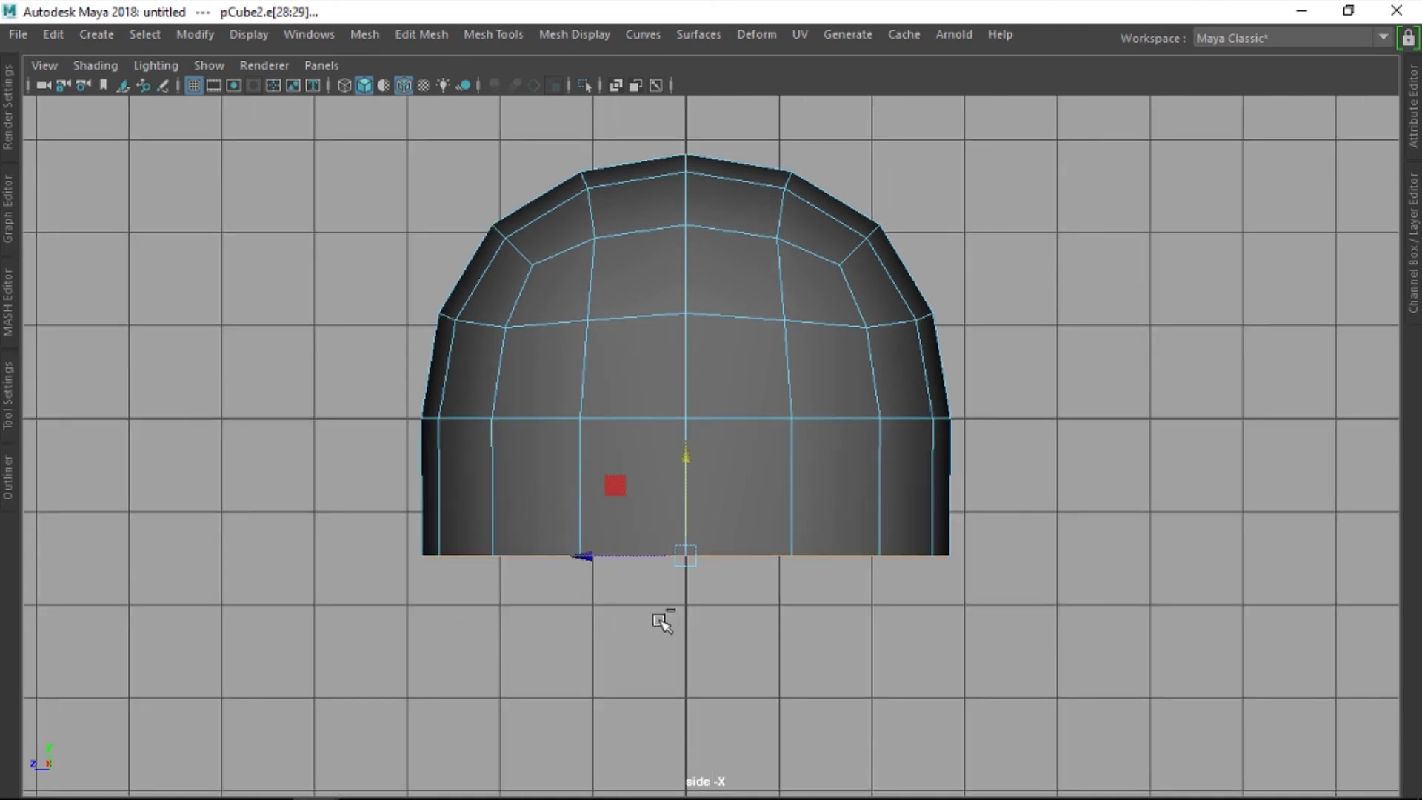
ctrl+right_drag(661, 622, 625, 605)
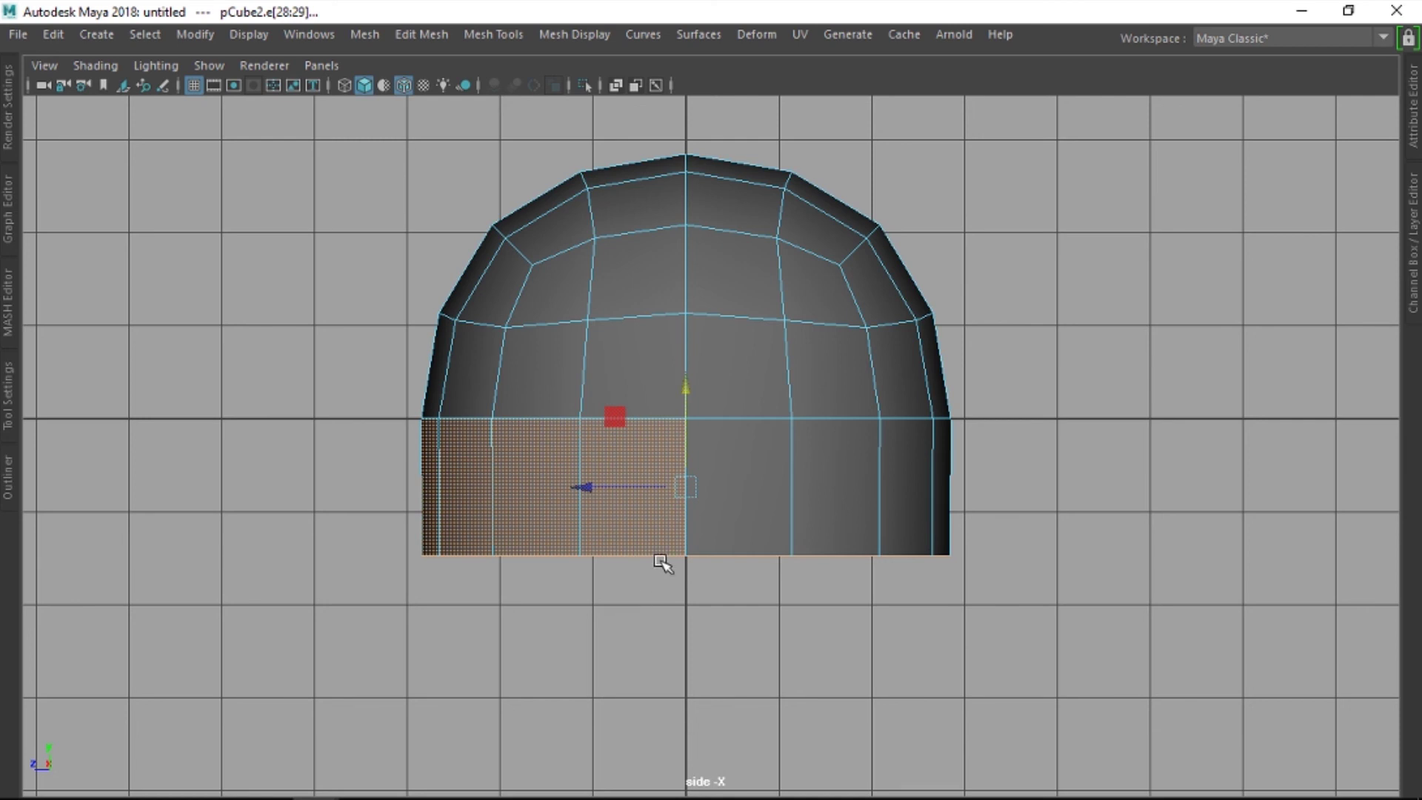
key(F10)
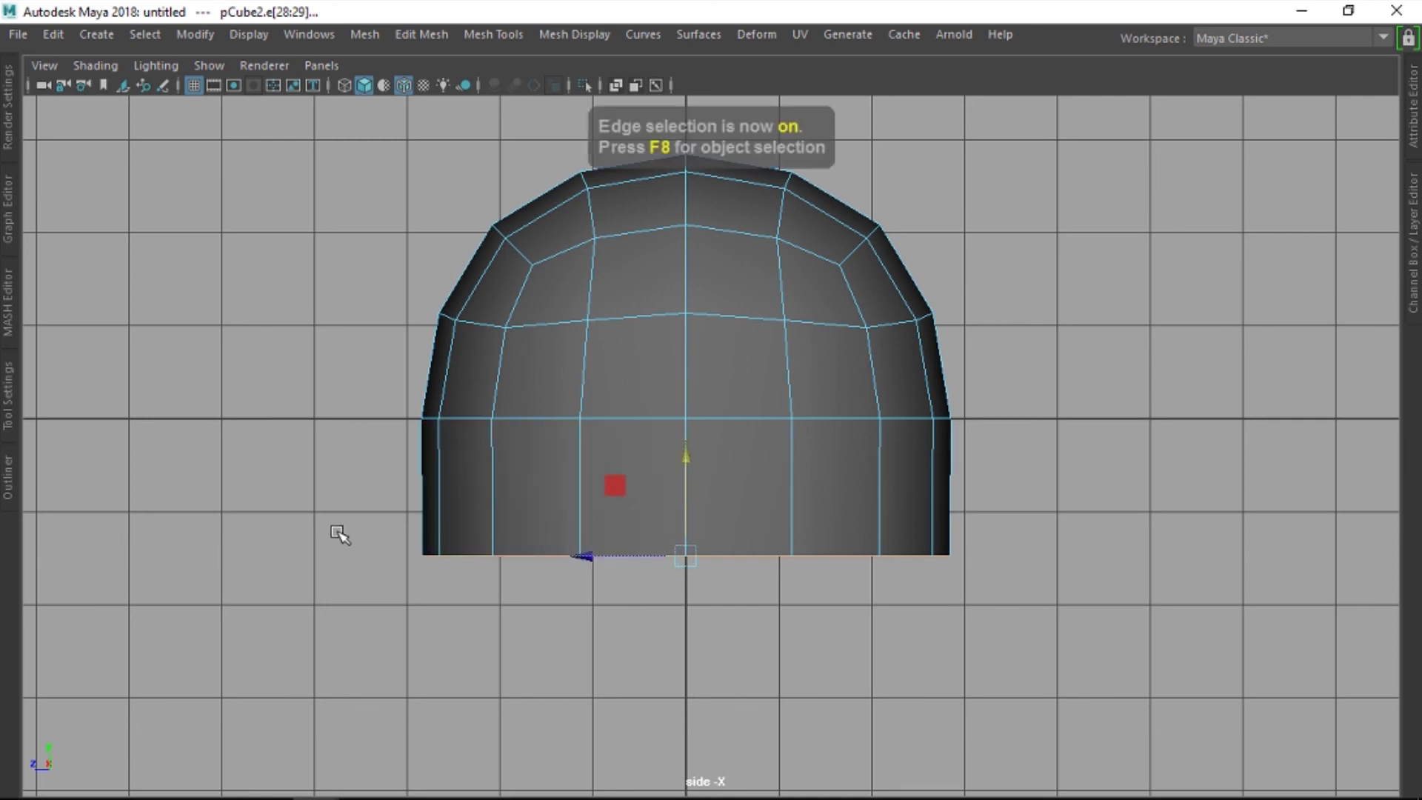
Step: Extrude the bottom edges and drag them down into vertical skirt walls
key(ctrl+e)
drag(762, 492, 857, 723)
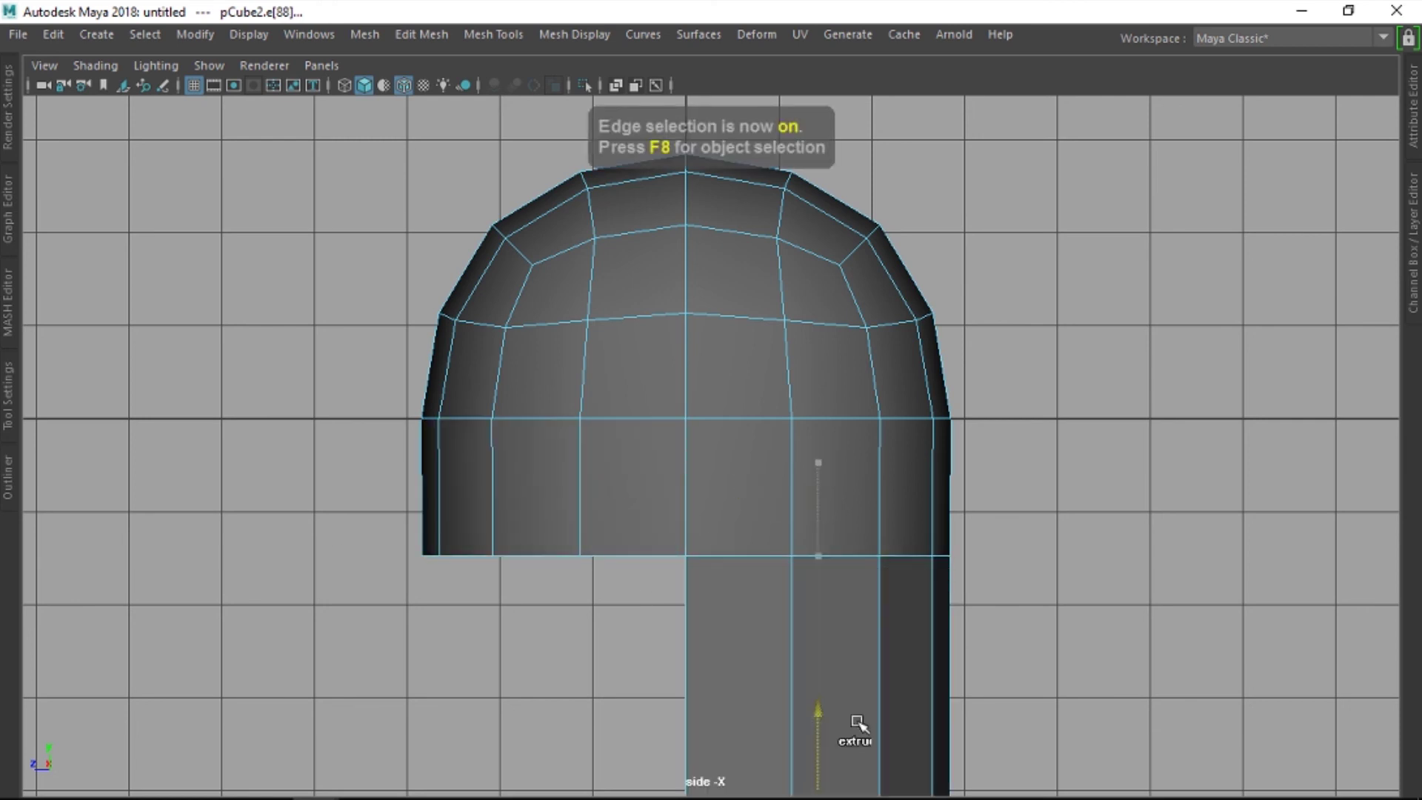
alt+right_drag(1027, 518, 839, 525)
mouse_move(892, 522)
alt+mouse_down()
mouse_move(879, 459)
mouse_move(975, 476)
mouse_move(781, 543)
mouse_move(942, 514)
mouse_move(788, 543)
mouse_move(917, 558)
mouse_move(812, 565)
mouse_move(785, 552)
alt+mouse_up()
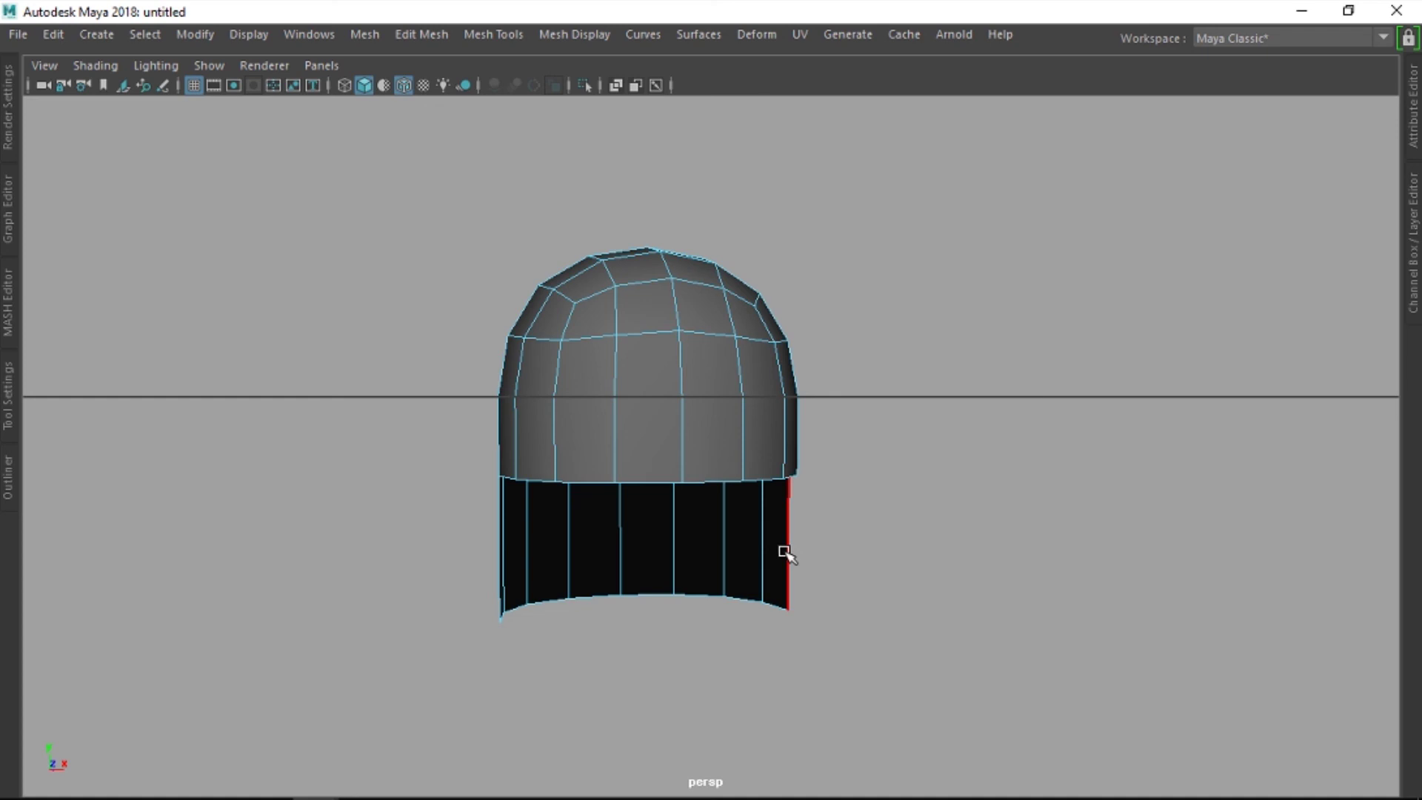
Step: Return to object mode and inspect the skirted shell in perspective, then deselect it
mouse_move(866, 406)
alt+mouse_down()
mouse_move(764, 476)
mouse_move(587, 508)
mouse_move(636, 521)
mouse_move(746, 444)
mouse_move(779, 382)
mouse_move(736, 391)
alt+mouse_up()
right_drag(735, 391, 810, 148)
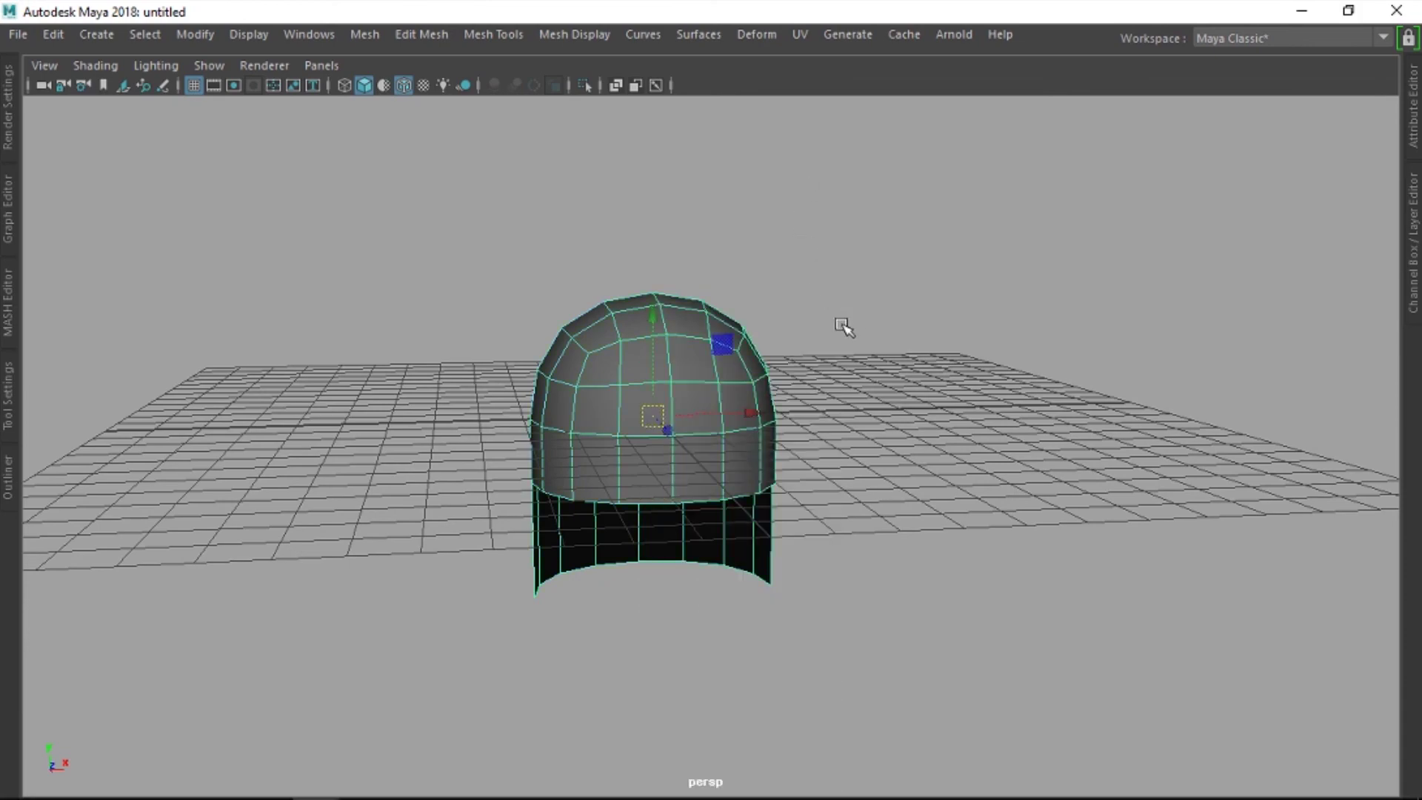
mouse_move(844, 323)
alt+mouse_down()
mouse_move(765, 337)
mouse_move(819, 352)
mouse_move(756, 361)
alt+mouse_up()
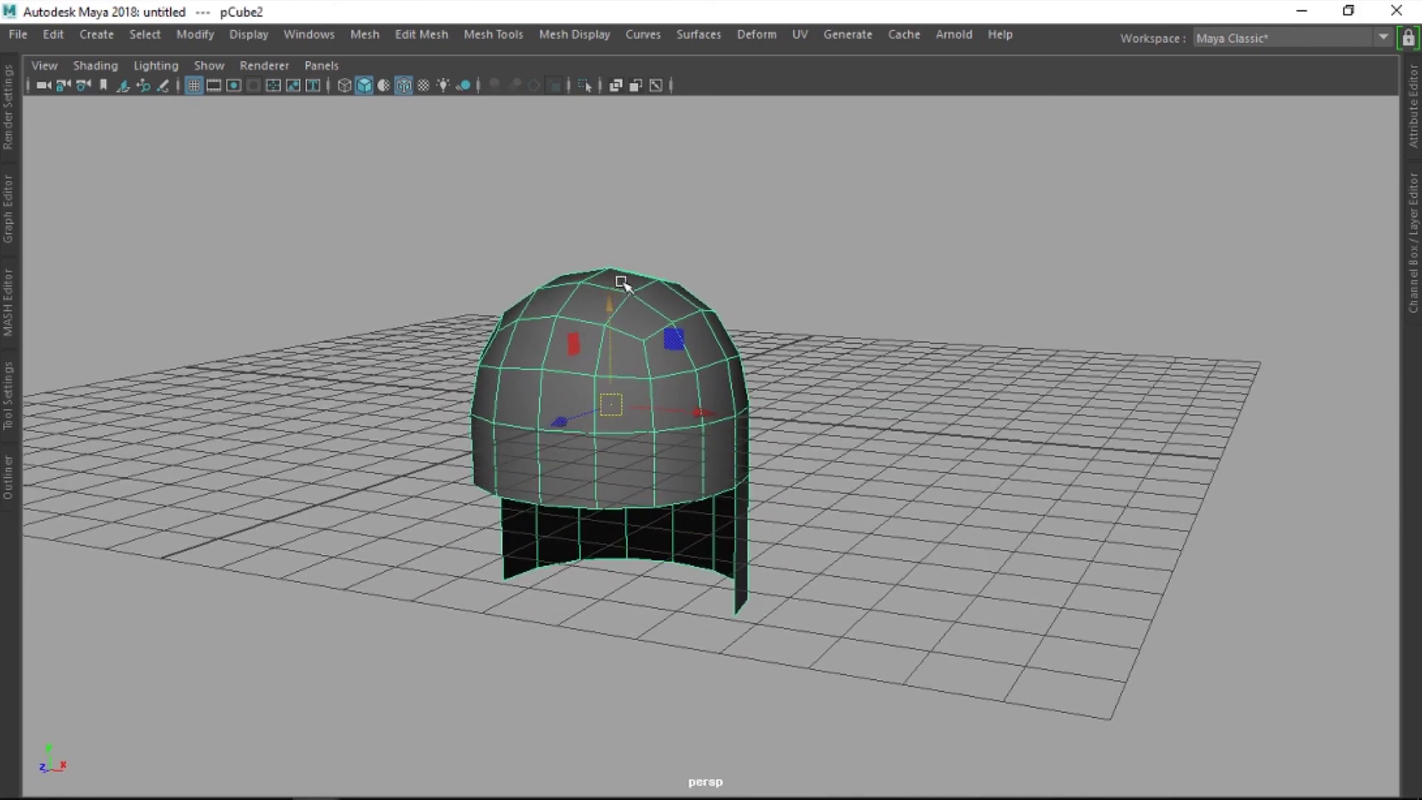
alt+drag(622, 308, 622, 156)
alt+right_drag(612, 384, 695, 348)
alt+drag(694, 348, 765, 415)
click(813, 376)
key(space)
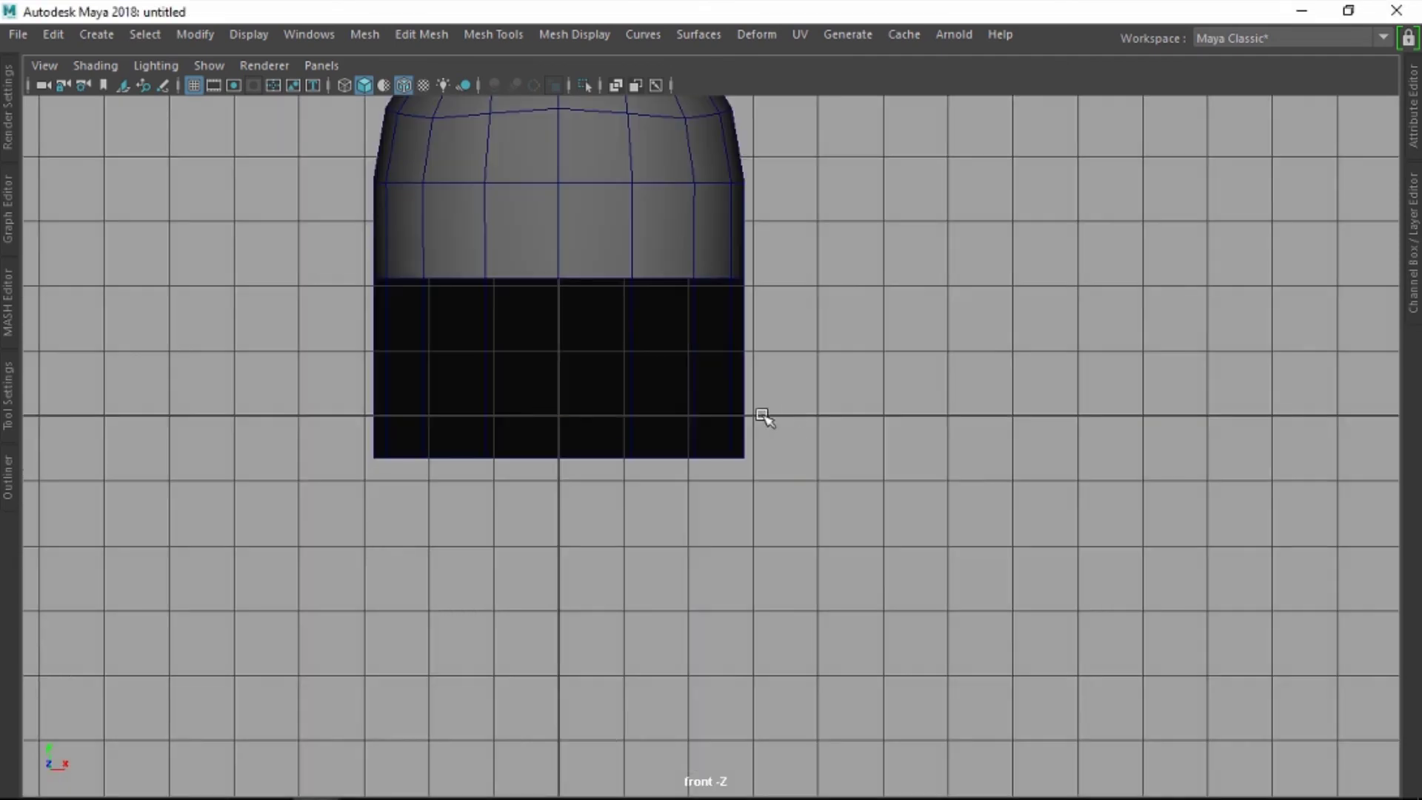
Step: Pull the centre front bottom vertices down to start a V-shaped notch
mouse_move(754, 491)
alt+right_down()
mouse_move(823, 482)
mouse_move(725, 413)
alt+right_up()
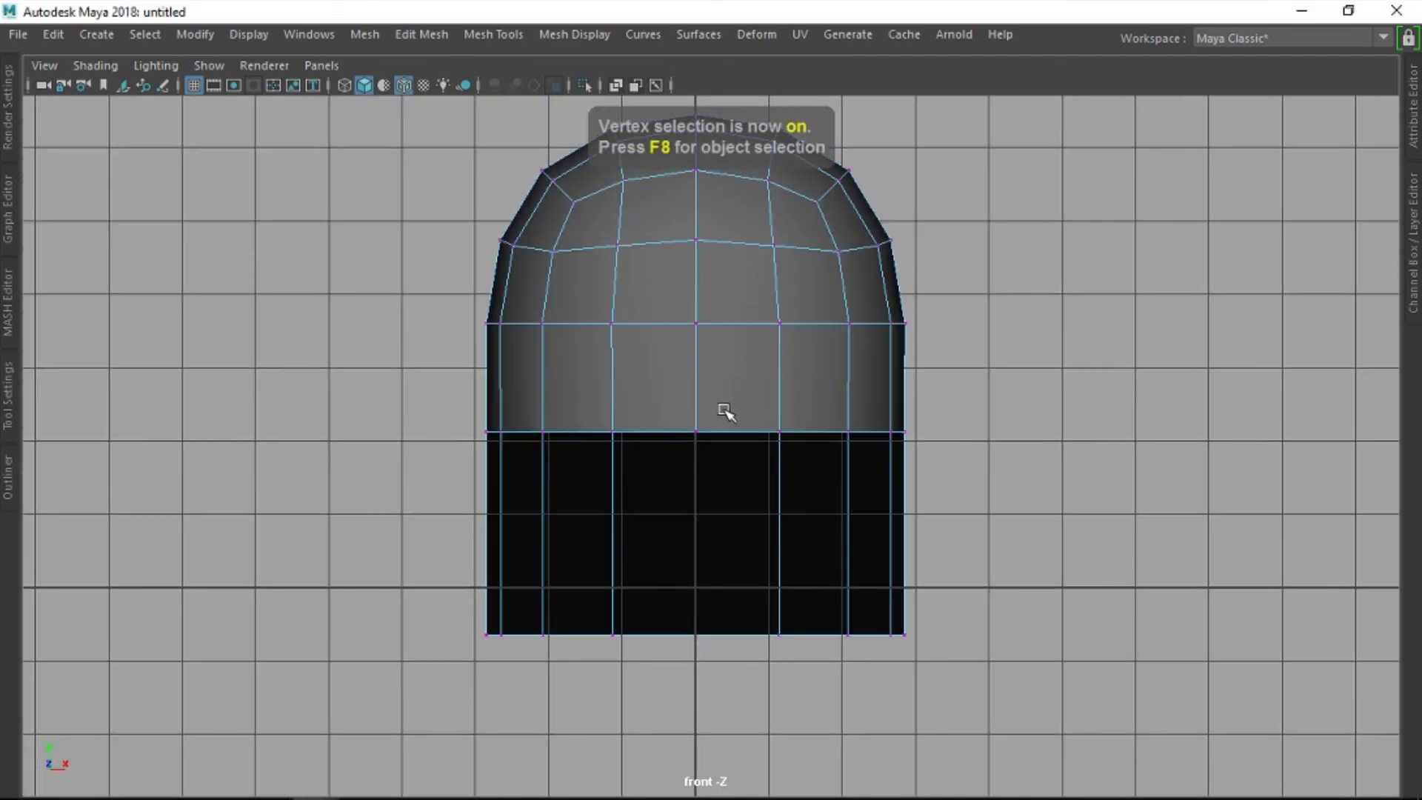
click(706, 423)
drag(697, 390, 697, 414)
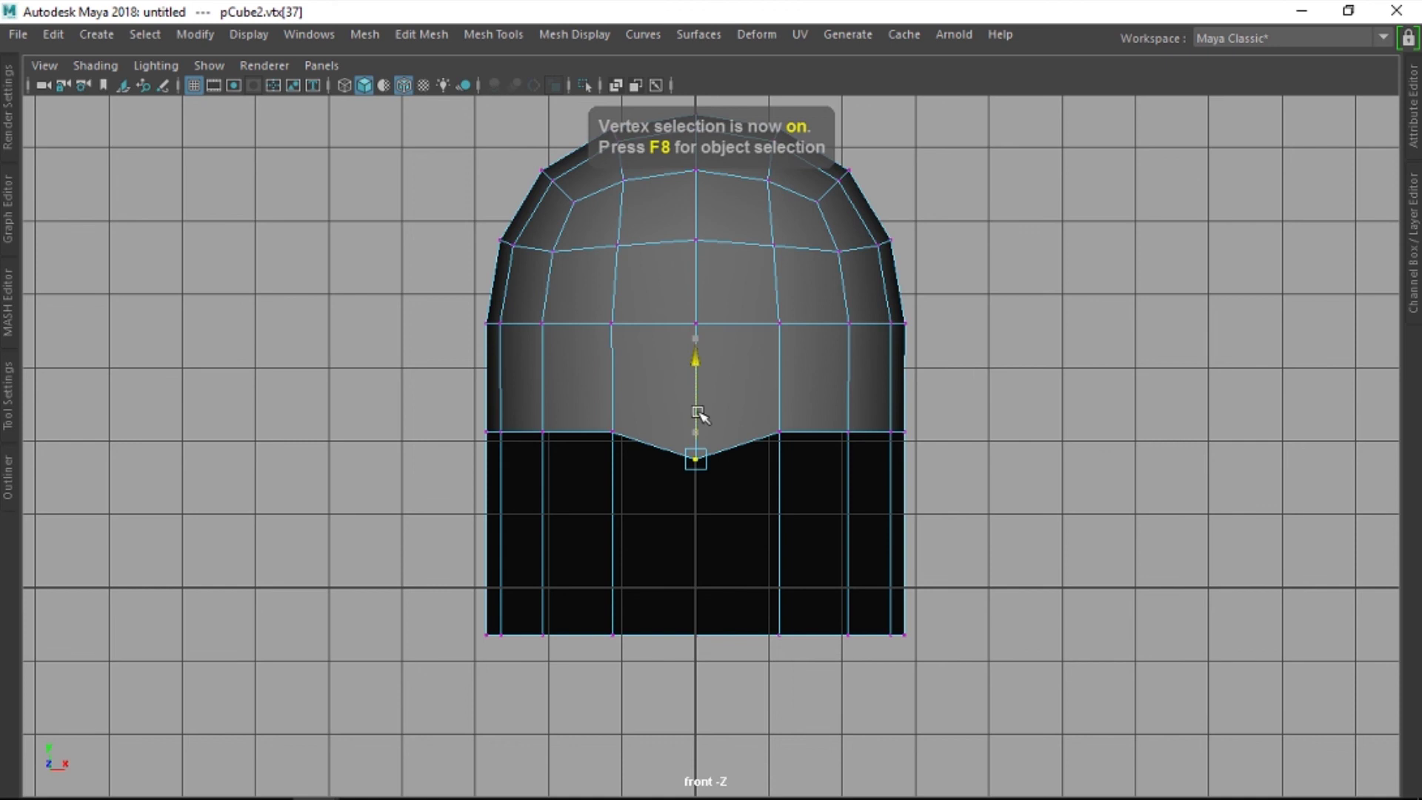
click(633, 411)
drag(622, 381, 779, 403)
click(779, 432)
click(699, 470)
drag(696, 415, 695, 437)
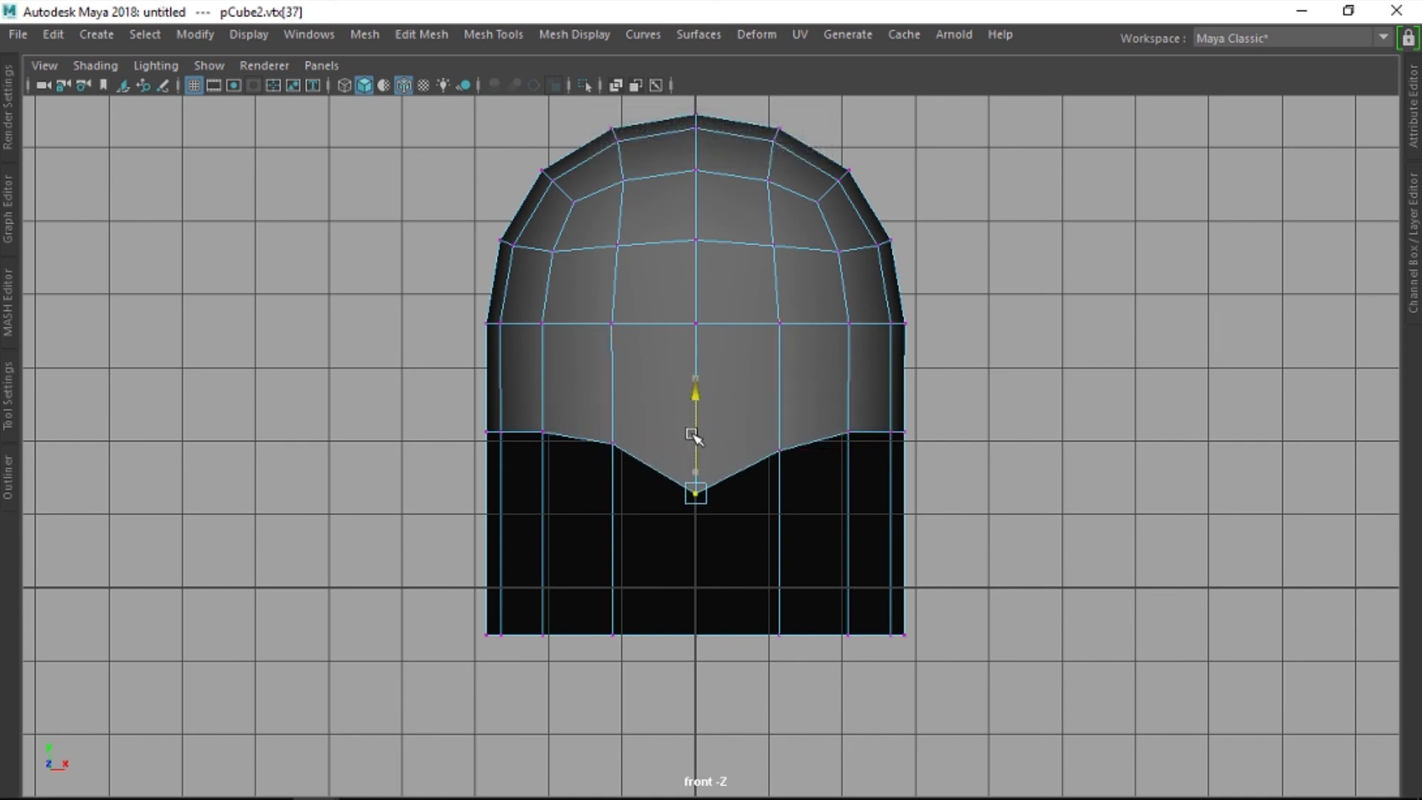
Step: Lower vtx[17], vtx[18] and the outer side vertices to deepen the V
click(613, 444)
drag(612, 405, 613, 416)
click(779, 448)
drag(779, 394, 774, 404)
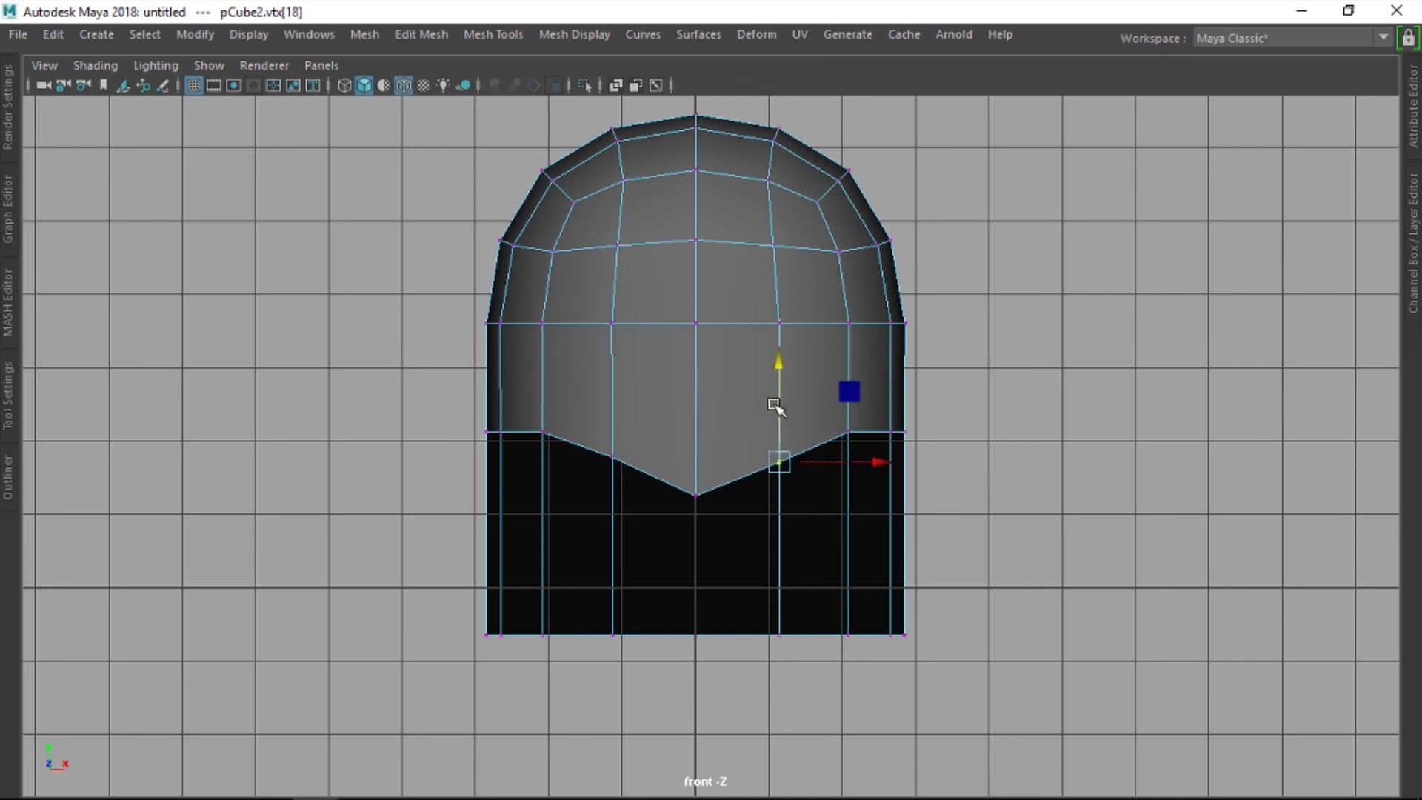
click(559, 417)
shift+click(850, 388)
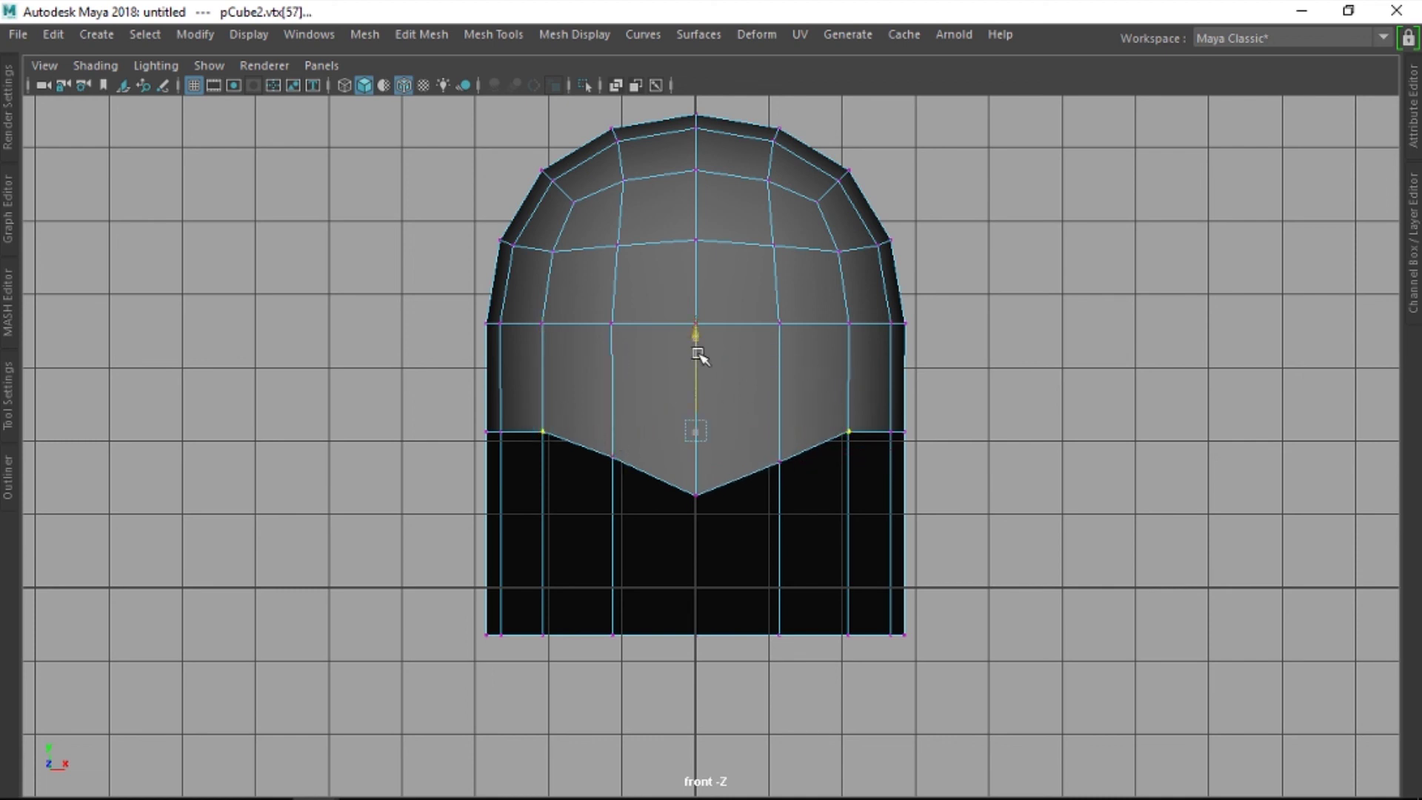
mouse_move(697, 351)
mouse_down()
mouse_move(692, 408)
mouse_move(696, 368)
mouse_up()
Step: Raise the lower side vertices slightly to refine the V and view it in perspective
click(692, 490)
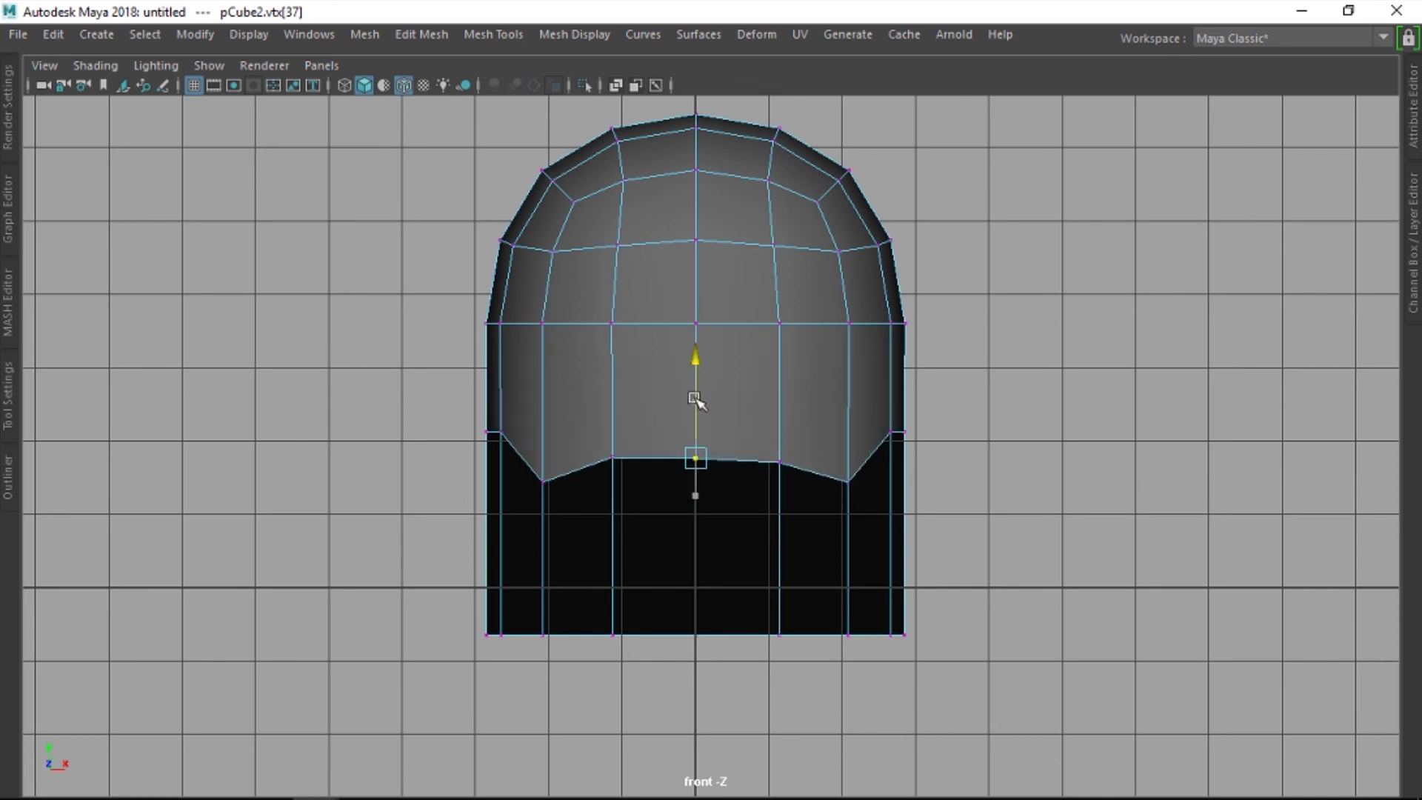
click(620, 429)
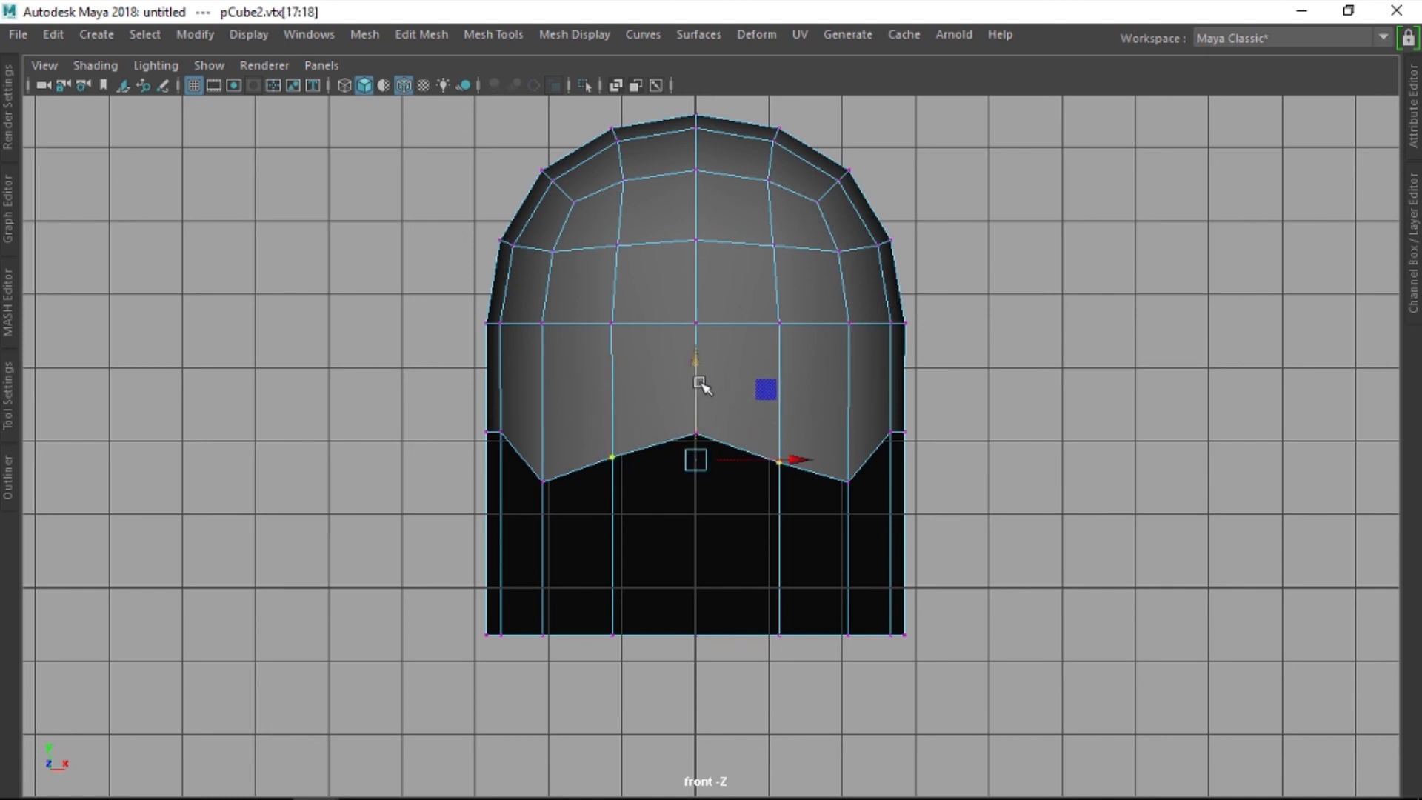
drag(699, 384, 697, 368)
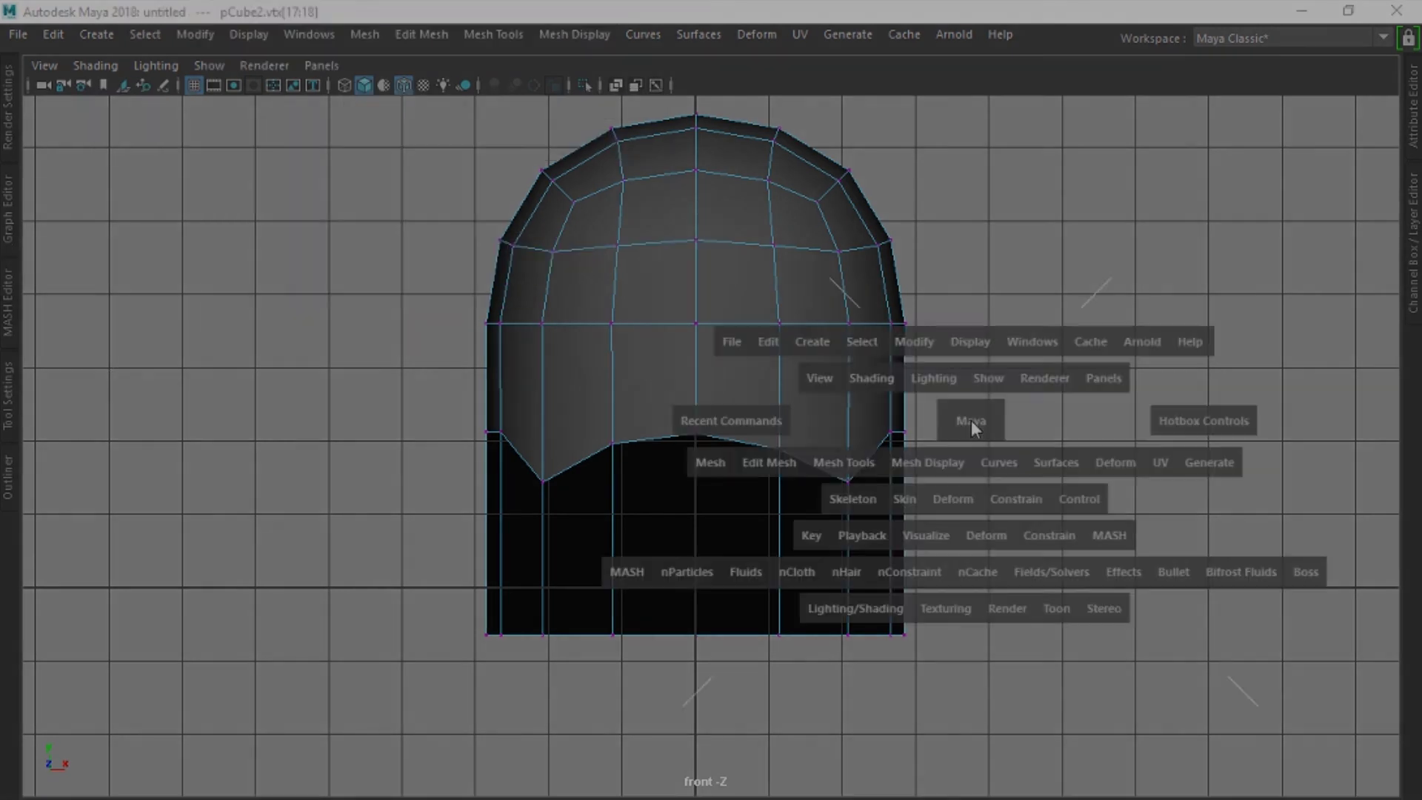
click(966, 420)
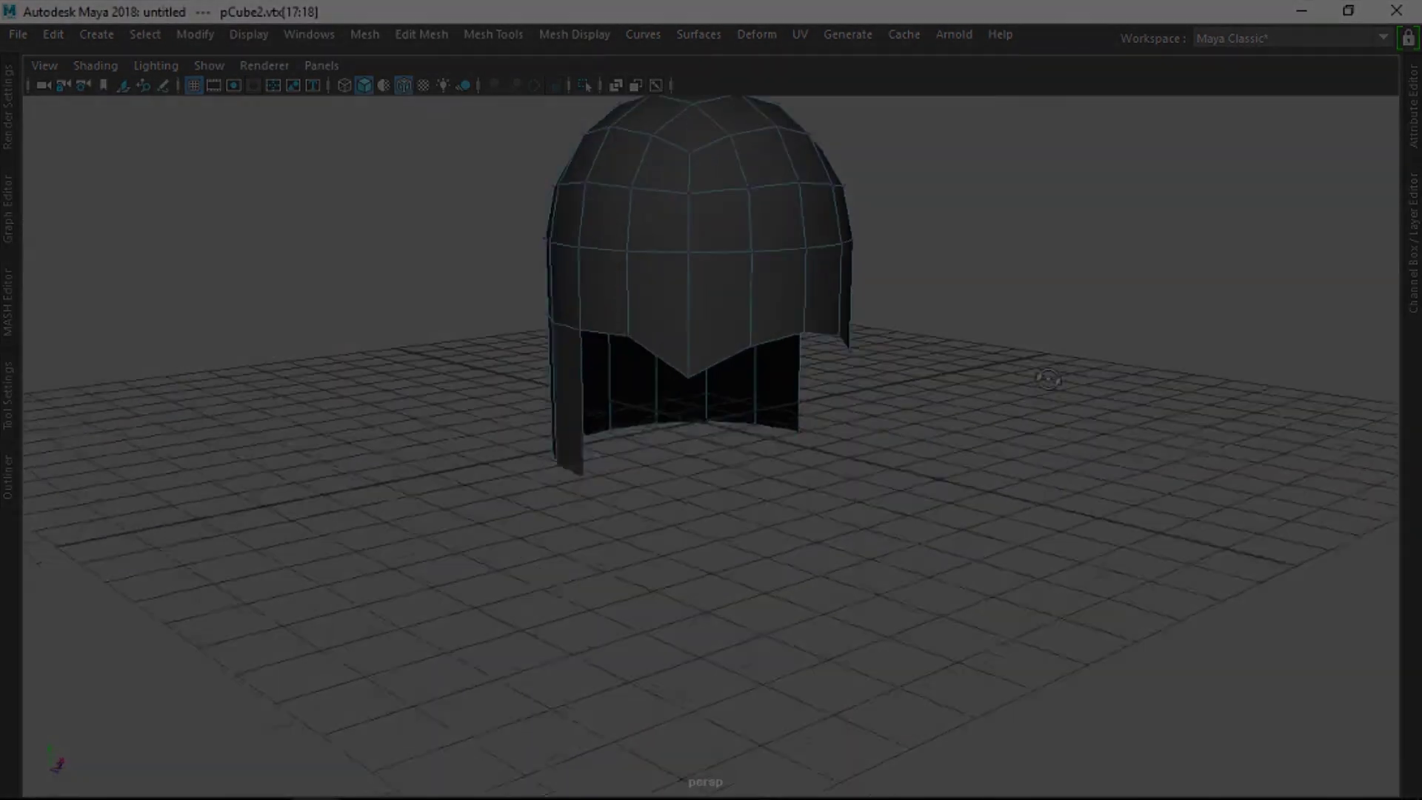